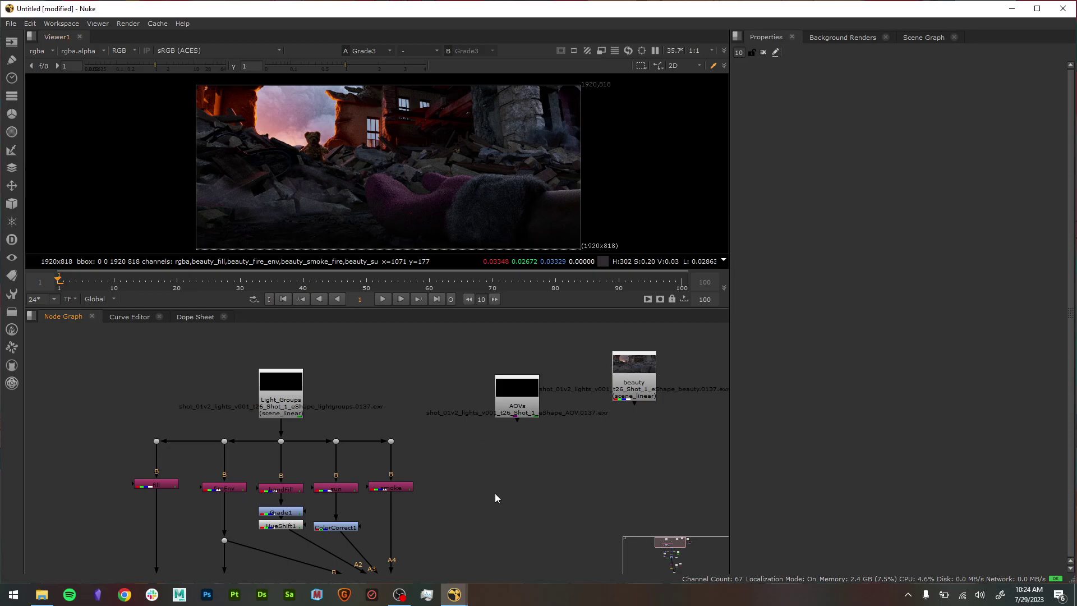
- Inspect the properties of the smoke shuffle node and the AOVs and beauty read nodes, and close them again
middle_click_drag(511, 544, 509, 309)
middle_click_drag(572, 384, 546, 553)
middle_click_drag(457, 495, 515, 515)
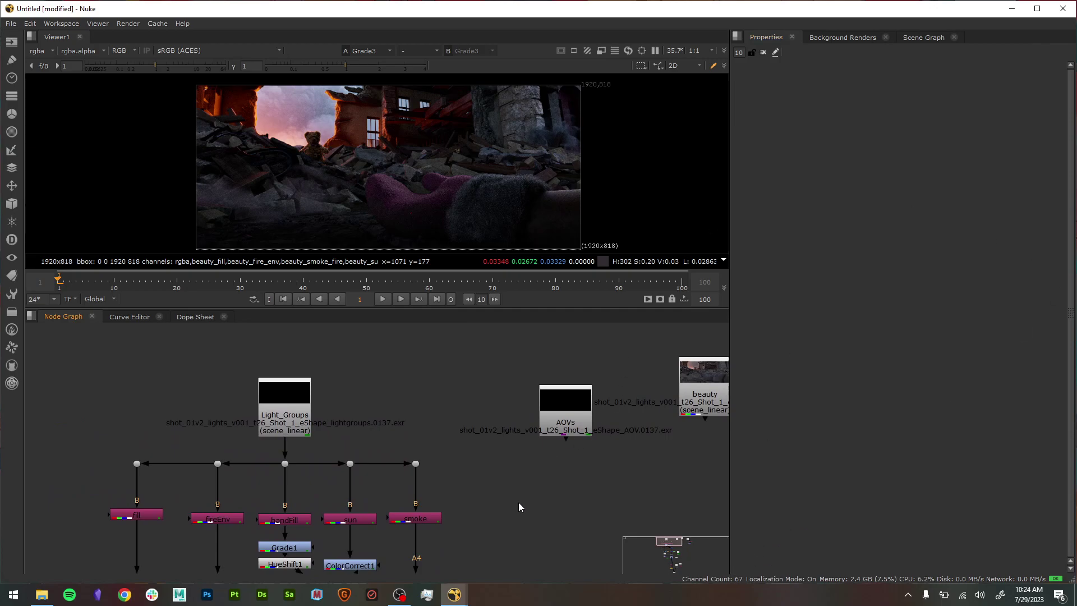
double_click(430, 518)
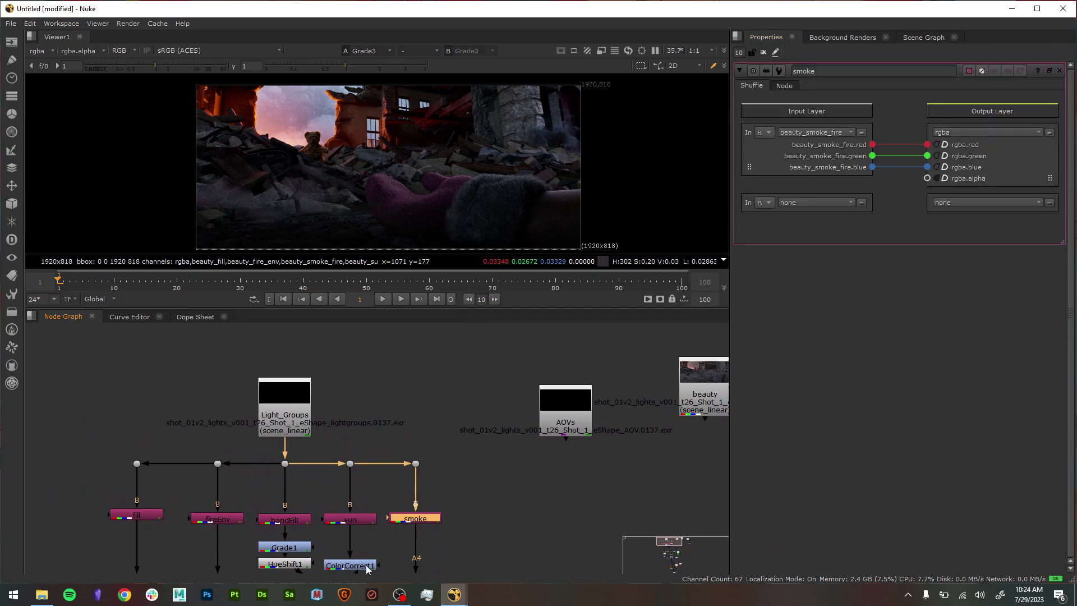
double_click(573, 418)
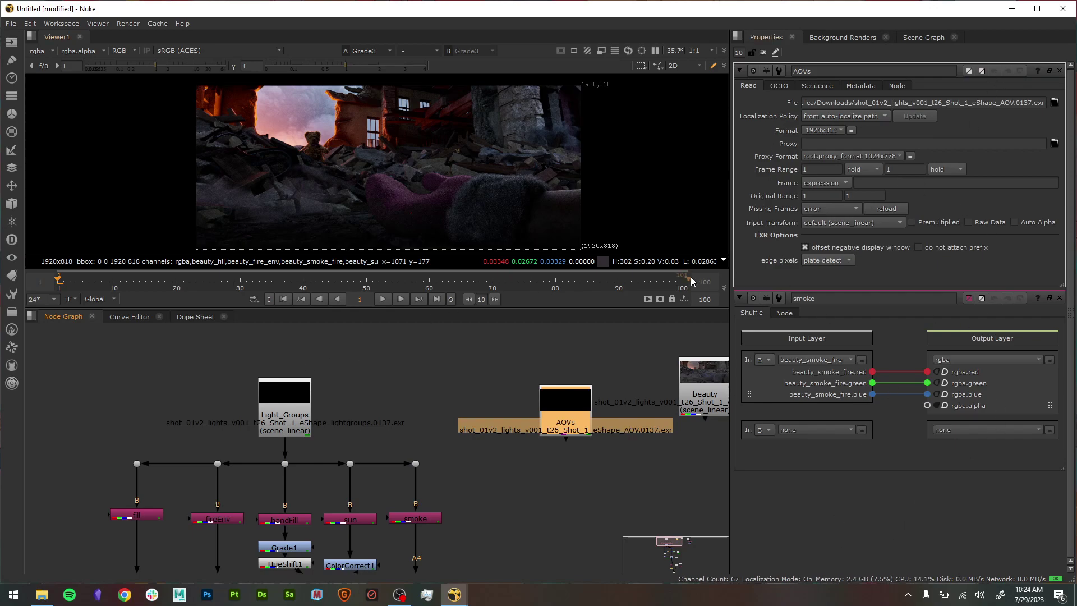
left_click(763, 52)
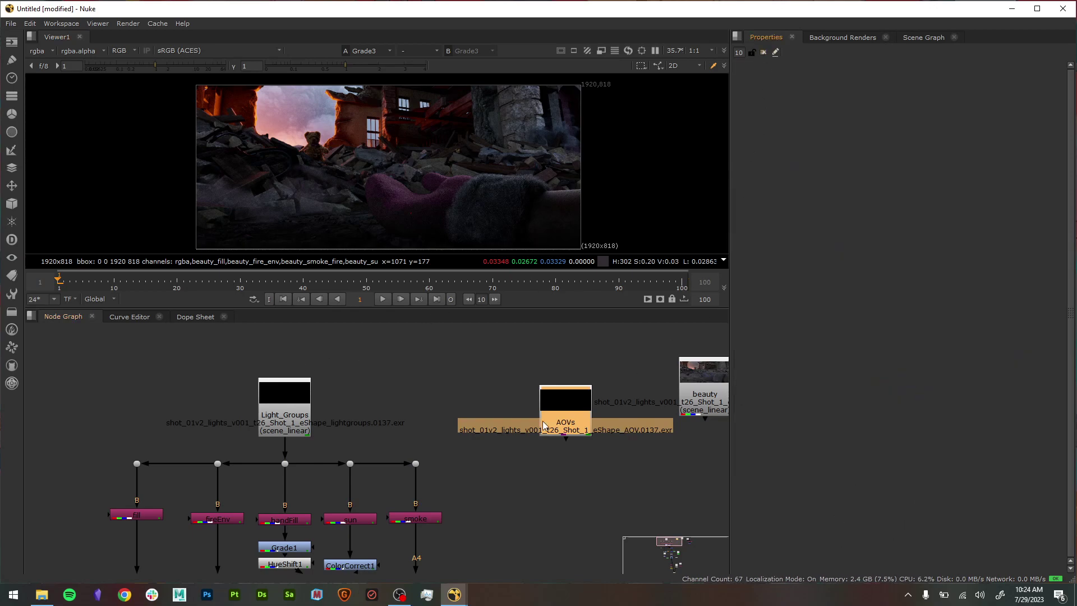
double_click(585, 399)
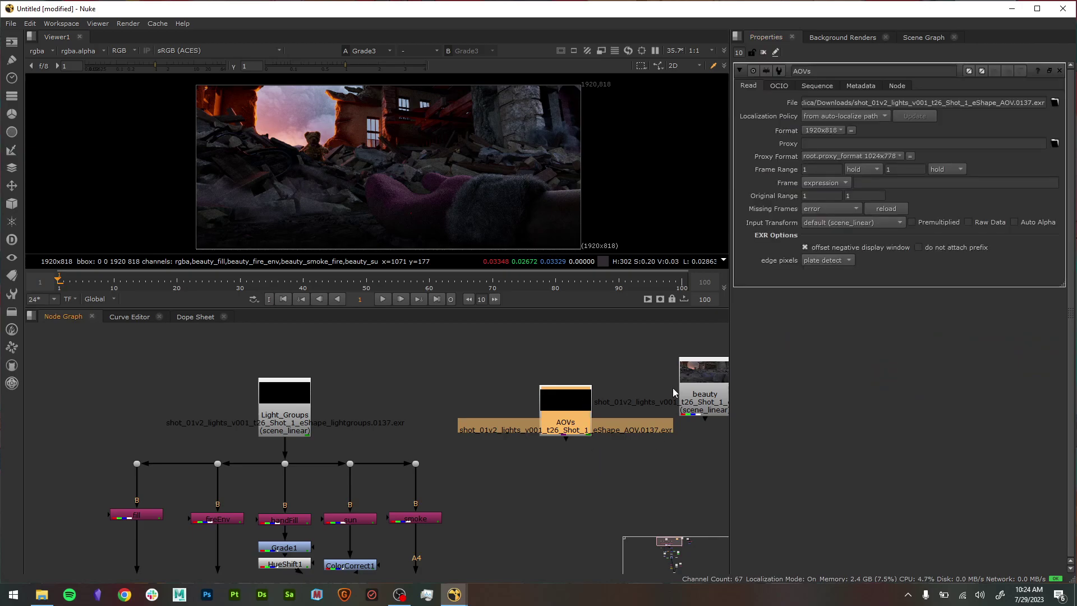
double_click(700, 374)
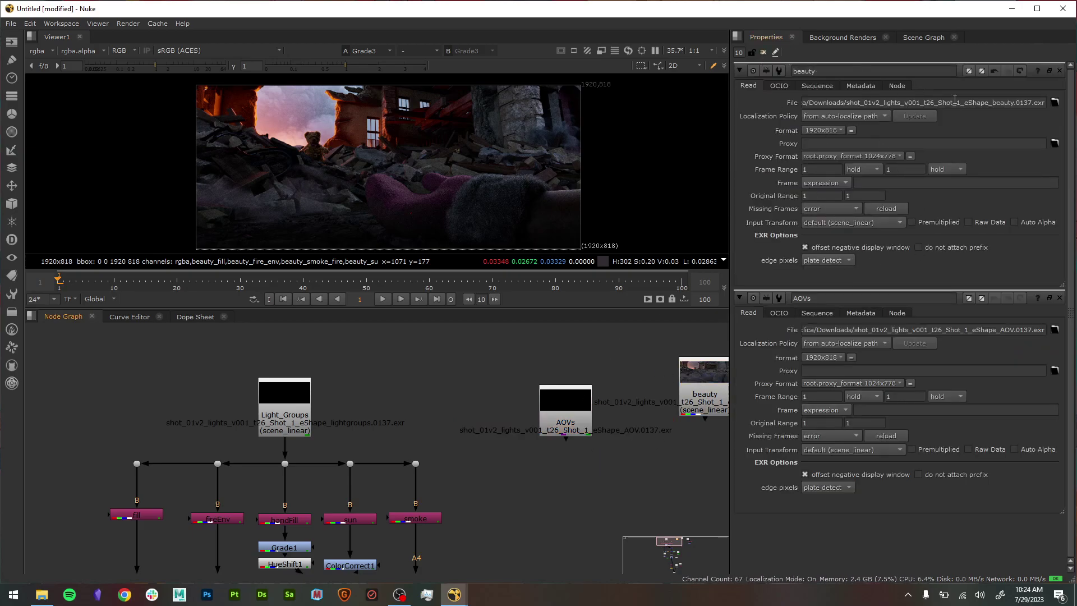
left_click(763, 52)
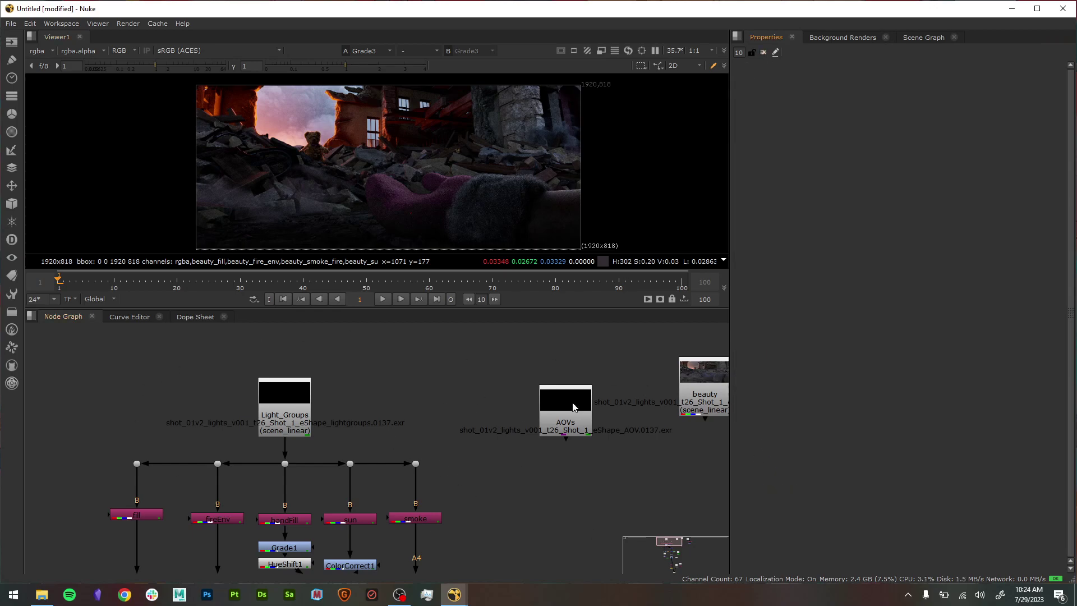
- Look over the node graph from the read nodes and light group branches down to the Write node
scroll(508, 512, "down", 2)
middle_click_drag(508, 513, 509, 459)
scroll(520, 409, "down", 2)
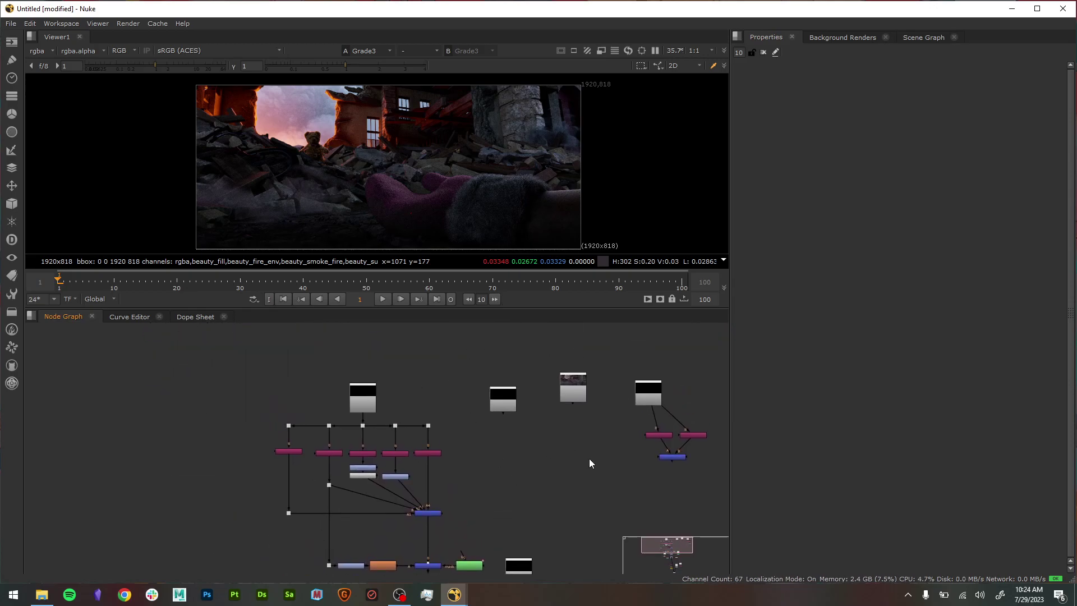
middle_click_drag(539, 537, 581, 376)
middle_click_drag(540, 342, 545, 413)
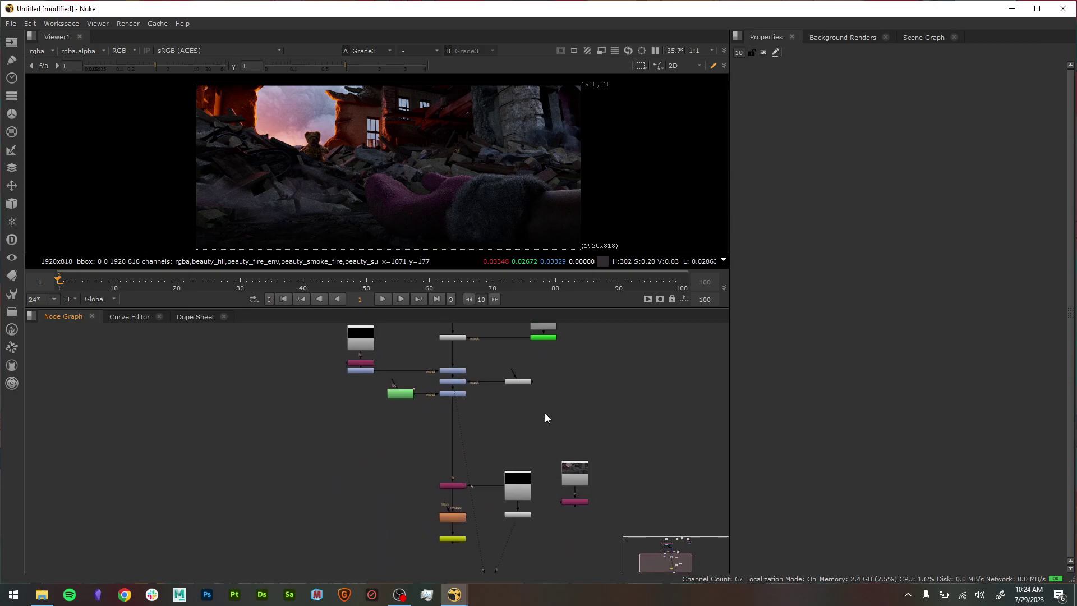
middle_click_drag(616, 388, 624, 525)
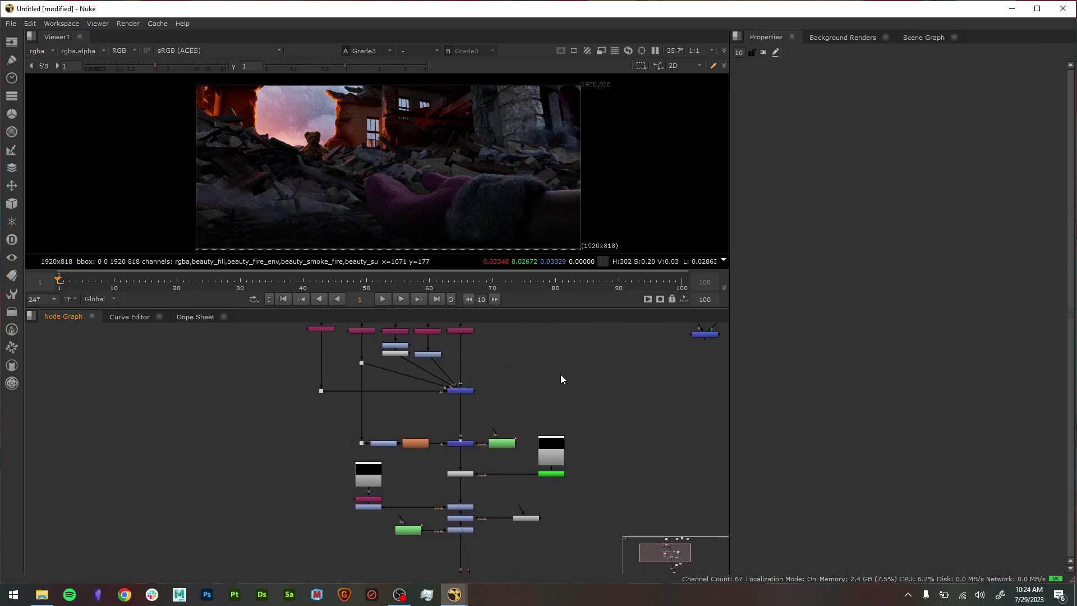
middle_click_drag(560, 376, 573, 458)
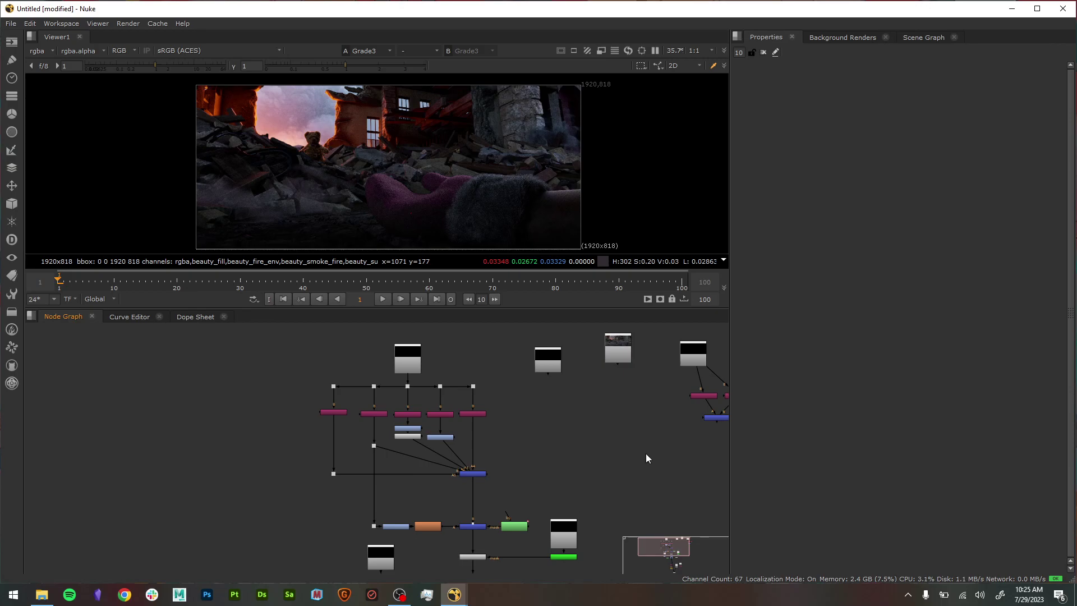
middle_click_drag(556, 451, 513, 460)
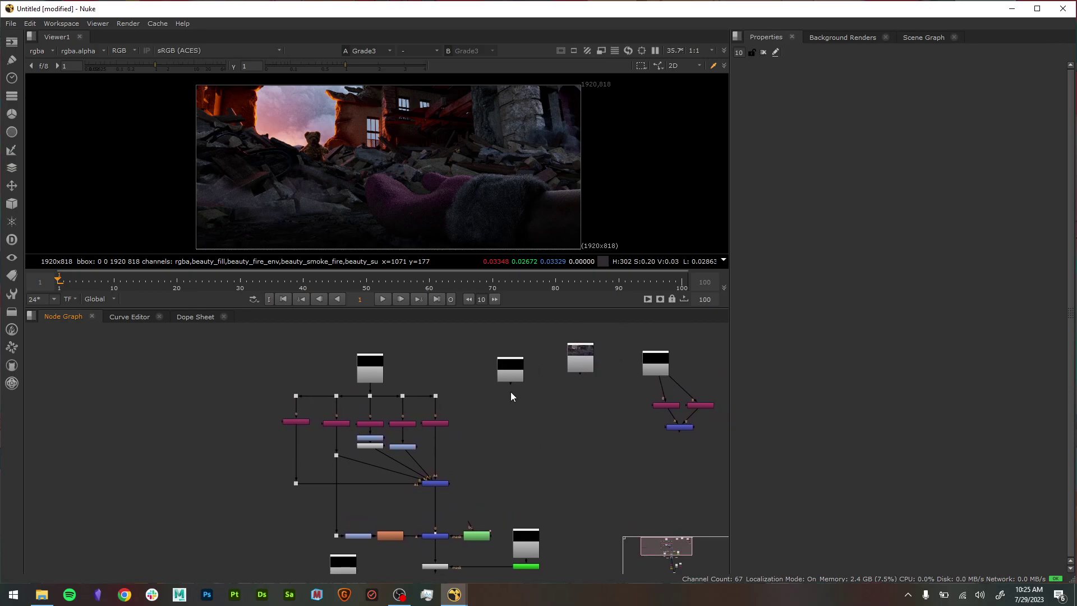
middle_click_drag(518, 469, 484, 391)
middle_click_drag(590, 455, 588, 509)
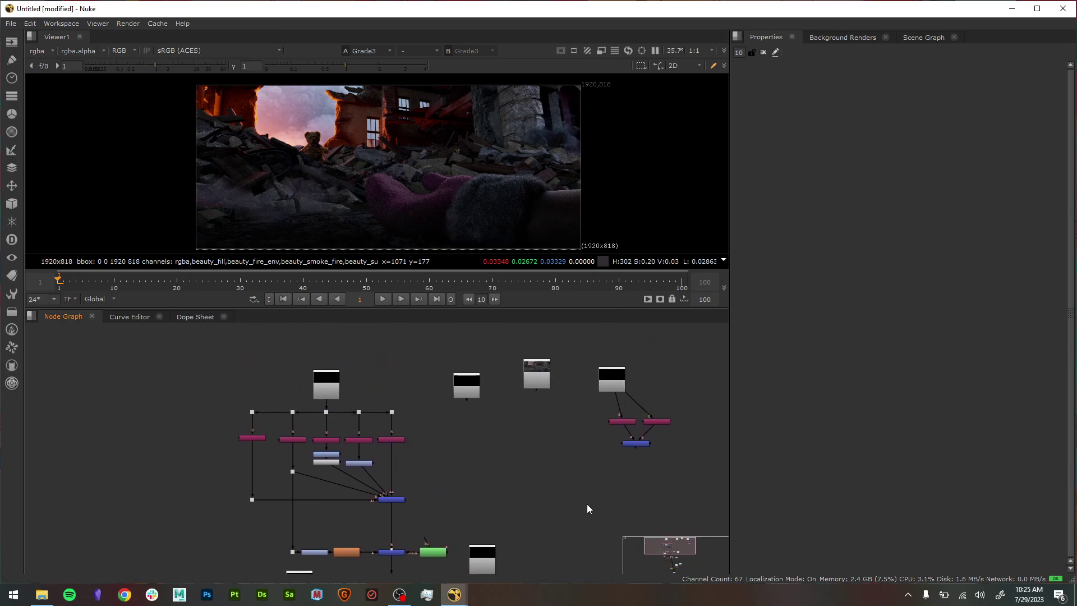
scroll(549, 443, "up", 2)
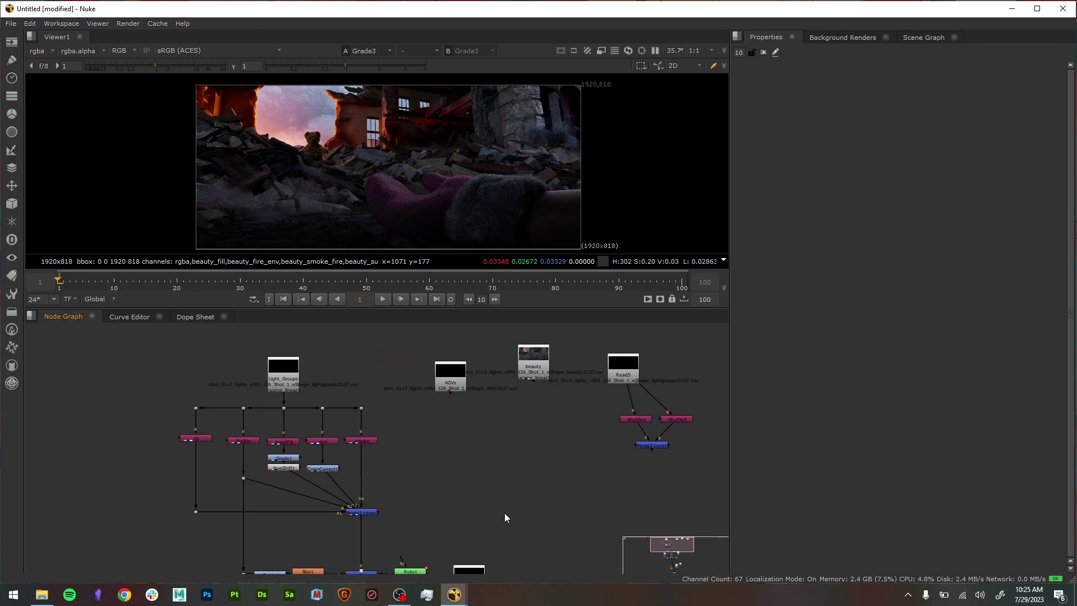
middle_click_drag(505, 517, 507, 322)
scroll(516, 416, "up", 3)
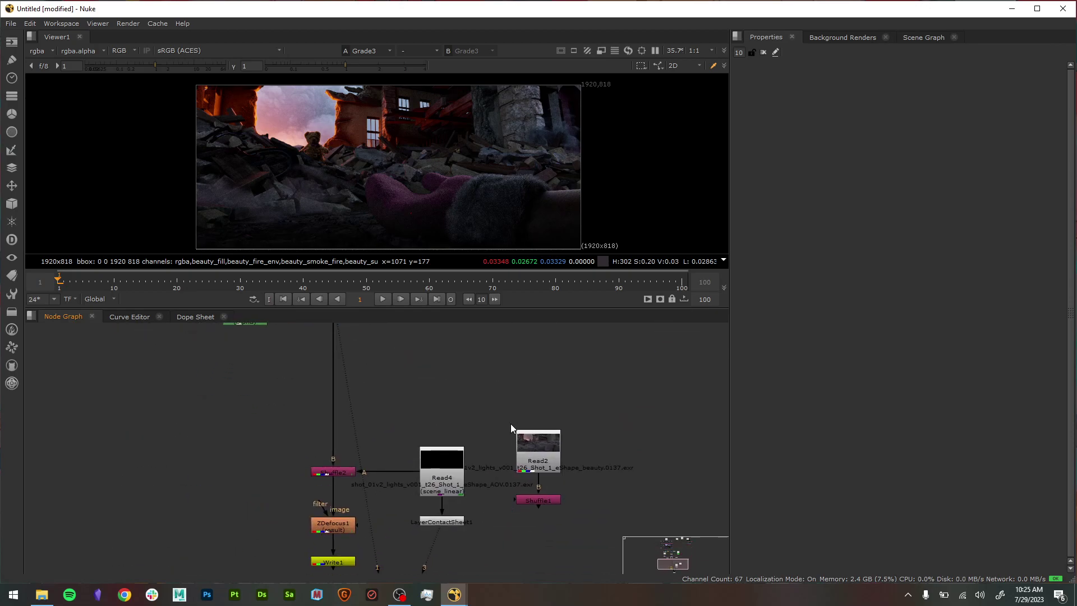
- Detach Viewer1 from its existing inputs and view the output of LayerContactSheet1, followed by that of Shuffle2
middle_click_drag(460, 600, 480, 443)
left_click_drag(423, 460, 452, 420)
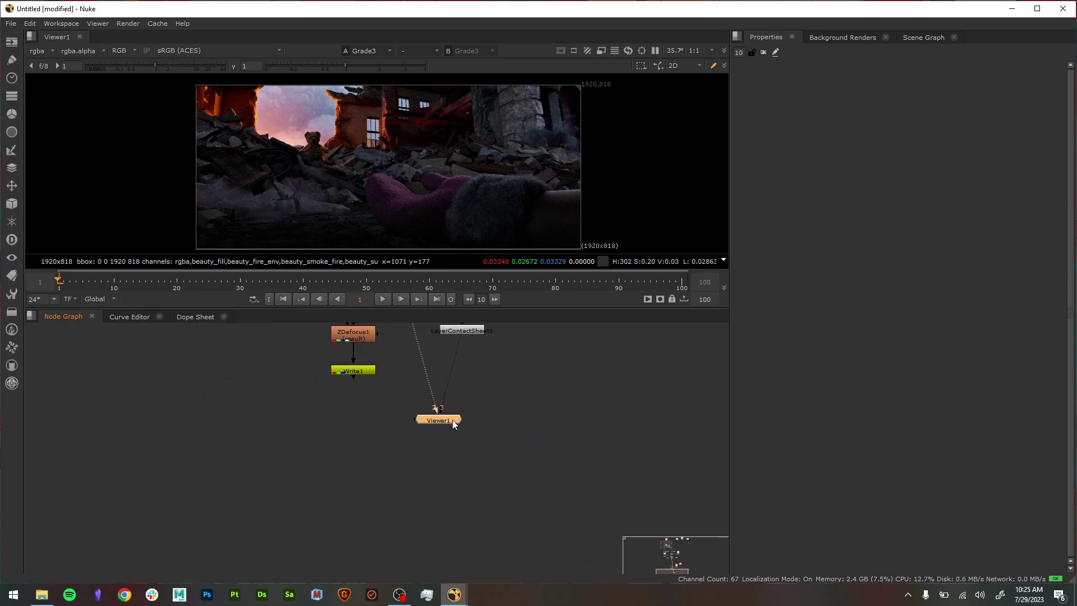
middle_click_drag(452, 420, 460, 512)
mouse_move(461, 516)
left_mouse_down()
mouse_move(503, 519)
mouse_move(461, 505)
left_mouse_up()
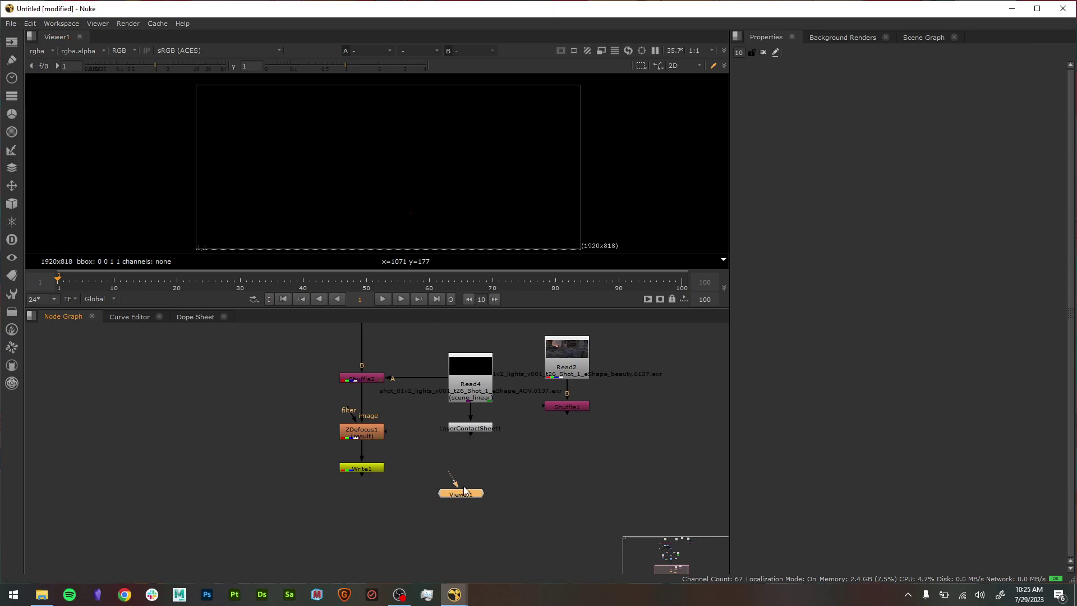
left_click_drag(457, 447, 470, 428)
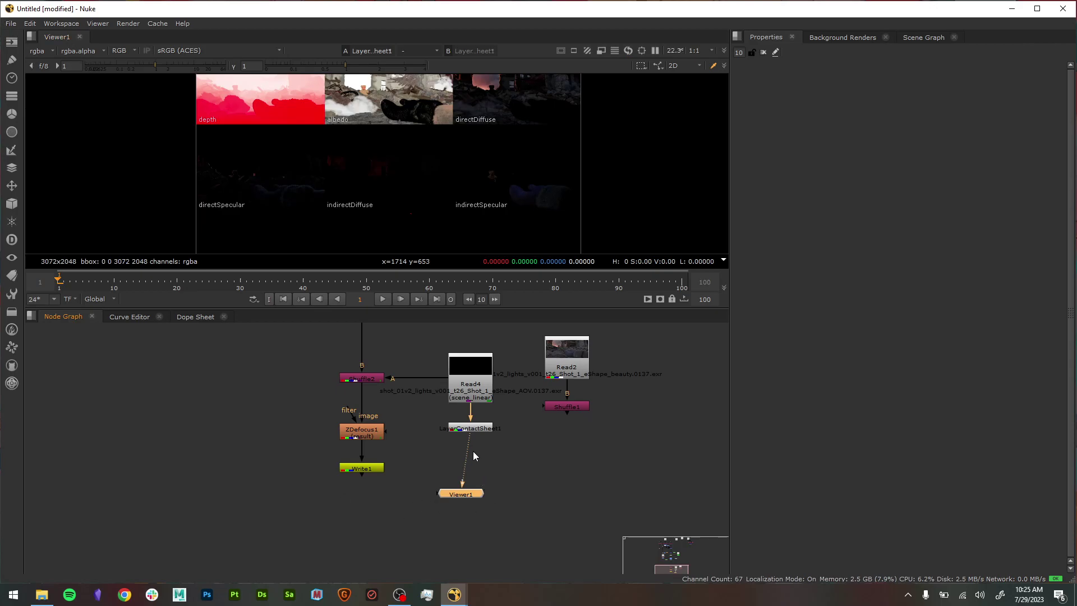
left_click_drag(496, 444, 370, 379)
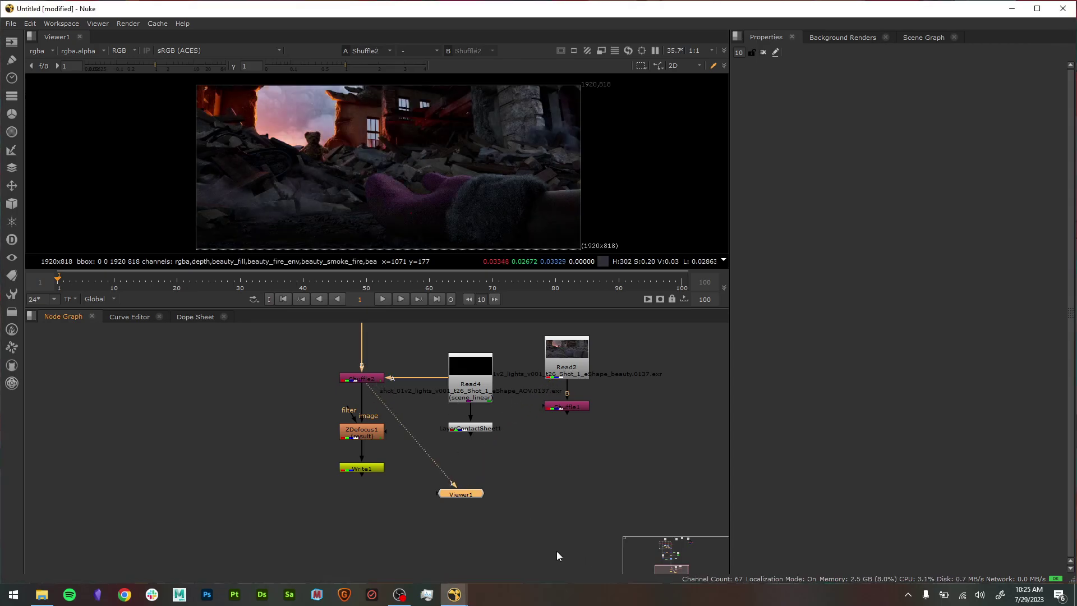
- Disconnect Viewer1 and move it up the node graph into the space beneath the AOVs and beauty read nodes
scroll(537, 458, "down", 2)
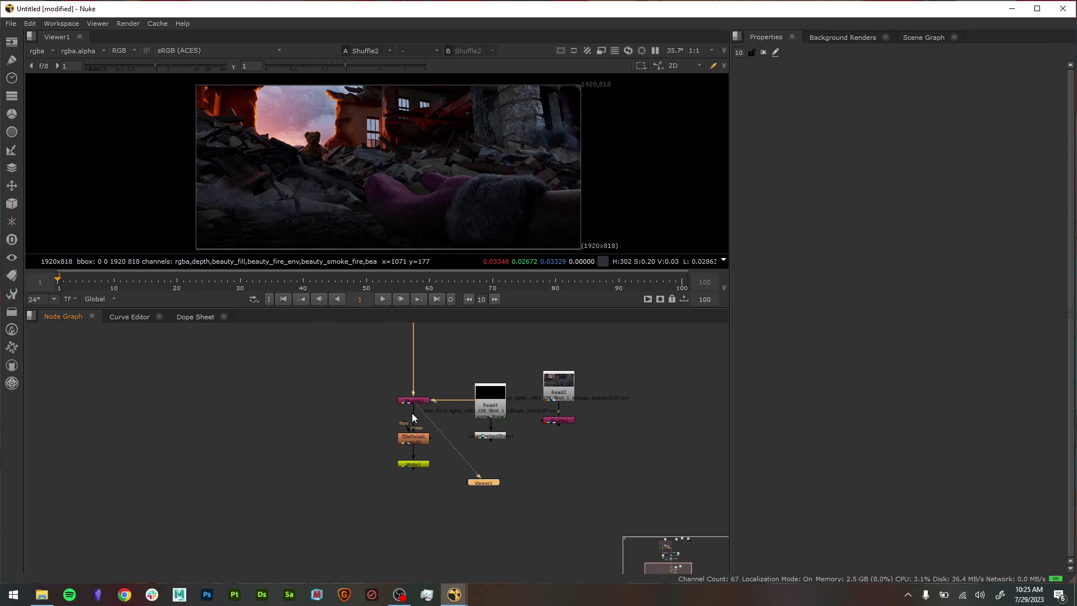
key("ctrl+v")
scroll(624, 408, "up", 3)
left_click_drag(376, 520, 500, 360)
middle_click_drag(501, 360, 463, 483)
left_click_drag(463, 480, 380, 429)
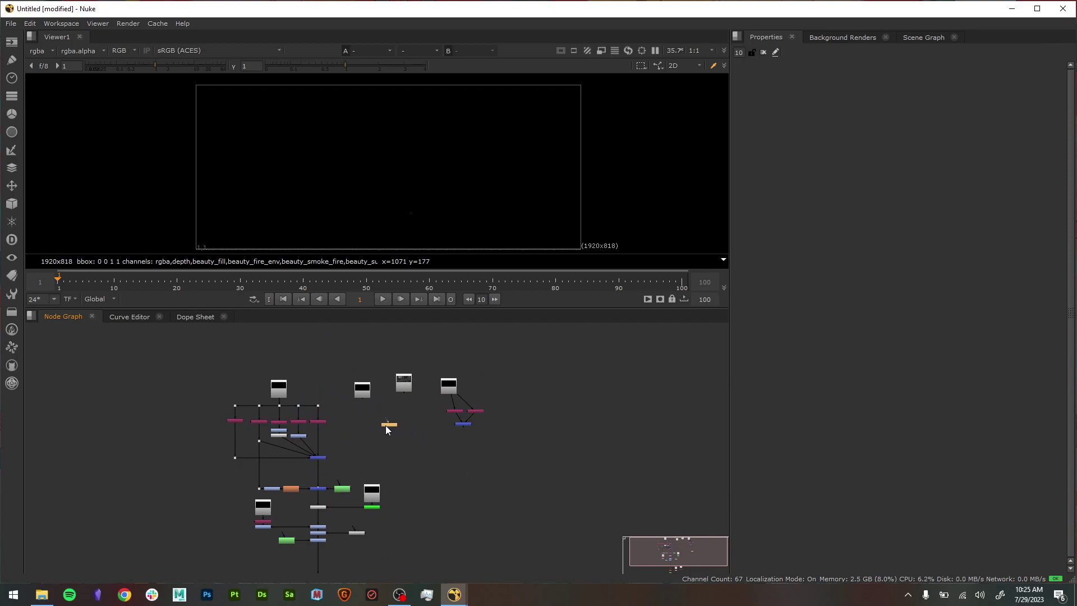
- Line up the beauty read node beside the AOVs read node and place Viewer1 just below and between them
scroll(381, 429, "up", 4)
middle_click_drag(413, 376, 495, 471)
left_click_drag(421, 448, 379, 444)
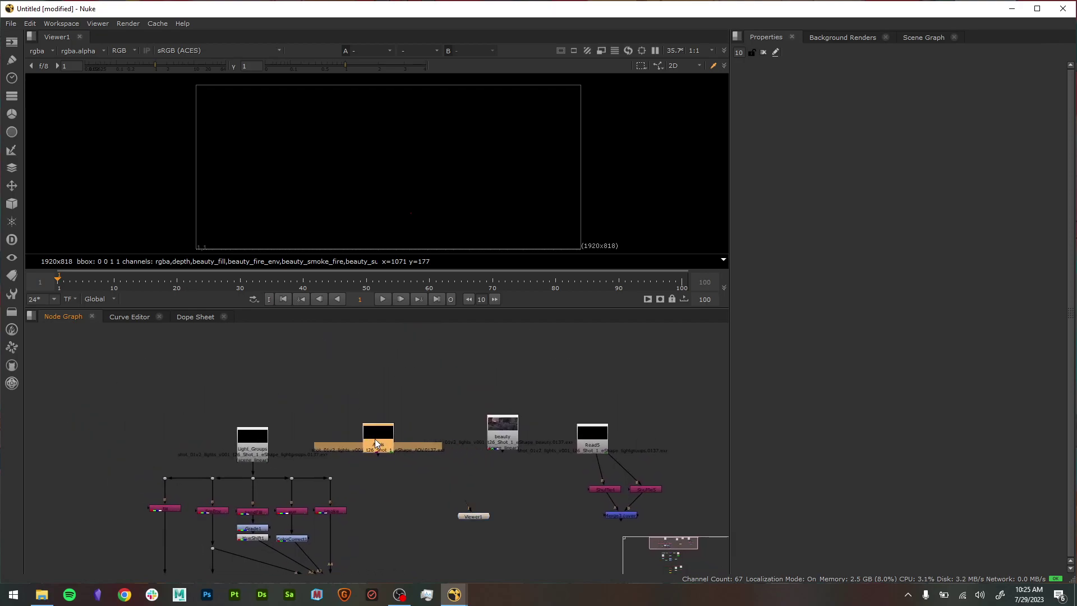
left_click(496, 433)
left_click_drag(496, 433, 445, 441)
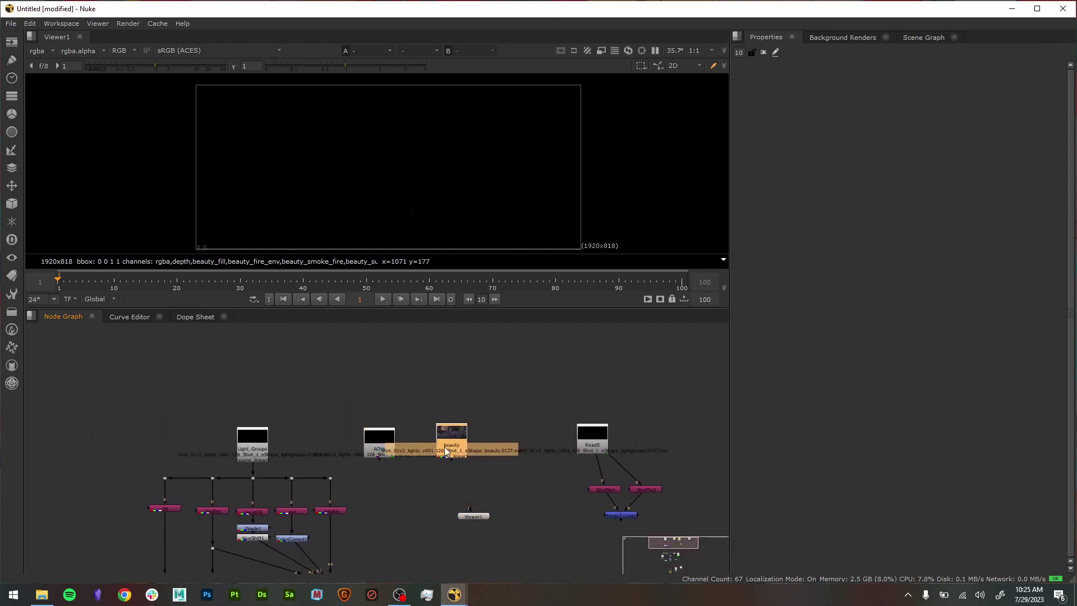
left_click_drag(472, 518, 427, 501)
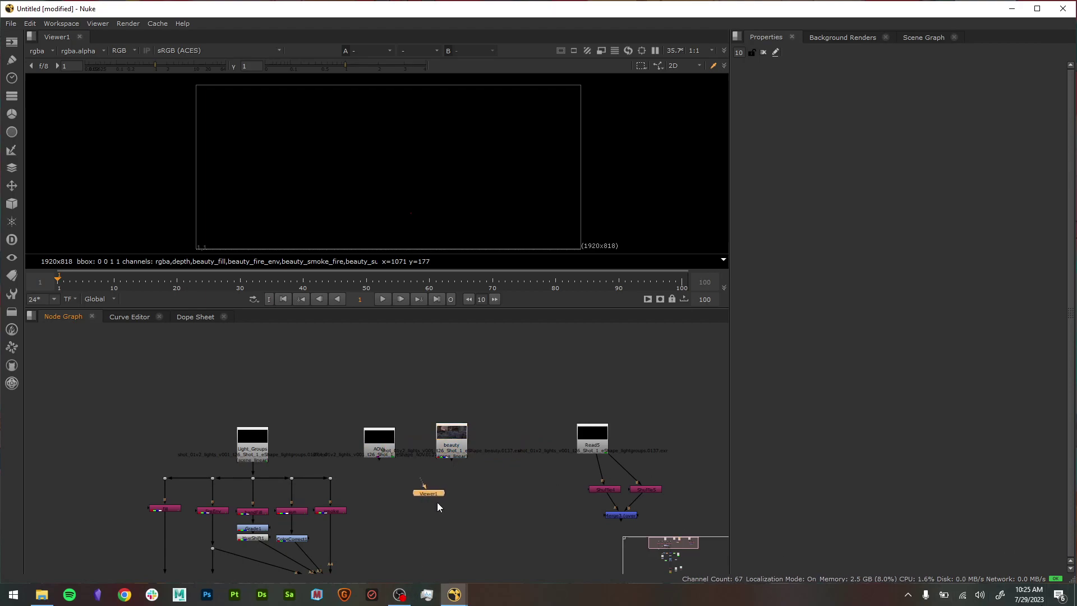
scroll(387, 429, "up", 3)
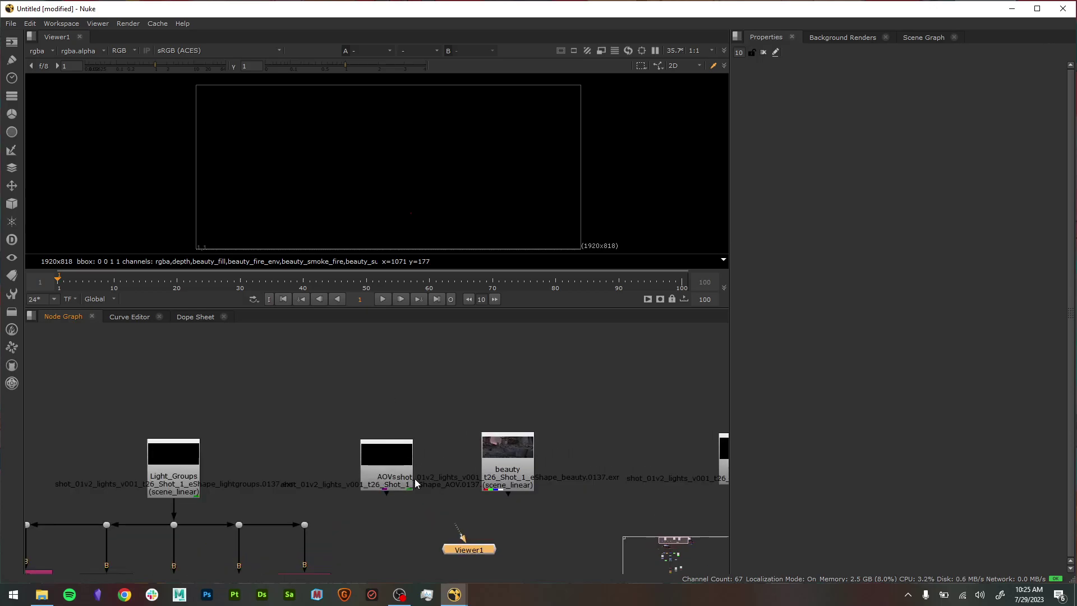
middle_click_drag(411, 475, 466, 408)
scroll(469, 412, "up", 1)
key("Tab")
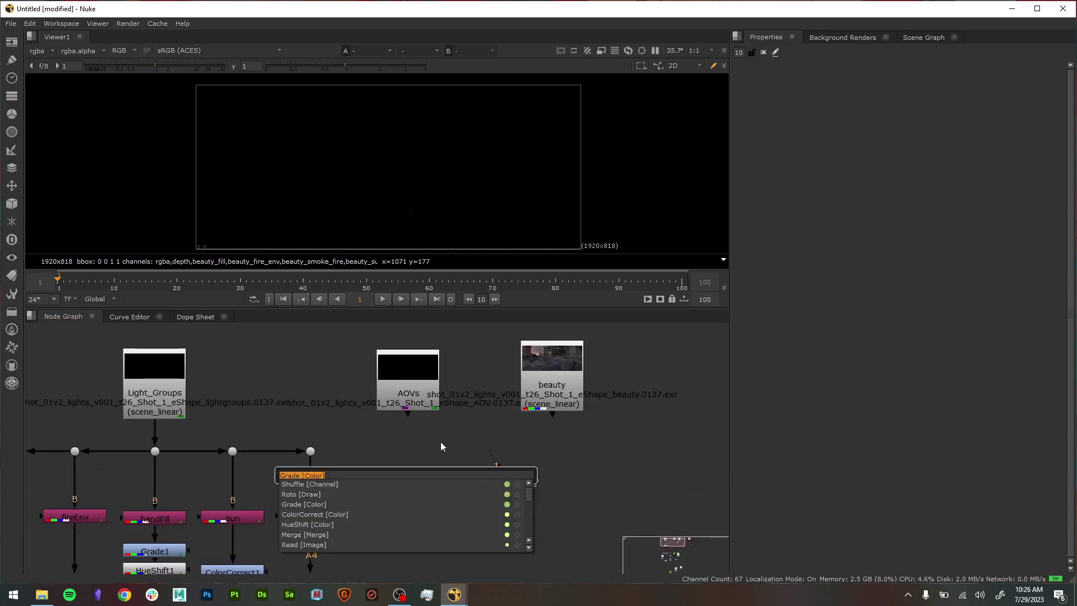
key("Escape")
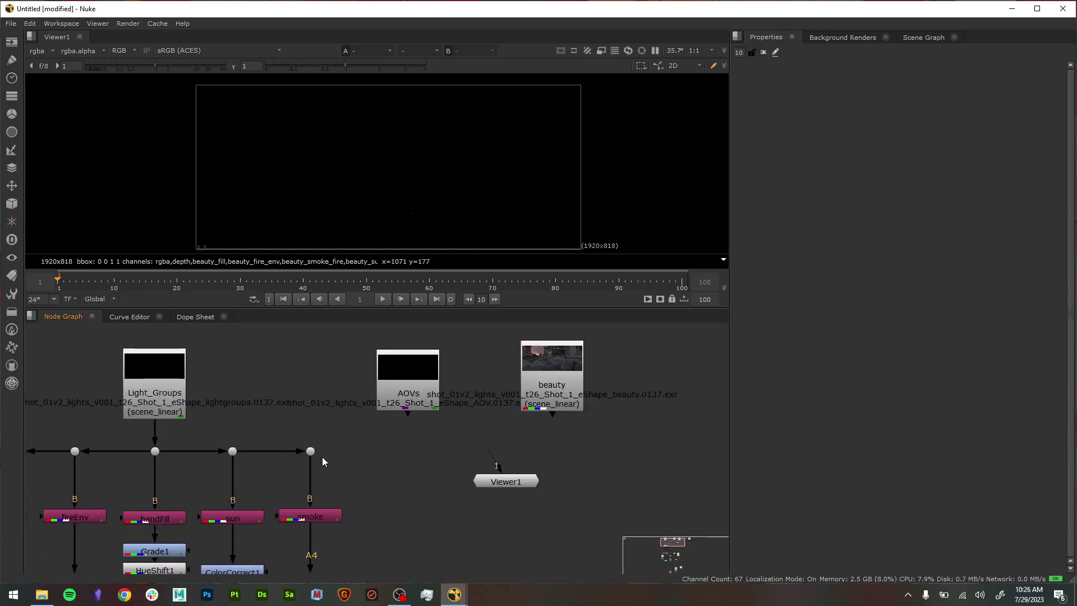
key("Tab")
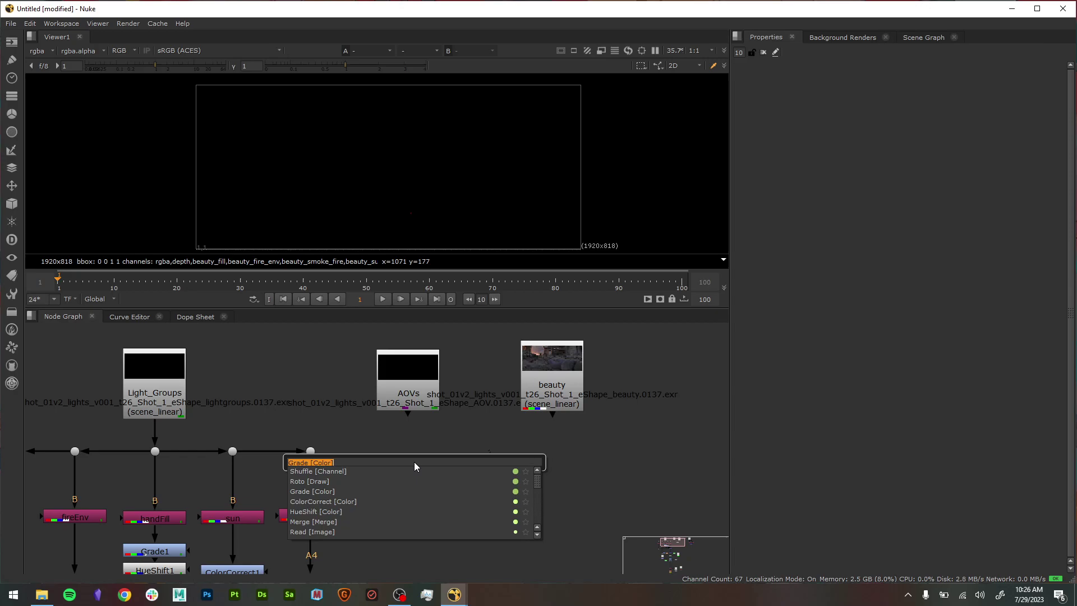
key("Return")
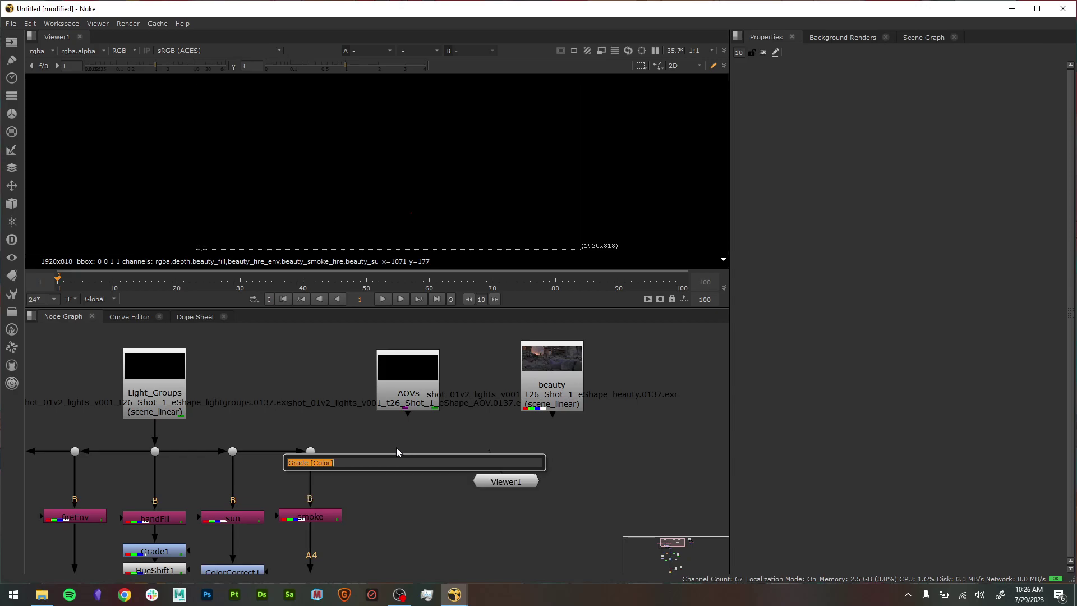
key("Tab")
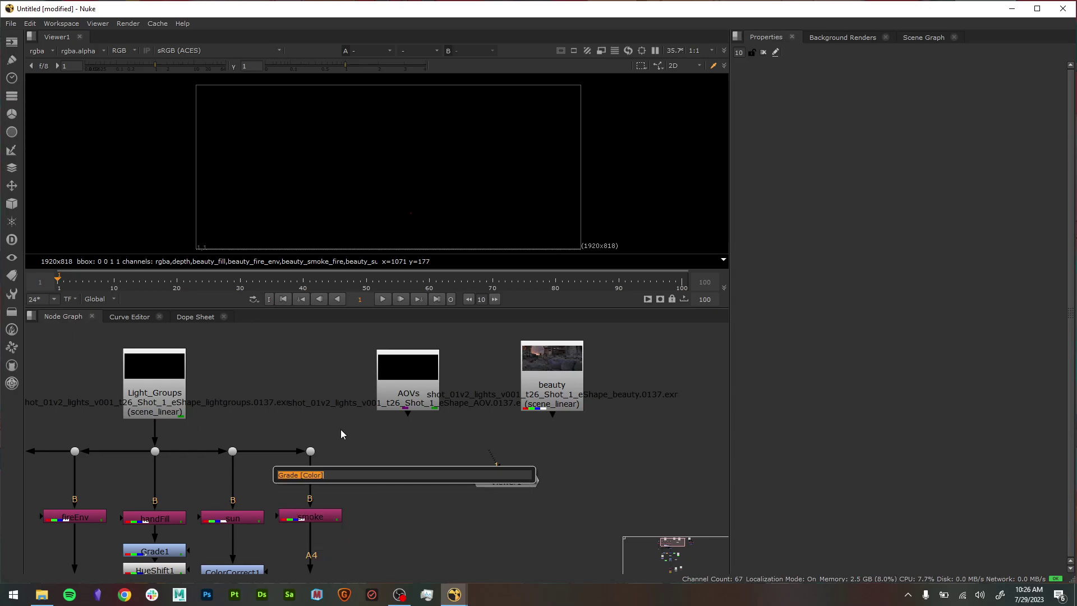
left_click(372, 435)
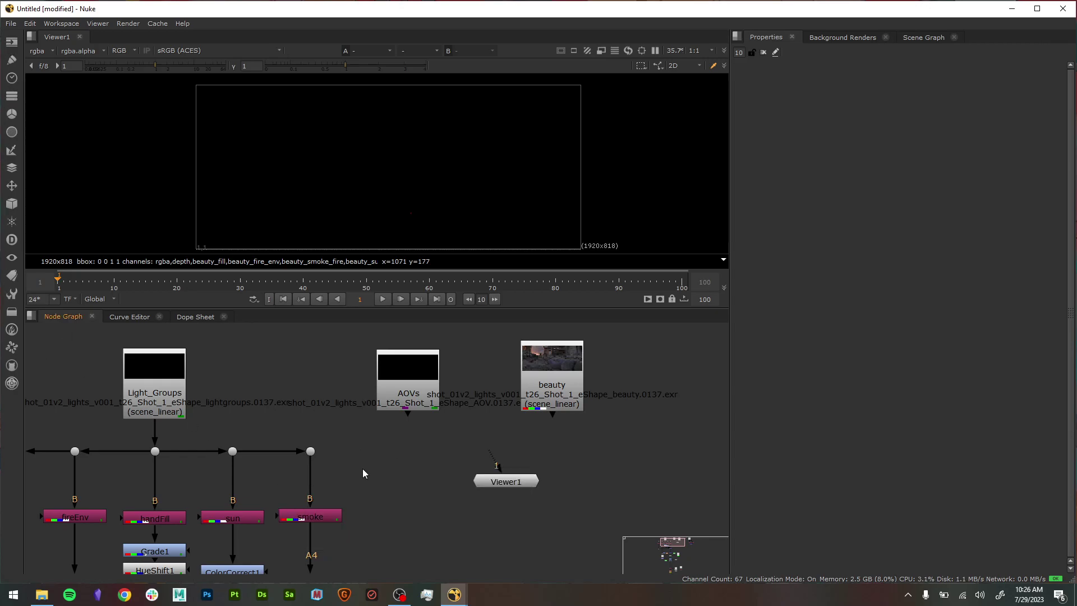
key("Tab")
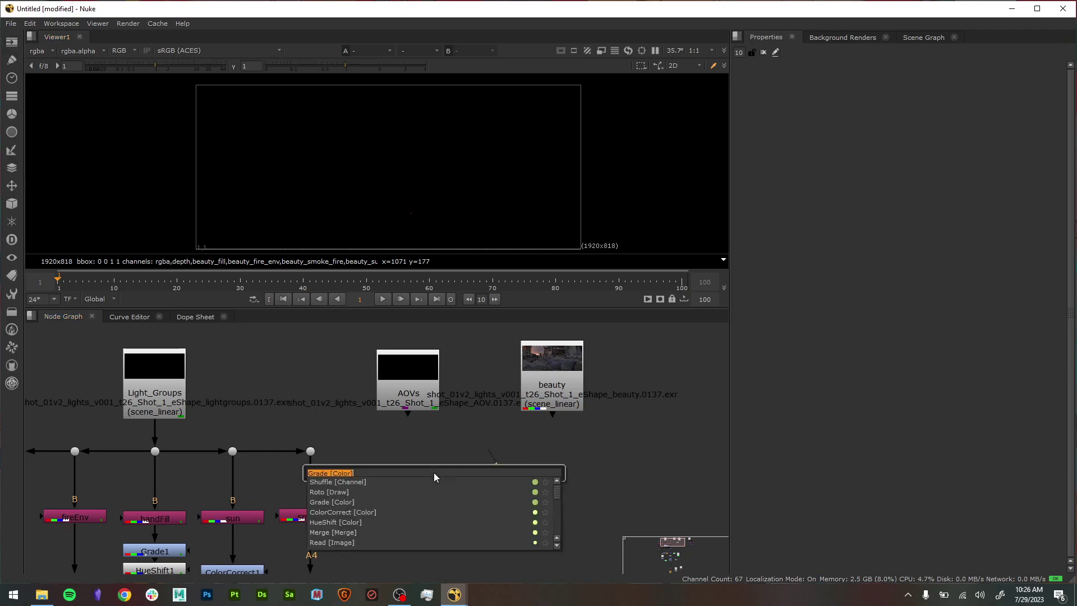
key("Return")
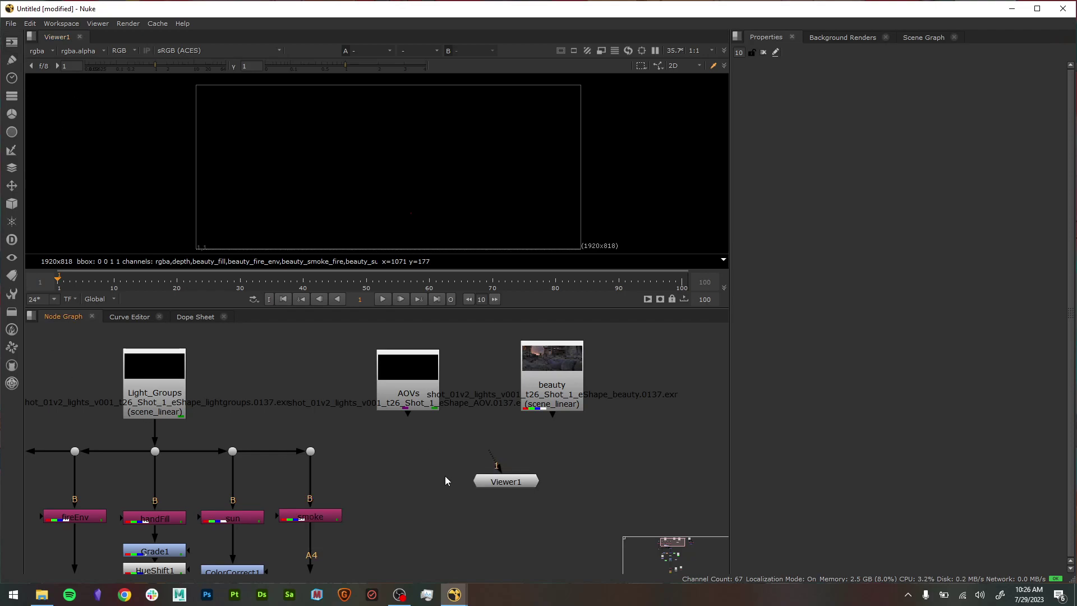
- Add a Read node that loads shot_01v2_lights_v001_t26_Shot_1_eShape_beauty.0137.exr from the Downloads folder
key("Tab")
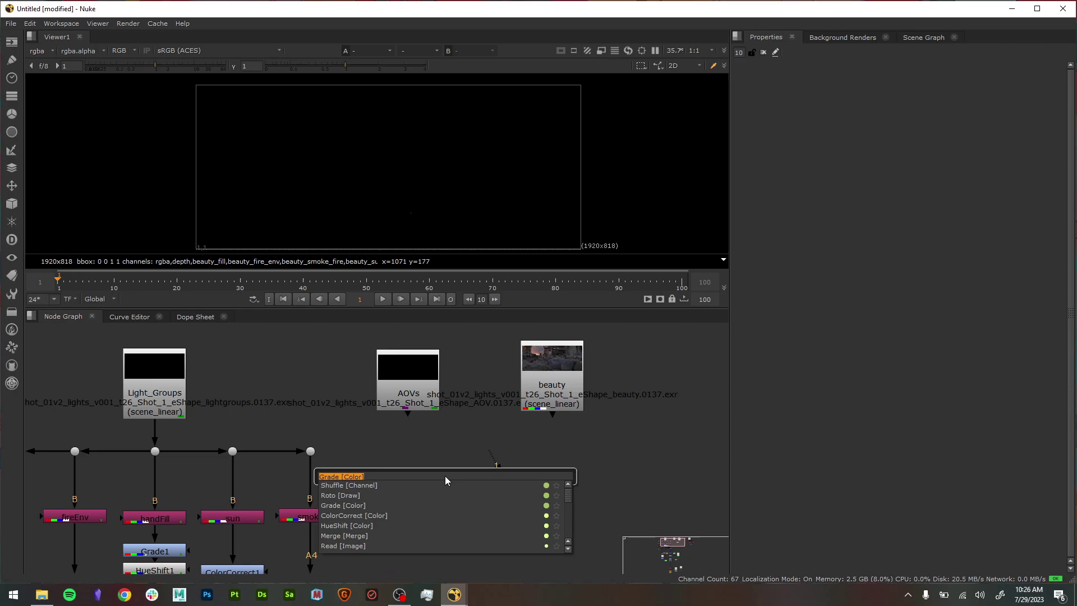
type("real")
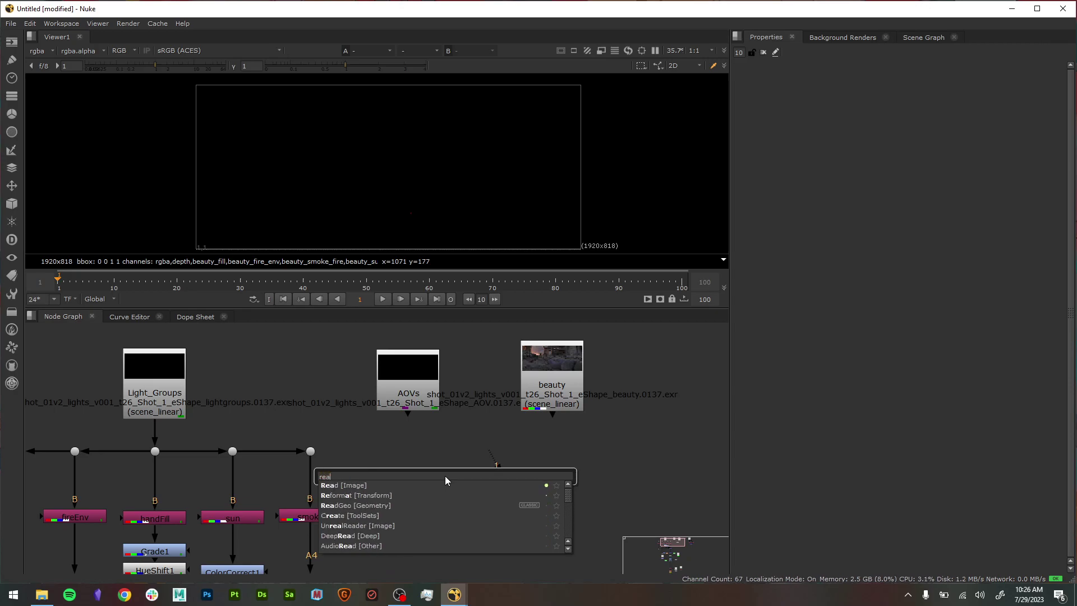
key("BackSpace")
type("d")
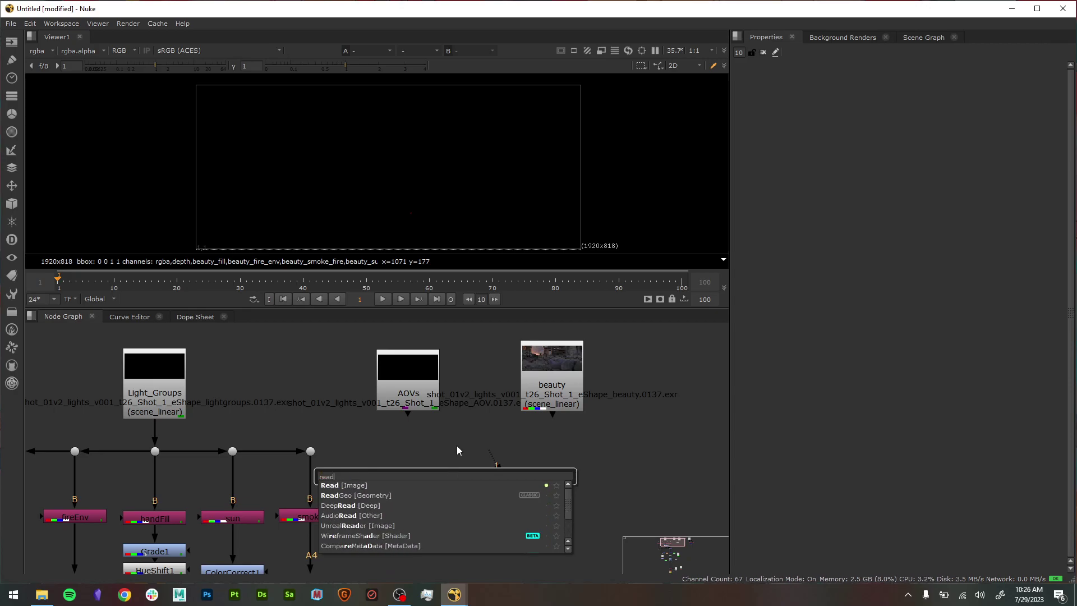
key("Return")
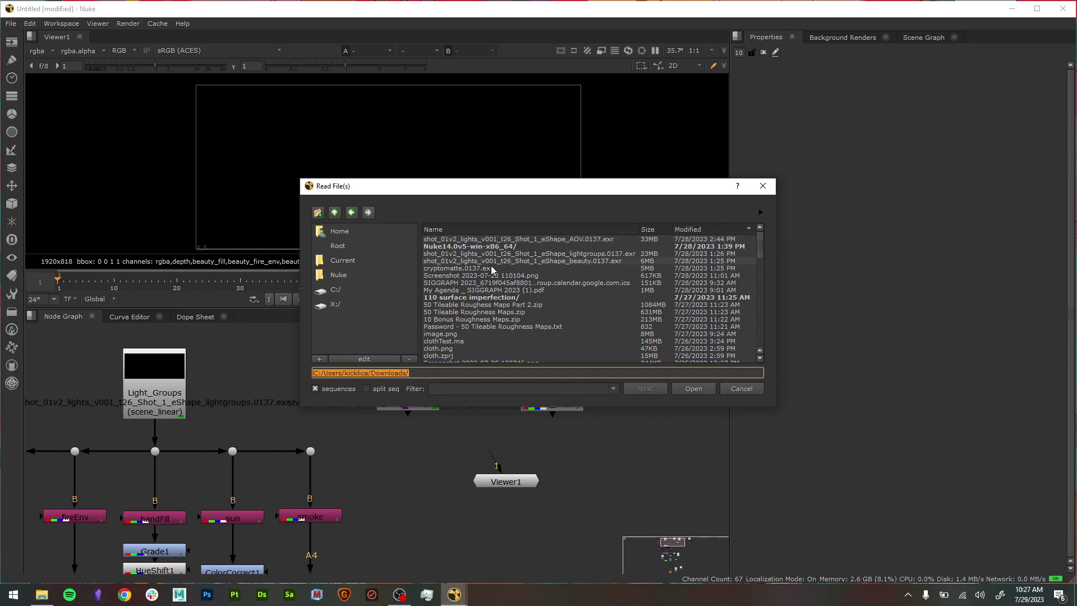
left_click(567, 260)
left_click(693, 388)
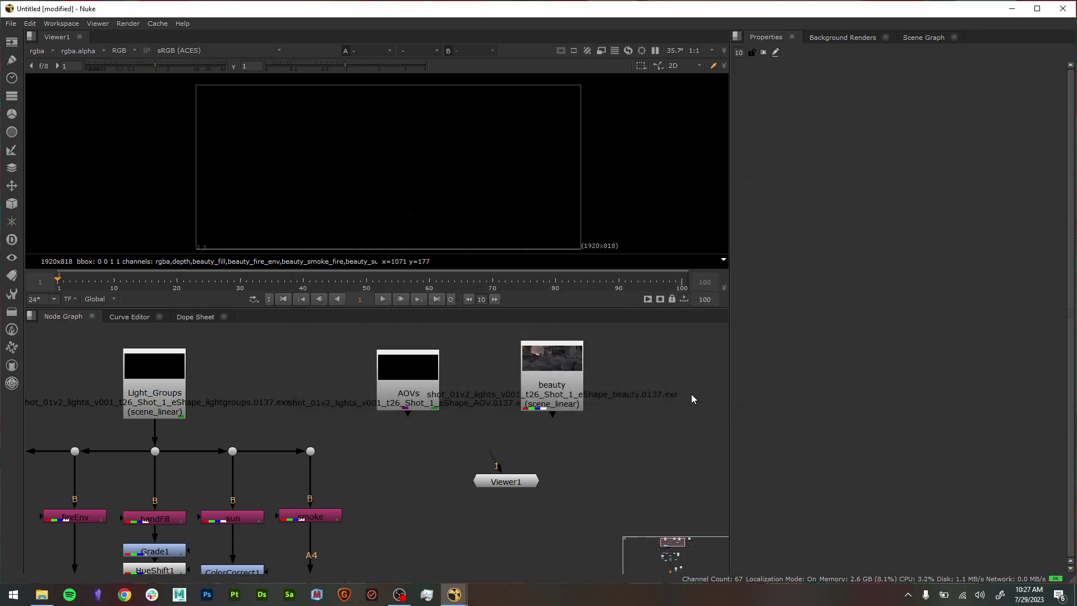
- Position the new Read1 node above Viewer1 and connect the viewer to it to inspect the beauty render
middle_click_drag(600, 435, 571, 306)
left_click_drag(498, 366, 498, 431)
middle_click_drag(509, 415, 511, 462)
left_click_drag(472, 483, 445, 397)
scroll(262, 145, "up", 3)
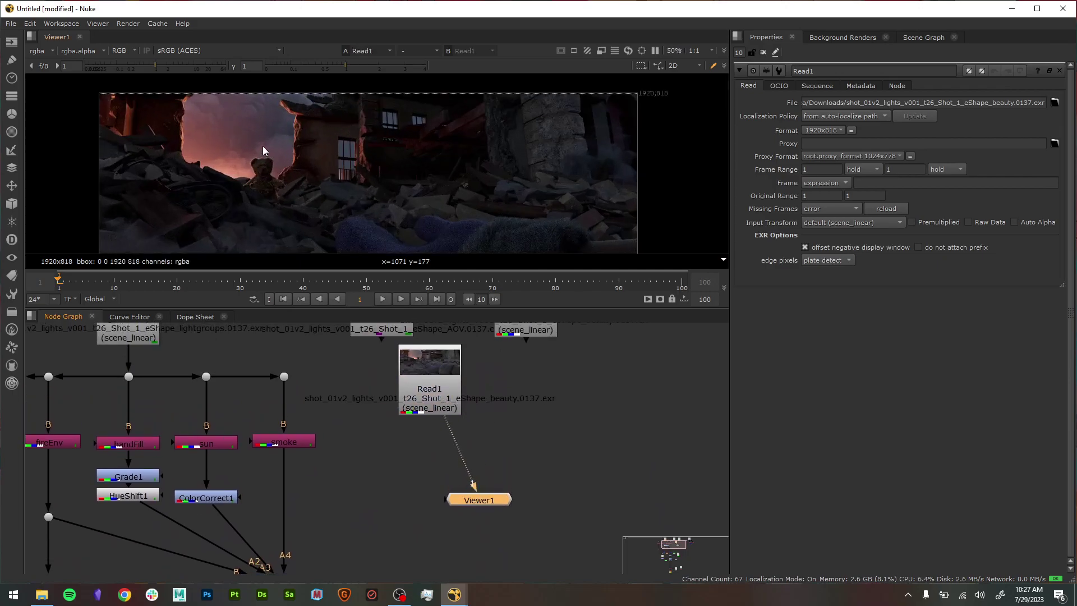
middle_click_drag(363, 174, 432, 176)
scroll(421, 117, "down", 2)
scroll(422, 125, "up", 1)
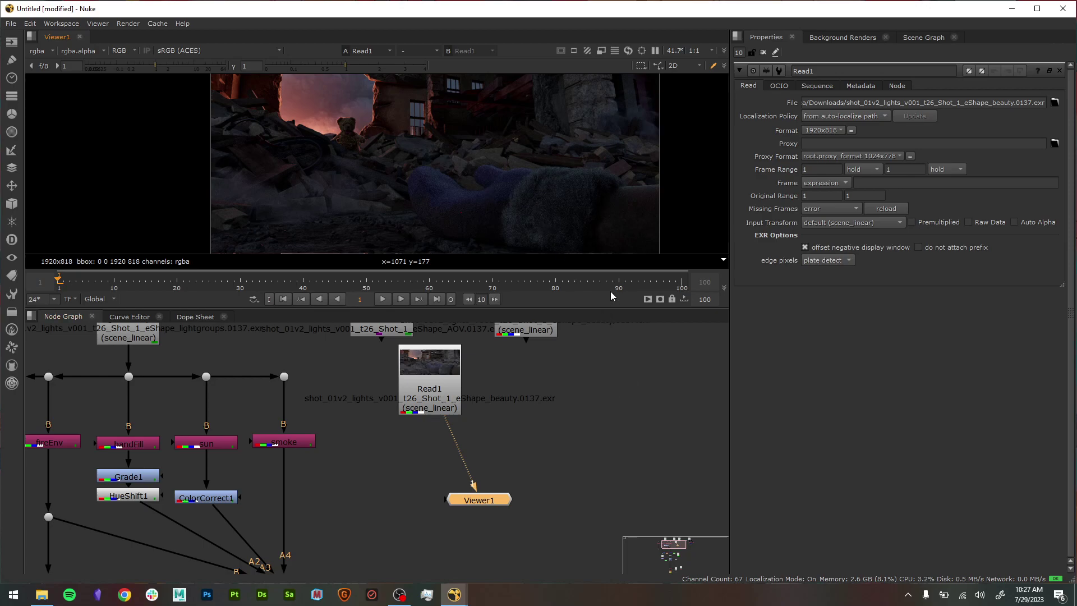
- Enlarge the viewer area to fit the whole image and line up Viewer1 directly beneath the Read1 node
left_click_drag(608, 308, 607, 363)
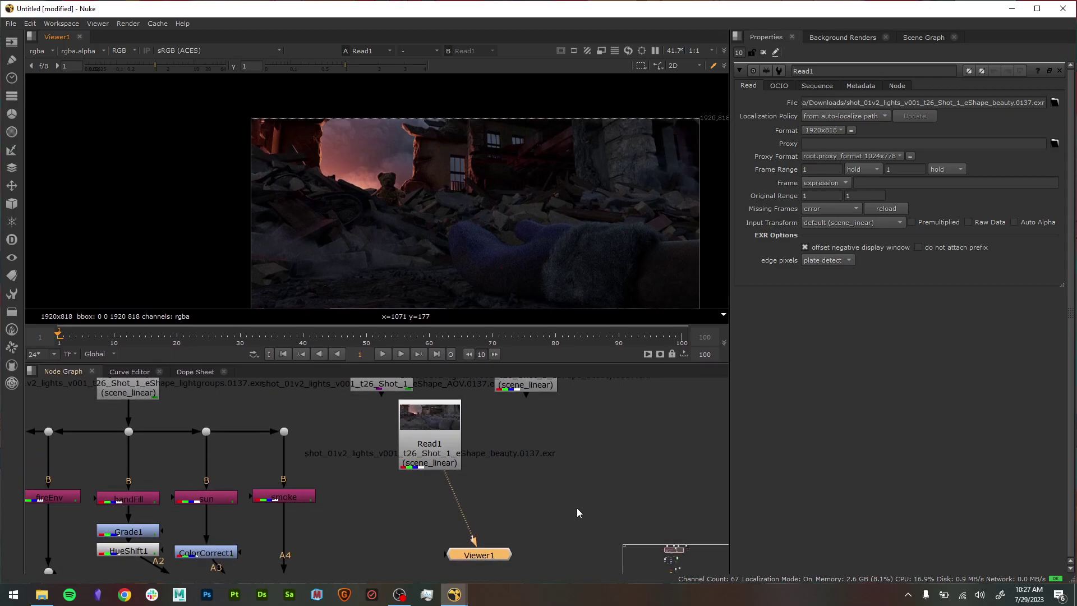
middle_click_drag(543, 231, 464, 204)
left_click(569, 501)
left_click_drag(486, 558, 436, 517)
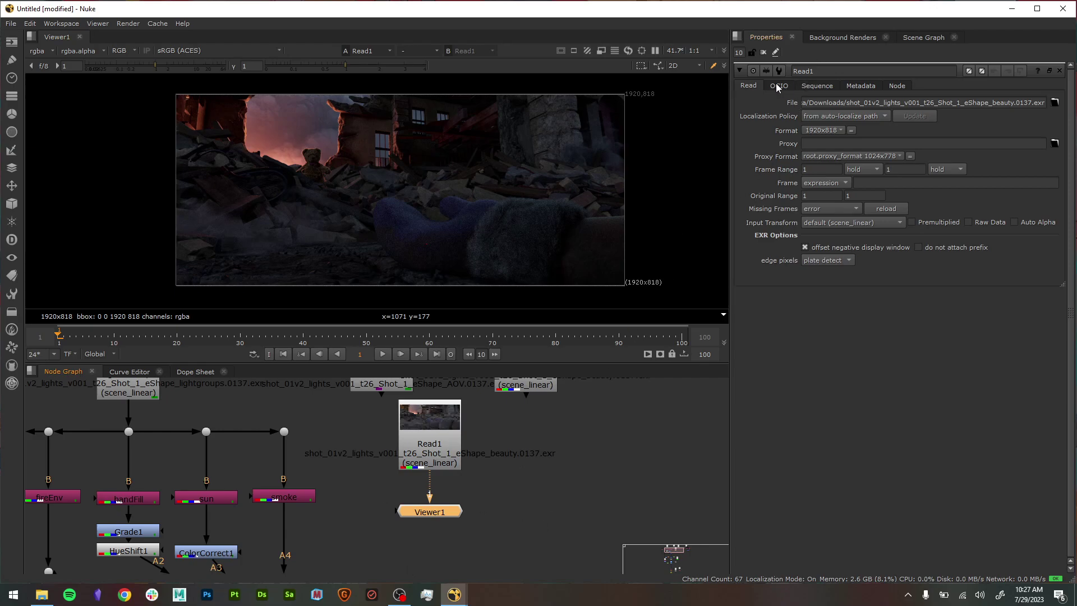
- Open the Project Settings
left_click(439, 455)
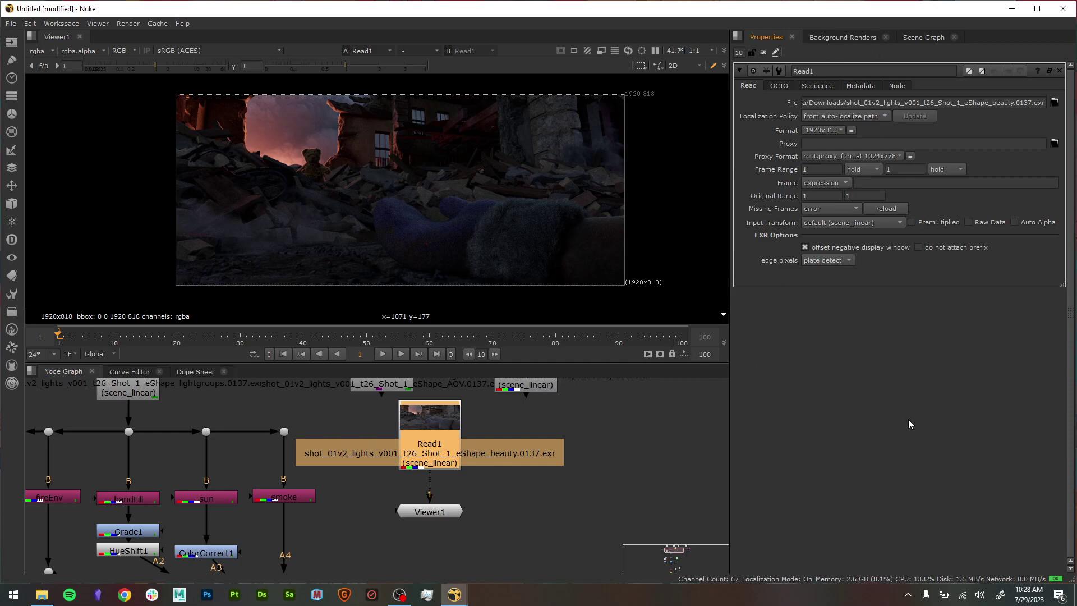
key("s")
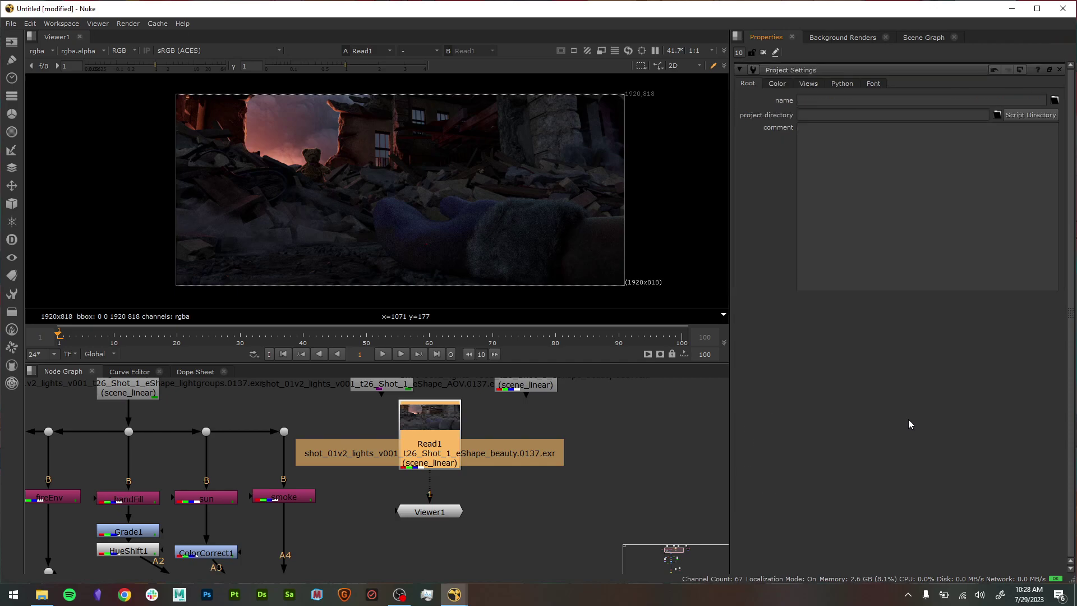
left_click(30, 24)
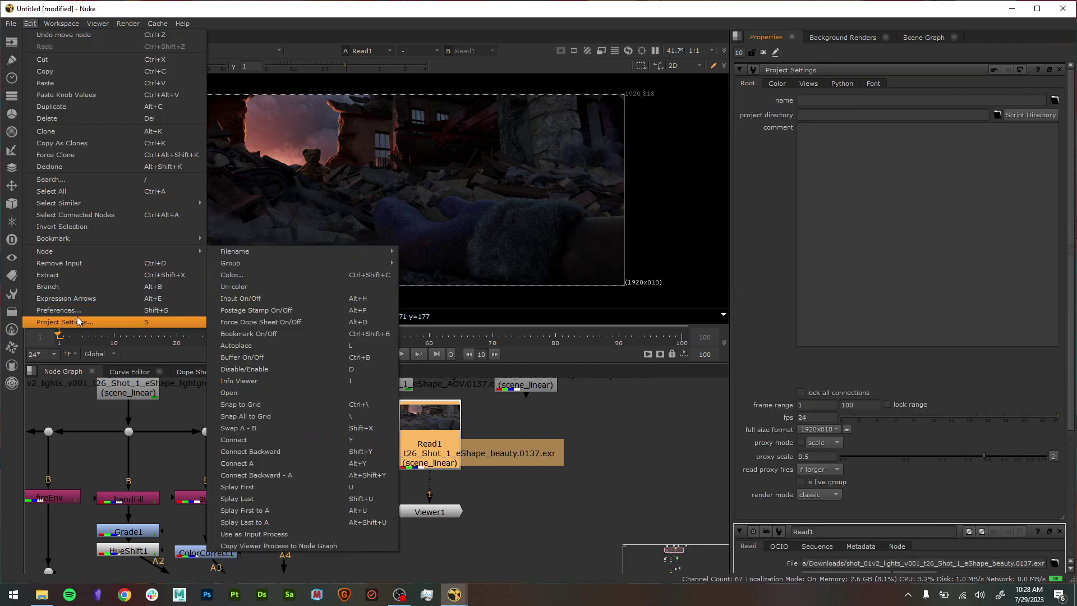
left_click(709, 418)
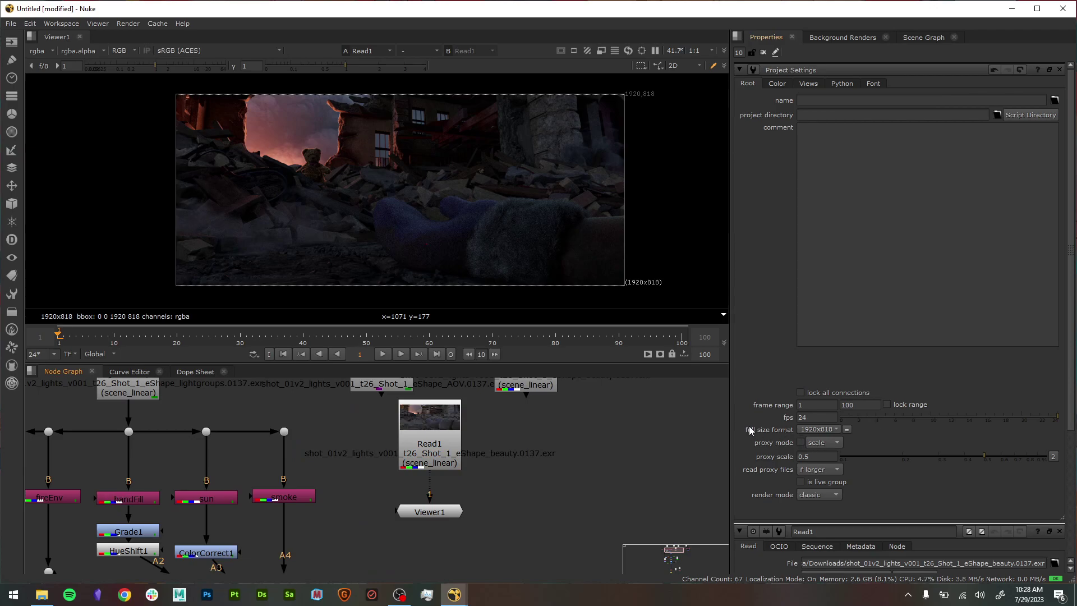
- Examine the frame range, fps and full size format options in the project settings, including the option for a new format
double_click(837, 404)
double_click(870, 404)
left_click(816, 417)
left_click(830, 429)
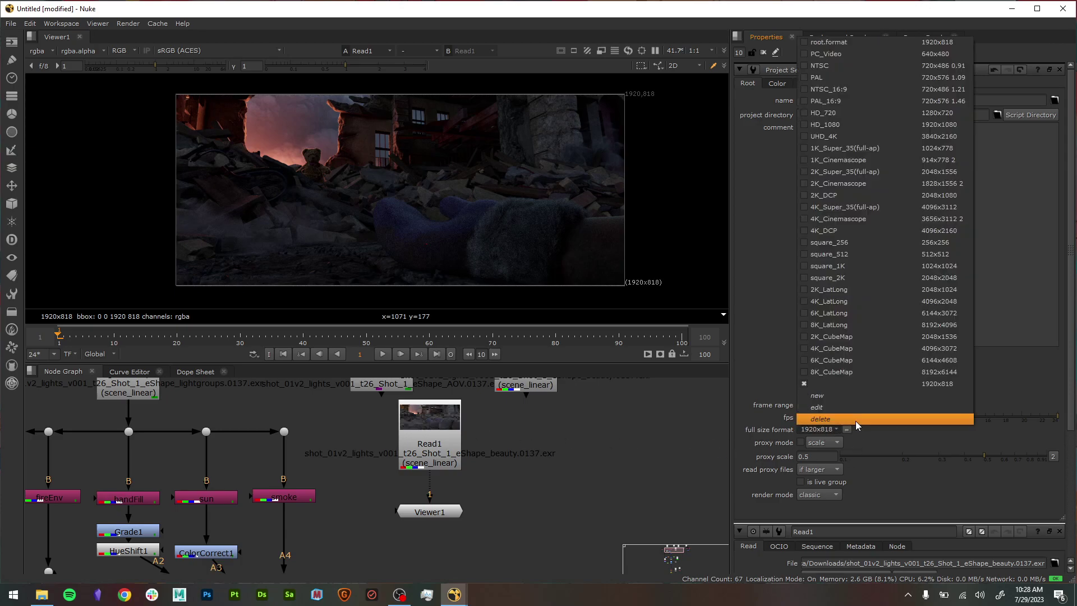
left_click(401, 496)
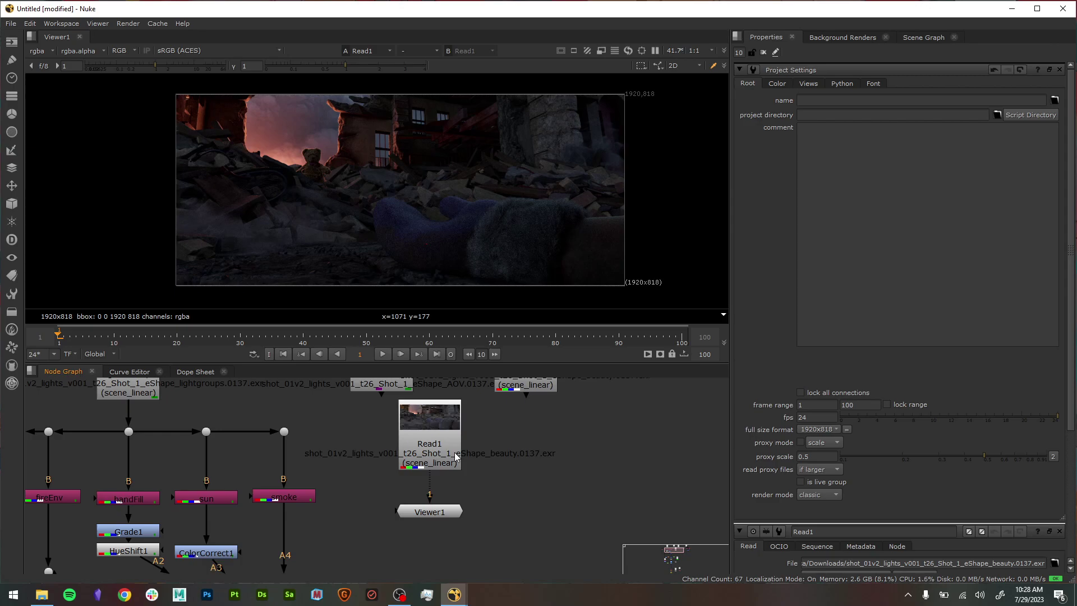
left_click(816, 429)
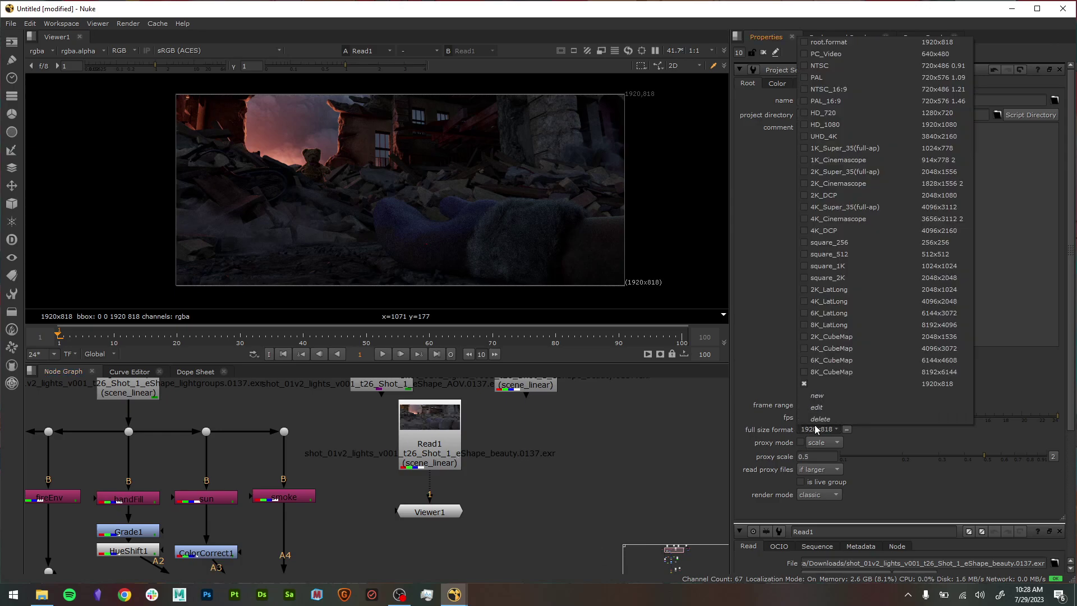
left_click(613, 440)
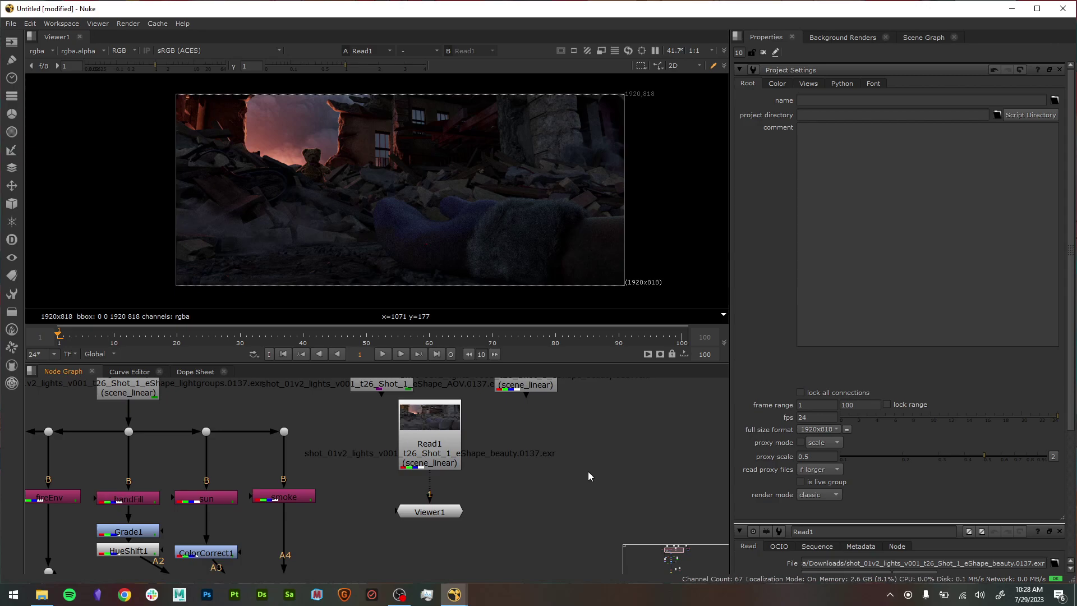
left_click(828, 428)
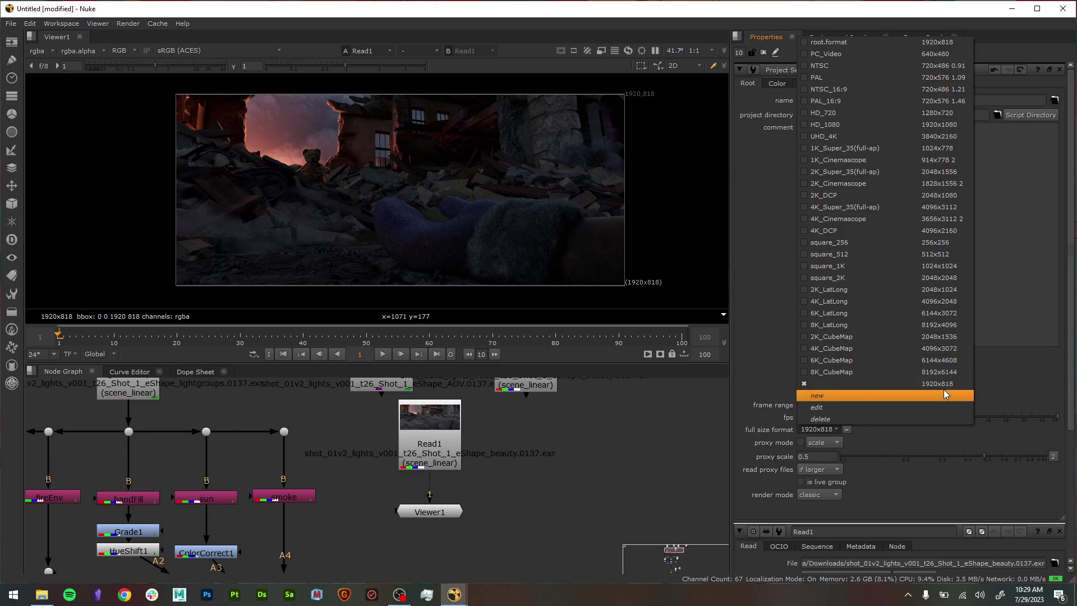
left_click(521, 464)
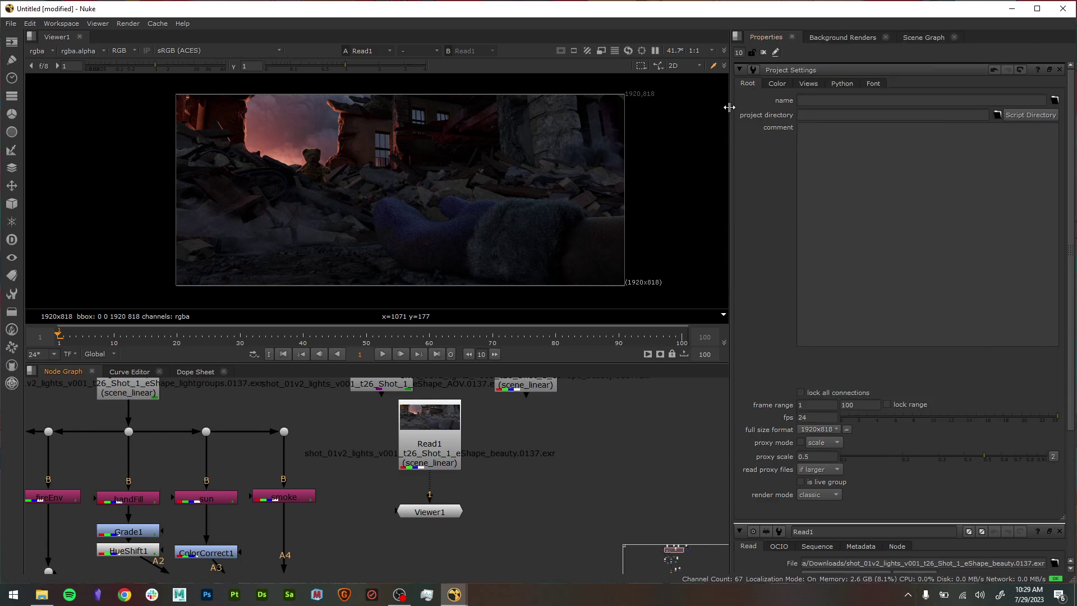
- Set the project's color management to Nuke and its OCIO config to nuke-default
left_click(777, 85)
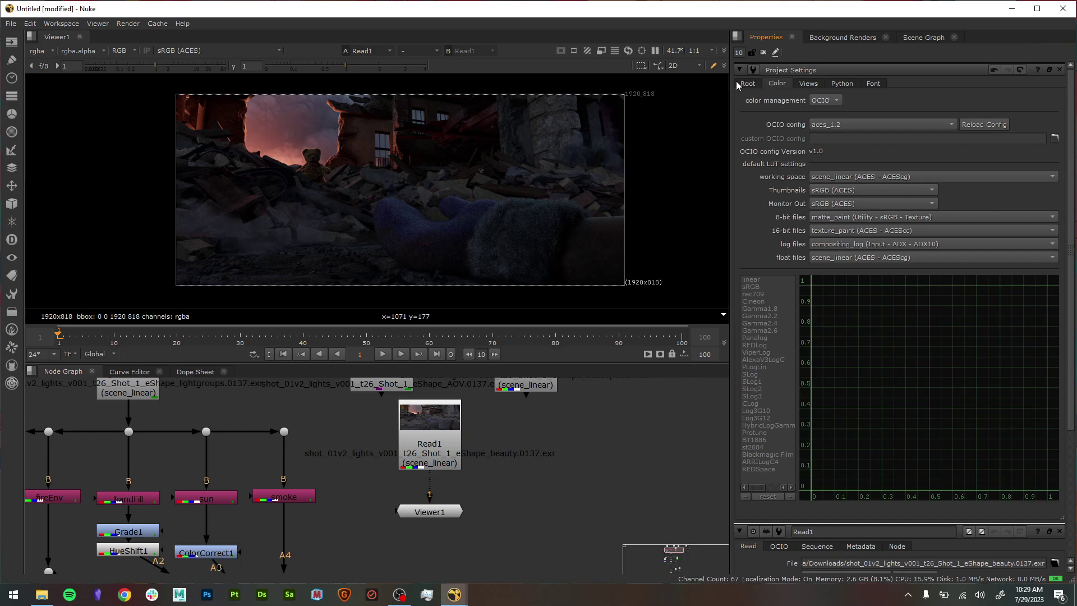
left_click(830, 99)
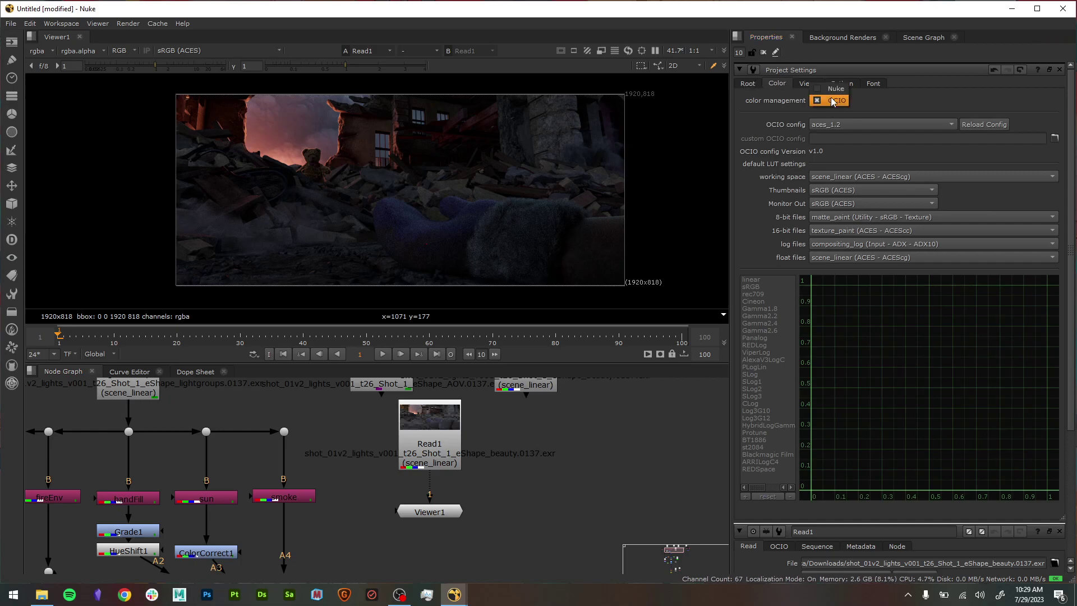
left_click(837, 88)
left_click(849, 124)
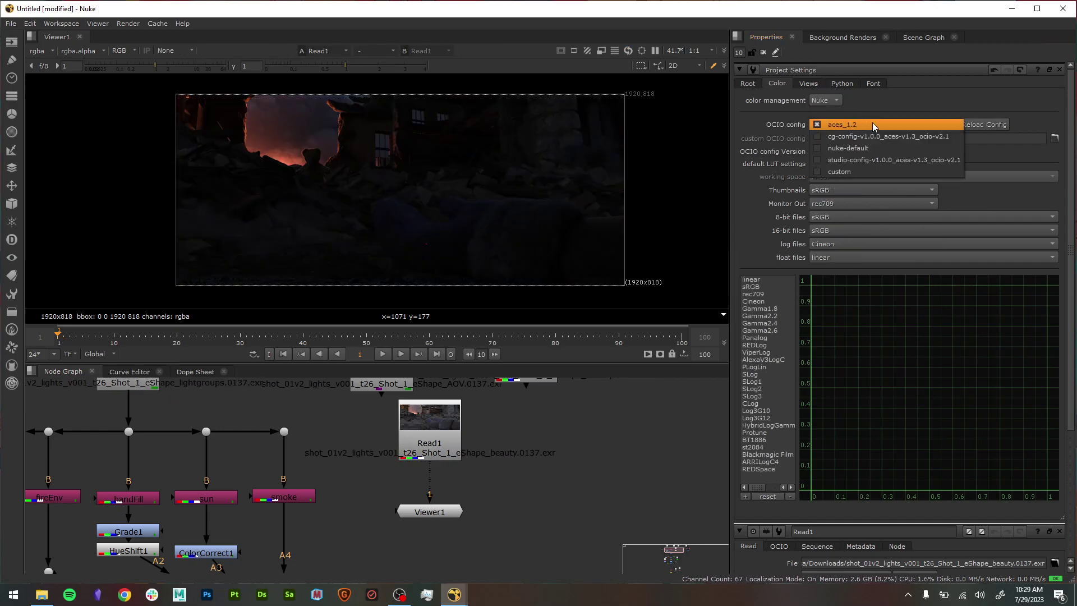
left_click(873, 151)
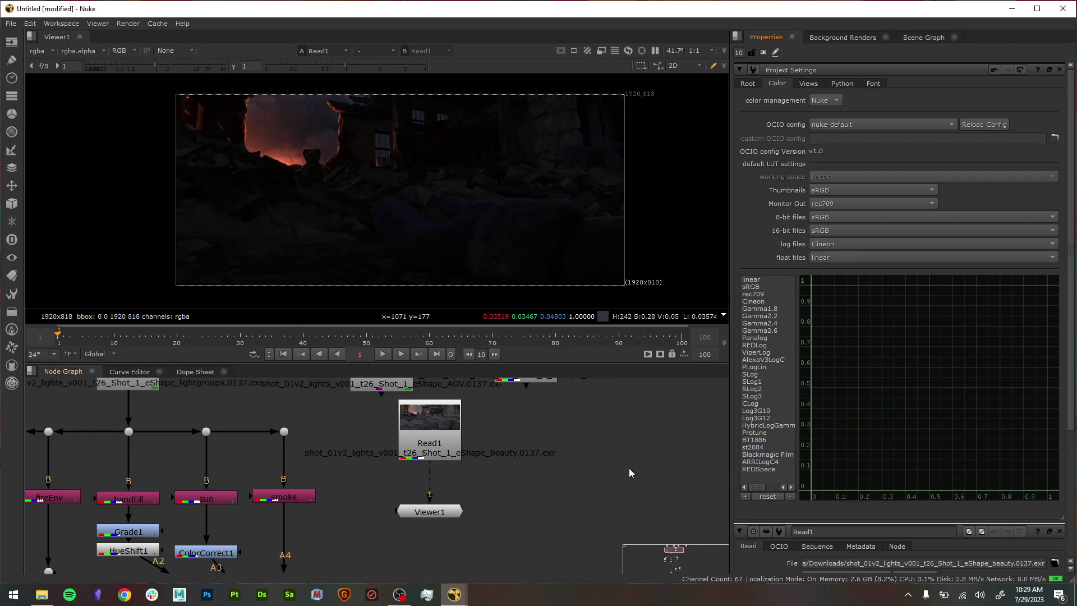
- Try the sRGB input transform on the Read1 node
double_click(461, 449)
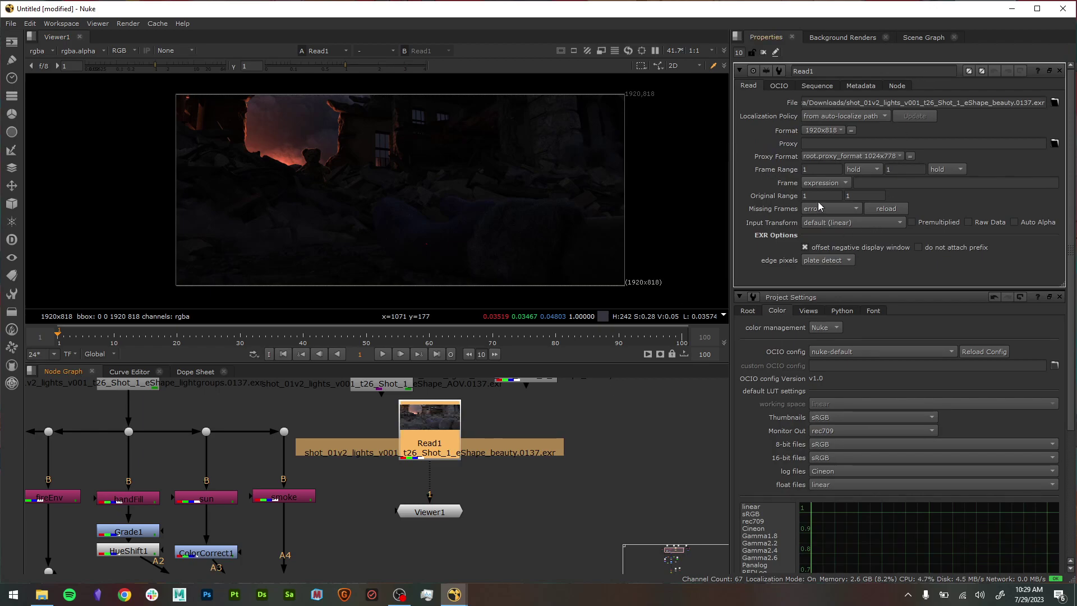
left_click(845, 223)
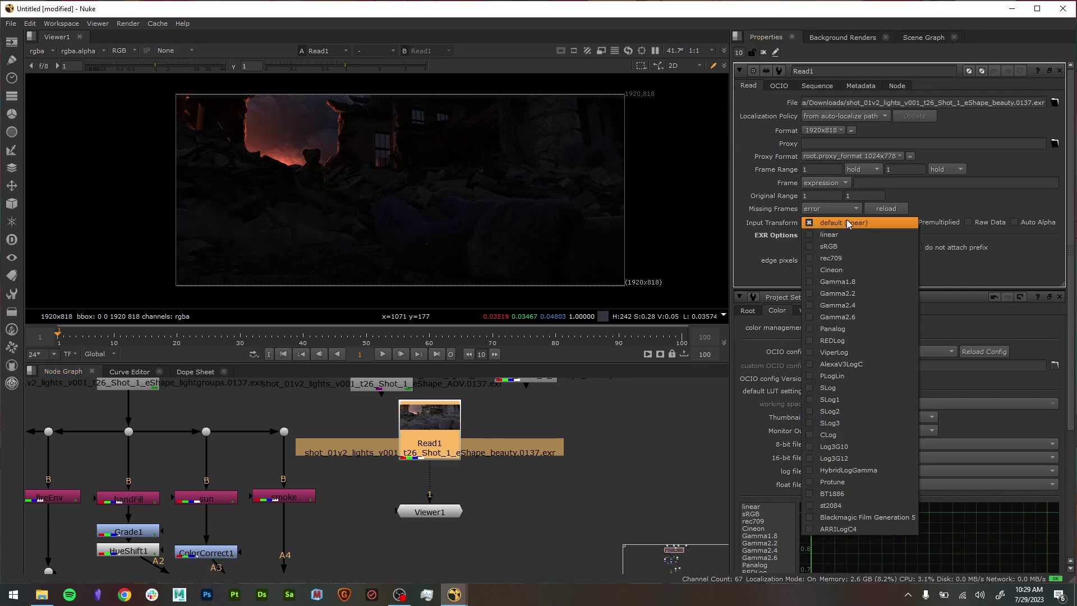
left_click(852, 245)
left_click(850, 224)
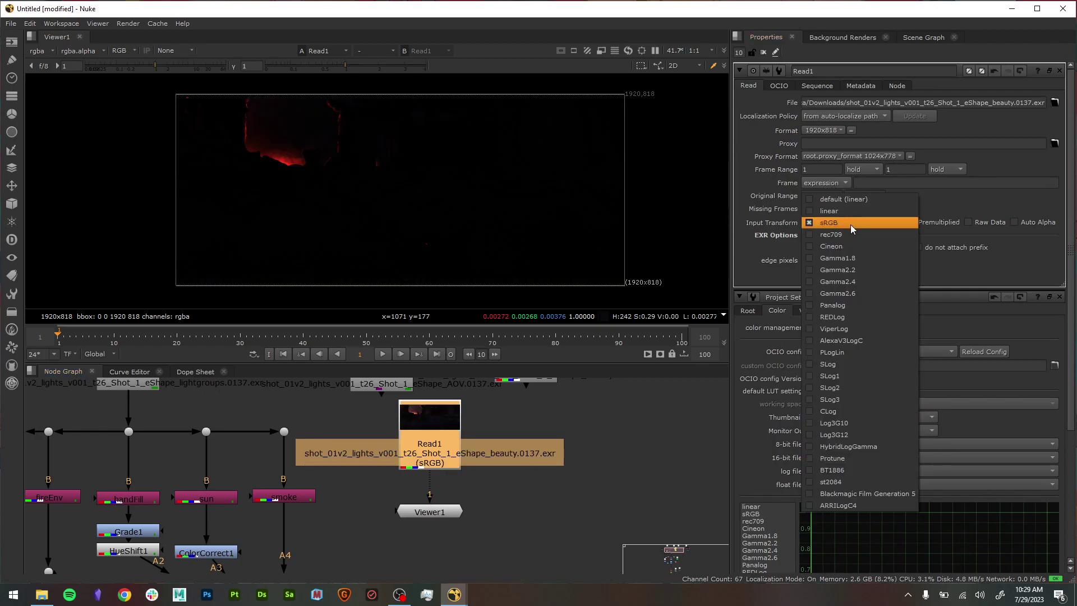
left_click(858, 494)
- Replace Read1 with a fresh Read node for shot_01v2_lights_v001_t26_Shot_1_eShape_beauty.0137.exr above Viewer1 and view its output
key("Delete")
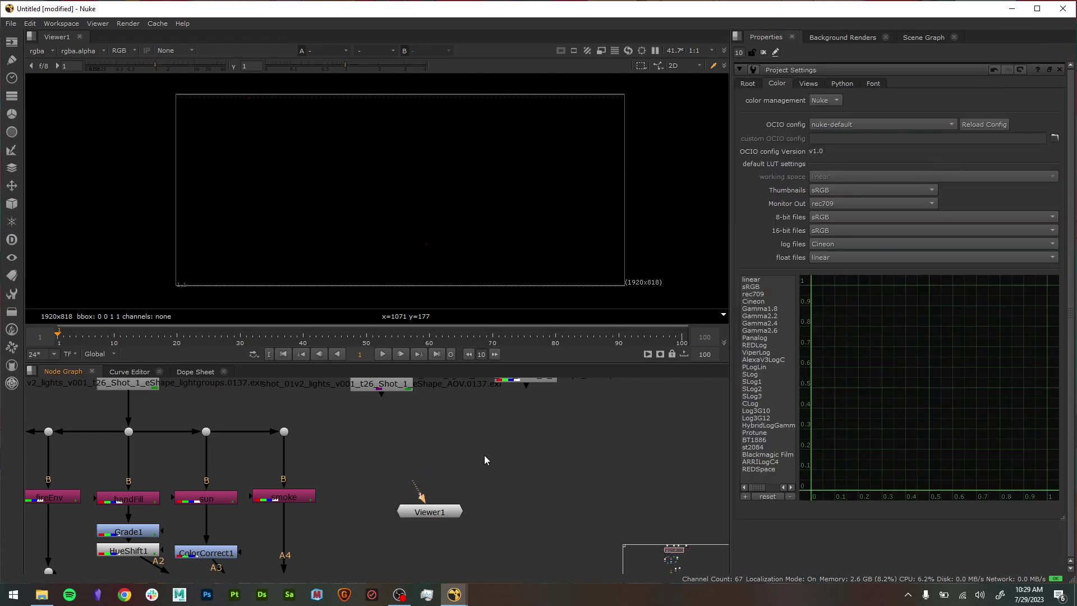
key("Tab")
type("read")
key("Return")
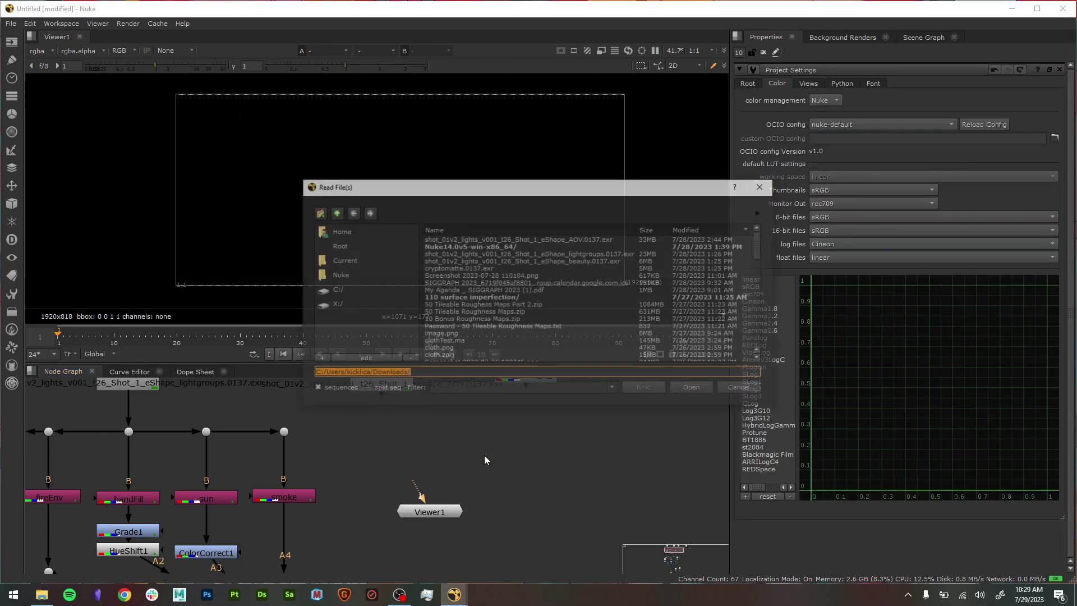
double_click(575, 261)
left_click_drag(484, 455, 437, 452)
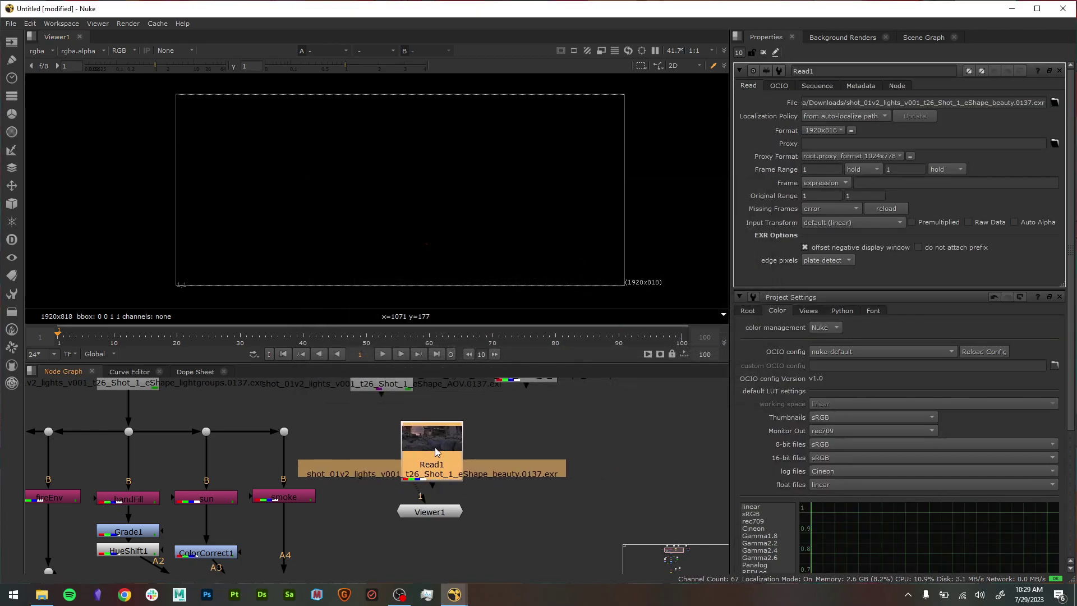
key("1")
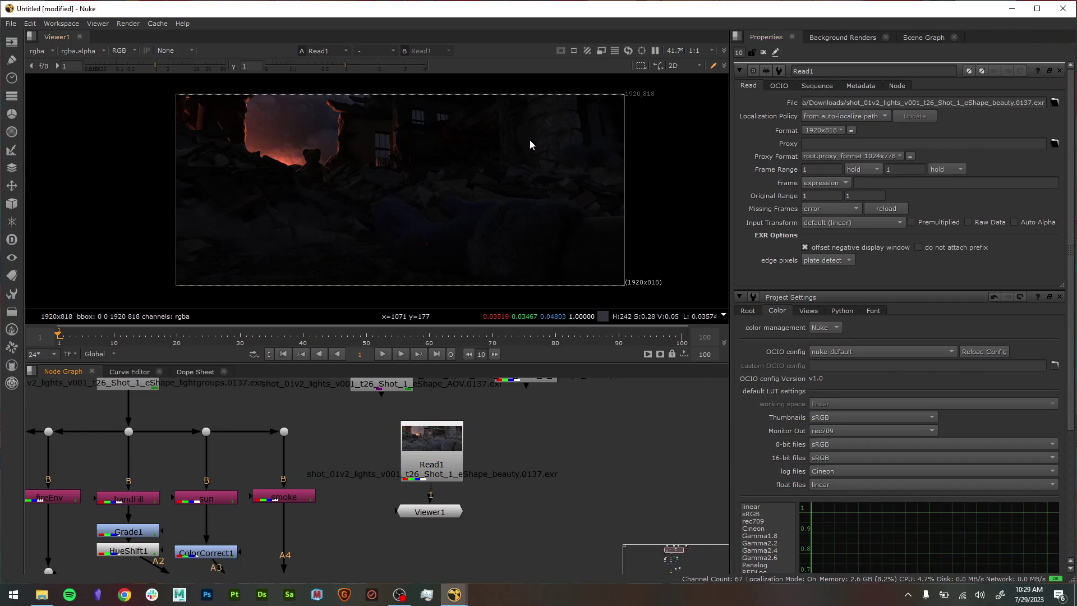
scroll(431, 440, "up", 10)
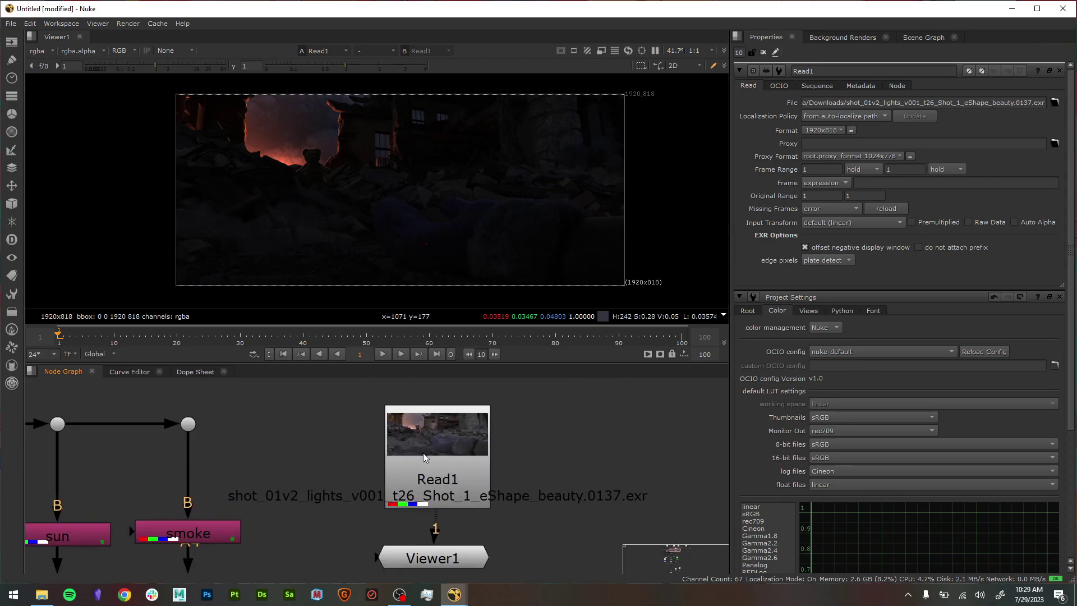
scroll(439, 443, "down", 8)
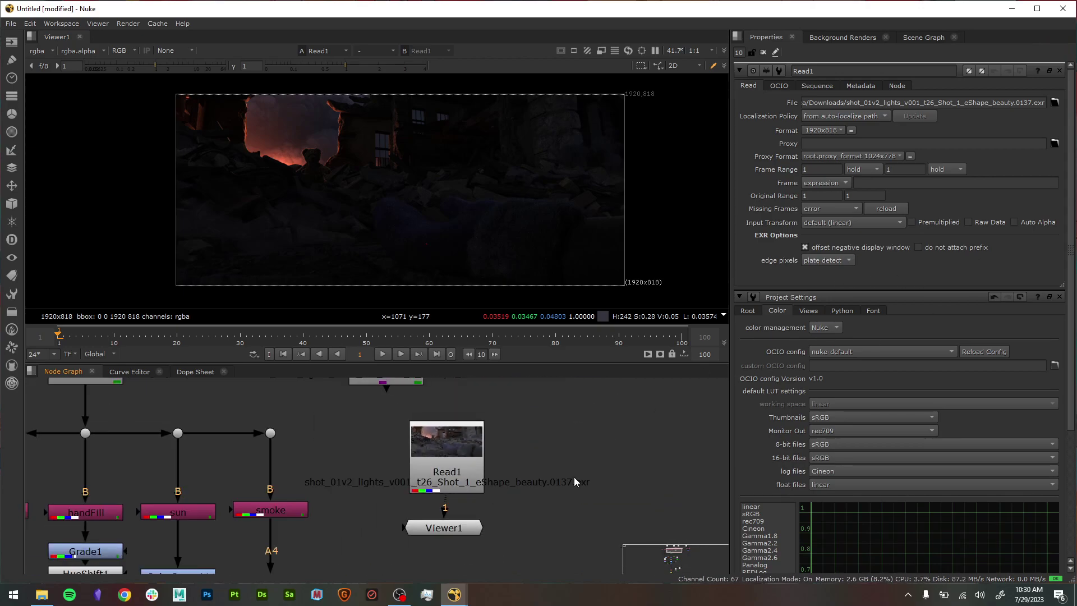
- Close the Read1 properties and set the project's color management to OCIO
left_click(1060, 71)
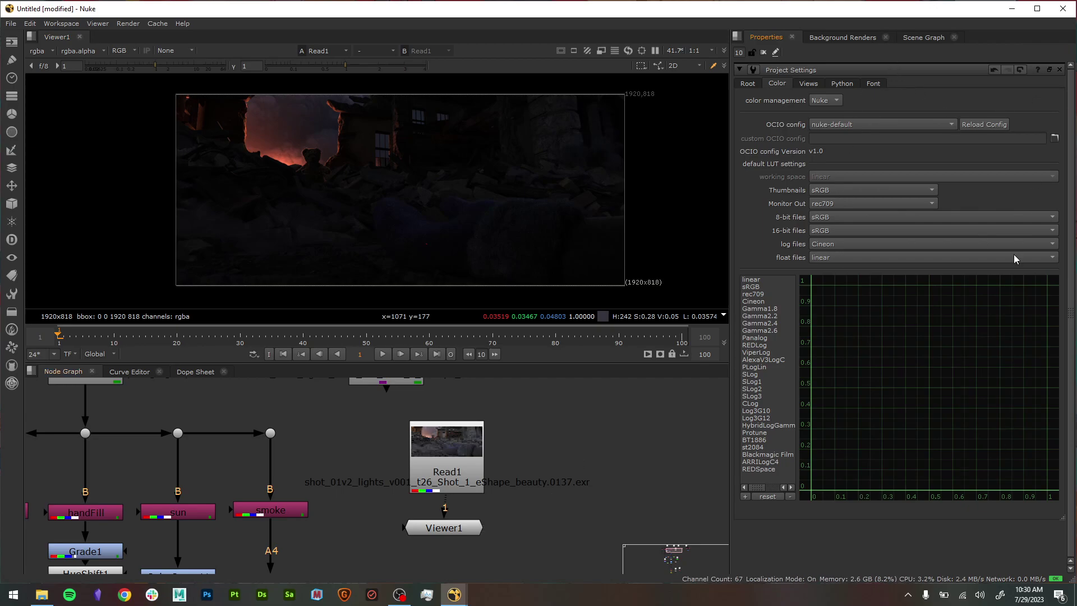
left_click(826, 103)
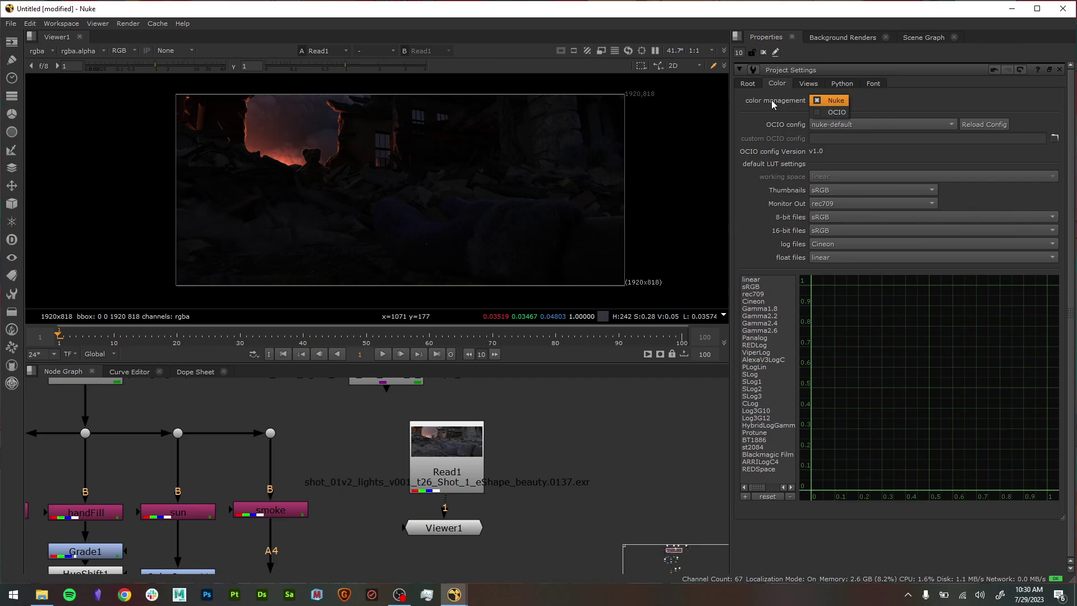
left_click(835, 113)
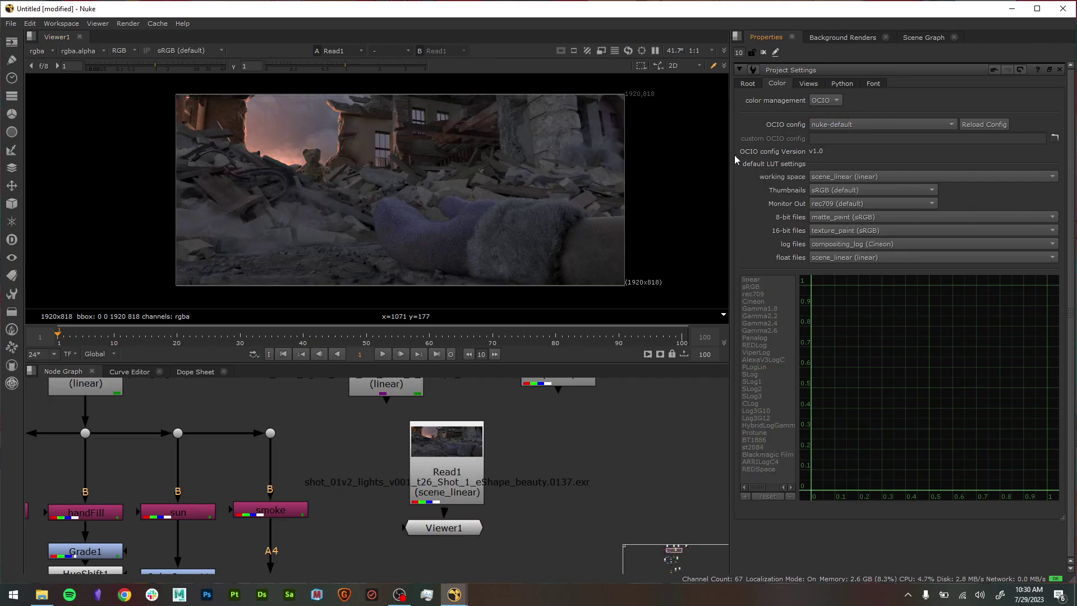
- Set the project's OCIO config to aces_1.2 and close the project settings
left_click(954, 176)
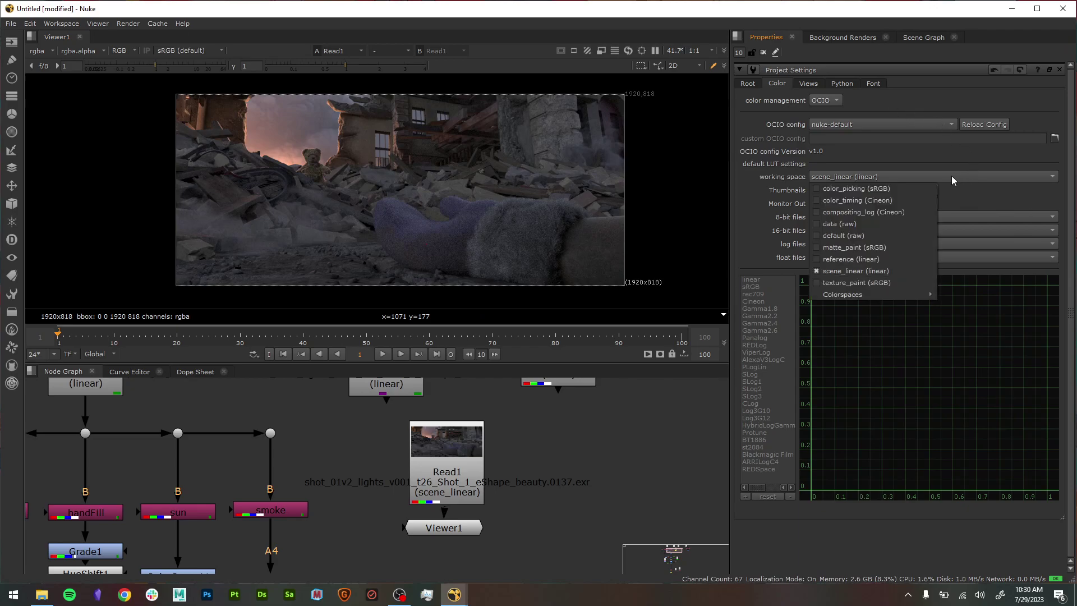
left_click(1004, 179)
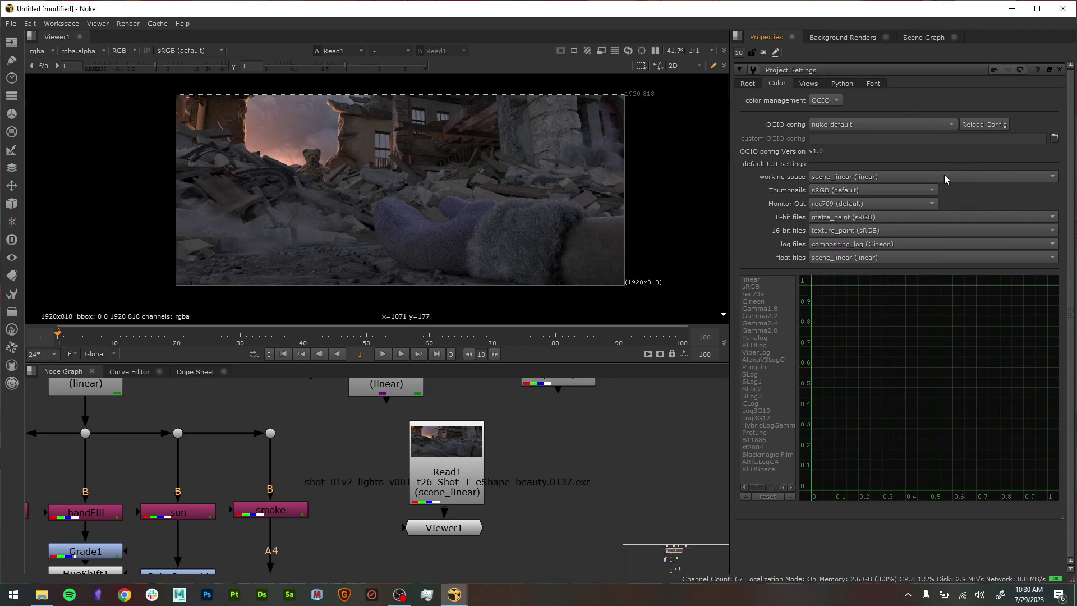
left_click(877, 123)
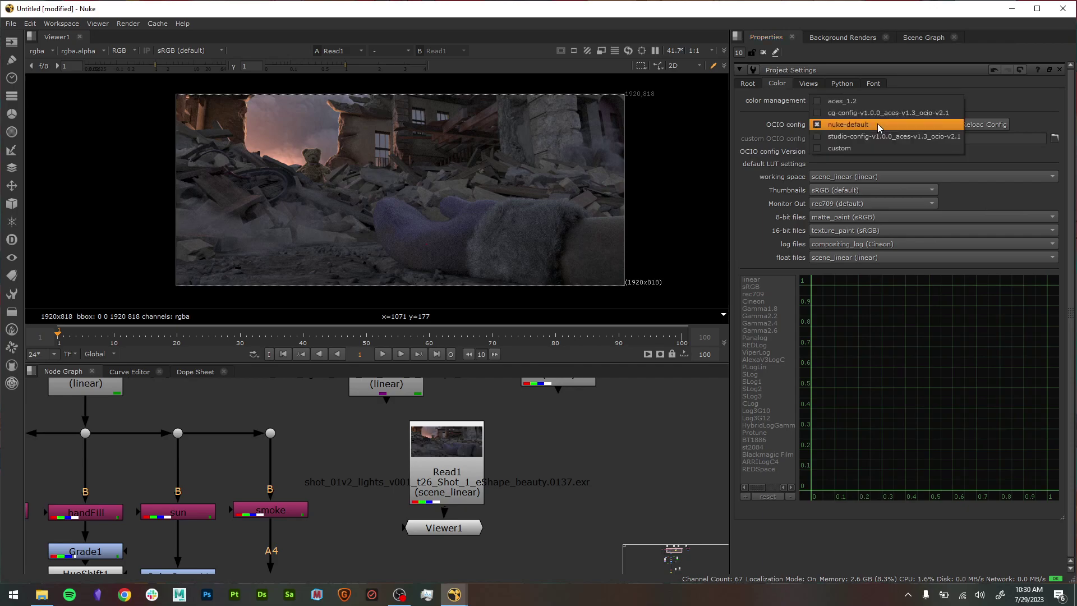
left_click(876, 104)
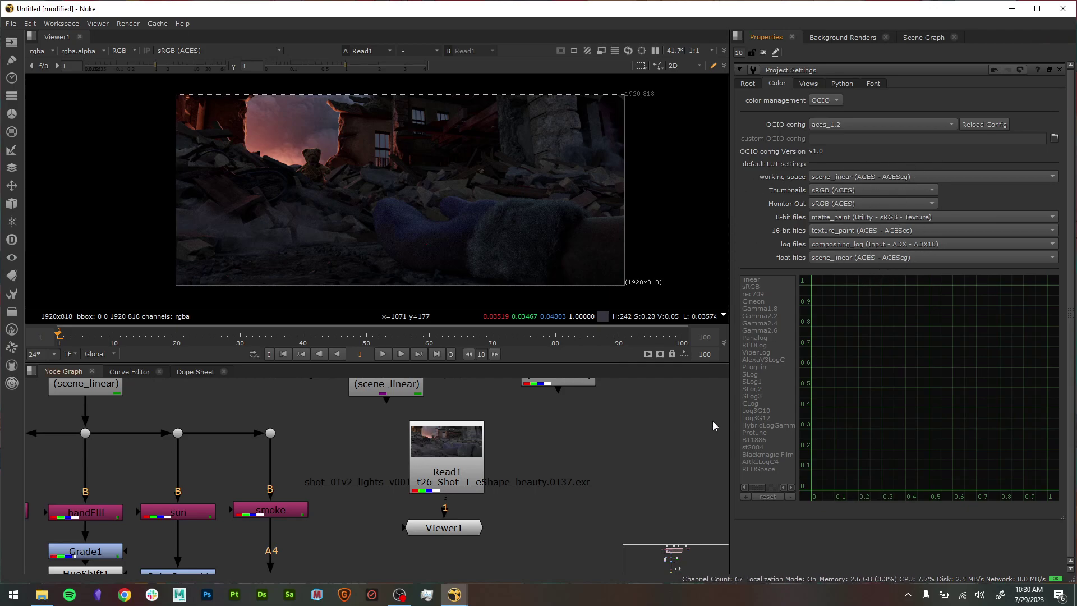
middle_click_drag(610, 477, 682, 421)
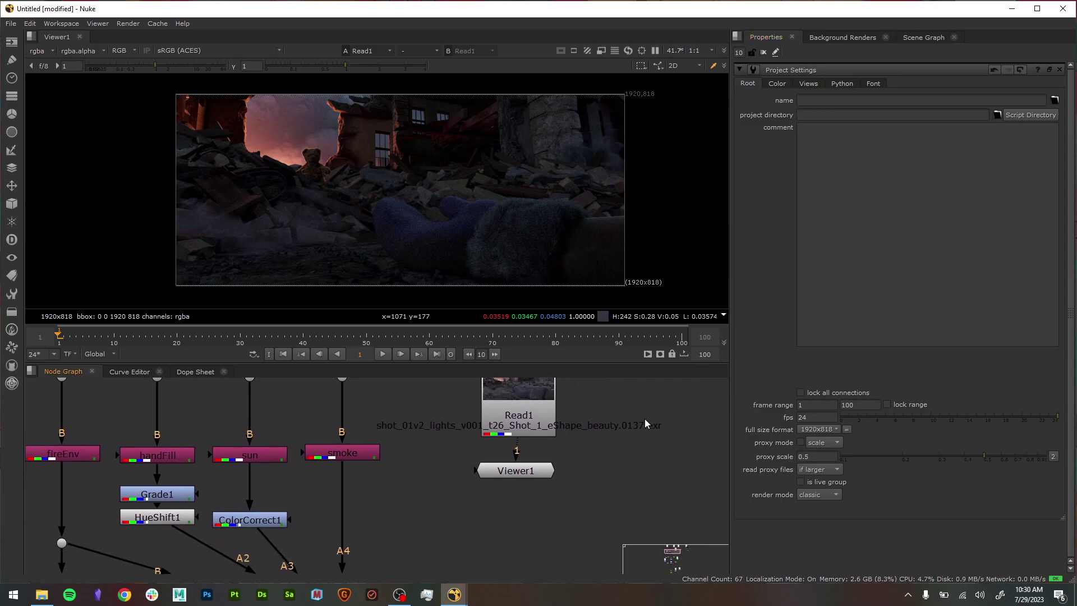
left_click(1059, 71)
middle_click_drag(658, 408, 627, 490)
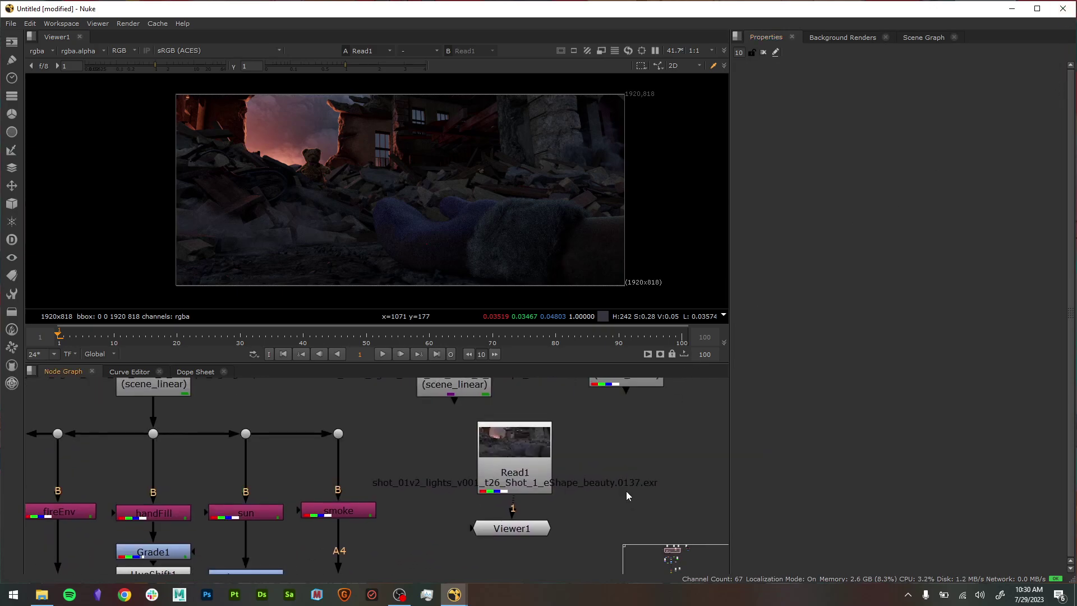
- Enlarge the node graph area and view the beauty node and the smoke shuffle in Viewer1
left_click_drag(645, 365, 643, 287)
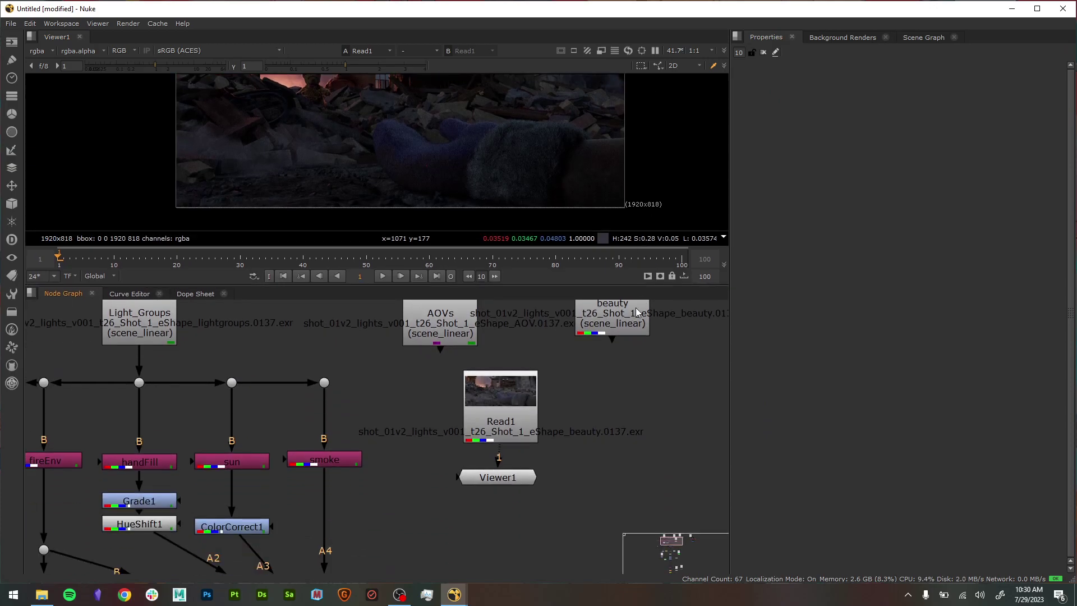
scroll(591, 446, "down", 1)
key("1")
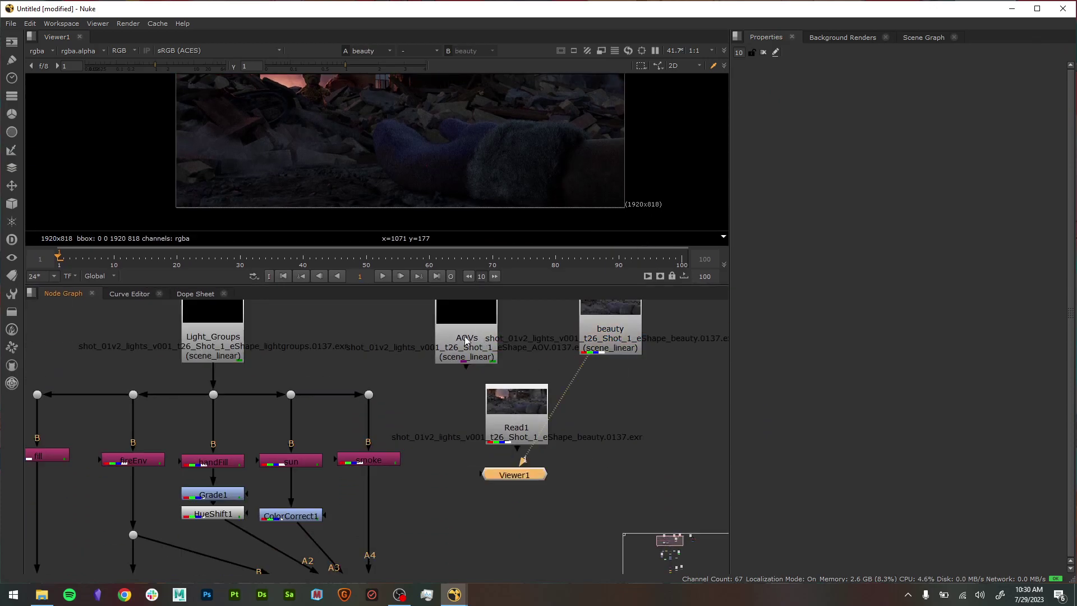
left_click_drag(368, 474, 493, 475)
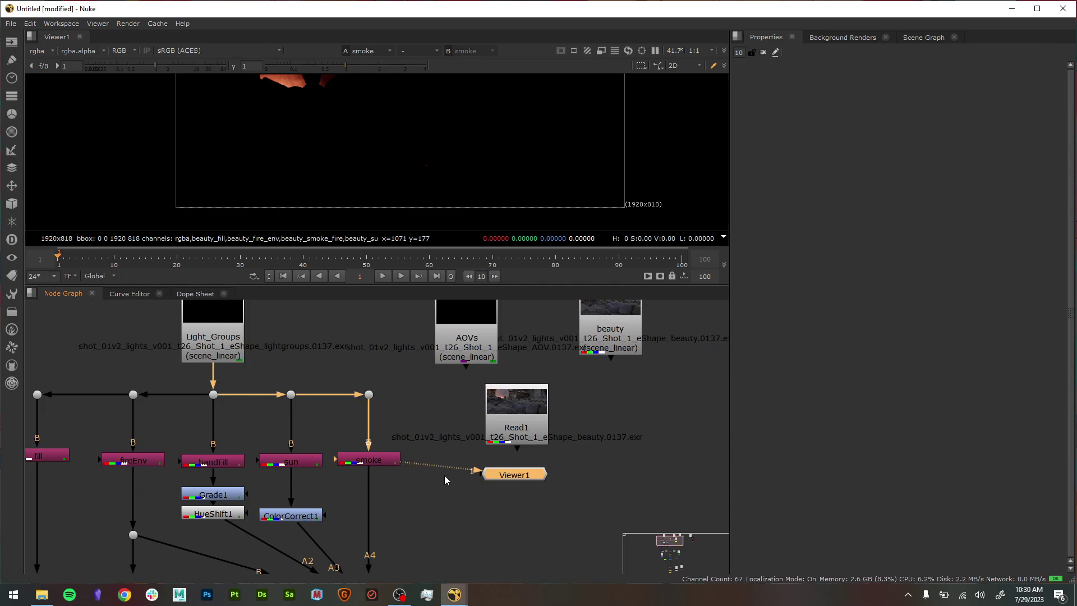
middle_click_drag(478, 519, 573, 513)
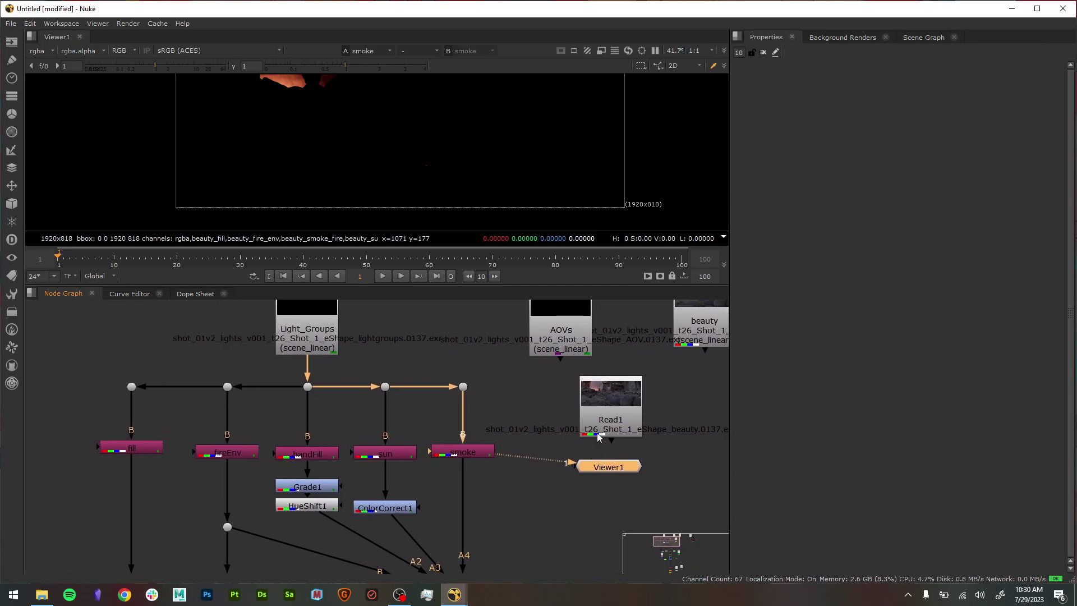
- View the Light_Groups Read node in Viewer1 and look over the neighbouring AOVs and Read1 nodes
left_click(552, 343)
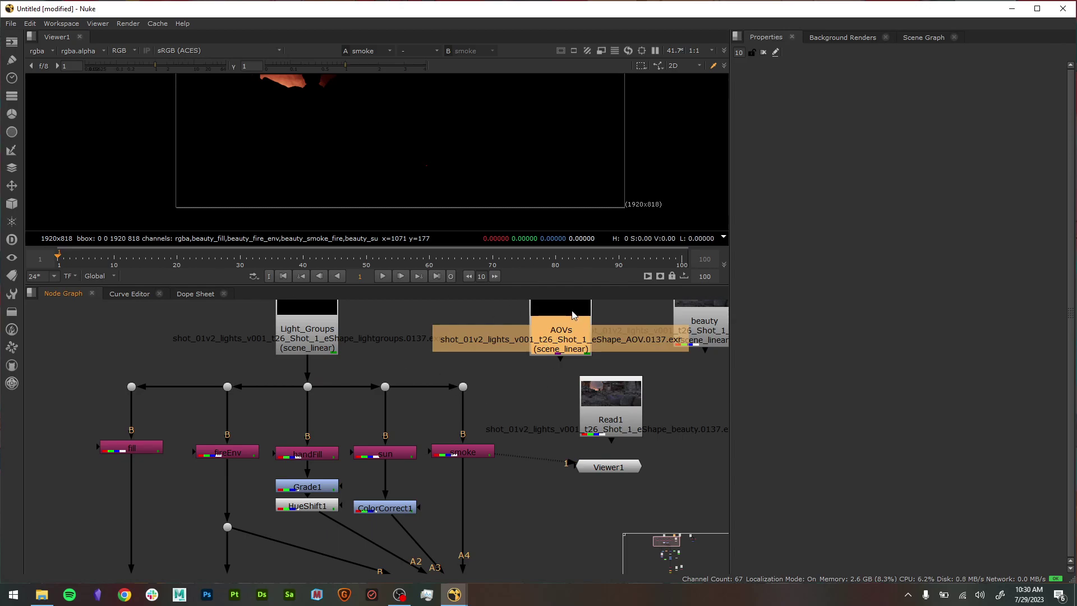
left_click(321, 340)
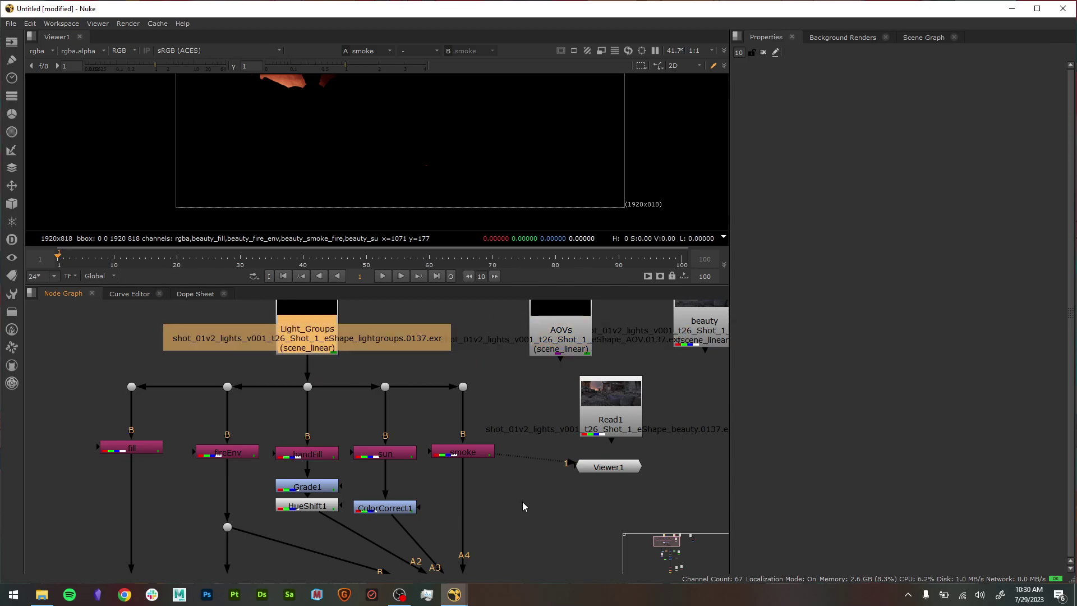
key("1")
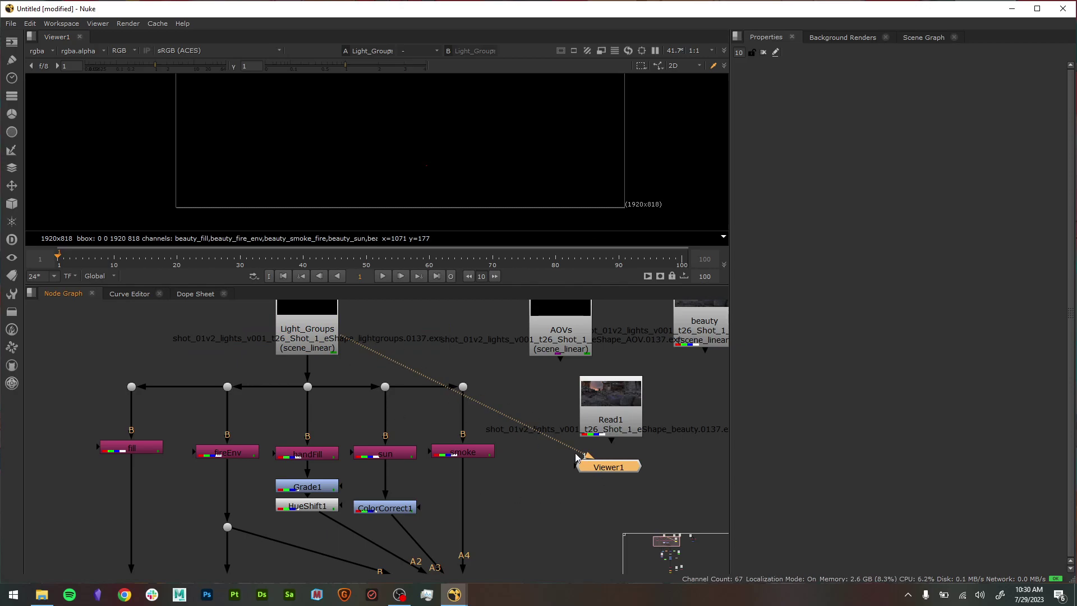
scroll(591, 466, "up", 3)
scroll(591, 467, "down", 3)
middle_click_drag(560, 484, 504, 529)
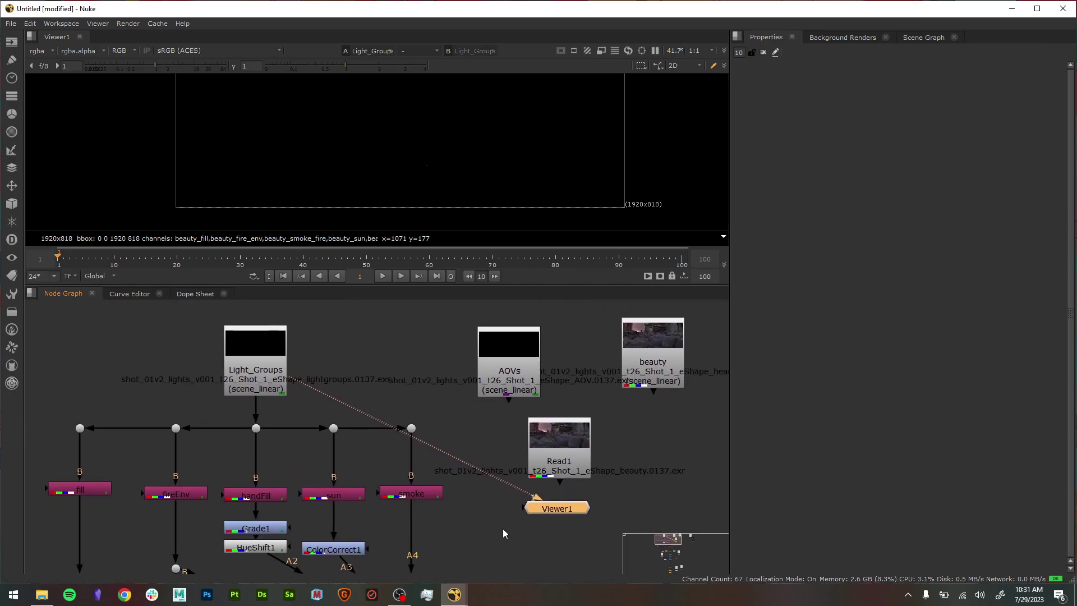
left_click(509, 354)
left_click(561, 456)
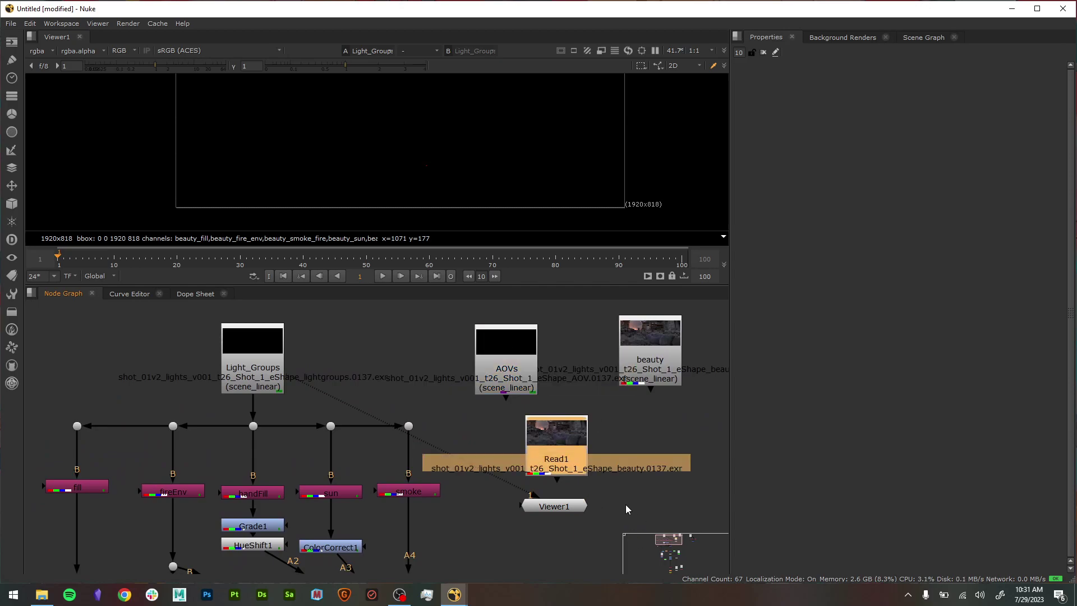
- Feed the smoke shuffle into Viewer1's first input and Read1 into its second input
left_click(415, 492)
key("1")
left_click(552, 507)
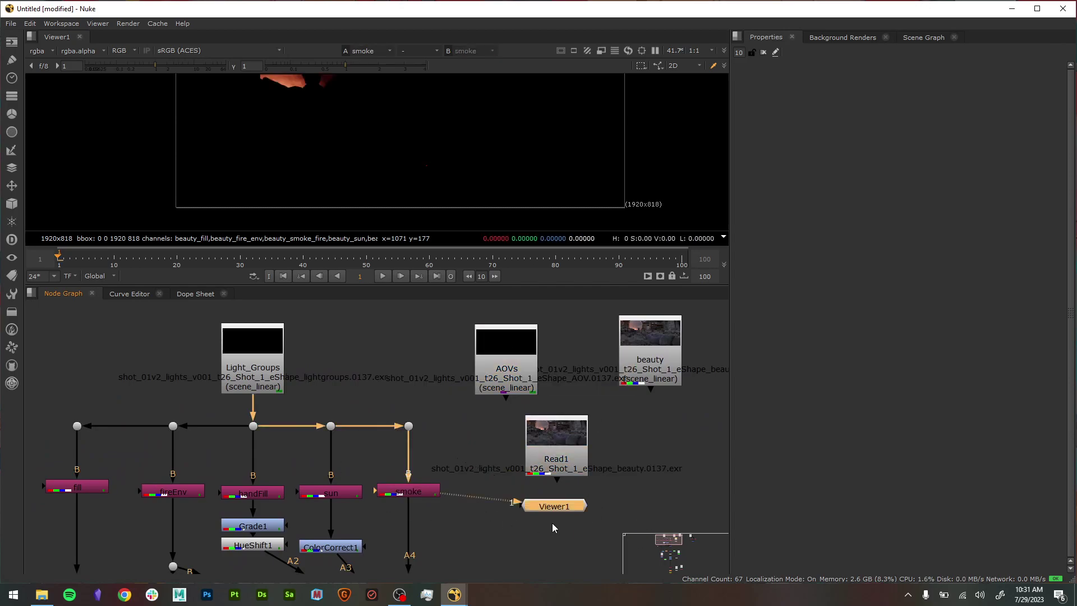
left_click(560, 447)
key("1")
left_click(662, 475)
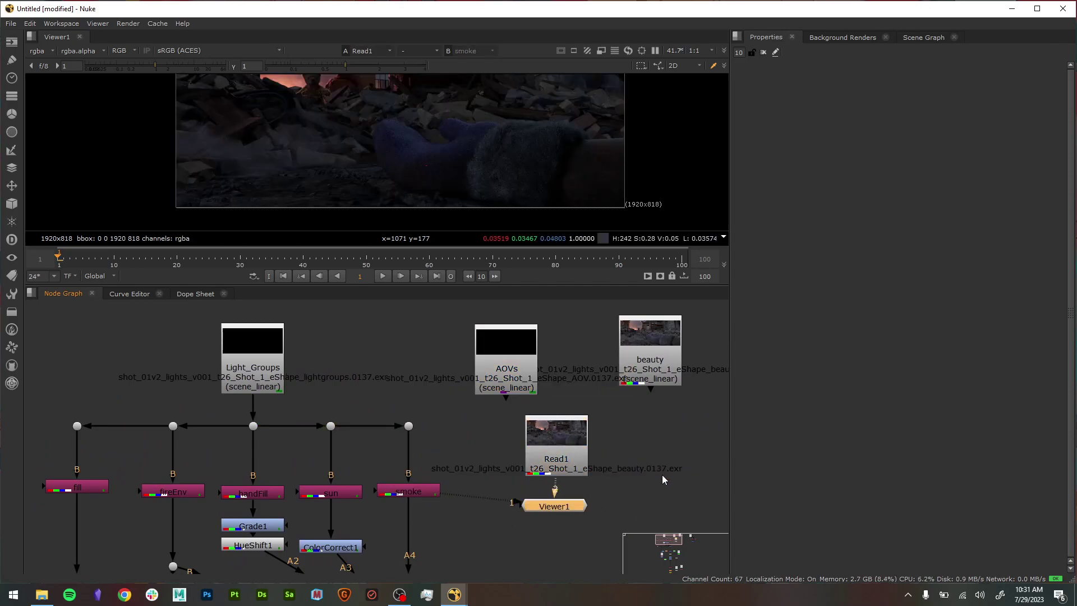
- Toggle Viewer1 repeatedly between its first and second inputs to compare the two images
key("1")
key("2")
key("1")
key("2")
key("2")
key("1")
key("2")
key("1")
key("2")
key("1")
key("1")
key("2")
key("1")
key("2")
key("1")
key("2")
key("1")
key("2")
key("1")
key("2")
key("1")
key("2")
key("1")
key("2")
- View the beauty node in Viewer1 and detach the smoke shuffle from the viewer
scroll(536, 494, "up", 5)
left_click(534, 375)
left_click(536, 467)
scroll(617, 514, "down", 6)
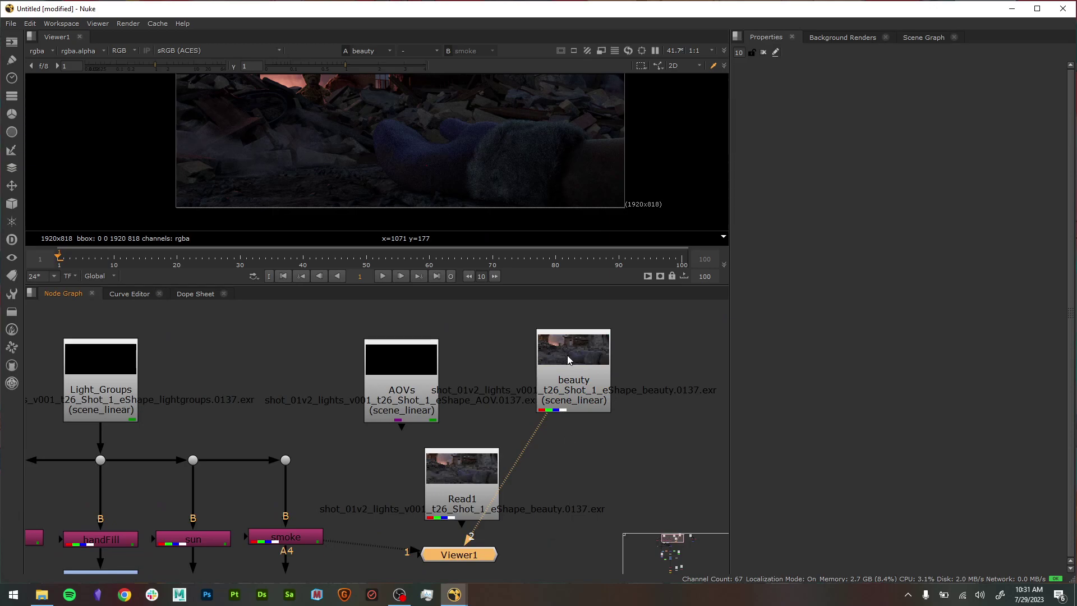
middle_click_drag(493, 538, 530, 444)
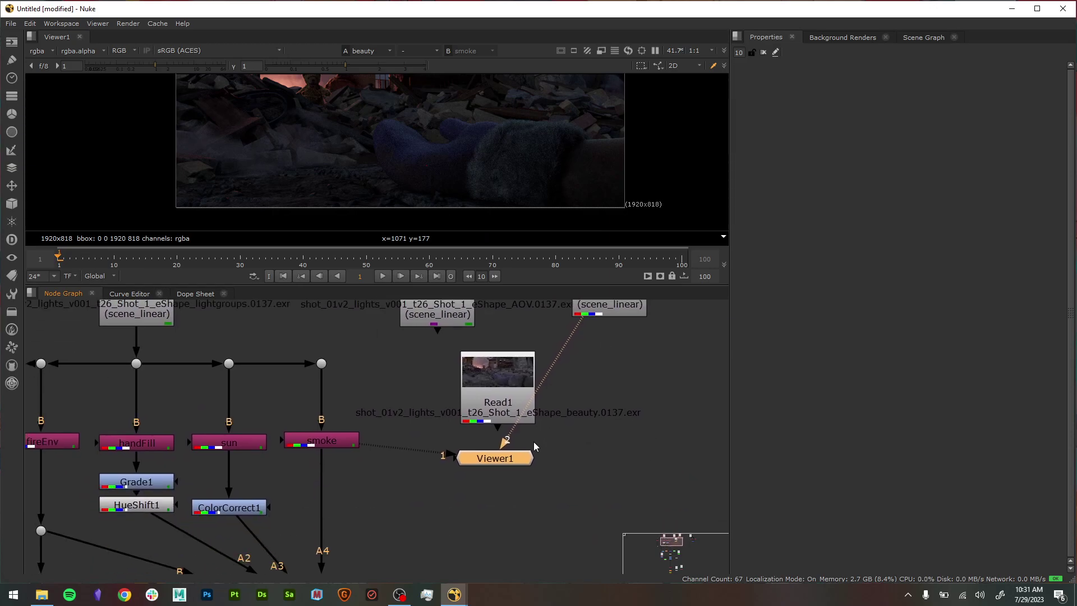
middle_click_drag(625, 367, 613, 433)
left_click(621, 350)
key("1")
left_click(646, 464)
left_click(586, 527)
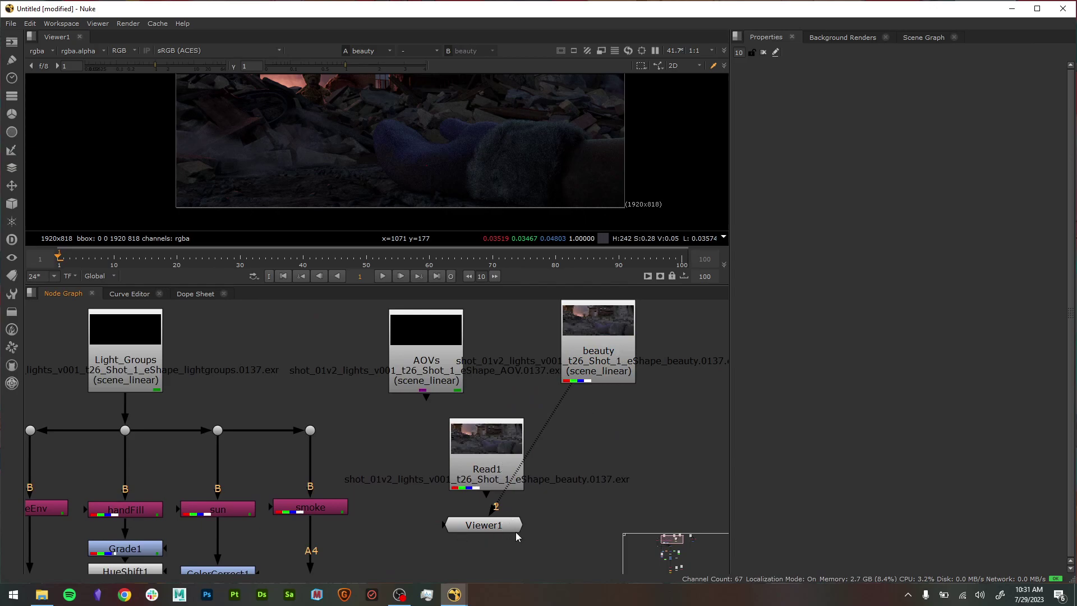
- Disconnect Viewer1 from the beauty node and delete the duplicate Read1 node
left_click_drag(495, 508, 553, 483)
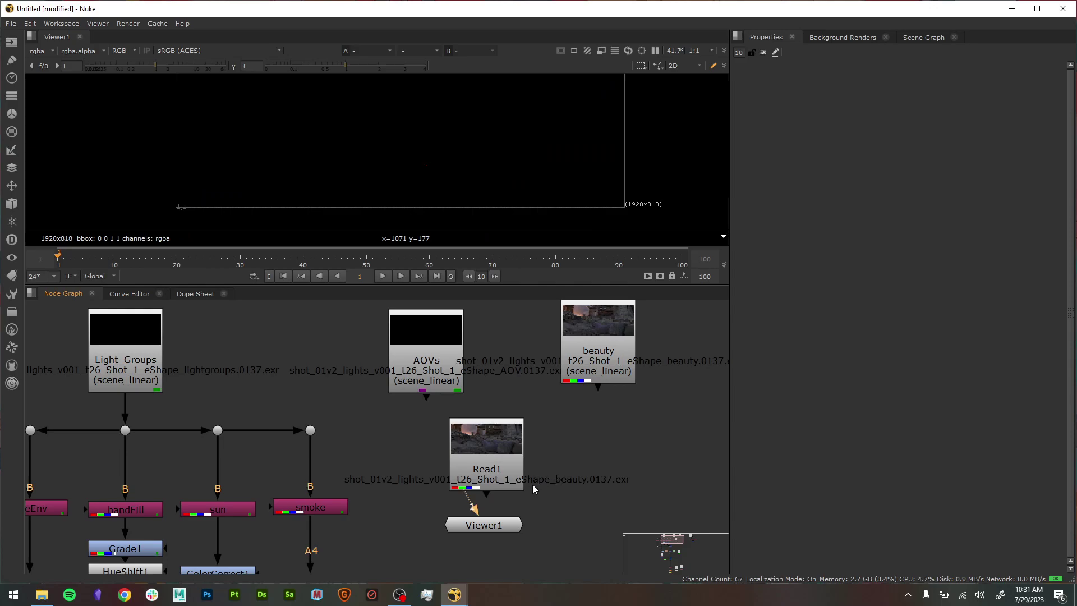
left_click(485, 526)
scroll(485, 534, "down", 3)
middle_click_drag(441, 515, 506, 408)
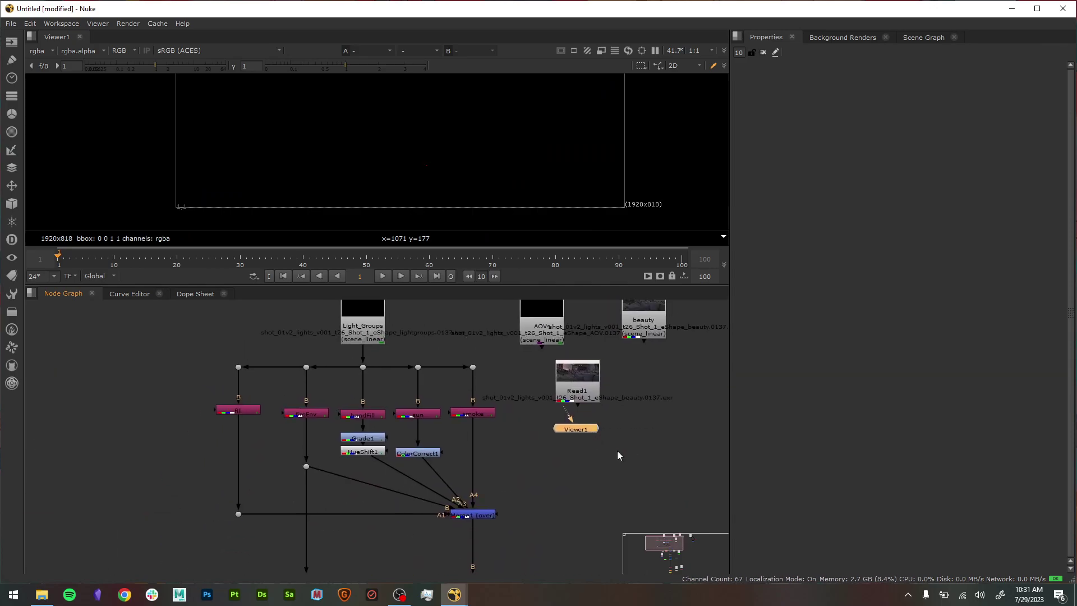
left_click(583, 391)
scroll(617, 405, "up", 1)
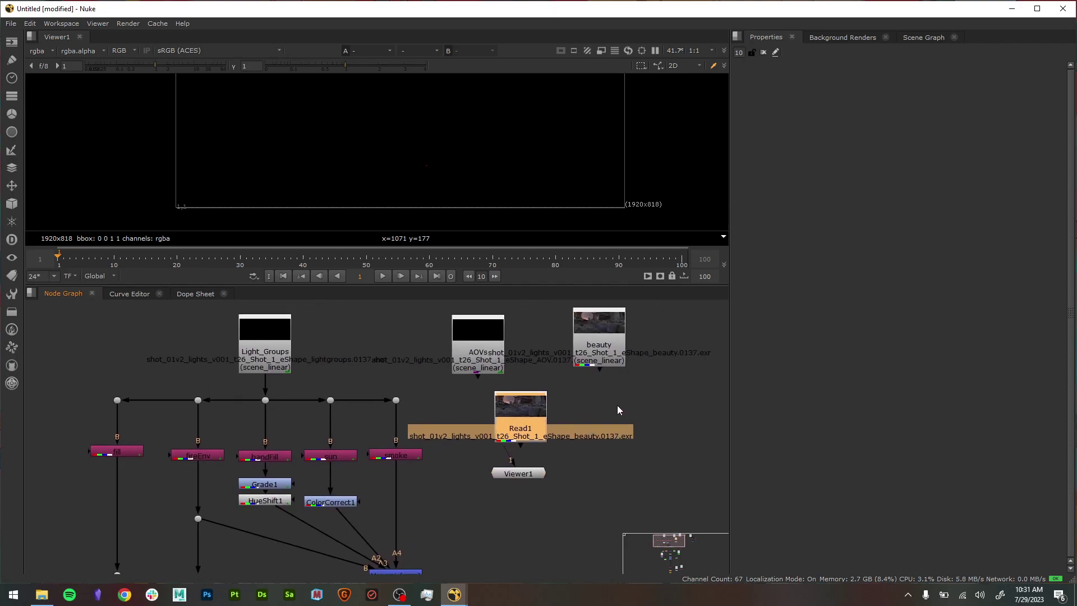
key("Delete")
scroll(496, 449, "up", 2)
mouse_move(499, 474)
middle_mouse_down()
mouse_move(514, 502)
mouse_move(512, 466)
middle_mouse_up()
scroll(523, 470, "down", 1)
scroll(527, 469, "up", 3)
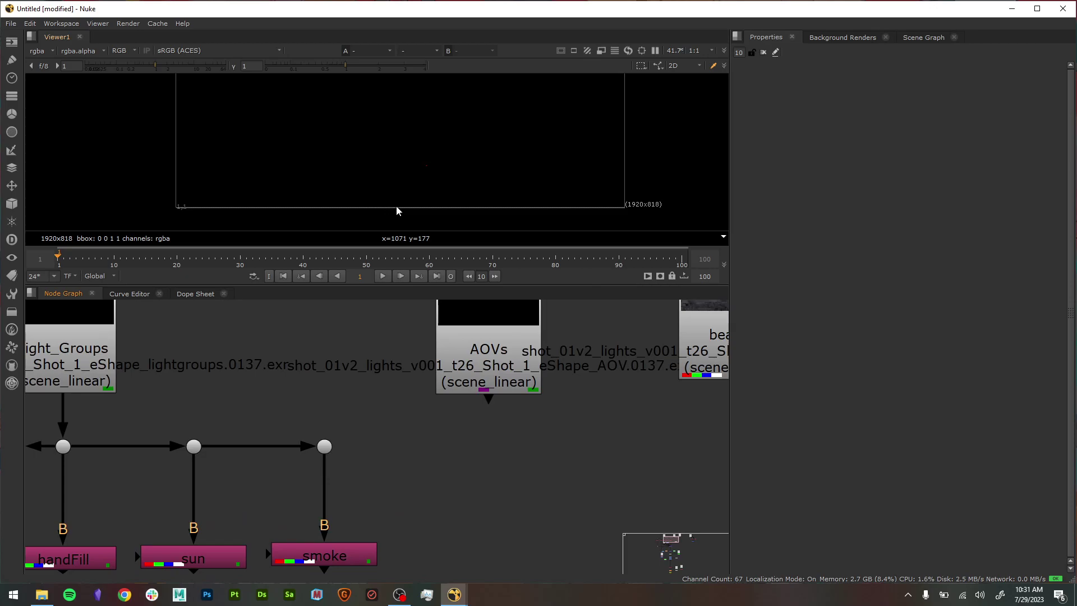
scroll(457, 449, "down", 3)
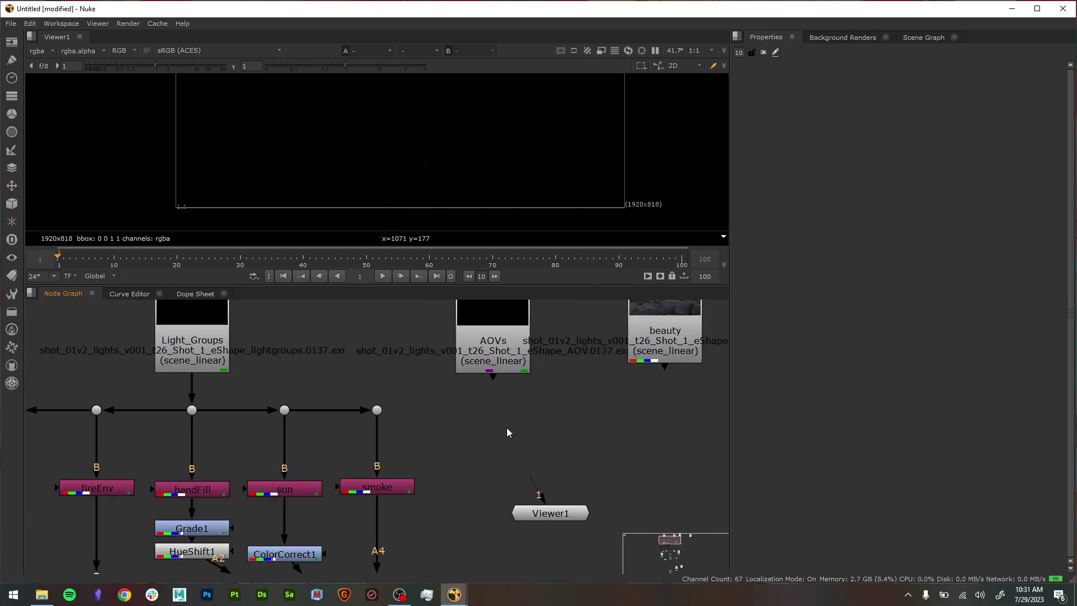
- Connect Viewer1 to the beauty node, enlarge the viewer area and shift the beauty node slightly up
middle_click_drag(507, 428, 469, 491)
left_click_drag(539, 577, 642, 399)
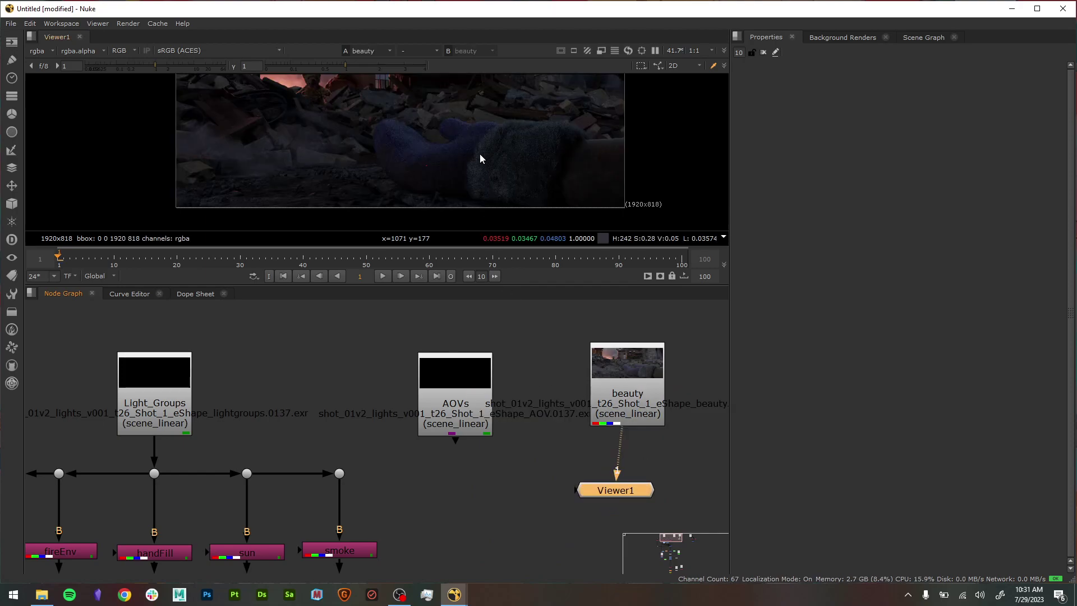
middle_click_drag(494, 157, 507, 181)
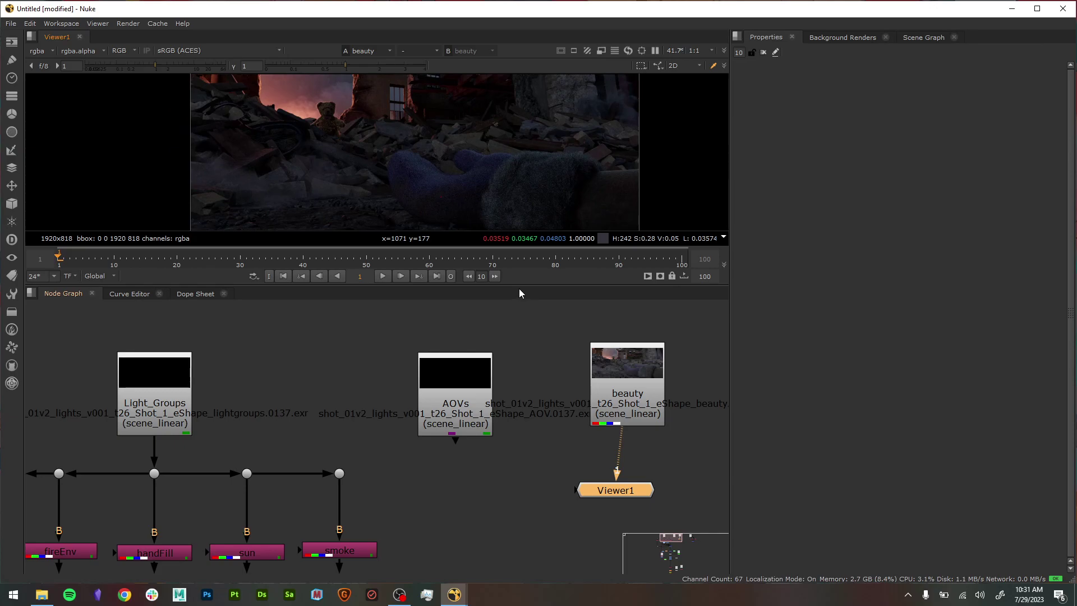
left_click_drag(519, 288, 521, 329)
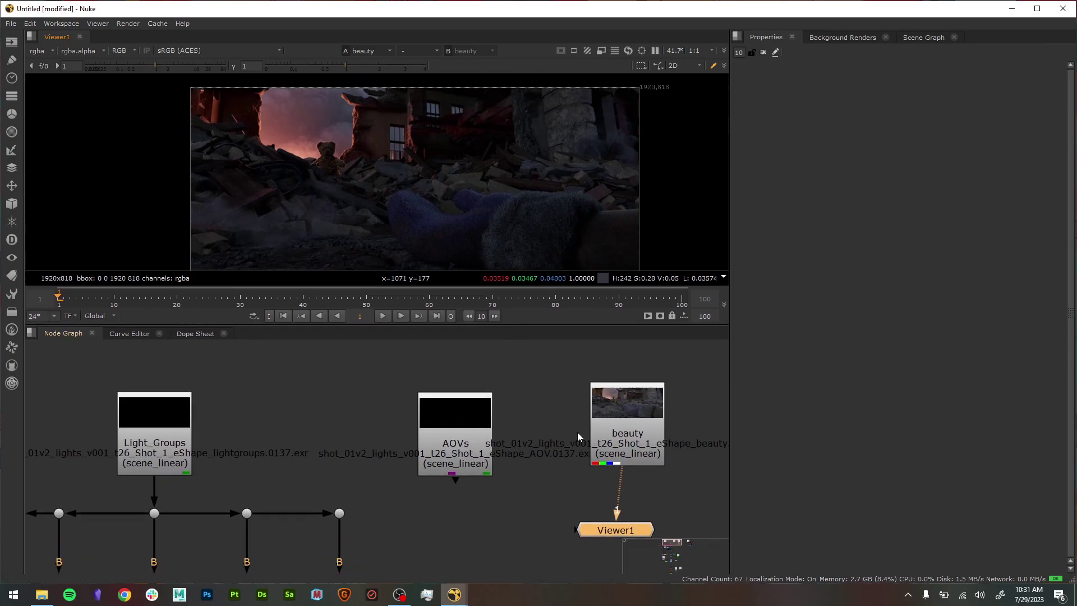
mouse_move(653, 422)
left_mouse_down()
mouse_move(661, 368)
mouse_move(664, 411)
left_mouse_up()
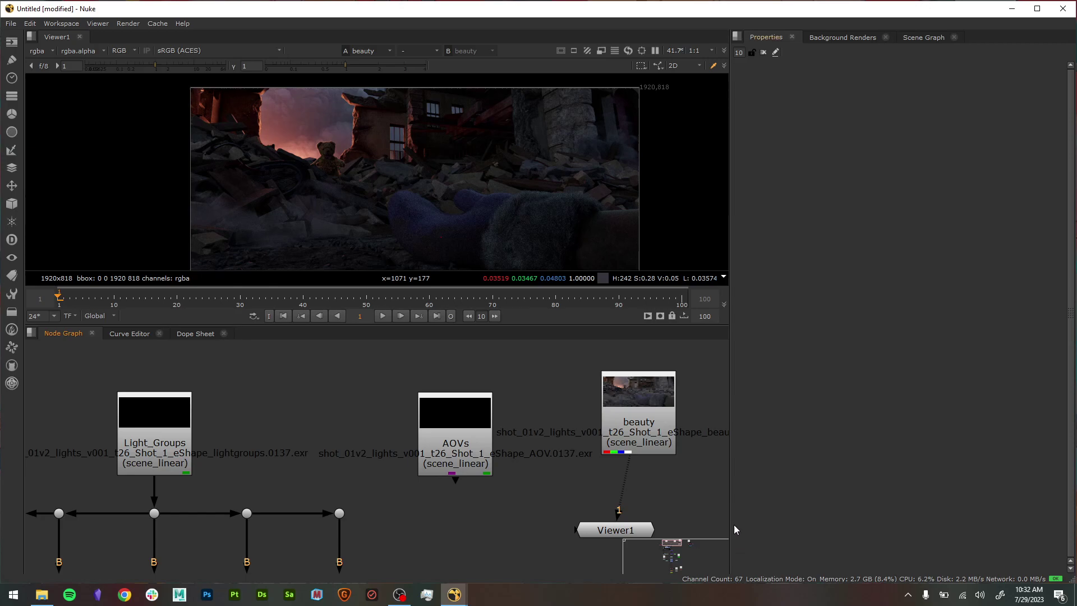
left_click(643, 424)
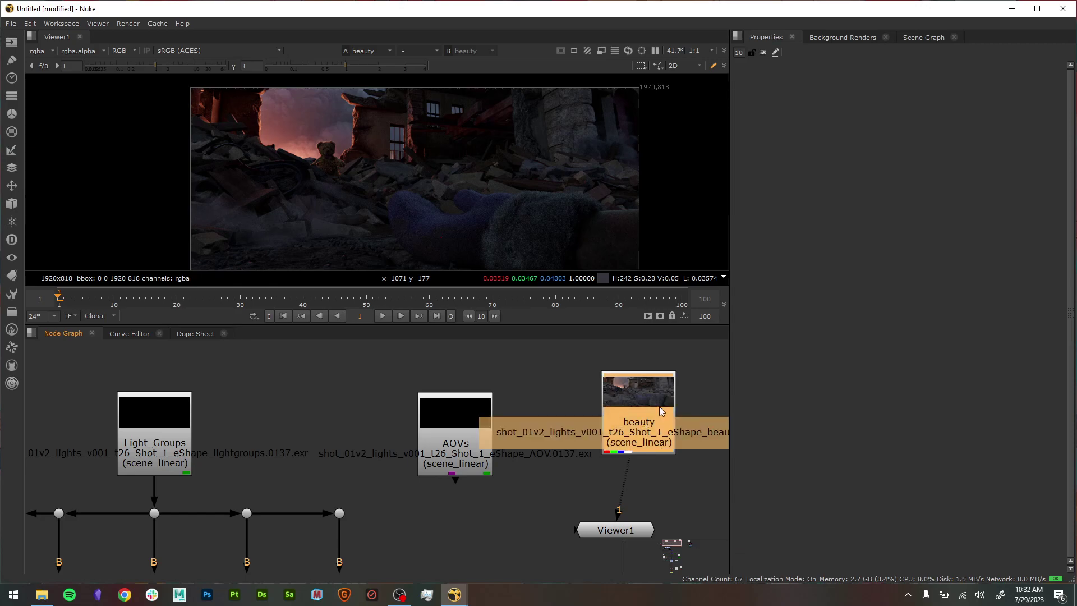
left_click(522, 509)
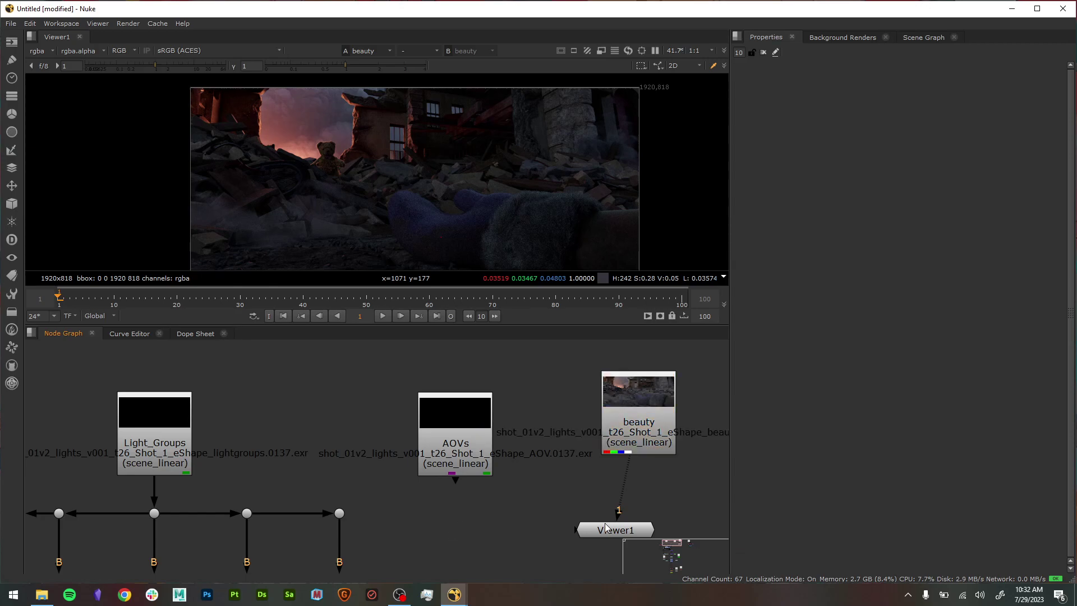
- Arrange Shuffle4 and Shuffle5 side by side below the Read5 light groups node
scroll(557, 523, "down", 2)
middle_click_drag(557, 523, 356, 485)
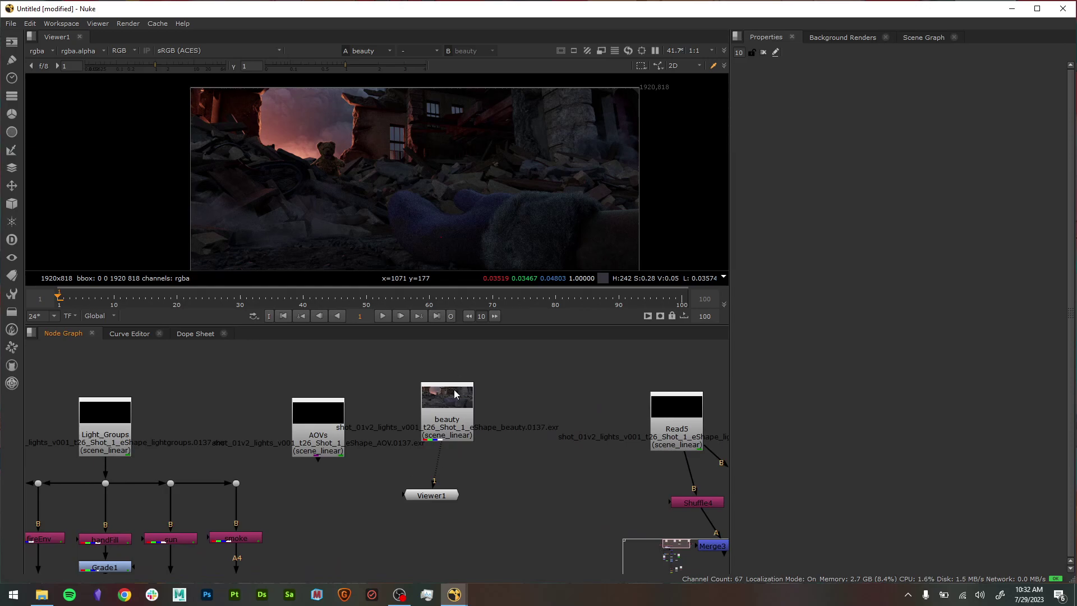
scroll(359, 449, "up", 2)
scroll(449, 456, "down", 1)
middle_click_drag(525, 459, 222, 448)
mouse_move(461, 508)
left_mouse_down()
mouse_move(423, 496)
mouse_move(418, 525)
mouse_move(477, 513)
left_mouse_up()
left_click_drag(567, 503, 464, 499)
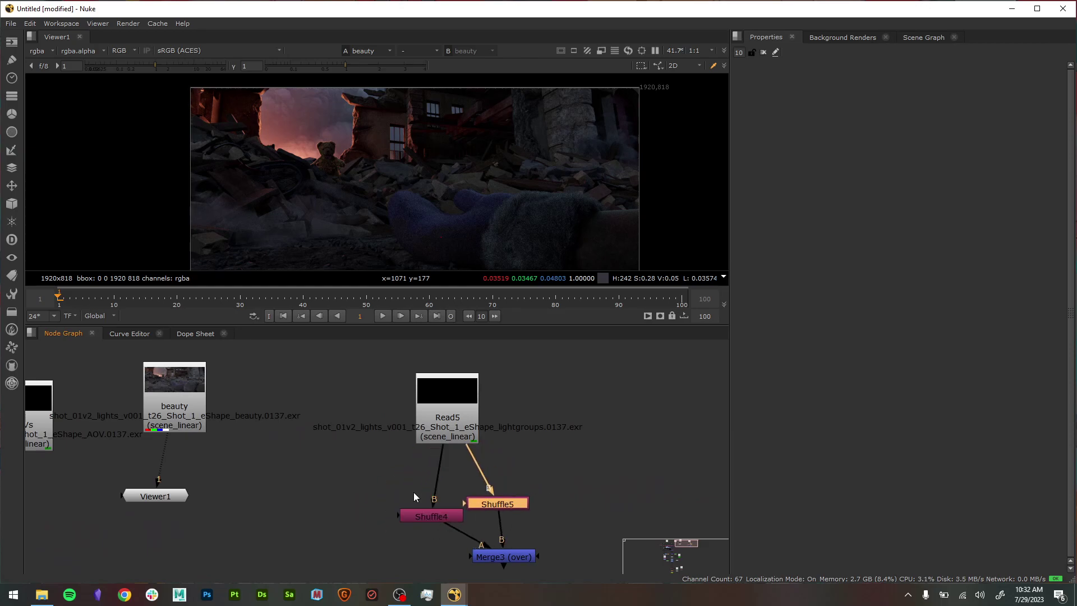
middle_click_drag(289, 478, 536, 478)
middle_click_drag(313, 450, 577, 437)
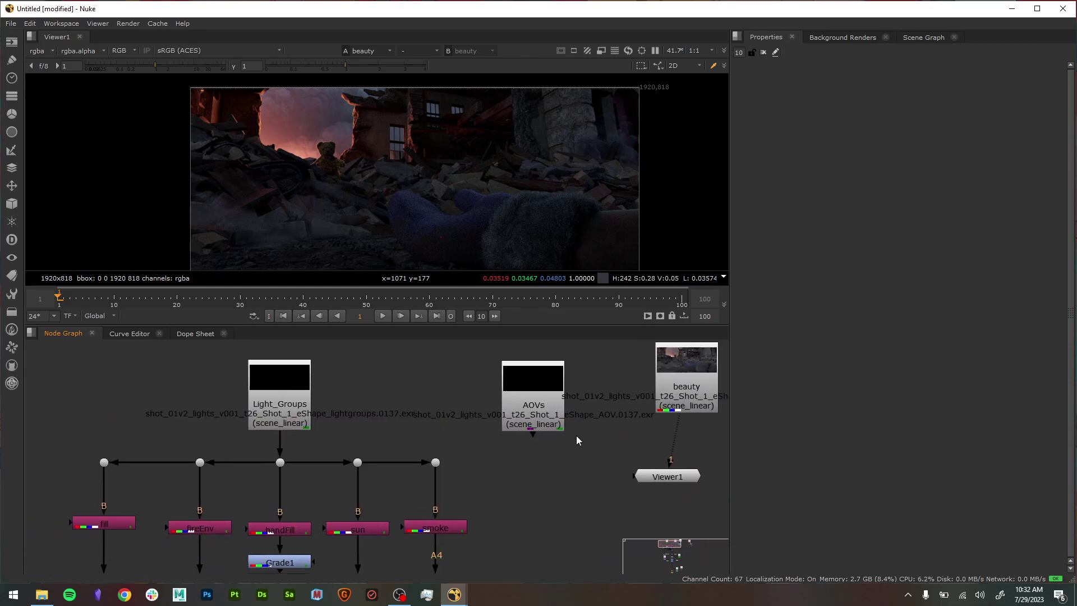
middle_click_drag(568, 474, 229, 491)
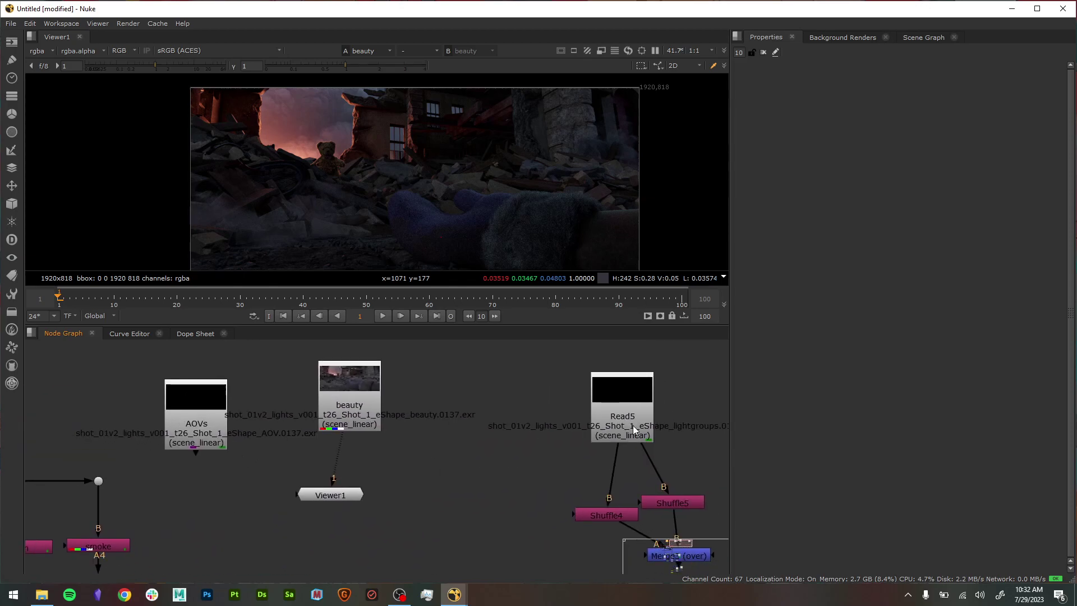
- Move the Viewer1 node below the Merge3 node of the Read5 light groups branch
left_click_drag(345, 496, 555, 535)
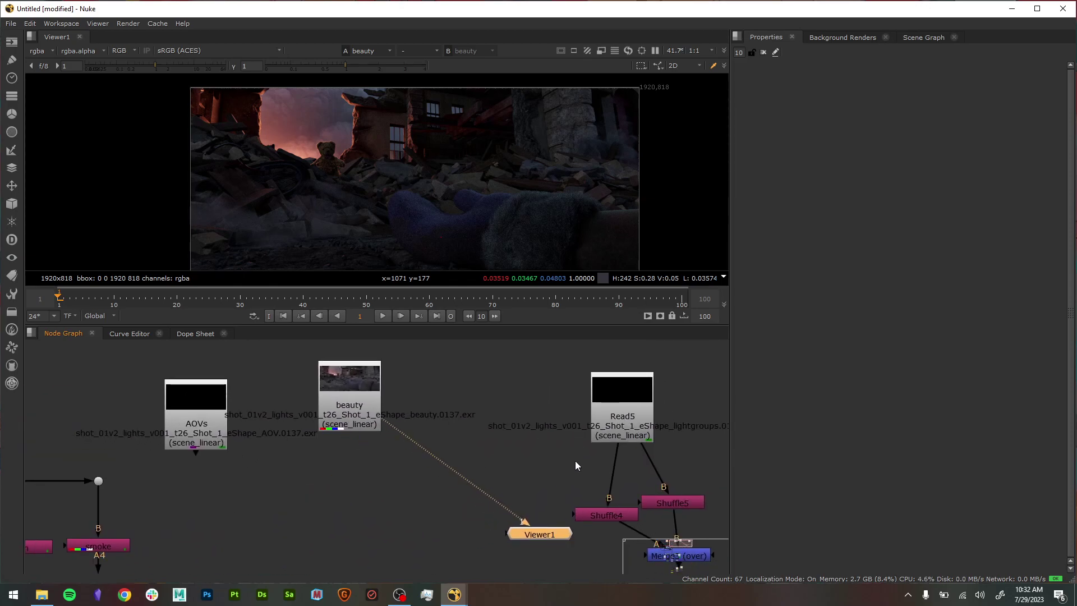
middle_click_drag(574, 460, 415, 420)
left_click_drag(395, 493, 472, 556)
middle_click_drag(375, 429, 353, 427)
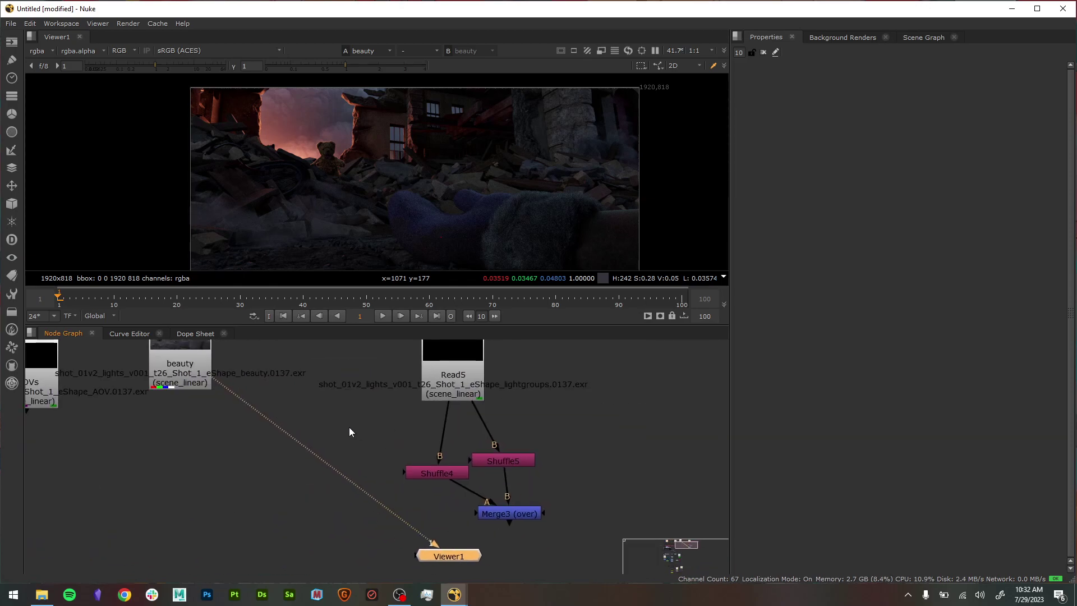
- Open the Read5 node's properties and check its source EXR in the file browser without replacing it
double_click(438, 372)
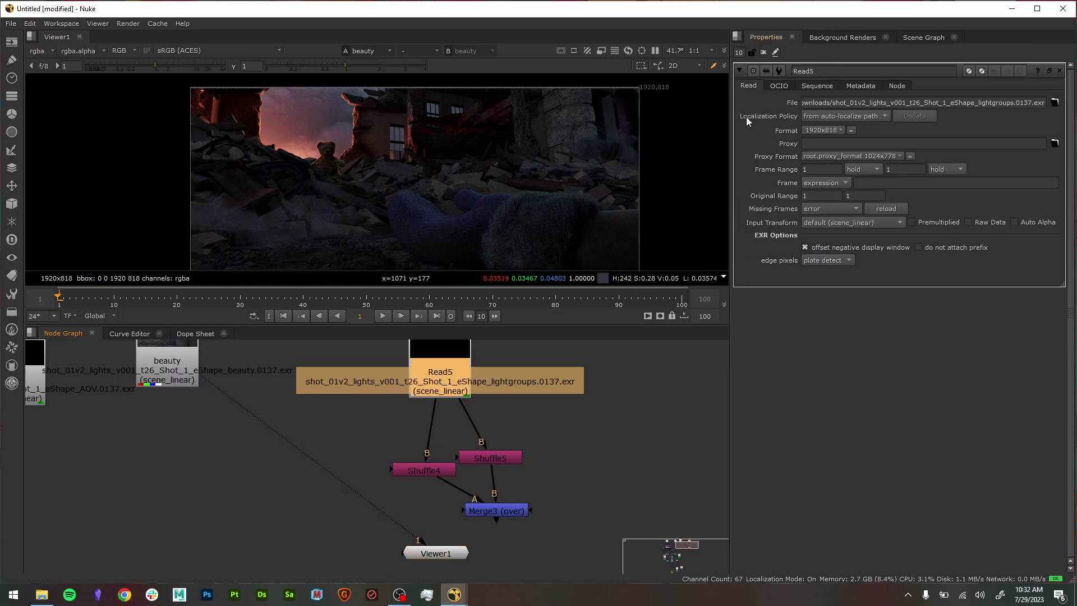
left_click(1054, 102)
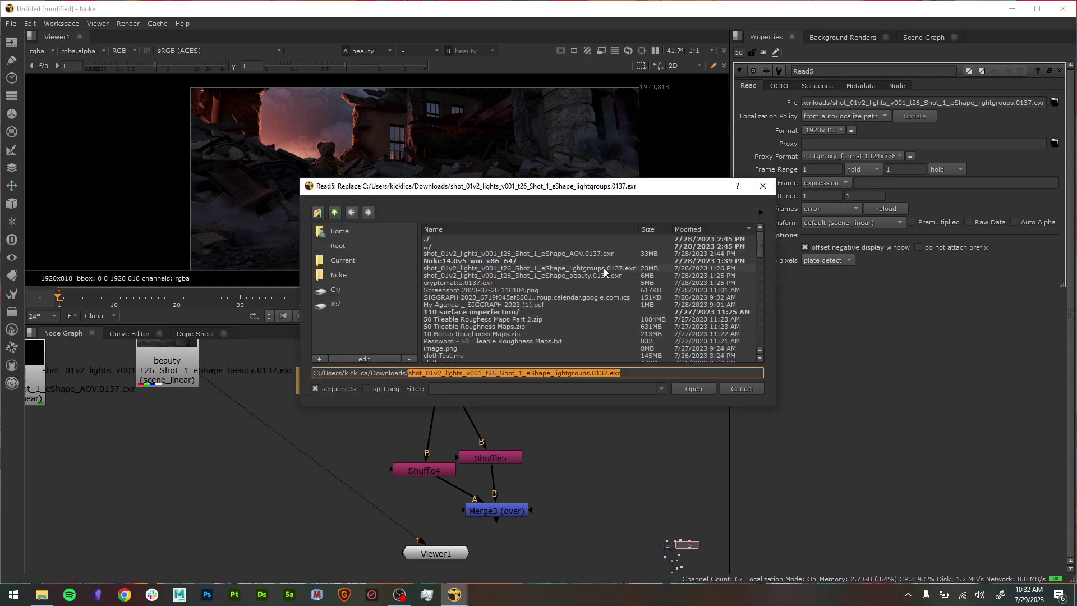
left_click(748, 388)
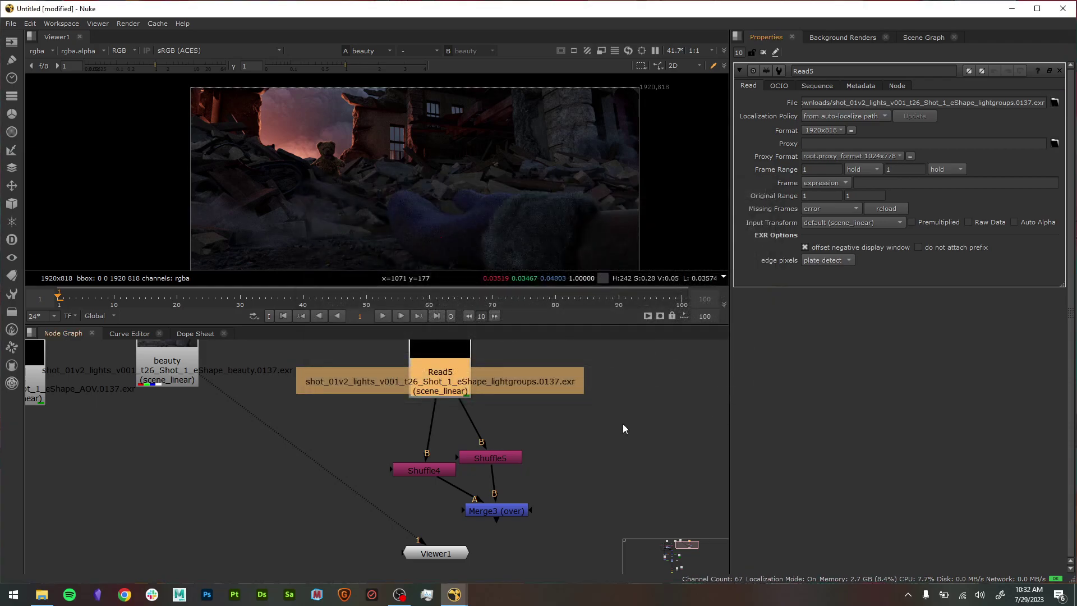
- Align Shuffle4 with Shuffle5 and rename the Read5 node to lightGroups
left_click(461, 489)
left_click_drag(461, 489, 447, 479)
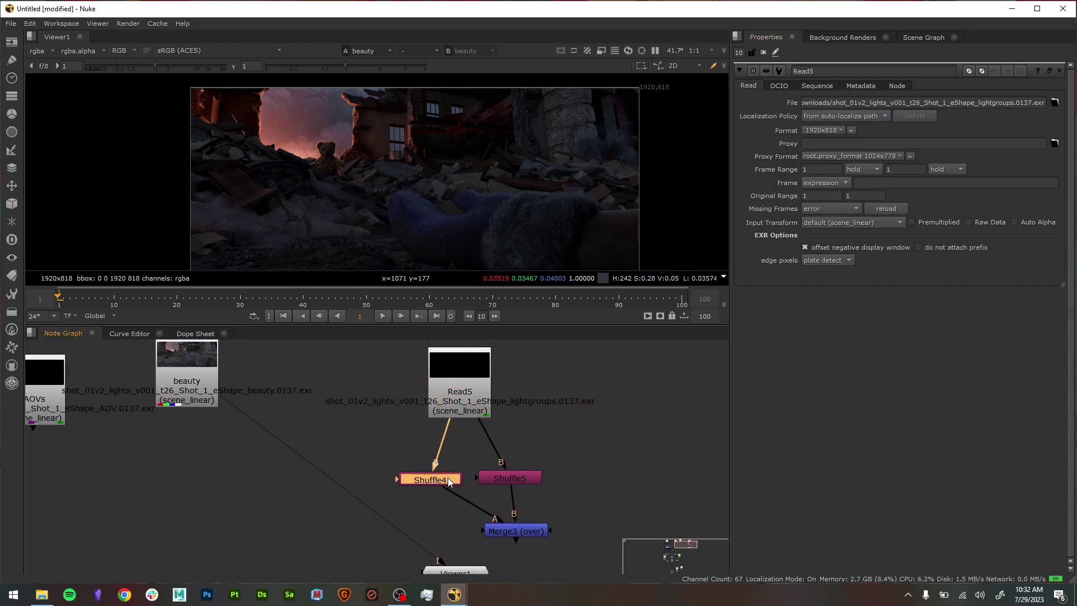
left_click(470, 396)
double_click(828, 67)
type("lightGroups")
key("Return")
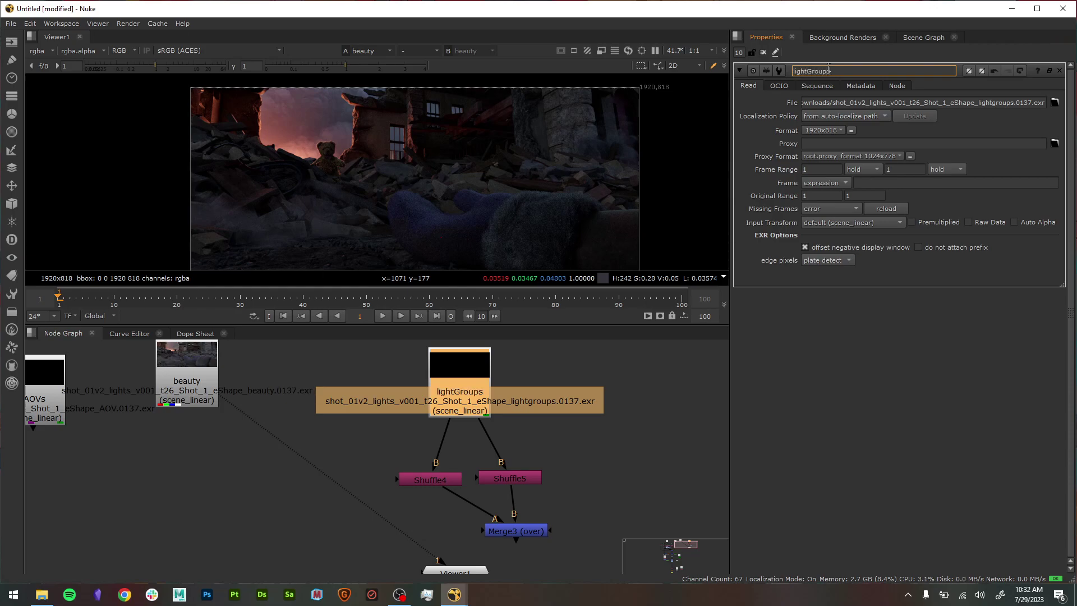
- Move the Viewer1 node up and to the left of Merge3
left_click(578, 435)
middle_click_drag(556, 457, 584, 442)
left_click(541, 514)
left_click_drag(481, 557, 397, 514)
- Alternate Viewer1 between the lightGroups and beauty nodes, ending on lightGroups
left_click(493, 392)
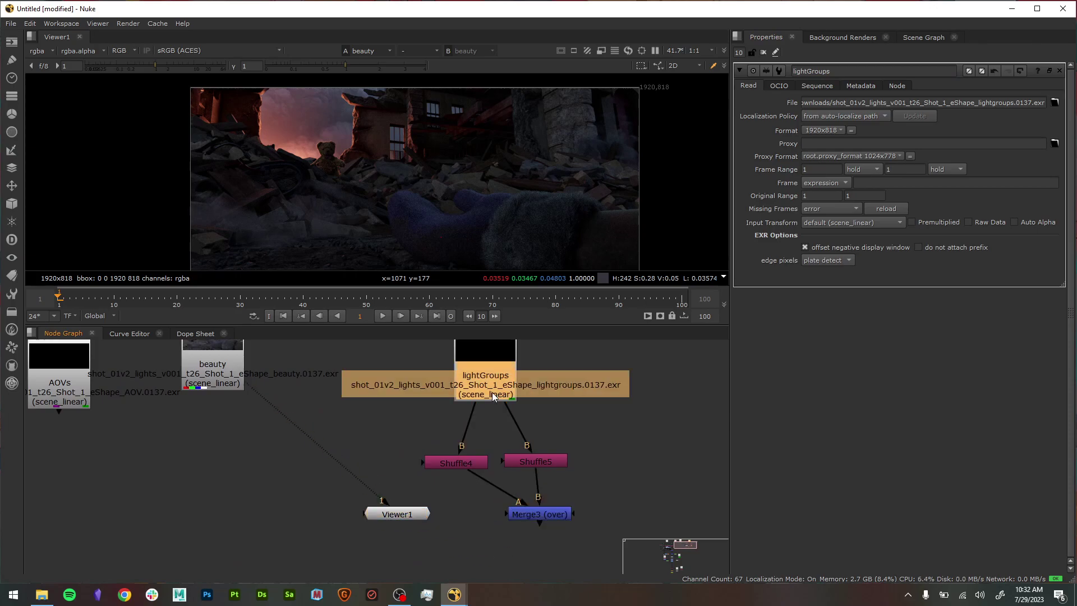
key("1")
left_click(220, 383)
key("1")
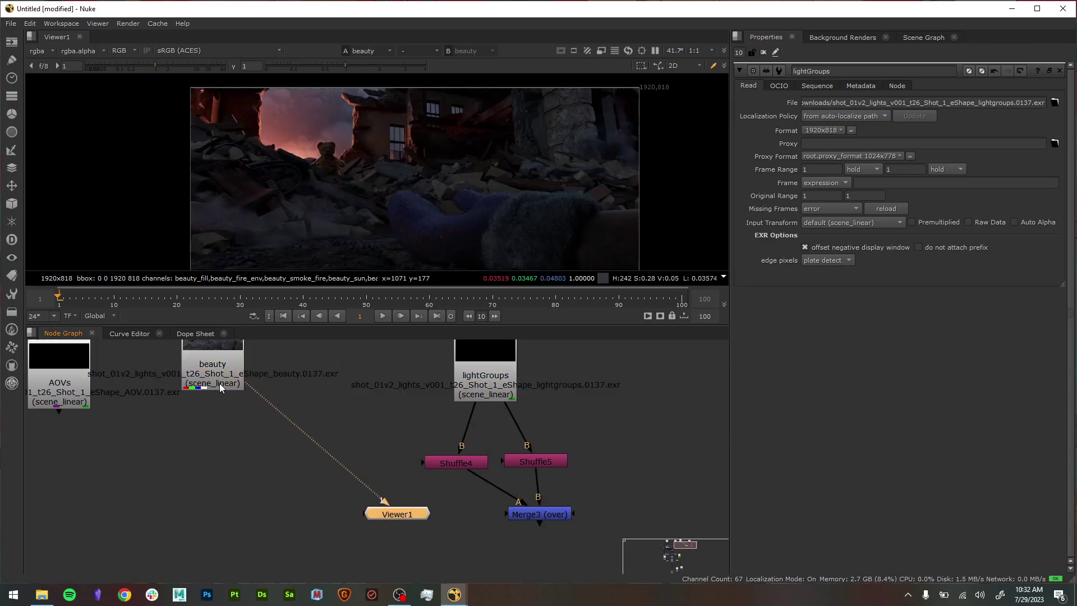
left_click(477, 377)
key("1")
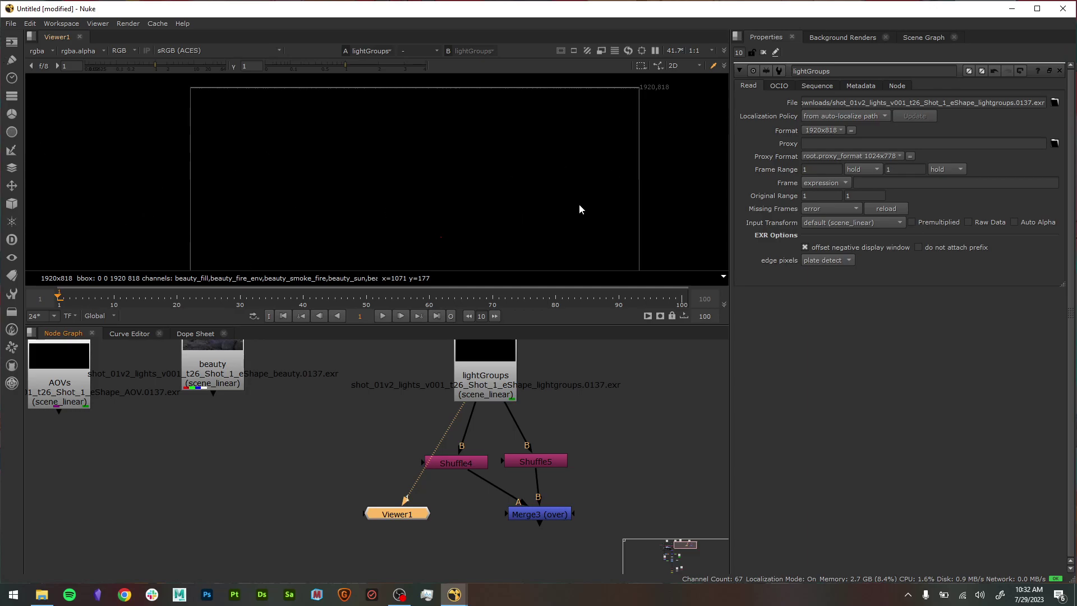
- Arrange Shuffle4, Shuffle5 and Merge3 compactly under the lightGroups node and move Viewer1 up beside Shuffle4
left_click_drag(499, 381, 527, 394)
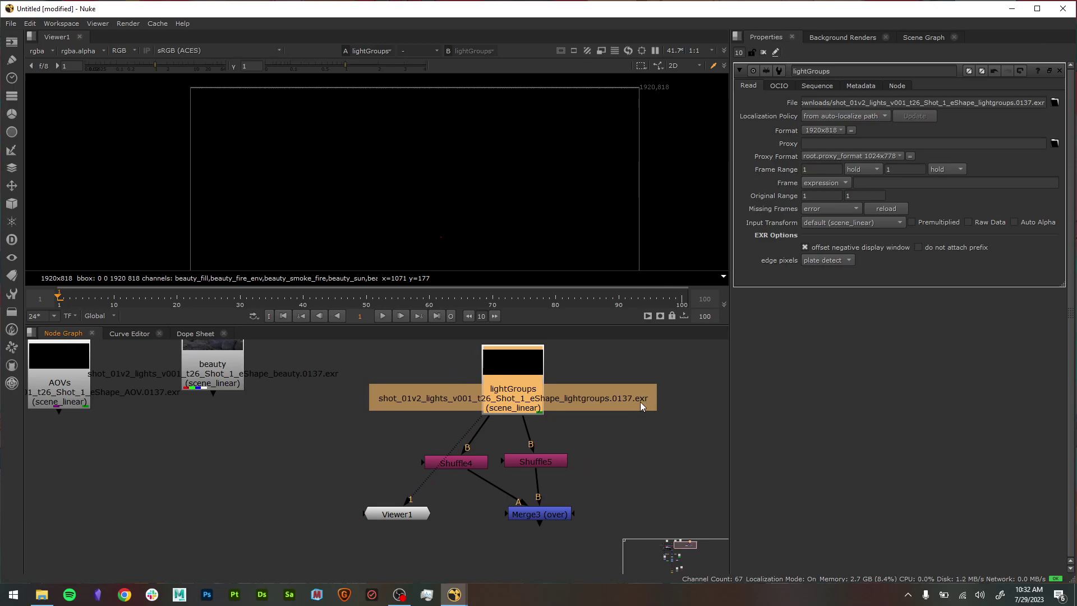
left_click_drag(536, 461, 554, 463)
left_click_drag(561, 517, 522, 507)
left_click_drag(475, 474, 540, 468)
left_click(634, 406)
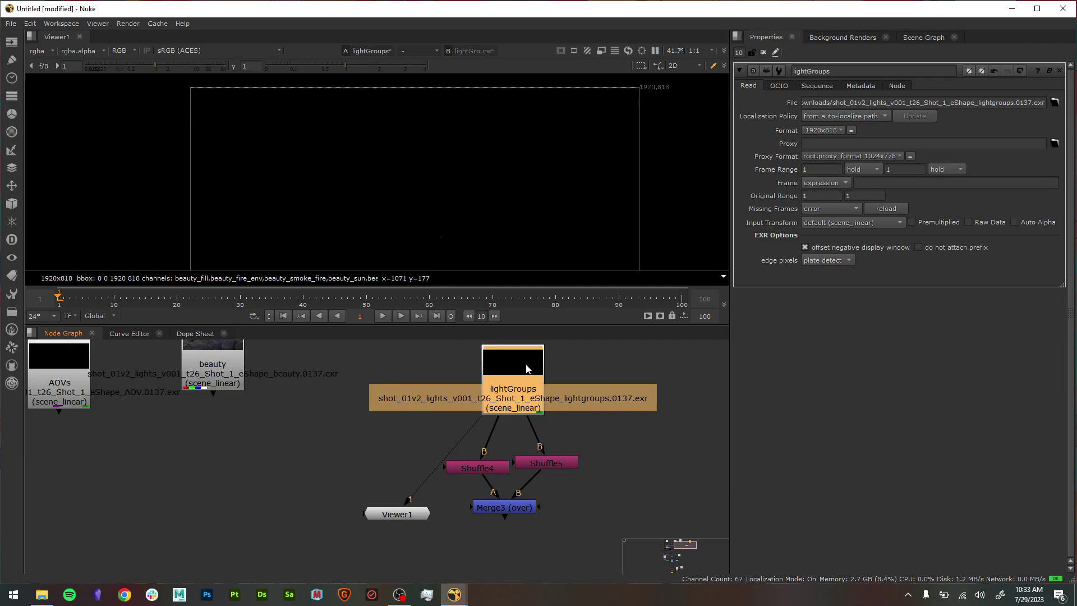
left_click_drag(409, 503, 396, 457)
left_click(510, 382)
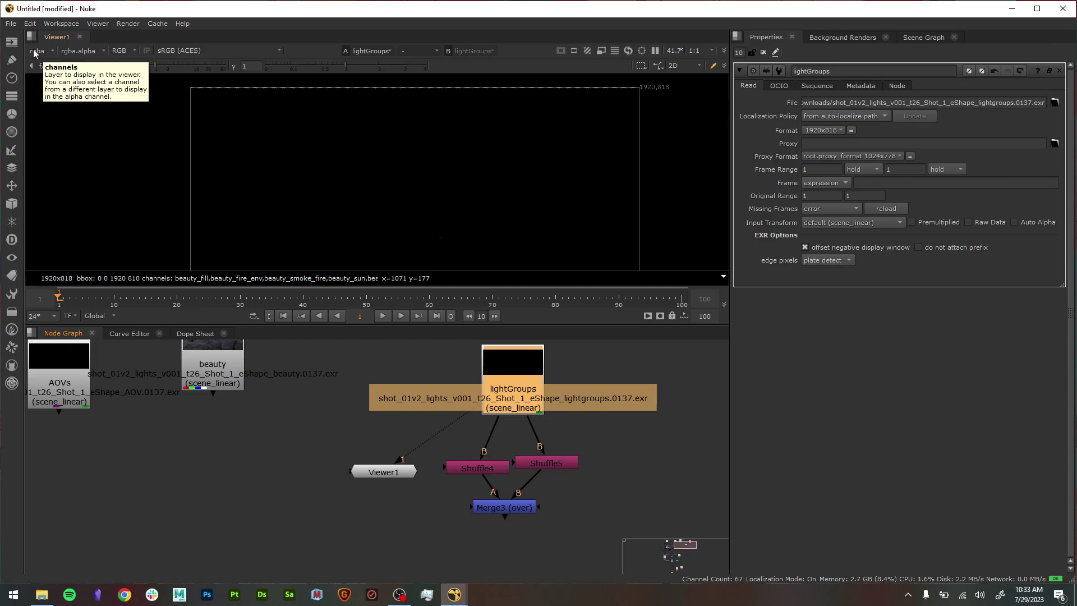
- View the beauty node in Viewer1 and move it right, between the AOVs and lightGroups nodes
scroll(495, 157, "down", 3)
scroll(471, 163, "up", 2)
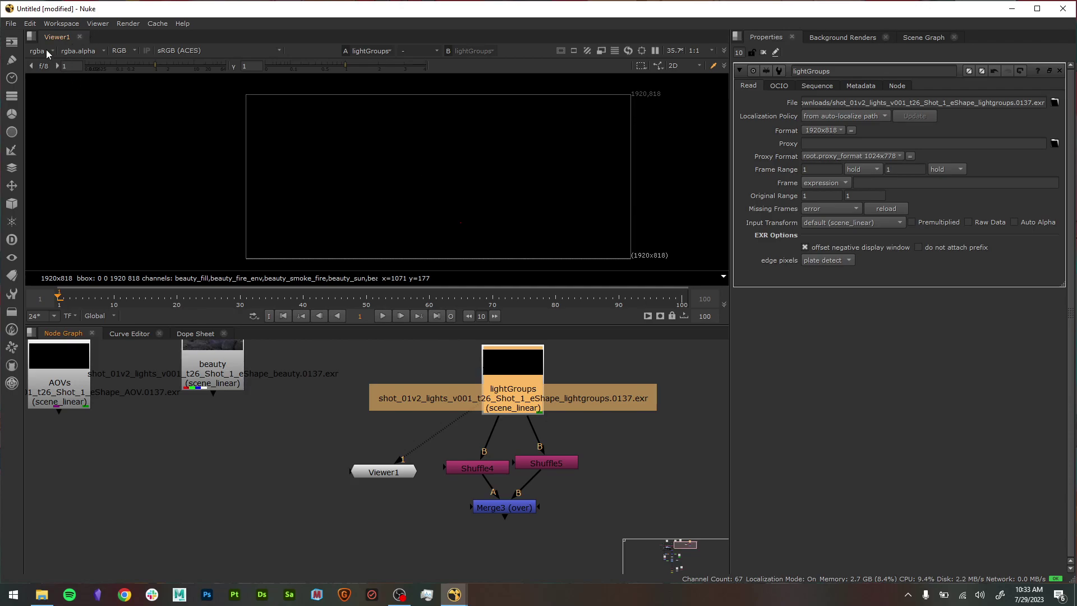
left_click(193, 373)
left_click(193, 373)
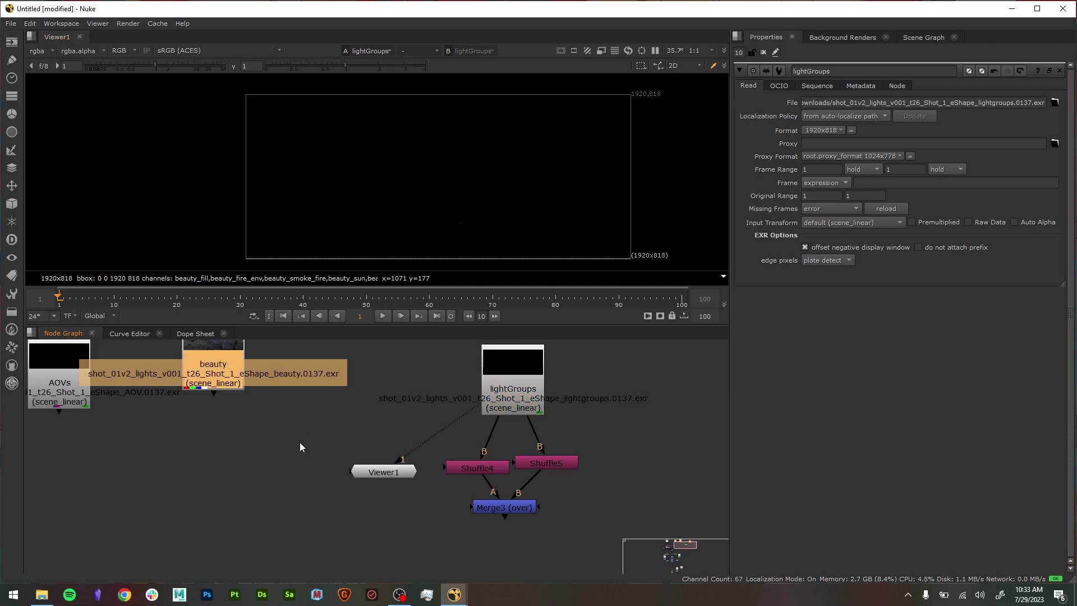
key("1")
left_click_drag(192, 381, 338, 396)
left_click(339, 429)
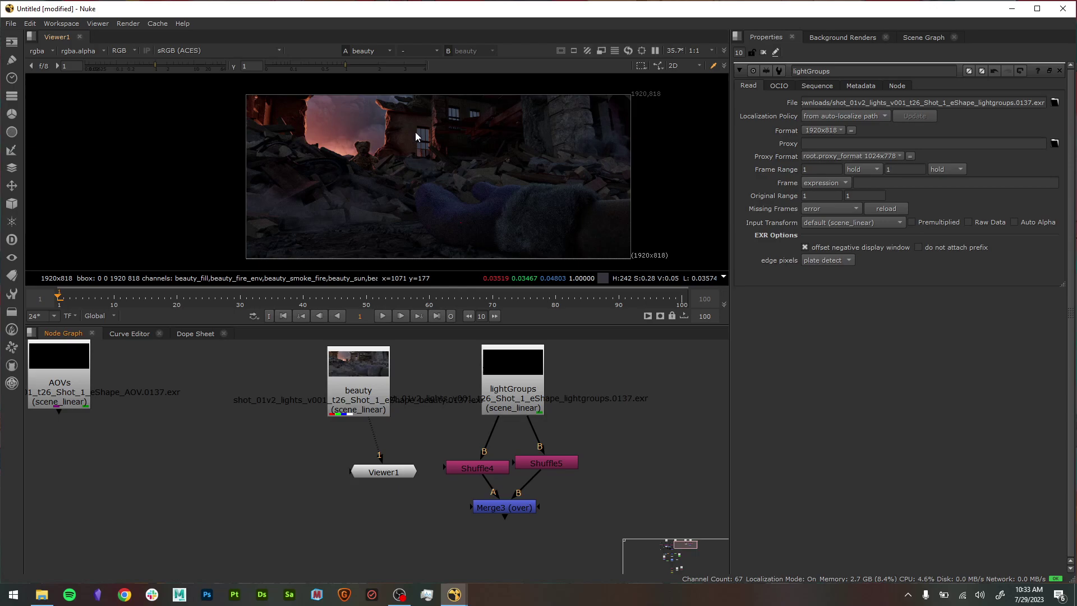
- Disconnect Viewer1 from the beauty node and connect it again
left_click(362, 382)
key("ctrl+d")
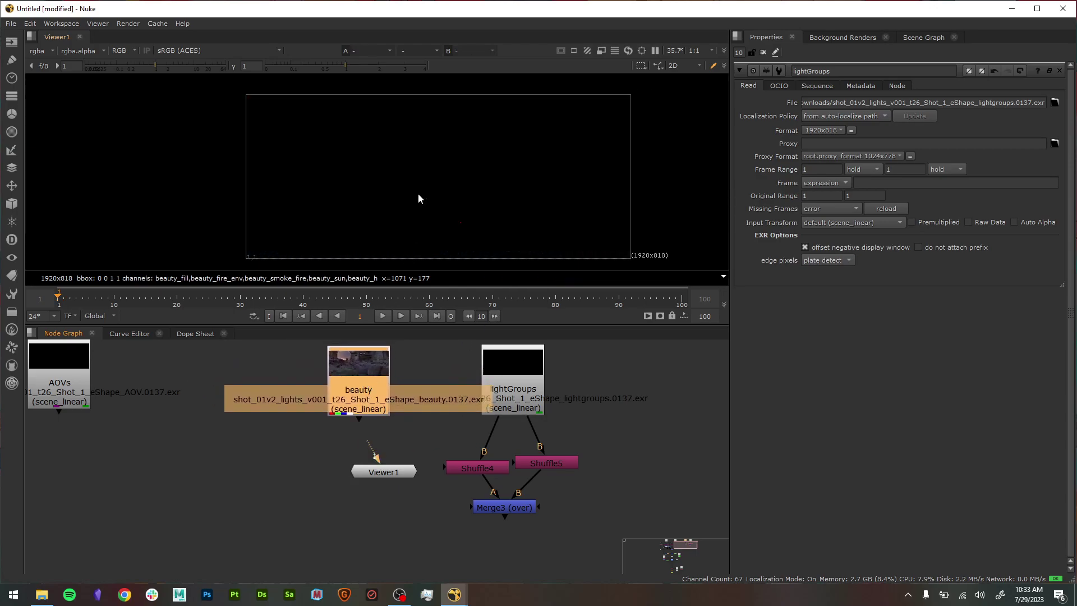
key("1")
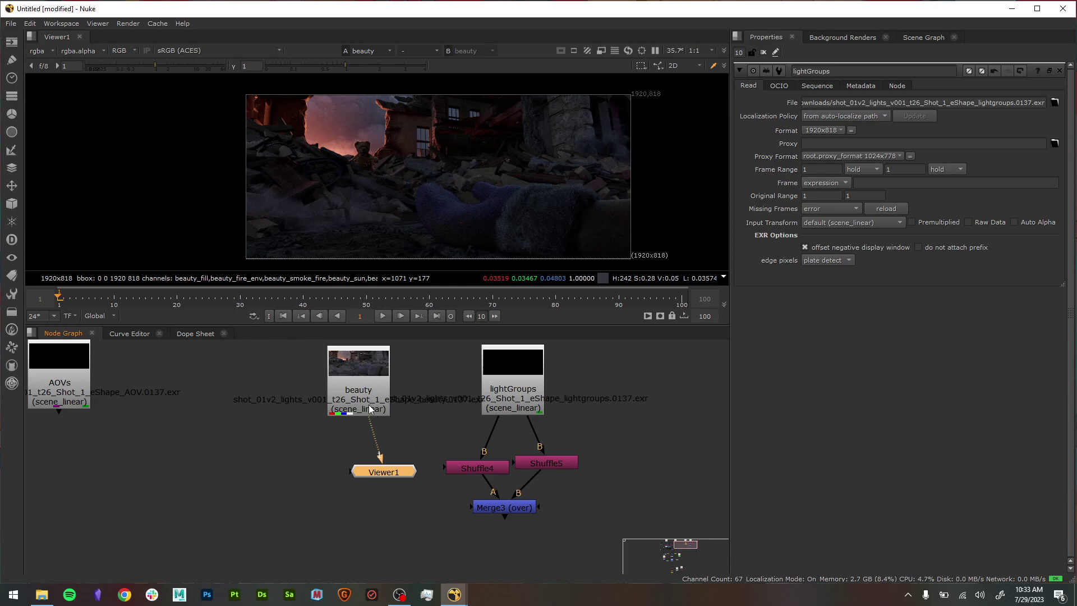
- View lightGroups in Viewer1, return the viewer to the beauty node and examine its foreground rubble up close
left_click(508, 386)
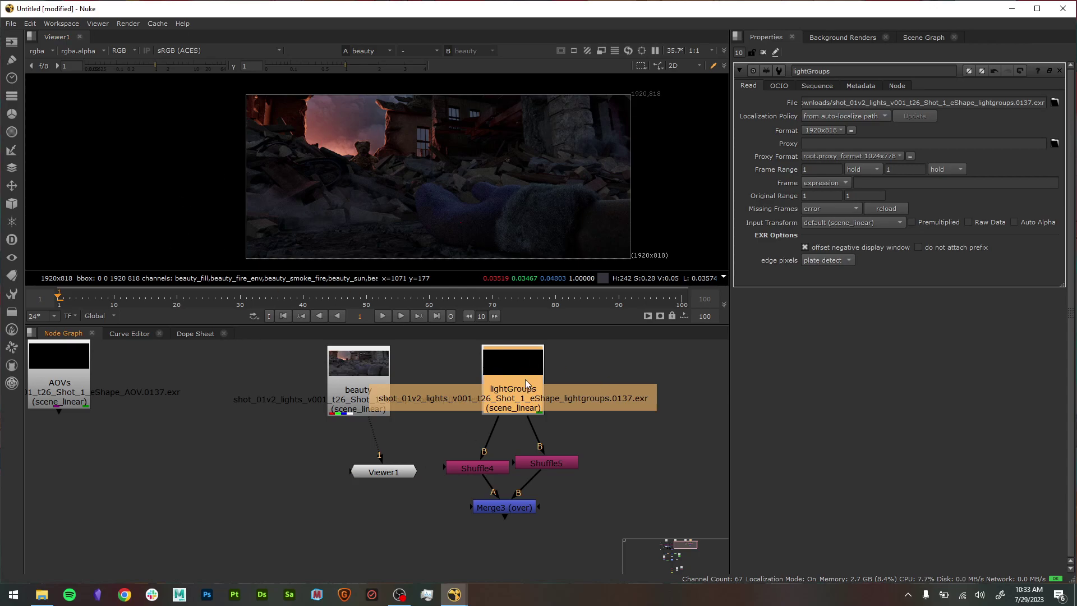
key("1")
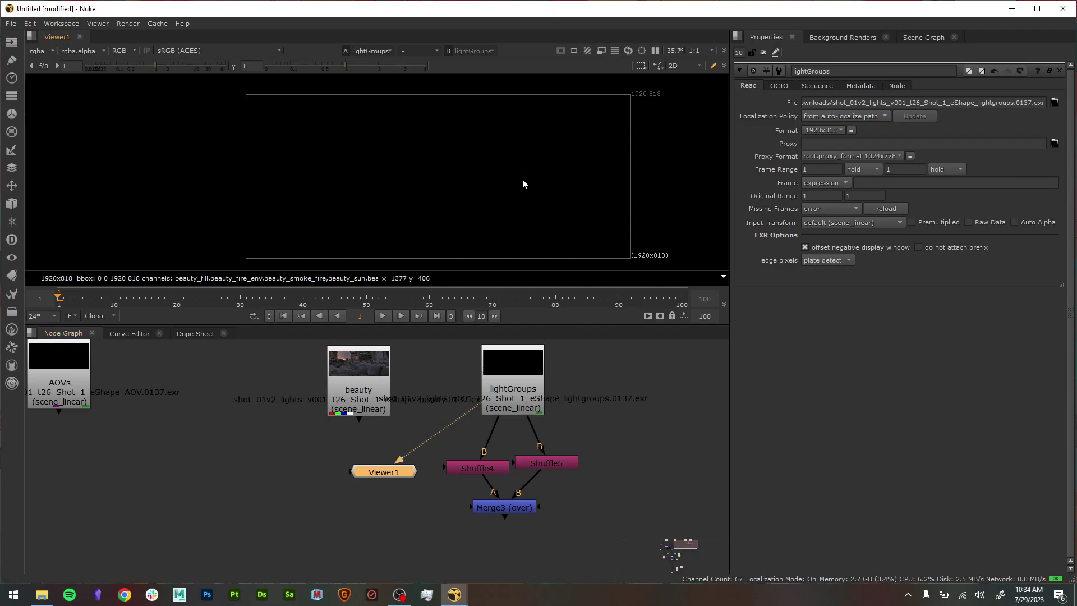
left_click_drag(400, 458, 359, 393)
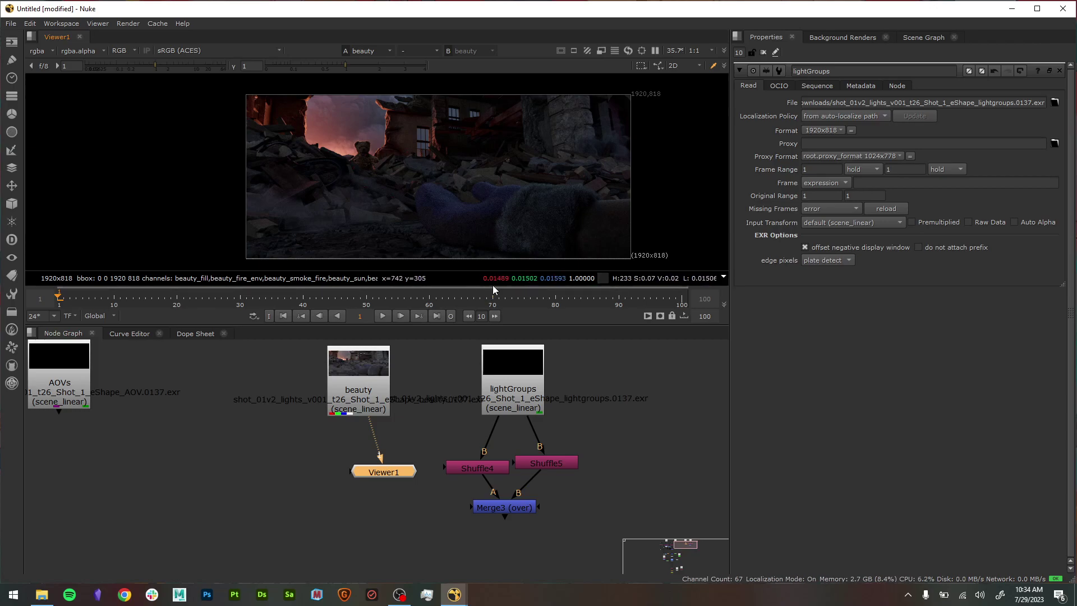
scroll(396, 200, "up", 5)
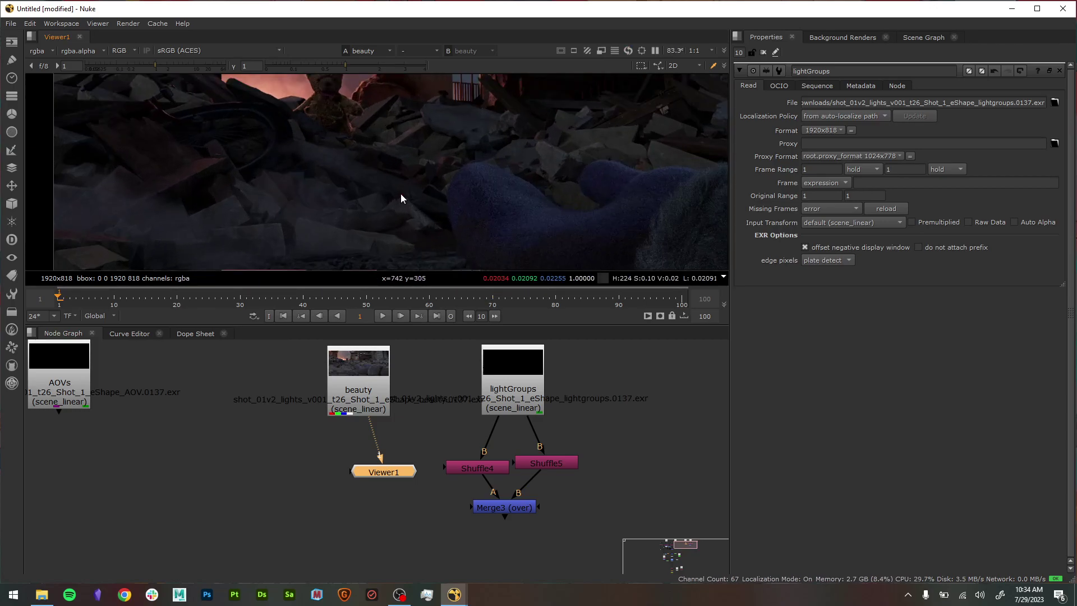
scroll(402, 200, "down", 4)
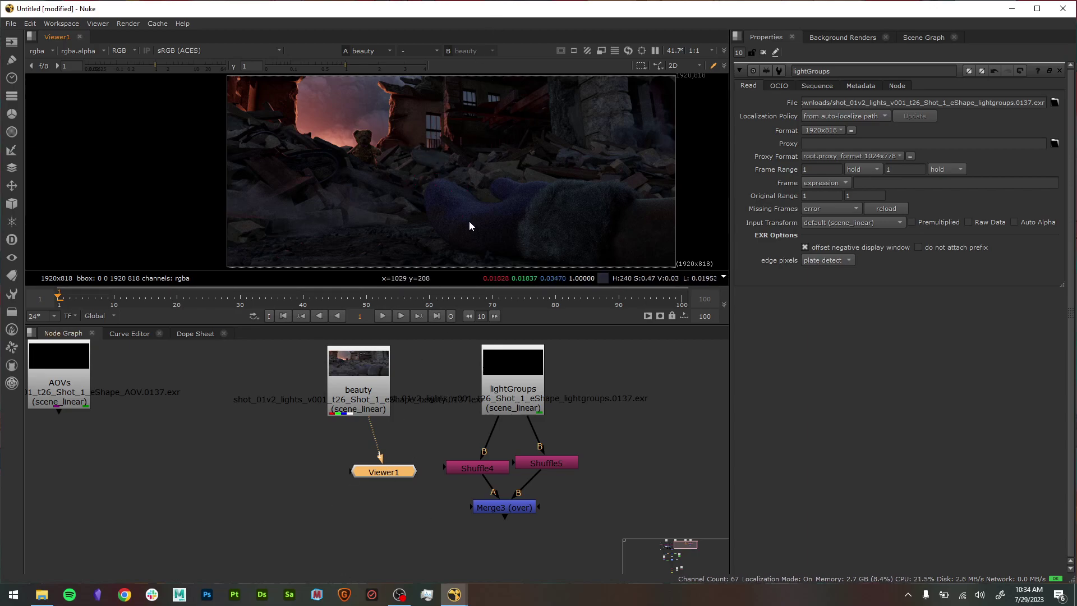
- Connect Viewer1 to the lightGroups node and display its alpha layer
left_click(515, 395)
key("1")
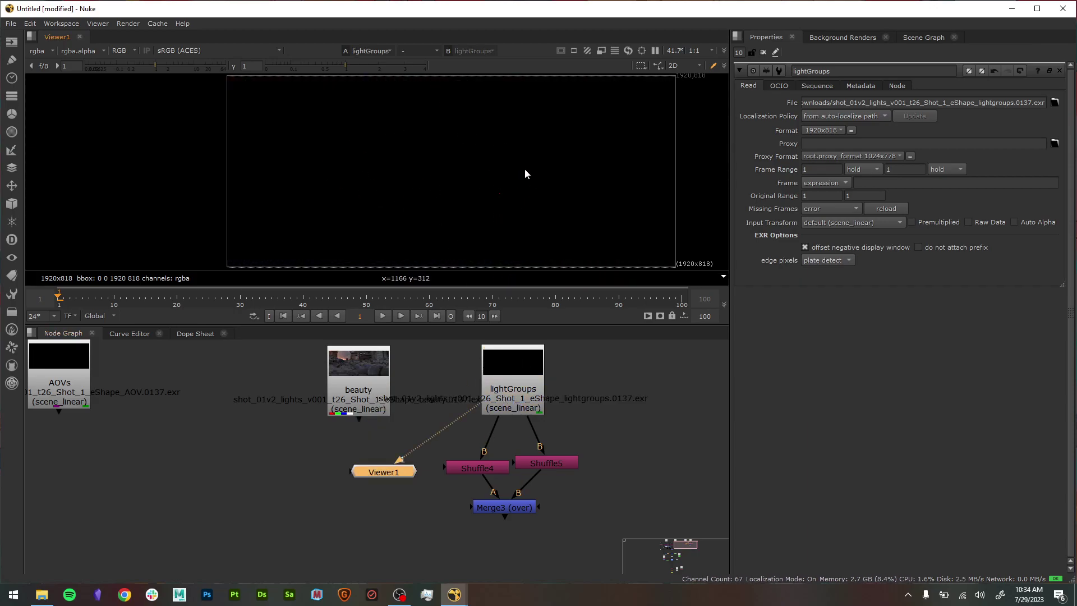
left_click(526, 375)
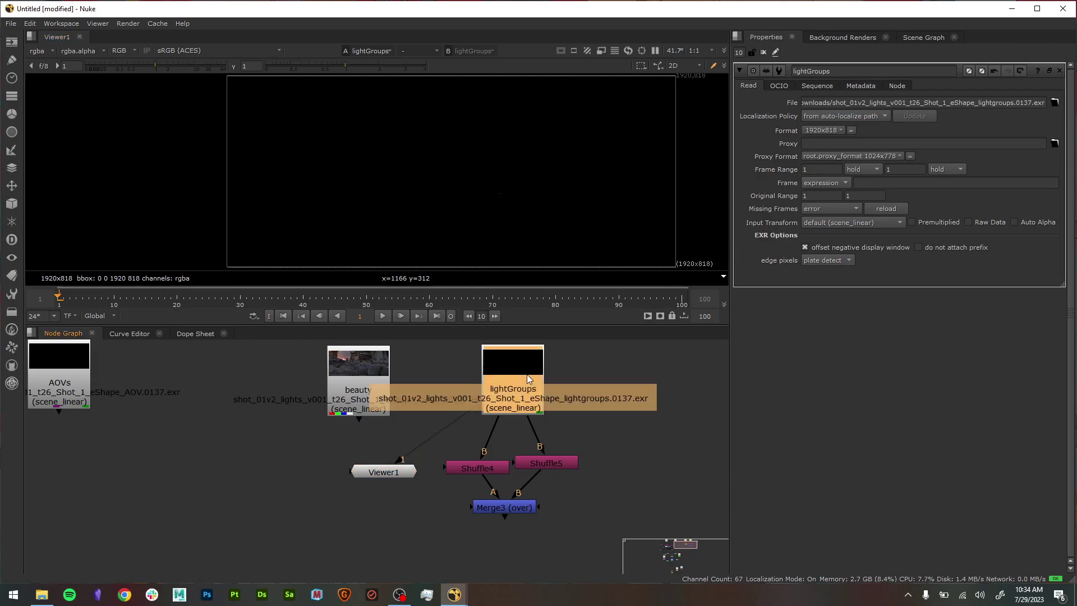
key("1")
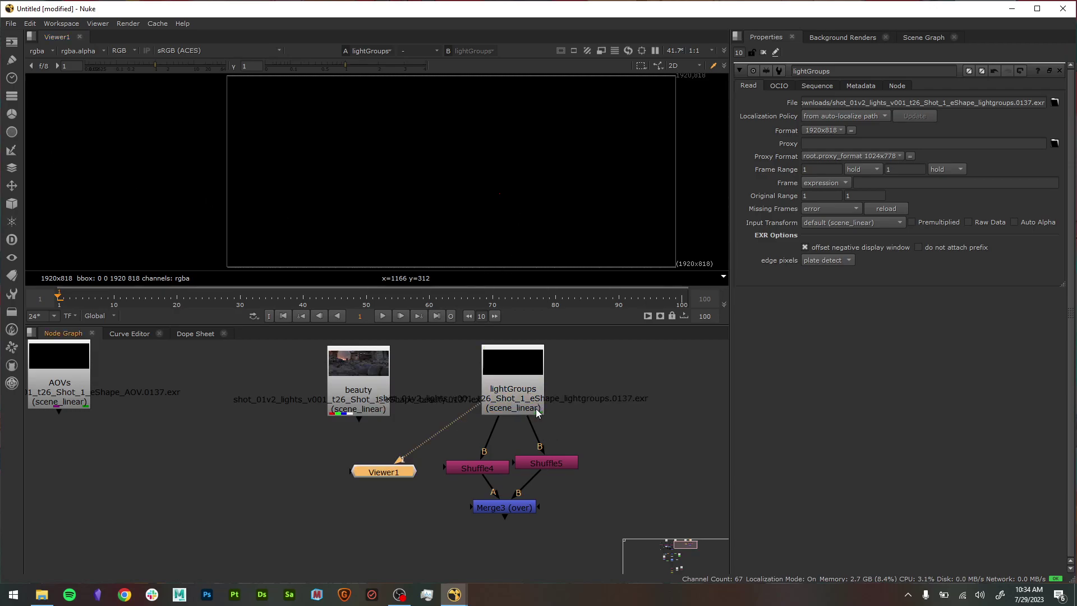
left_click(45, 53)
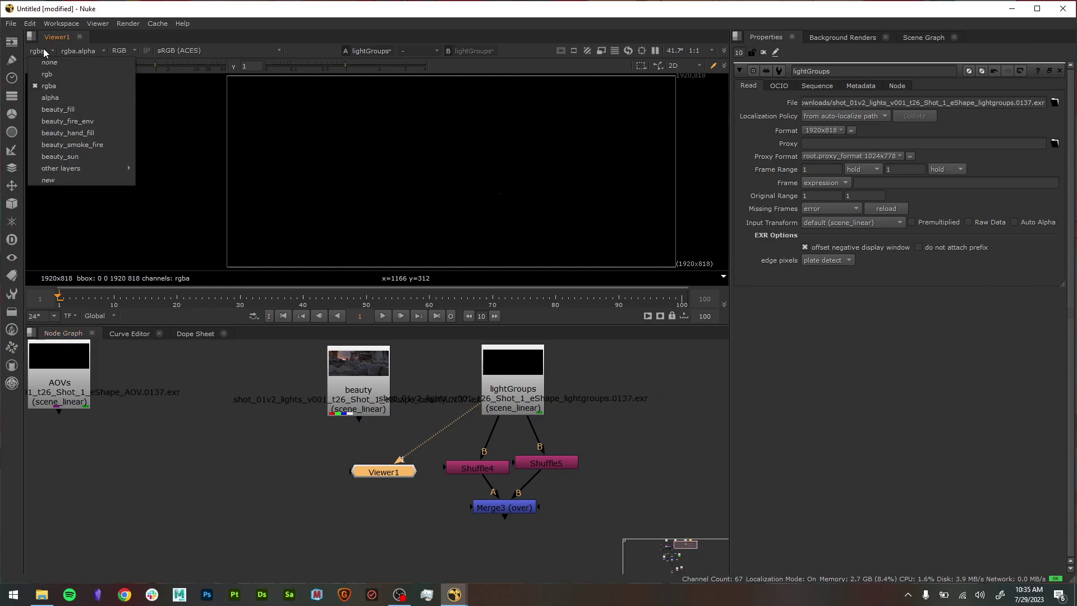
left_click(45, 98)
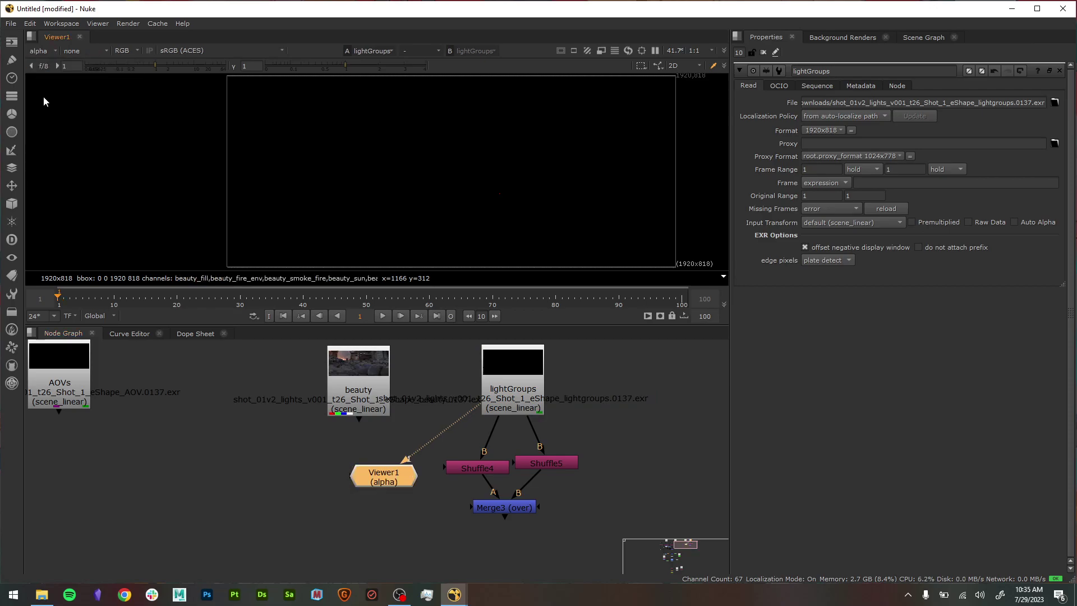
- Connect Viewer1 to the beauty node to examine its alpha layer
left_click(377, 405)
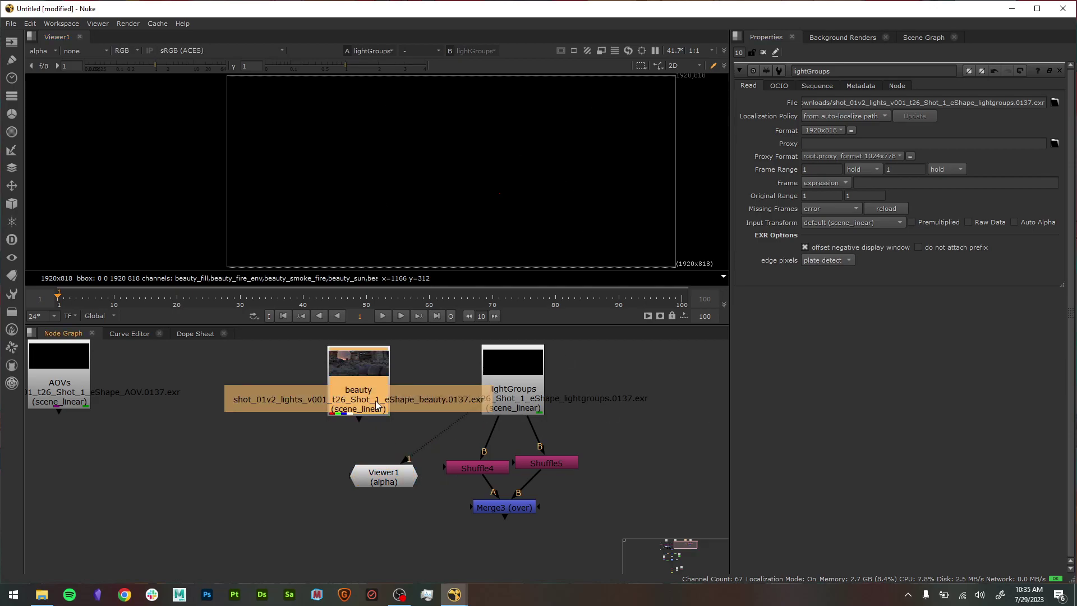
key("1")
scroll(431, 124, "down", 2)
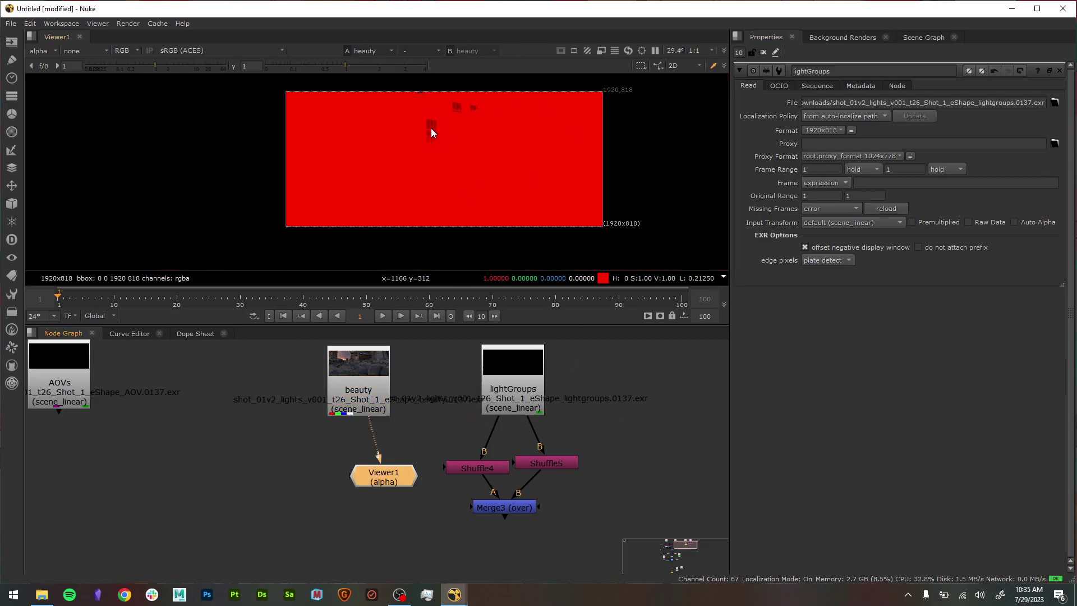
- Switch the displayed beauty layer to rgba and back to alpha, and enlarge the viewer area
left_click(36, 49)
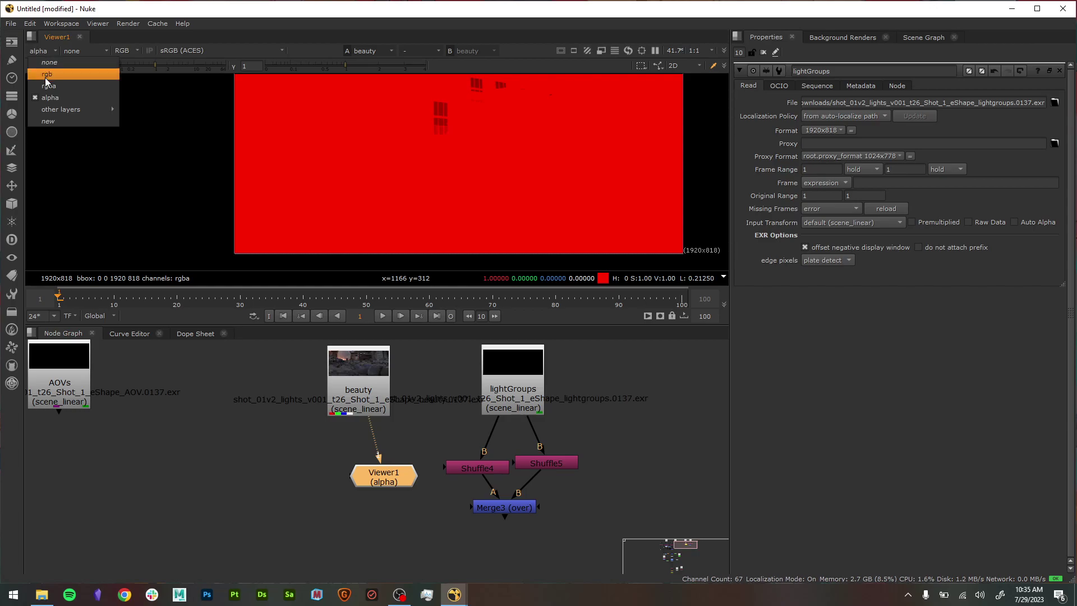
left_click(39, 87)
left_click(37, 50)
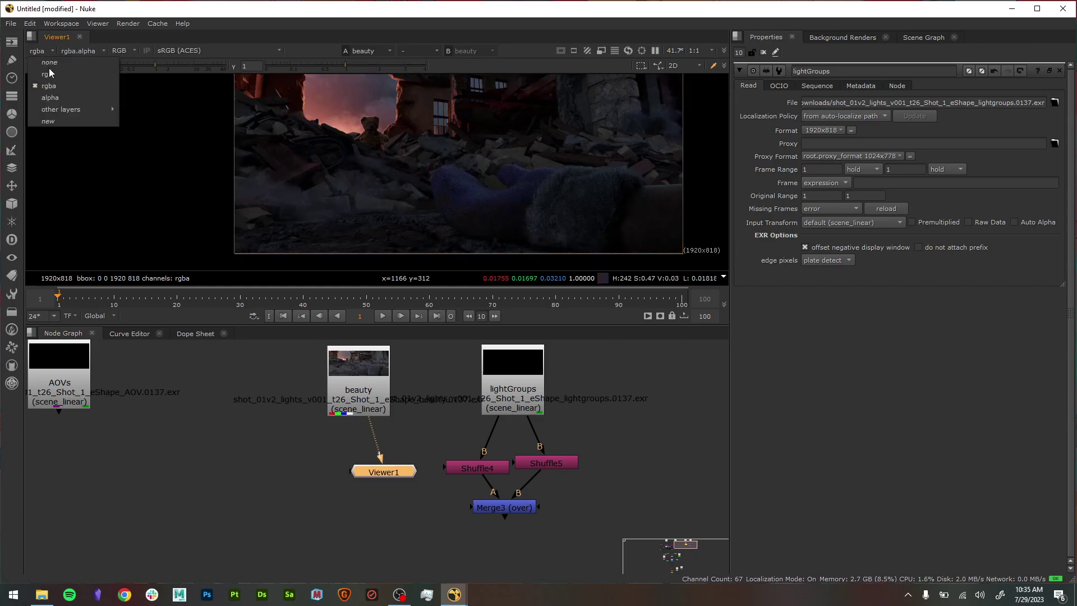
left_click(59, 99)
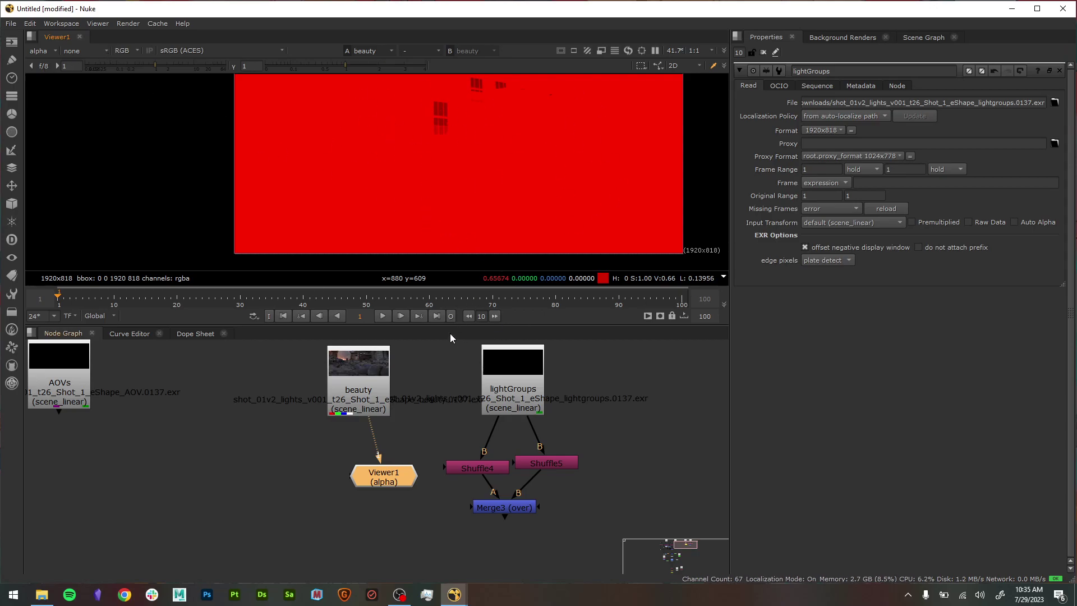
left_click_drag(448, 327, 448, 391)
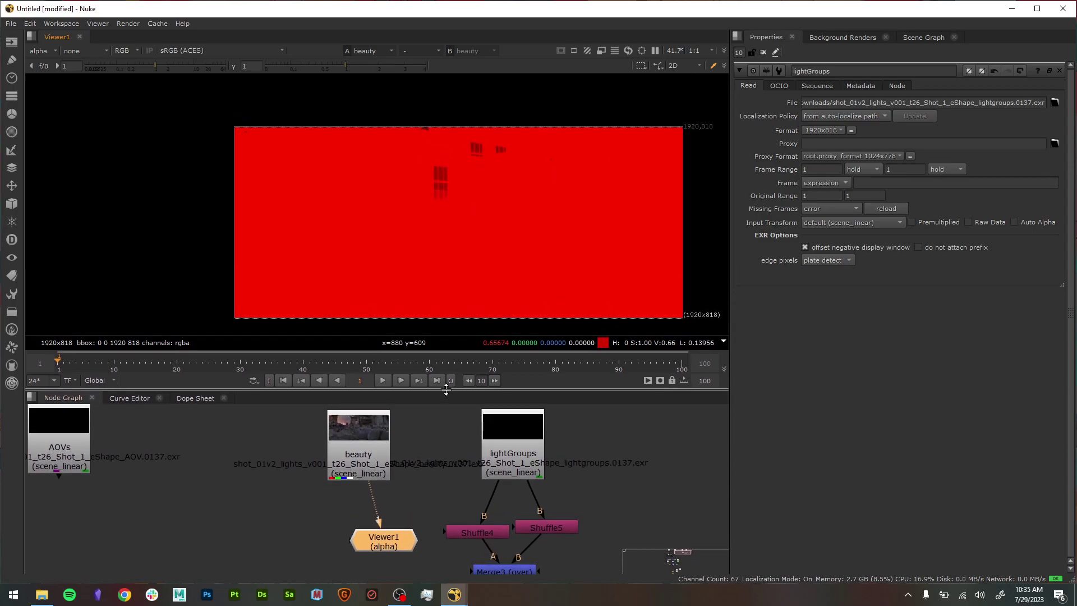
scroll(450, 208, "up", 2)
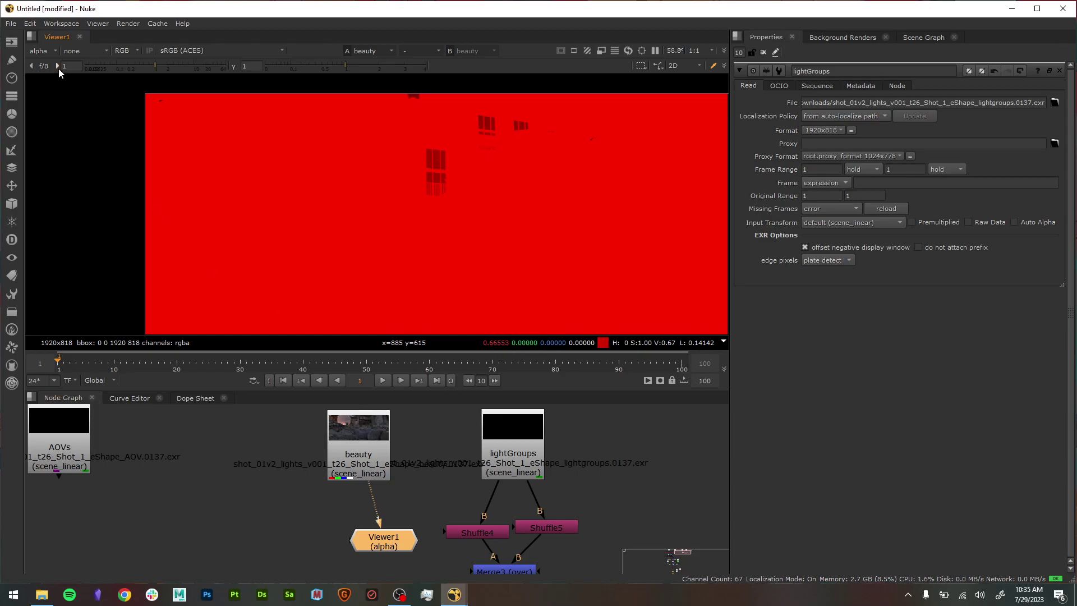
- Display the beauty node's rgba layer in the viewer and check which layers it offers
left_click(50, 49)
left_click(55, 86)
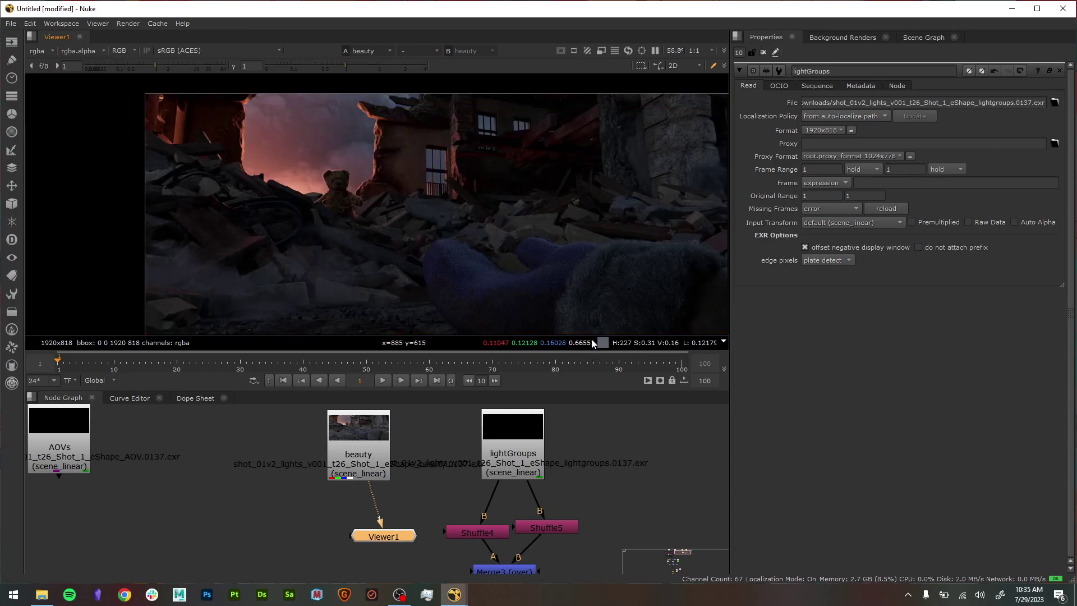
left_click(38, 51)
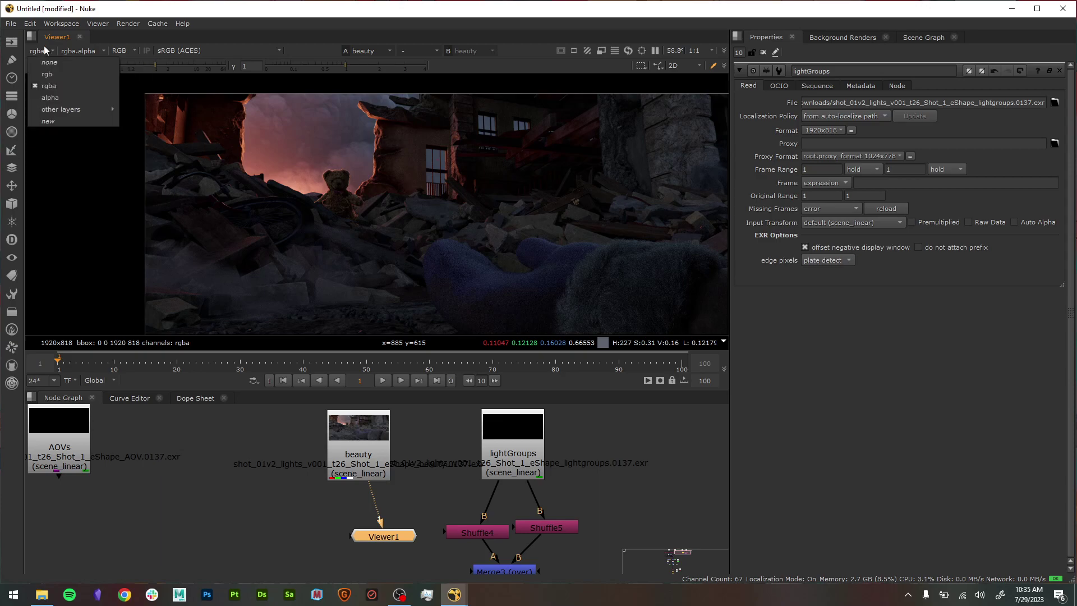
- Connect Viewer1 to the lightGroups node and display its beauty_fill layer with the whole frame in view
left_click(435, 507)
left_click(509, 459)
key("1")
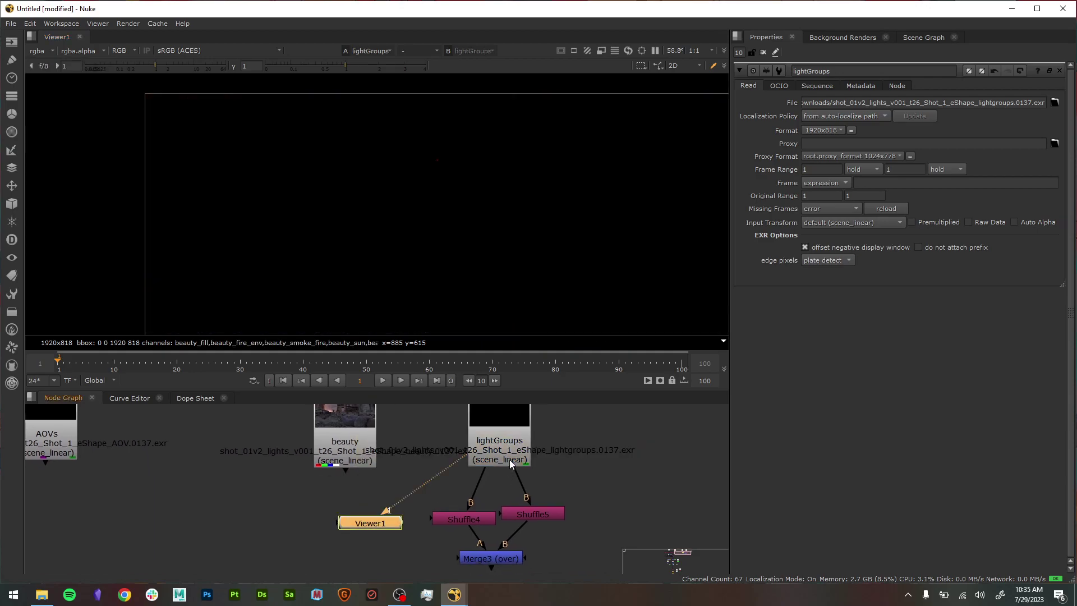
left_click(42, 55)
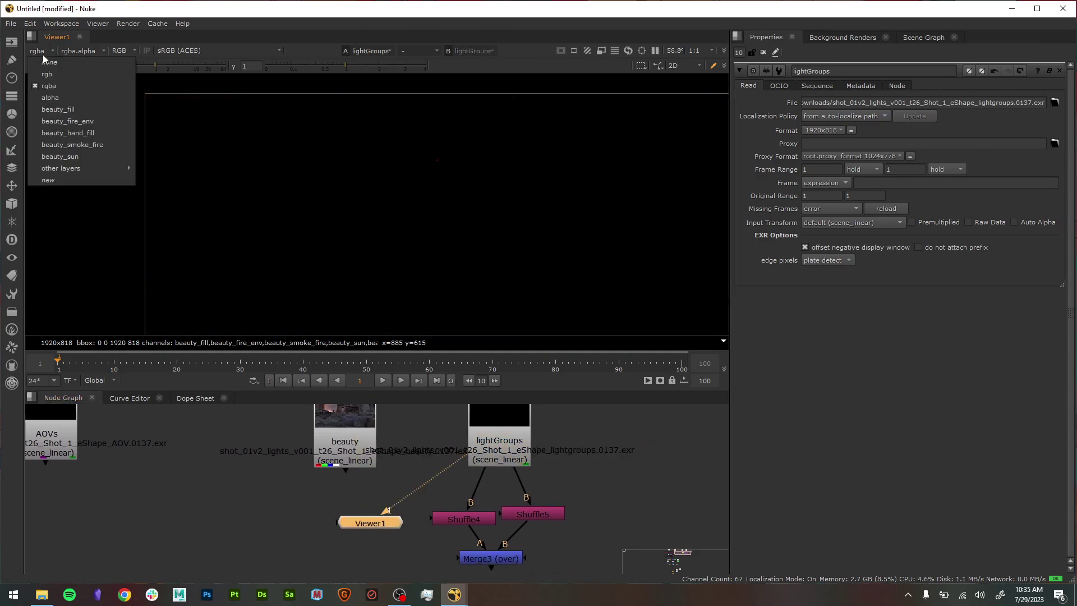
left_click(68, 106)
scroll(297, 152, "down", 3)
scroll(435, 201, "up", 2)
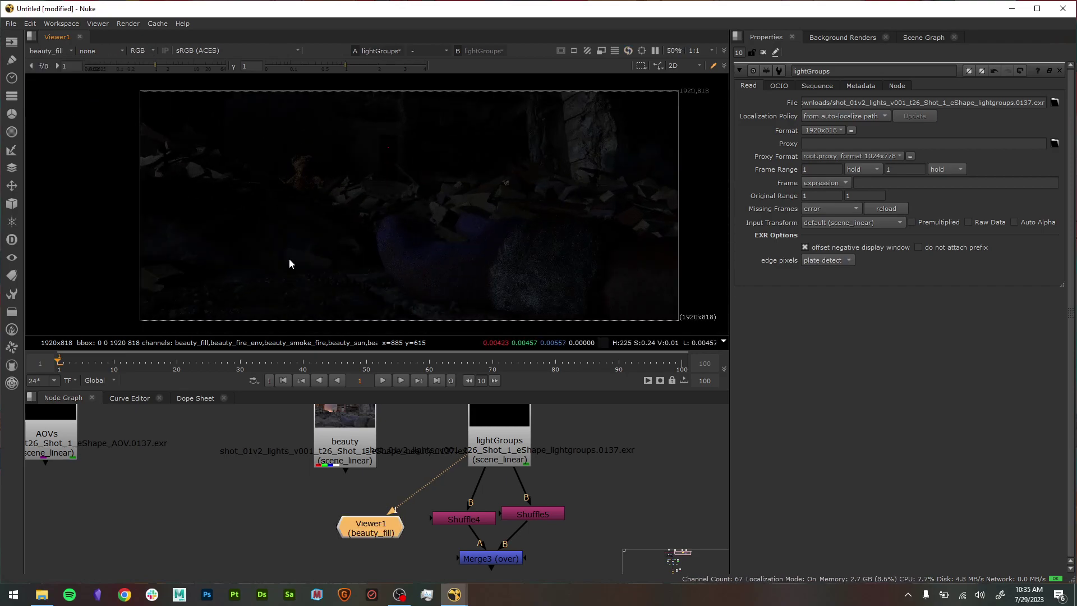
- Display the beauty_fire_env light group, followed by beauty_hand_fill
left_click(60, 53)
left_click(73, 122)
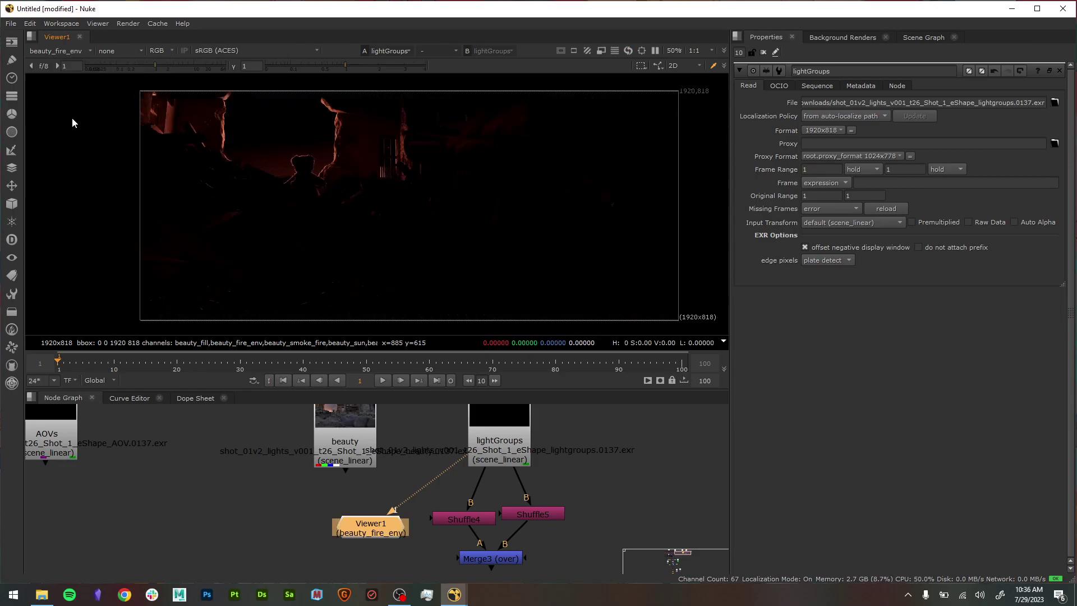
left_click(56, 49)
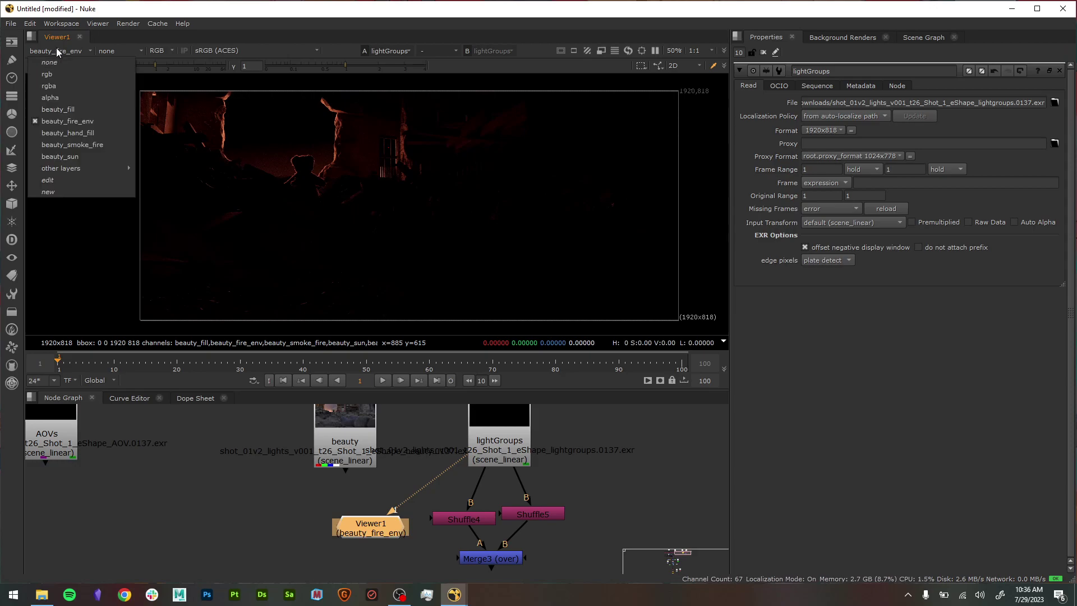
left_click(101, 132)
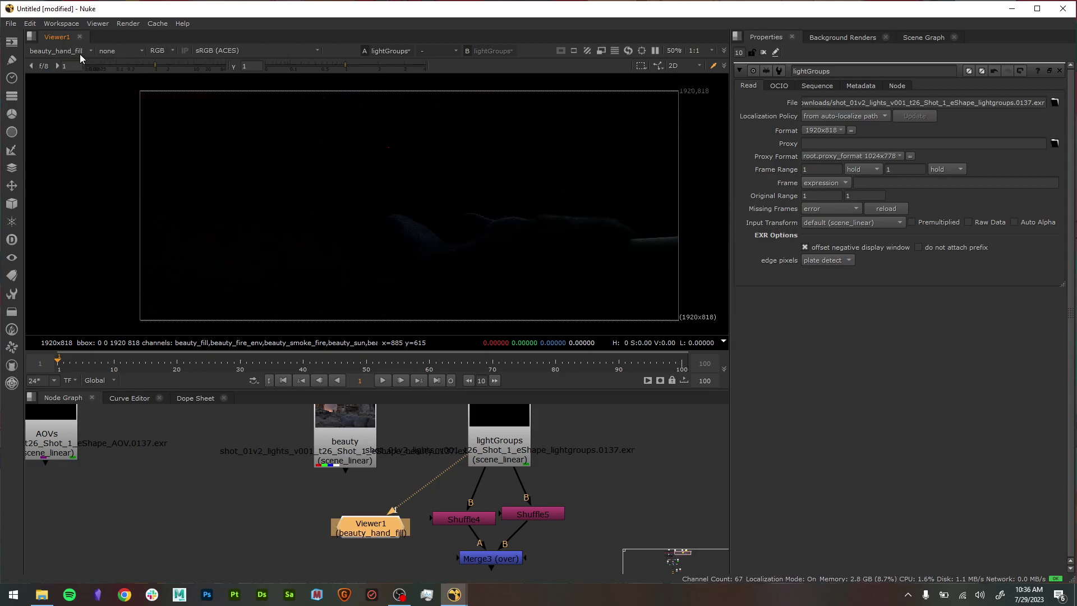
- Display the beauty_smoke_fire light group, followed by beauty_sun
left_click(80, 53)
left_click(99, 143)
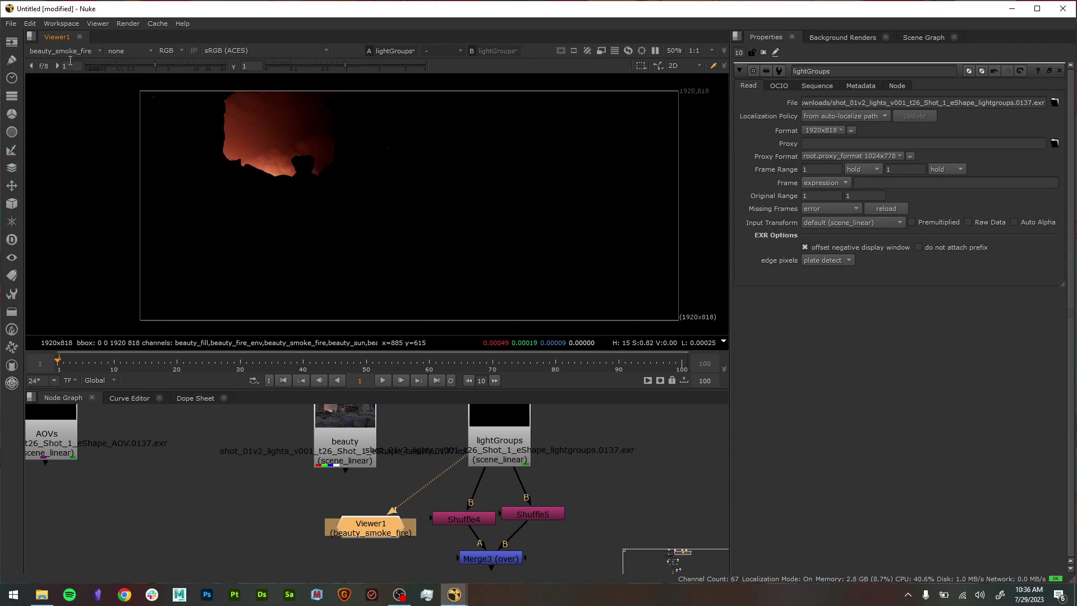
left_click(67, 52)
left_click(89, 156)
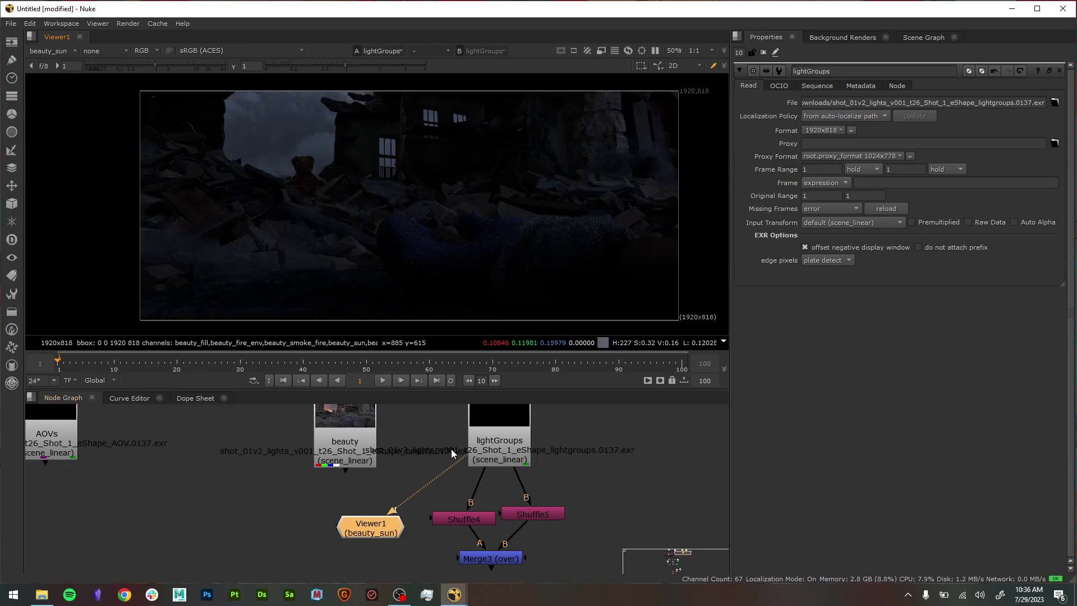
- Move the two Shuffle nodes and their Merge lower beneath lightGroups and bring Viewer1 closer to the beauty node
left_click(503, 452)
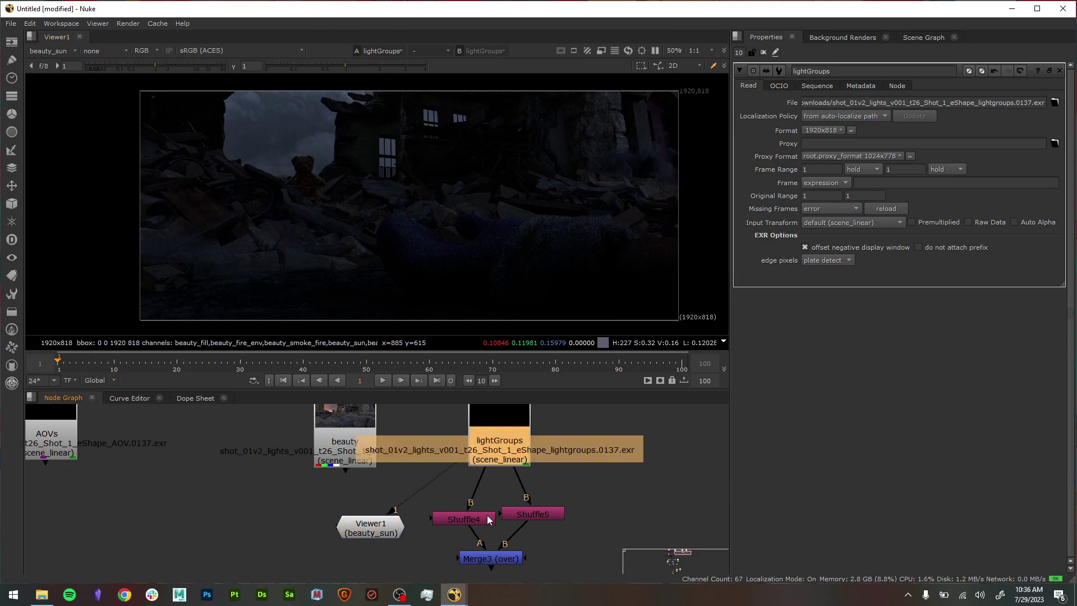
middle_click_drag(610, 489, 556, 453)
left_click_drag(544, 455, 464, 554)
left_click(594, 476)
left_click_drag(339, 496, 376, 468)
middle_click_drag(574, 489, 578, 513)
- Set the displayed lightGroups layer to rgba and enlarge the node graph area
left_click(49, 46)
left_click(48, 50)
left_click(48, 50)
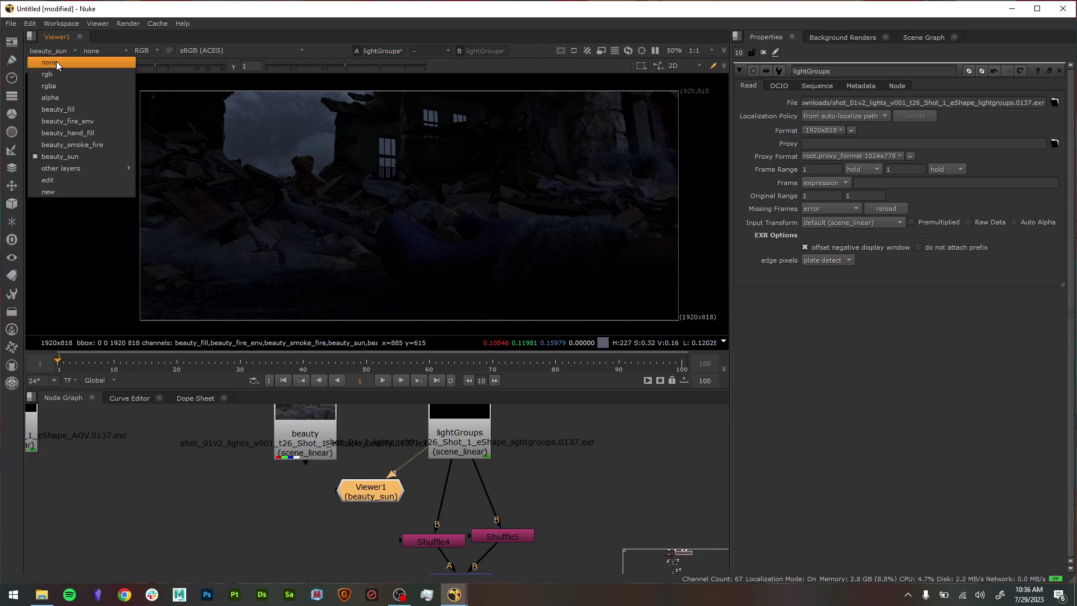
left_click(74, 87)
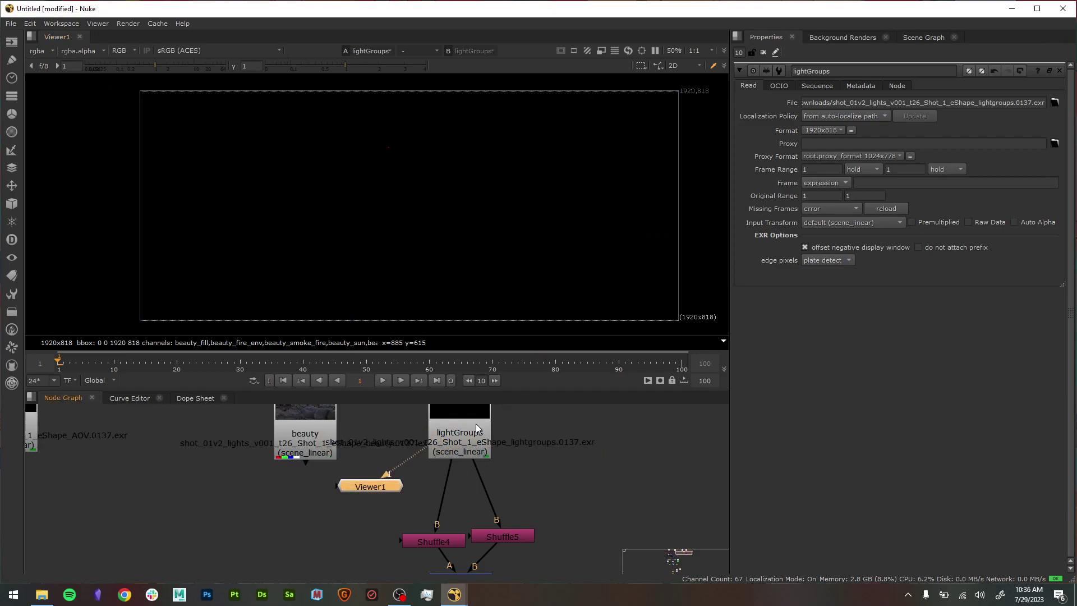
left_click_drag(510, 390, 508, 335)
left_click_drag(450, 488, 434, 481)
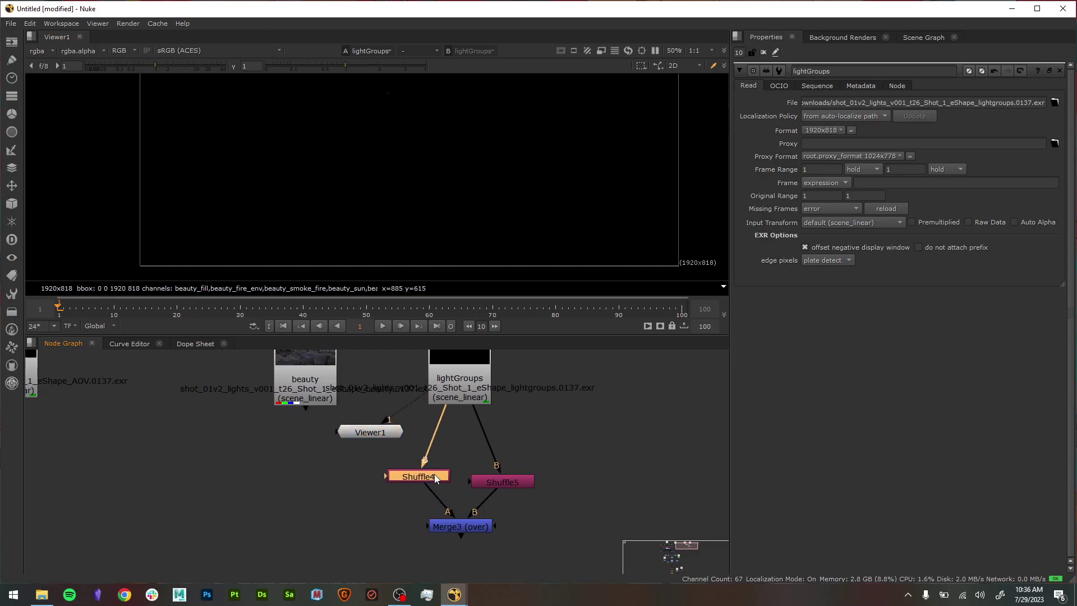
- View the beauty node in Viewer1 for comparison, and reconnect the viewer to lightGroups
left_click_drag(317, 399, 358, 429)
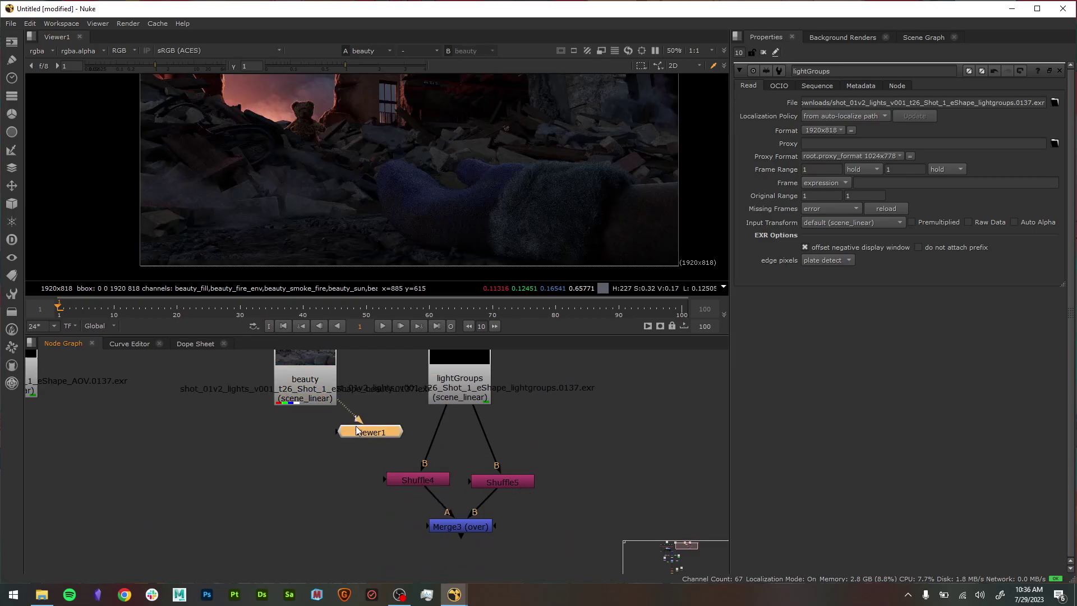
left_click(438, 397)
key("1")
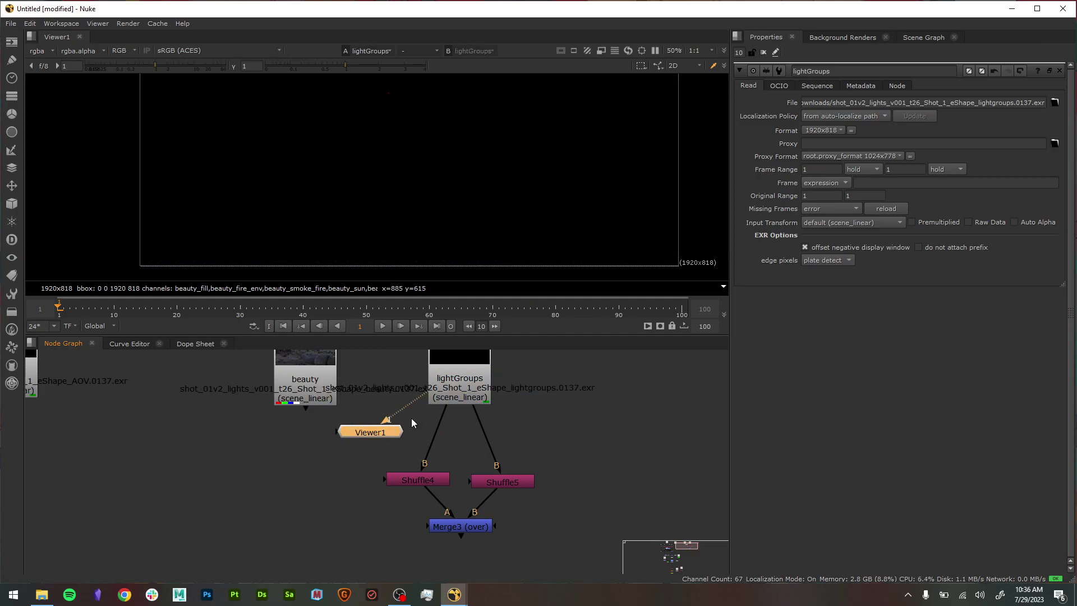
- Move Viewer1 below the Merge node and delete Shuffle4, Shuffle5 and Merge3
left_click_drag(368, 437, 408, 567)
middle_click_drag(567, 520, 565, 476)
left_click(406, 443)
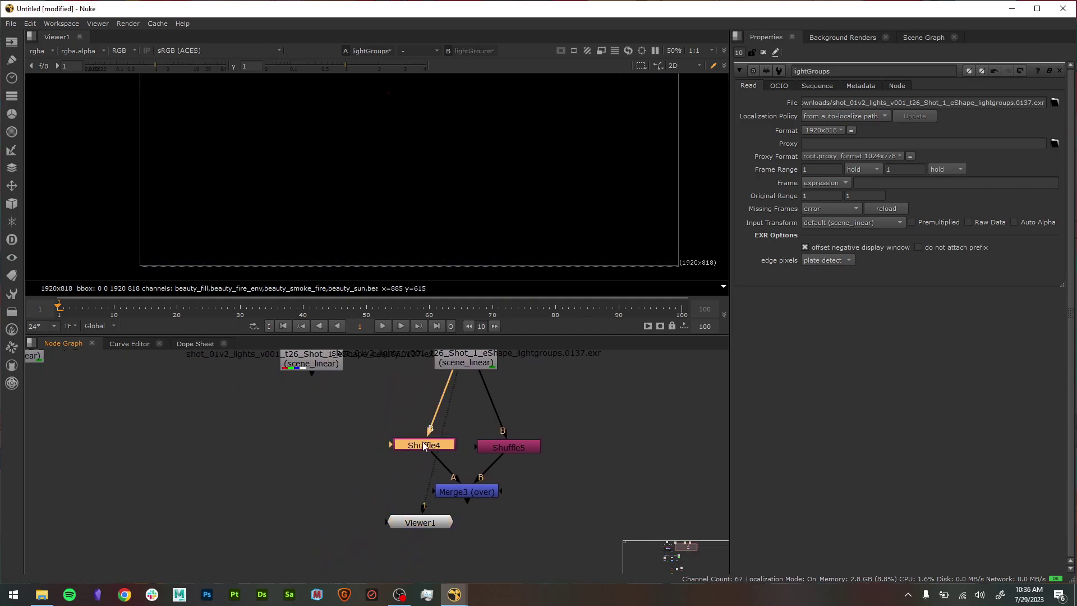
left_click_drag(376, 414, 569, 467)
key("Delete")
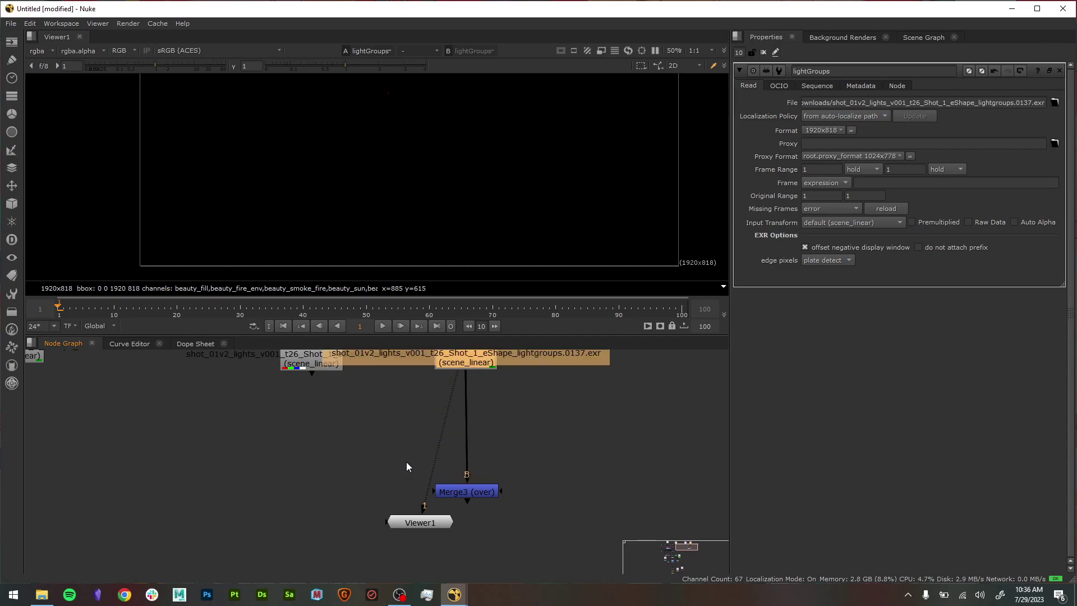
left_click(486, 488)
key("Delete")
- Place Viewer1 straight below lightGroups and connect its input to that node
left_click_drag(421, 512, 488, 482)
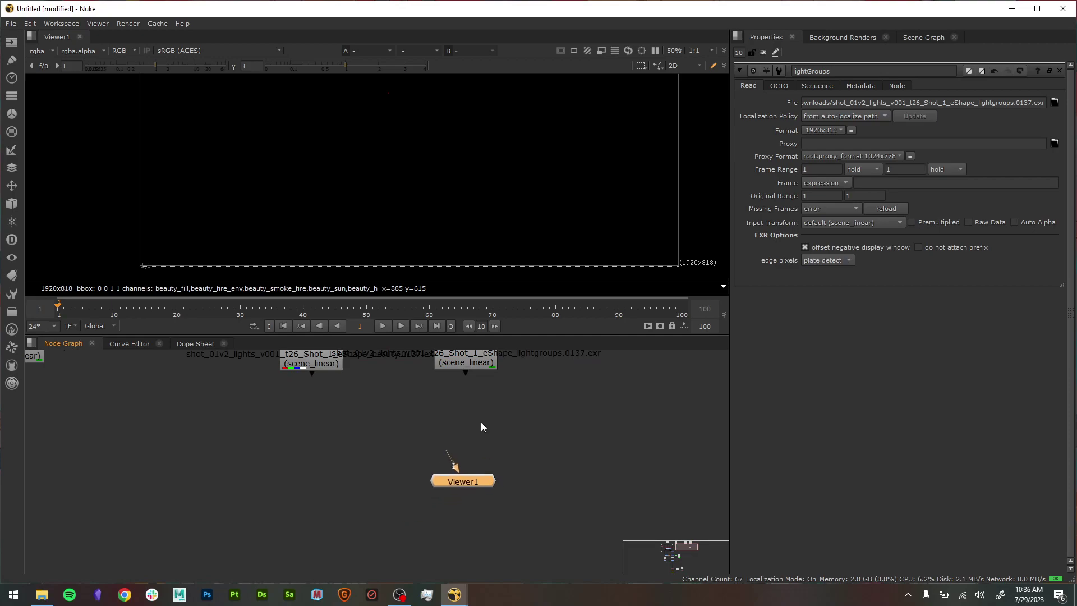
middle_click_drag(480, 421, 479, 465)
left_click_drag(452, 527, 463, 417)
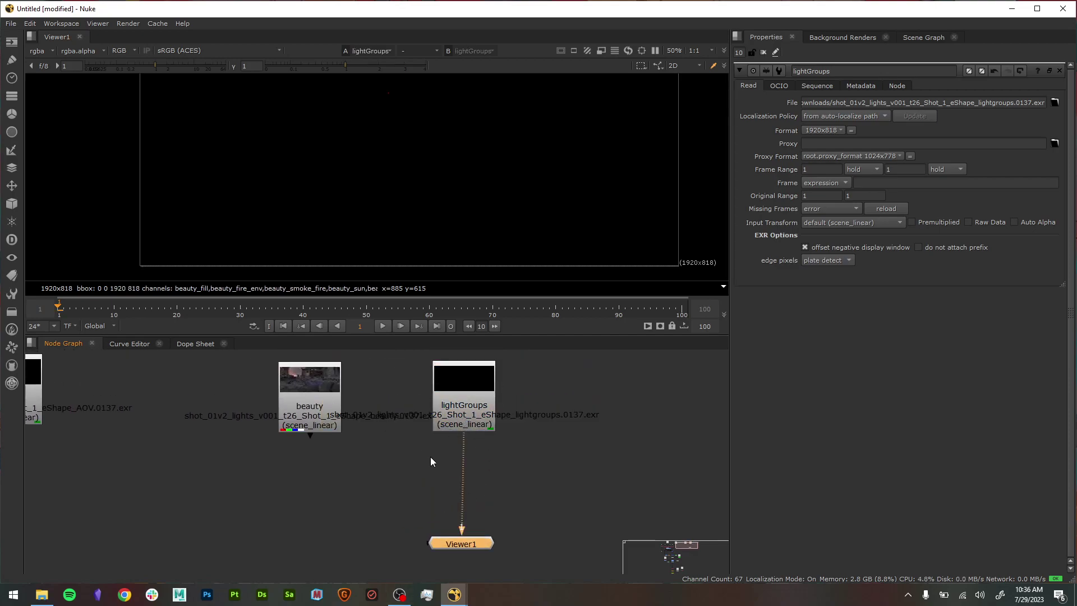
- Add a Shuffle node and insert it between lightGroups and Viewer1
key("Tab")
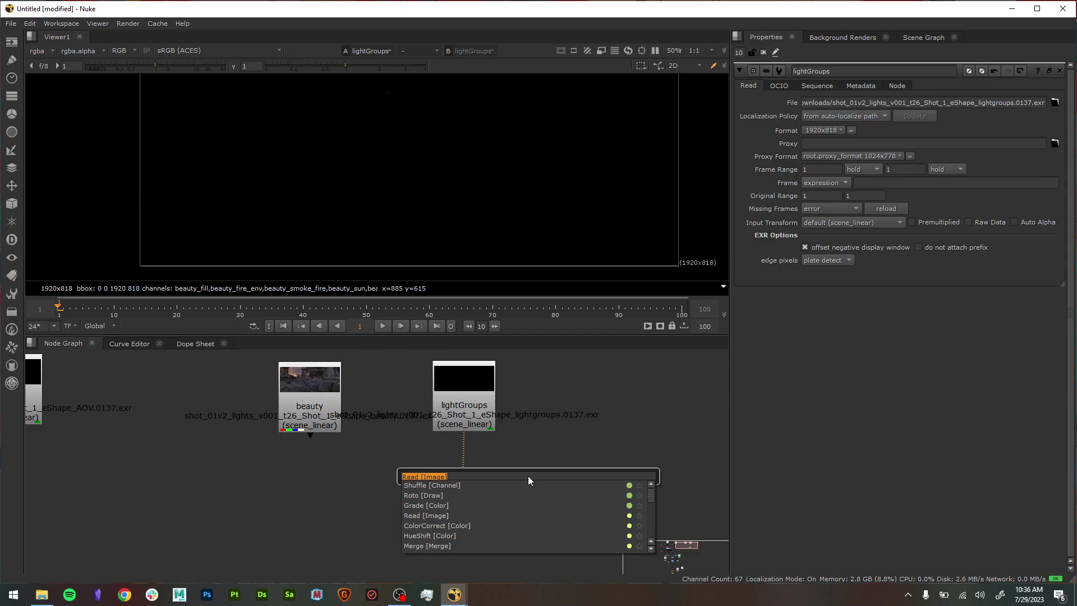
type("shuffl")
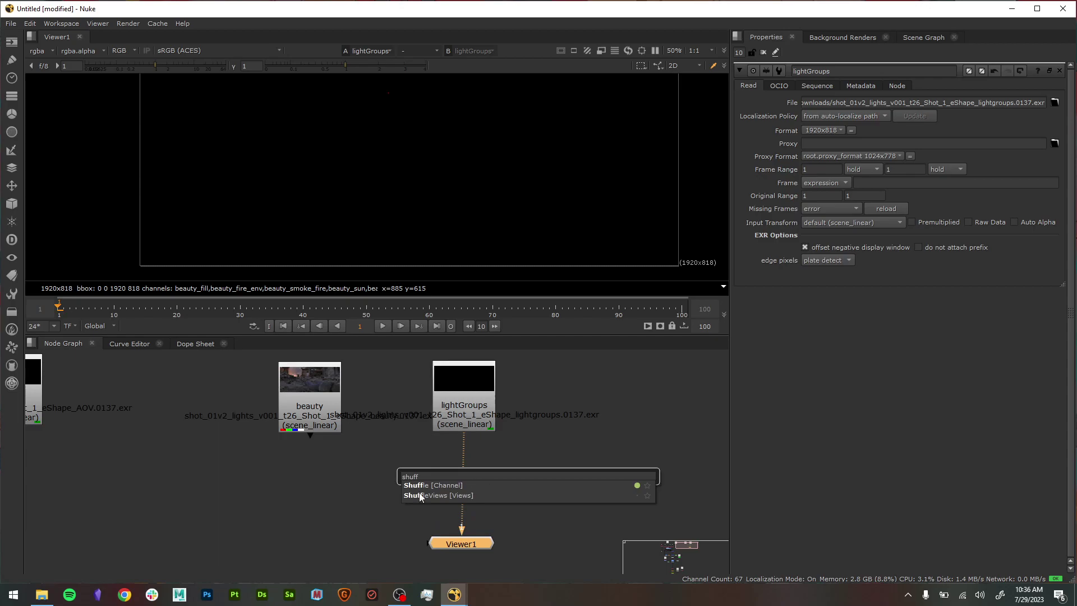
left_click(421, 485)
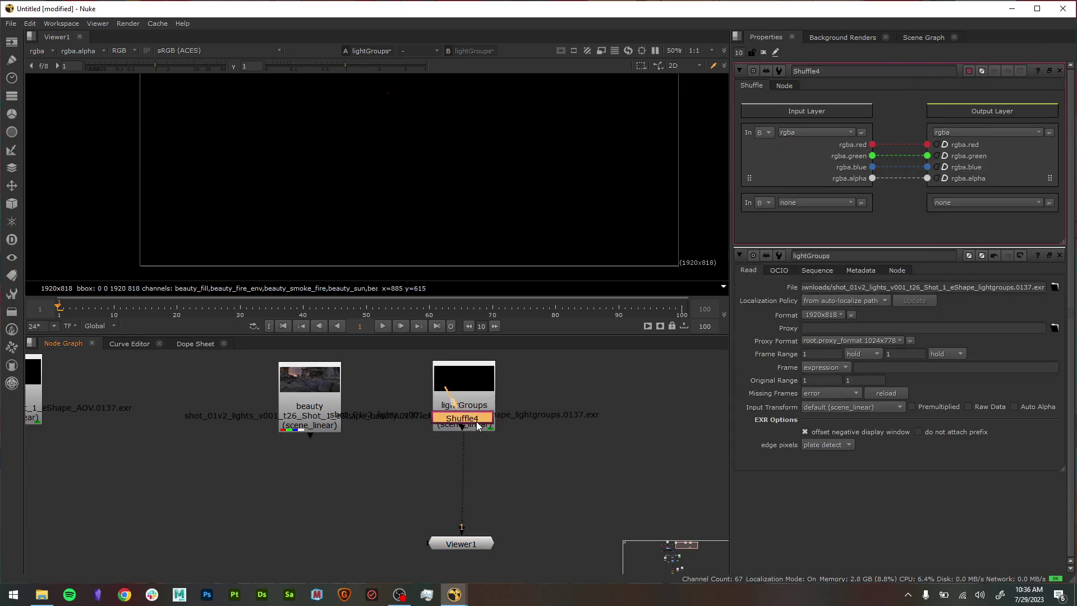
left_click_drag(477, 422, 480, 476)
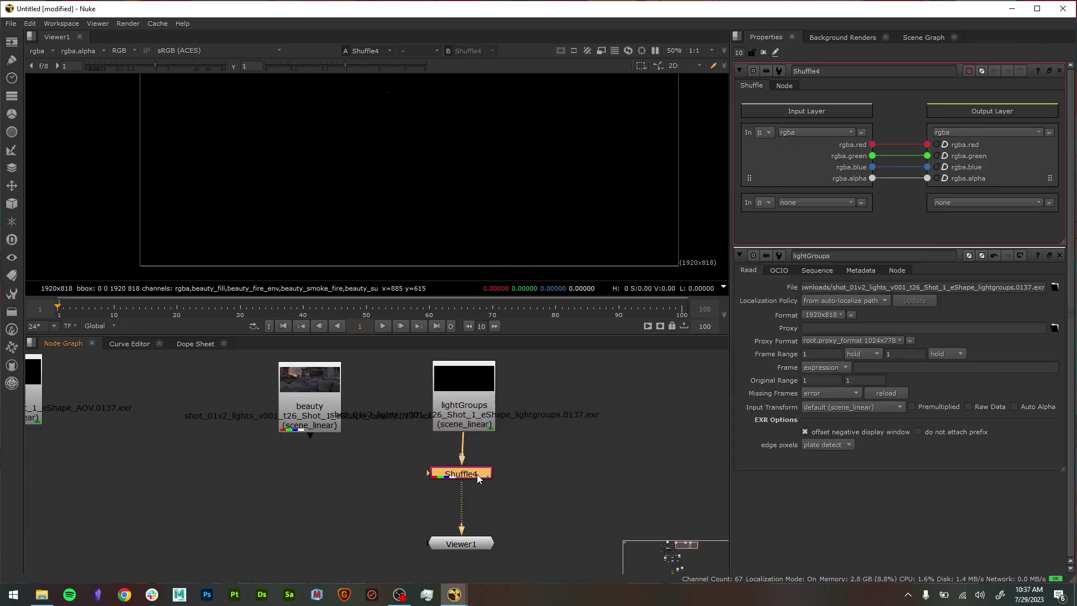
left_click_drag(435, 378, 450, 392)
left_click_drag(461, 459, 457, 418)
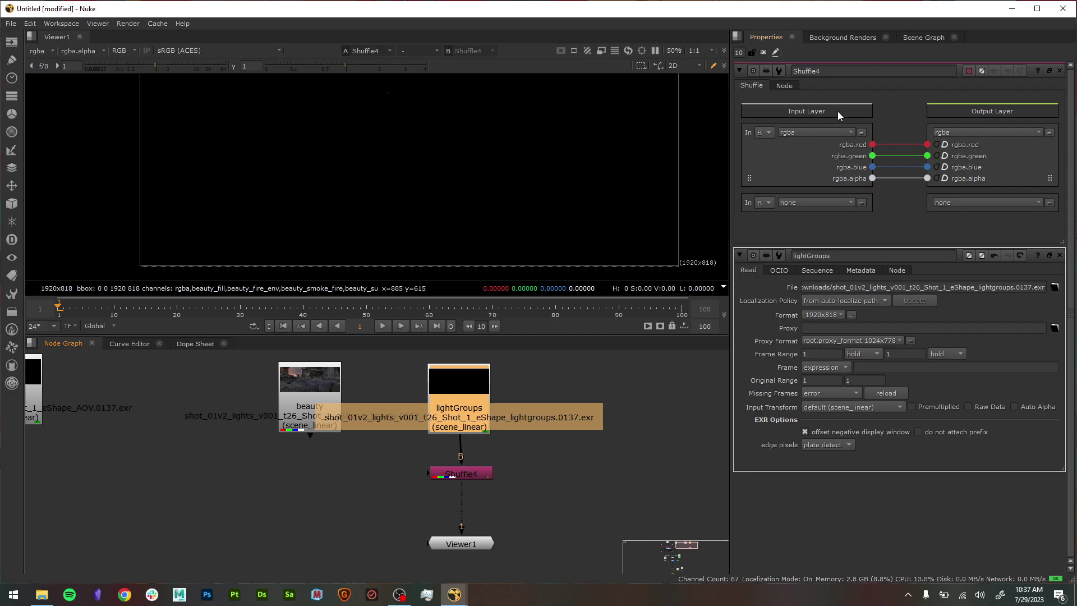
- Bring up the properties of lightGroups and of the Shuffle node, and move Viewer1 up directly beneath the Shuffle
double_click(446, 396)
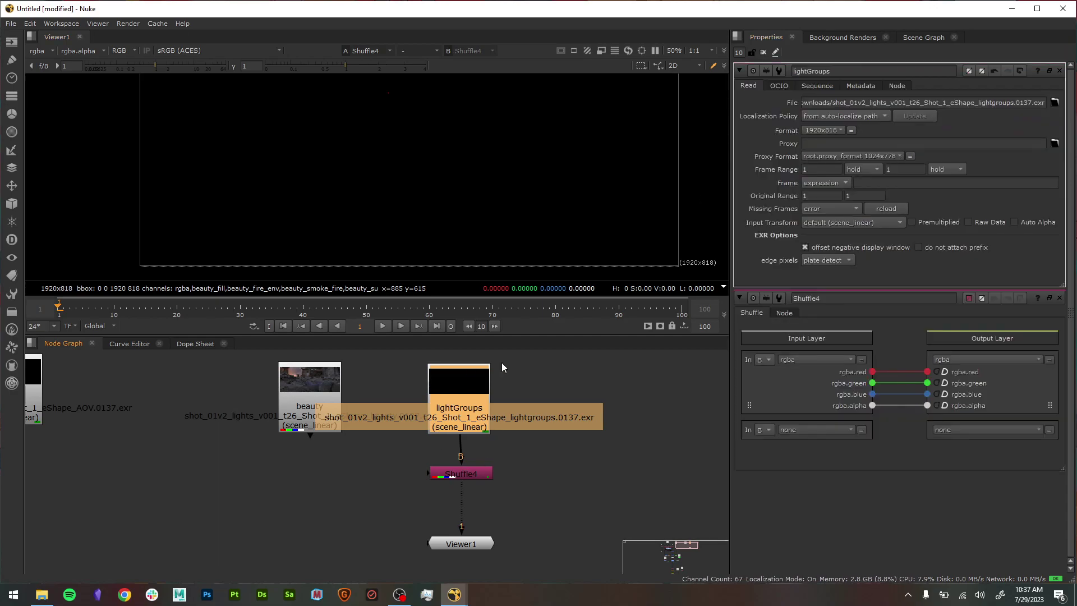
double_click(471, 472)
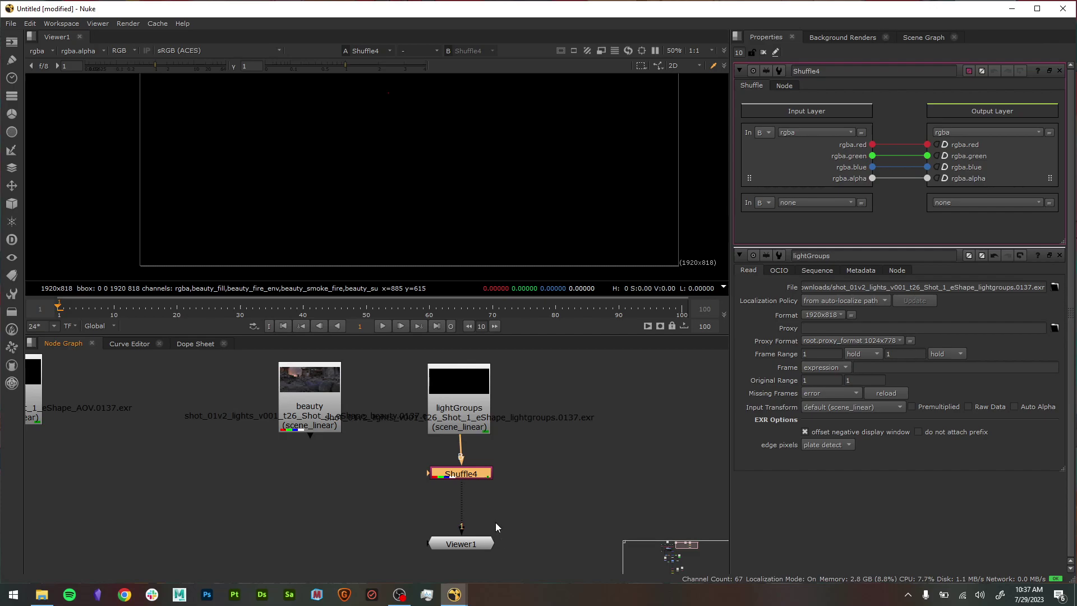
scroll(499, 524, "up", 2)
middle_click_drag(520, 509, 540, 548)
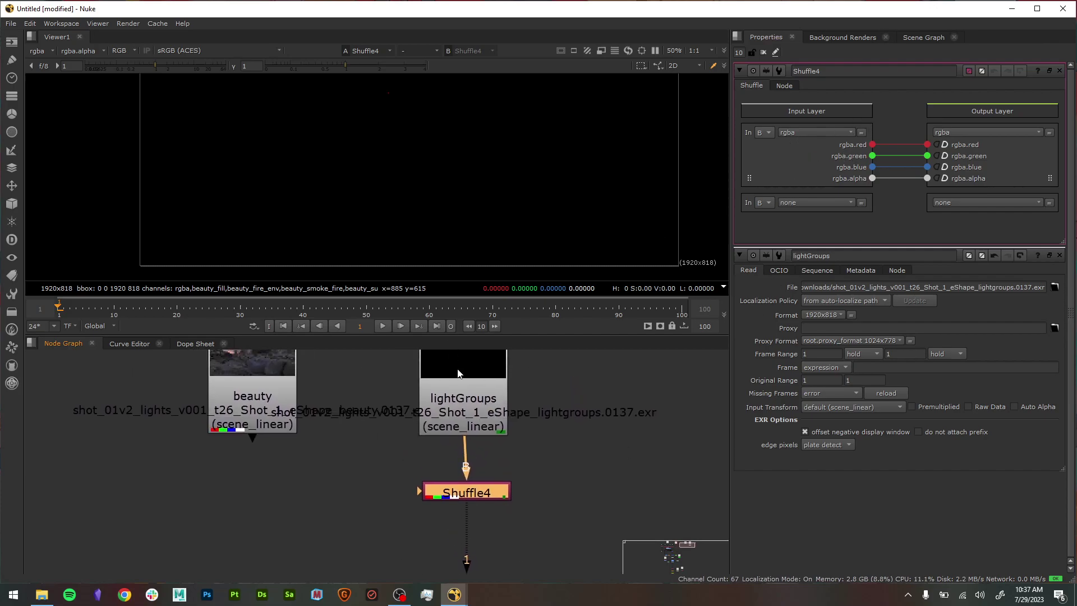
middle_click_drag(472, 502, 518, 386)
left_click_drag(485, 494, 490, 443)
middle_click_drag(493, 411, 562, 536)
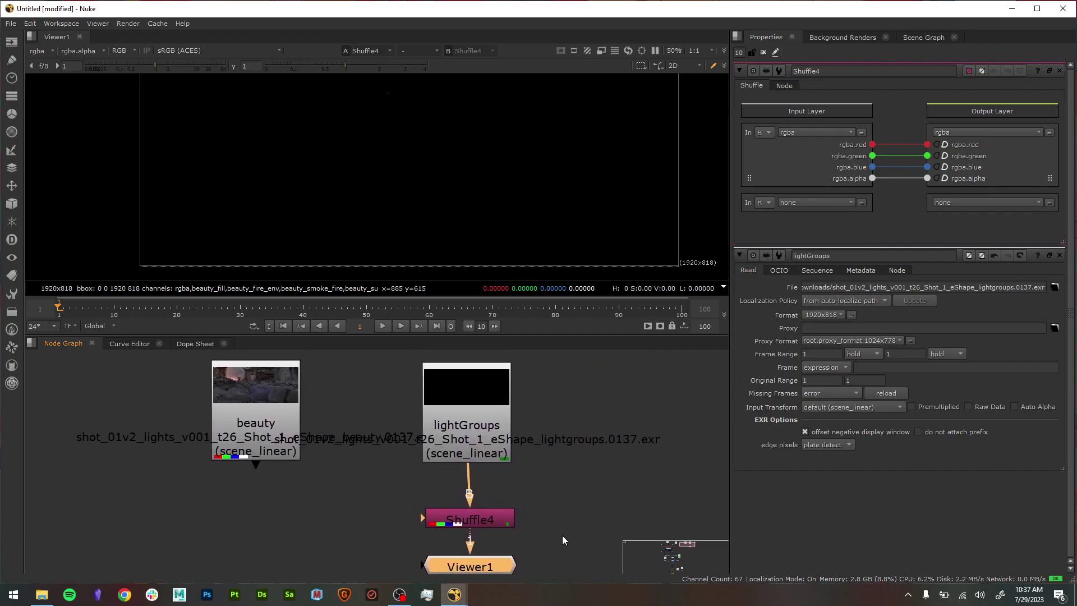
- Set the Shuffle node's input layer to beauty_sun, feeding the rgba output
left_click(833, 132)
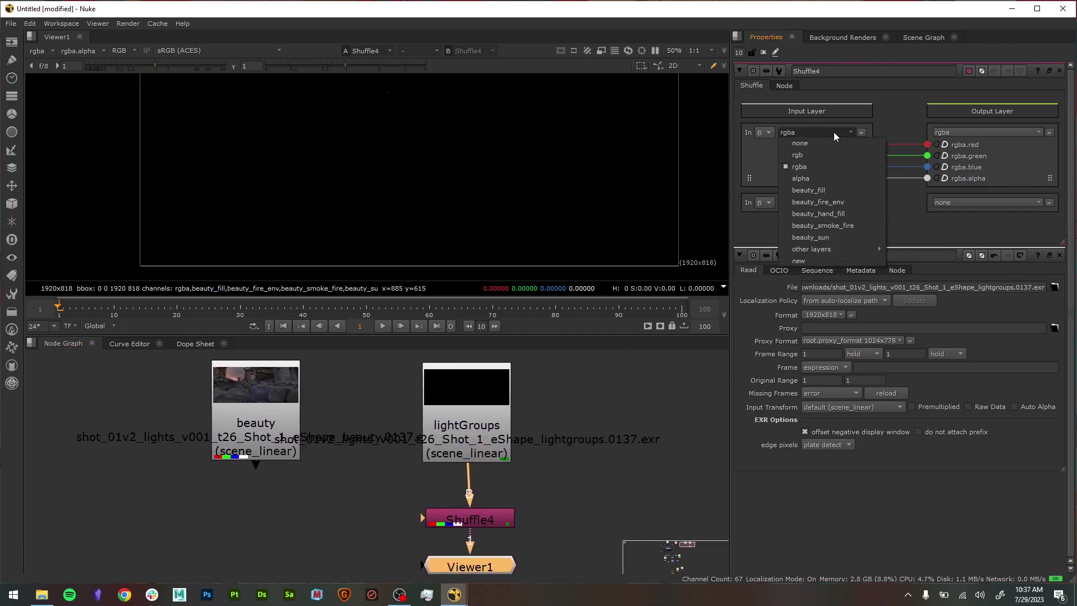
left_click(849, 238)
middle_click_drag(541, 495, 544, 453)
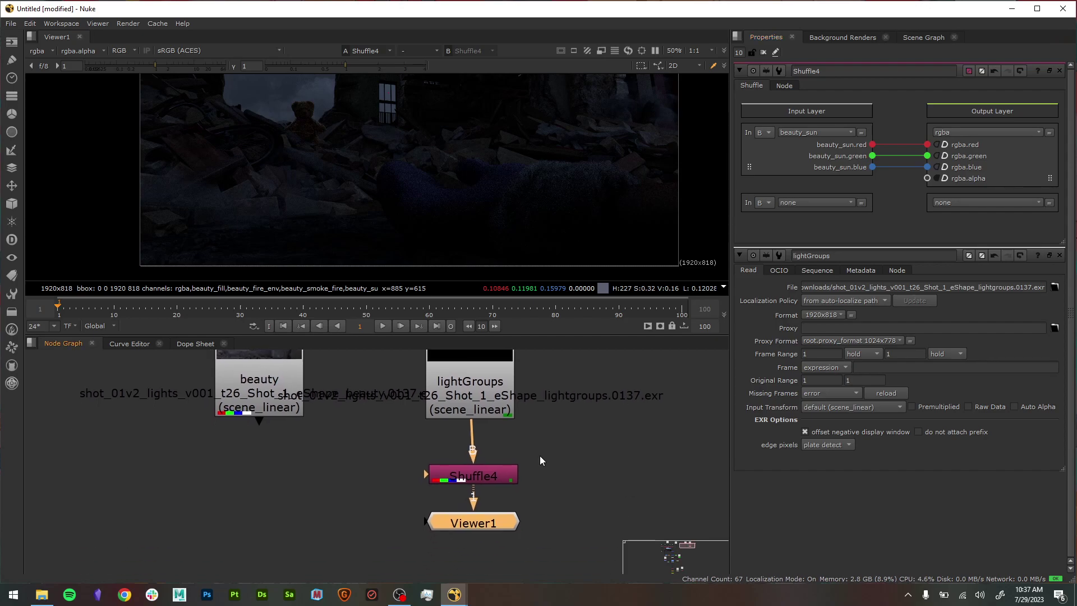
- Space out the node chain by moving Viewer1 farther below the Shuffle node and lightGroups slightly higher
left_click_drag(499, 527, 529, 550)
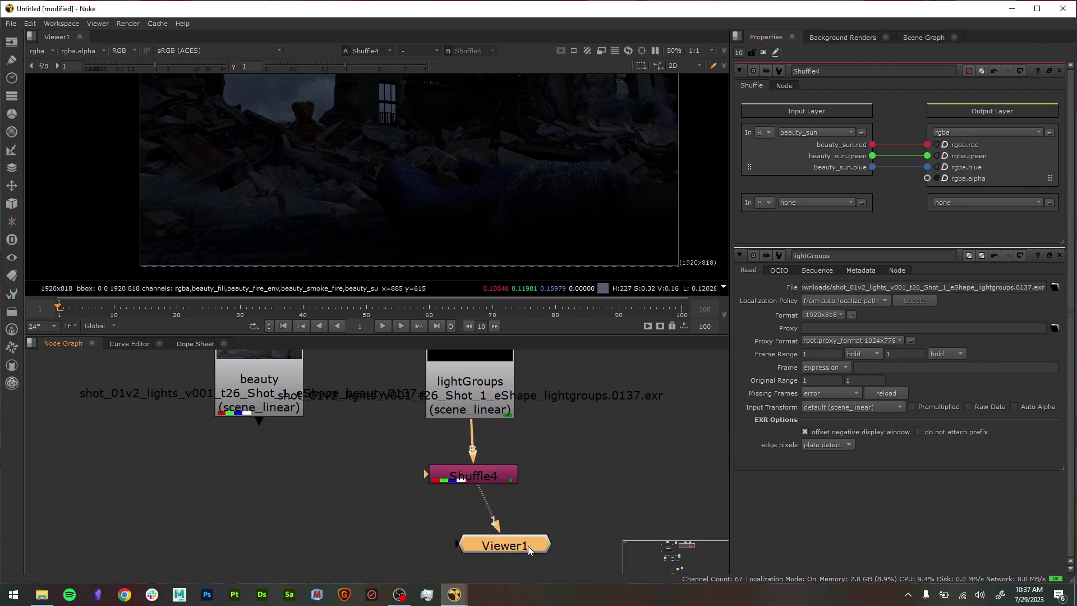
middle_click_drag(562, 457, 573, 488)
middle_click_drag(574, 437, 608, 477)
scroll(403, 120, "down", 1)
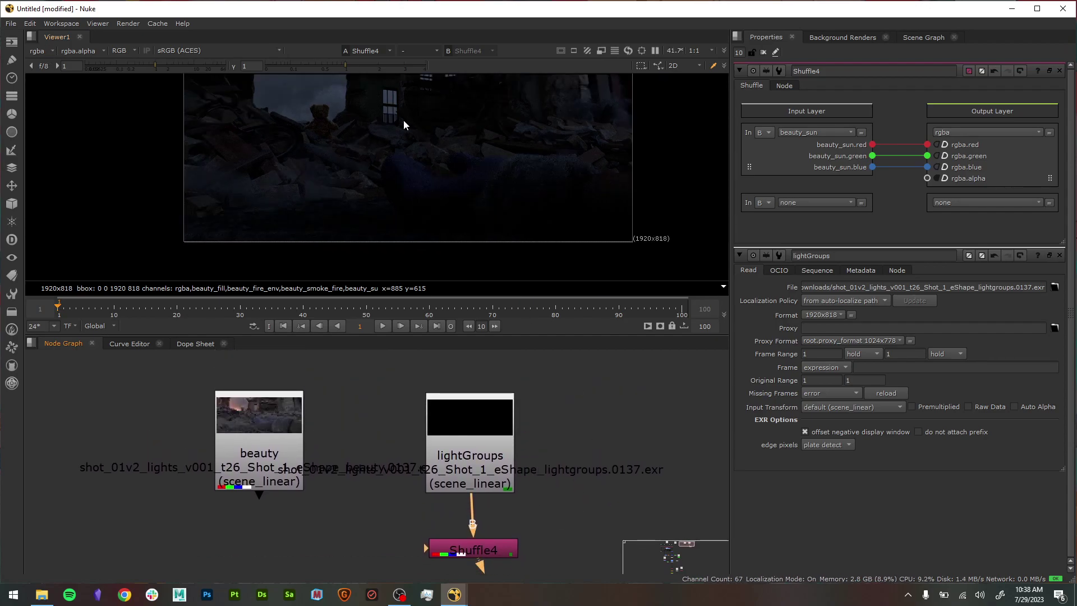
middle_click_drag(437, 132, 475, 172)
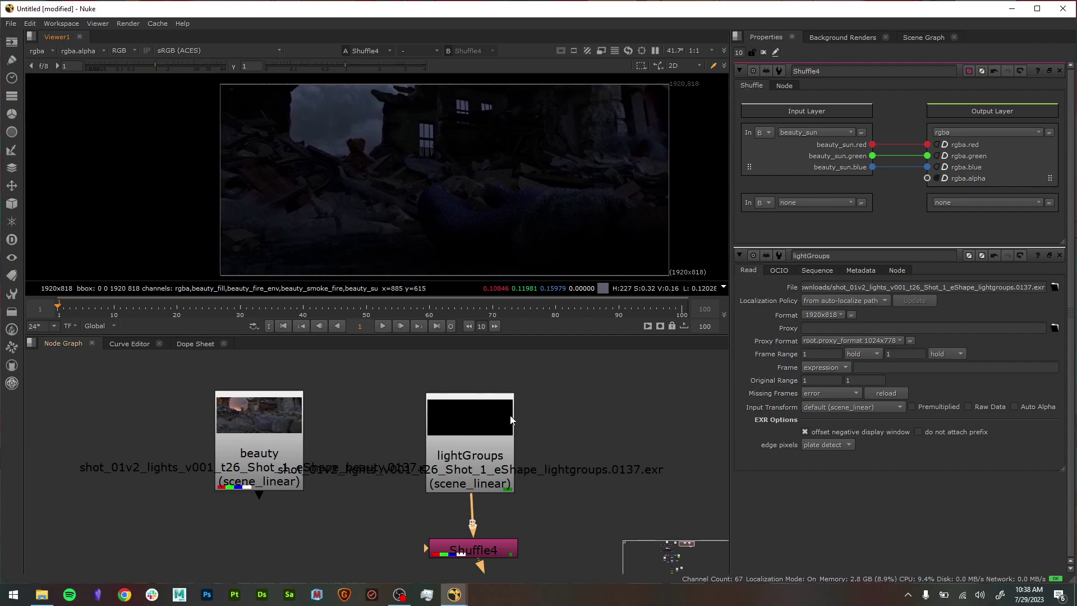
left_click_drag(462, 472, 487, 462)
middle_click_drag(557, 539, 562, 507)
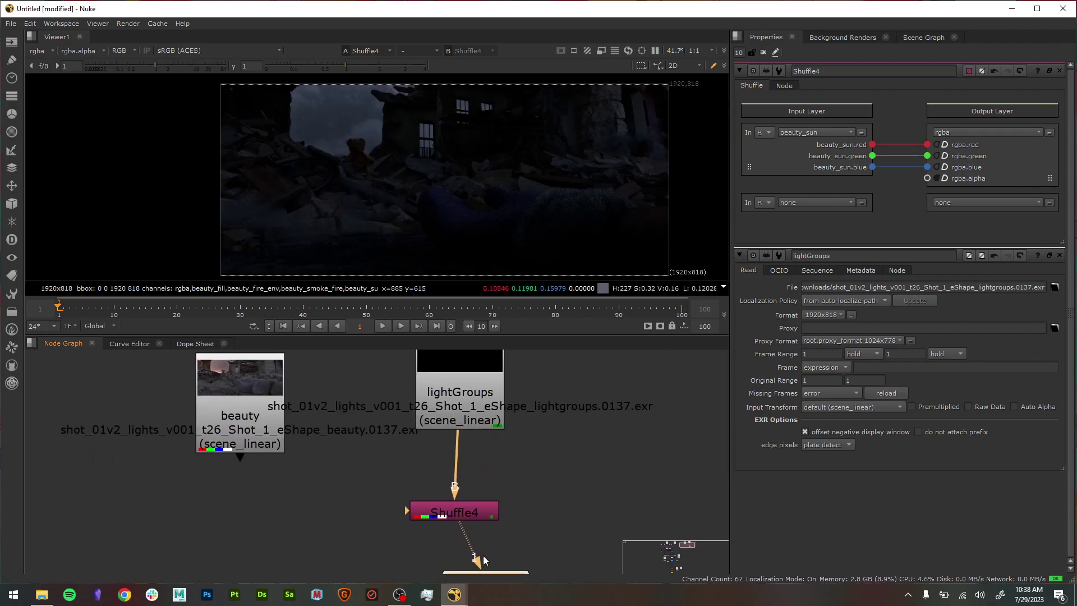
- Shift lightGroups to the right and add a second Shuffle node beside Shuffle4
left_click_drag(474, 403, 539, 415)
middle_click_drag(541, 540, 522, 480)
left_click(537, 552)
left_click(546, 469)
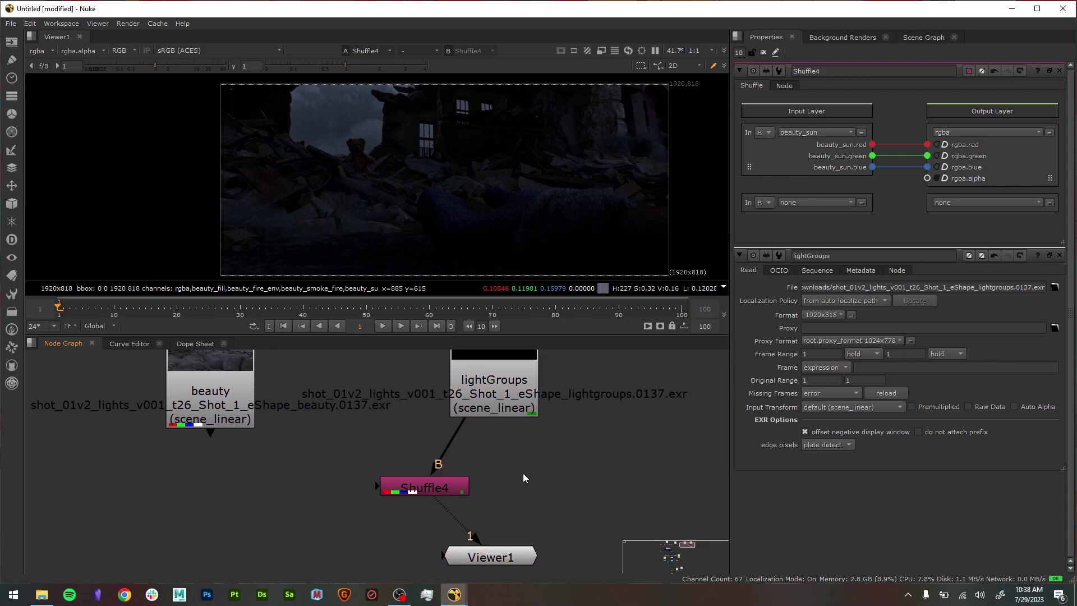
key("Tab")
type("shu")
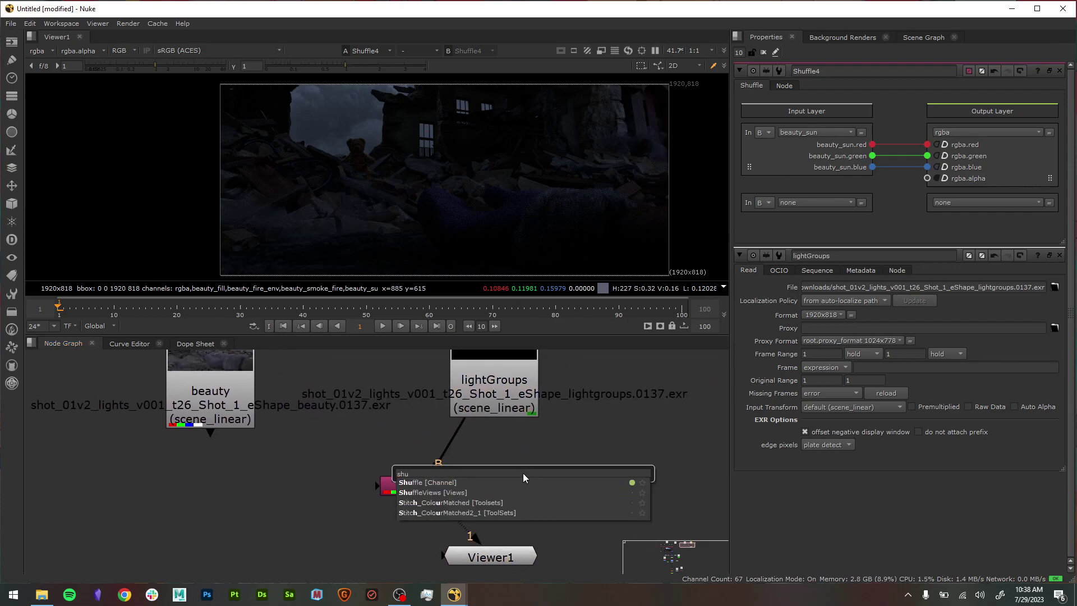
key("Down")
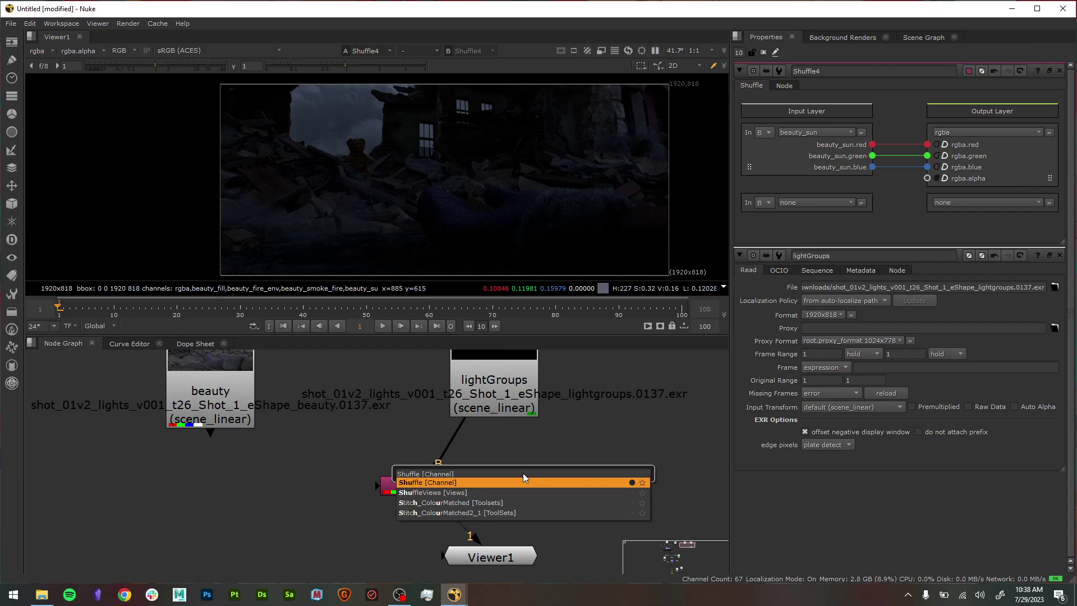
key("Return")
- Connect the new Shuffle's B input to lightGroups and centre lightGroups above the two Shuffle nodes
left_click_drag(523, 473, 540, 488)
left_click_drag(522, 447, 505, 409)
left_click_drag(537, 489, 532, 485)
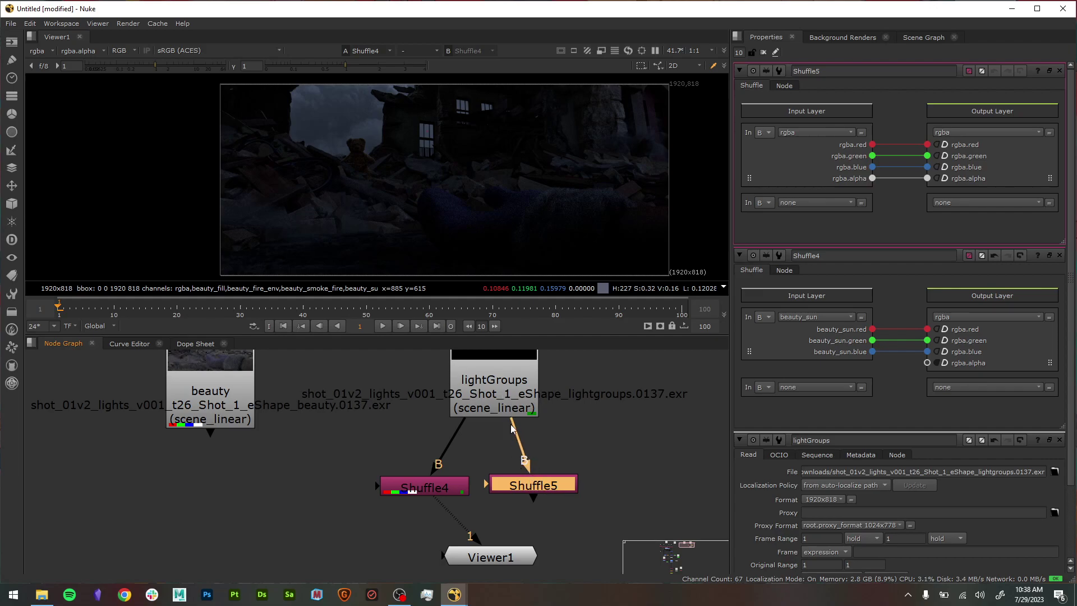
left_click(503, 389)
left_click_drag(502, 389, 484, 422)
- Show Shuffle5 in Viewer1 and set its input layer to beauty_fire_env
left_click(546, 487)
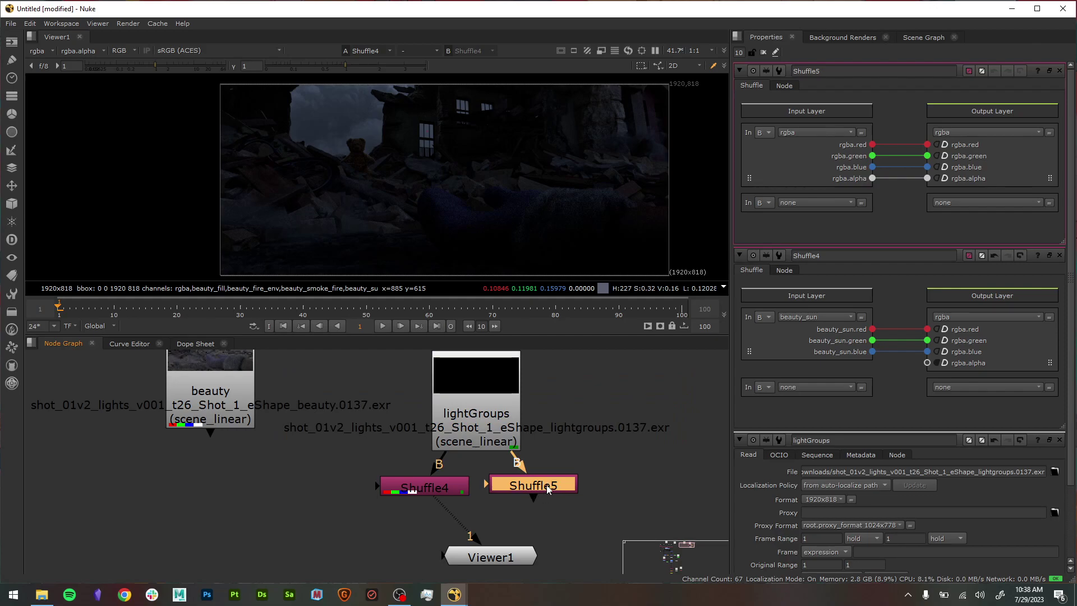
key("1")
left_click(808, 134)
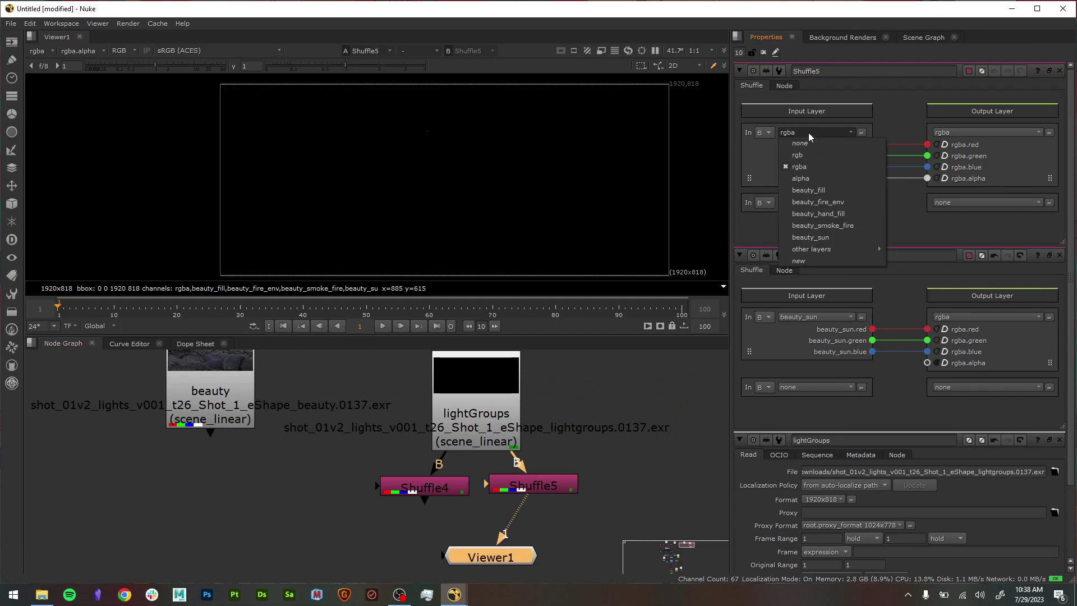
left_click(843, 203)
scroll(257, 132, "up", 1)
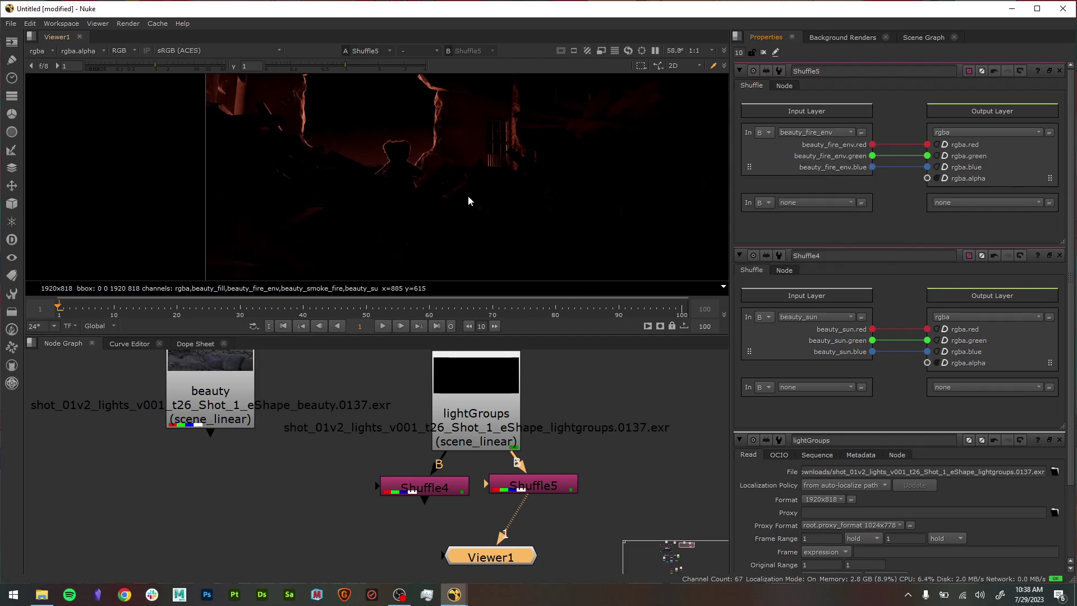
scroll(460, 169, "down", 1)
- Move Viewer1 farther down and connect Shuffle4 to viewer input 1 and Shuffle5 to viewer input 2
left_click(481, 422)
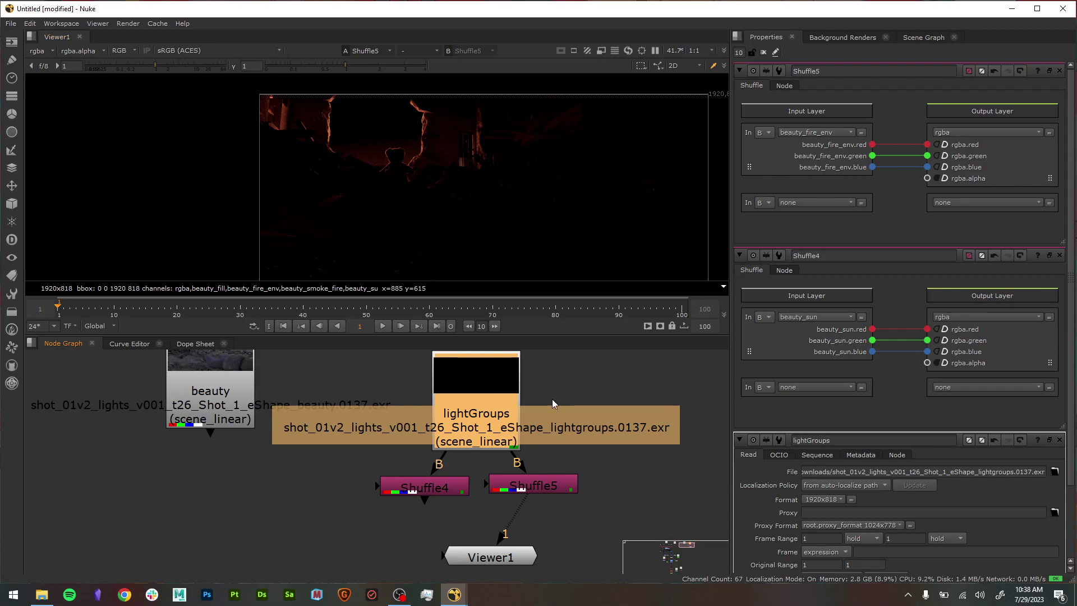
left_click(516, 556)
middle_click_drag(570, 523, 540, 475)
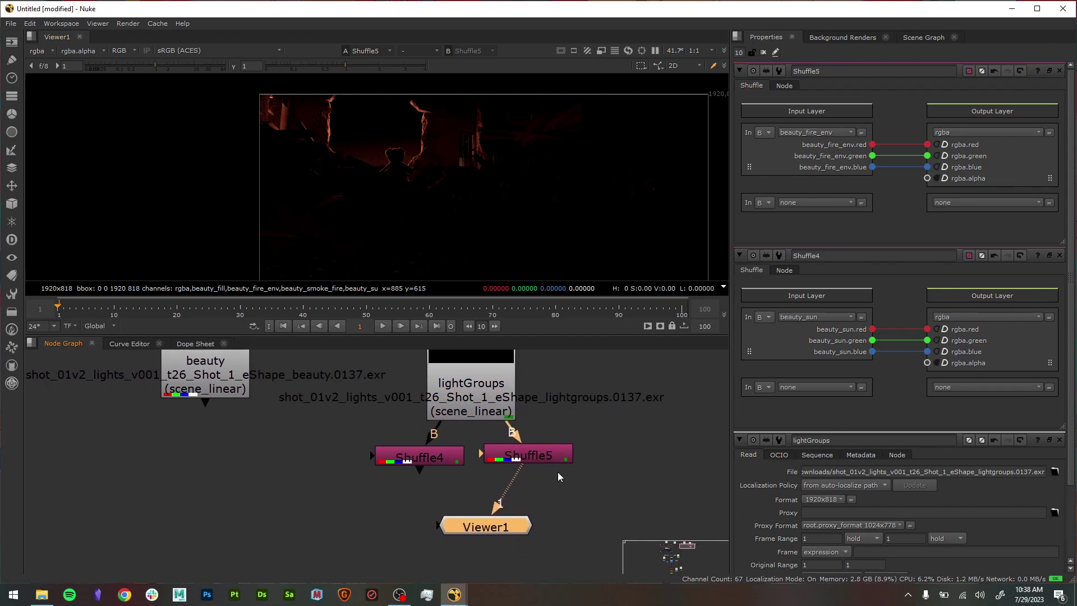
left_click_drag(451, 529, 465, 577)
left_click(427, 459)
key("1")
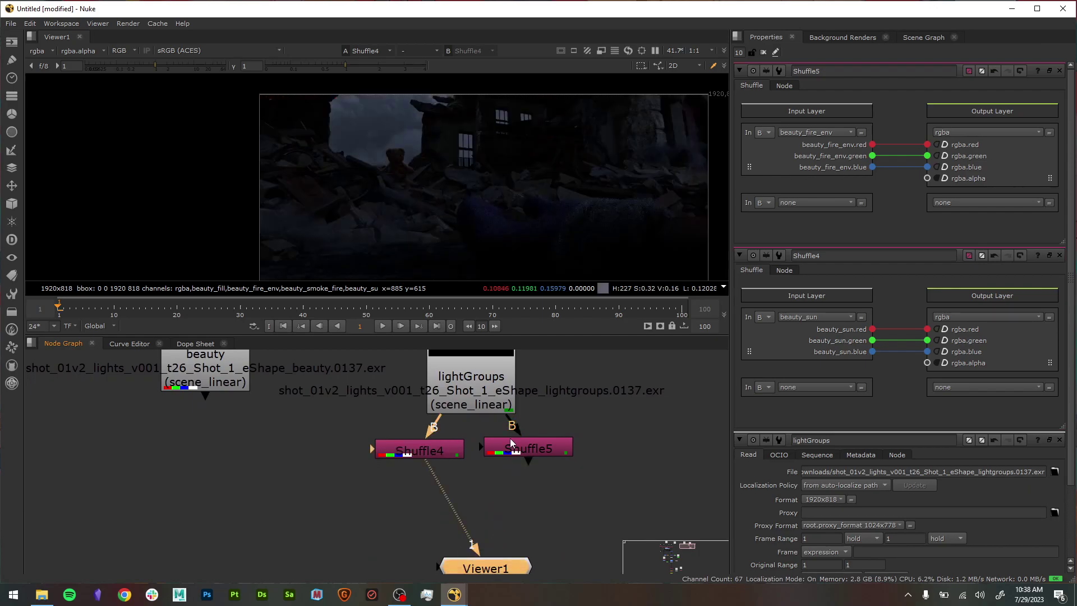
left_click(552, 452)
key("2")
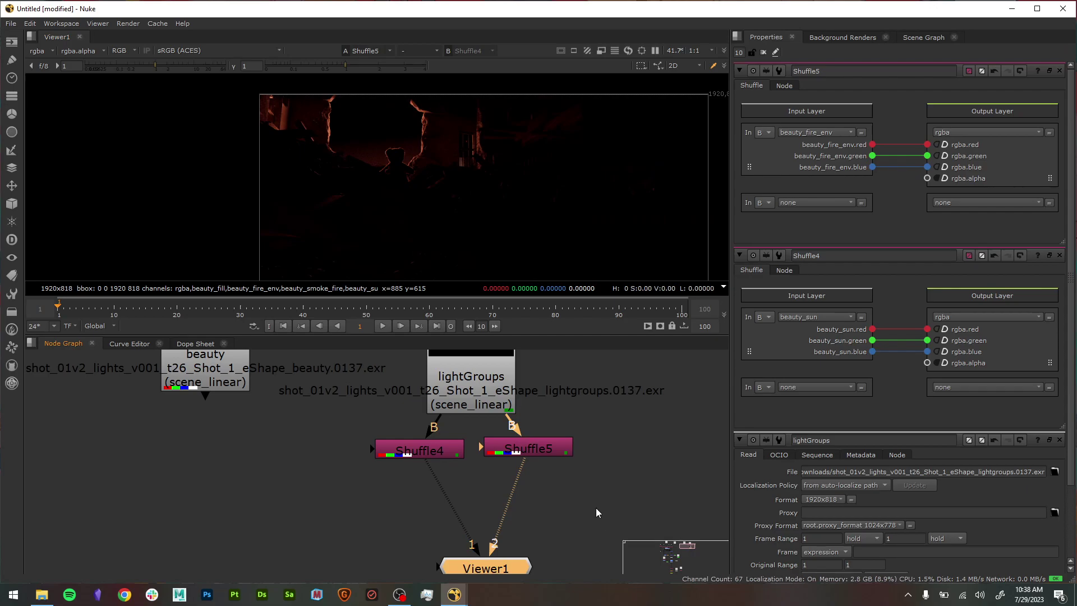
- Compare the beauty_sun and beauty_fire_env light groups by alternating between viewer inputs 1 and 2
key("1")
key("2")
key("1")
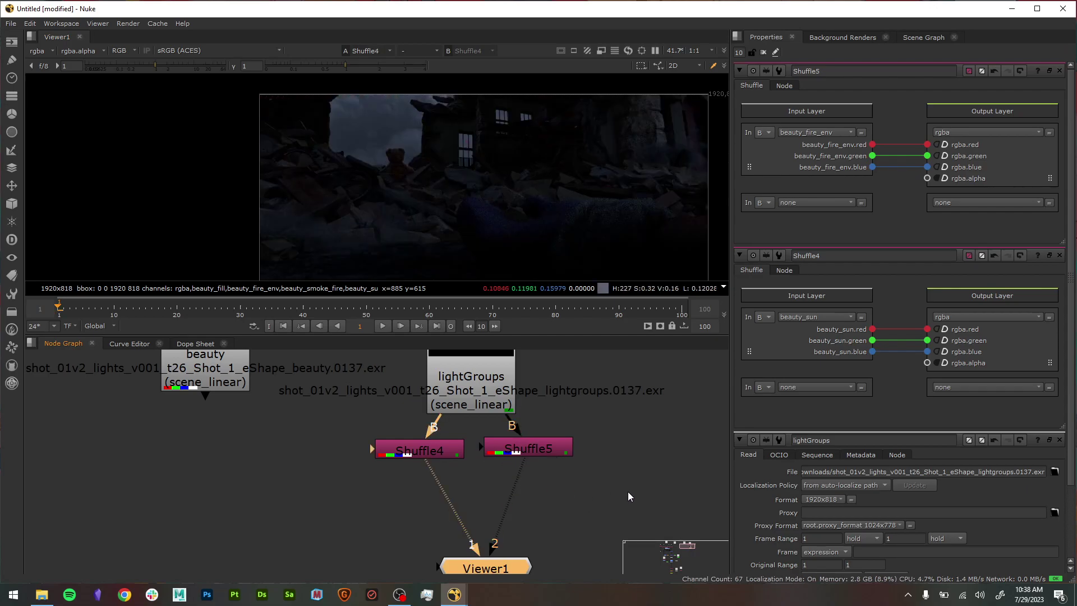
key("2")
key("1")
key("2")
key("1")
key("2")
key("1")
key("2")
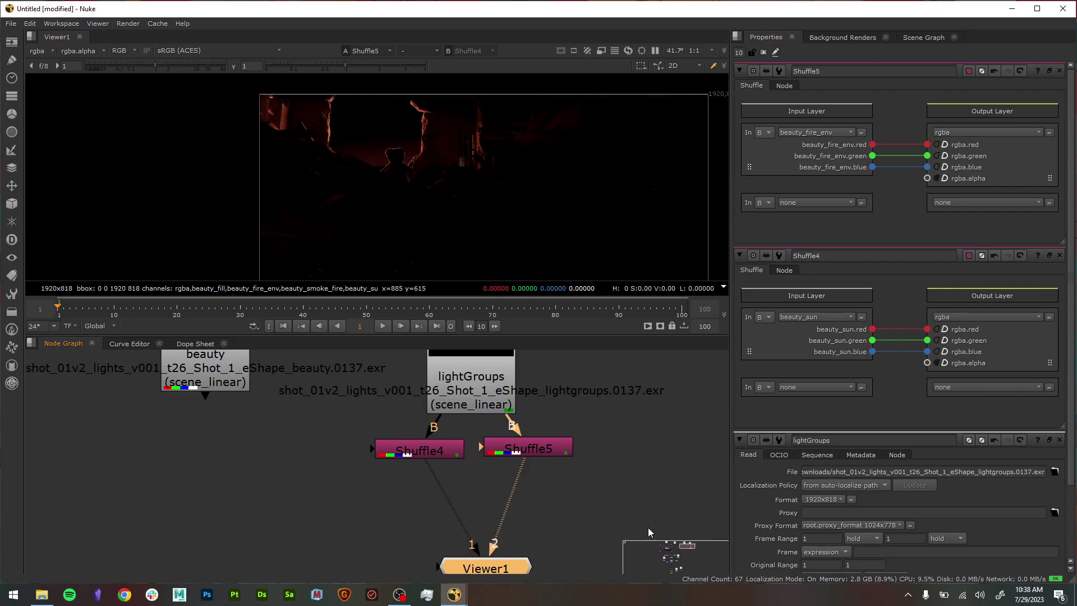
key("1")
key("2")
key("1")
key("2")
key("1")
middle_click_drag(577, 523, 588, 498)
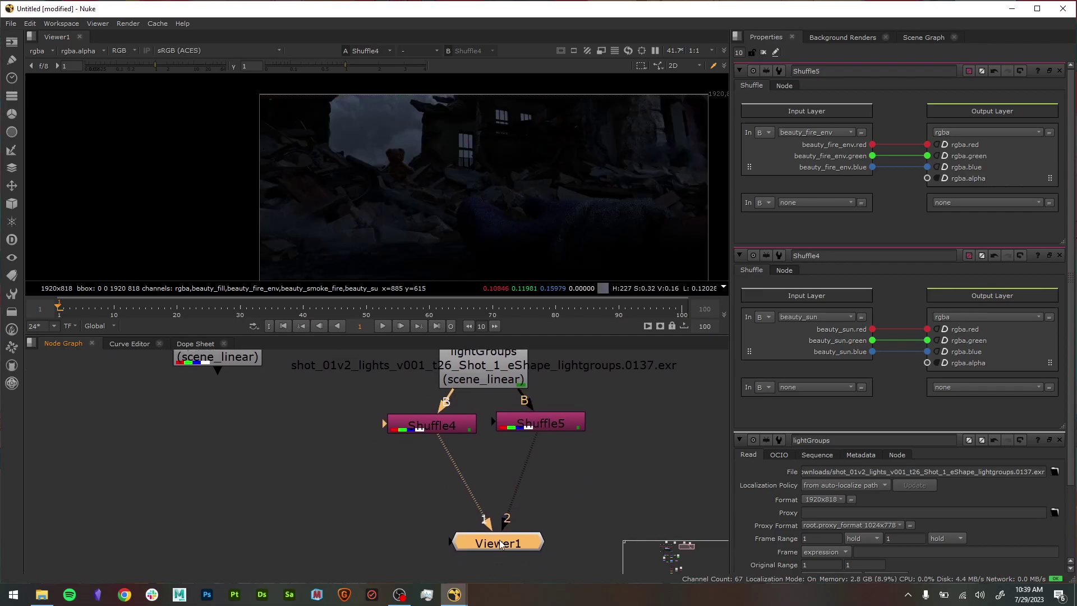
- View the full beauty render, followed by the individual outputs of Shuffle4 and Shuffle5
left_click(582, 446)
key("Tab")
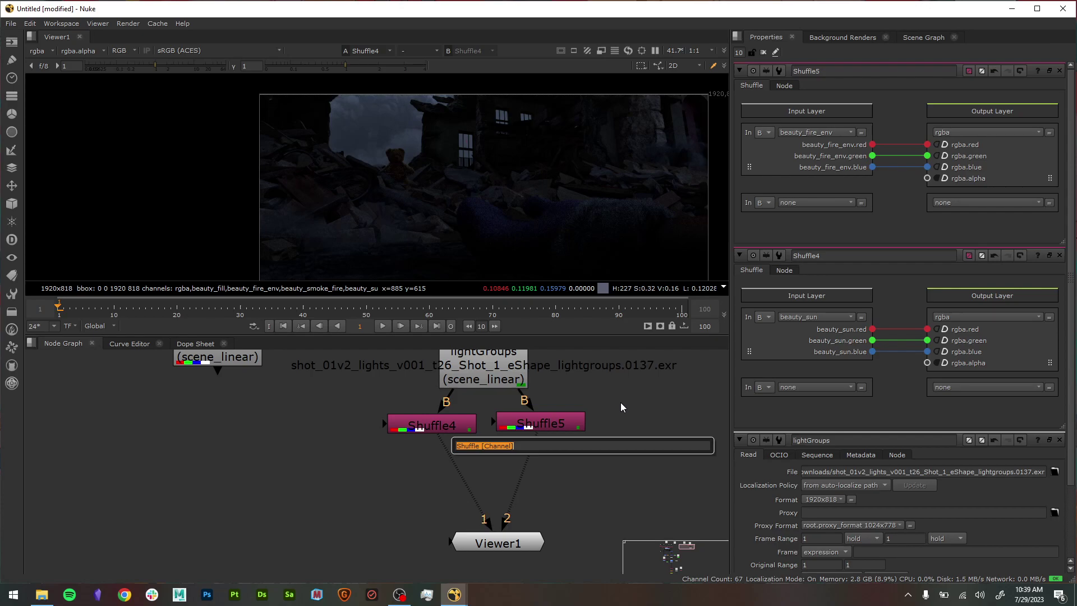
left_click(250, 361)
key("1")
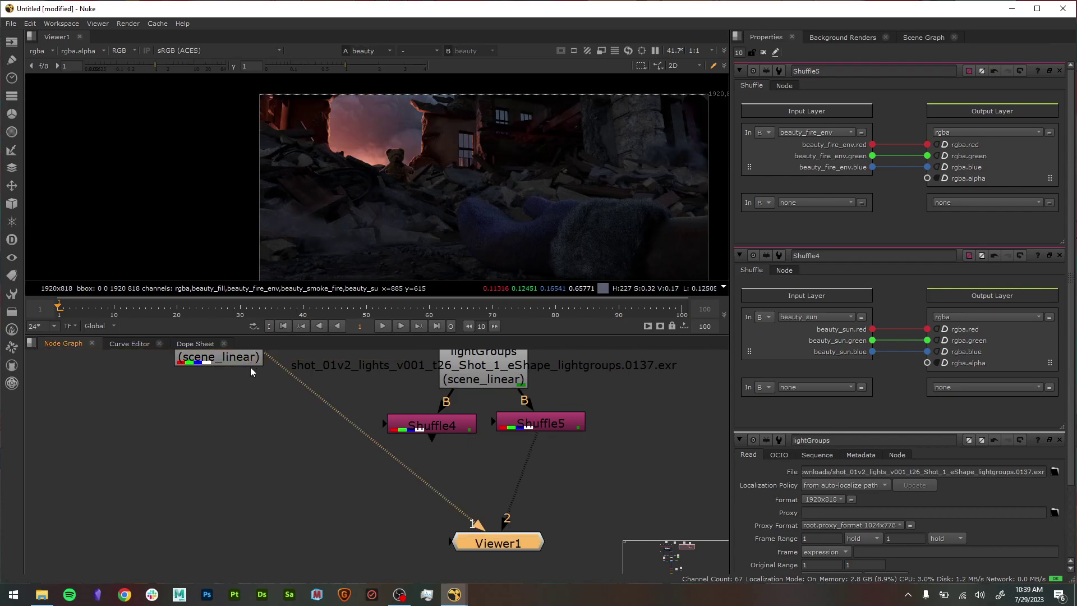
left_click(466, 429)
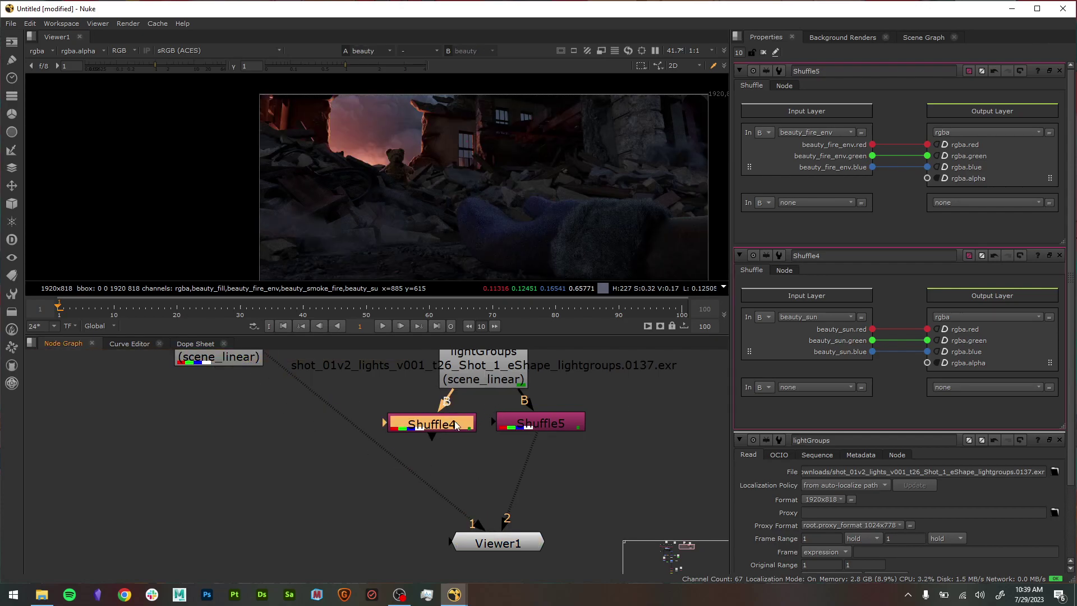
key("1")
left_click(502, 422)
key("1")
left_click(471, 422)
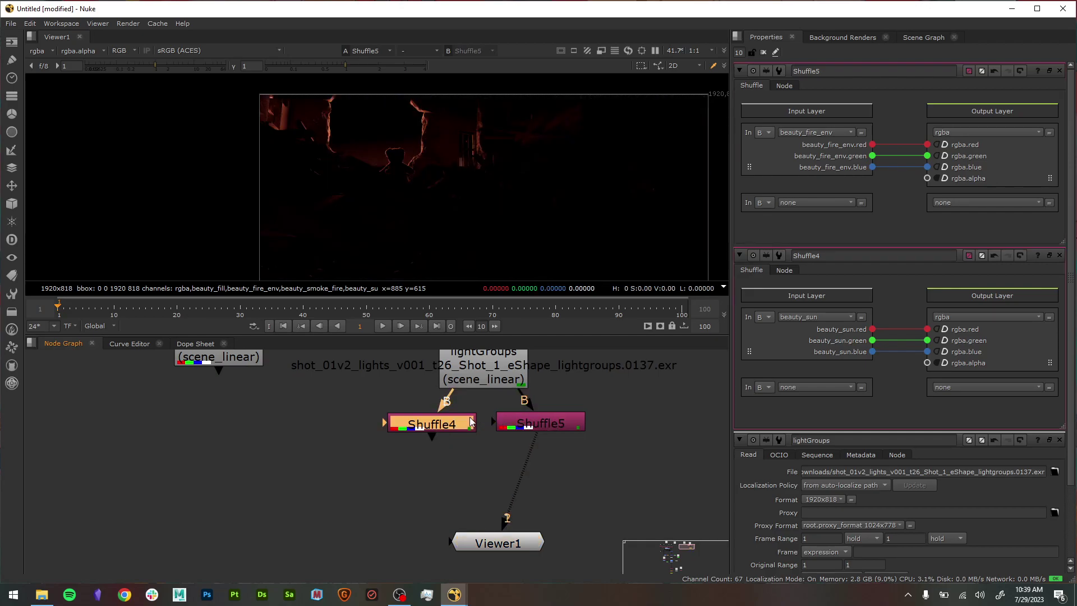
key("1")
- Add a Merge node below Shuffle4 and Shuffle5
left_click(542, 423)
left_click(482, 458)
key("Tab")
type("merge")
key("Return")
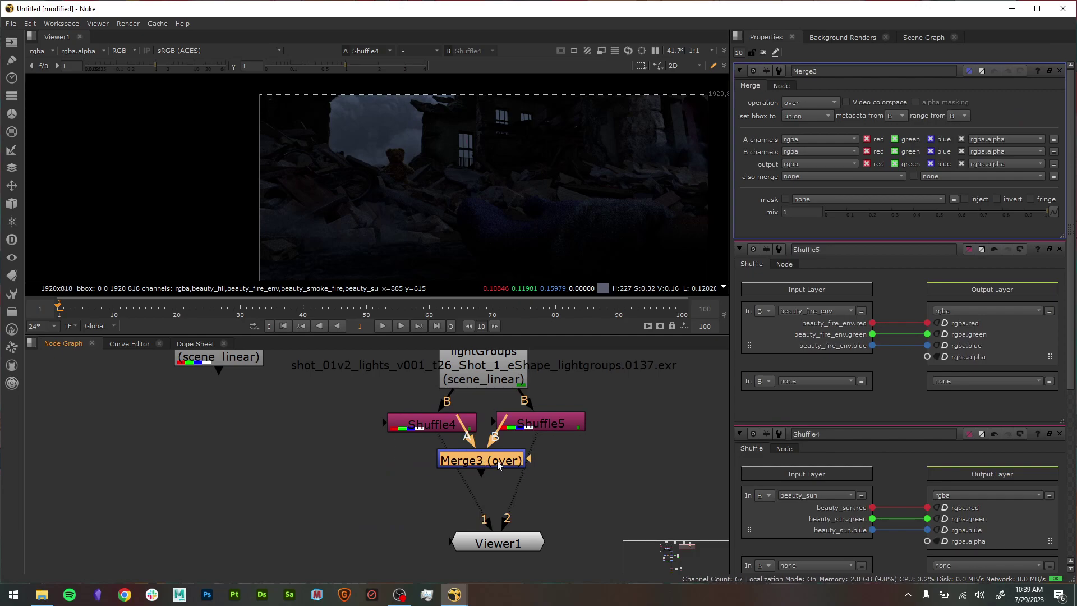
scroll(538, 527, "down", 2)
scroll(577, 477, "up", 1)
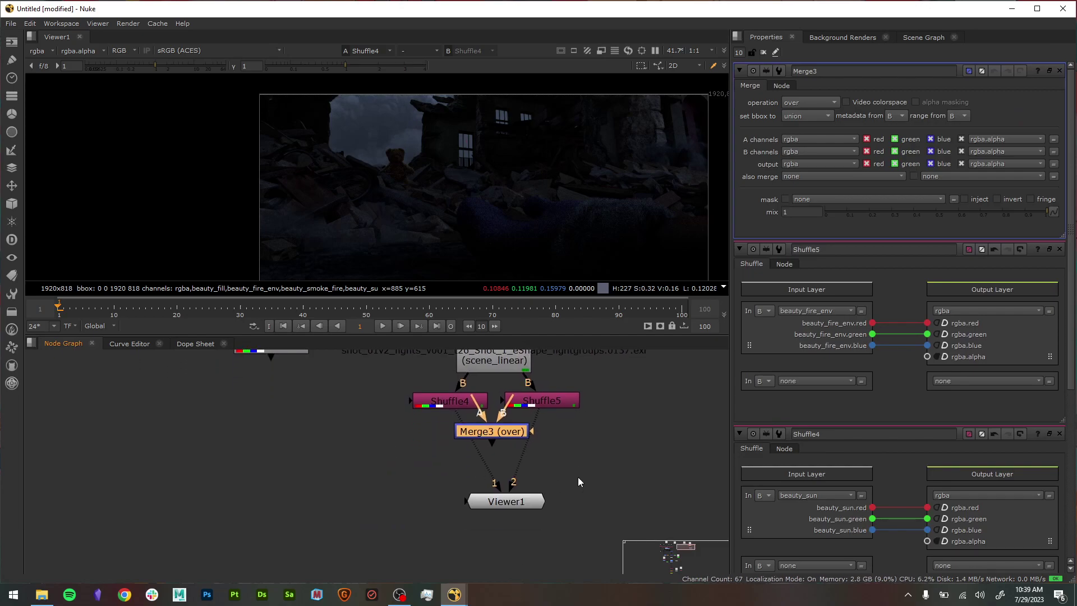
- Rearrange the node tree so the Merge sits well below the two Shuffle nodes, with Viewer1 beneath it
left_click(518, 541)
left_click_drag(518, 542, 513, 552)
left_click_drag(415, 369, 627, 429)
left_click_drag(503, 365, 505, 411)
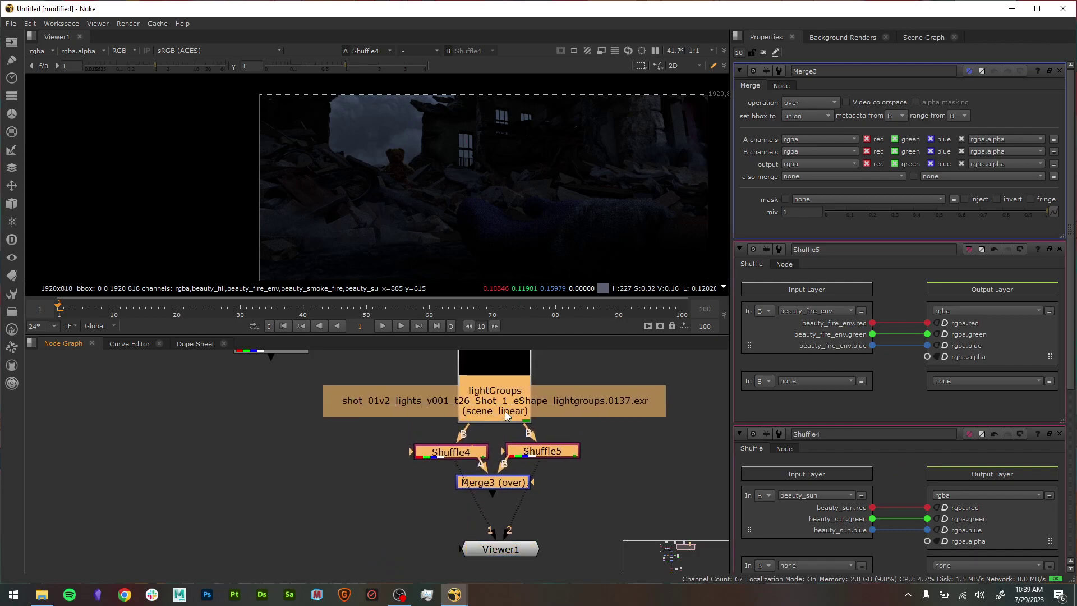
left_click(602, 504)
middle_click_drag(602, 503, 563, 496)
left_click(497, 503)
left_click_drag(513, 476, 516, 502)
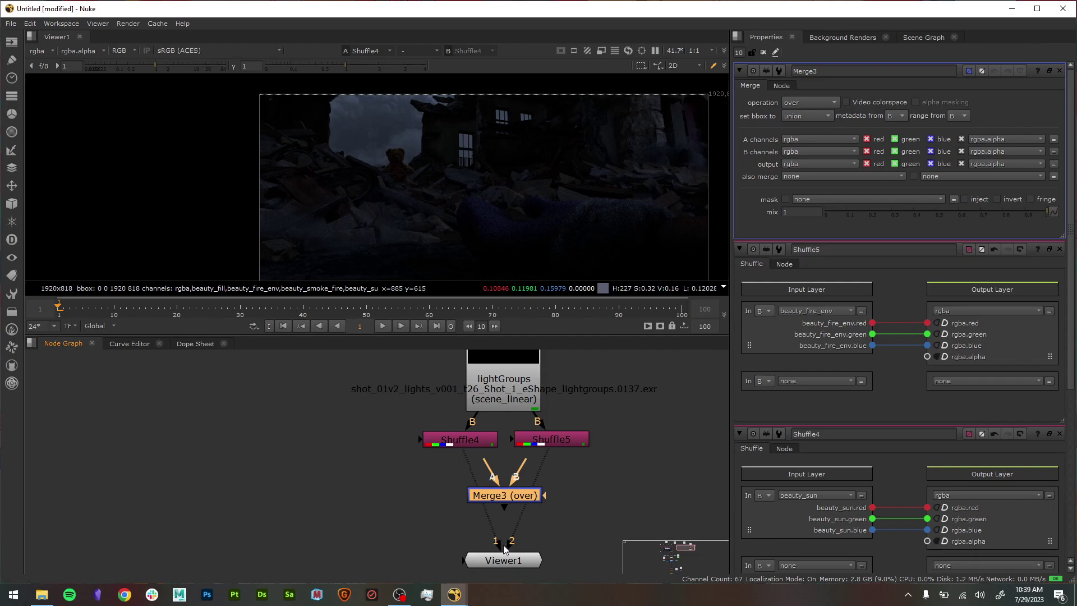
left_click_drag(522, 571, 525, 550)
- Connect the Merge's B input to Shuffle4 and A input to Shuffle5, and show the Merge on viewer input 3
left_click(519, 497)
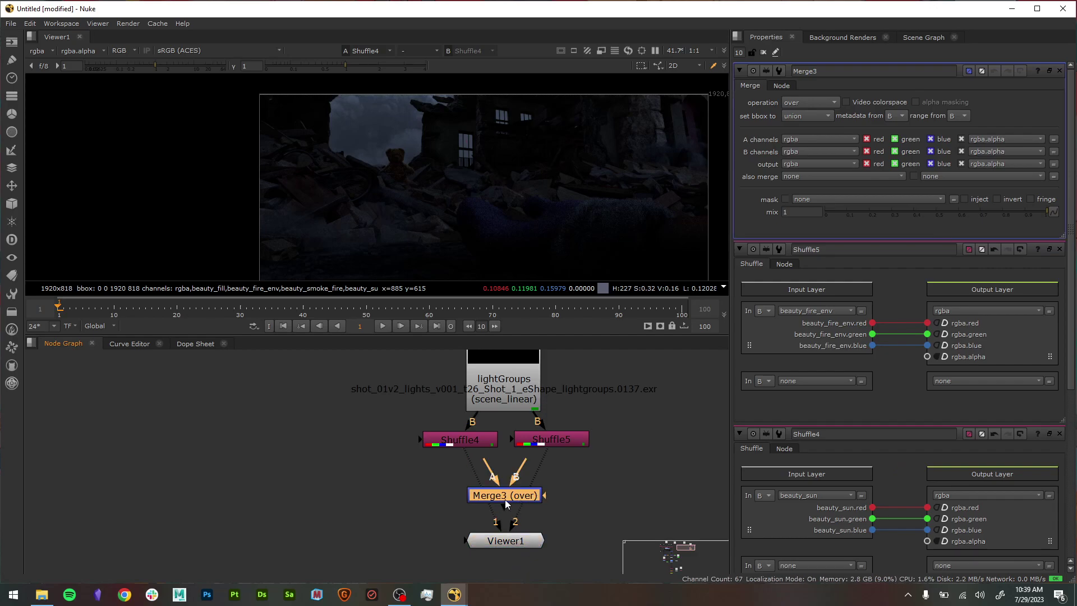
left_click_drag(463, 440, 561, 436)
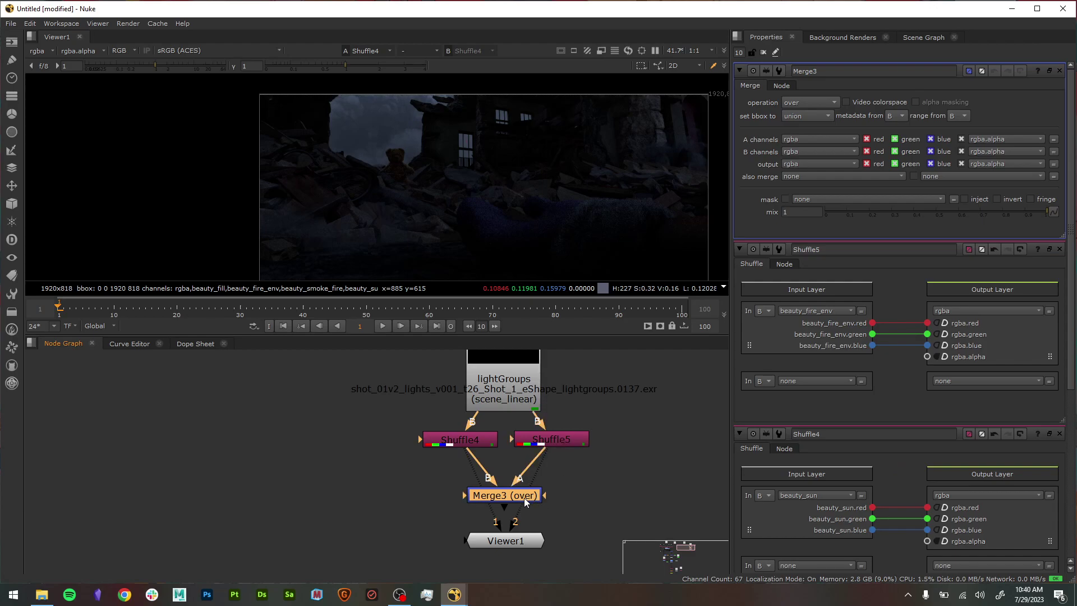
left_click(522, 543)
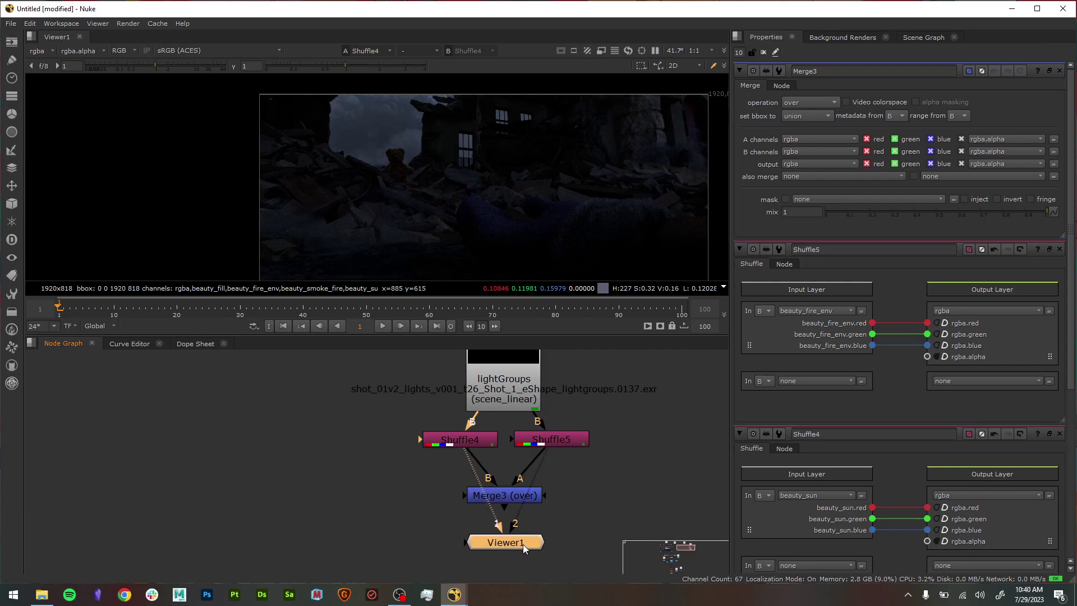
left_click_drag(523, 543, 525, 566)
left_click(520, 499)
key("3")
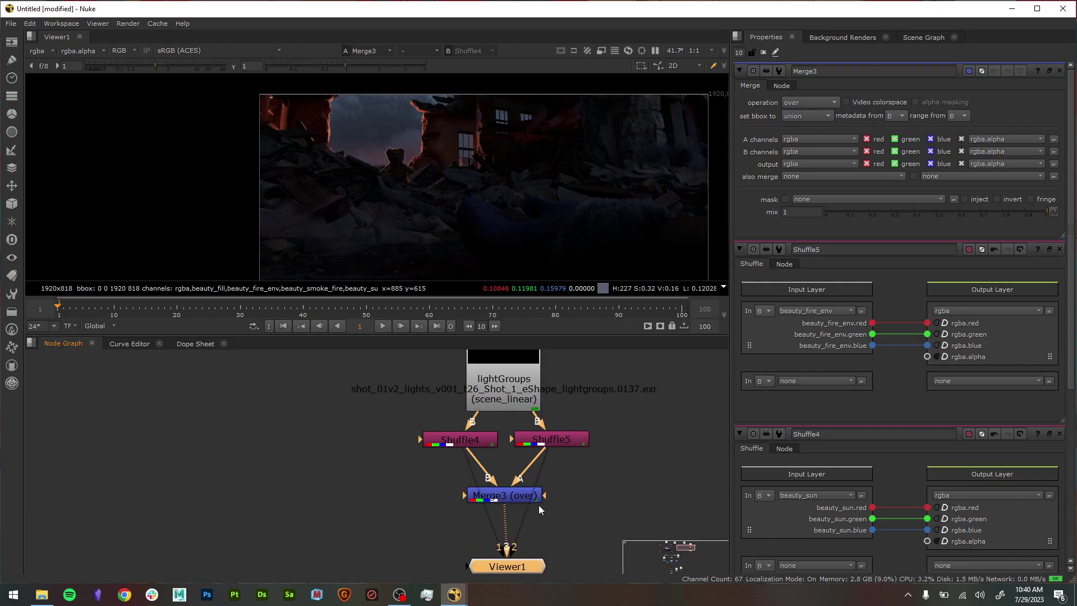
- Compare the merged result with the separate sun and fire light groups by switching between the three viewer inputs
left_click(655, 517)
key("1")
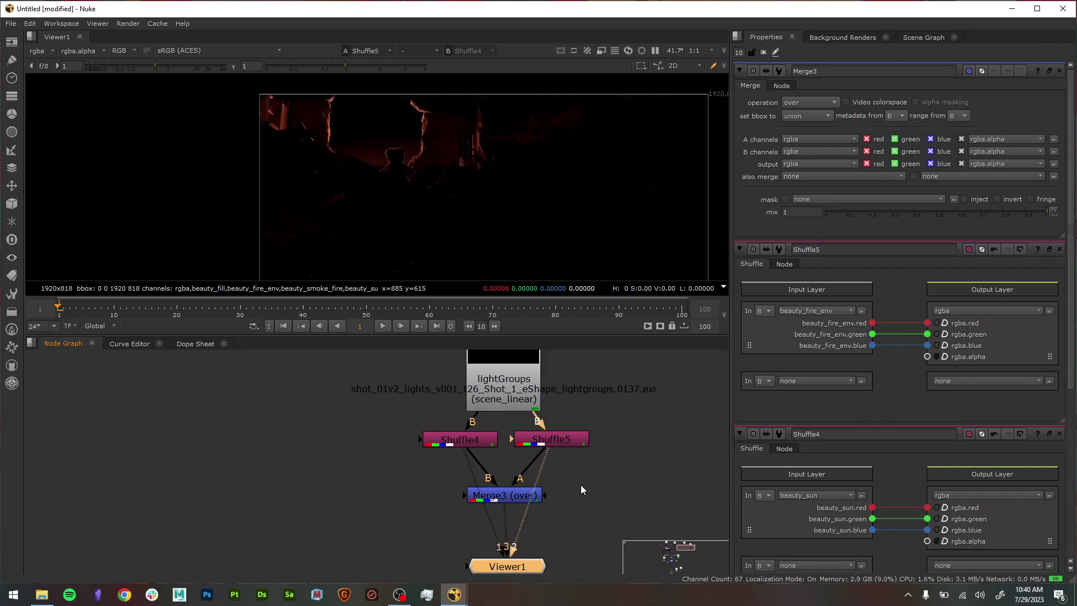
left_click(507, 495)
key("3")
key("1")
key("2")
key("3")
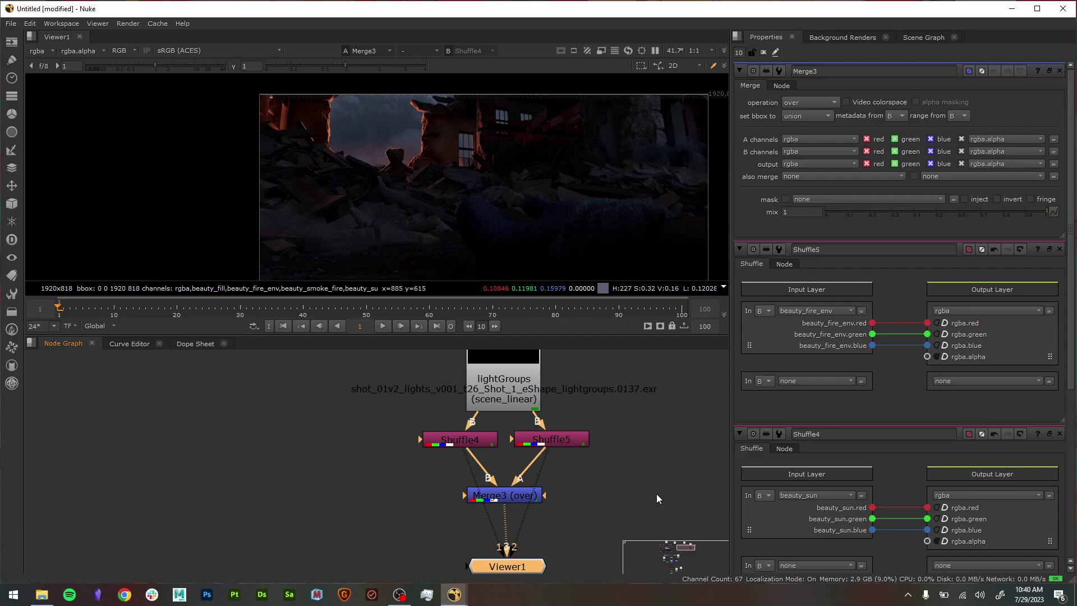
key("2")
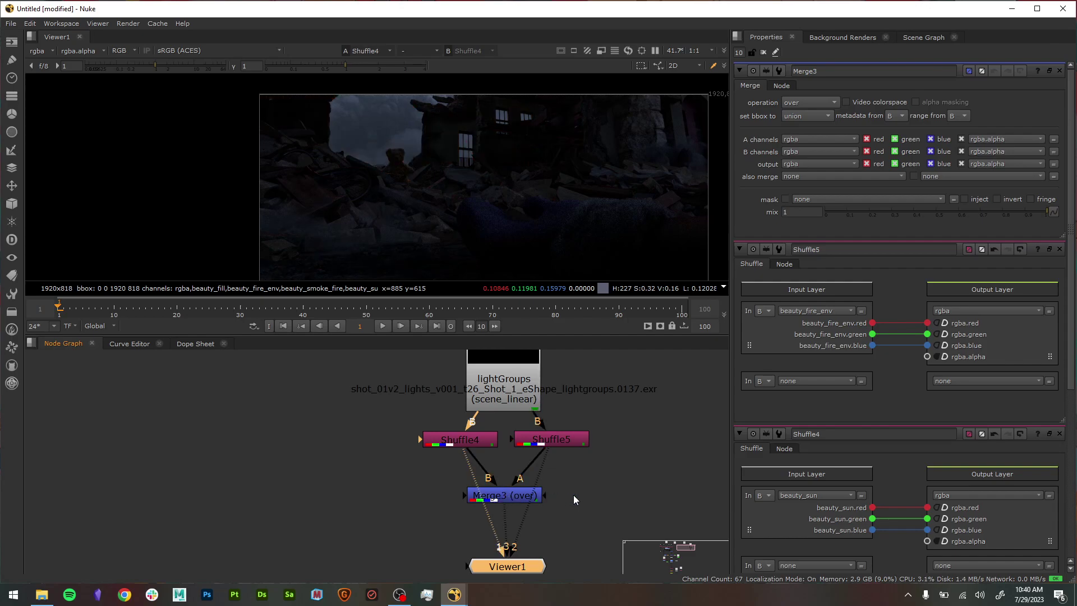
key("3")
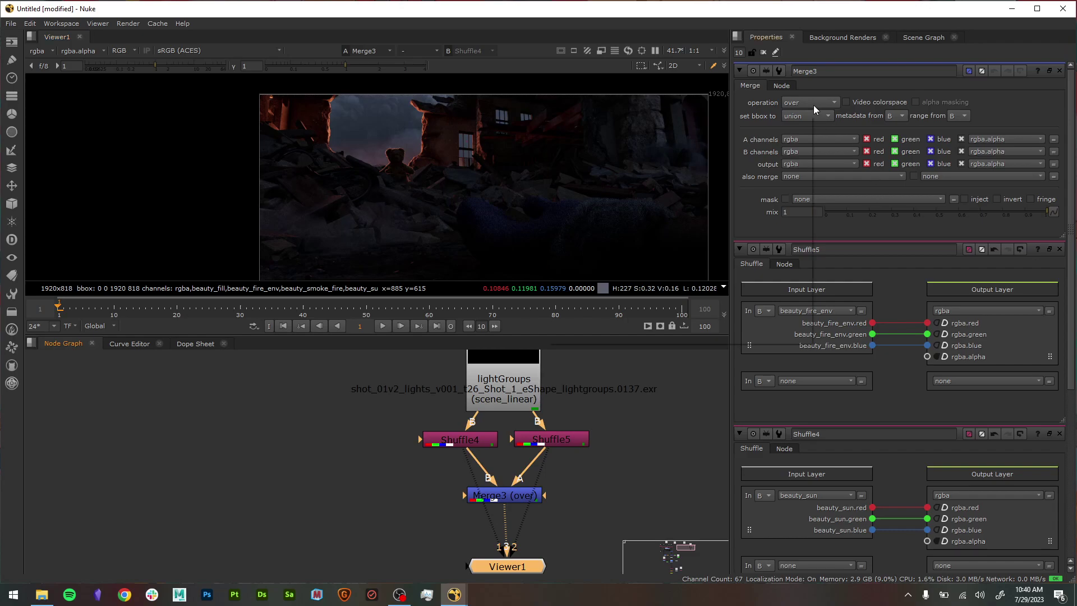
- Examine the Merge node's available operations and their formulas without choosing a different one
mouse_move(813, 105)
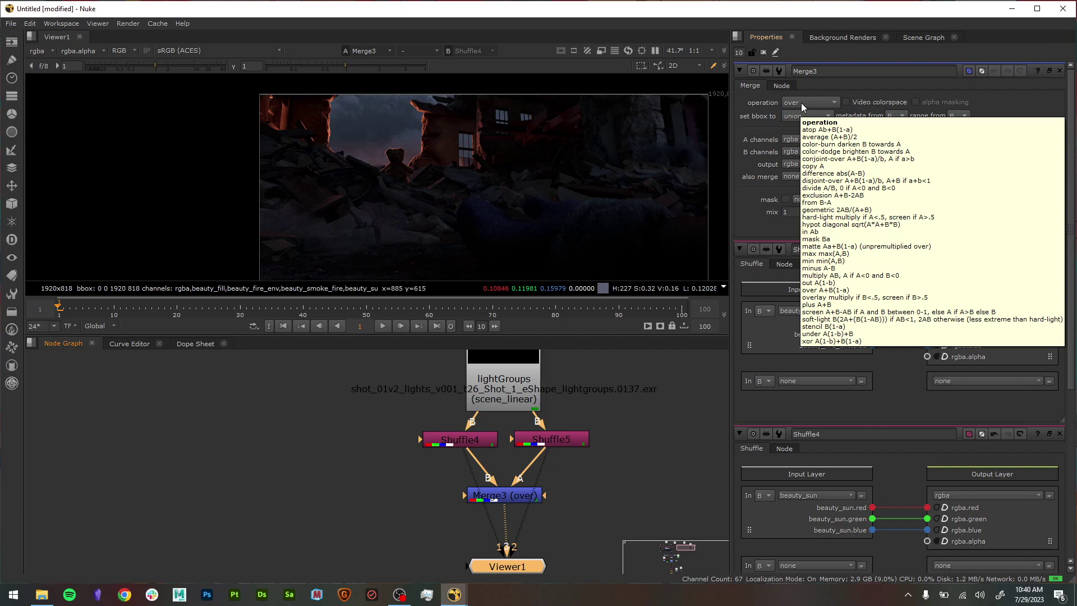
left_click_drag(545, 497, 651, 491)
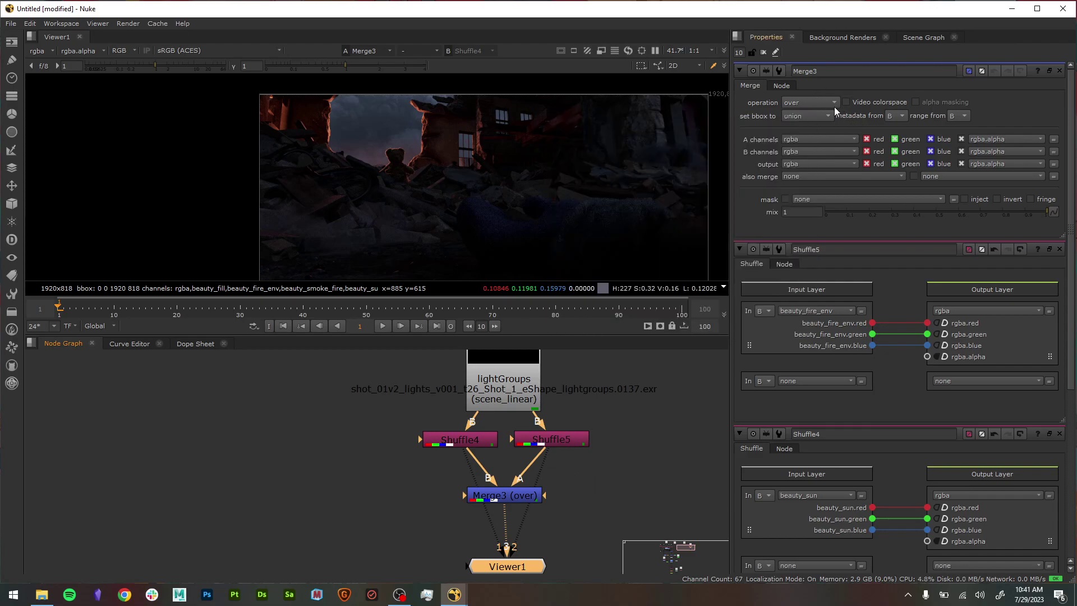
mouse_move(828, 102)
left_click(809, 101)
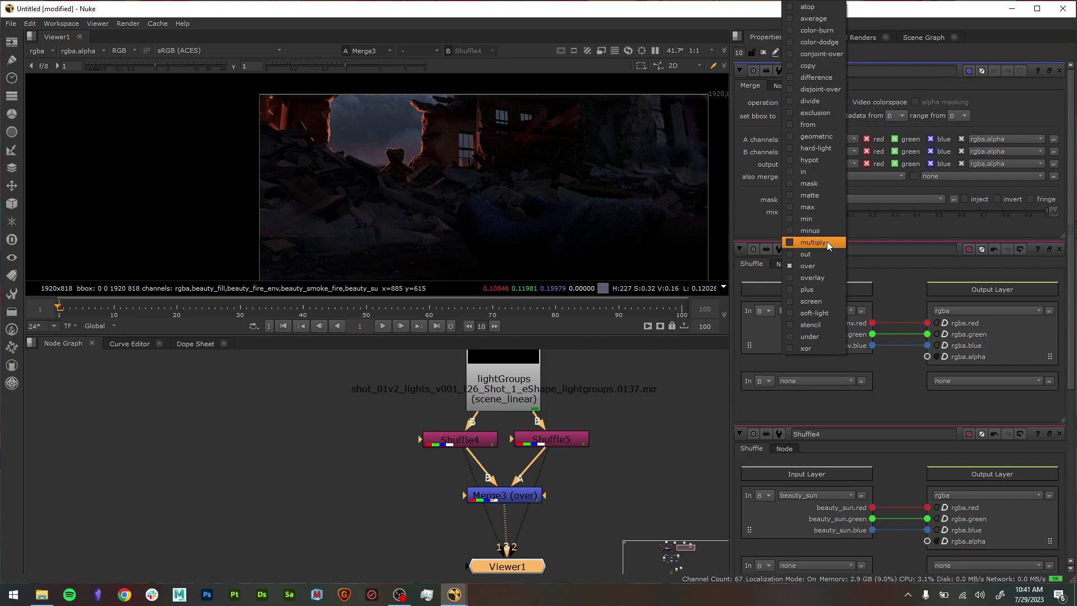
left_click(620, 510)
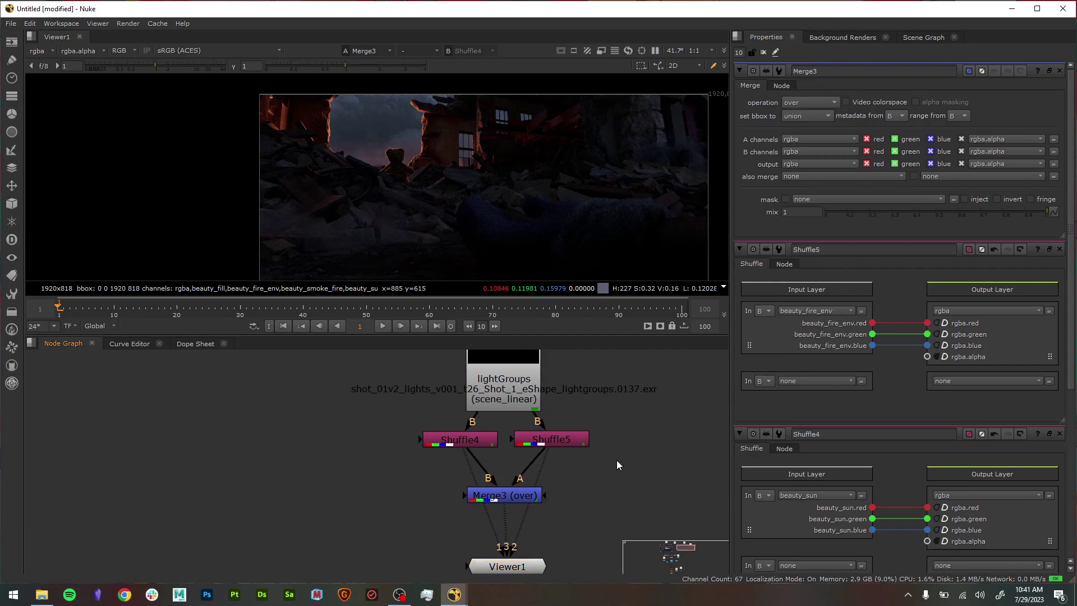
scroll(618, 466, "down", 2)
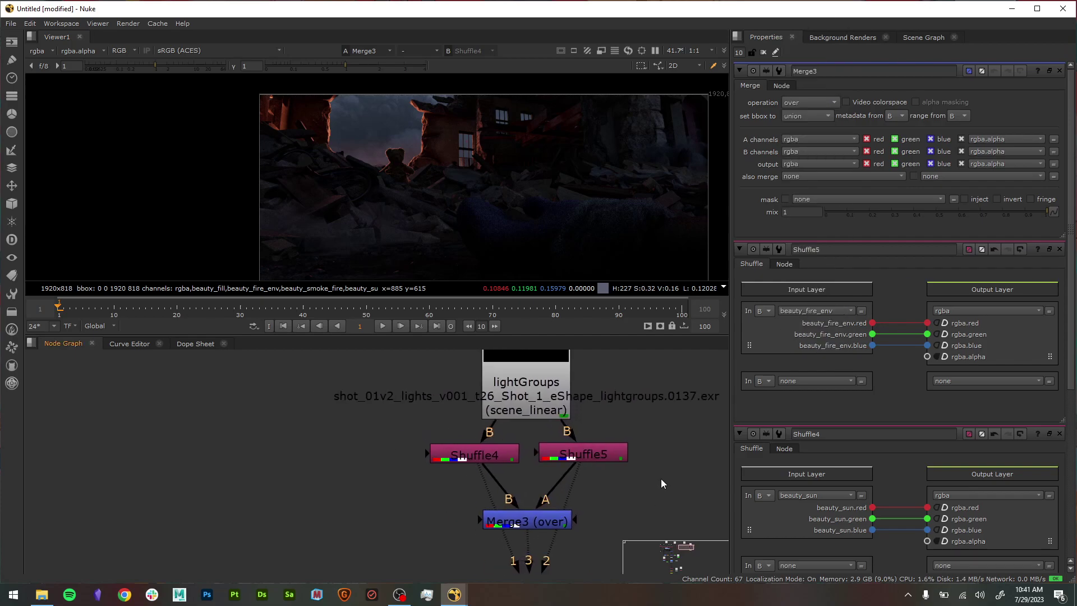
- Show the full beauty render on viewer input 1
left_click(551, 406)
left_click(375, 358)
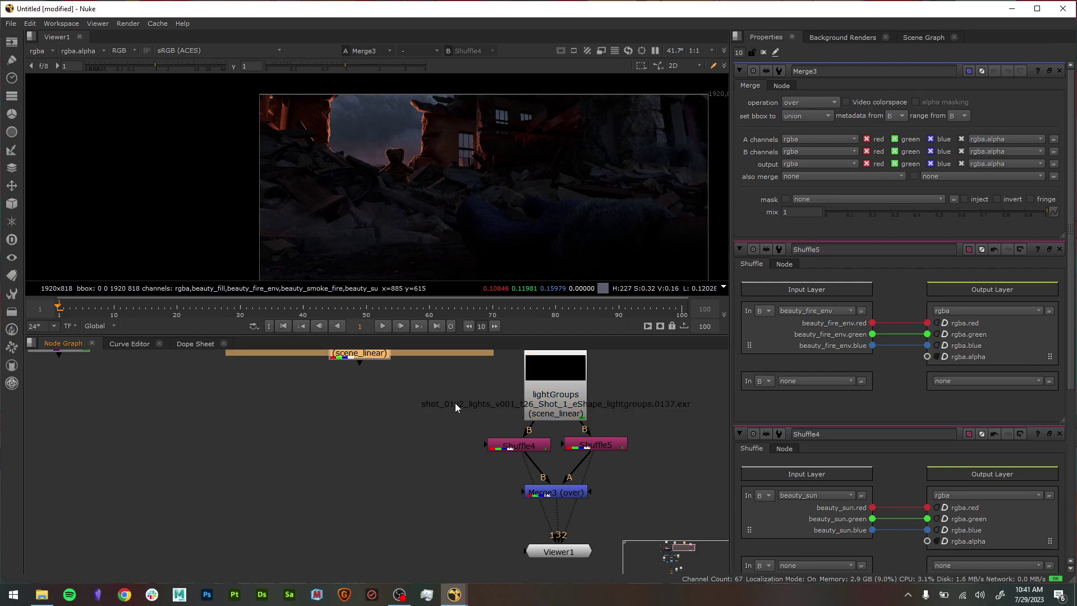
key("1")
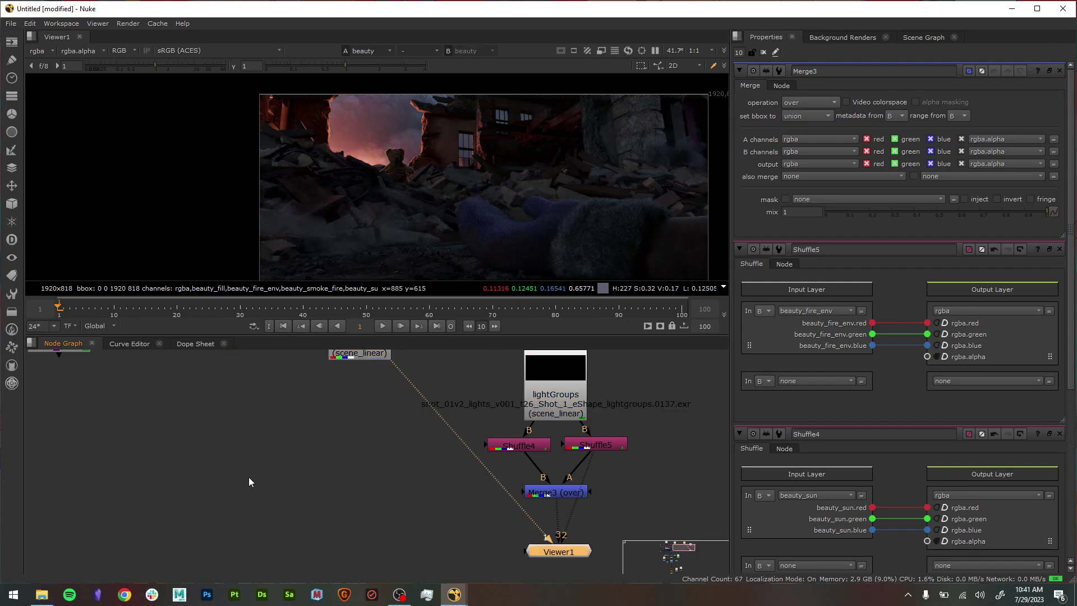
- View the fill and fireEnv Shuffle nodes of the Light_Groups tree one after the other on viewer input 1
scroll(466, 469, "down", 3)
middle_click_drag(270, 456, 649, 415)
scroll(417, 395, "up", 3)
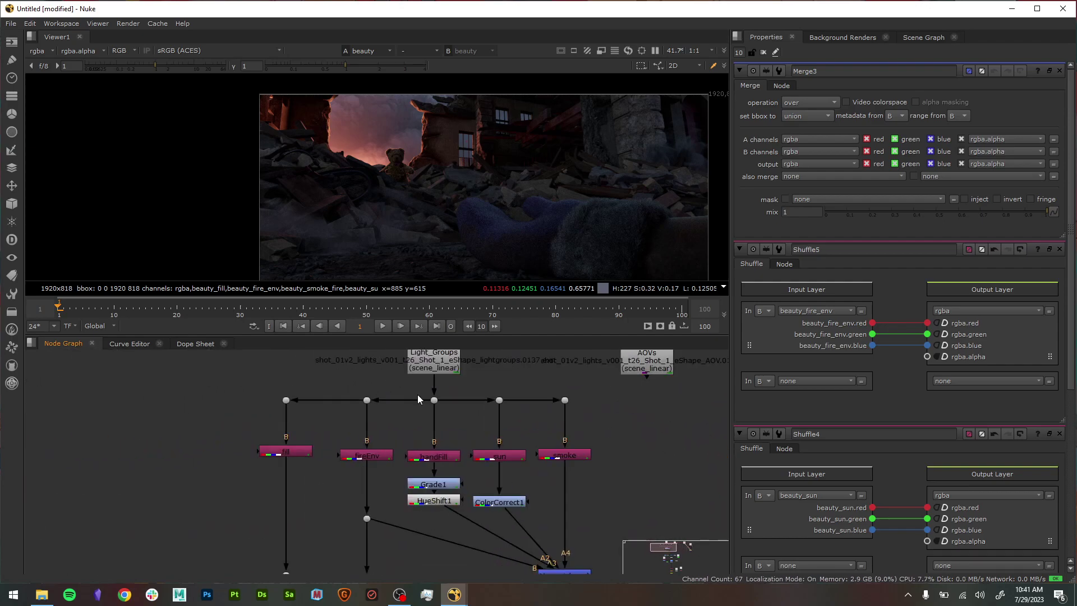
middle_click_drag(518, 367, 524, 402)
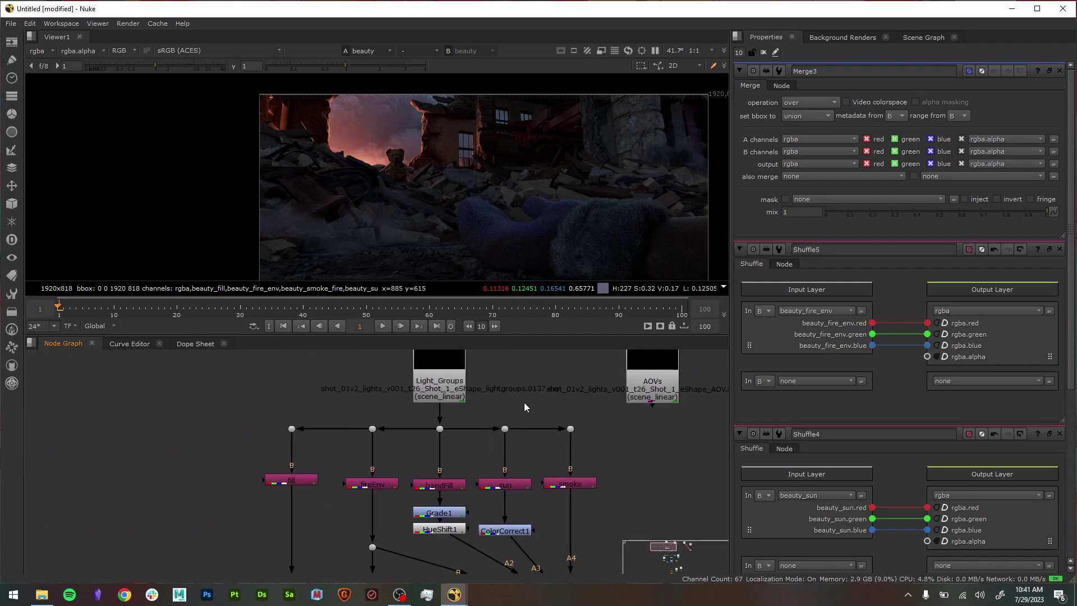
left_click(296, 491)
key("1")
left_click(381, 494)
key("1")
key("1")
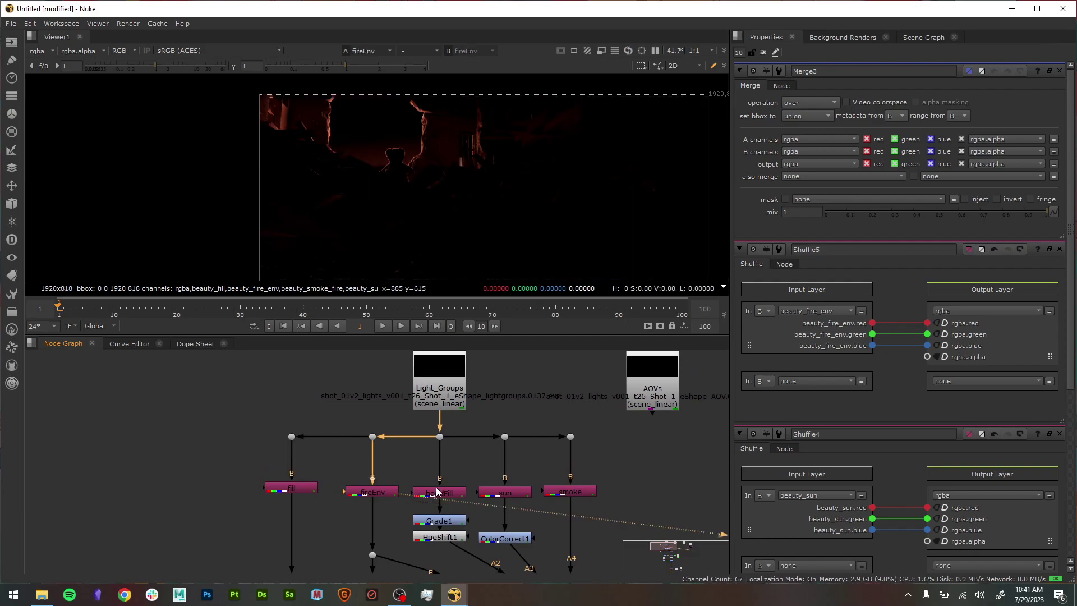
- View the handFill, sun and smoke Shuffle nodes one after the other on viewer input 1
left_click(457, 494)
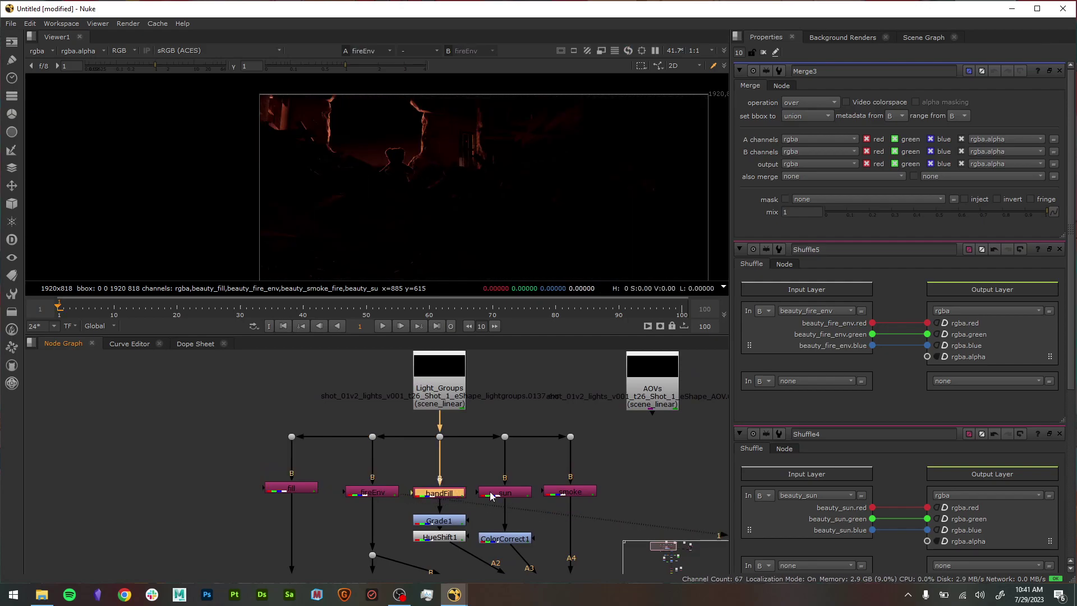
key("1")
scroll(465, 504, "up", 5)
scroll(466, 503, "down", 5)
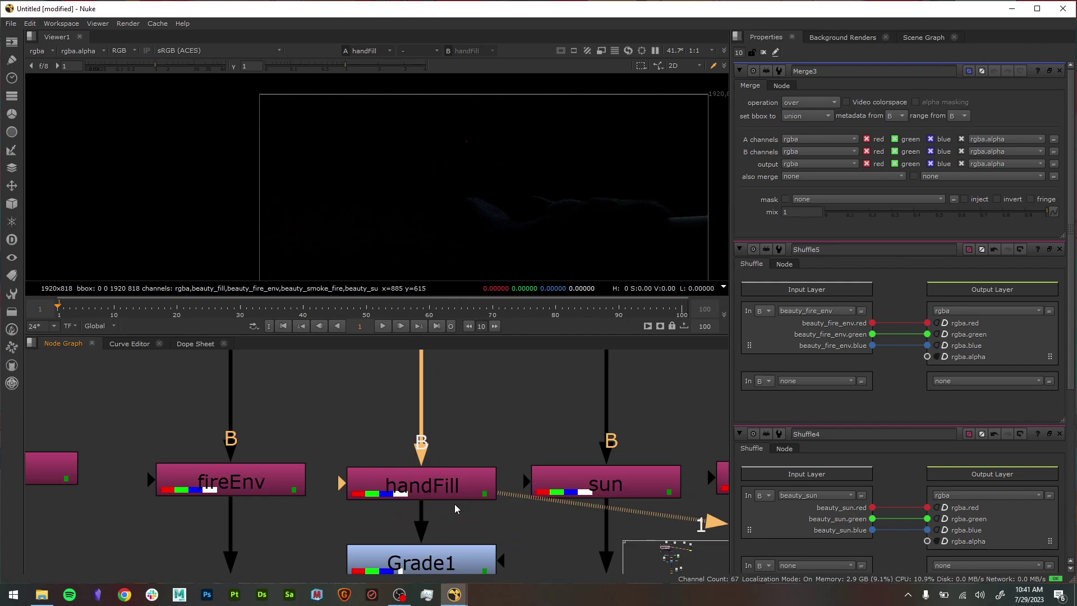
left_click(524, 489)
key("1")
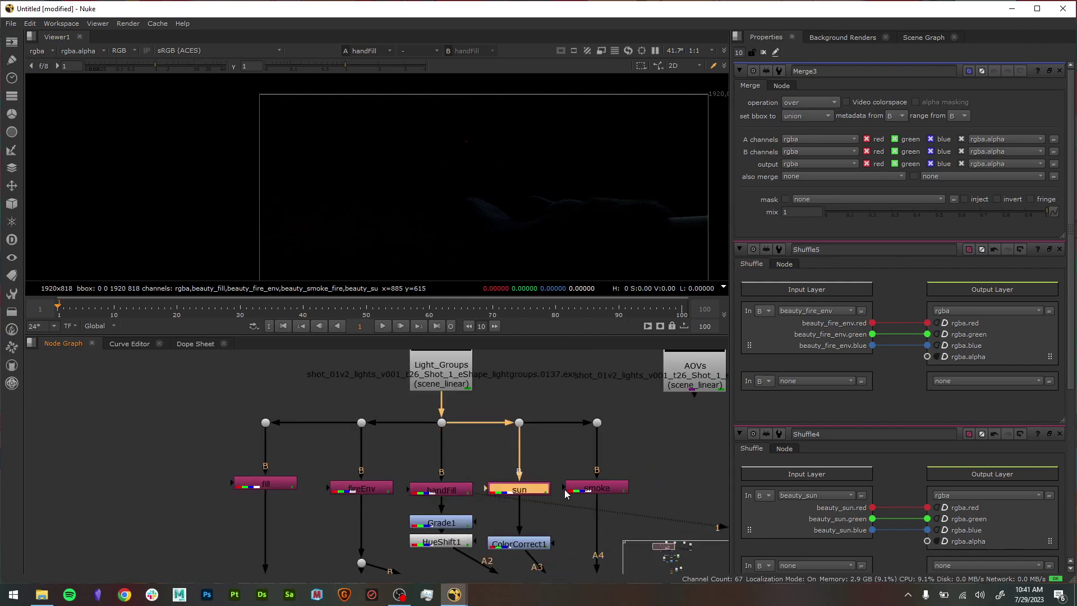
left_click(597, 488)
key("1")
- Open the properties of the smoke and sun Shuffle nodes to check their names and input layers
double_click(597, 490)
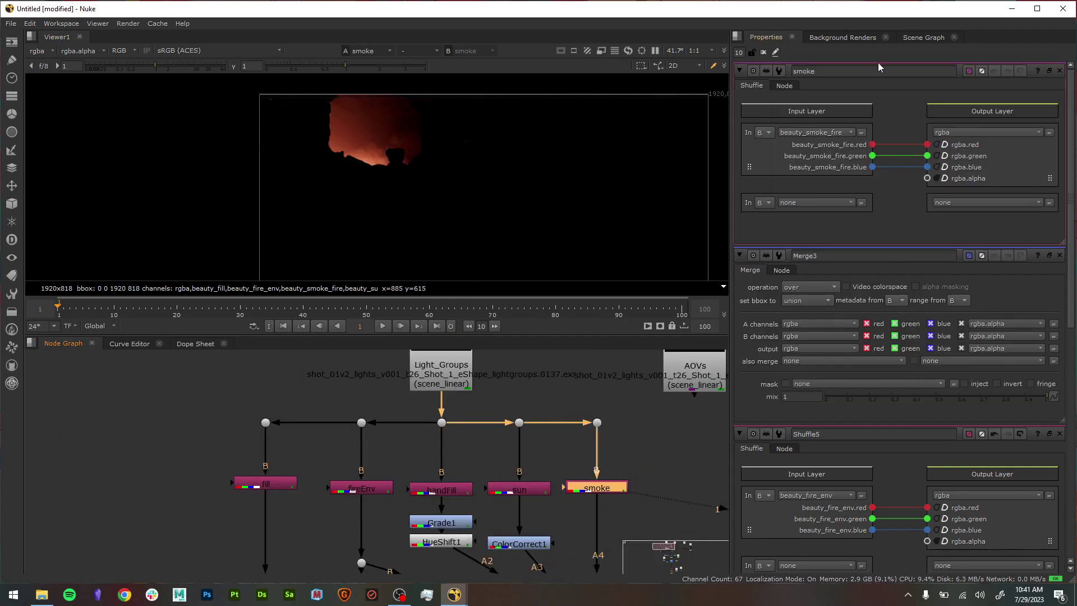
double_click(518, 488)
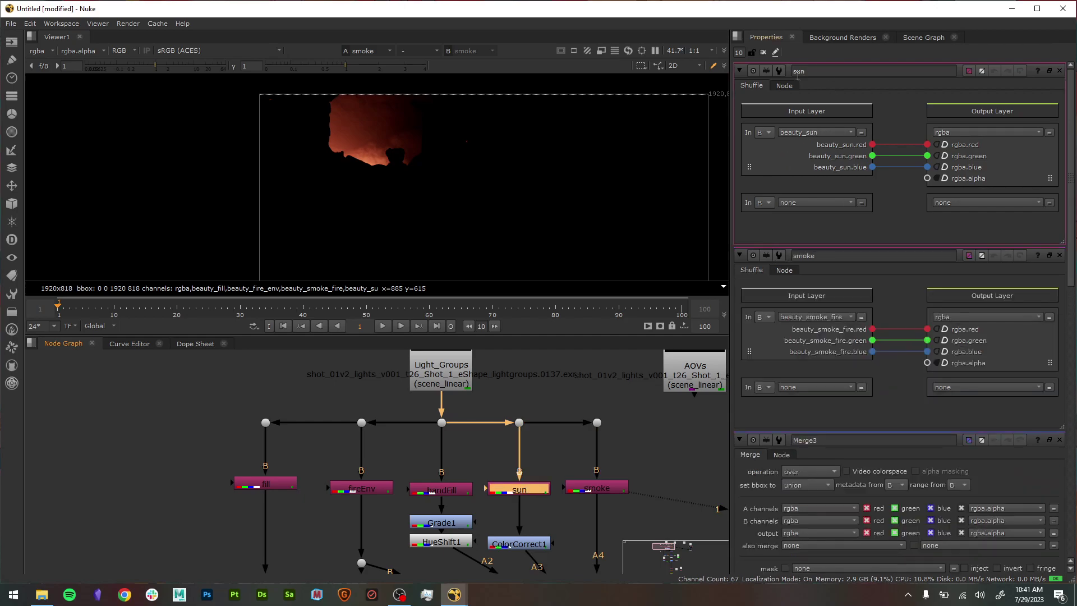
left_click(582, 425)
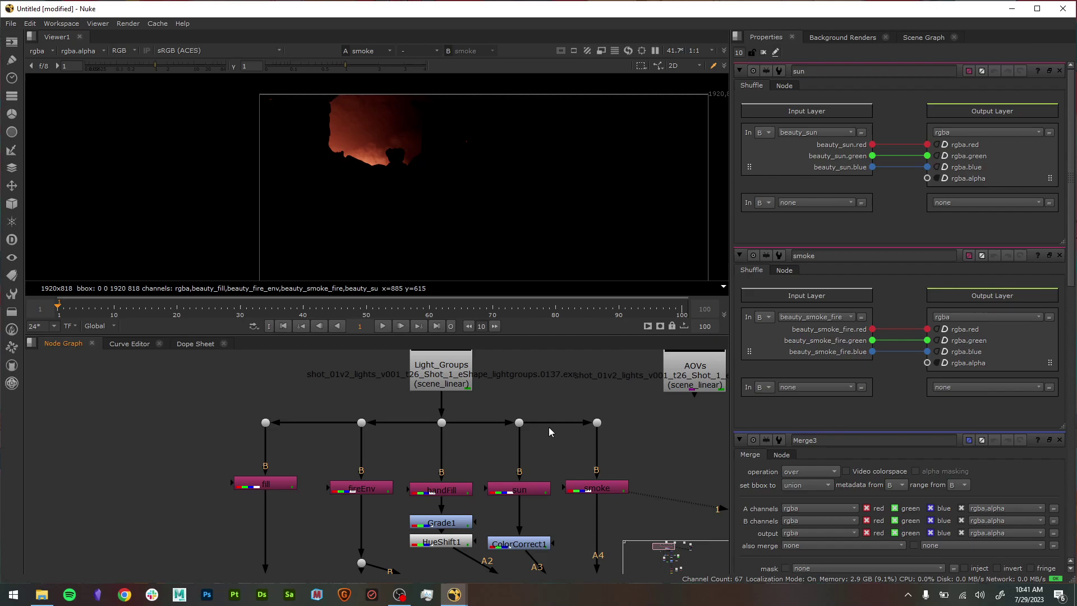
- Try inserting a Dot in the pipe between the sun and smoke branch dots and moving it upward, removing it again each time
key("ctrl")
left_click(558, 423, "ctrl")
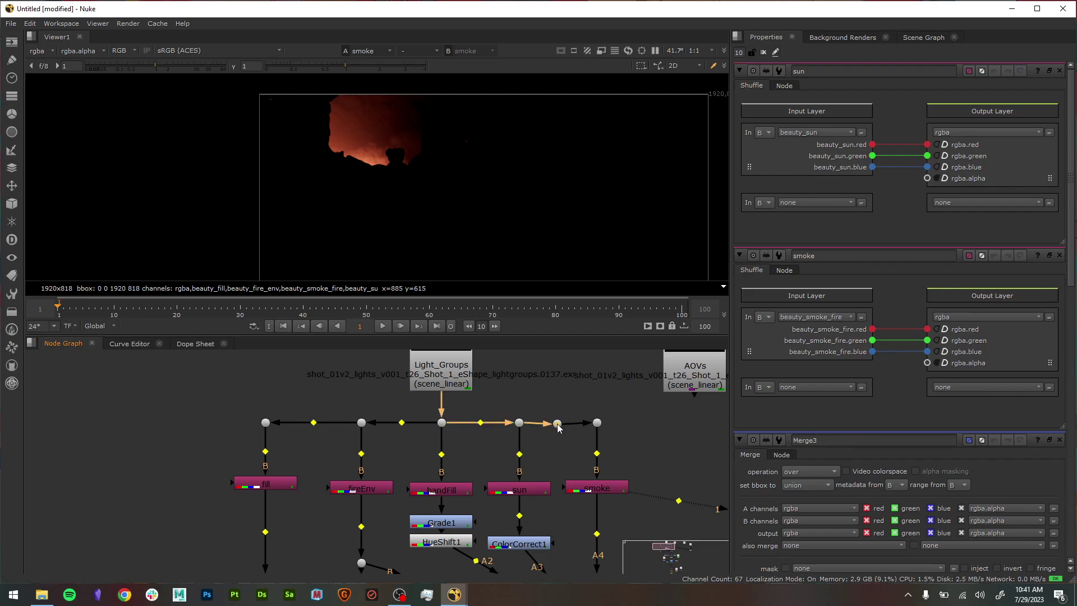
left_click_drag(558, 422, 548, 390)
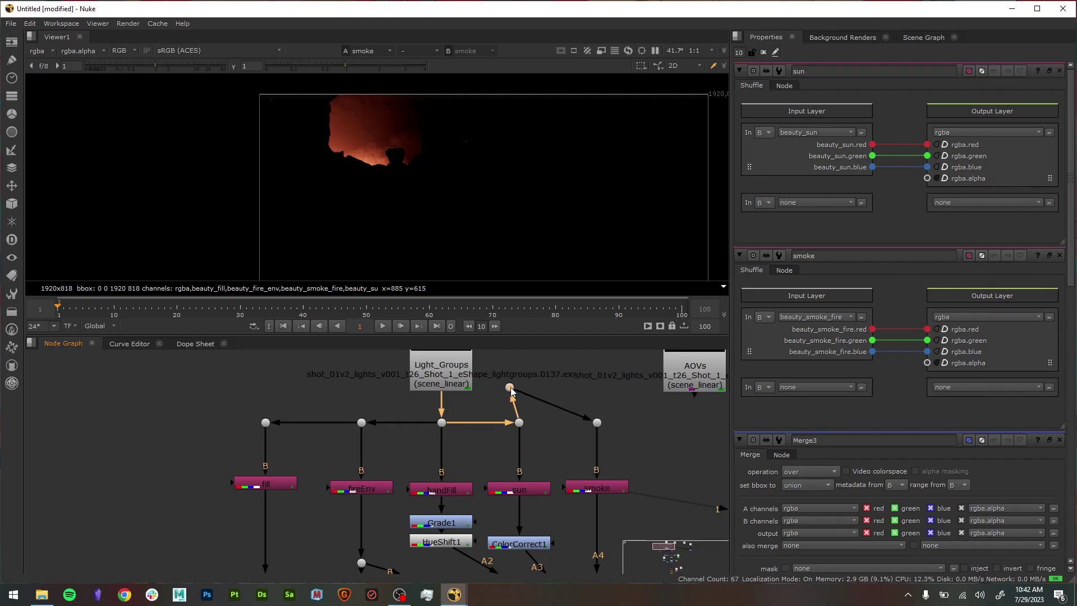
key("ctrl+z")
key("ctrl+z")
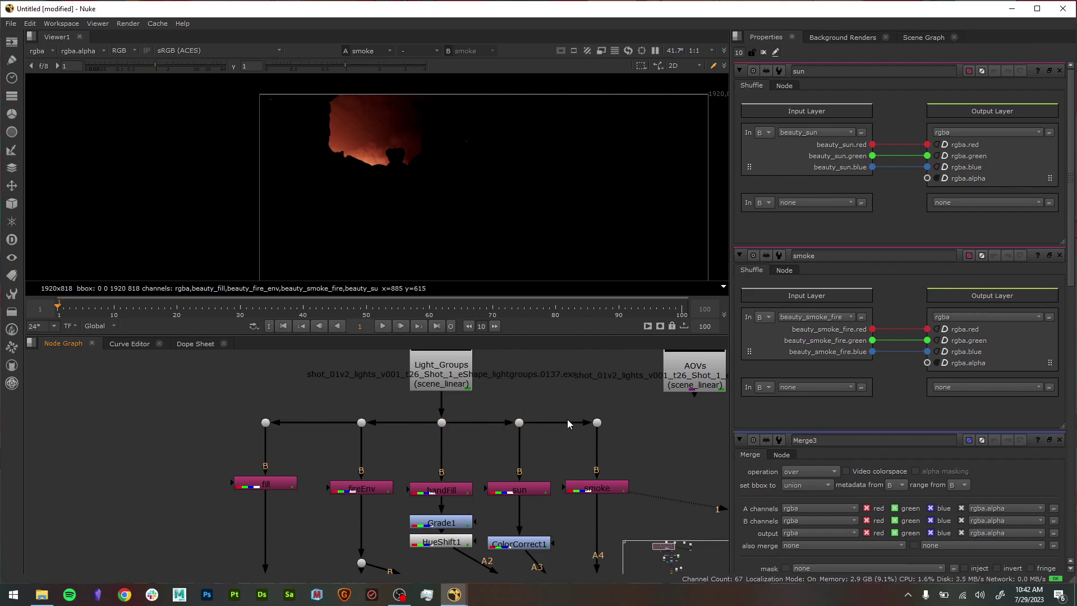
left_click(558, 422, "ctrl")
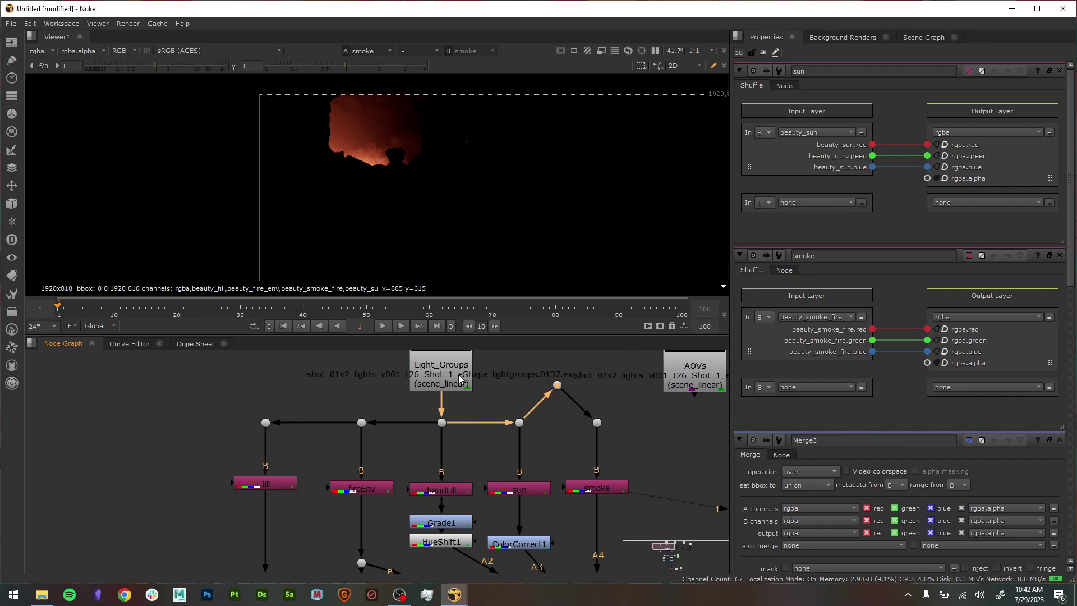
key("Delete")
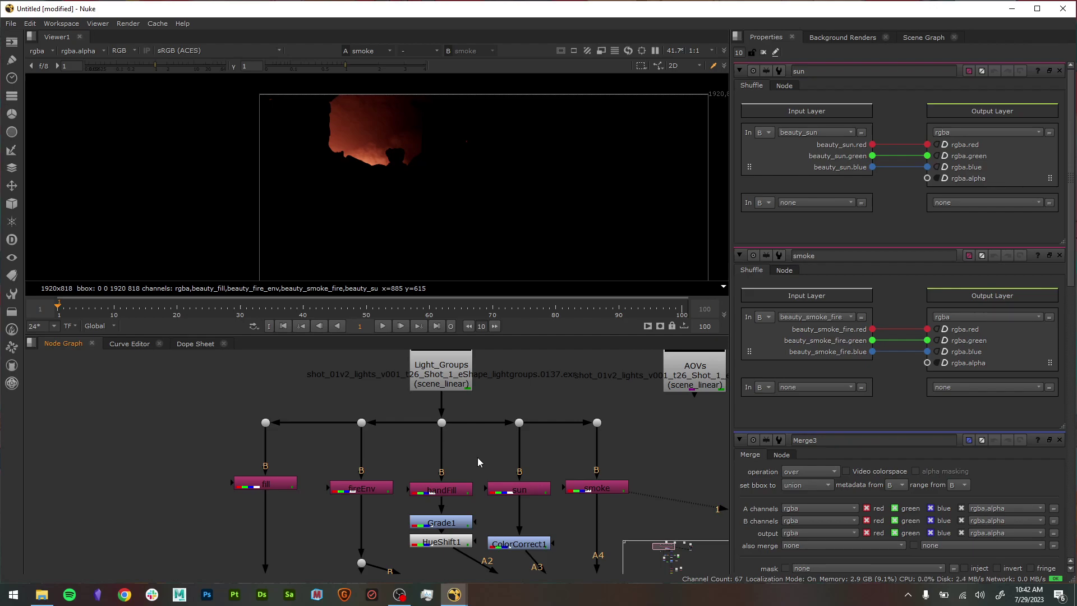
- Connect the fill, fireEnv, handFill, sun and smoke Shuffles directly to the Light_Groups read, bypassing the dots
middle_click_drag(191, 450, 158, 504)
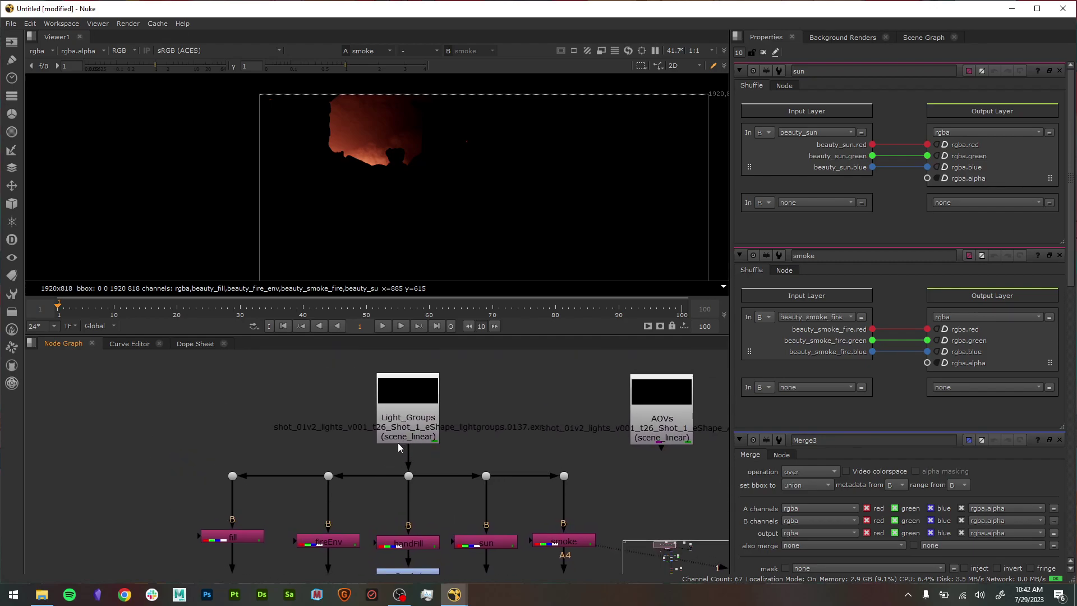
left_click_drag(230, 495, 403, 422)
left_click_drag(328, 492, 418, 423)
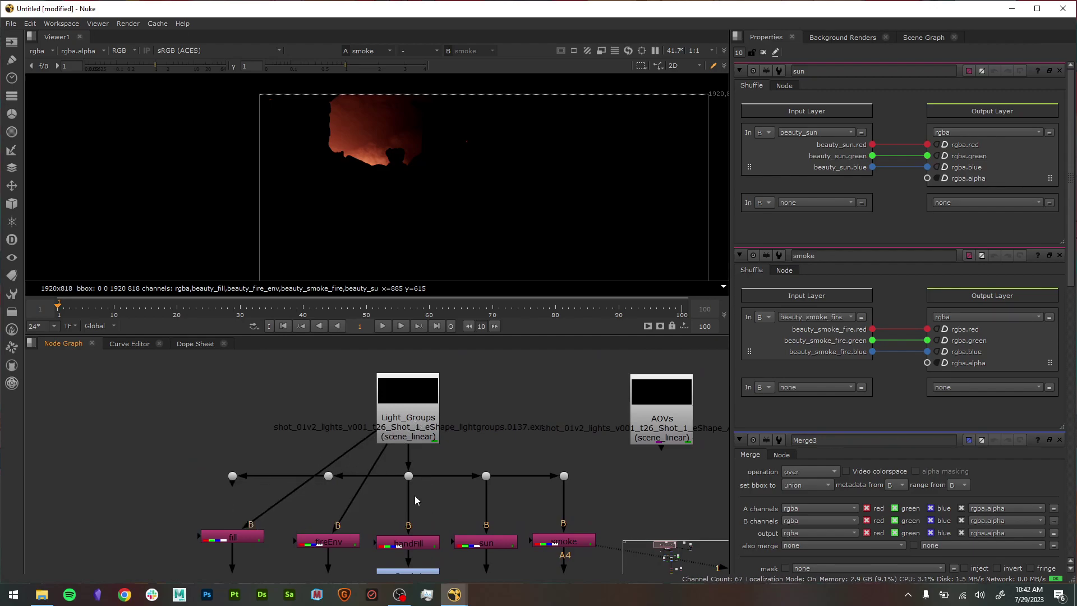
left_click_drag(408, 495, 409, 429)
left_click_drag(485, 523, 426, 432)
left_click_drag(563, 489, 428, 433)
middle_click_drag(590, 513, 579, 432)
- Undo the direct Shuffle connections to Light_Groups so the branches run through the dots again
key("ctrl+z")
key("ctrl+z")
key("ctrl+z")
key("ctrl+z")
key("ctrl+z")
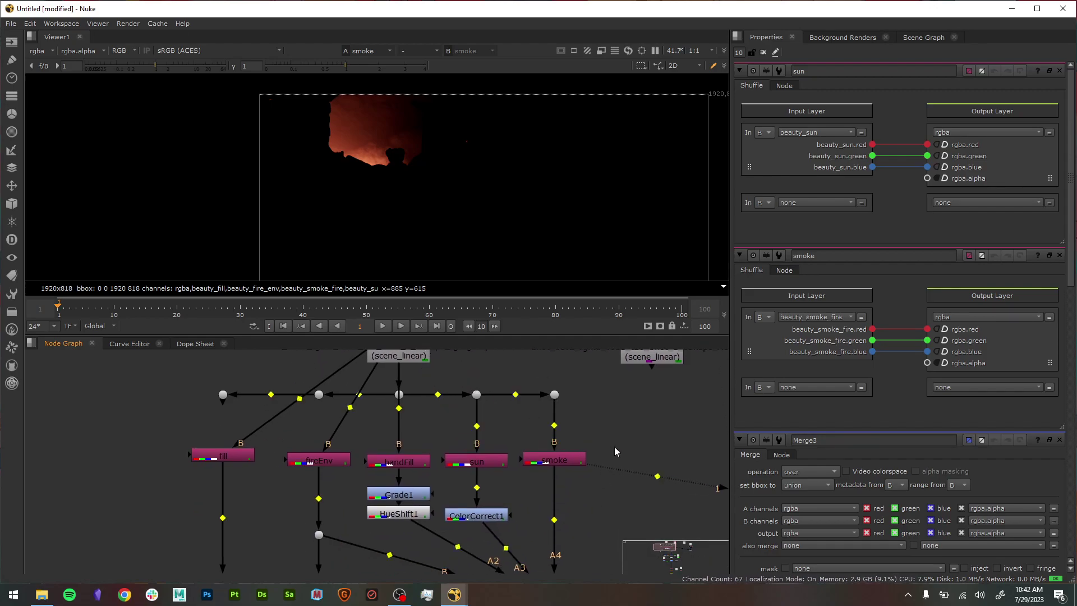
- Disable Grade1, HueShift1 and ColorCorrect1 in the light group branches, and show Merge1 on viewer input 1
scroll(586, 527, "down", 2)
middle_click_drag(561, 524, 120, 498)
middle_click_drag(379, 509, 608, 446)
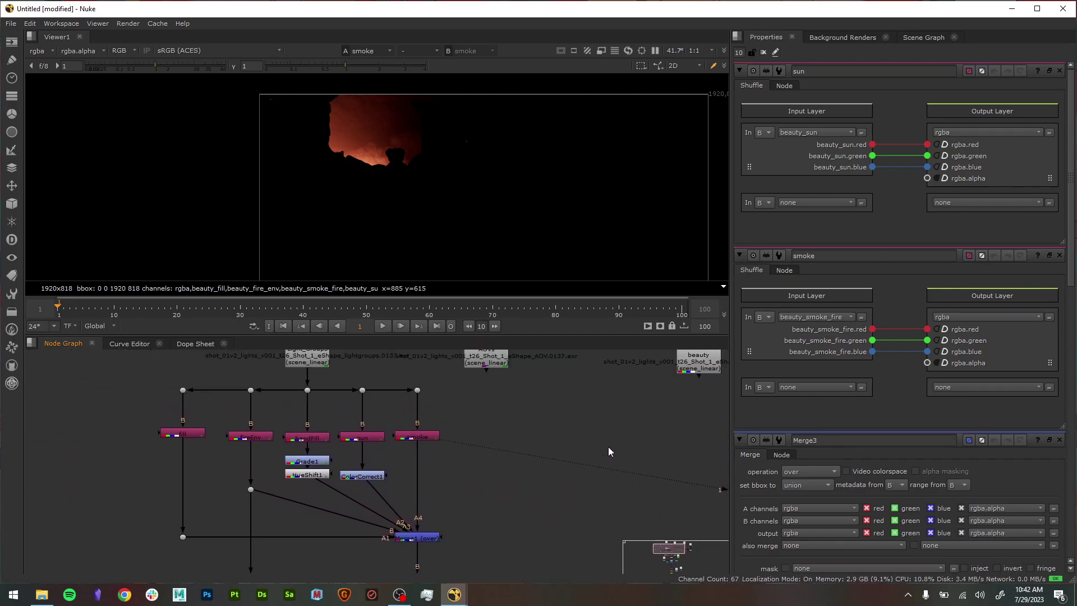
left_click_drag(278, 454, 393, 492)
key("d")
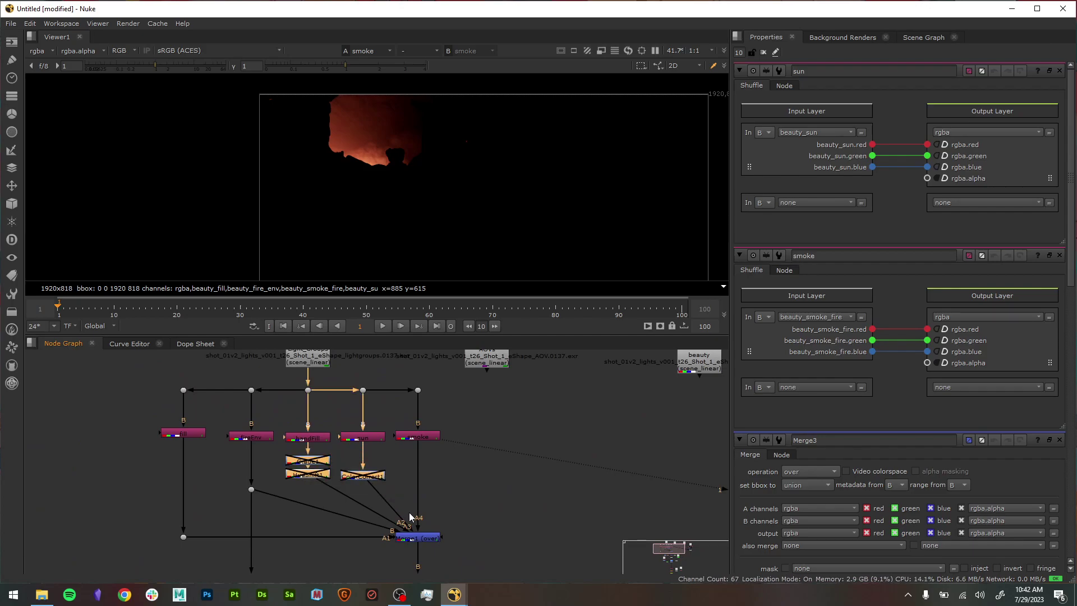
left_click(427, 538)
key("1")
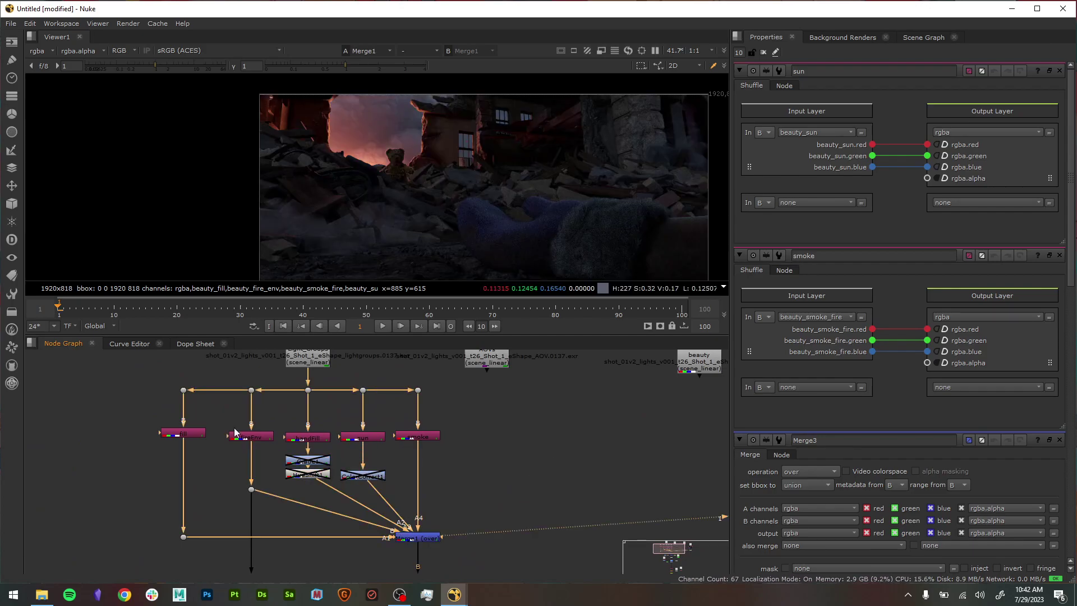
- Move the Viewer node from the small example tree to beneath the main compositing tree
middle_click_drag(503, 435, 353, 429)
middle_click_drag(501, 419, 530, 484)
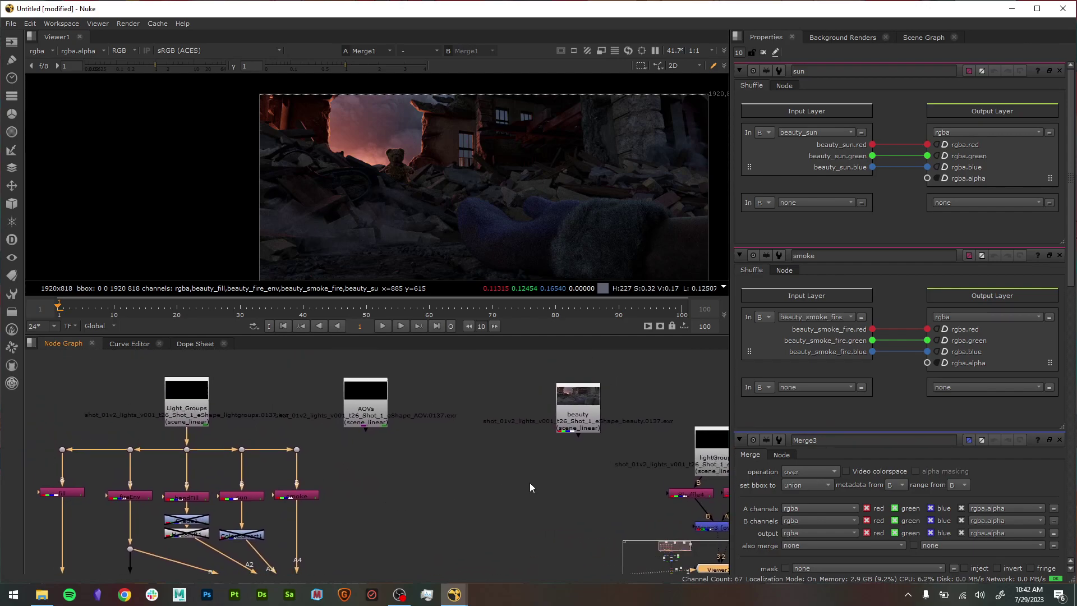
middle_click_drag(430, 465, 508, 369)
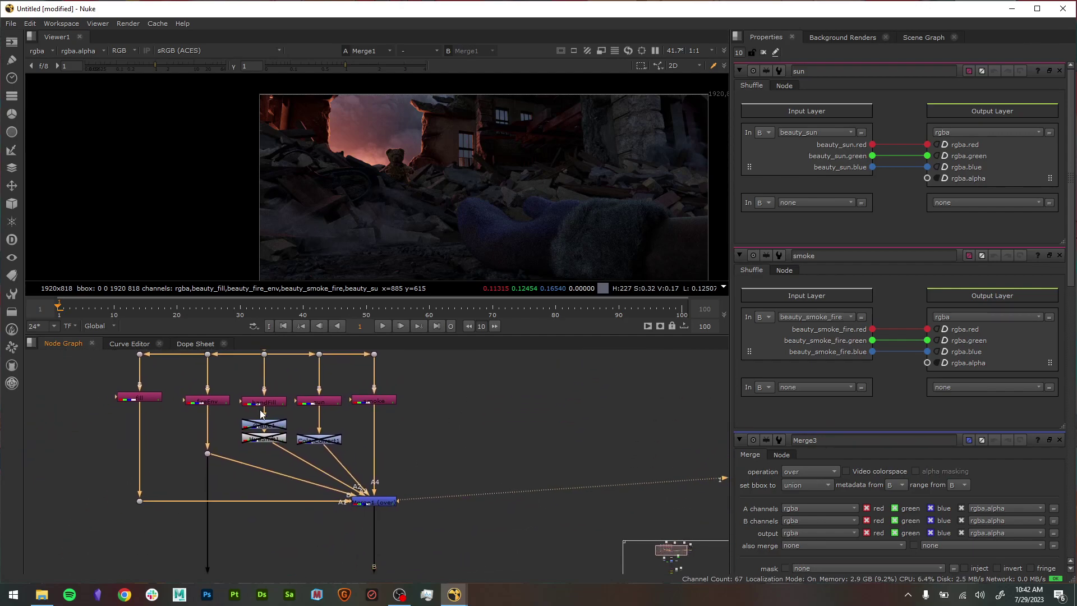
middle_click_drag(331, 441, 410, 479)
scroll(607, 447, "down", 5)
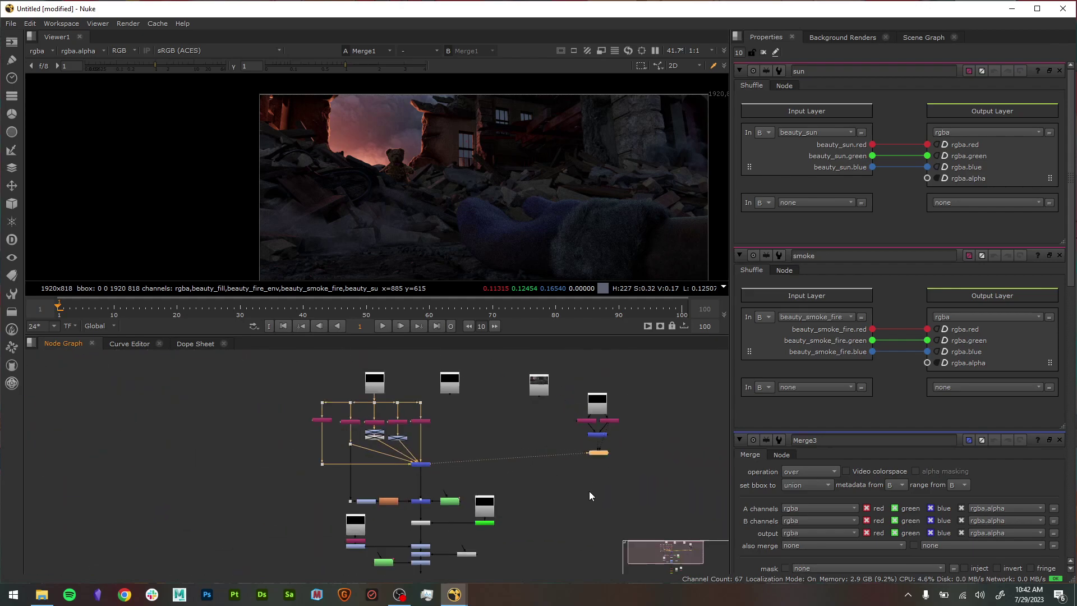
middle_click_drag(571, 456, 547, 422)
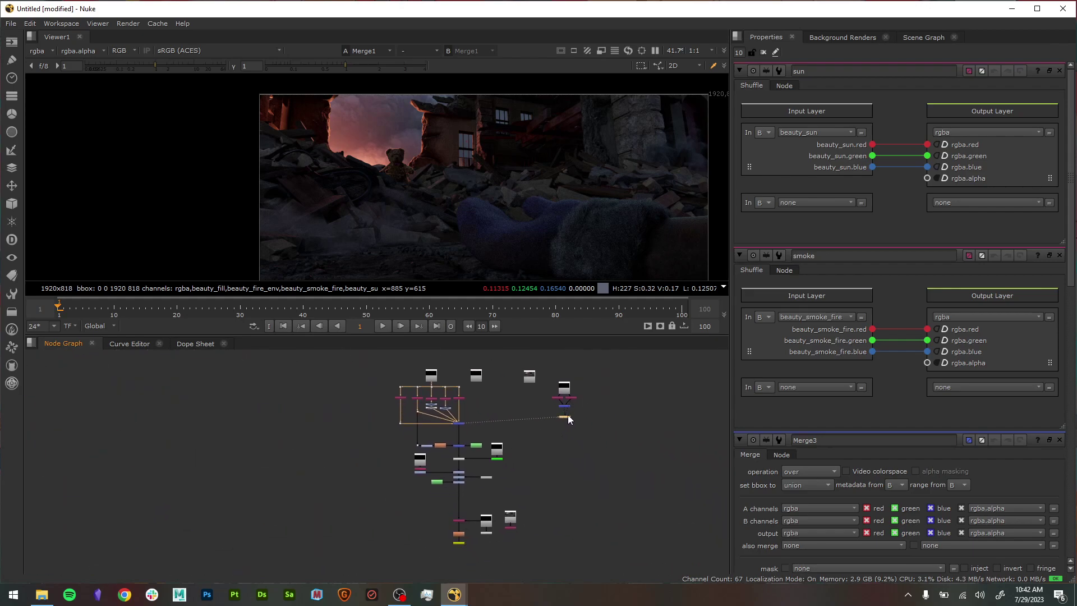
left_click_drag(563, 428, 494, 568)
- Connect the beauty read to viewer input 2, keeping Merge1 on input 1
scroll(525, 466, "up", 10)
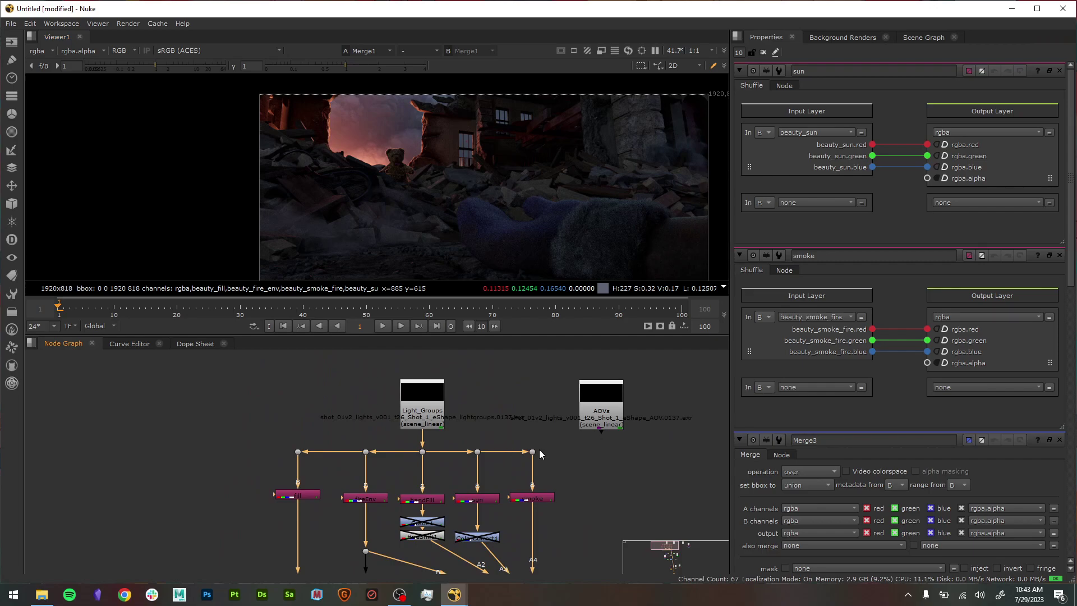
middle_click_drag(604, 471, 548, 433)
middle_click_drag(541, 539, 479, 510)
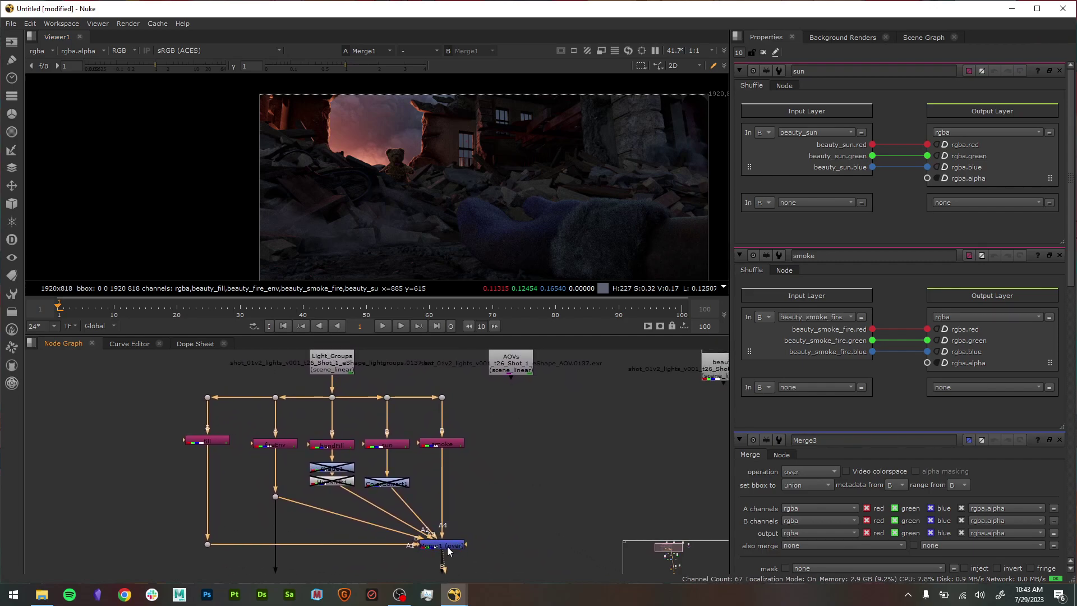
scroll(563, 501, "up", 2)
mouse_move(537, 535)
middle_mouse_down()
mouse_move(573, 463)
mouse_move(436, 471)
middle_mouse_up()
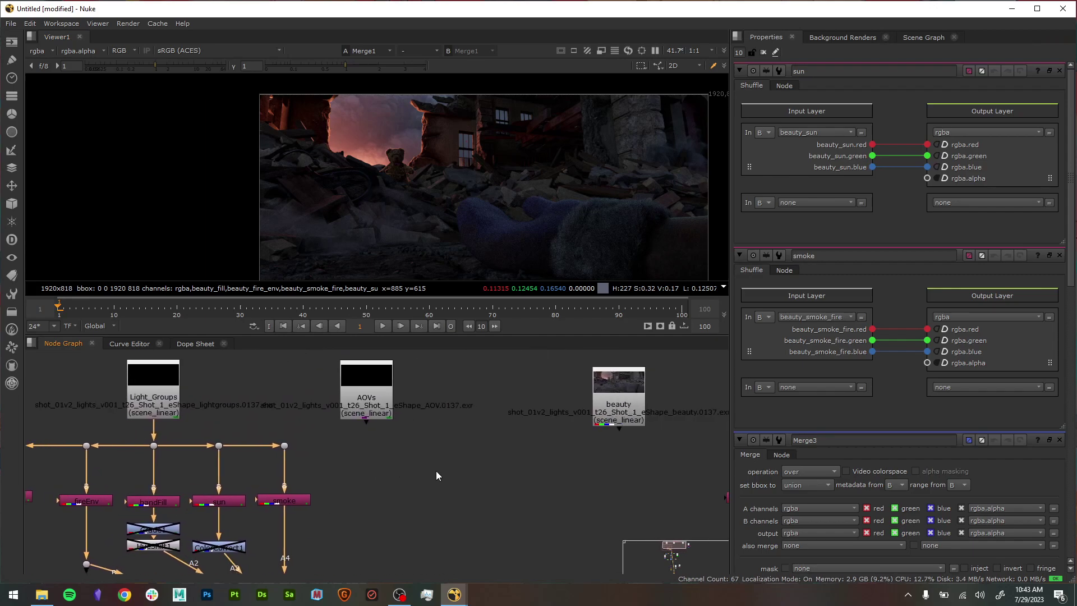
left_click(609, 416)
key("1")
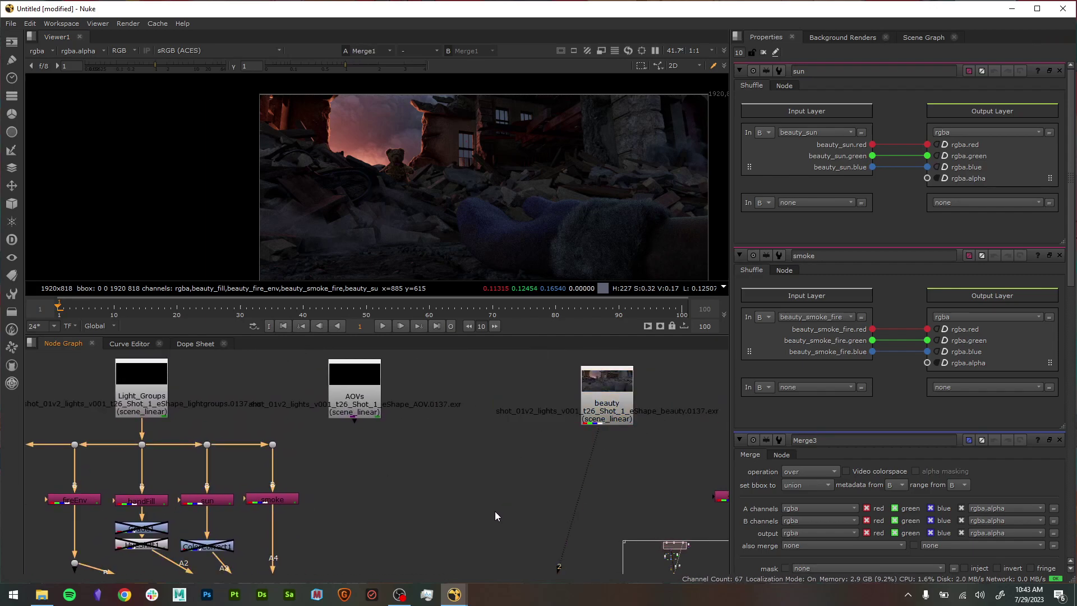
- Move the beauty read node down beside Merge1
middle_click_drag(380, 525, 295, 504)
left_click_drag(522, 385, 338, 473)
middle_click_drag(339, 473, 506, 351)
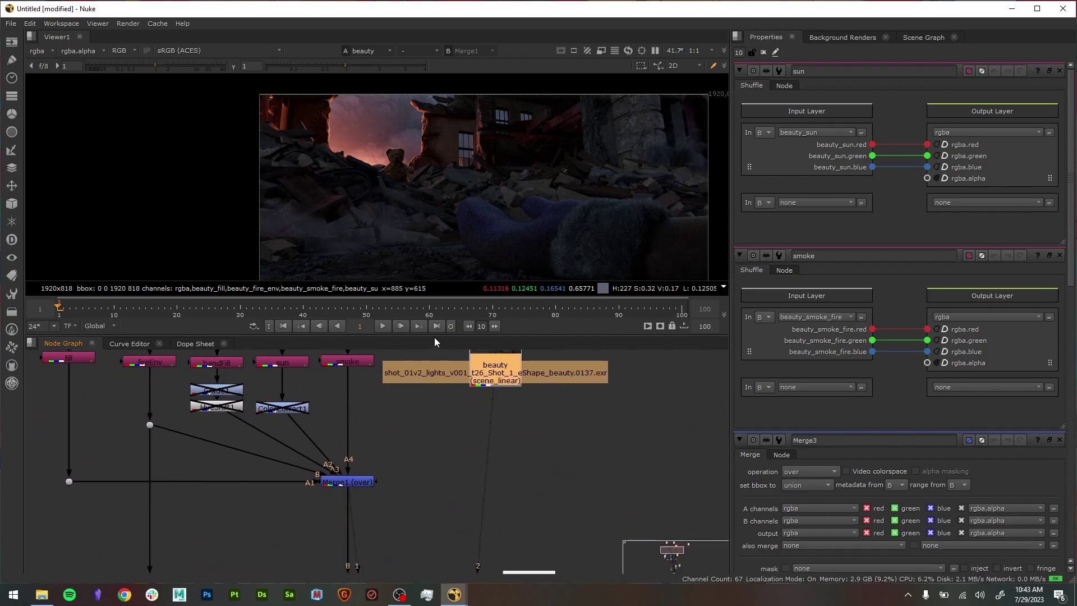
left_click_drag(486, 367, 442, 466)
- Compare the beauty render with the recombined light groups by switching the viewer to Merge1
left_click(409, 504)
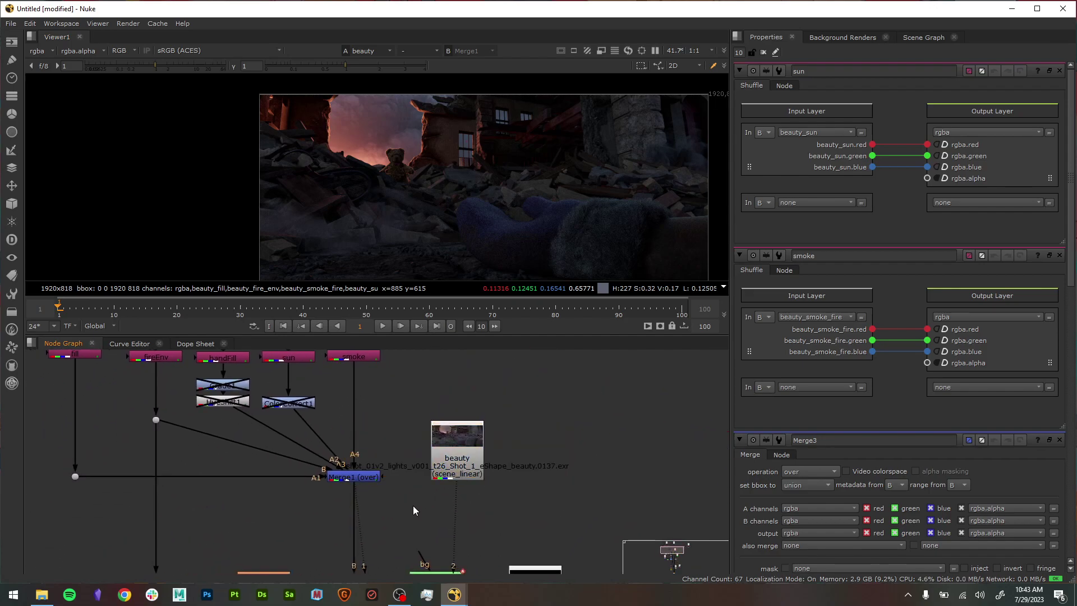
key("1")
left_click(364, 476)
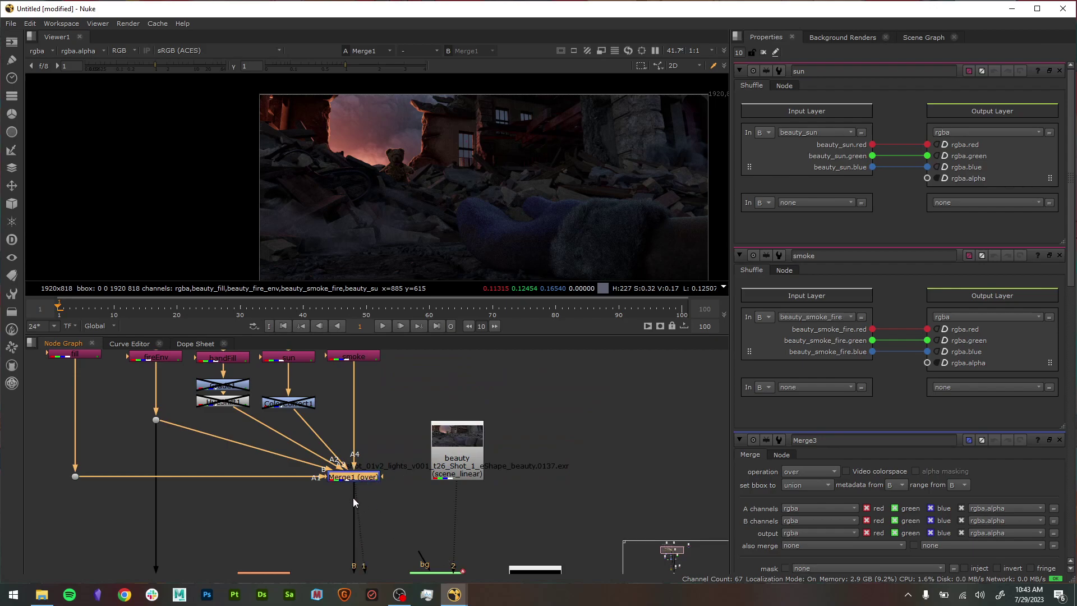
- View the smoke, sun and handFill light groups individually on viewer input 1
middle_click_drag(349, 490, 388, 563)
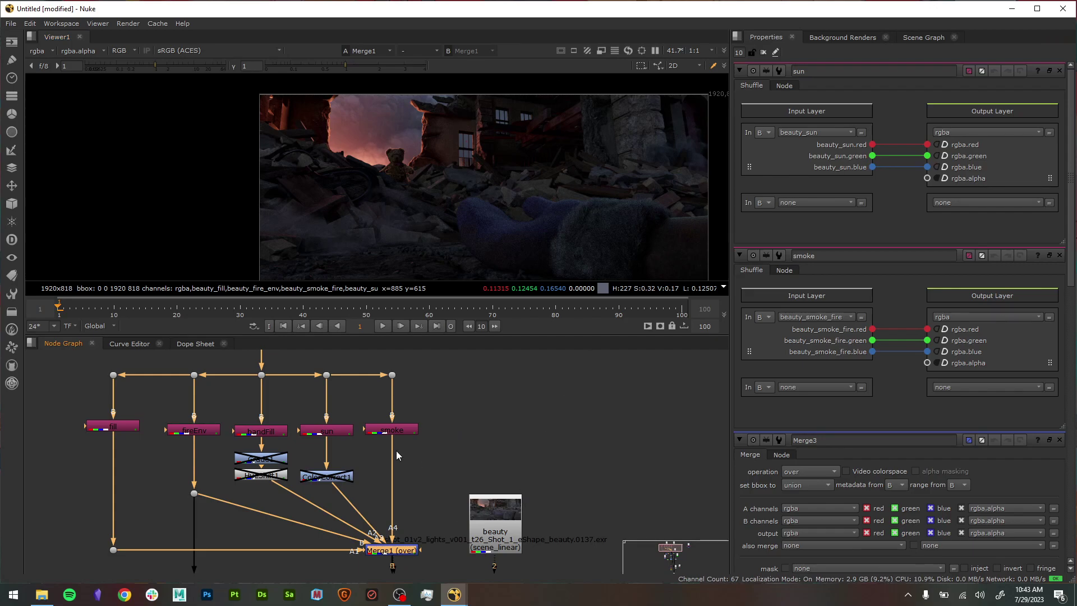
left_click(396, 430)
key("1")
left_click(323, 429)
key("1")
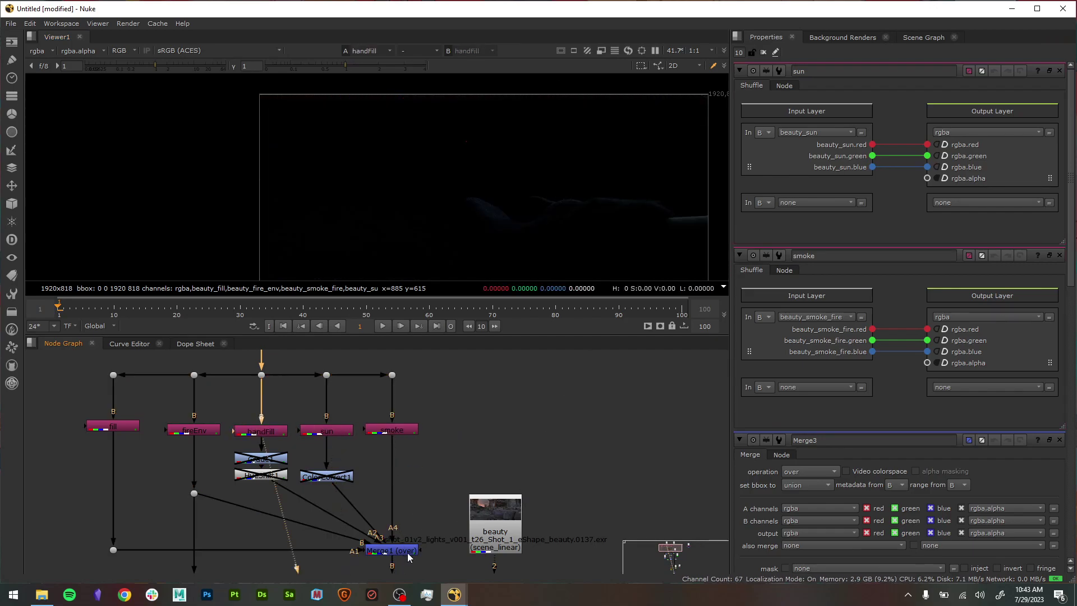
- Switch the viewer back and forth between Merge1 and the beauty read node to compare both images
left_click(407, 551)
key("1")
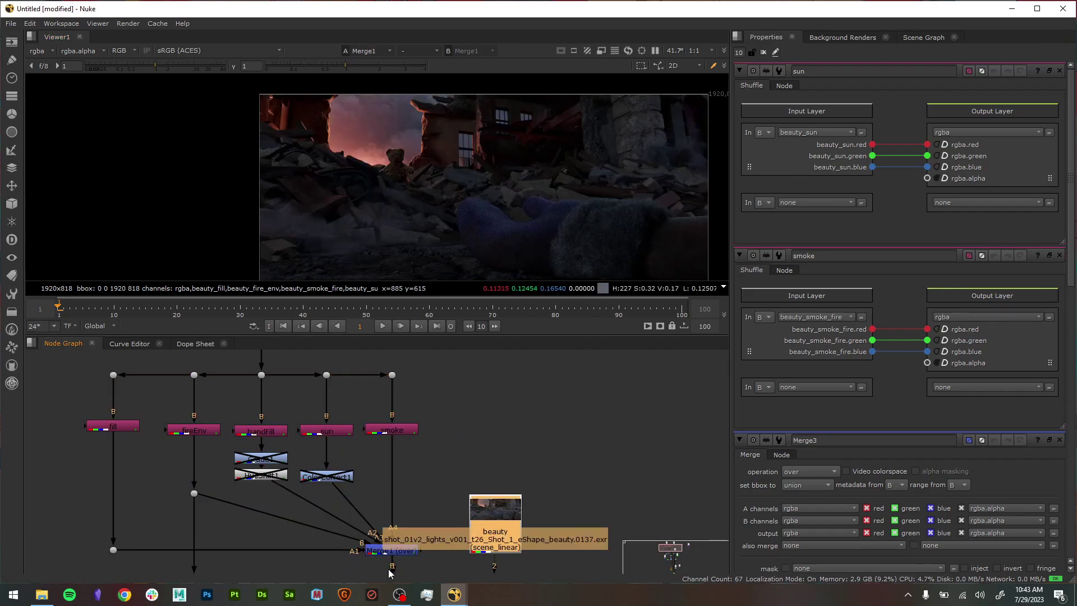
left_click(408, 554)
left_click(624, 492)
key("2")
key("1")
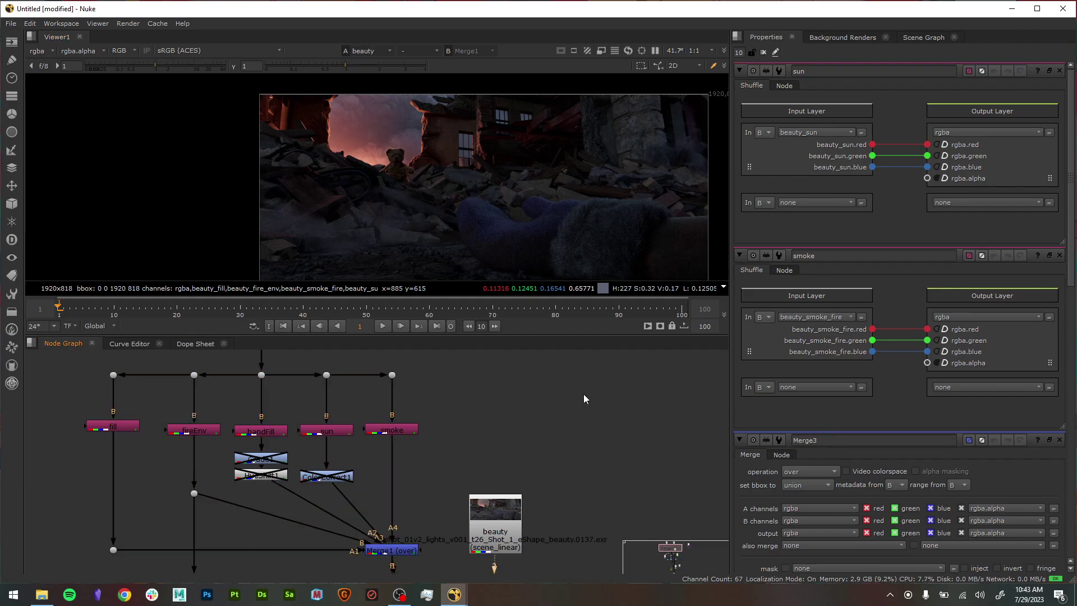
key("2")
key("1")
key("1")
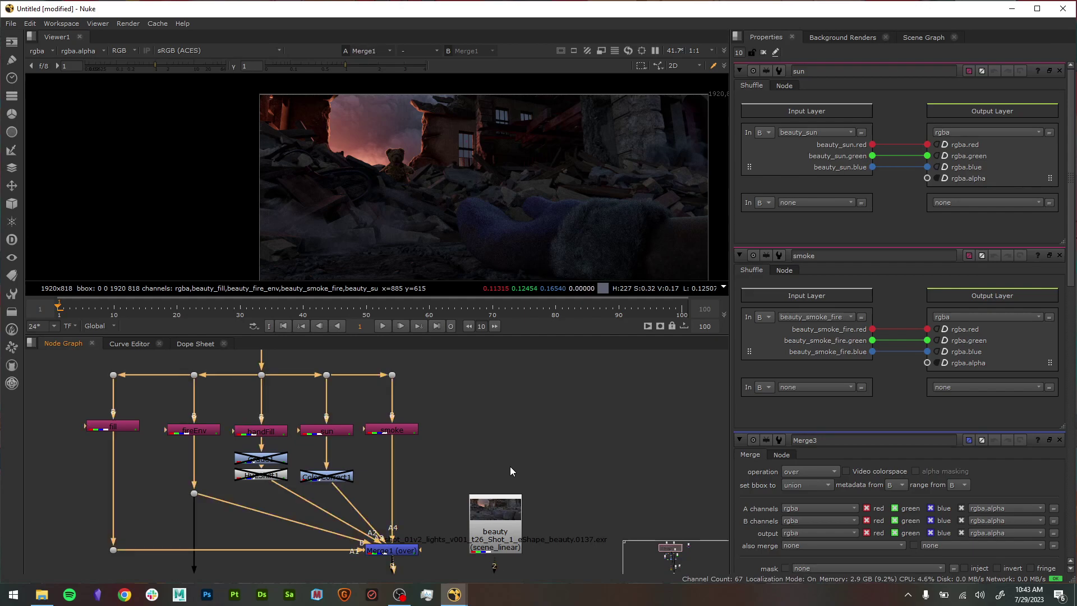
- Move the beauty read node up and away from Merge1, into the empty area beside the light group branches
left_click(490, 530)
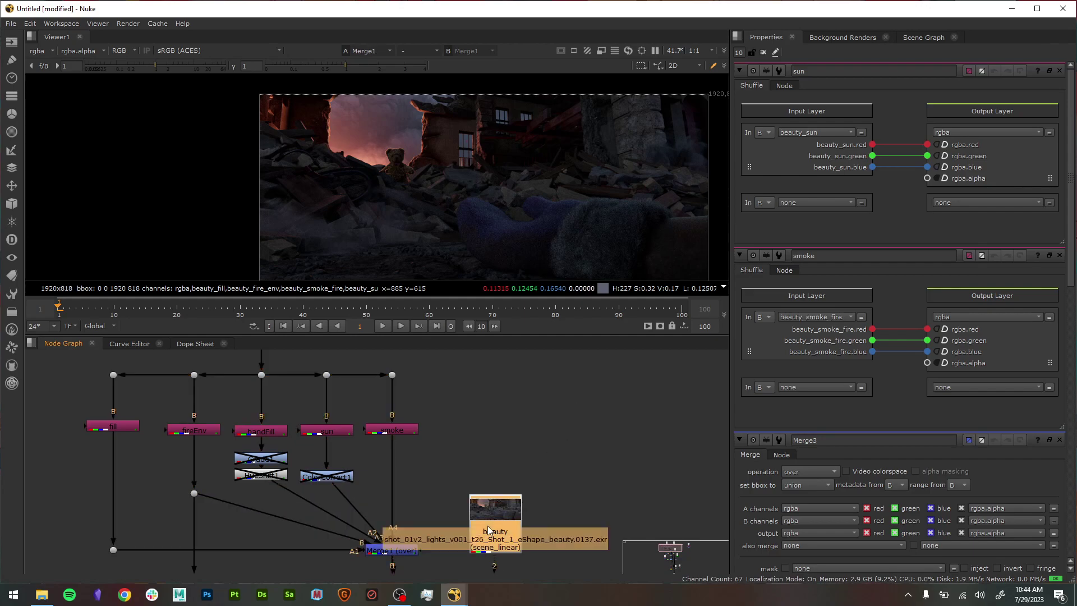
left_click_drag(484, 547, 562, 426)
left_click(430, 498)
middle_click_drag(432, 488, 537, 479)
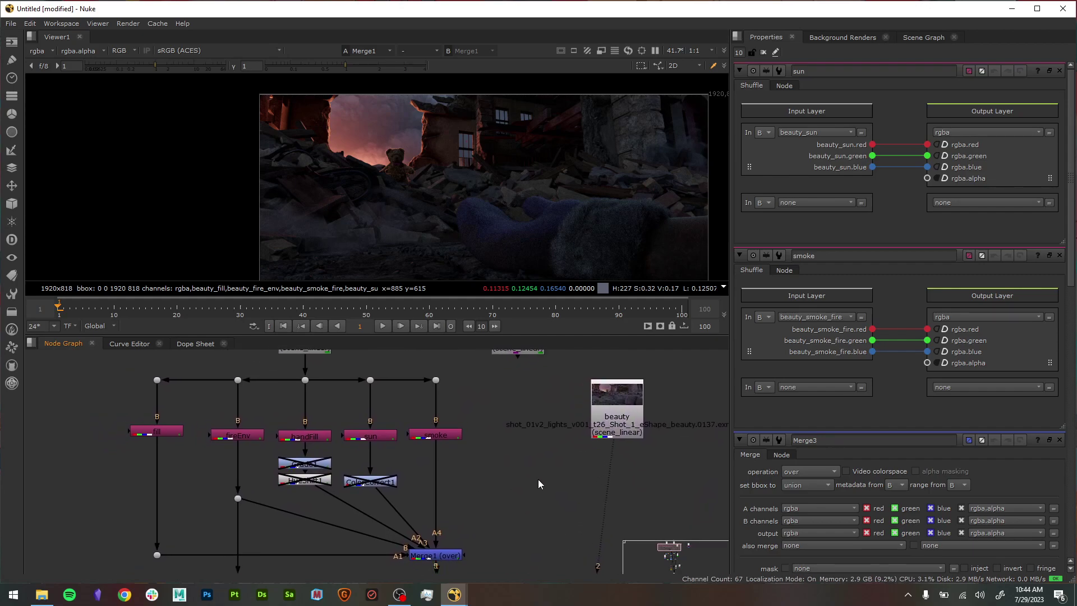
- View the handFill light group on its own and return the viewer to the Merge1 output
left_click(312, 437)
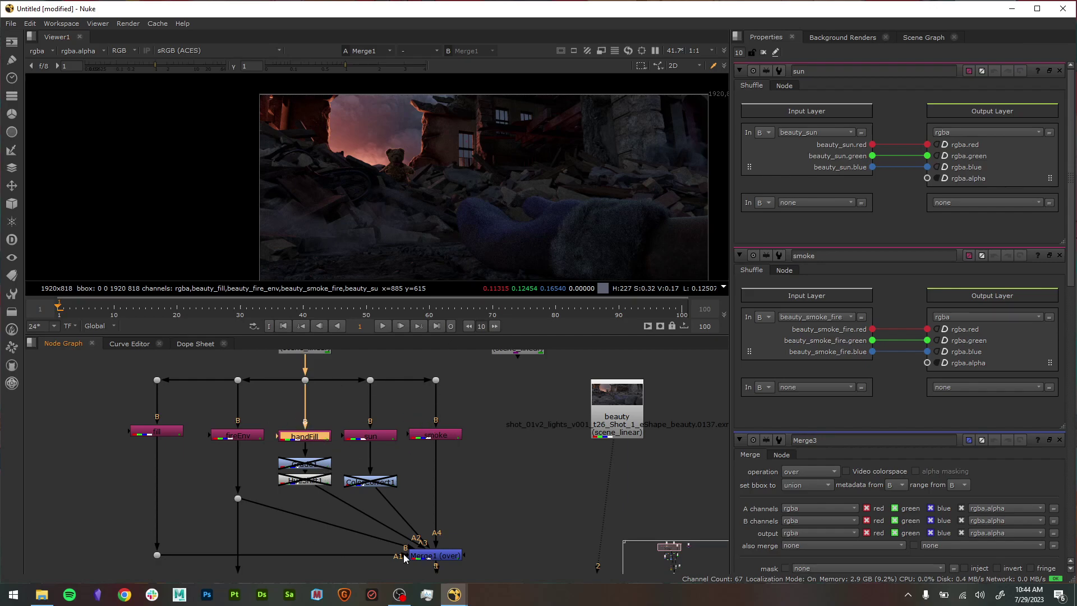
left_click(451, 557)
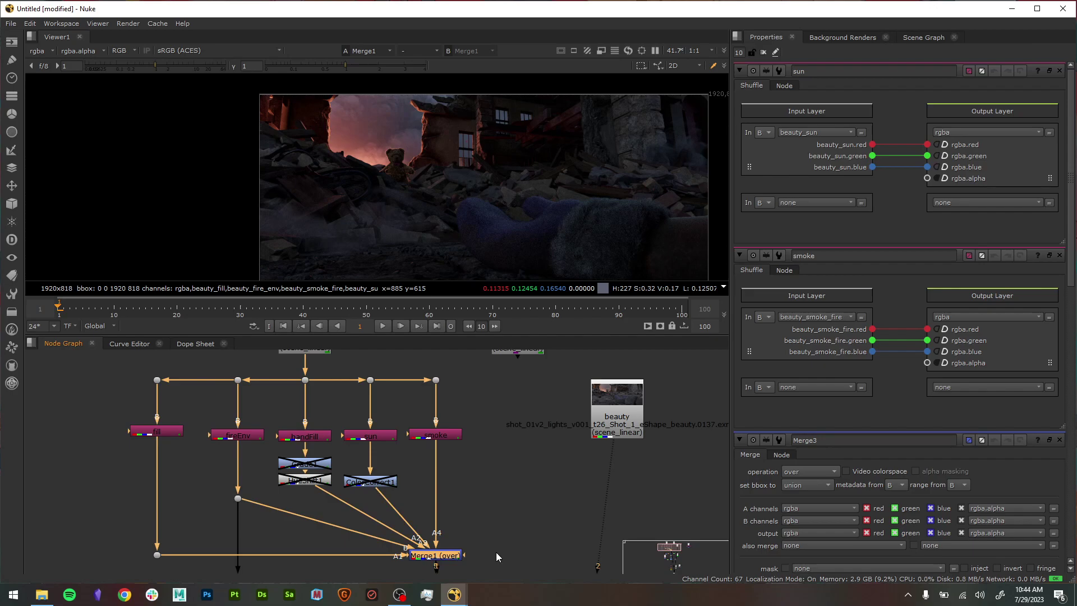
left_click(496, 552)
left_click(314, 436)
key("1")
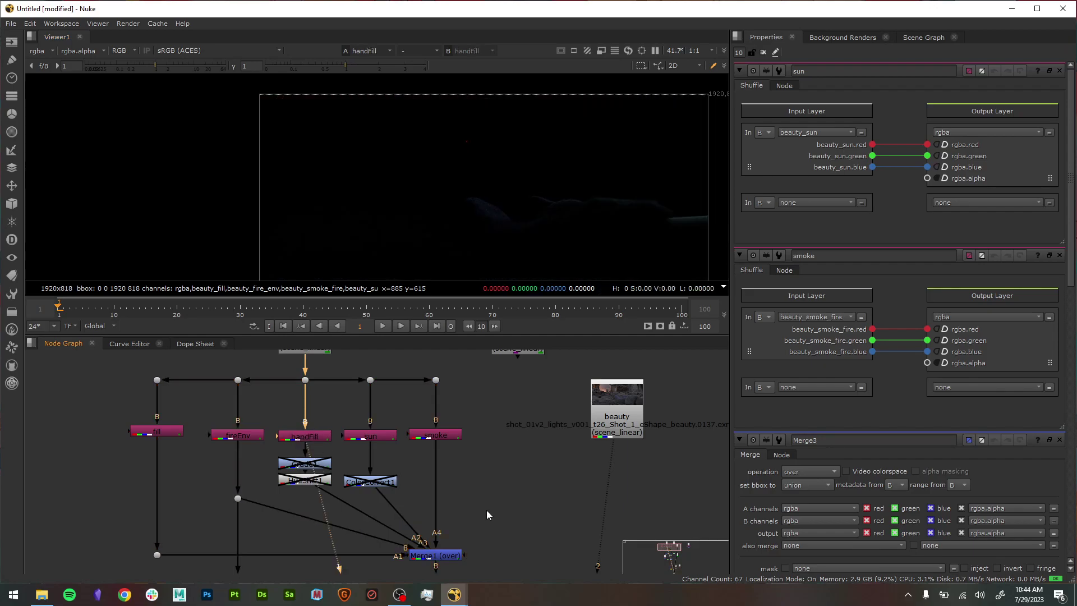
left_click(448, 555)
key("1")
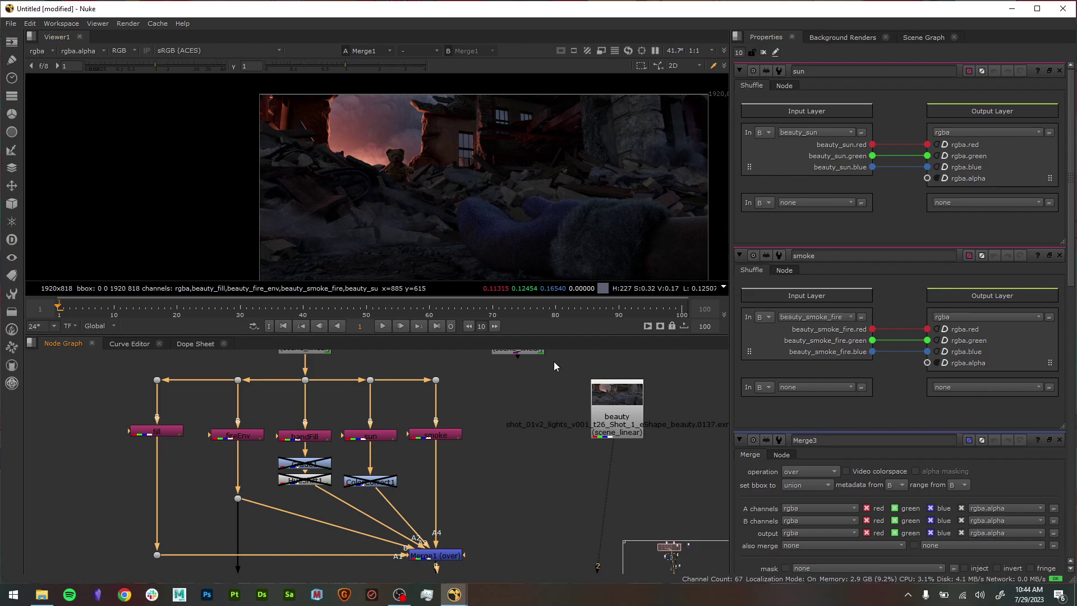
- Enable Grade1, HueShift1 and ColorCorrect1 together, toggling them off and on to compare their effect on Merge1
left_click_drag(731, 298, 843, 285)
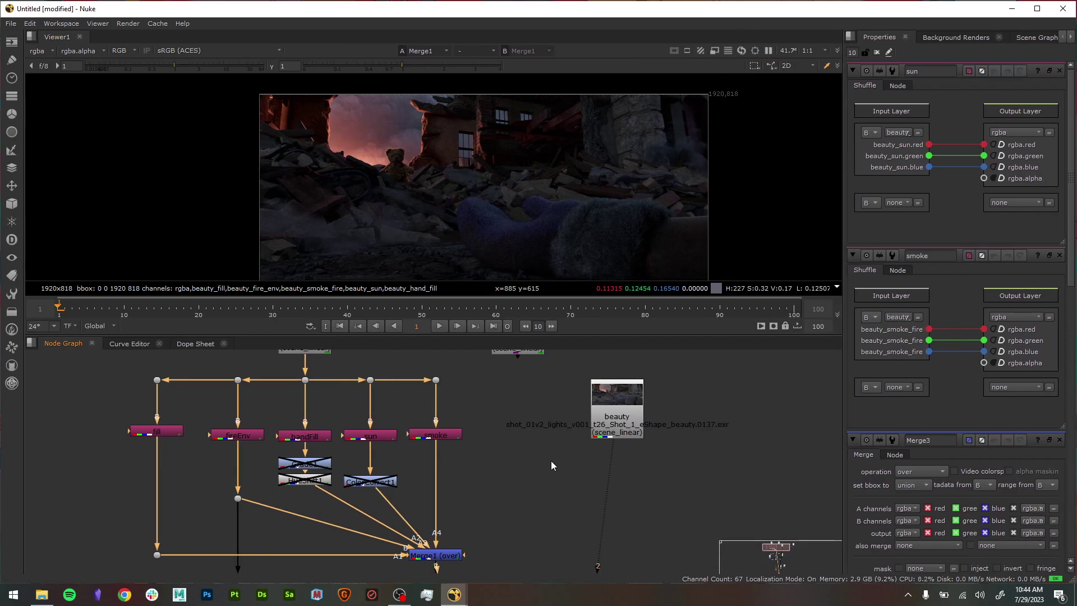
left_click(317, 466)
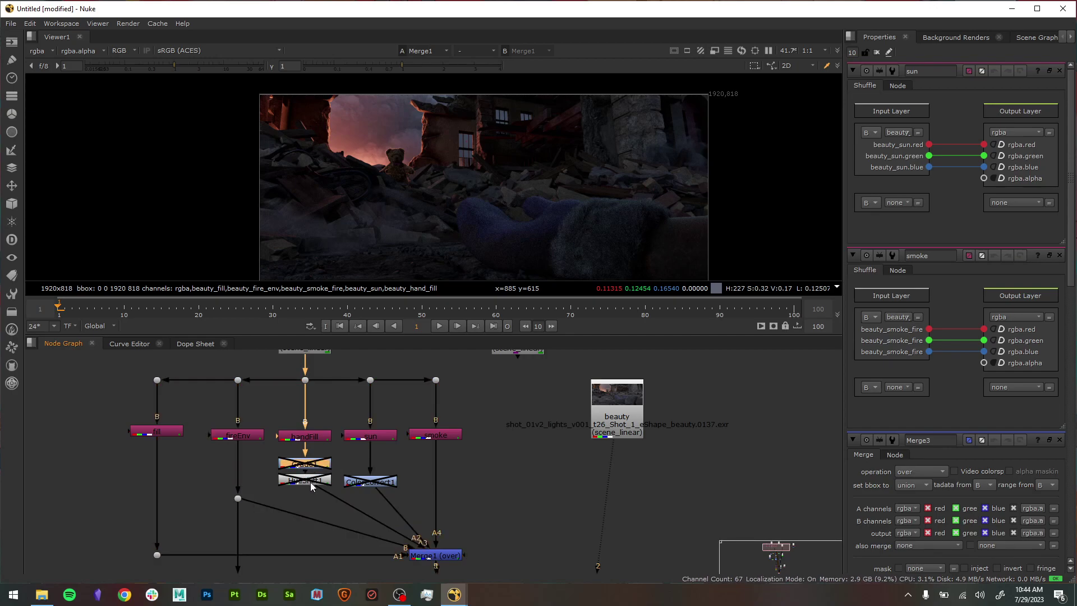
left_click_drag(268, 442, 407, 511)
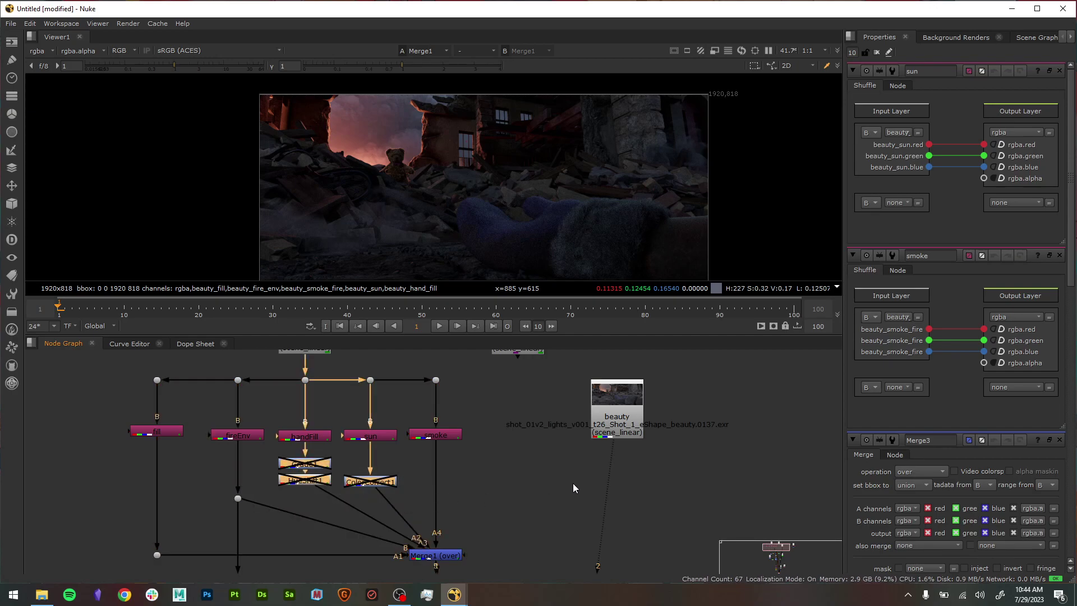
key("d")
key("d")
key("d")
key("d")
key("d")
key("d")
key("d")
key("d")
key("d")
key("d")
key("d")
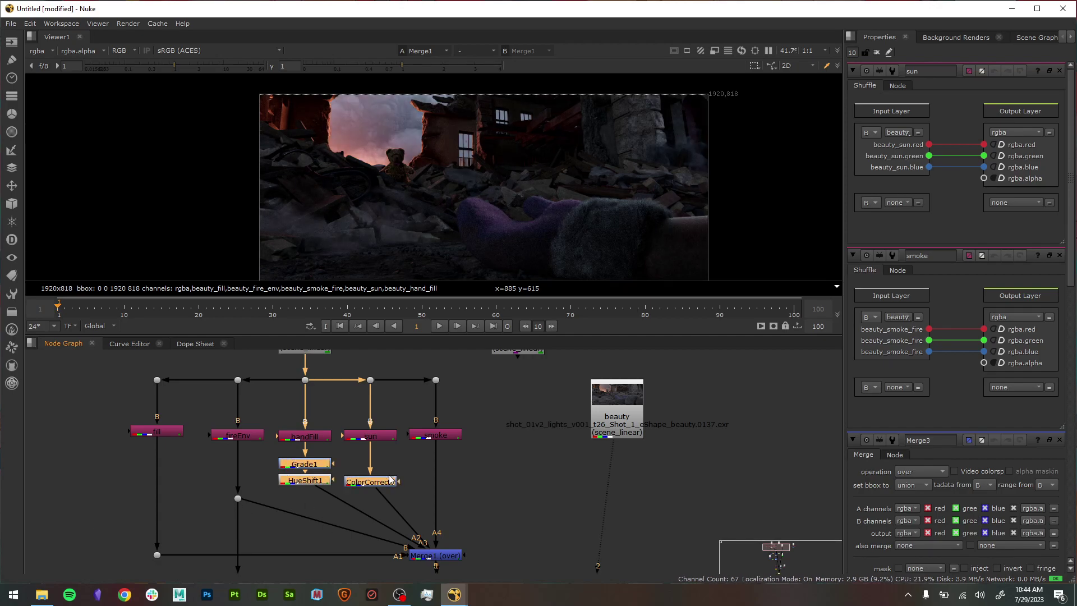
- Compare the sun light group before and after ColorCorrect1 in the viewer
left_click(382, 435)
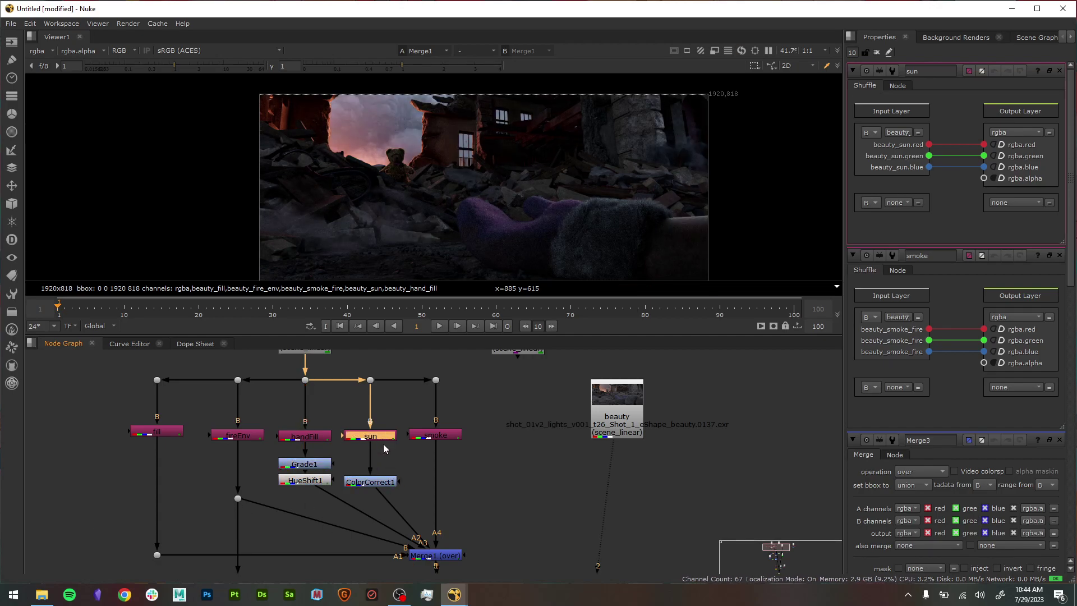
key("1")
left_click(391, 484)
key("1")
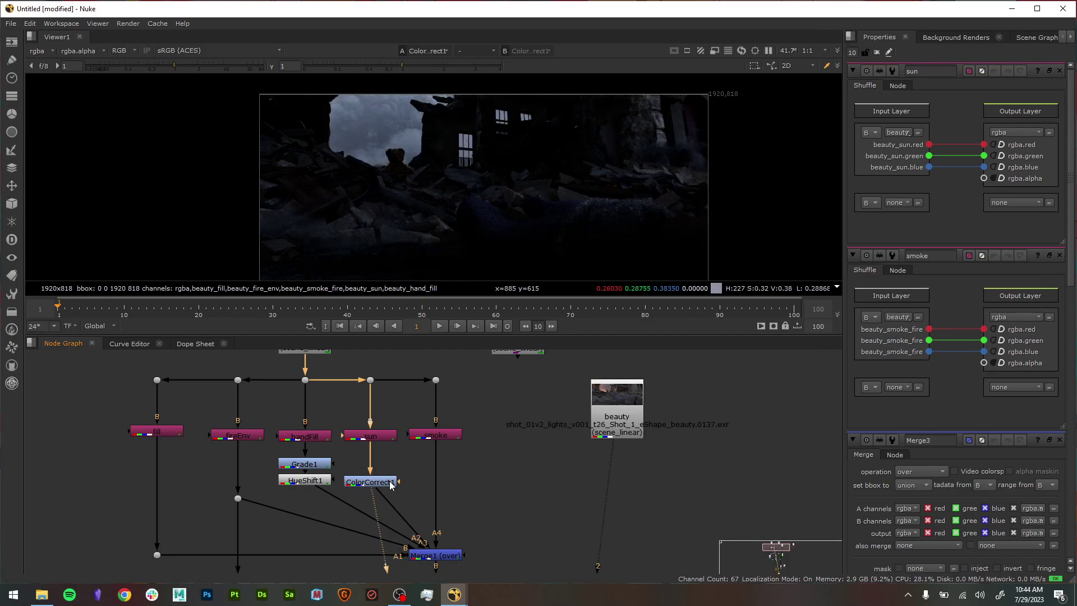
left_click(390, 436)
key("1")
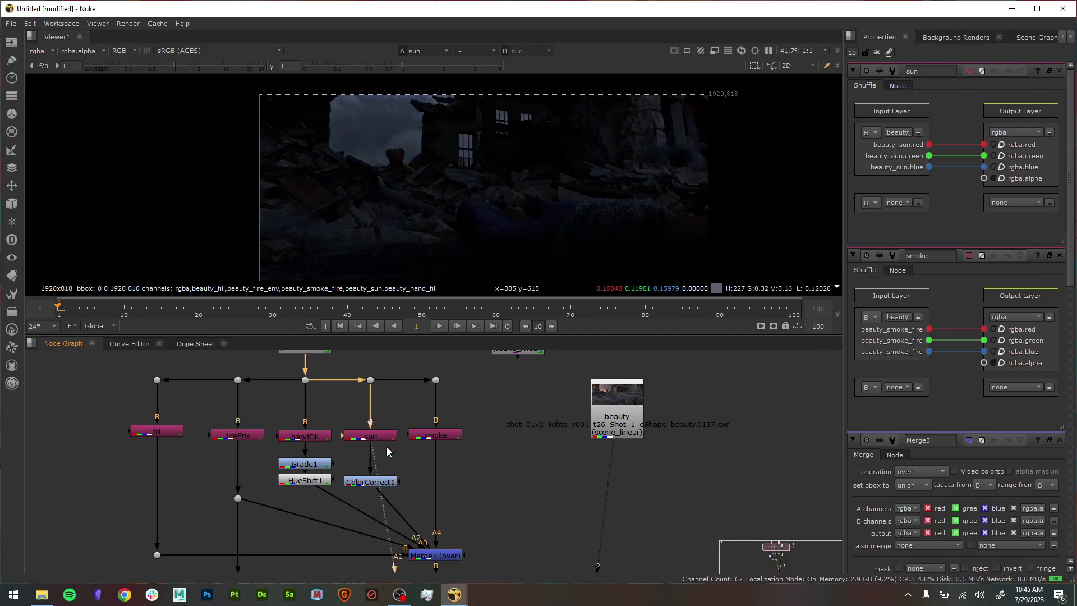
- Compare the handFill light group before and after its Grade1 and HueShift1 corrections in the viewer
left_click(311, 438)
key("1")
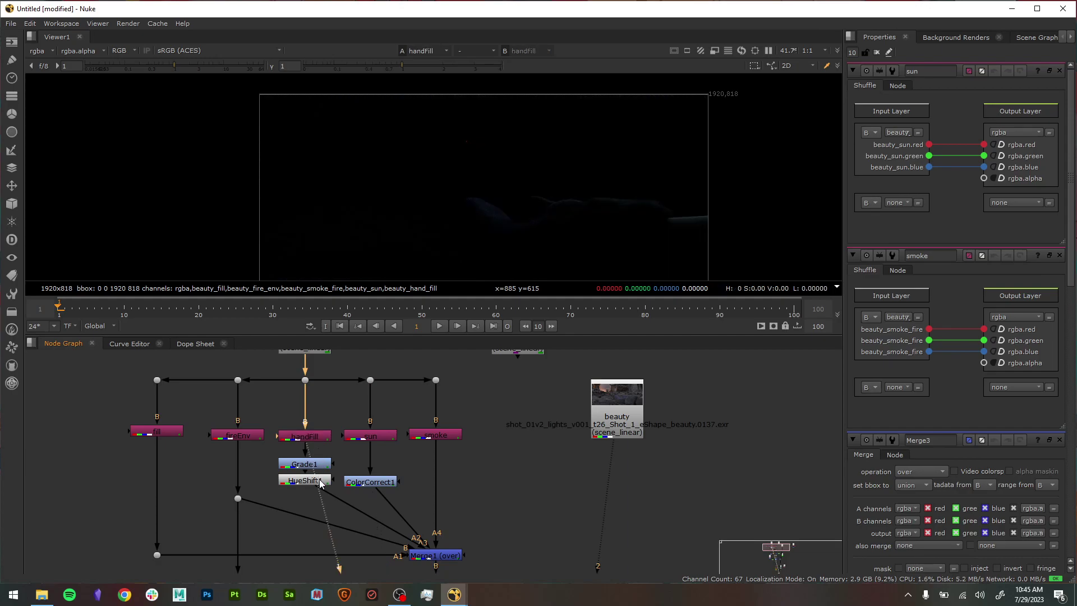
left_click(320, 481)
key("1")
left_click(318, 438)
key("1")
left_click(325, 483)
key("1")
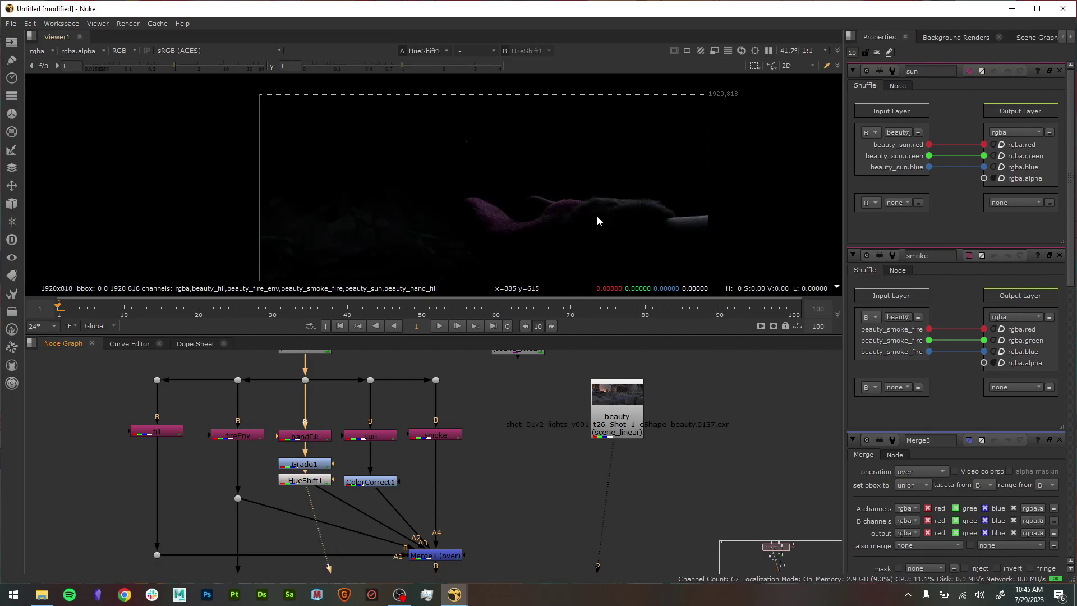
middle_click_drag(395, 477, 437, 476)
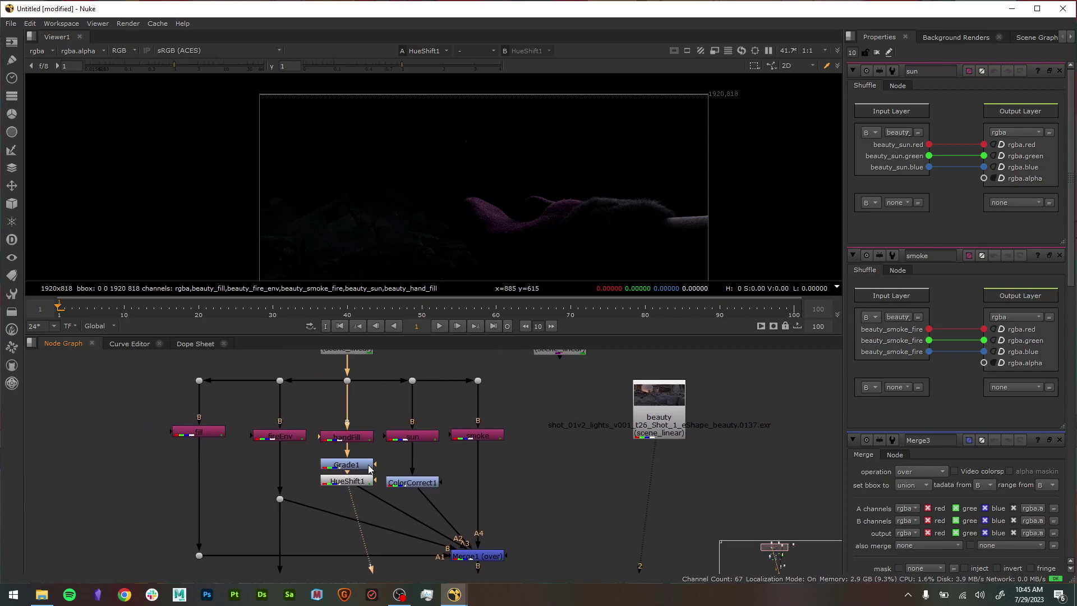
- Delete Grade1 from the handFill branch and ColorCorrect1 from the sun branch
left_click(340, 466)
key("Delete")
left_click(416, 481)
key("Delete")
- Return the viewer to Merge1 and disable HueShift1 under handFill
left_click(359, 440)
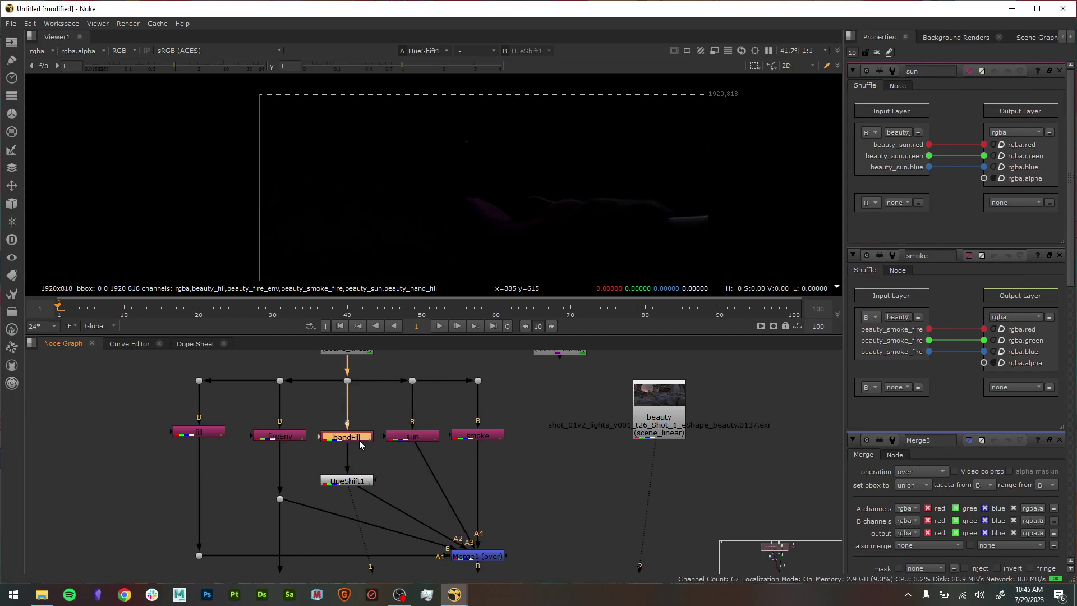
key("1")
left_click(492, 557)
key("1")
left_click(368, 483)
key("d")
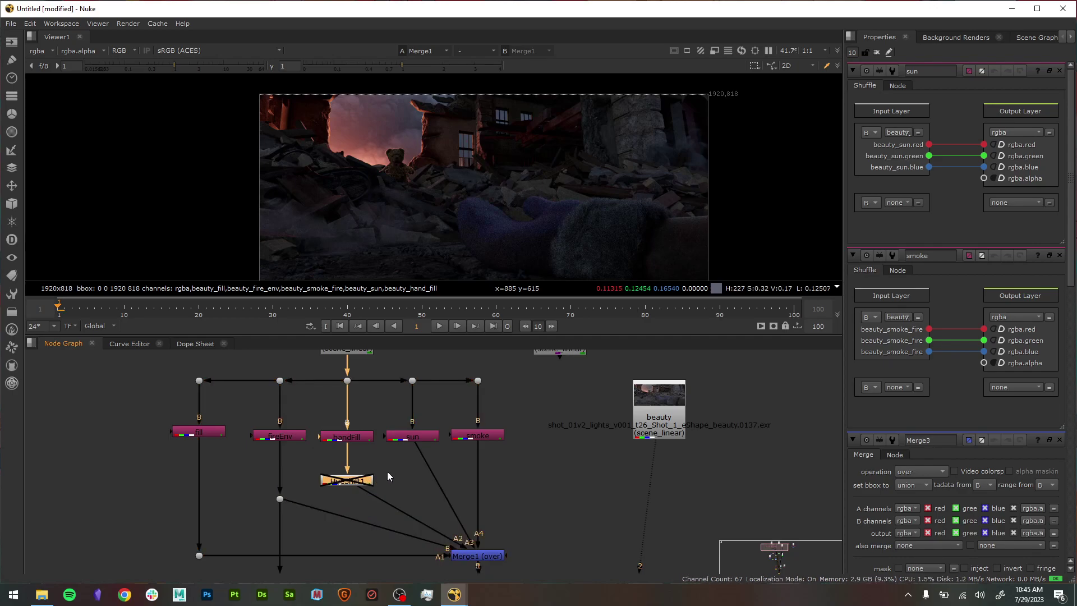
- Toggle the sun and smoke shuffles off and on to examine each light's contribution to Merge1
left_click(424, 437)
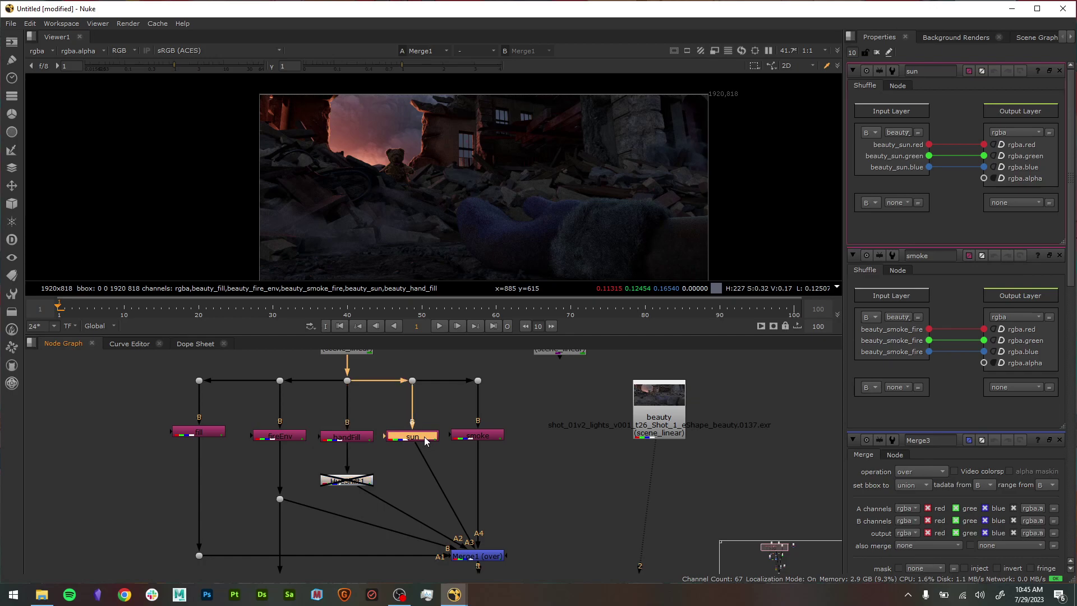
key("d")
key("d")
key("d")
key("d")
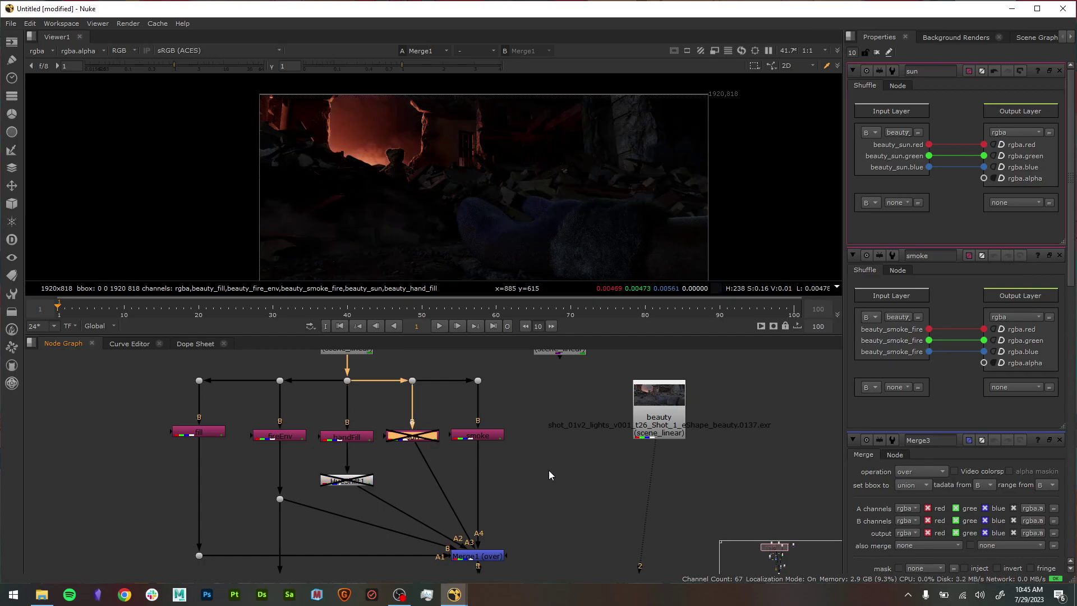
left_click(487, 437)
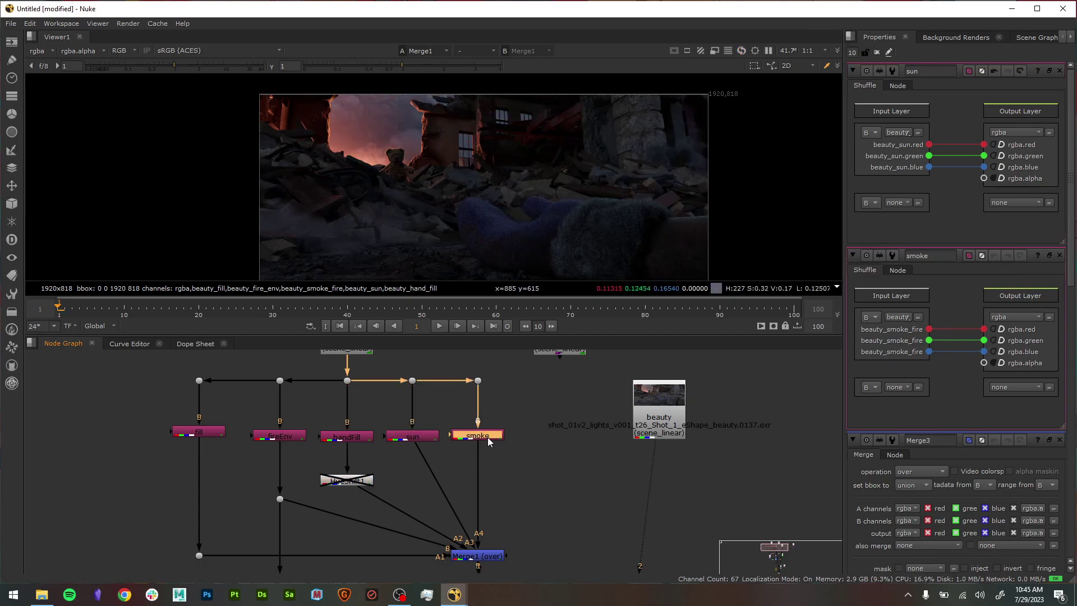
key("d")
key("d")
key("d")
key("d")
- Toggle the handFill, fireEnv and fill shuffles off and on in turn to examine their contributions to the merged image
left_click(353, 437)
key("d")
key("d")
key("d")
key("d")
left_click(292, 437)
key("d")
key("d")
key("d")
key("d")
left_click(204, 431)
key("d")
key("d")
key("d")
key("d")
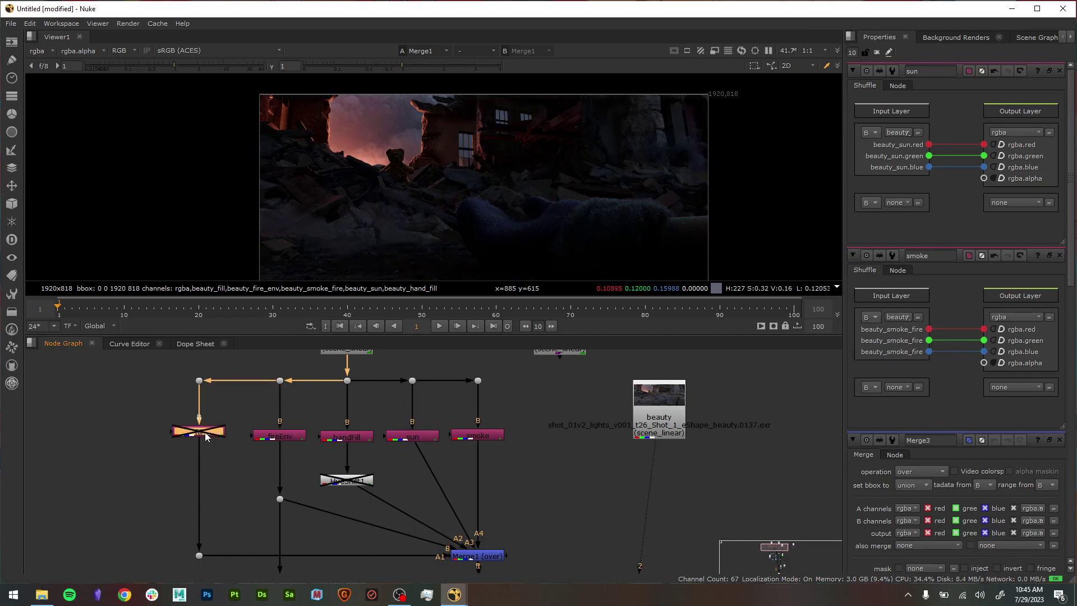
- Recheck how handFill affects the merged image by disabling and re-enabling its shuffle
left_click(492, 557)
left_click(355, 437)
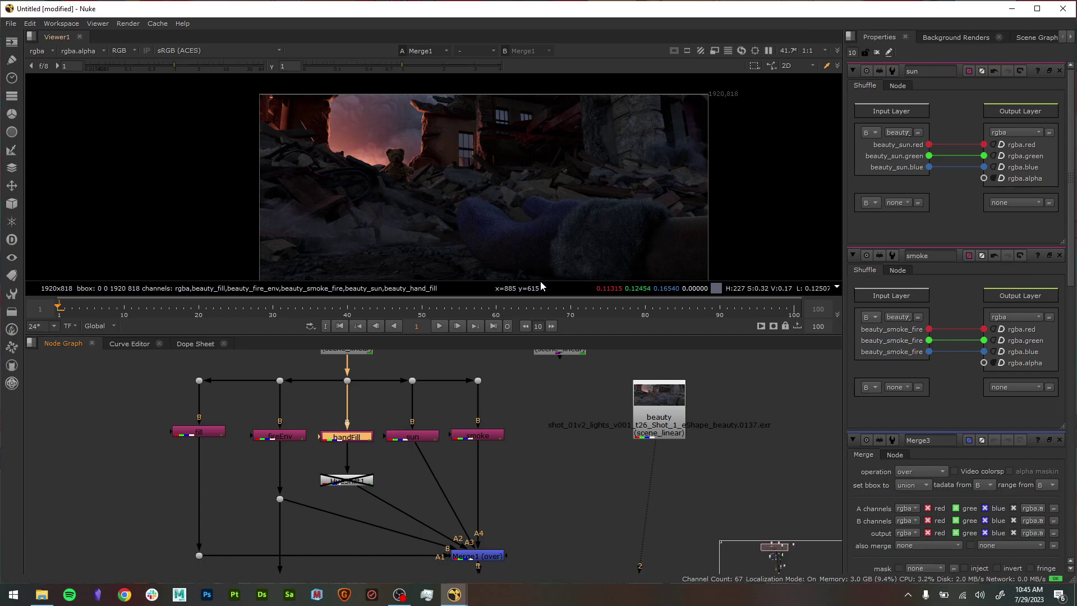
key("d")
key("d")
key("d")
key("d")
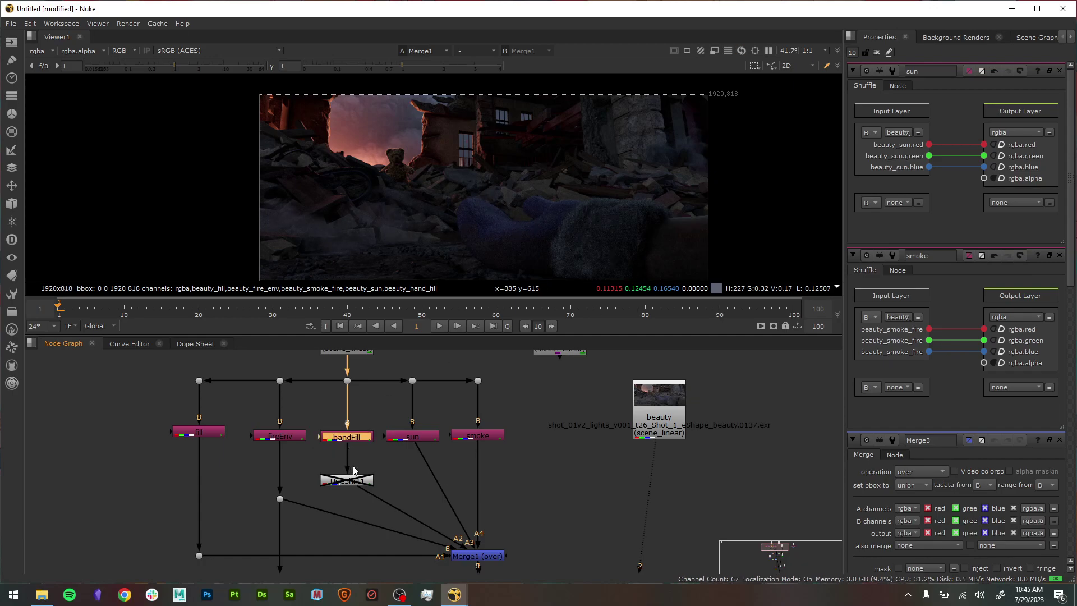
- Add a Grade node between the handFill shuffle and HueShift1
key("Tab")
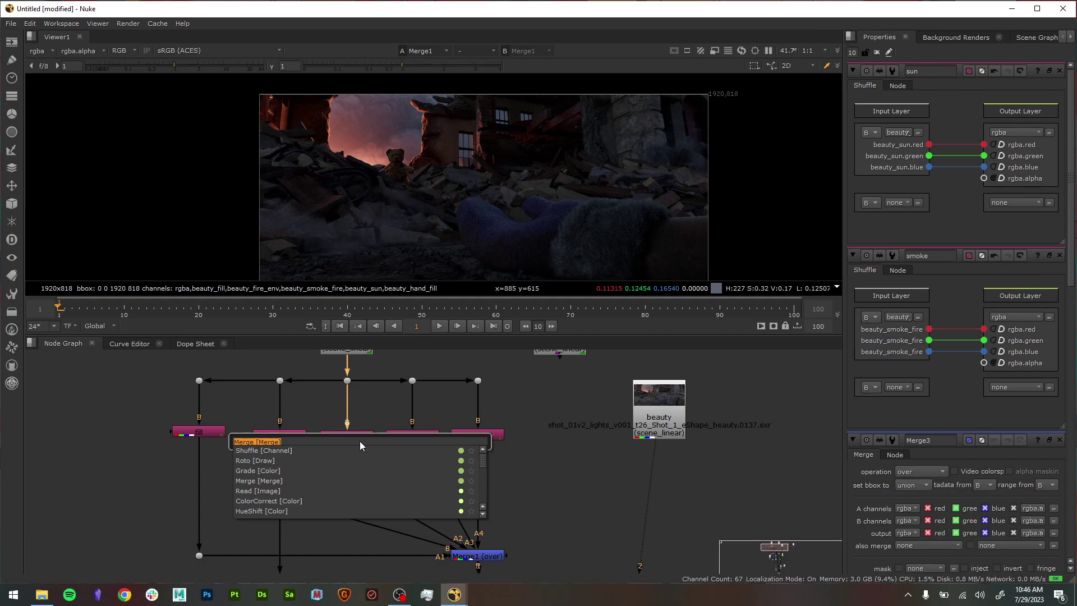
type("grade")
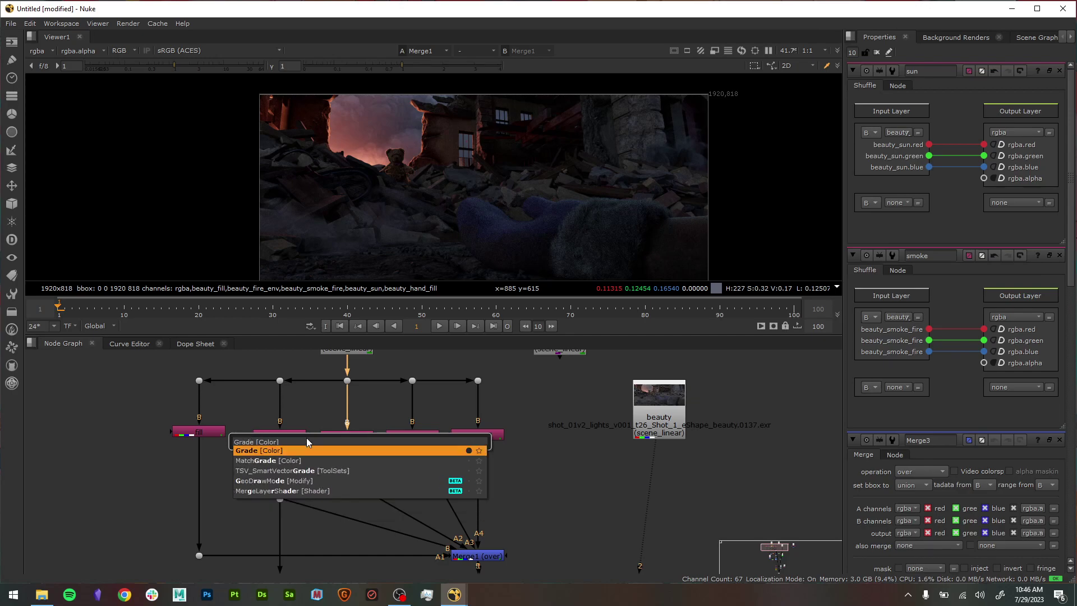
key("Return")
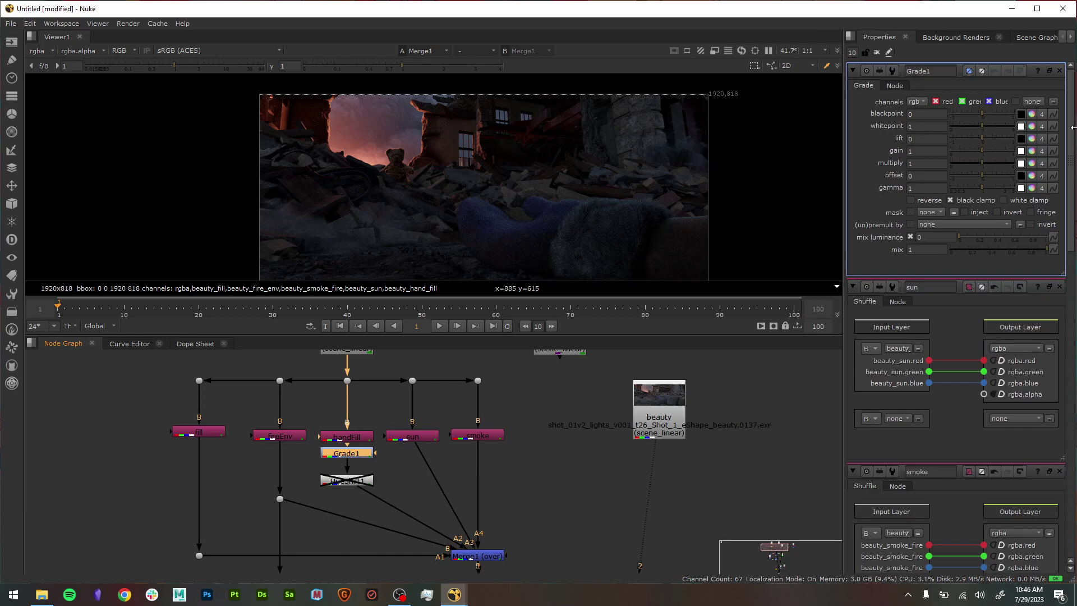
- Try a blackpoint of 0.02 and a whitepoint of 0.13 on Grade1, viewing its output with the grade toggled off and on
left_click_drag(845, 132, 770, 130)
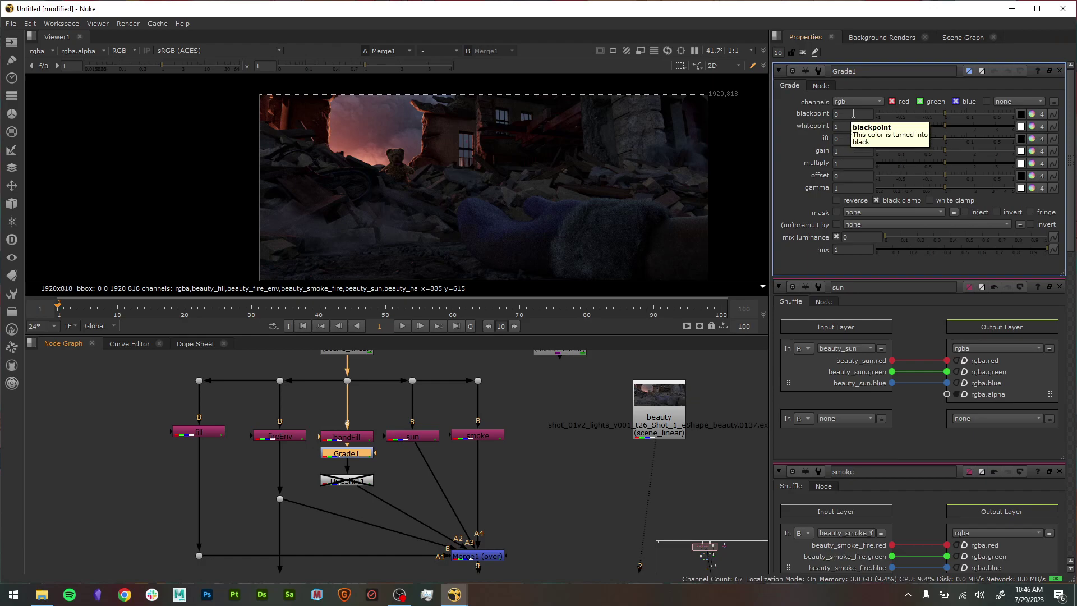
left_click_drag(945, 114, 900, 124)
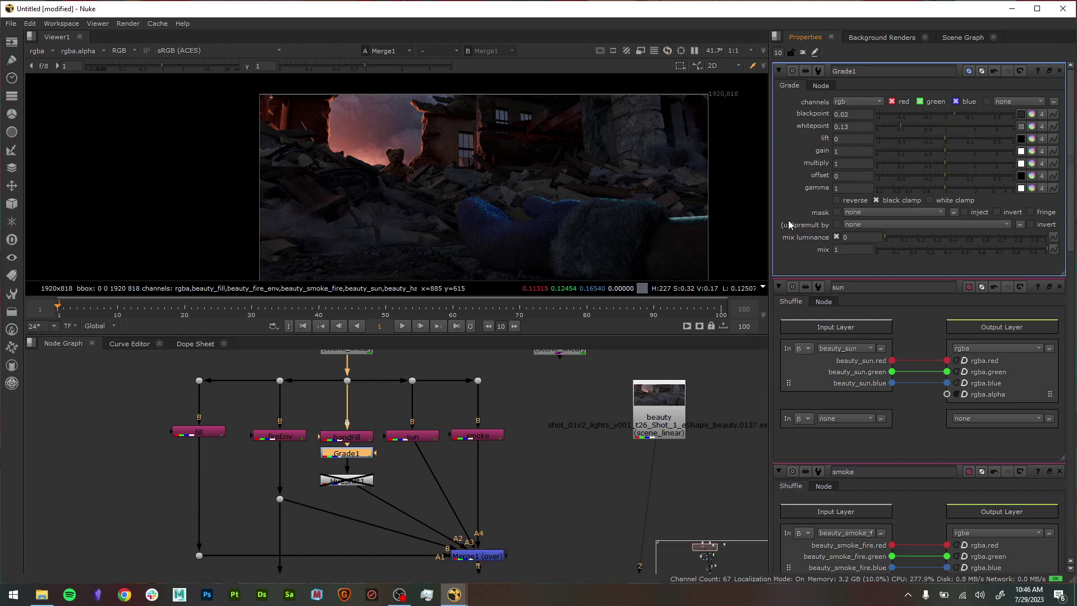
key("1")
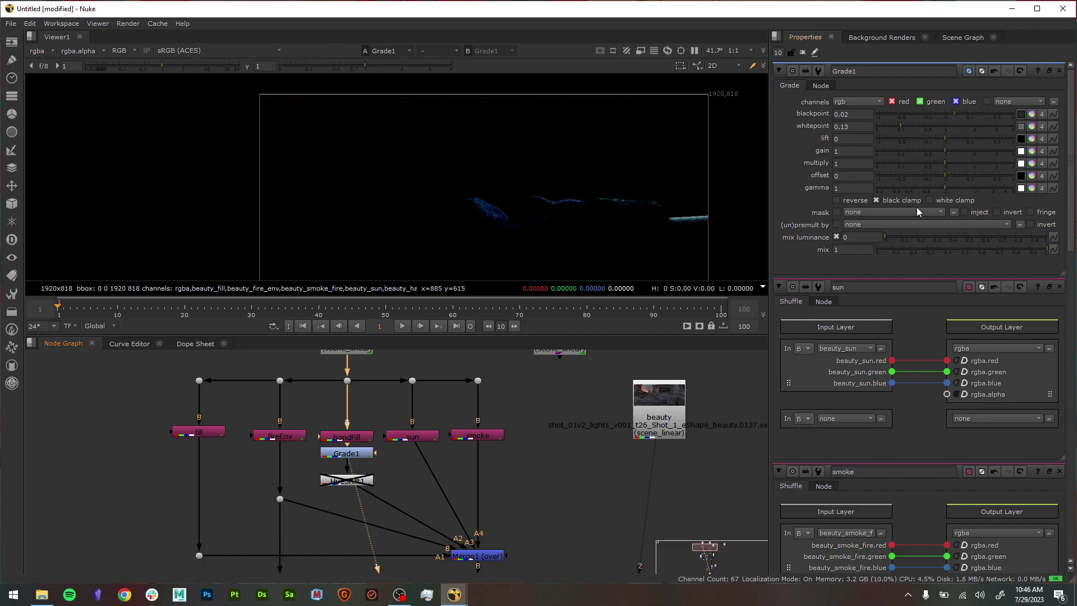
left_click(362, 455)
key("d")
key("d")
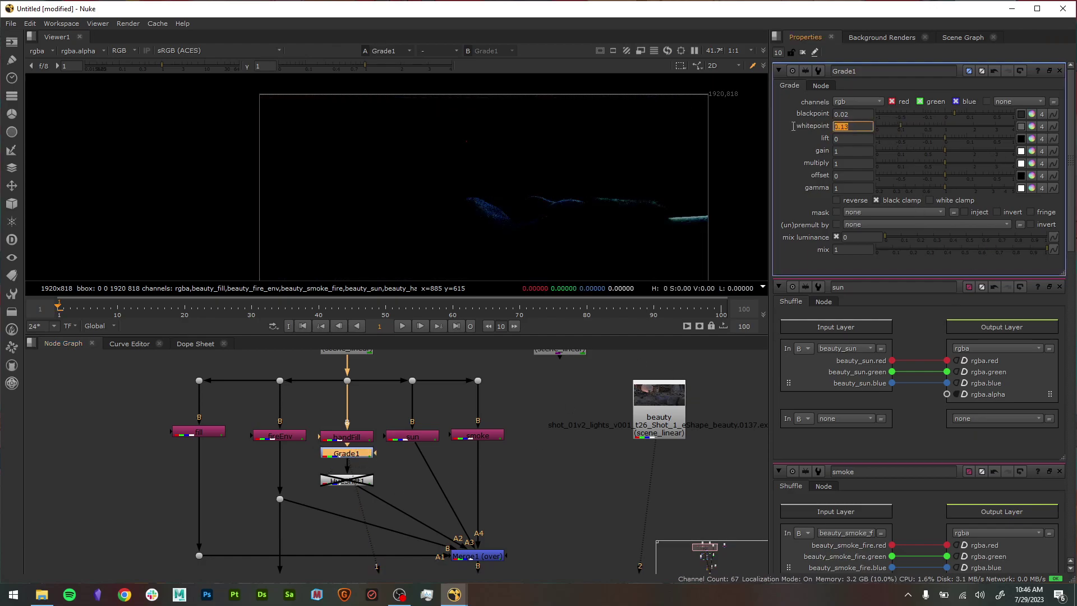
- Reset Grade1's whitepoint to 1 and its blackpoint to 0
type("1")
key("shift+Tab")
type("0")
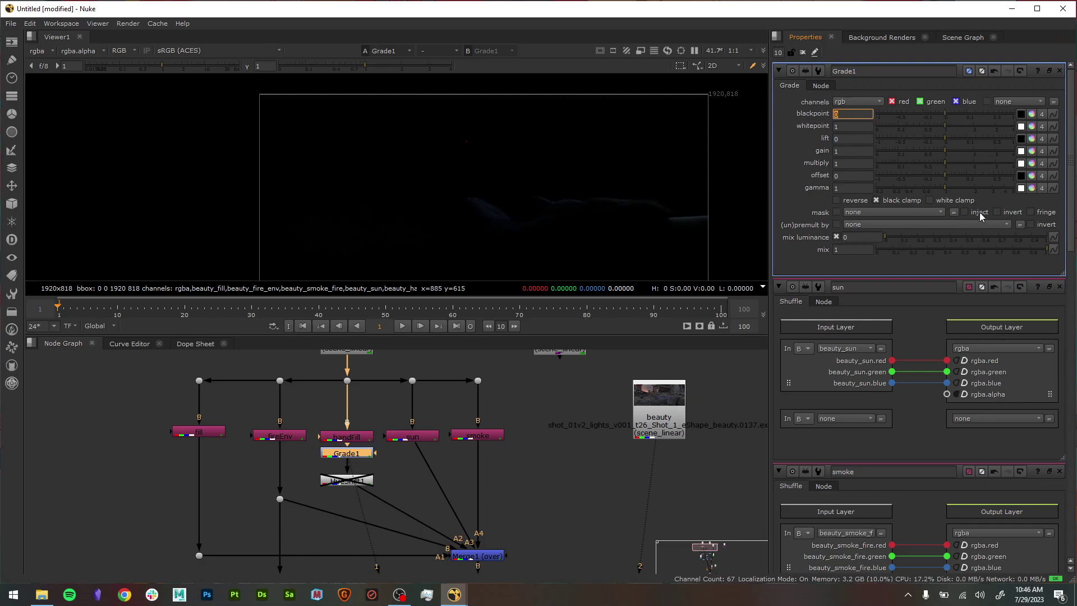
- Raise Grade1's gain to 2 and show the Merge1 output in the viewer
left_click(859, 151)
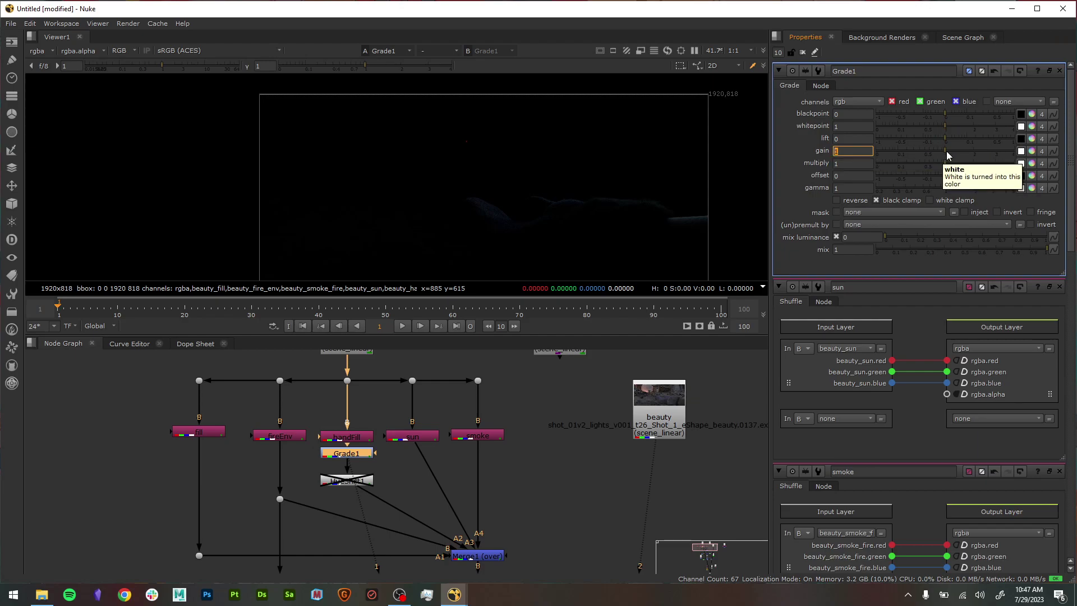
left_click_drag(947, 150, 973, 154)
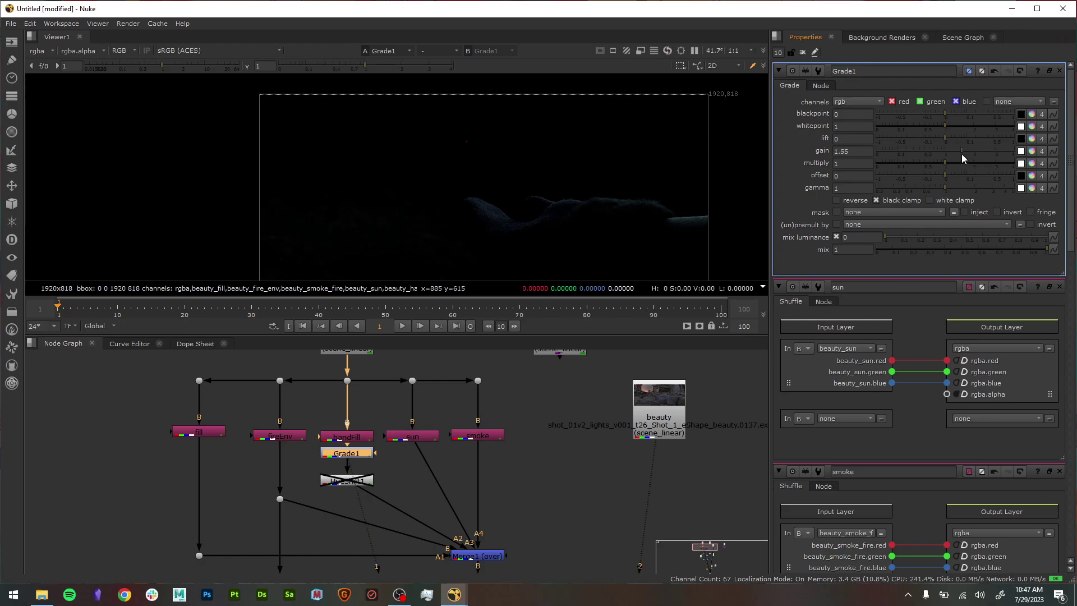
left_click(488, 558)
key("1")
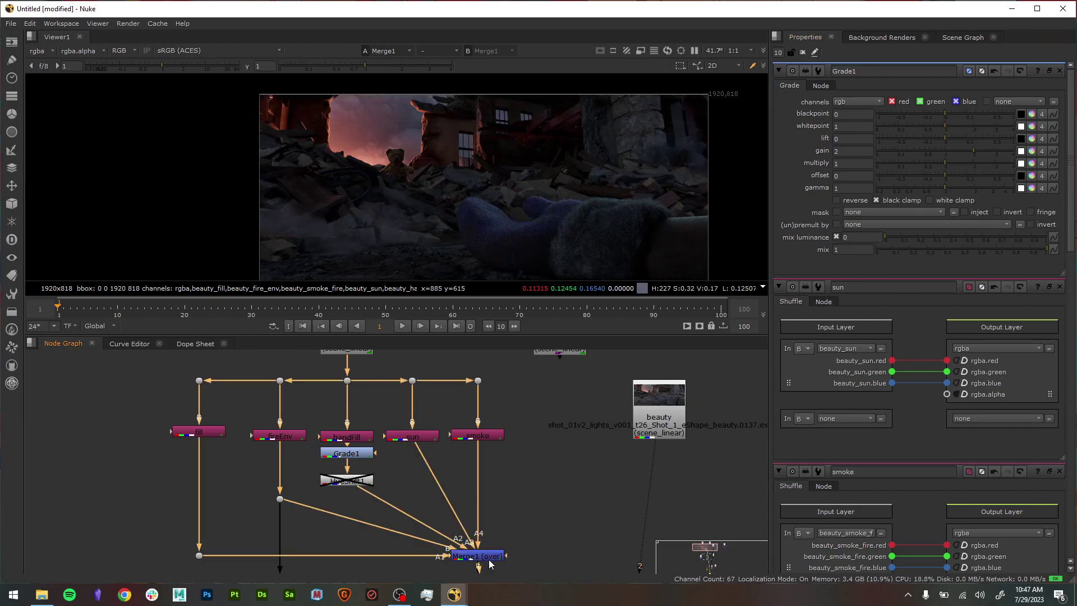
- Compare the merged image with Grade1 disabled and re-enabled
left_click(356, 454)
key("d")
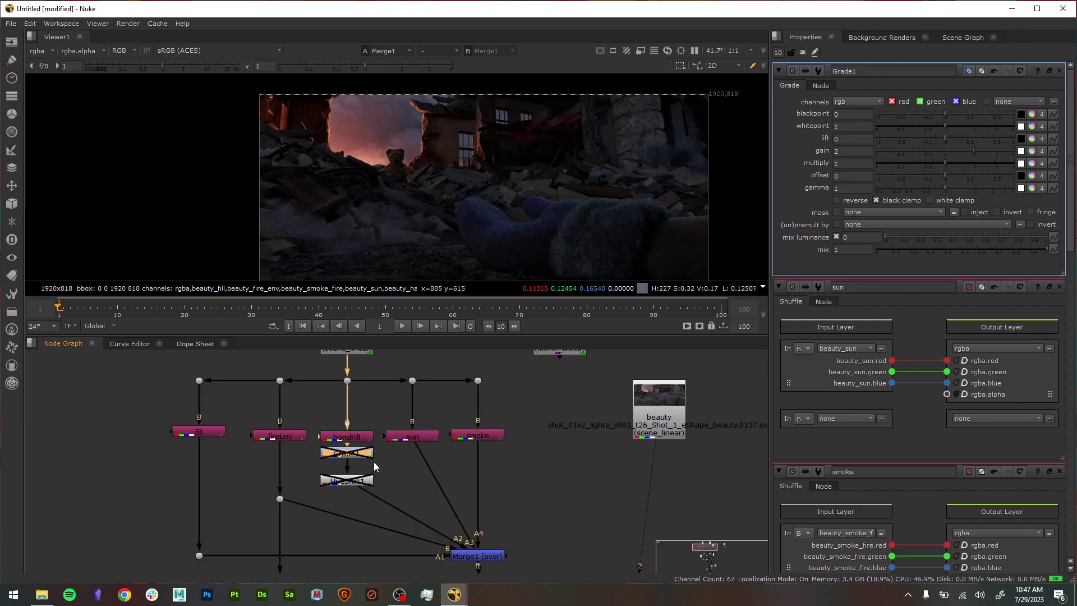
key("d")
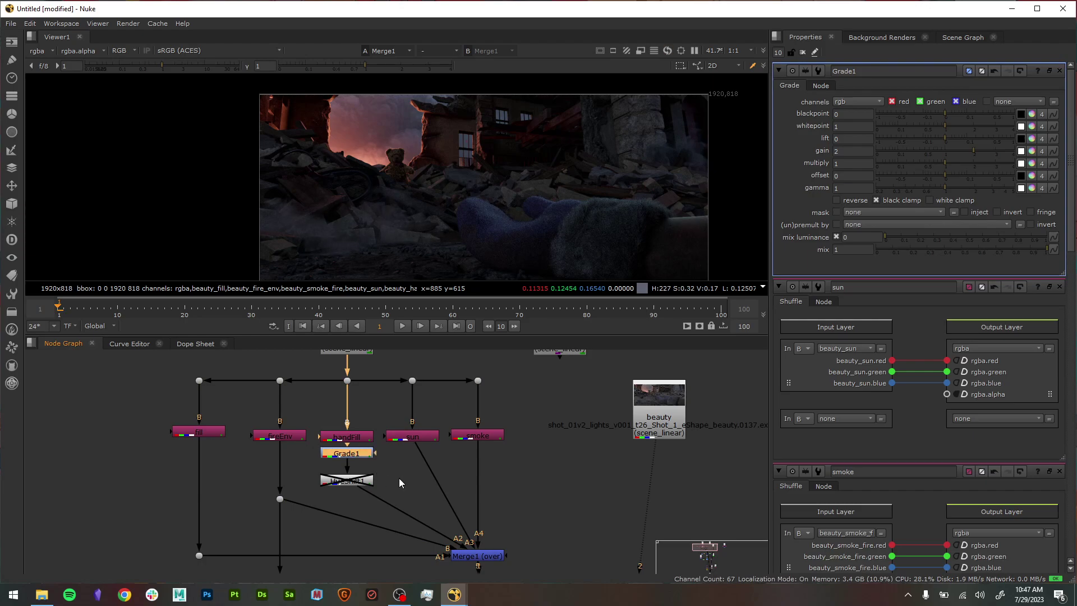
- Enable HueShift1 below Grade1 to check its effect on the glove, and delete the node
middle_click_drag(408, 472, 371, 466)
left_click(352, 466)
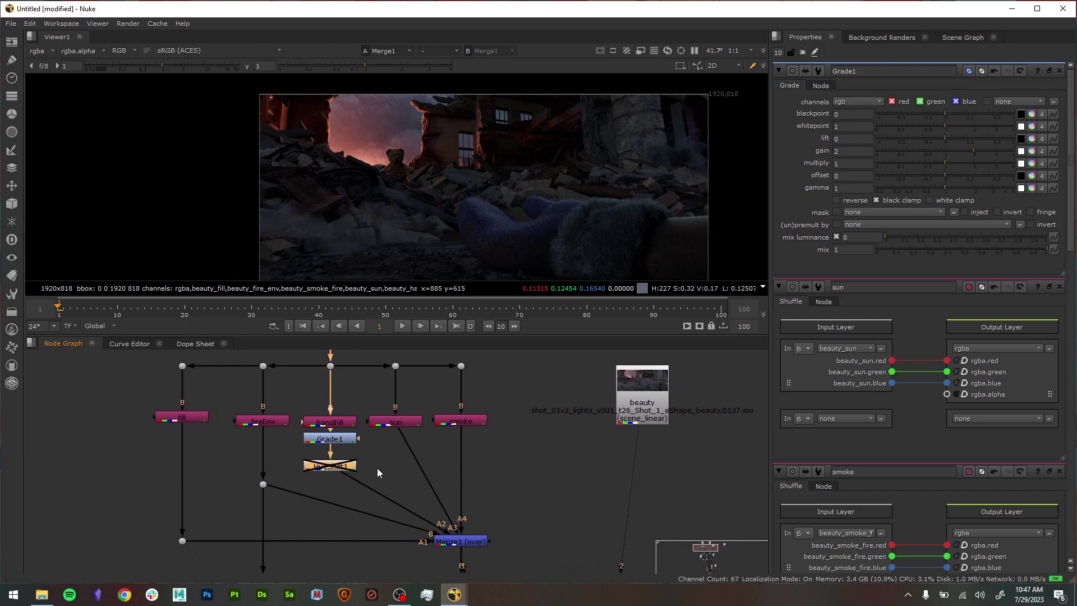
left_click_drag(348, 440, 348, 446)
left_click(347, 466)
key("d")
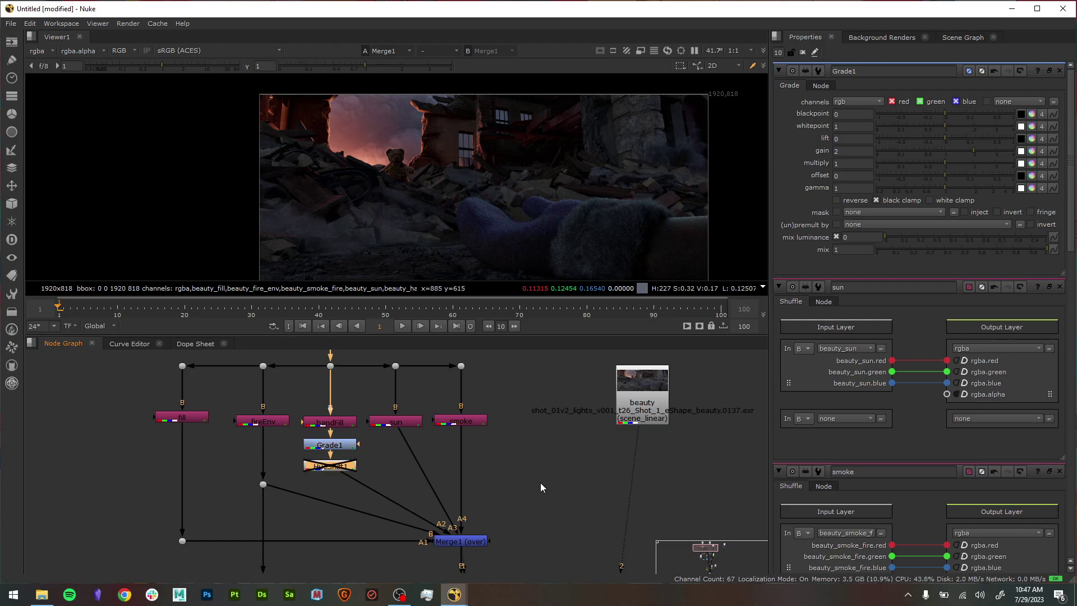
double_click(330, 466)
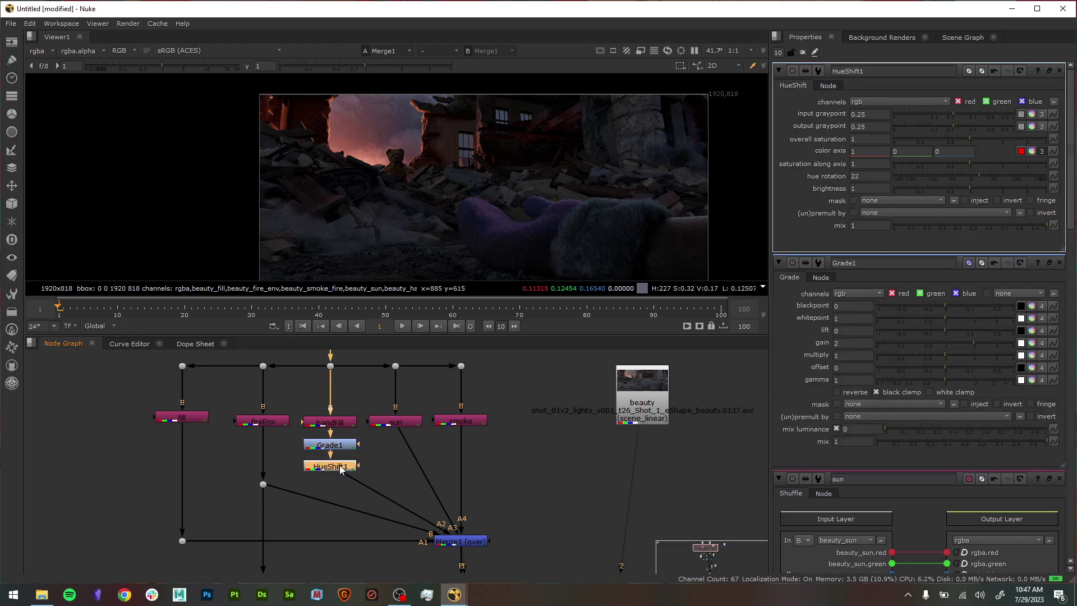
key("Delete")
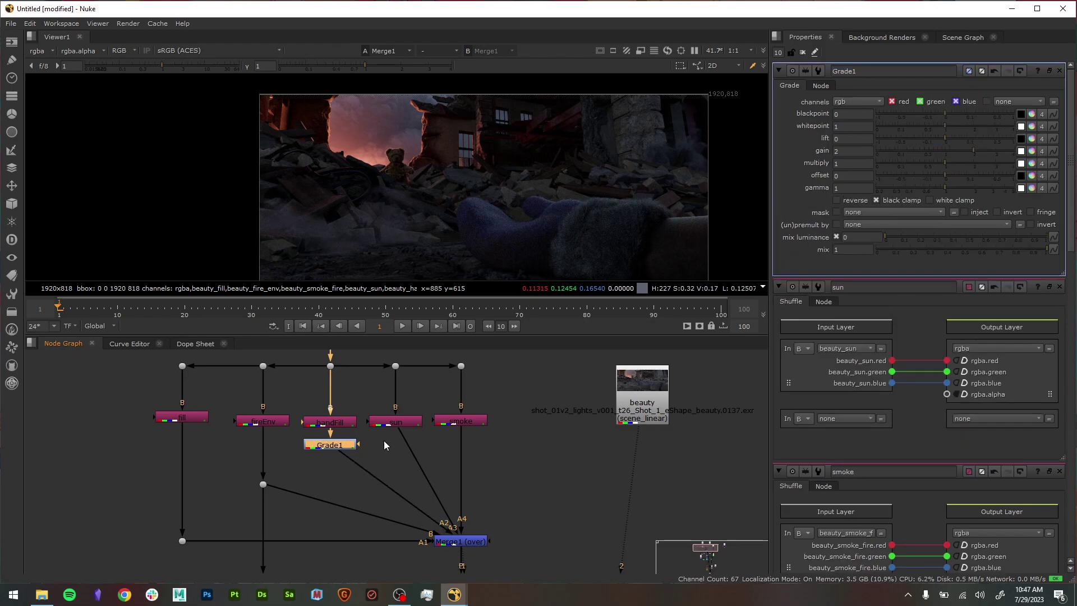
- Add a new HueShift node between Grade1 and Merge1 in the handFill branch
key("Tab")
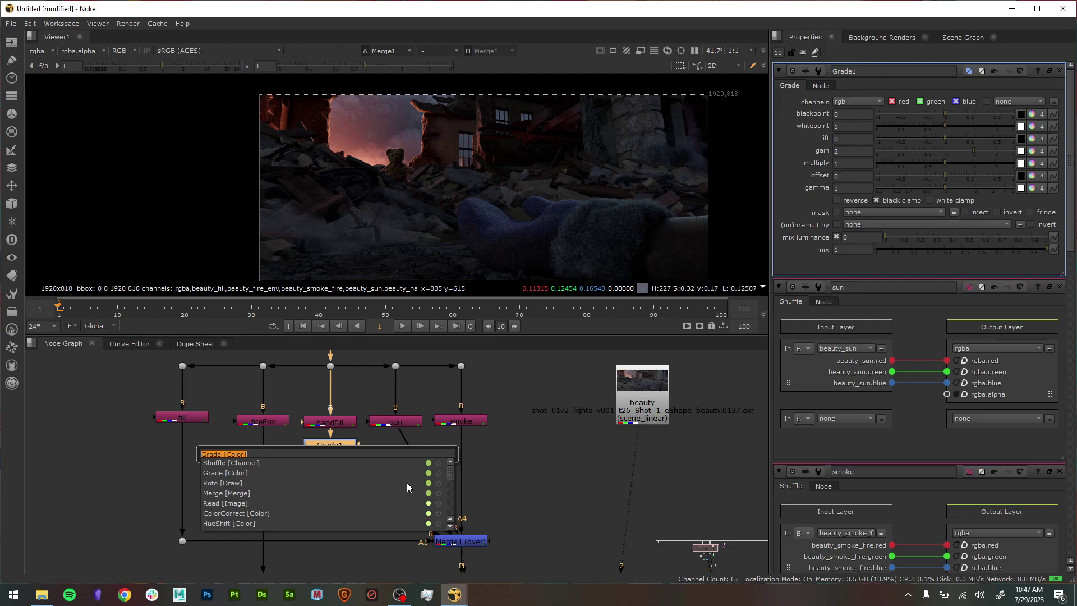
type("hue")
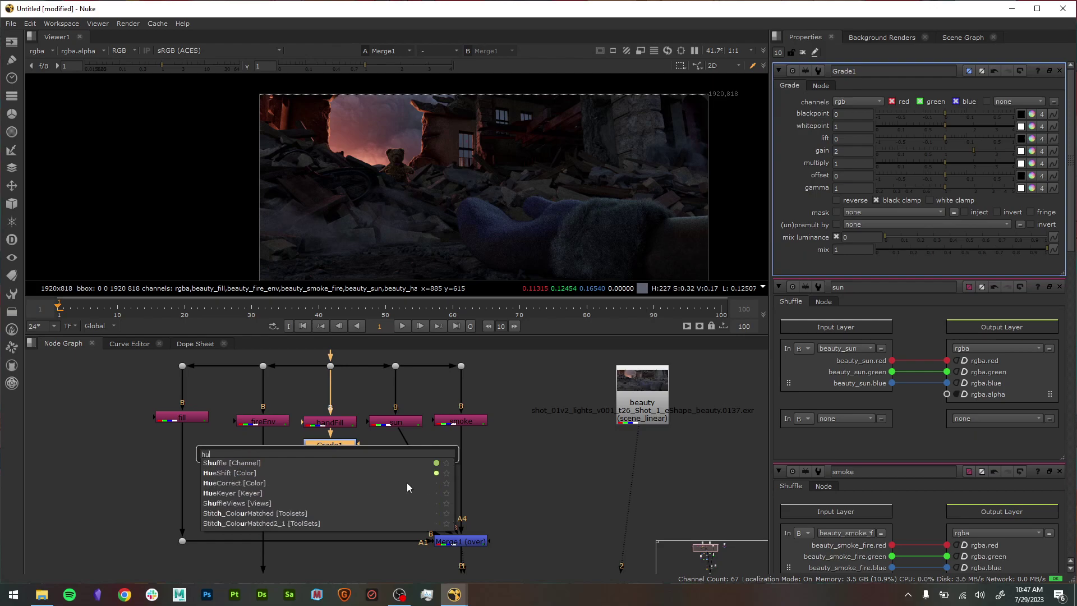
key("Return")
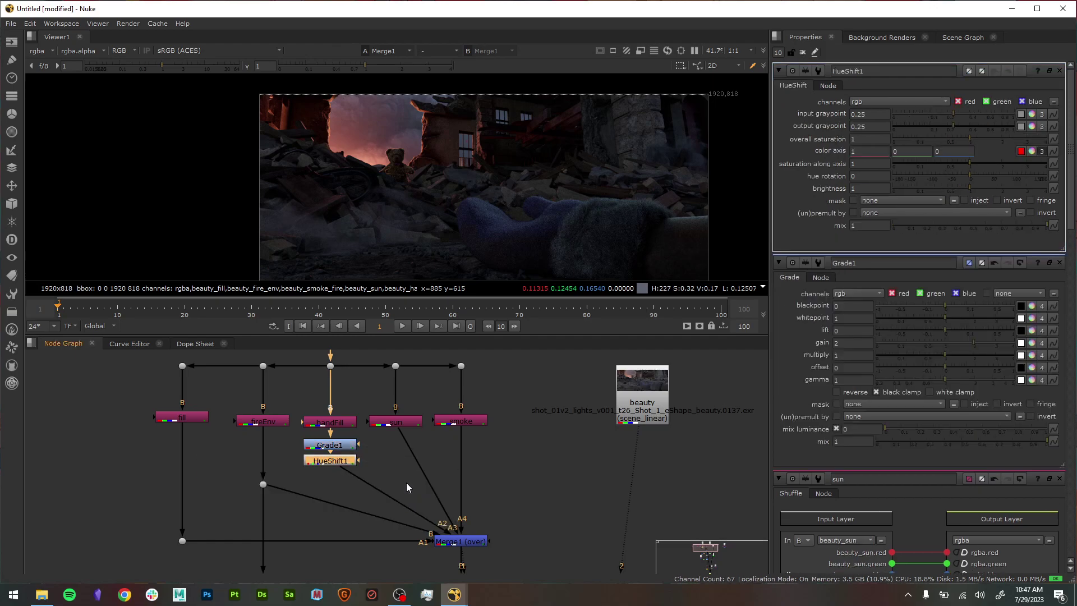
left_click_drag(352, 461, 377, 486)
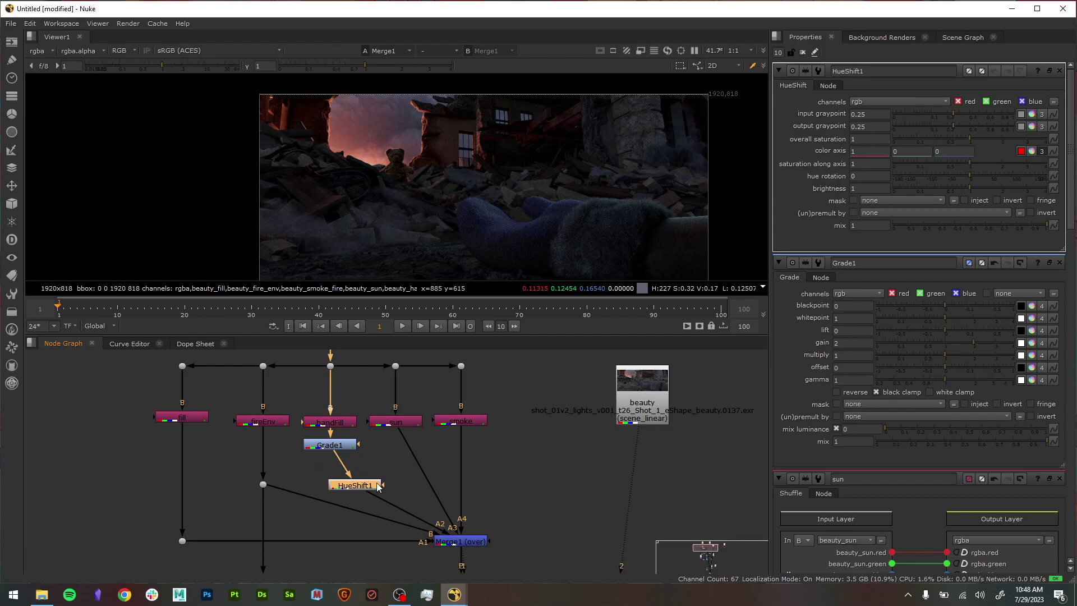
key("ctrl+z")
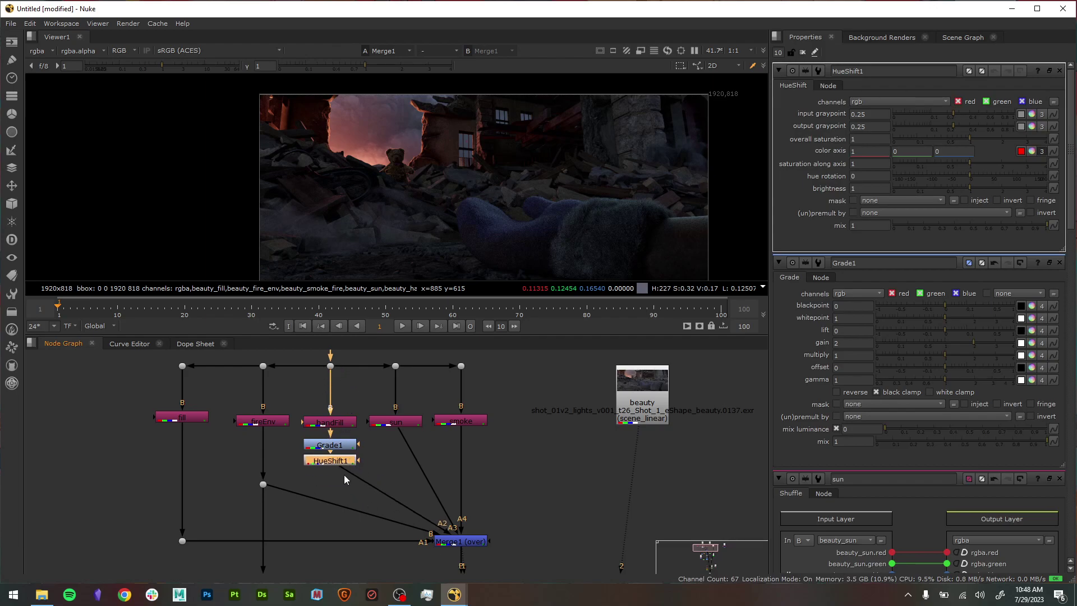
left_click_drag(345, 463, 369, 488)
left_click(348, 447)
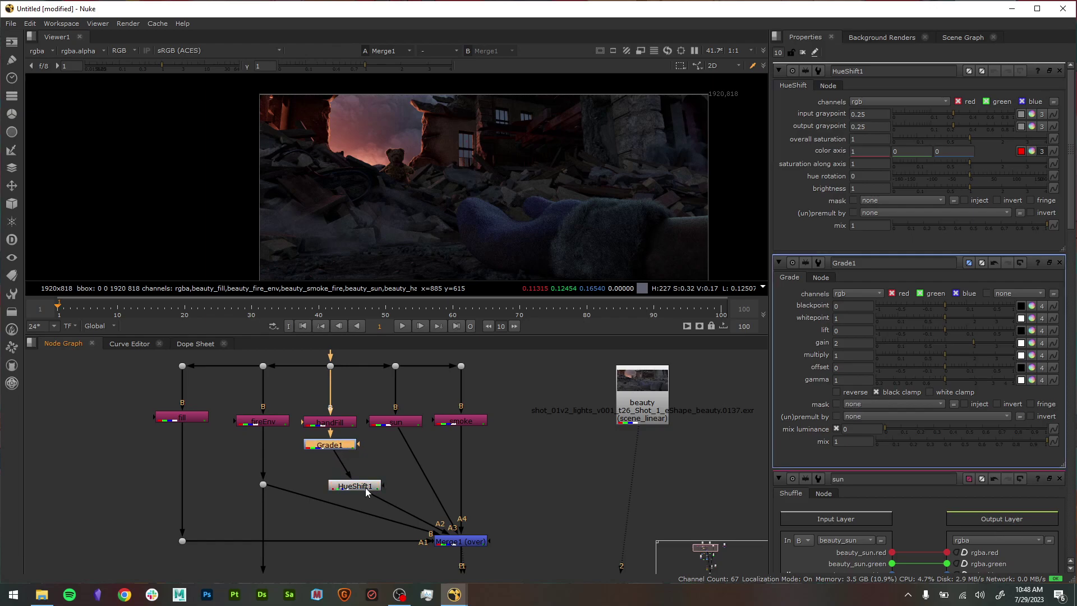
left_click_drag(345, 485, 329, 461)
left_click(339, 444)
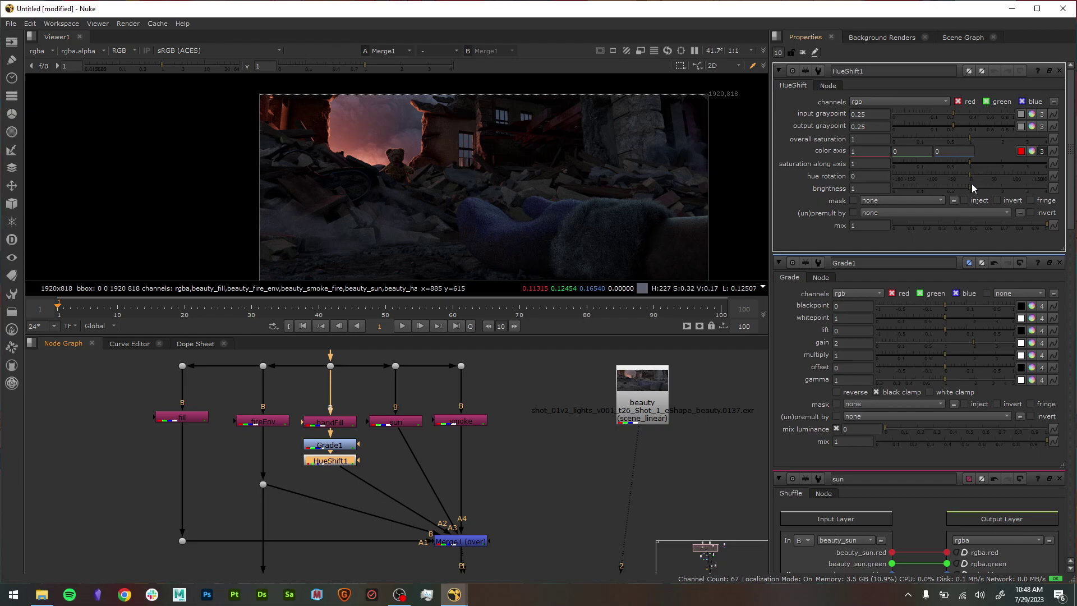
- Set HueShift1's hue rotation to 20
left_click_drag(971, 179, 978, 179)
left_click_drag(977, 175, 979, 177)
- Show the output of Merge2, which combines the blurred fire light through the Roto1 mask, in the viewer
middle_click_drag(529, 523, 538, 463)
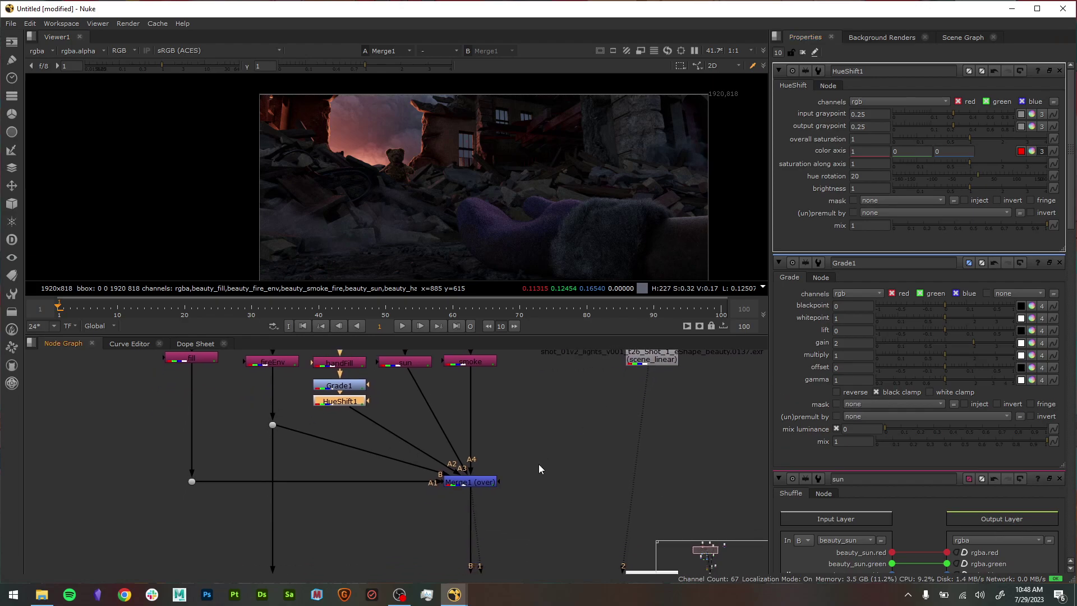
scroll(539, 451, "down", 3)
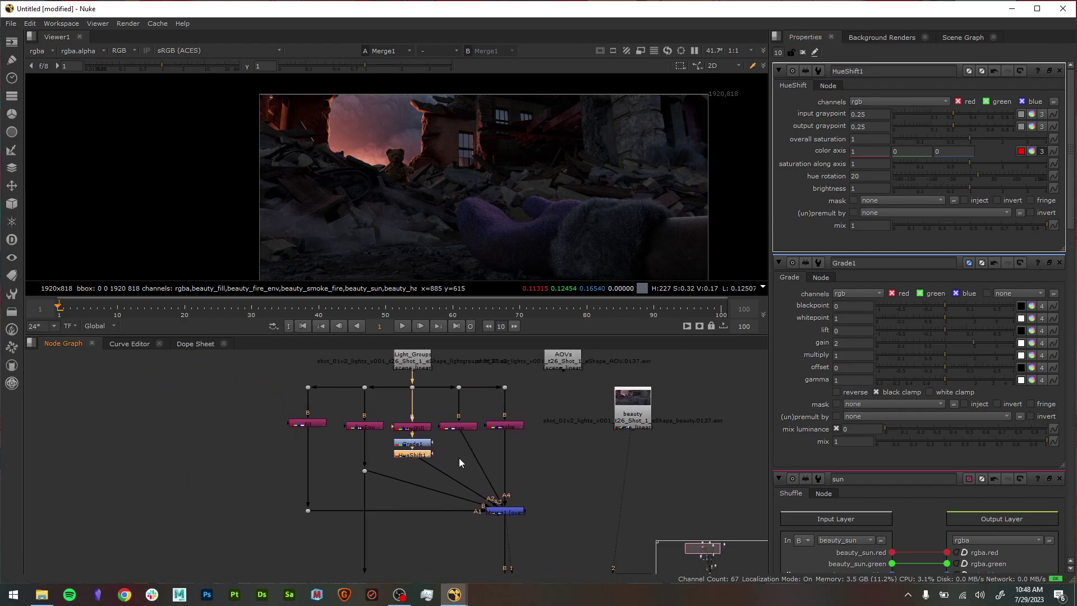
scroll(509, 430, "up", 5)
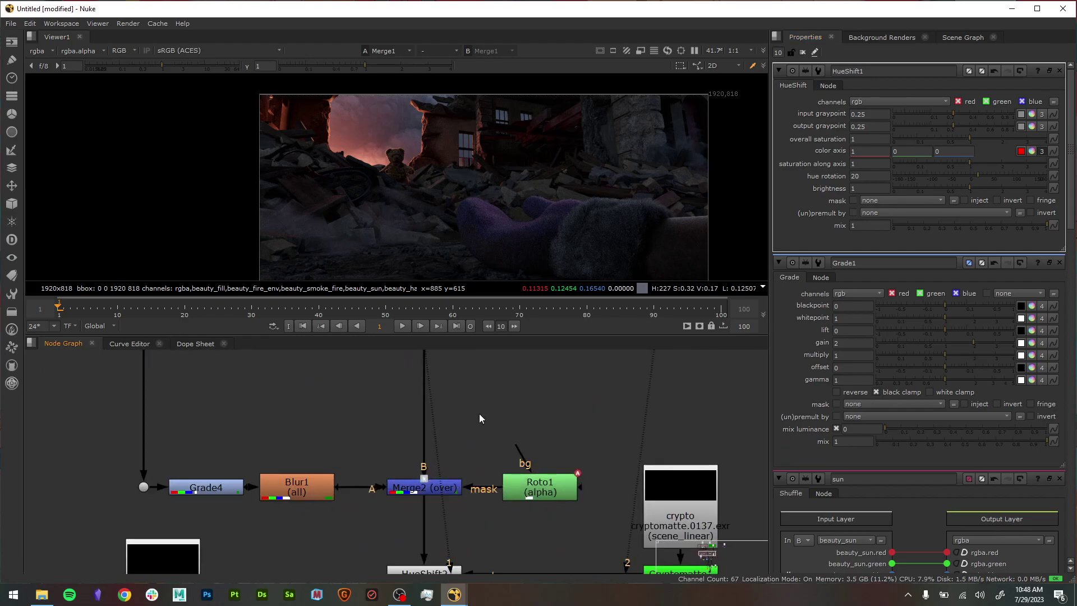
middle_click_drag(517, 439, 540, 460)
left_click(511, 535)
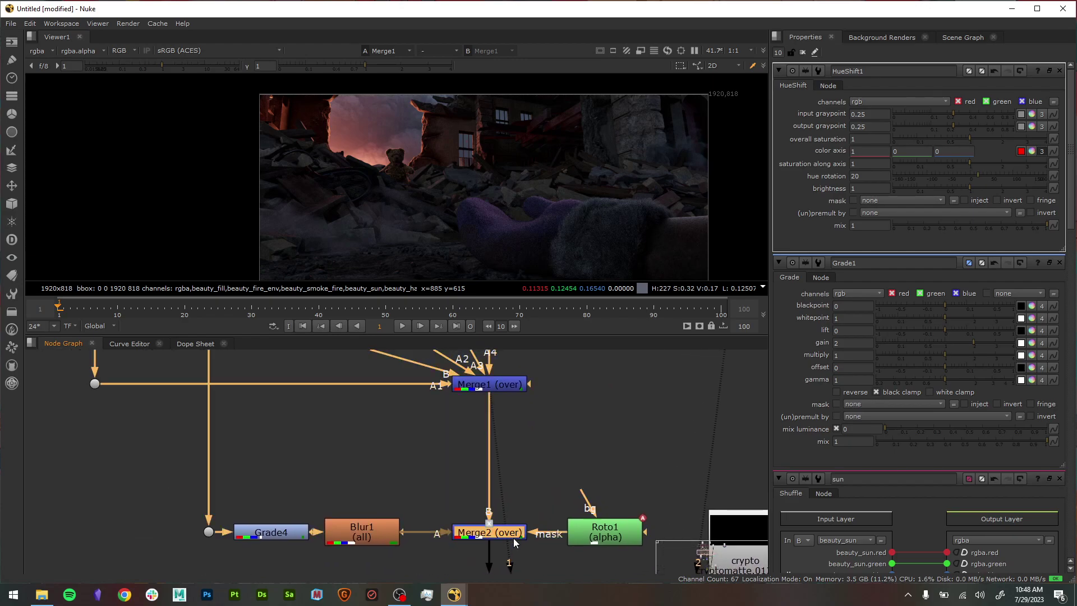
key("1")
left_click(527, 499)
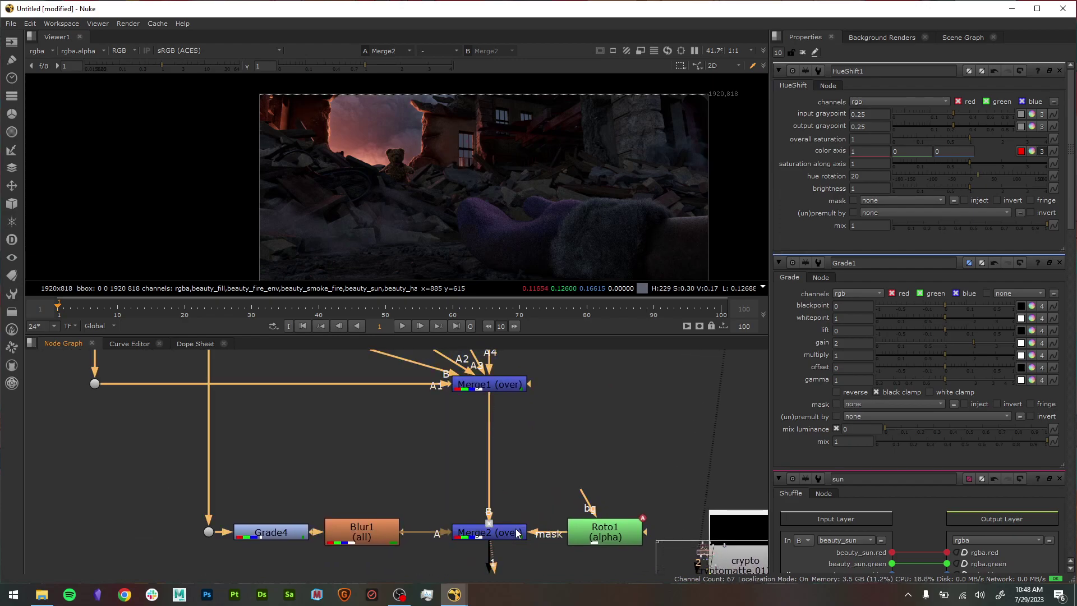
- Compare the image with Merge2 repeatedly disabled and enabled, examining the glow around the teddy bear up close
left_click(507, 533)
key("d")
key("d")
key("d")
key("d")
key("d")
key("d")
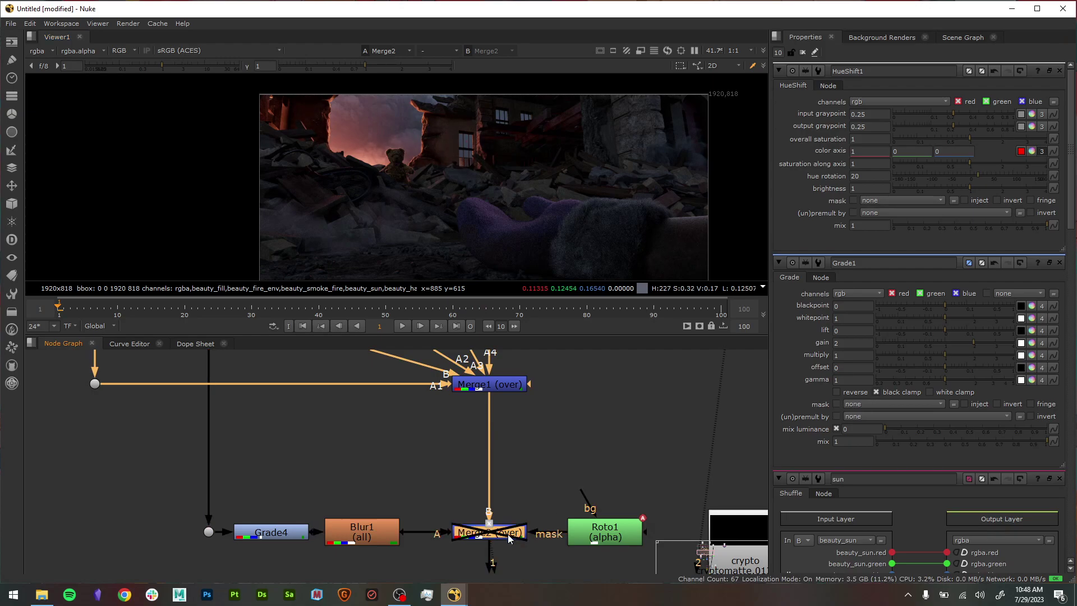
scroll(385, 162, "up", 3)
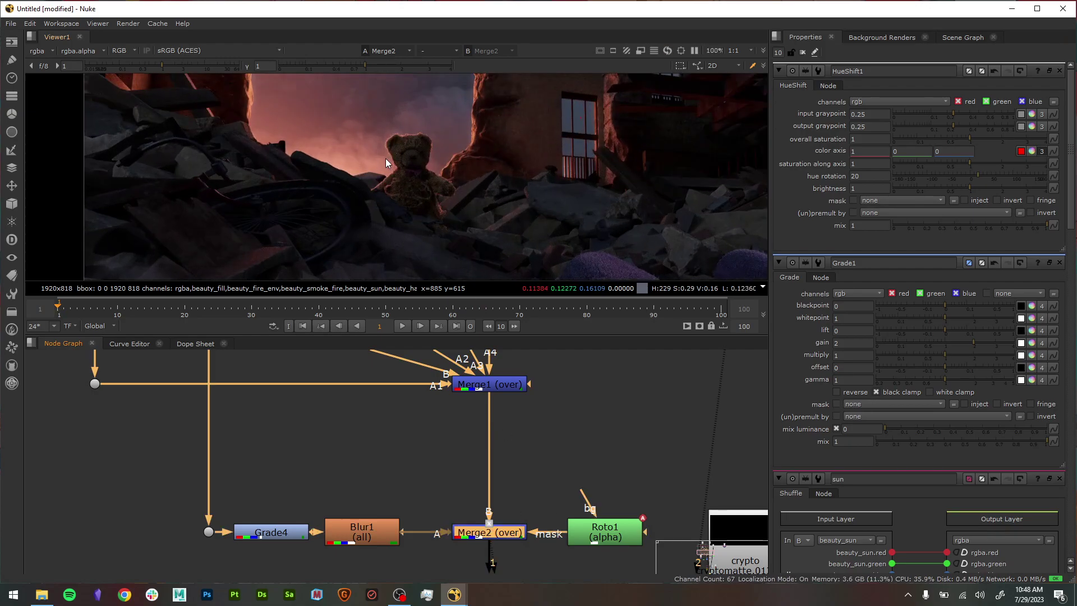
key("d")
key("d")
key("d")
key("d")
key("d")
key("d")
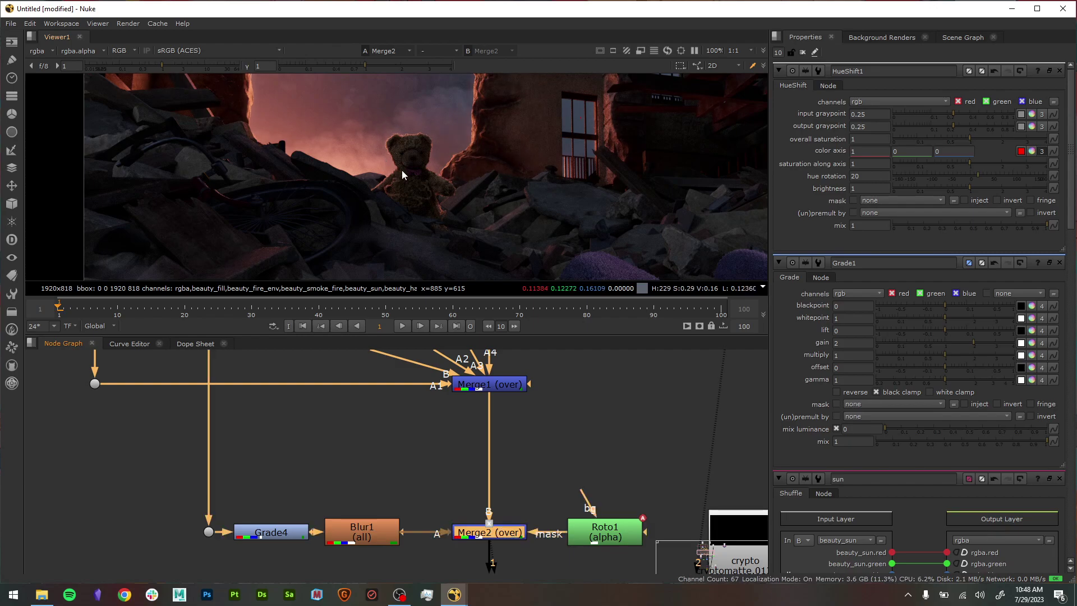
key("d")
key("d")
- Try a mix of 0.86 on Merge2 and settle on a mix of 0.25
double_click(513, 536)
left_click(1022, 213)
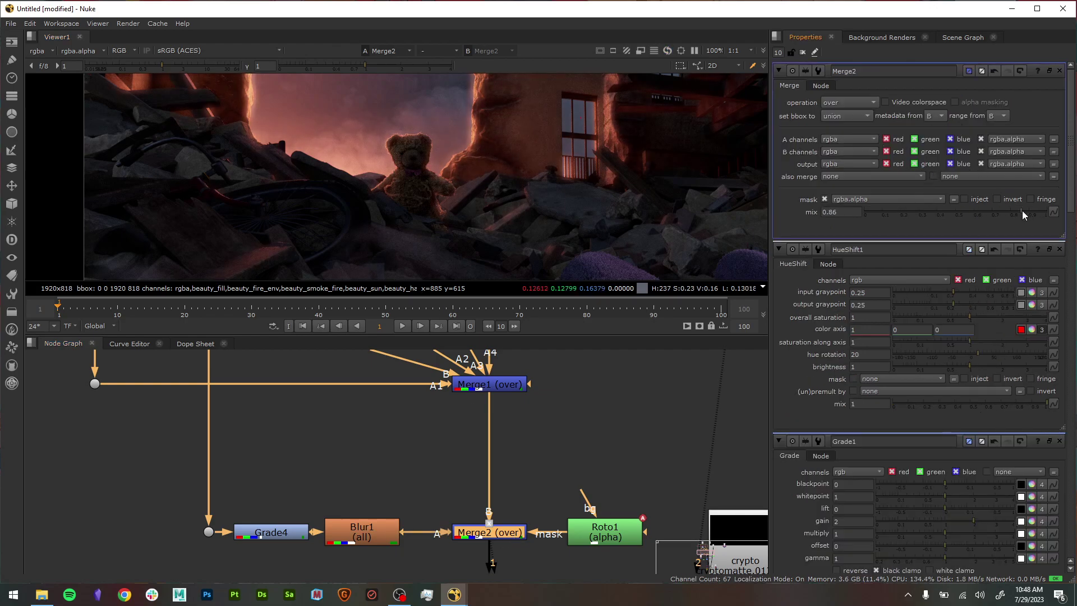
left_click(908, 214)
left_click(910, 215)
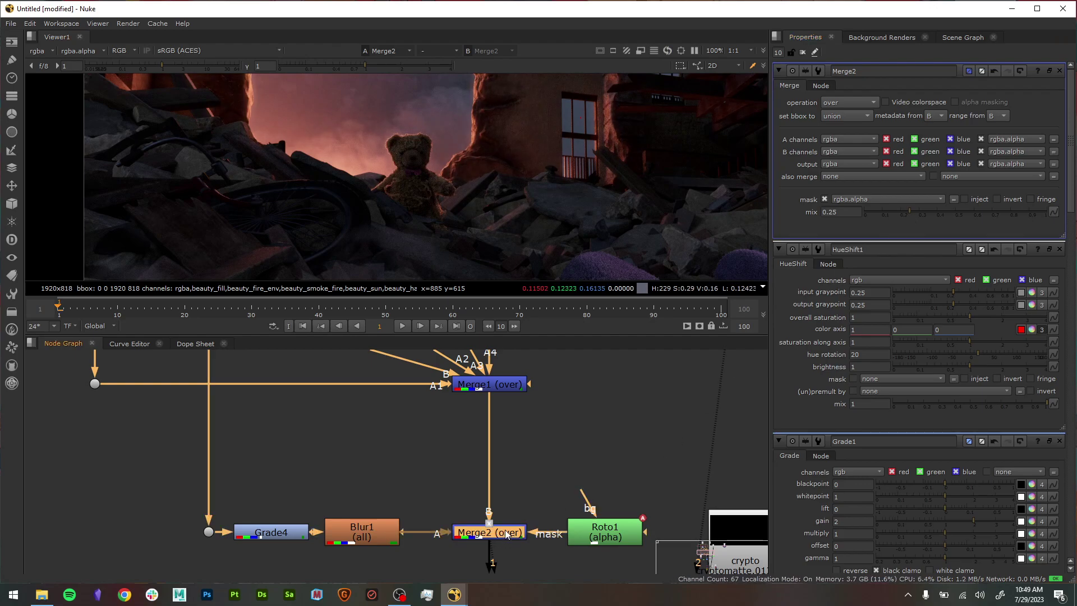
- View the fireEnv light group alone, at its shuffle and at the dot that feeds both merges
scroll(408, 116, "down", 3)
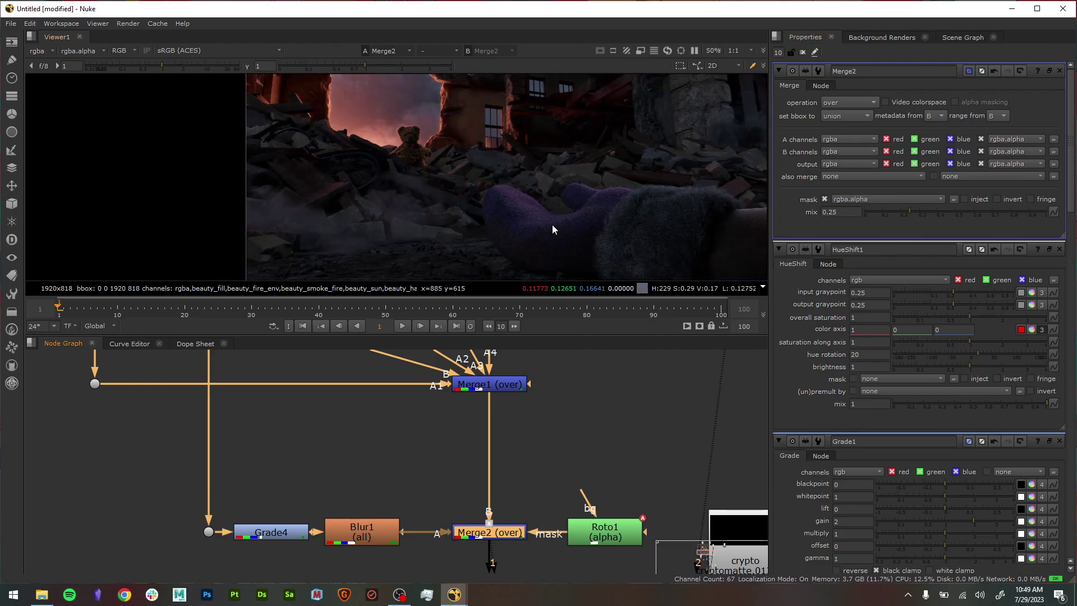
middle_click_drag(587, 403, 584, 425)
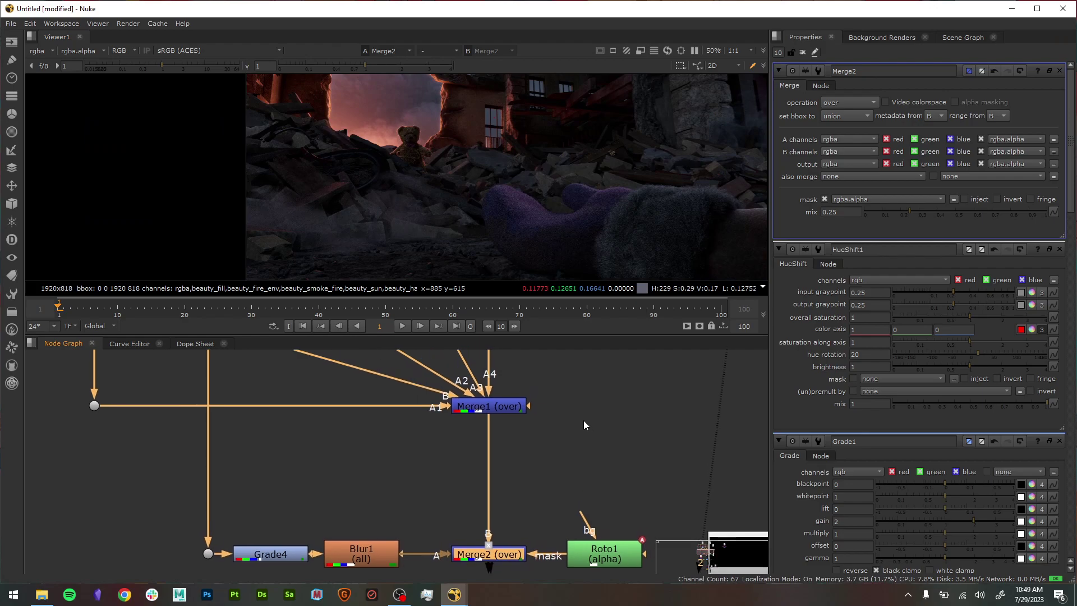
scroll(537, 451, "down", 2)
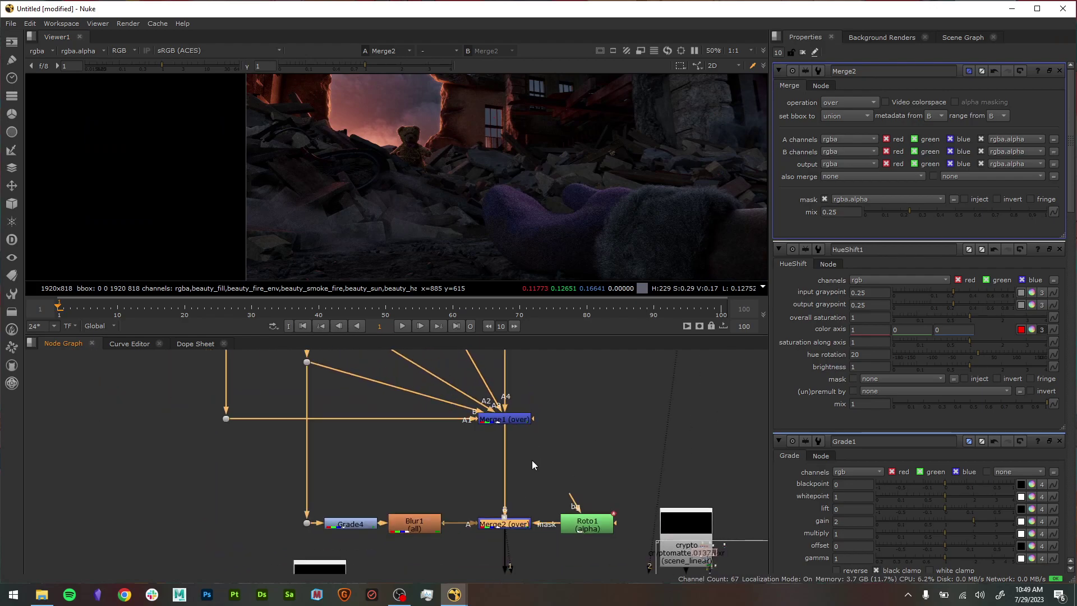
scroll(531, 464, "up", 1)
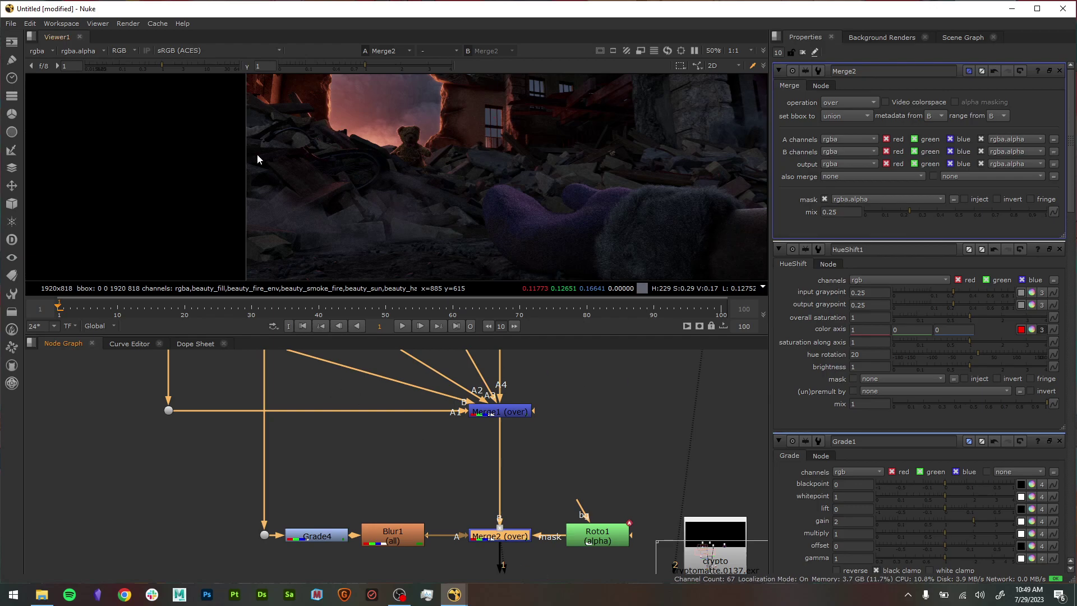
scroll(683, 221, "down", 2)
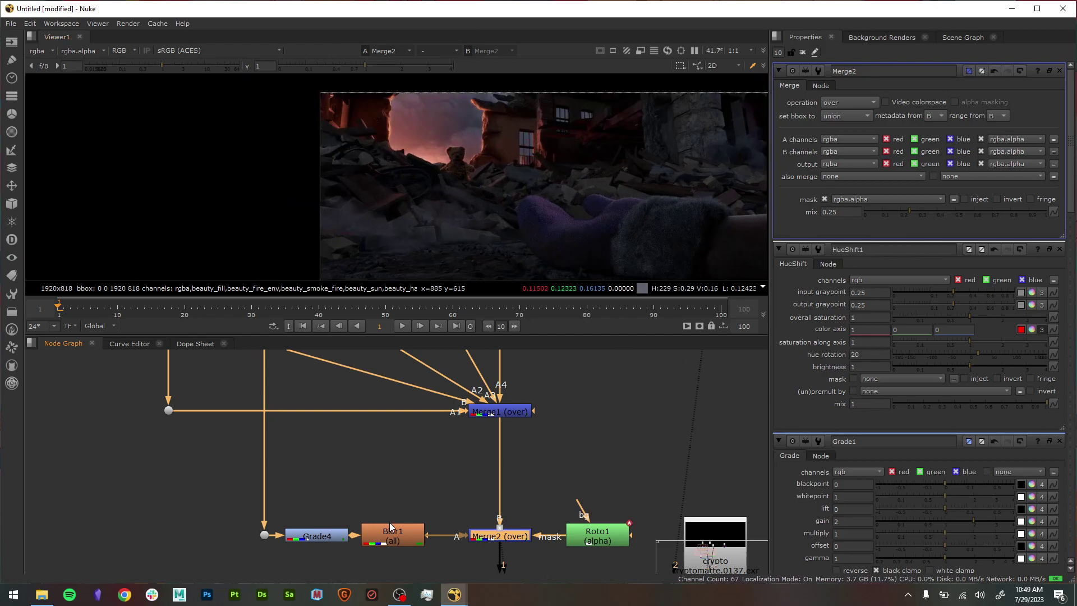
middle_click_drag(373, 454, 434, 432)
left_click(356, 423)
key("1")
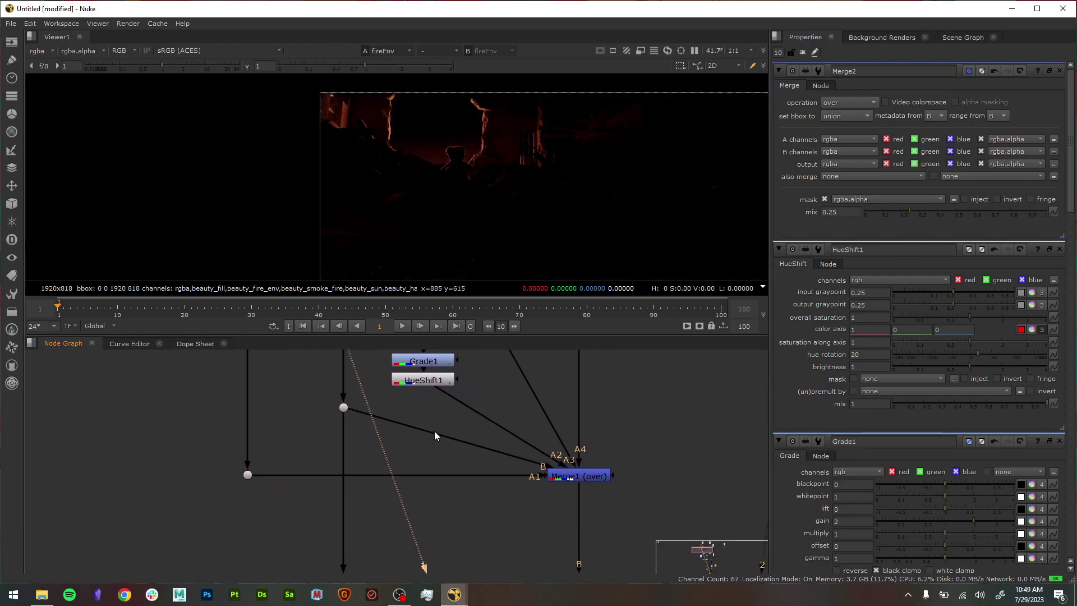
scroll(335, 410, "up", 3)
key("1")
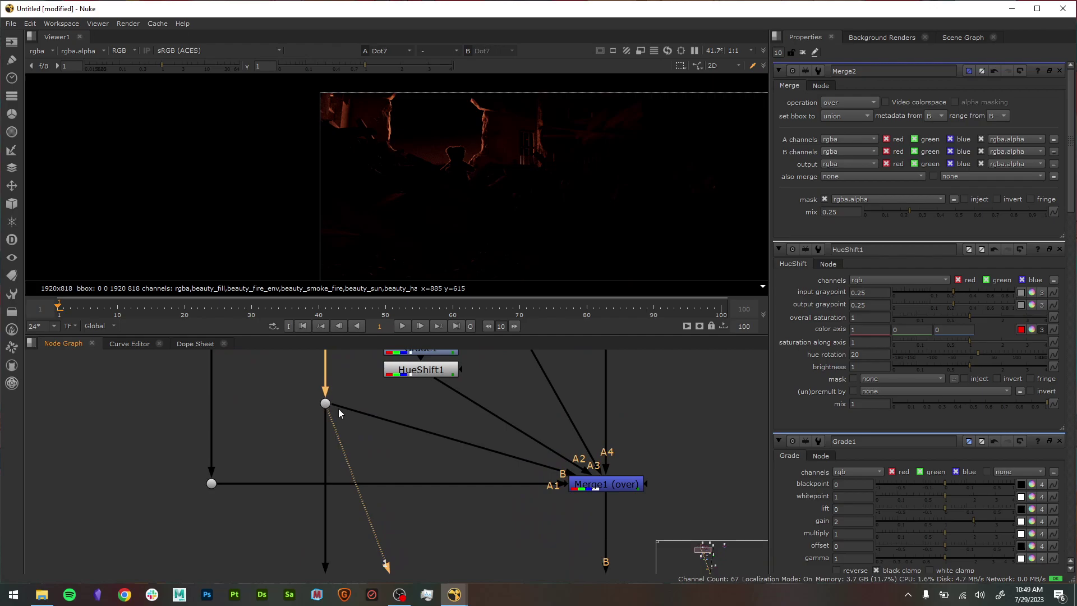
- Show the recombined Merge1 output in the viewer again
left_click(624, 486)
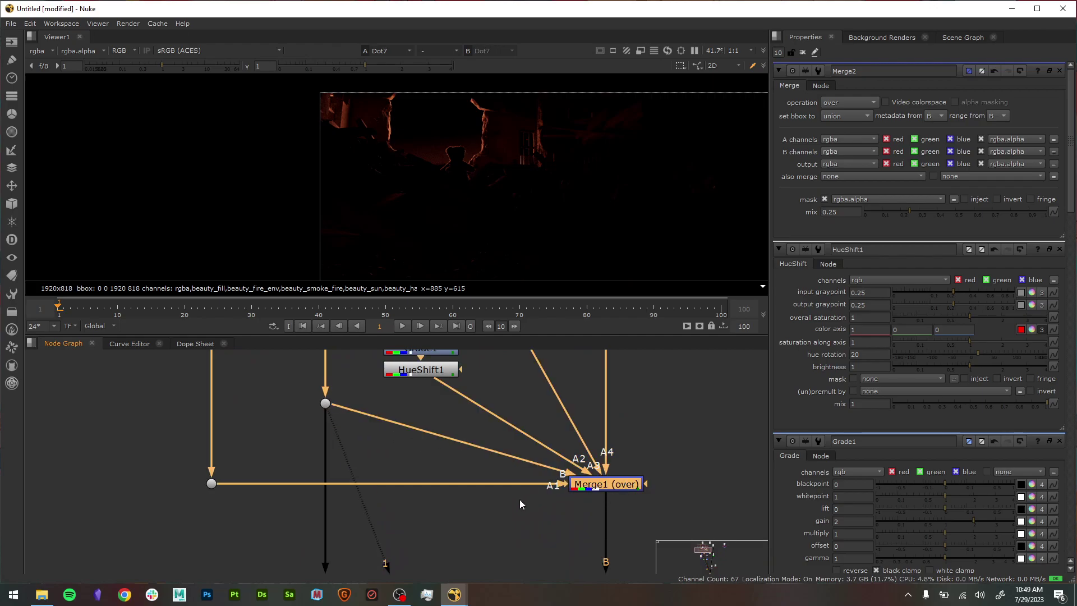
key("1")
left_click(402, 439)
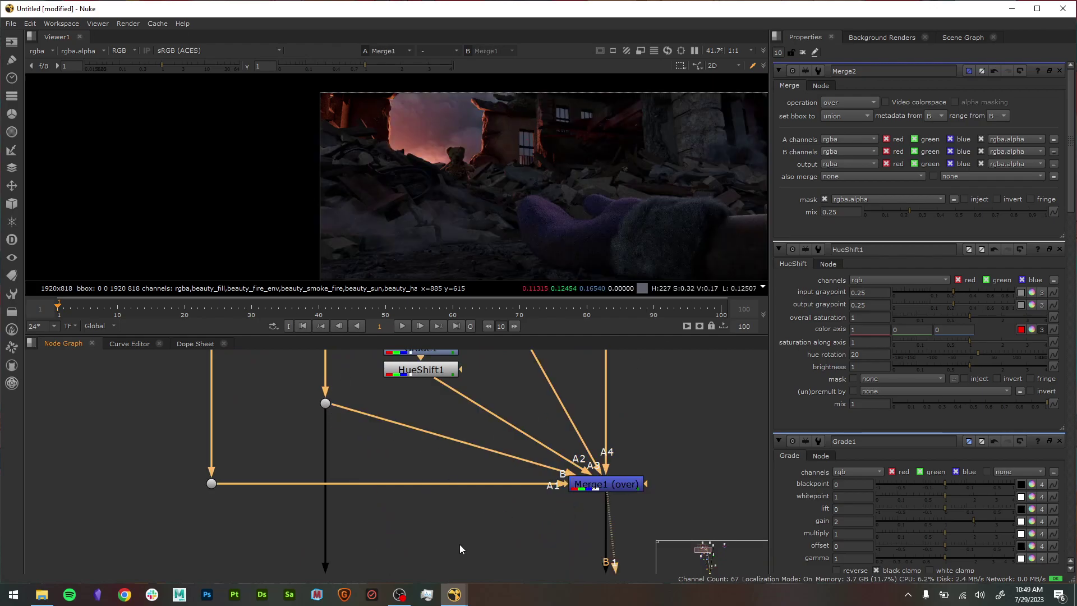
- Compare the fireEnv shuffle with the graded result at Grade4 by viewing each node's output
middle_click_drag(453, 540, 466, 497)
left_click(331, 355)
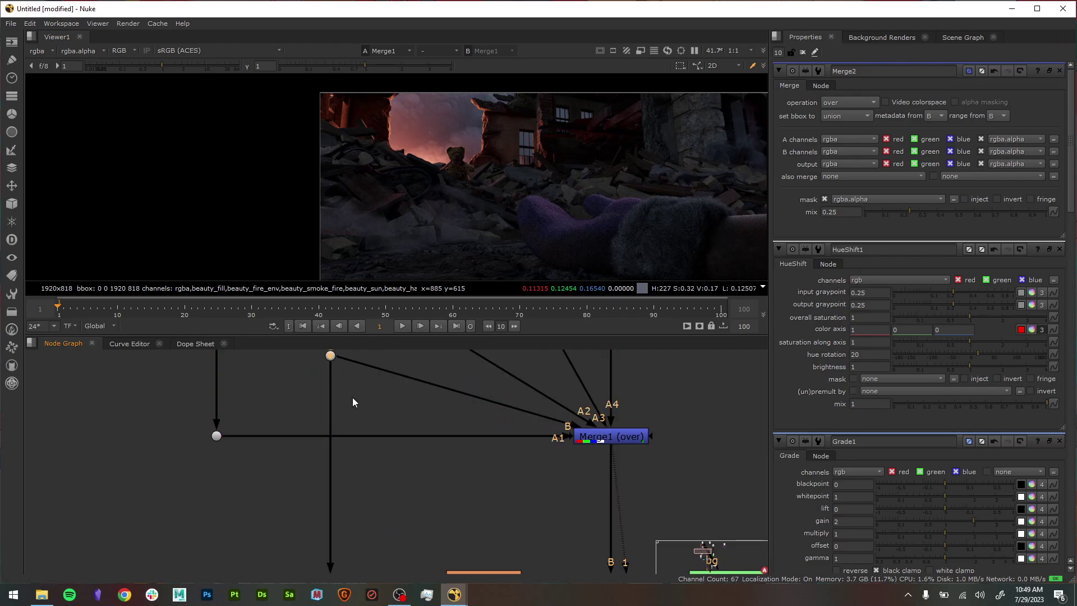
middle_click_drag(396, 500, 367, 422)
middle_click_drag(521, 410, 516, 499)
scroll(453, 488, "down", 3)
left_click(452, 551)
key("1")
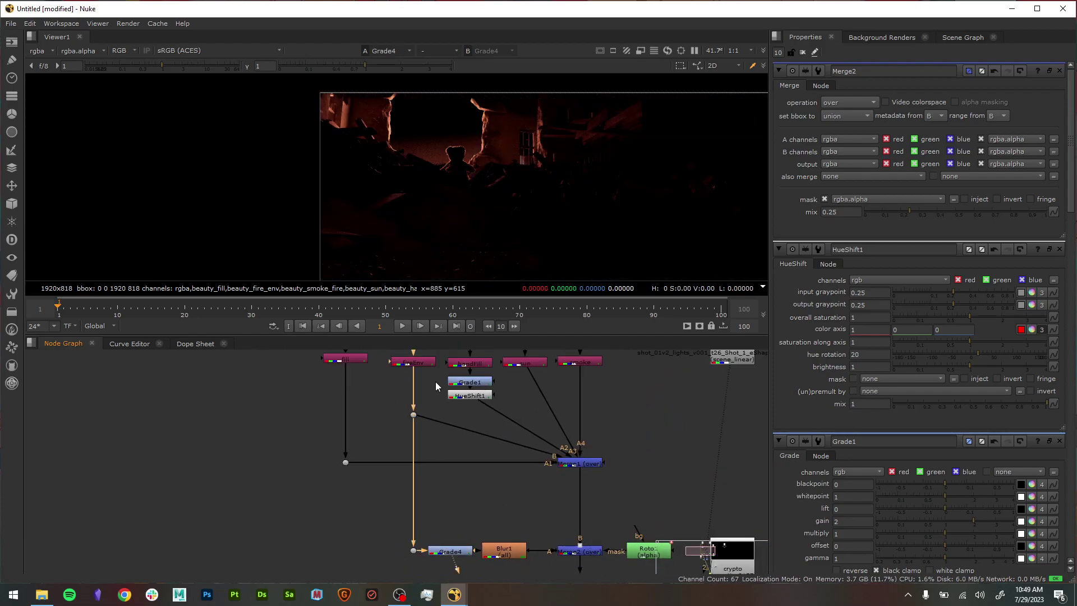
left_click(421, 361)
key("1")
left_click(450, 551)
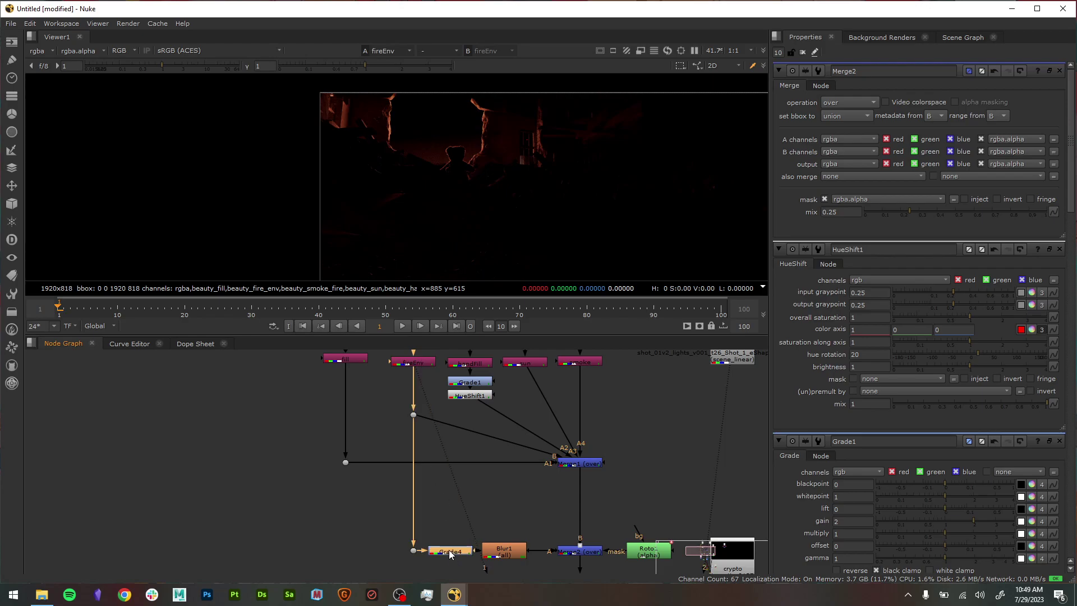
key("1")
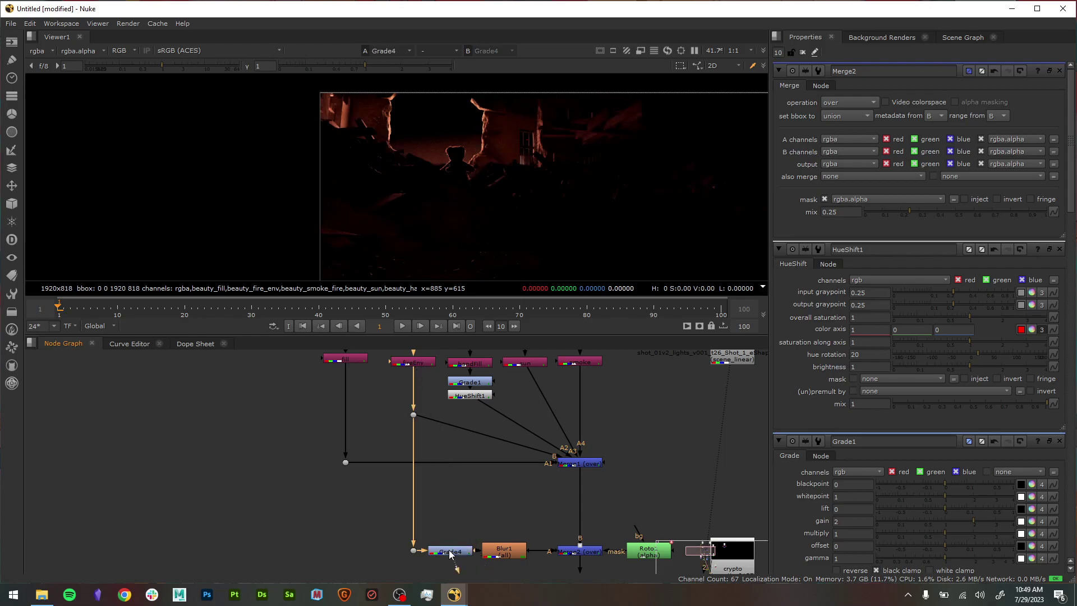
- View the blurred fire light at Blur1
left_click(517, 554)
key("1")
left_click(650, 507)
middle_click_drag(627, 497, 489, 456)
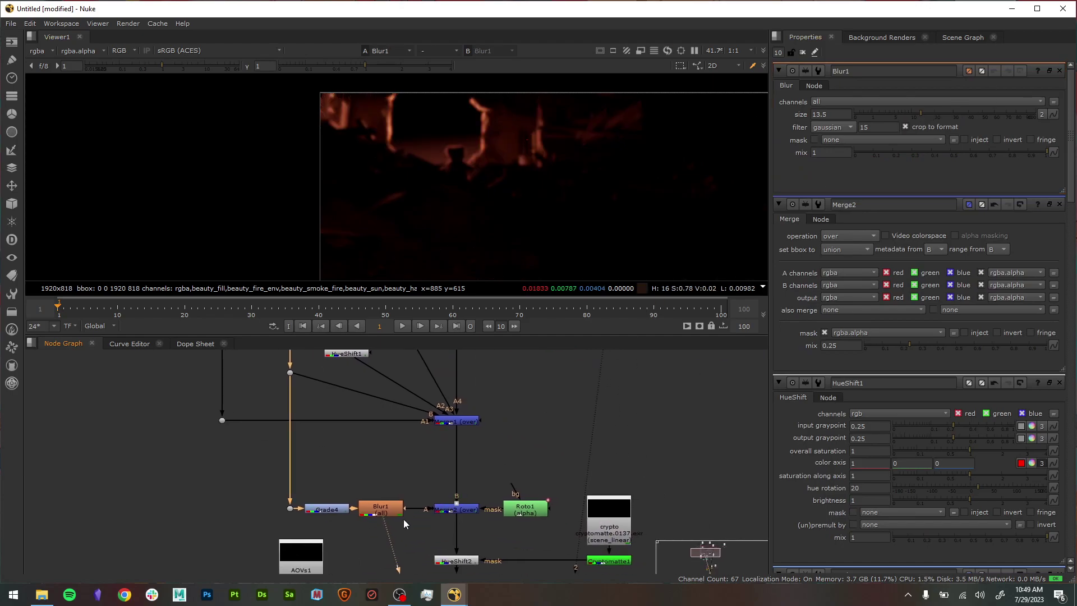
- Disable Roto1 and view Merge2, switching the merge off and on to compare the unmasked glow
left_click(540, 512)
key("d")
left_click(465, 510)
key("1")
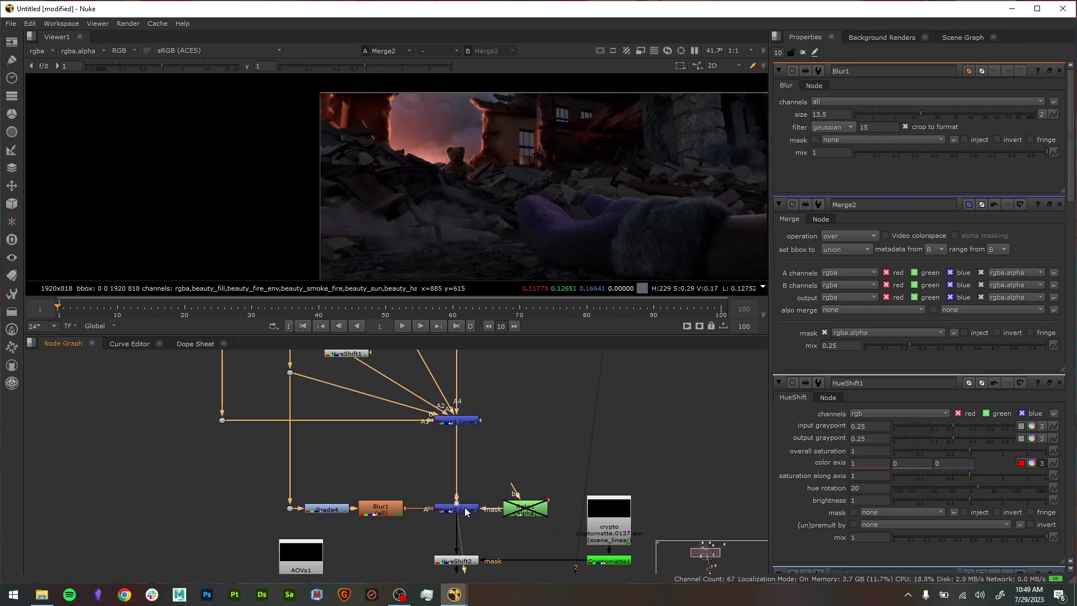
key("d")
key("d")
key("d")
key("d")
key("d")
key("d")
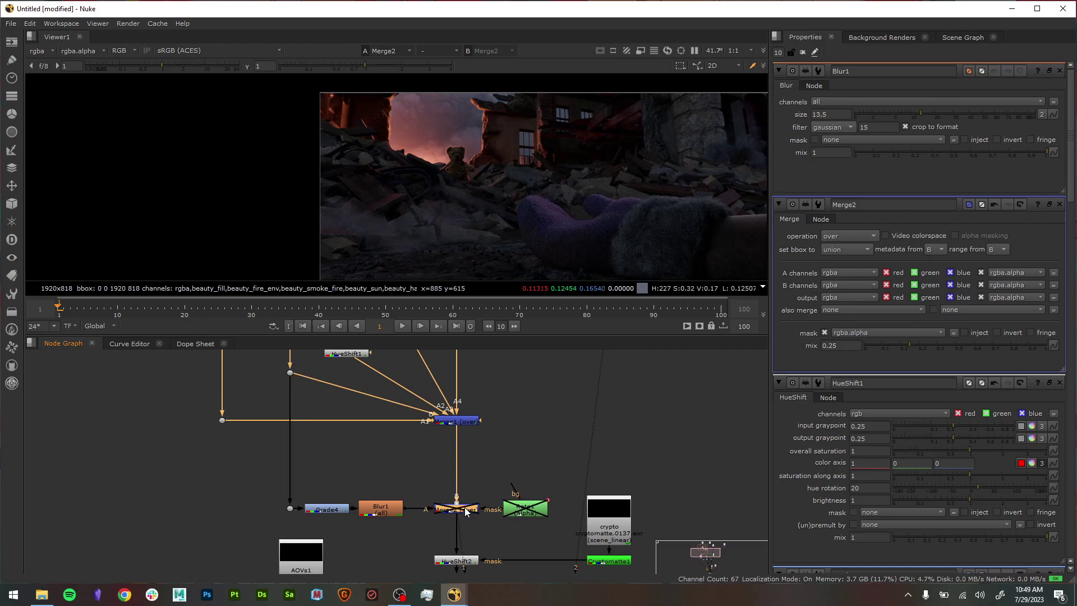
- Compare Merge1's output with Merge2's output, checking the merge disabled and enabled
left_click(464, 421)
key("1")
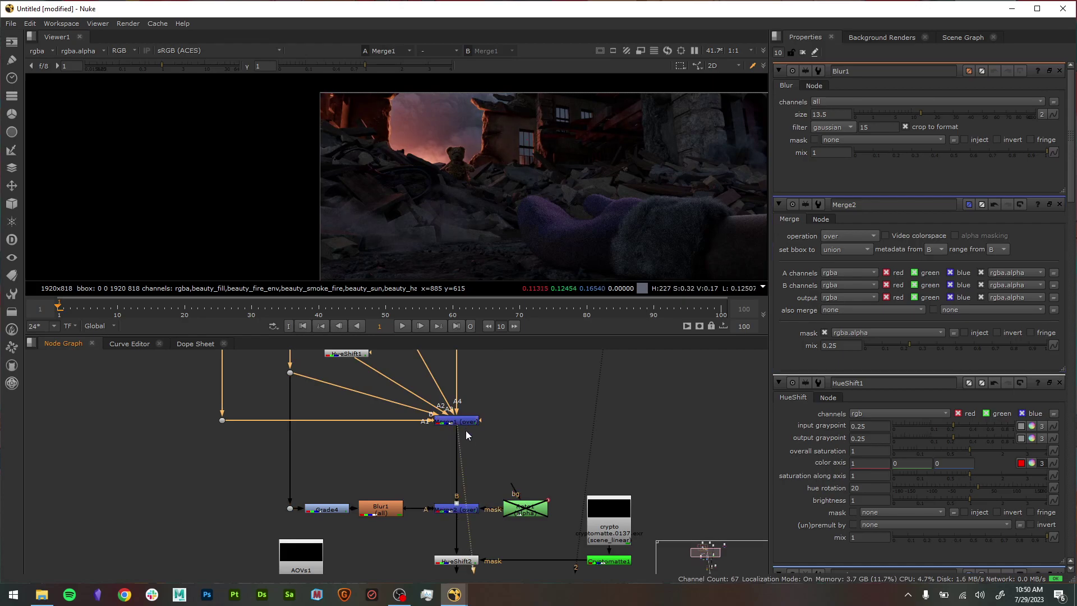
double_click(464, 512)
key("d")
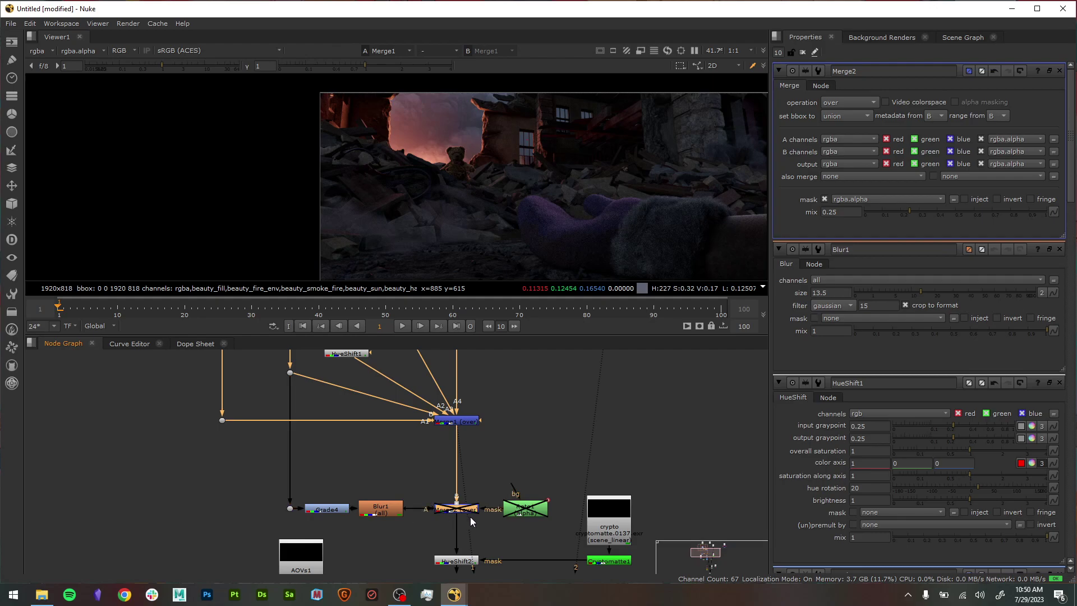
key("d")
key("1")
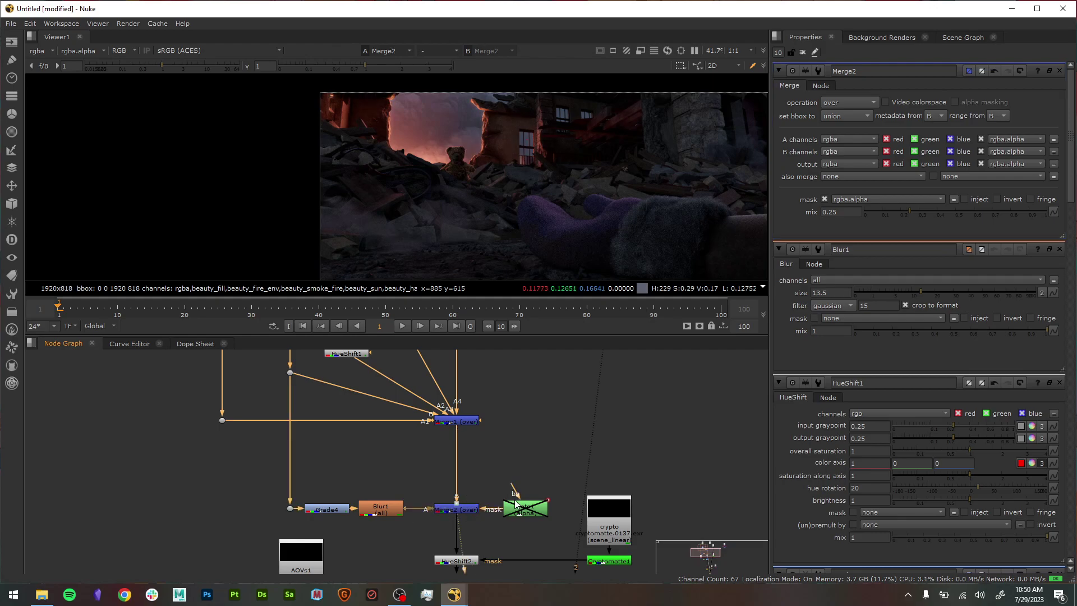
left_click(473, 512)
key("d")
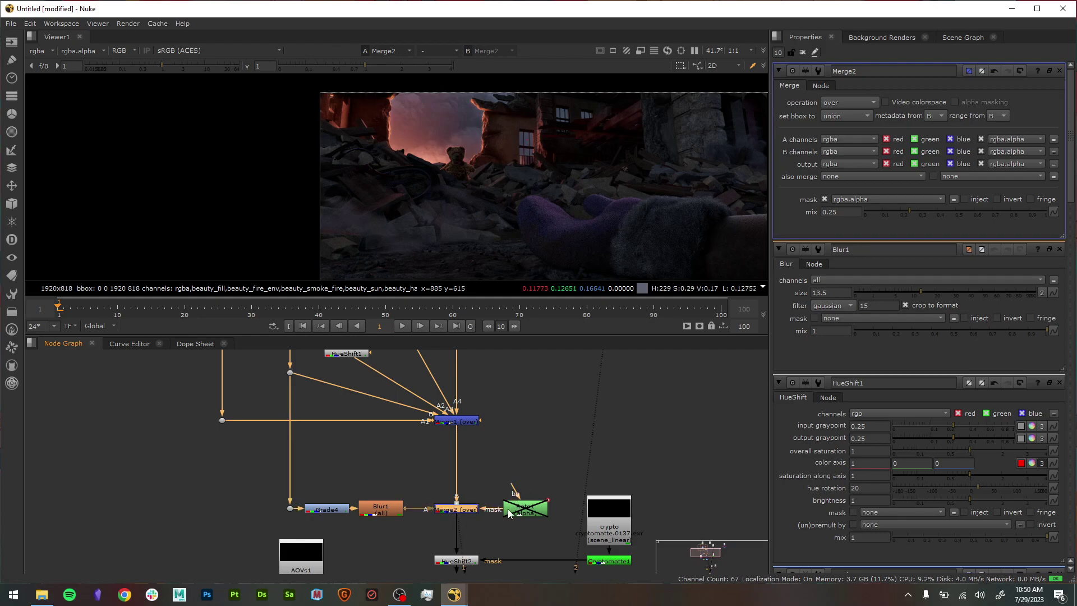
key("d")
- Toggle Roto1 off and on repeatedly to compare the glow with and without its mask, ending with Roto1 enabled
scroll(514, 552, "up", 3)
middle_click_drag(547, 481, 575, 513)
left_click(578, 512)
mouse_move(580, 512)
left_mouse_down()
mouse_move(622, 444)
mouse_move(595, 497)
mouse_move(598, 406)
mouse_move(595, 521)
left_mouse_up()
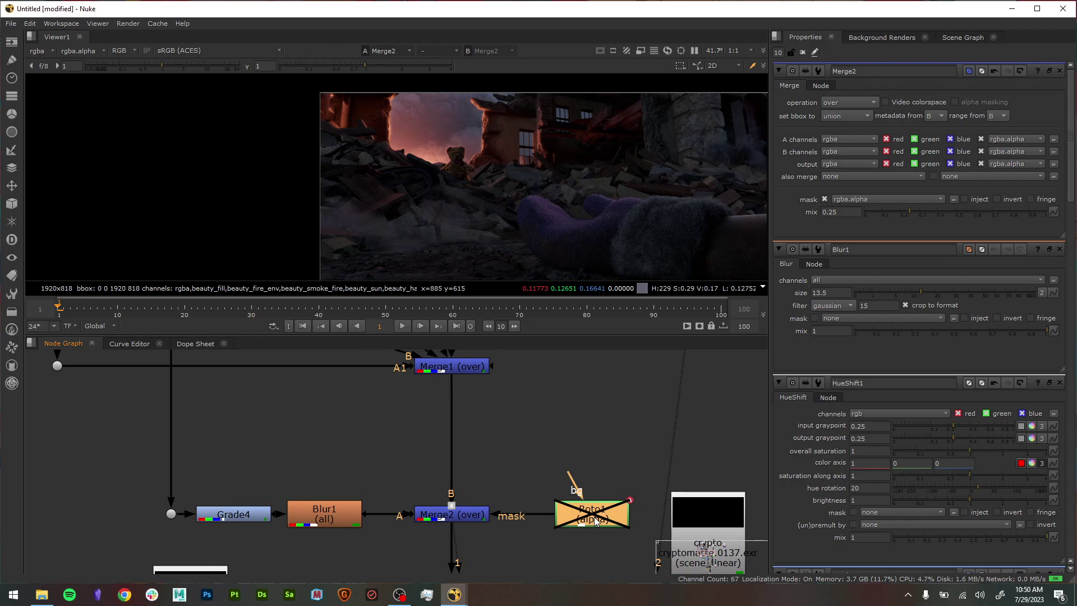
middle_click_drag(599, 455, 530, 442)
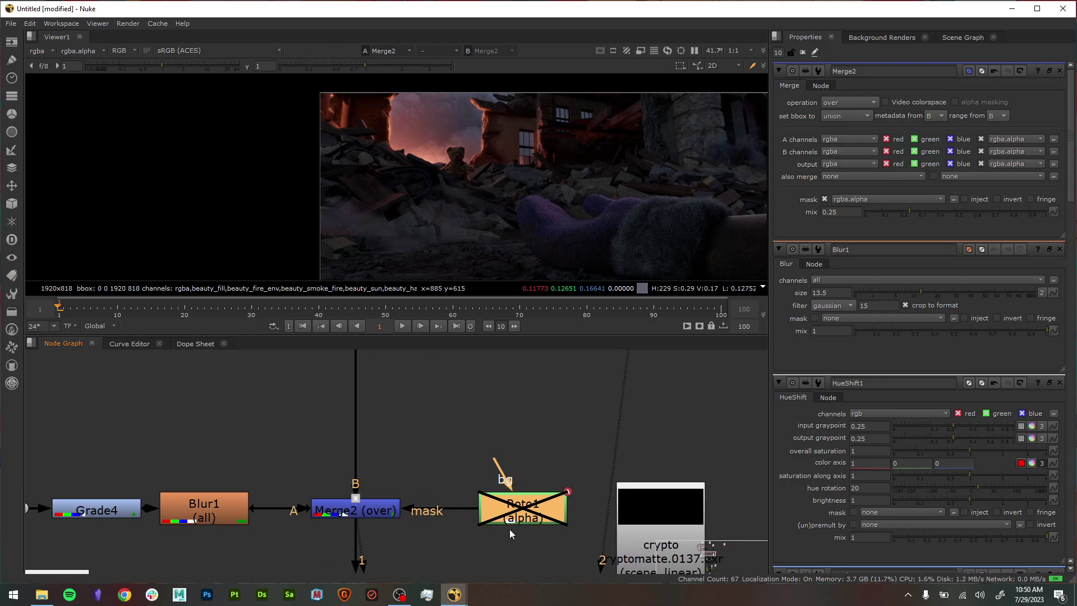
middle_click_drag(547, 422, 590, 411)
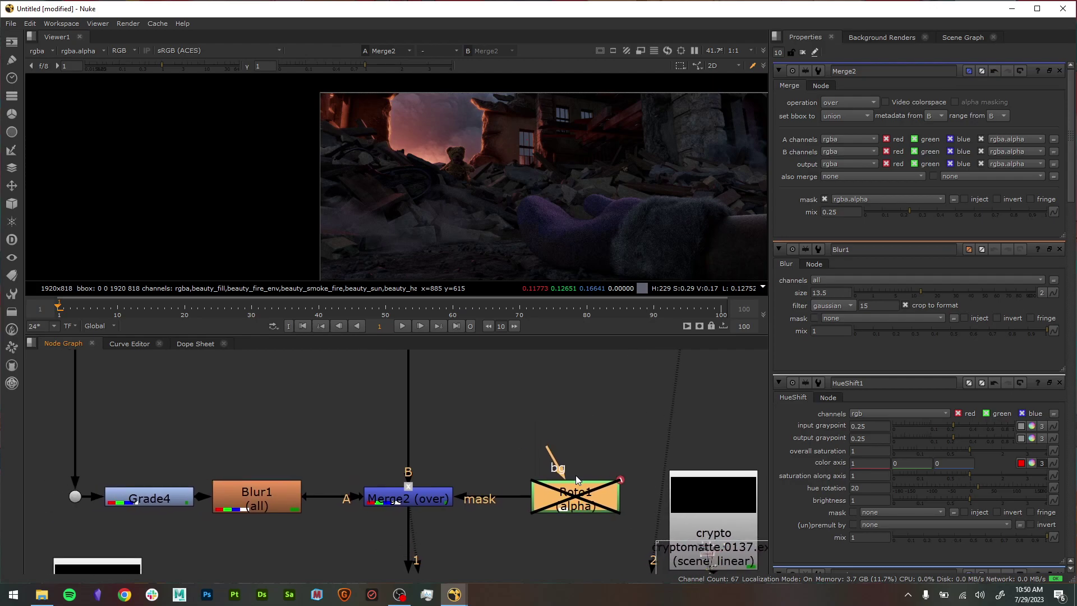
key("d")
key("d")
key("d")
key("d")
key("d")
key("d")
key("d")
key("d")
key("d")
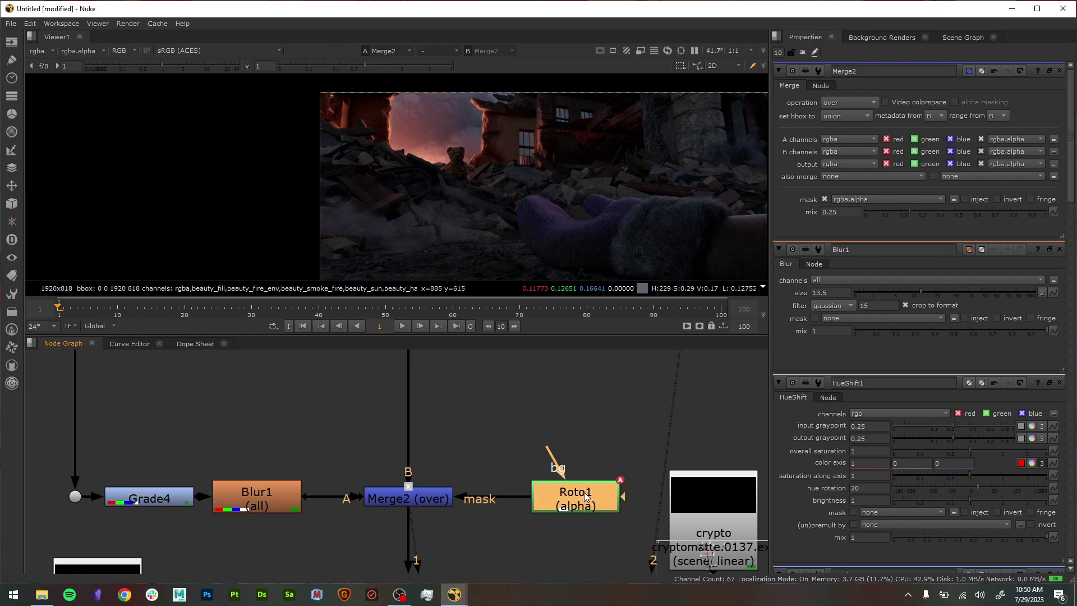
key("d")
key("d")
key("d")
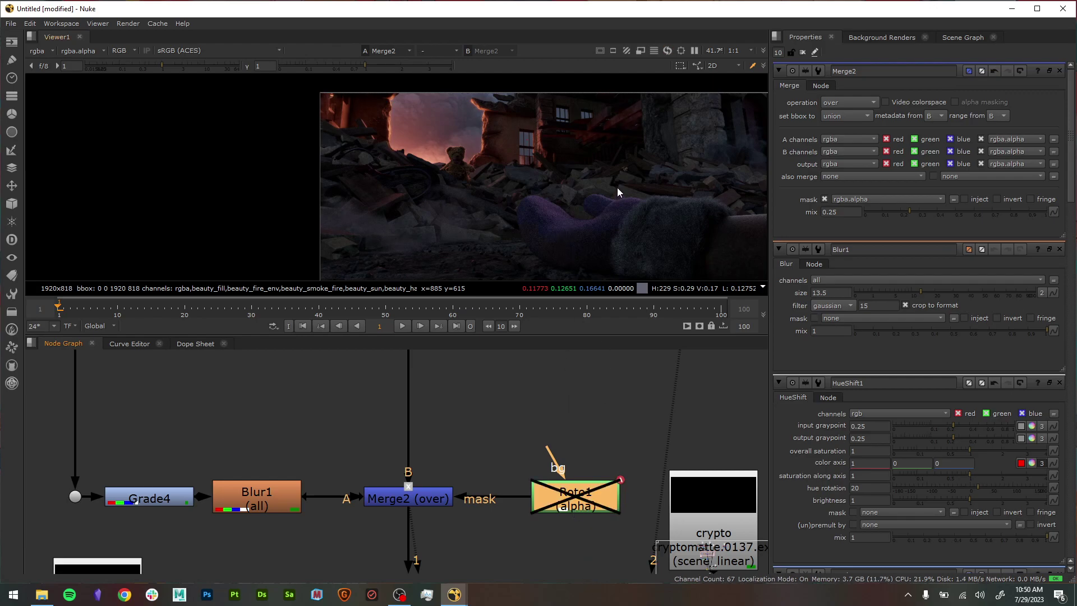
key("d")
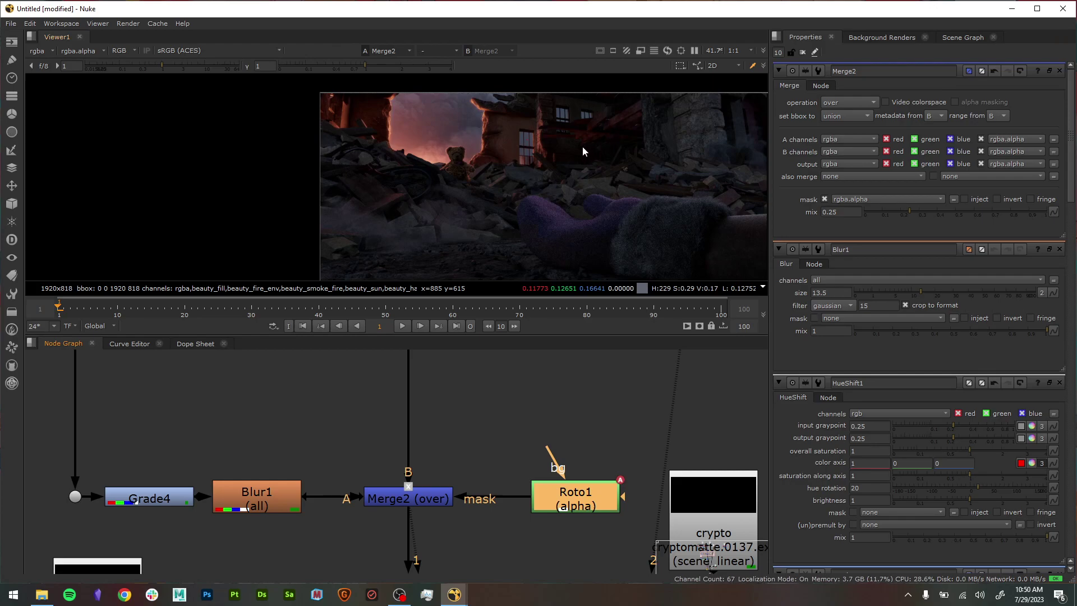
- Examine the masked glow around the teddy bear up close, switching Merge2 off and on
scroll(369, 116, "up", 3)
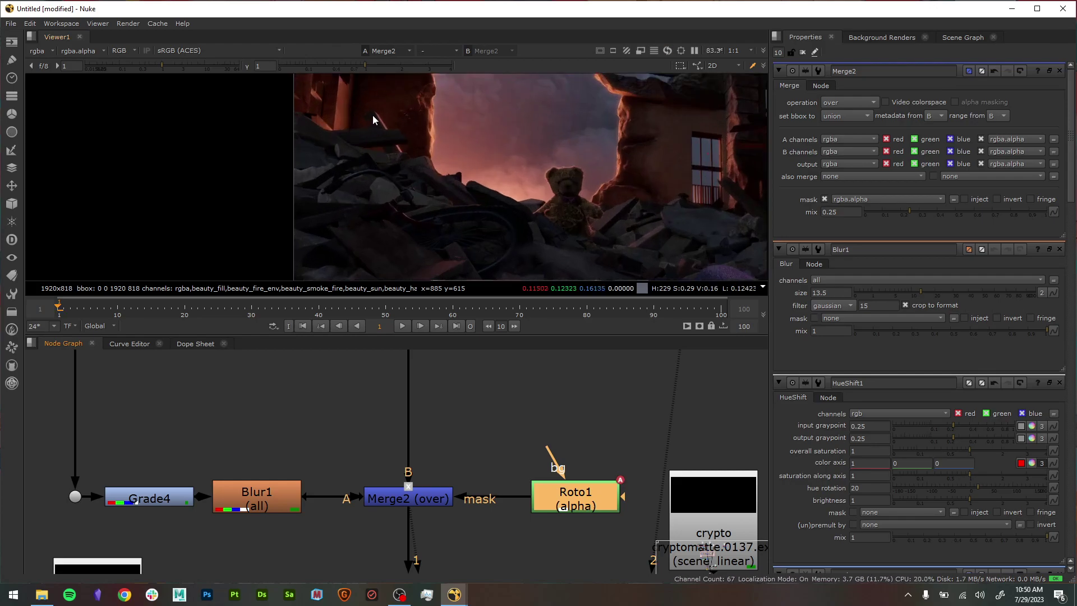
middle_click_drag(526, 163, 465, 228)
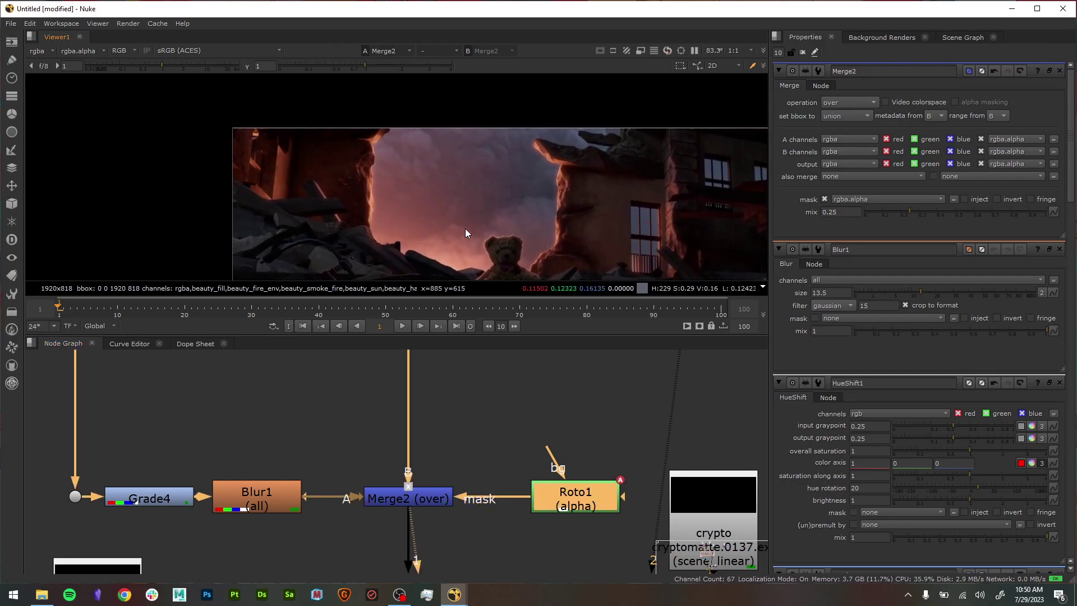
left_click(425, 498)
key("d")
key("d")
scroll(570, 432, "down", 2)
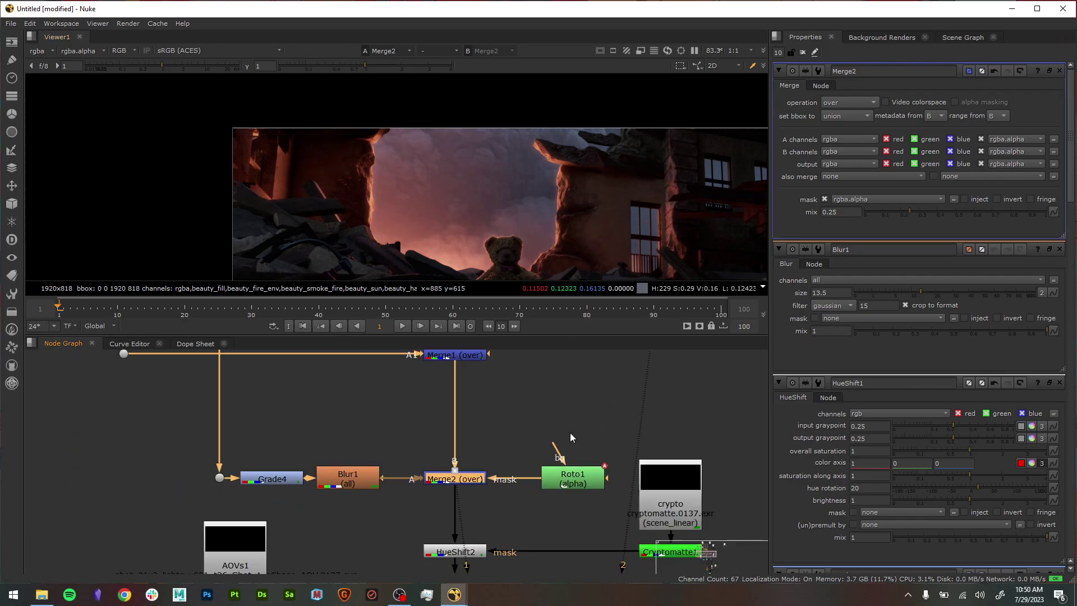
middle_click_drag(563, 507, 498, 505)
scroll(589, 237, "down", 2)
middle_click_drag(589, 236, 529, 138)
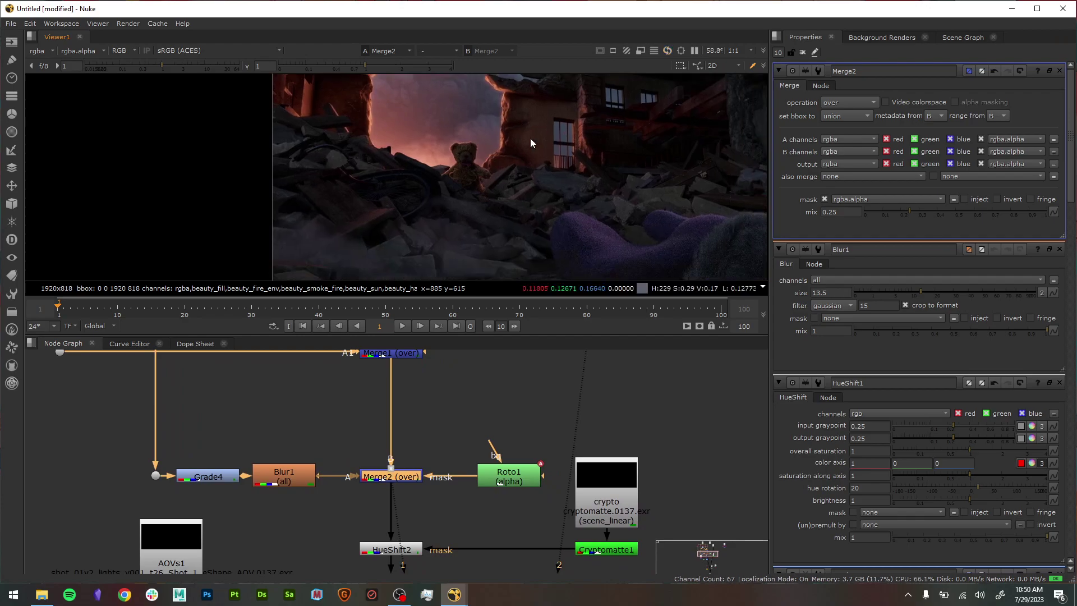
scroll(523, 160, "down", 2)
- Delete the existing Roto1 node and add a new, unconnected Roto node near Merge2
left_click(516, 476)
key("Delete")
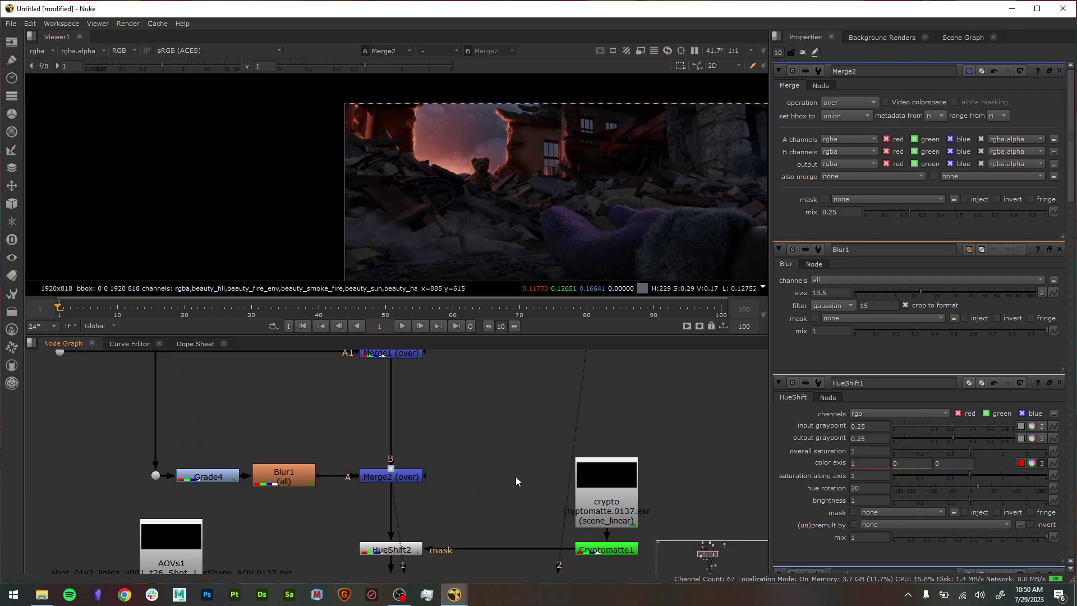
scroll(461, 477, "down", 1)
key("Tab")
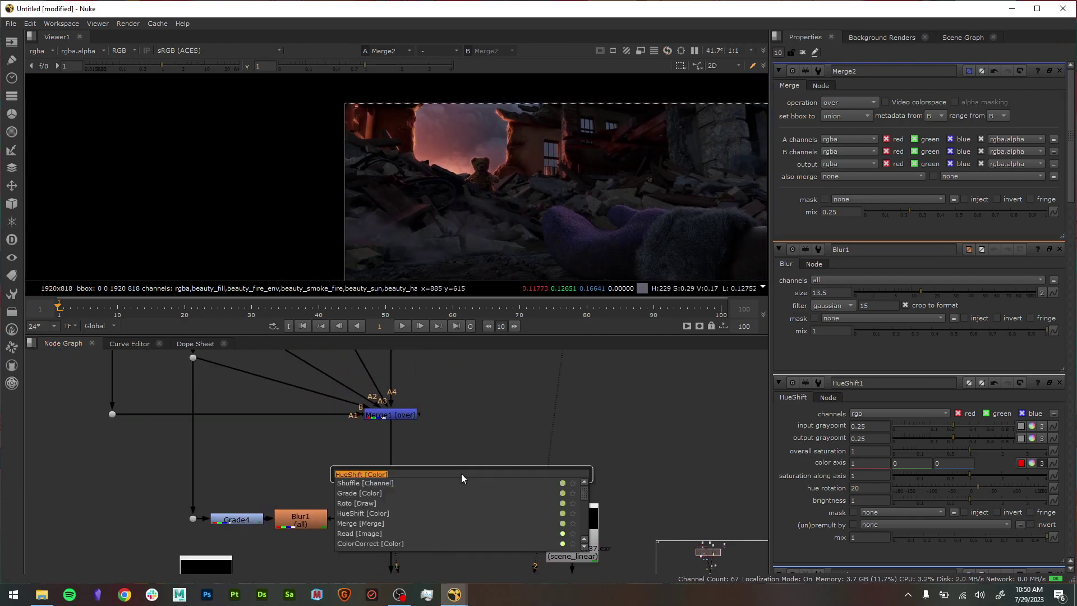
type("rot")
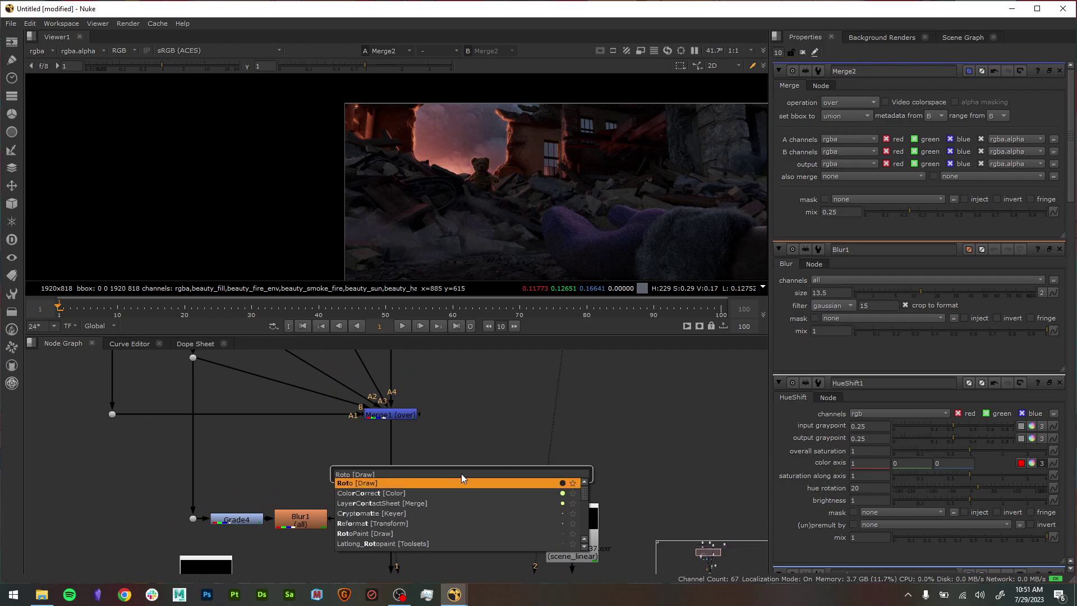
key("Return")
scroll(461, 500, "up", 2)
scroll(450, 503, "up", 2)
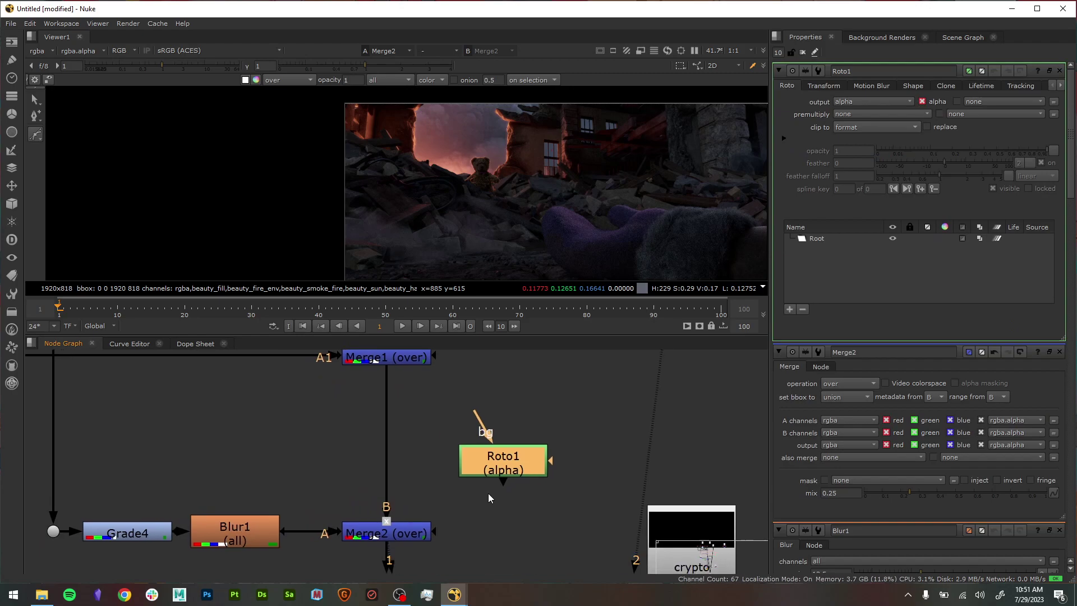
- Draw a closed seven-point Bezier shape around the teddy bear and the fiery wall opening
scroll(603, 202, "down", 2)
middle_click_drag(604, 202, 515, 184)
scroll(516, 185, "up", 2)
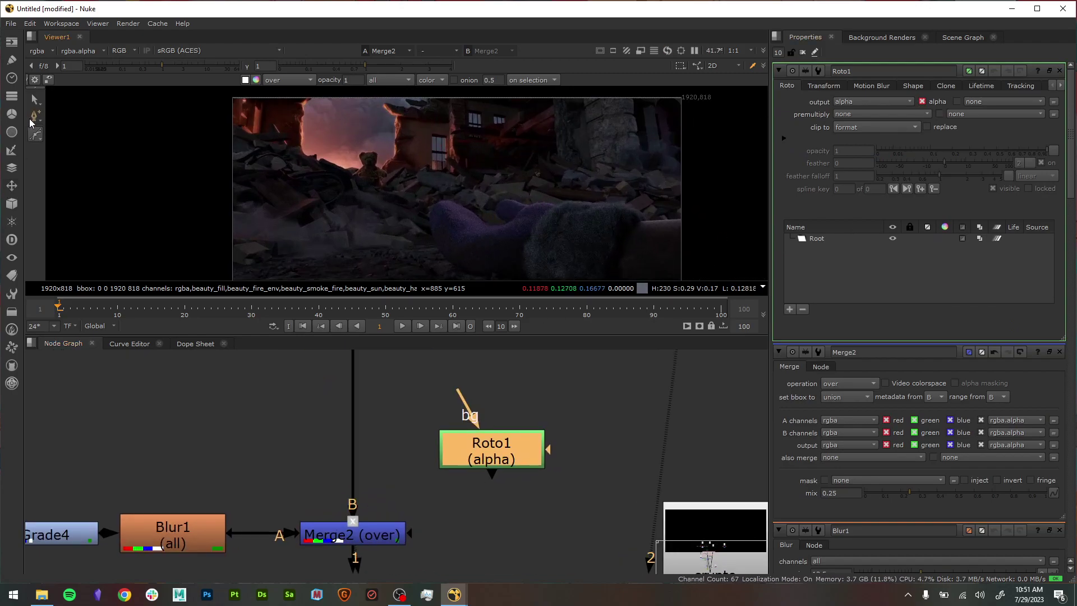
left_click_drag(312, 141, 315, 147)
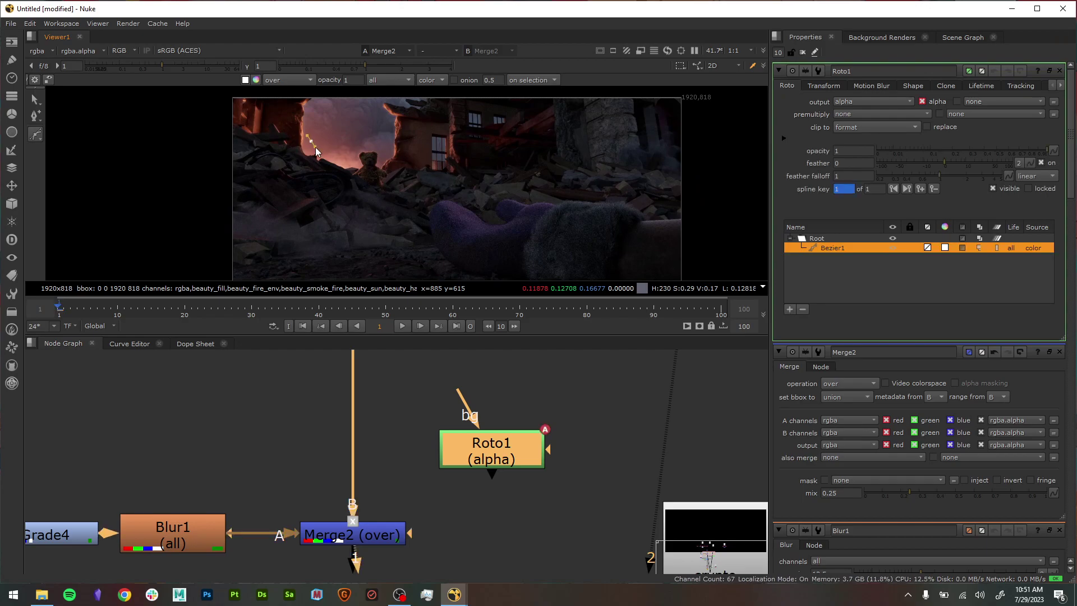
left_click(395, 119)
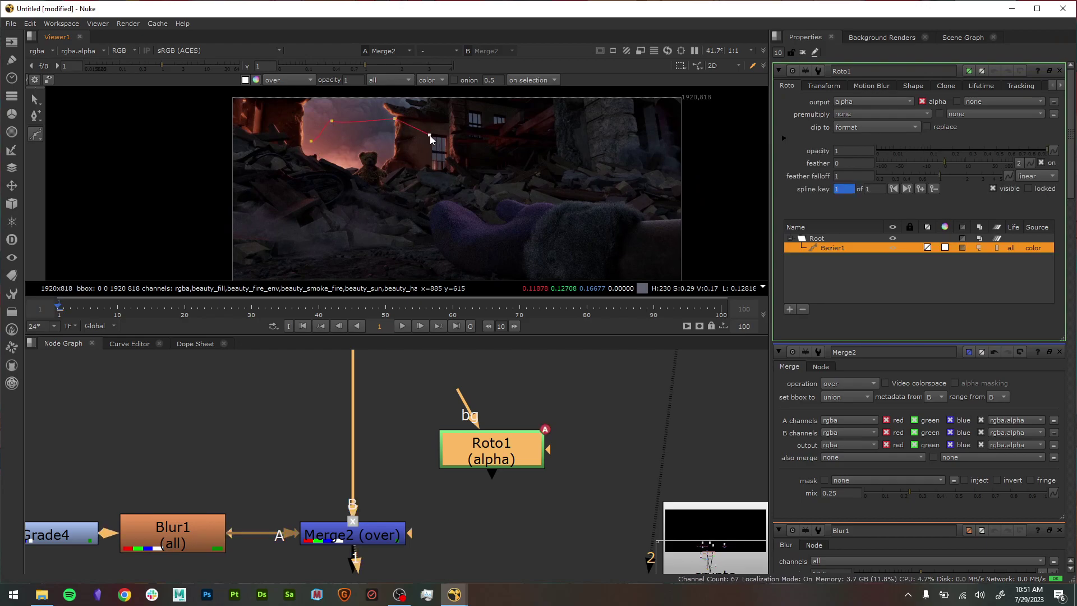
left_click(421, 229)
left_click(337, 231)
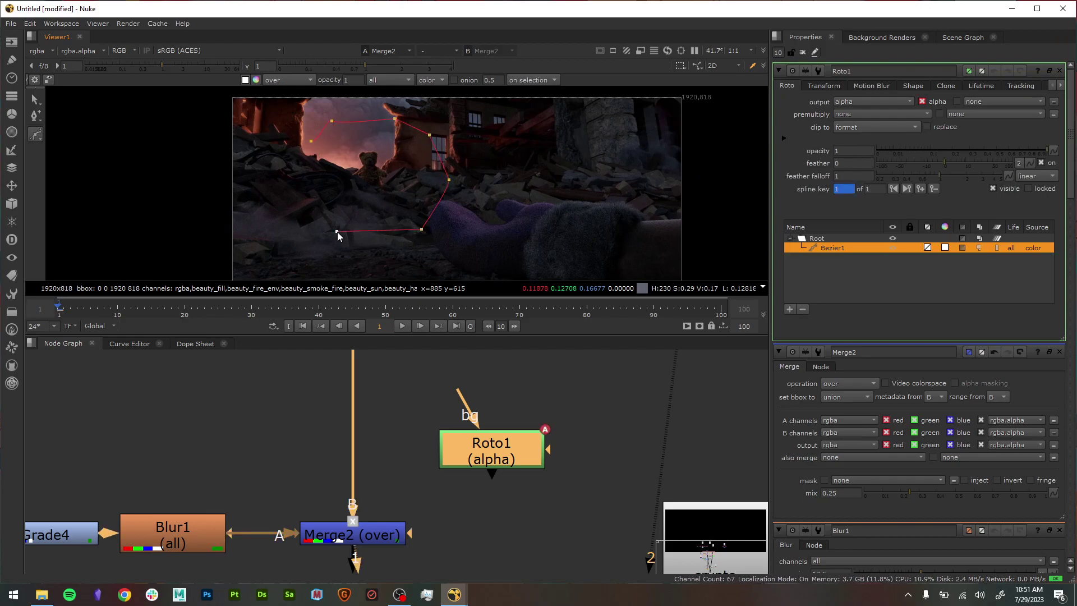
left_click(311, 141)
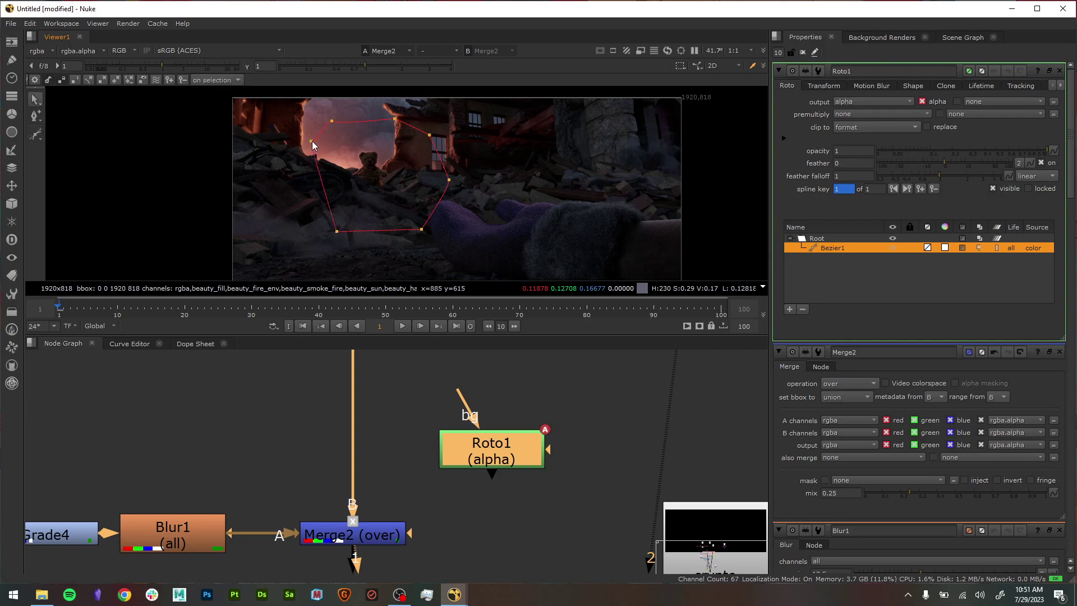
- Reshape the Bezier by pulling its leftmost point outward and curving the upper-left point with its tangent handle
left_click_drag(311, 143, 284, 164)
left_click(35, 101)
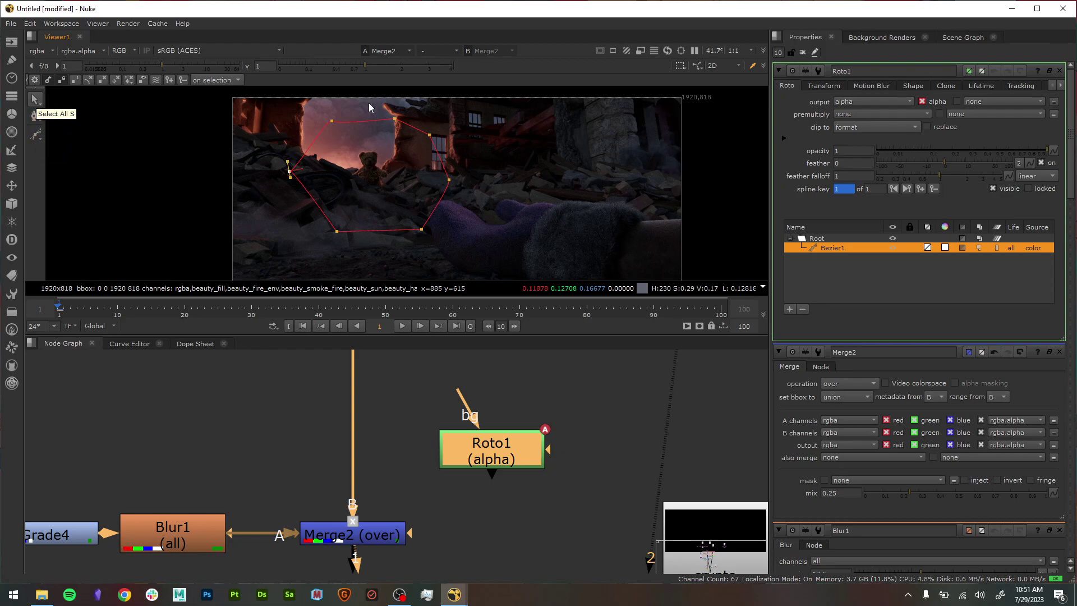
left_click(332, 121)
left_click_drag(334, 128, 386, 111)
scroll(336, 147, "up", 3)
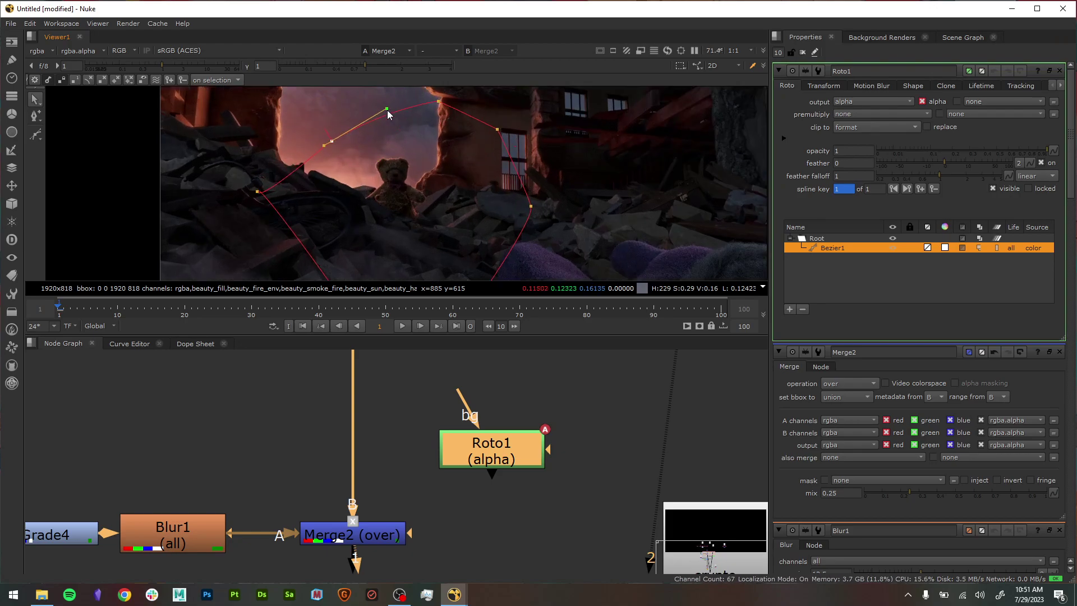
scroll(433, 161, "down", 3)
- Select all points of the Bezier and shift the whole shape slightly around the teddy bear
left_click_drag(312, 103, 500, 241)
left_click_drag(378, 163, 416, 173)
left_click(572, 154)
left_click(369, 173)
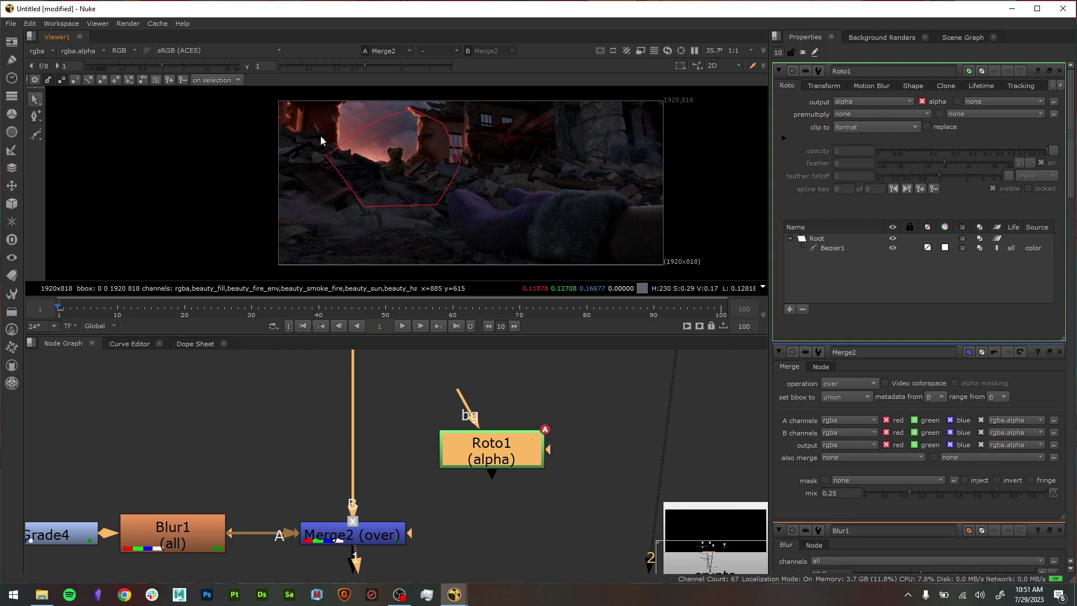
- Reselect all of the Bezier's points and show Roto1's output in the viewer
left_click_drag(299, 107, 543, 250)
left_click(524, 160)
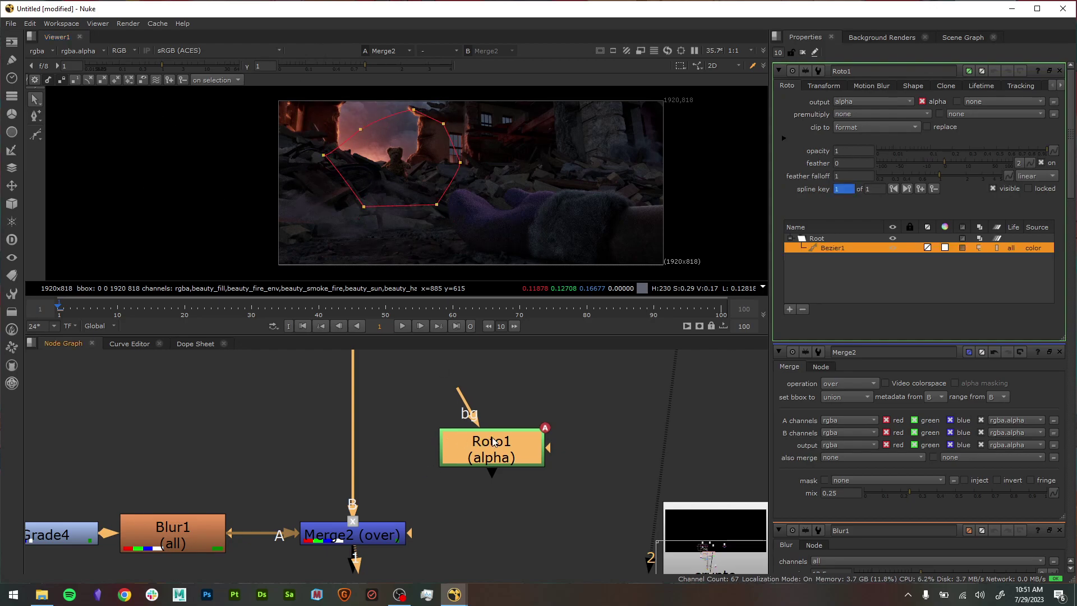
left_click_drag(492, 446, 489, 436)
key("1")
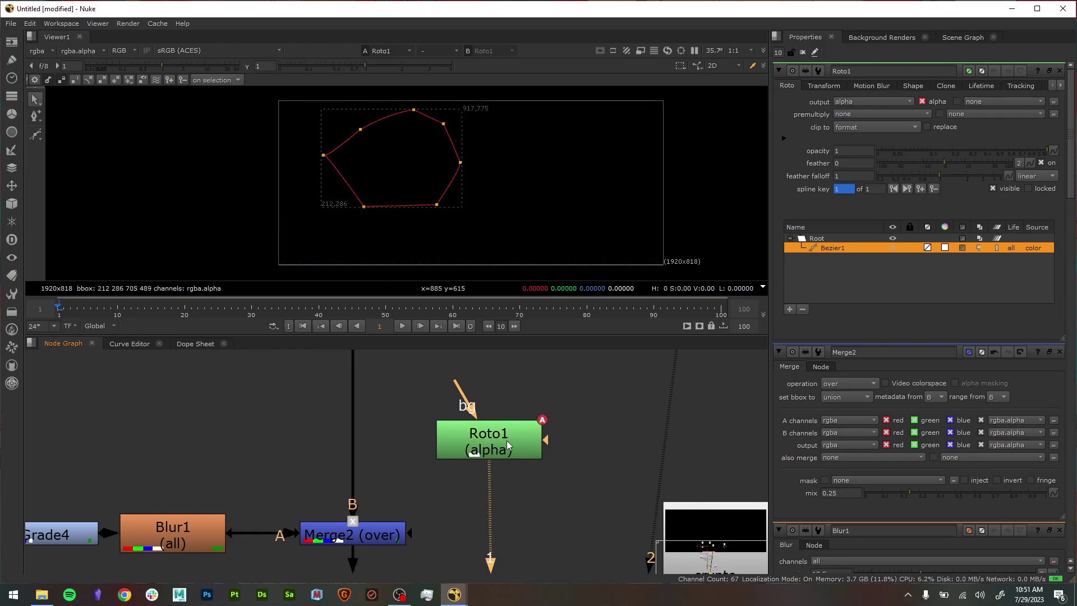
- Show Merge2's output in the viewer
left_click(581, 512)
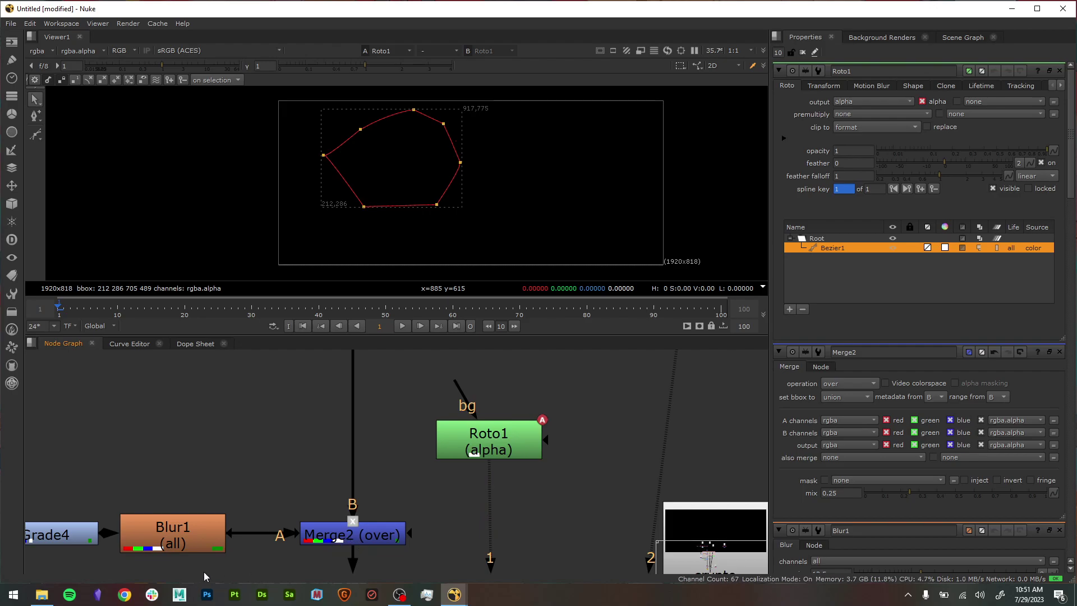
scroll(288, 547, "up", 5)
middle_click_drag(366, 511, 419, 507)
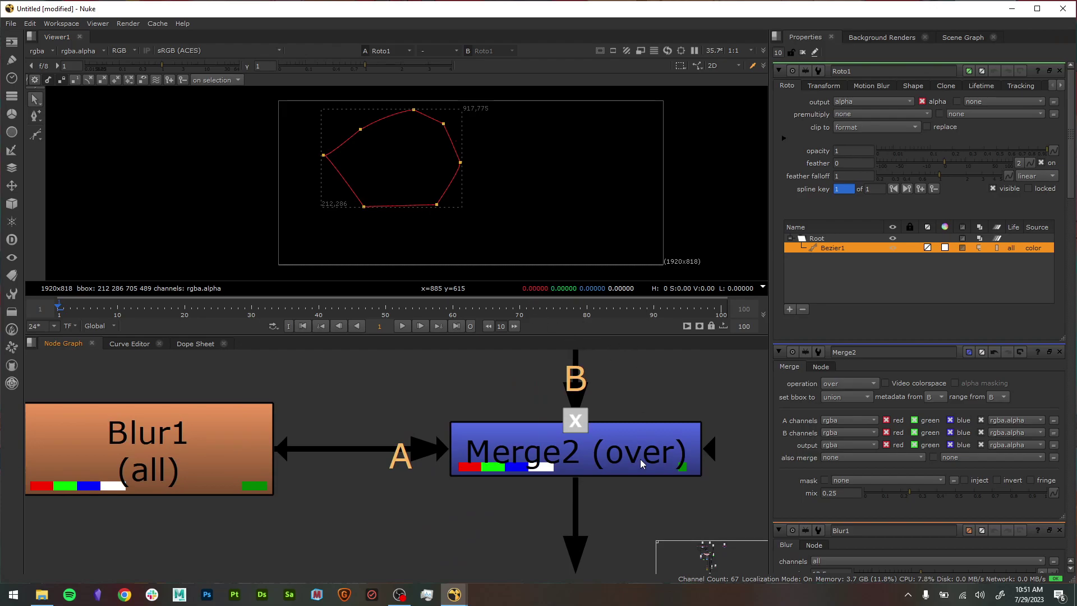
key("1")
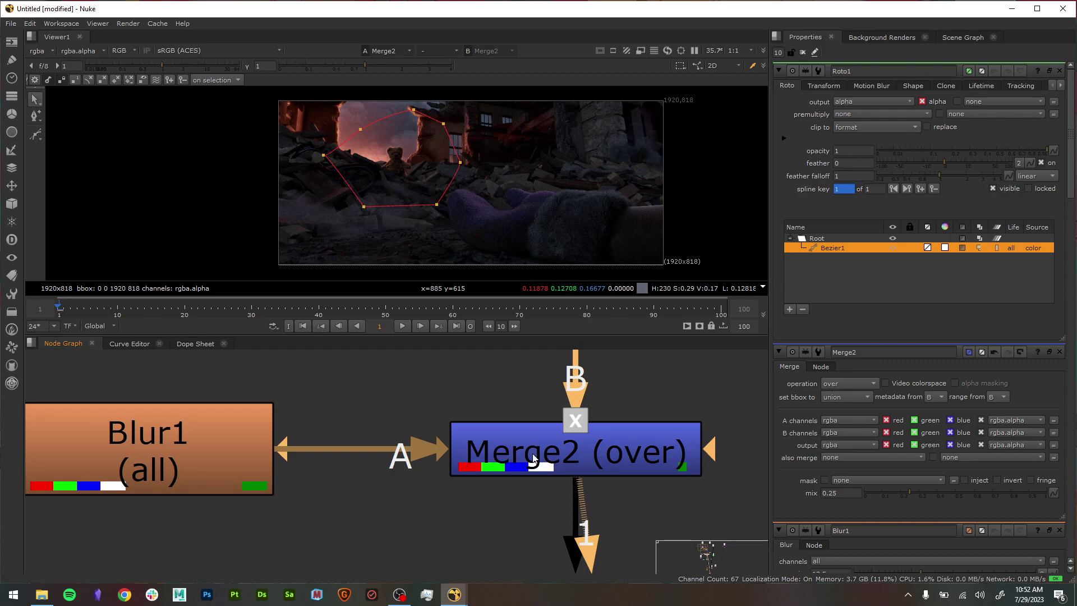
- Switch the viewer from Merge2 back to Roto1's output
middle_click_drag(724, 473, 466, 523)
scroll(467, 523, "down", 3)
middle_click_drag(505, 452, 407, 499)
scroll(444, 449, "up", 4)
scroll(443, 449, "up", 1)
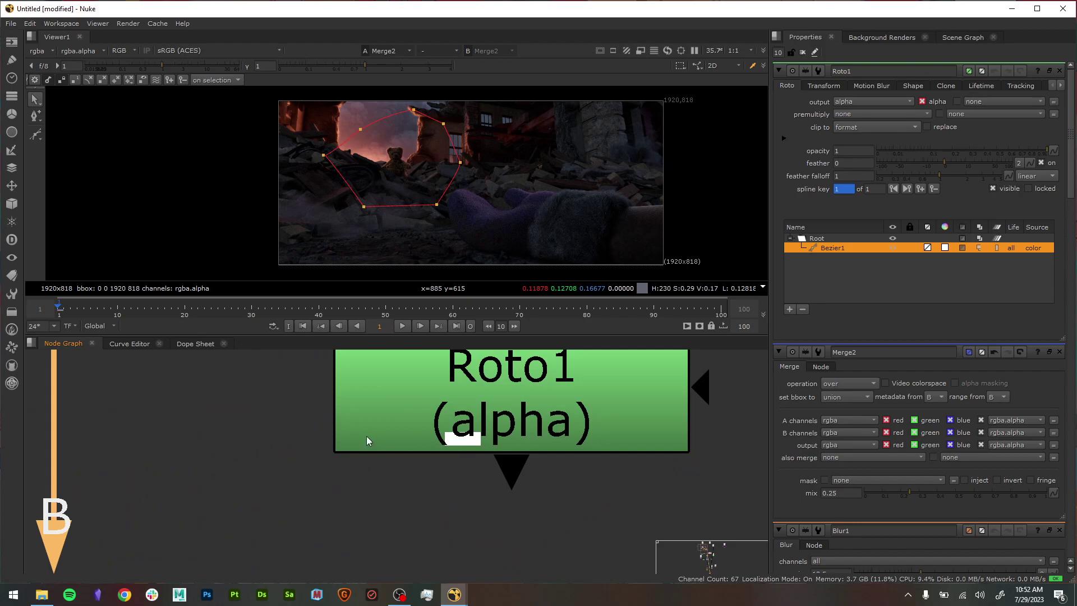
left_click(483, 438)
key("1")
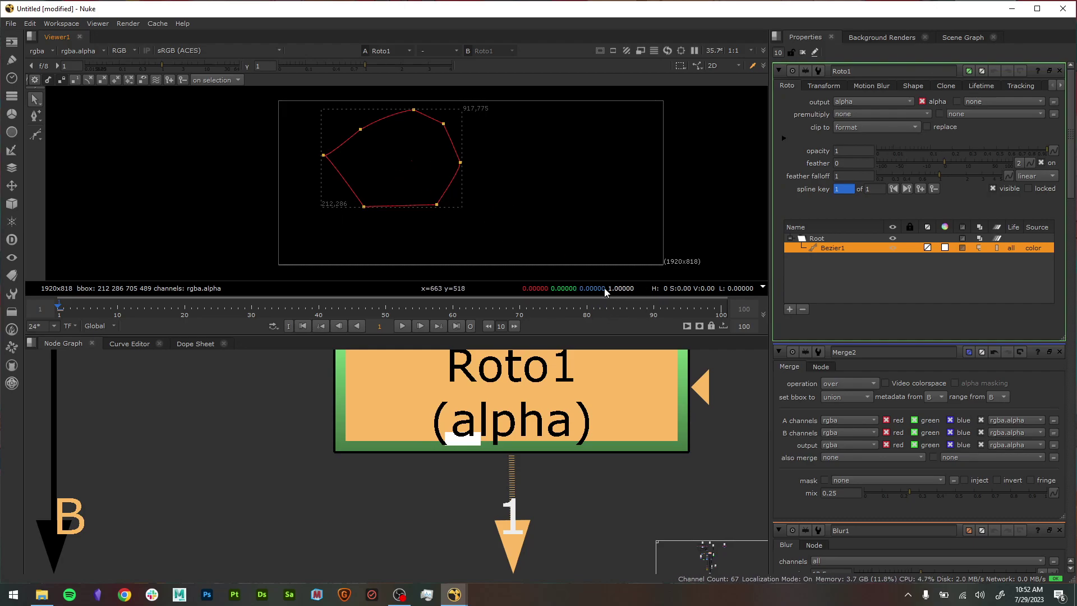
- Display Roto1's alpha layer in the viewer, and return the displayed layer to rgba
left_click(37, 51)
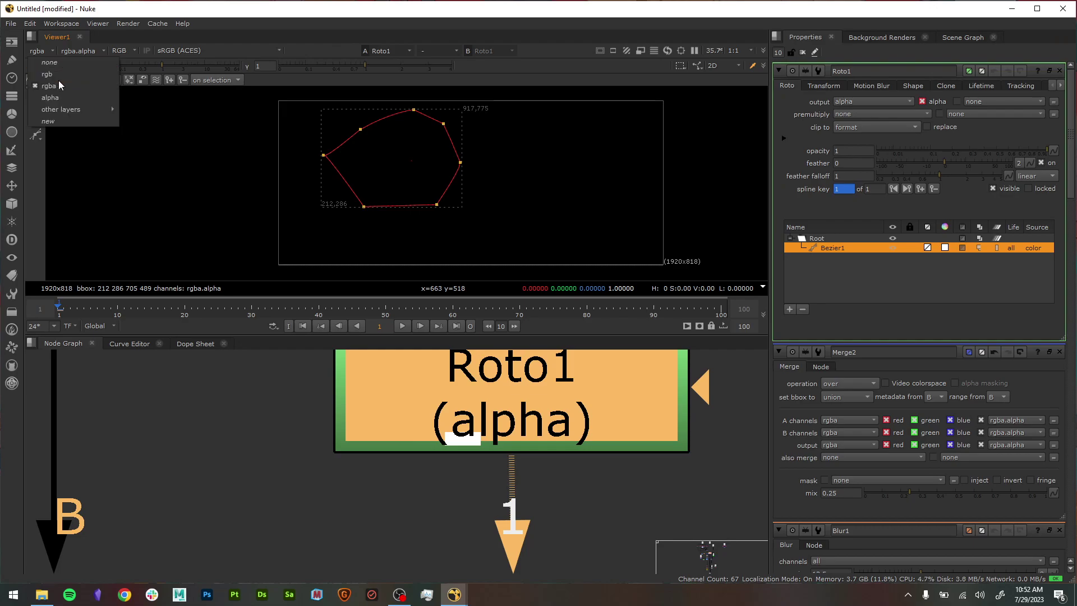
left_click(61, 96)
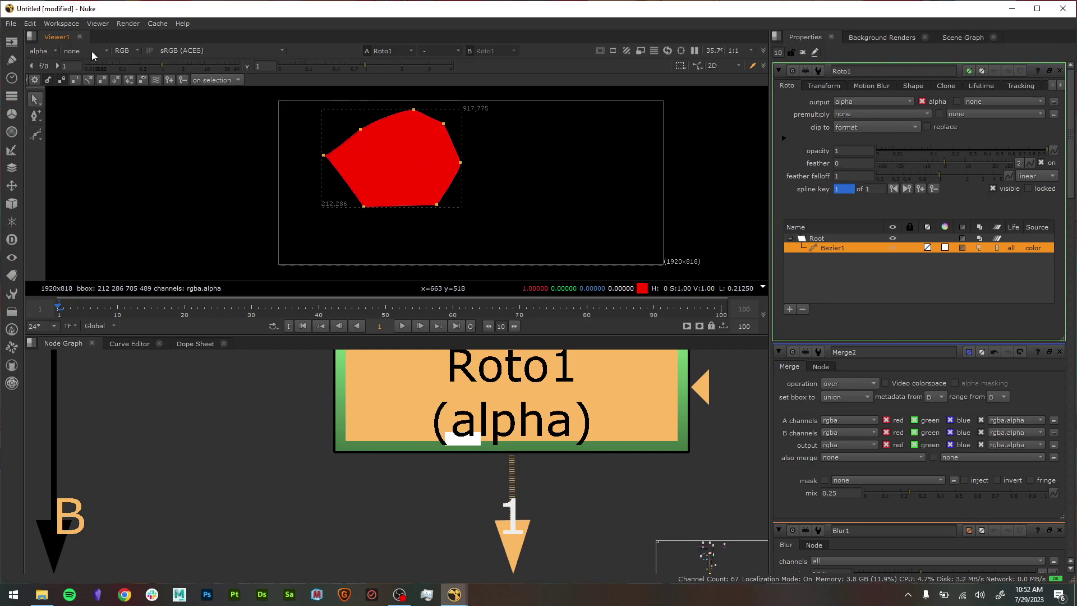
left_click(42, 49)
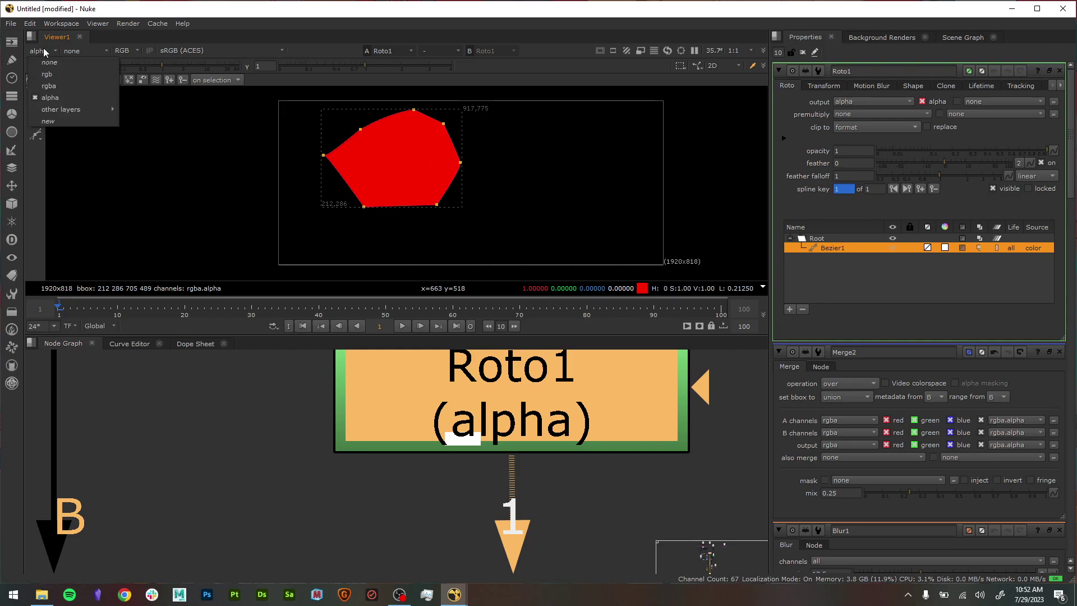
left_click(76, 88)
scroll(590, 479, "down", 8)
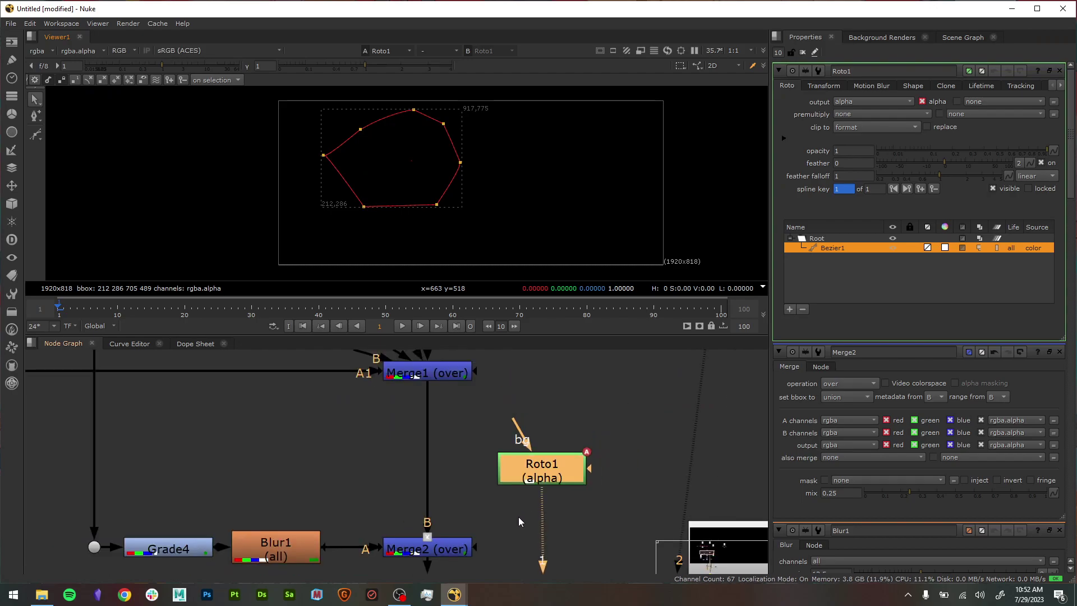
middle_click_drag(518, 516, 536, 463)
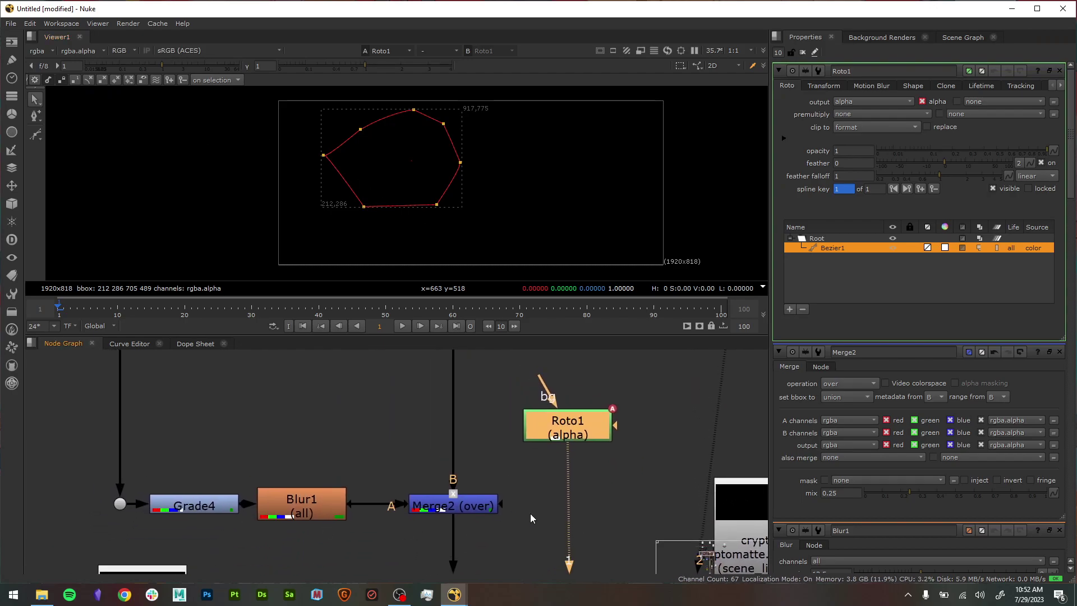
- View Merge2's output, place Roto1 beside Merge2 and connect Merge2's mask input to Roto1
left_click(466, 509)
key("1")
left_click_drag(583, 433, 598, 479)
left_click_drag(501, 506, 579, 502)
- Toggle Merge2 off and on repeatedly to compare the masked glow around the teddy bear, leaving the node disabled
scroll(394, 167, "up", 3)
scroll(461, 139, "up", 2)
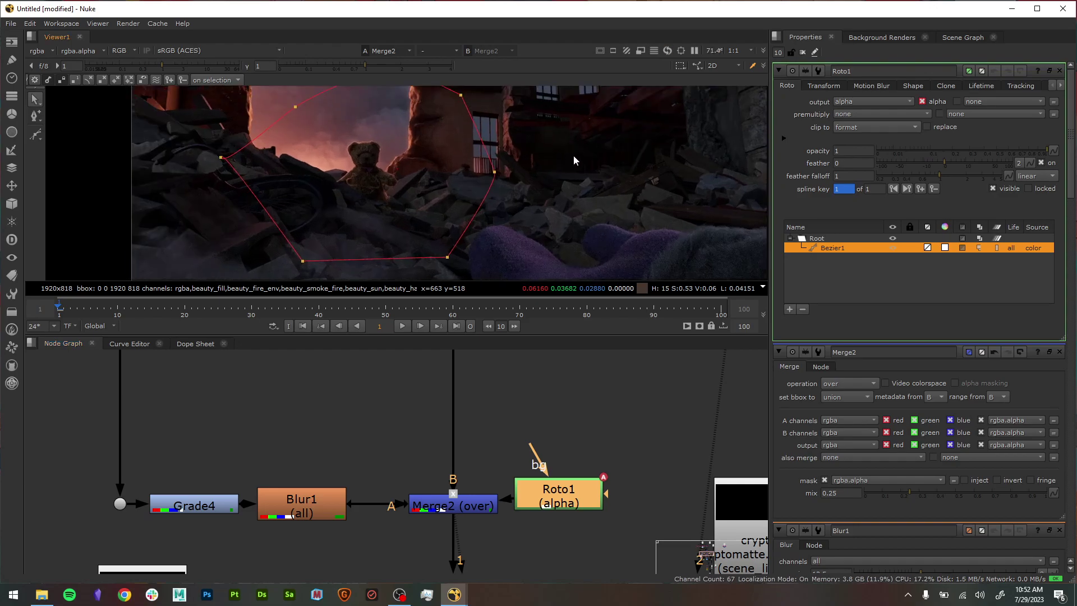
middle_click_drag(573, 155, 594, 200)
left_click(466, 503)
key("d")
key("d")
key("d")
key("d")
key("d")
key("d")
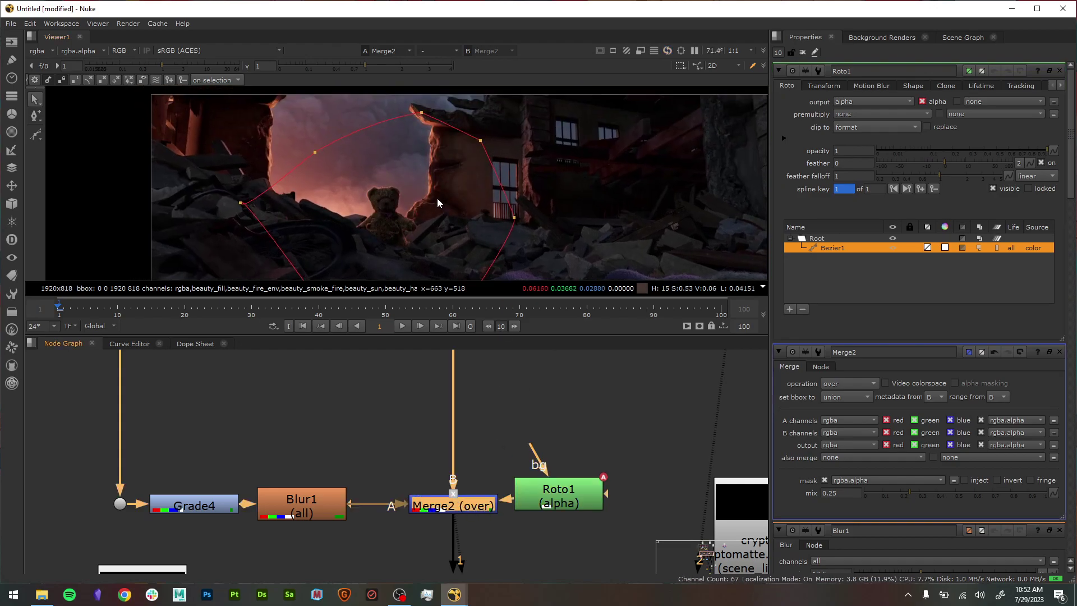
key("d")
key("d")
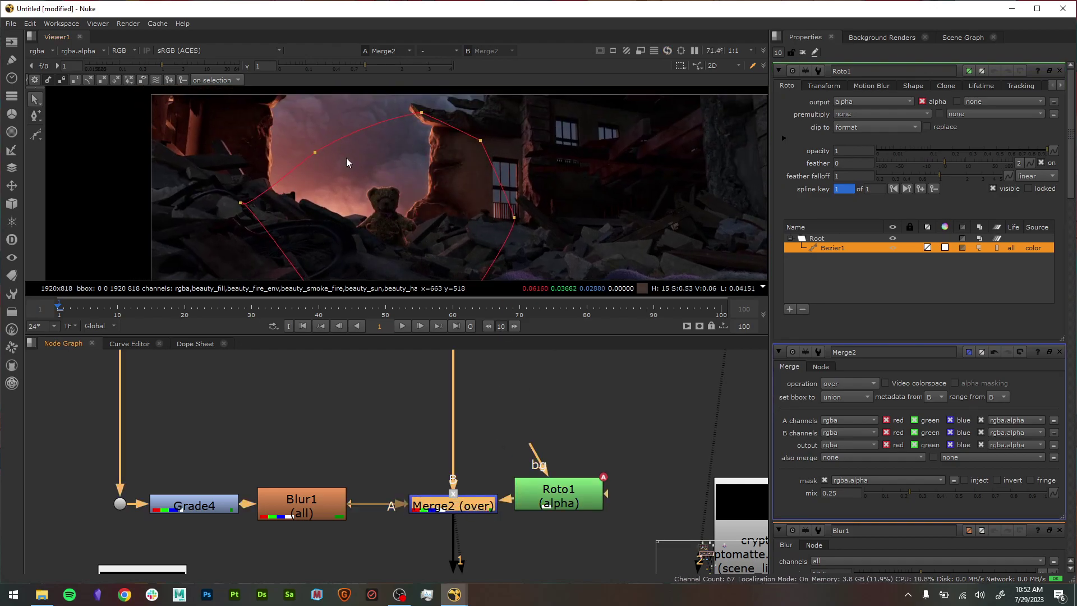
key("d")
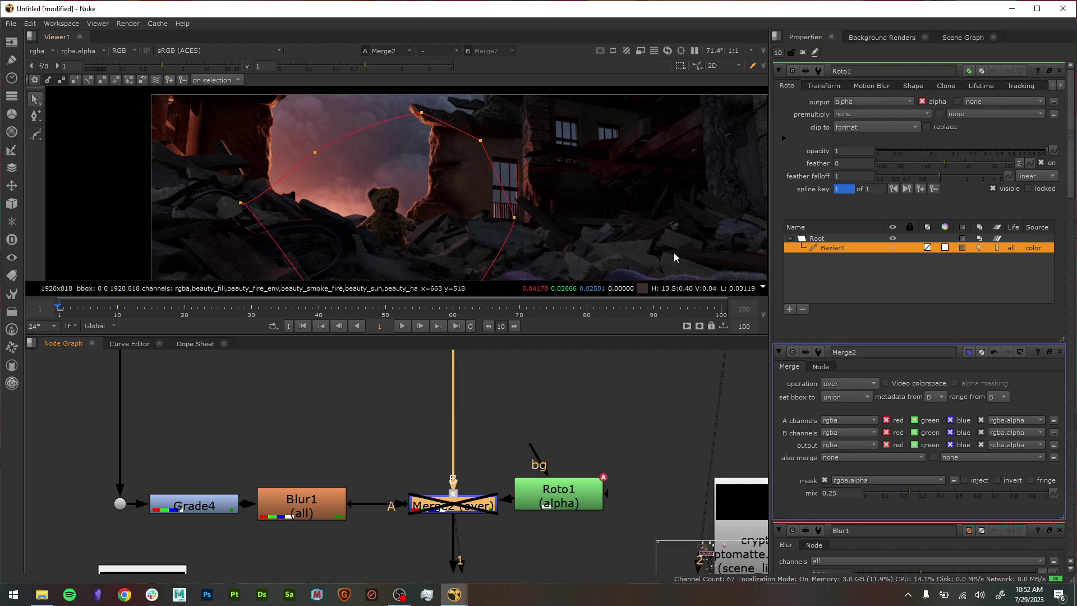
- Close and reopen Roto1's properties to hide and show the Bezier outline over the image
left_click(1060, 71)
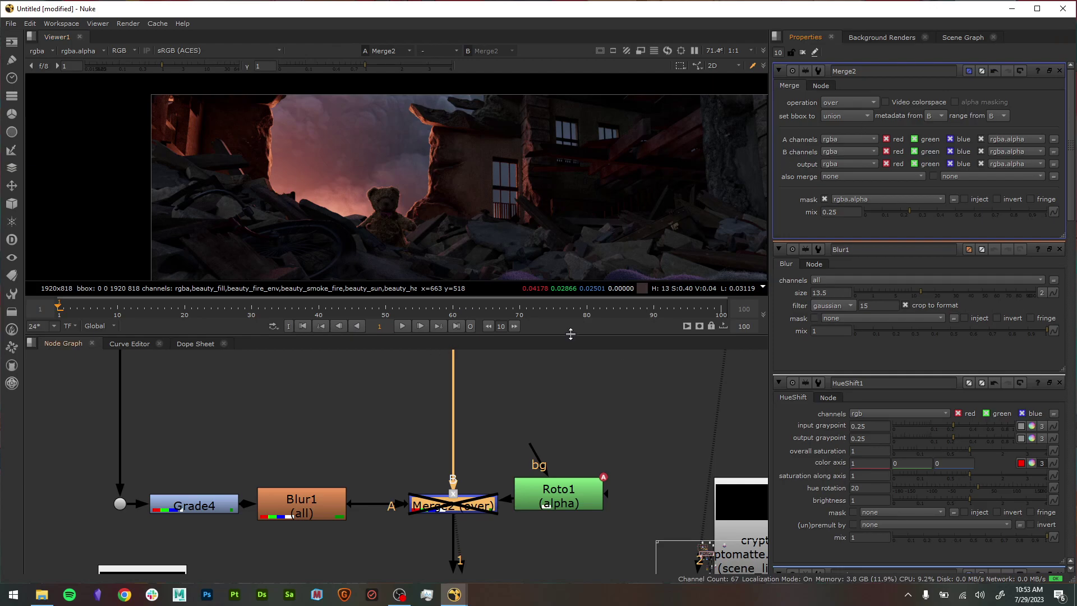
double_click(552, 505)
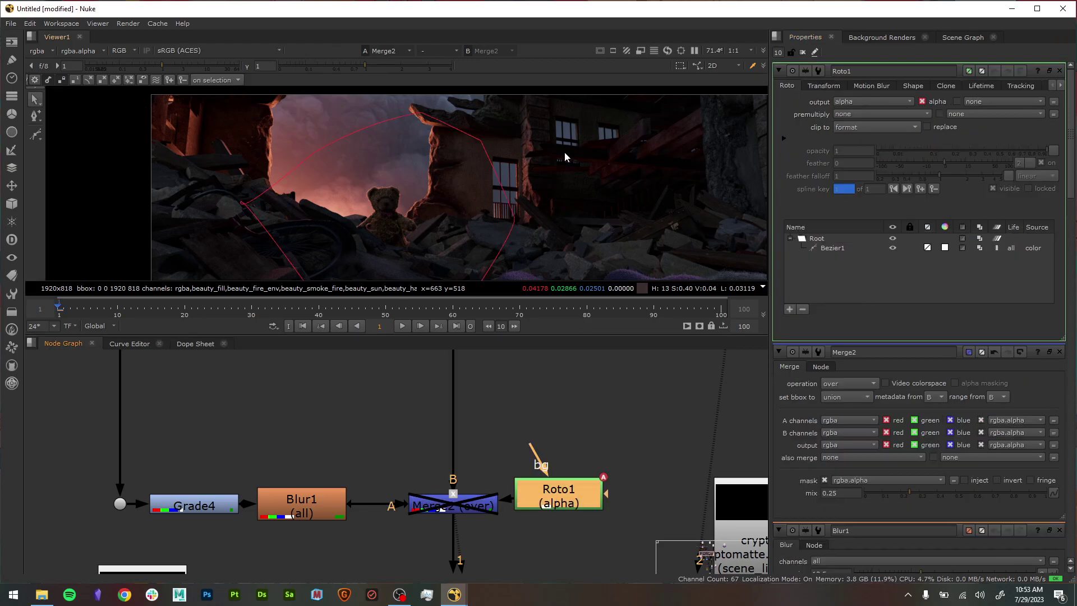
scroll(464, 150, "down", 4)
scroll(546, 193, "up", 1)
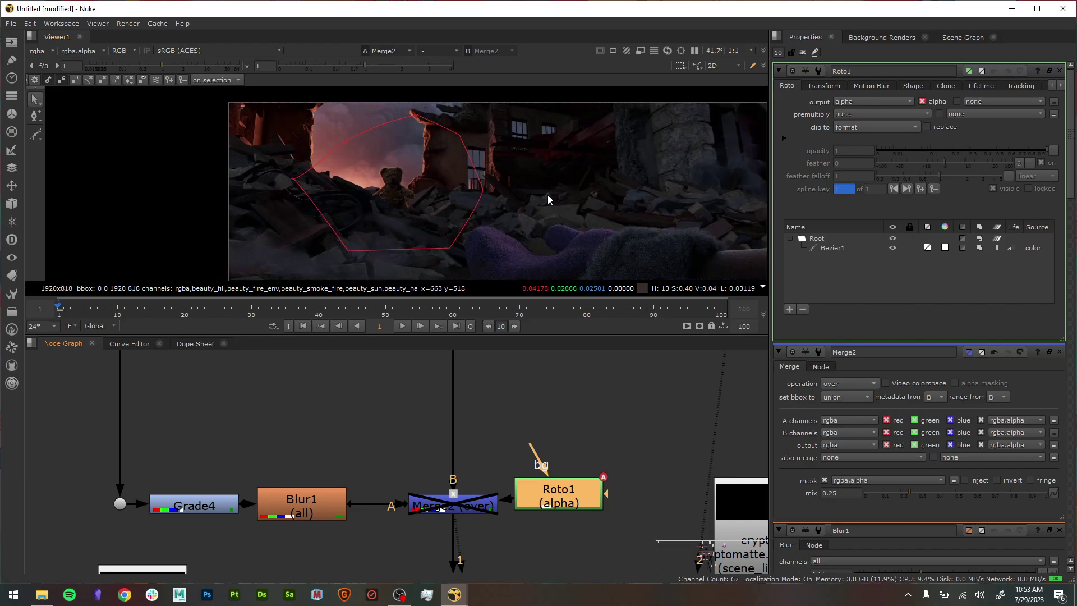
- Toggle the viewer overlay off and on to inspect the image without the Bezier outline, leaving the overlay on
key("o")
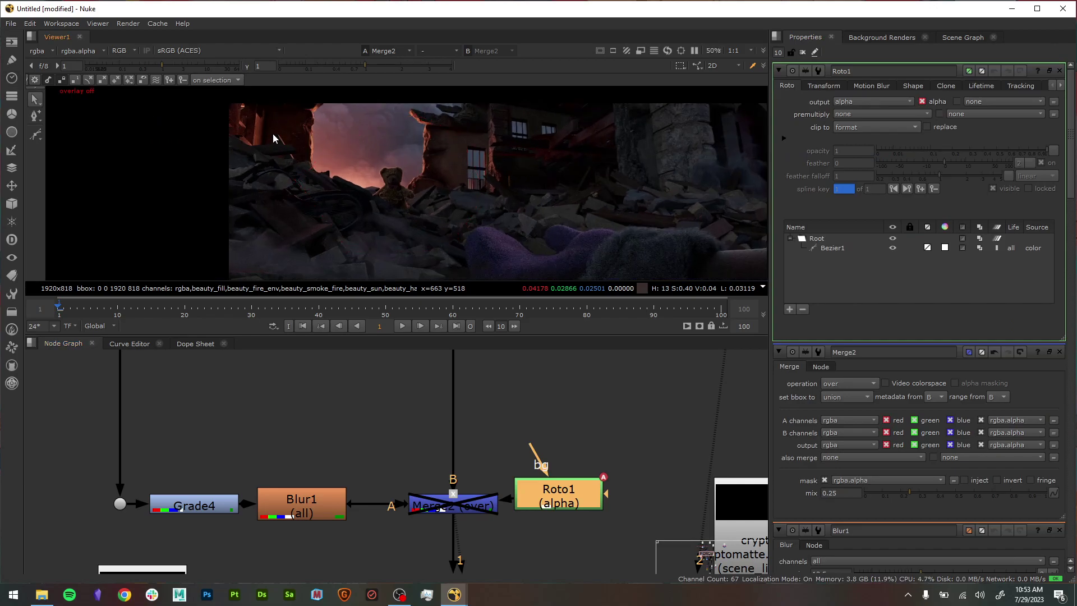
key("o")
key("o")
key("o")
key("o")
scroll(385, 193, "up", 2)
middle_click_drag(385, 193, 436, 176)
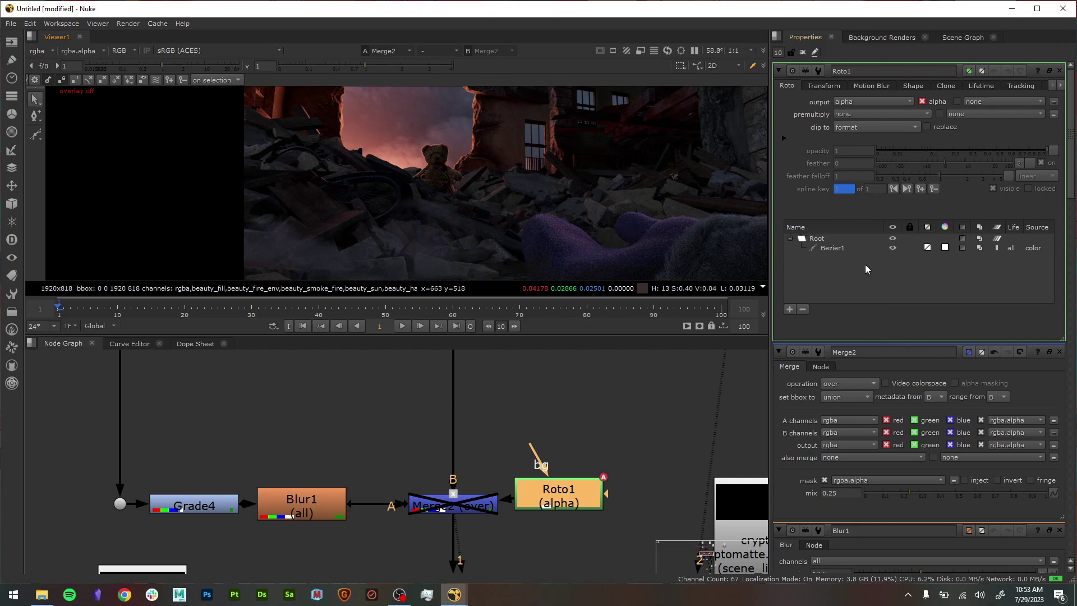
key("o")
- Select all points of the Bezier around the teddy bear and delete the shape from Roto1
scroll(551, 224, "down", 5)
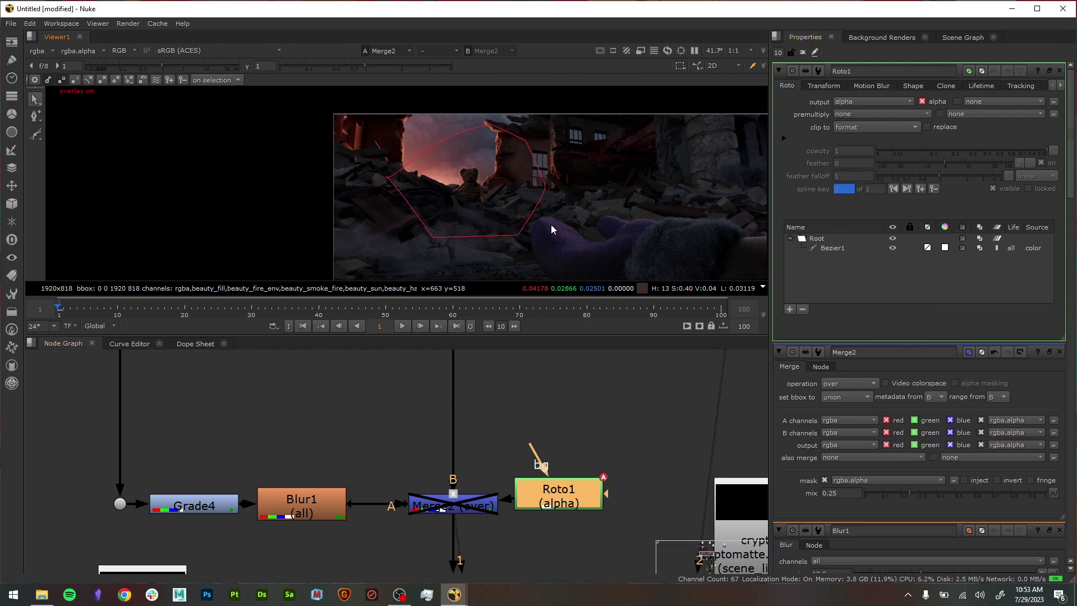
left_click_drag(509, 254, 324, 107)
key("Delete")
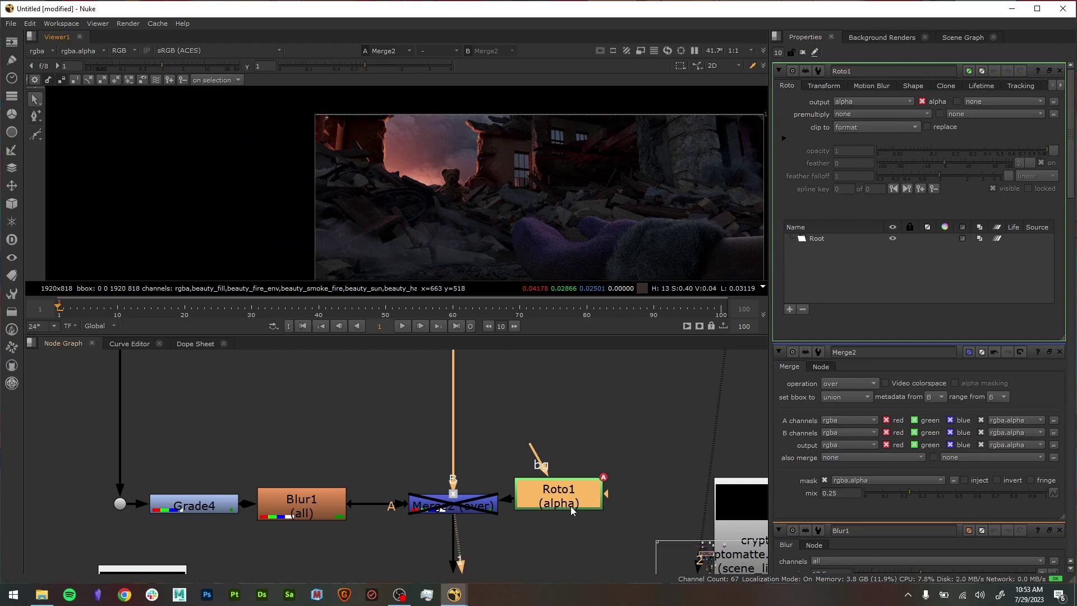
- Re-enable the Merge2 node and select the Roto1 node
left_click_drag(565, 496, 567, 506)
left_click(452, 507)
key("d")
left_click(559, 507)
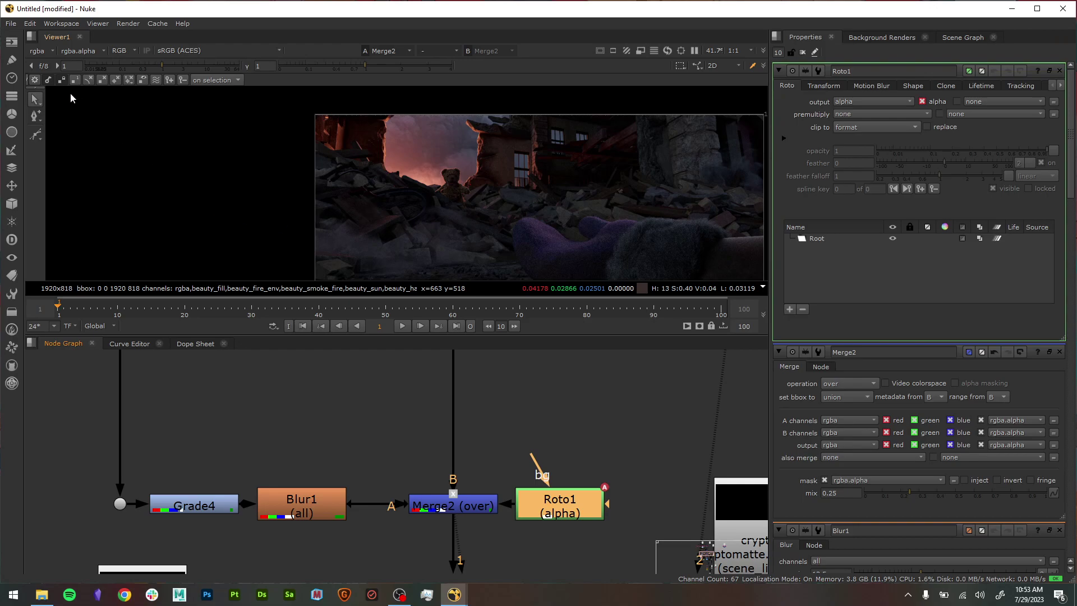
- Draw an Ellipse roto shape around the glowing opening in the ruins behind the teddy bear
left_click(36, 136)
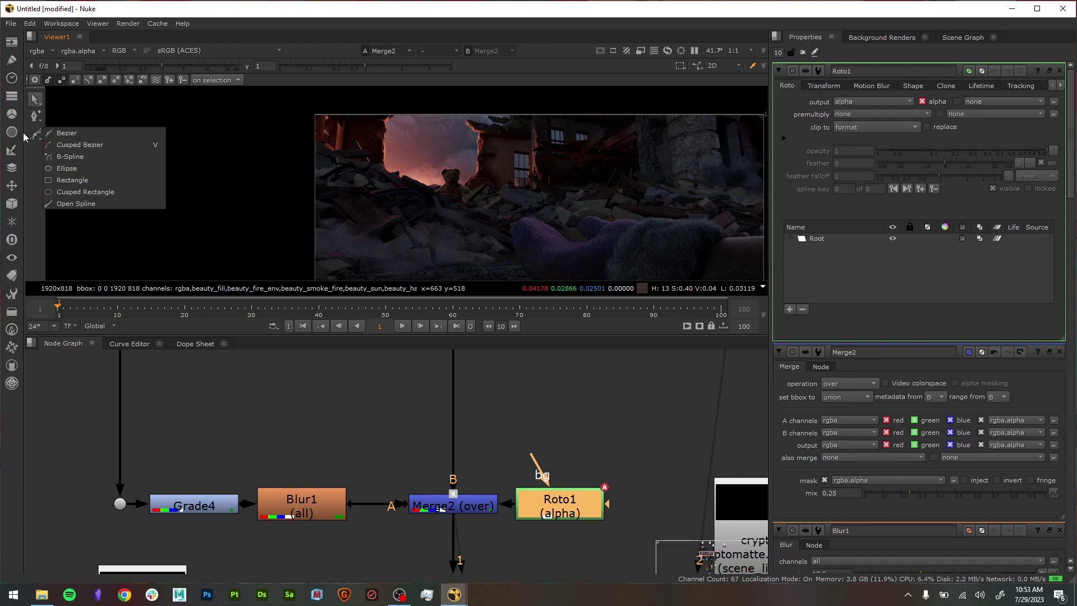
left_click(96, 167)
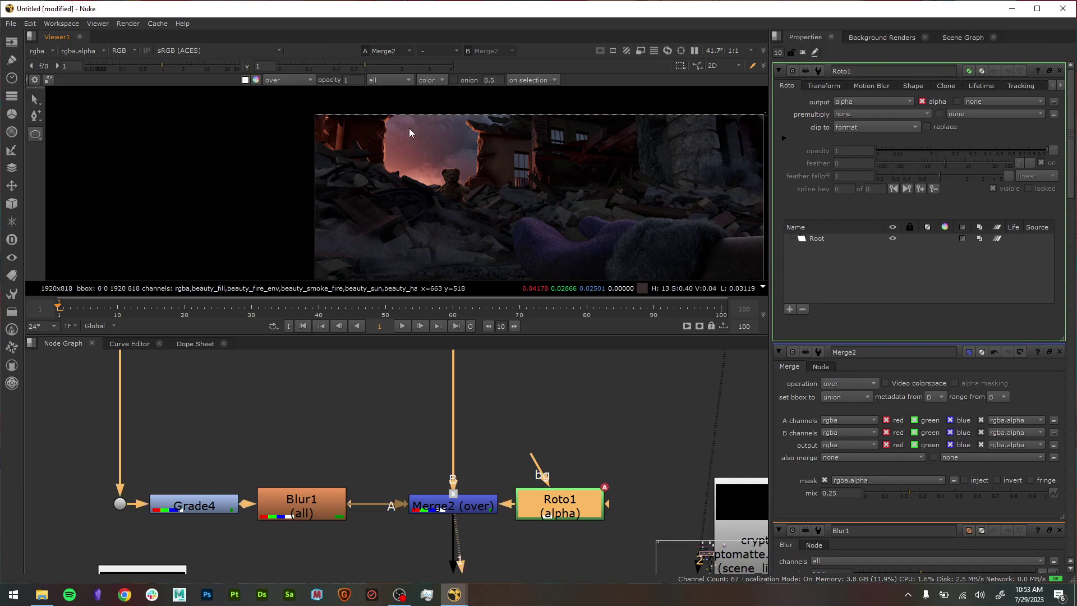
left_click_drag(360, 117, 508, 210)
scroll(508, 210, "up", 3)
middle_click_drag(588, 140, 629, 178)
left_click(508, 205)
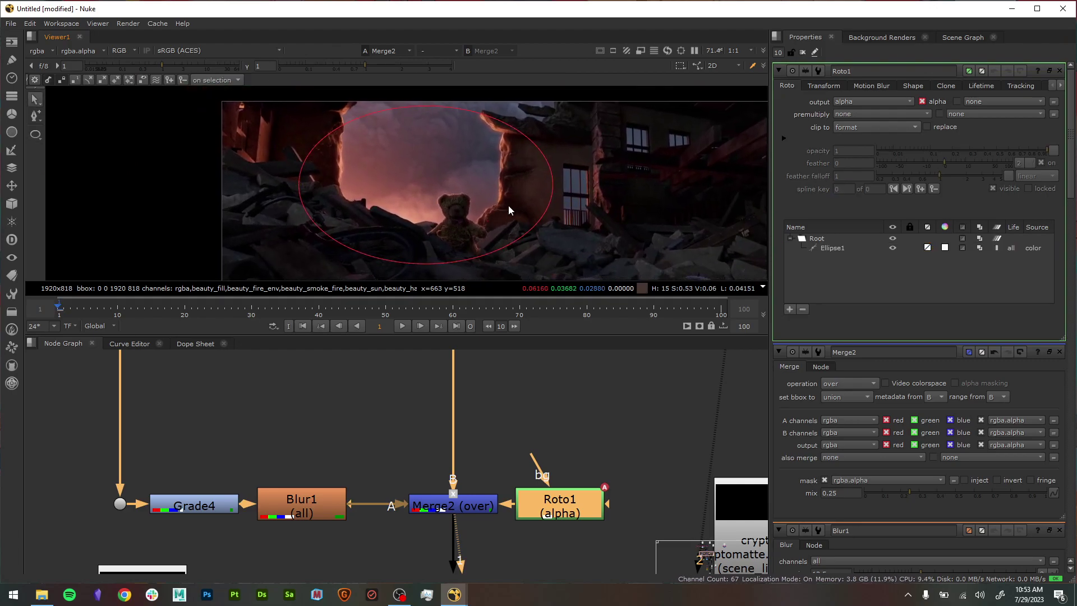
left_click(350, 123)
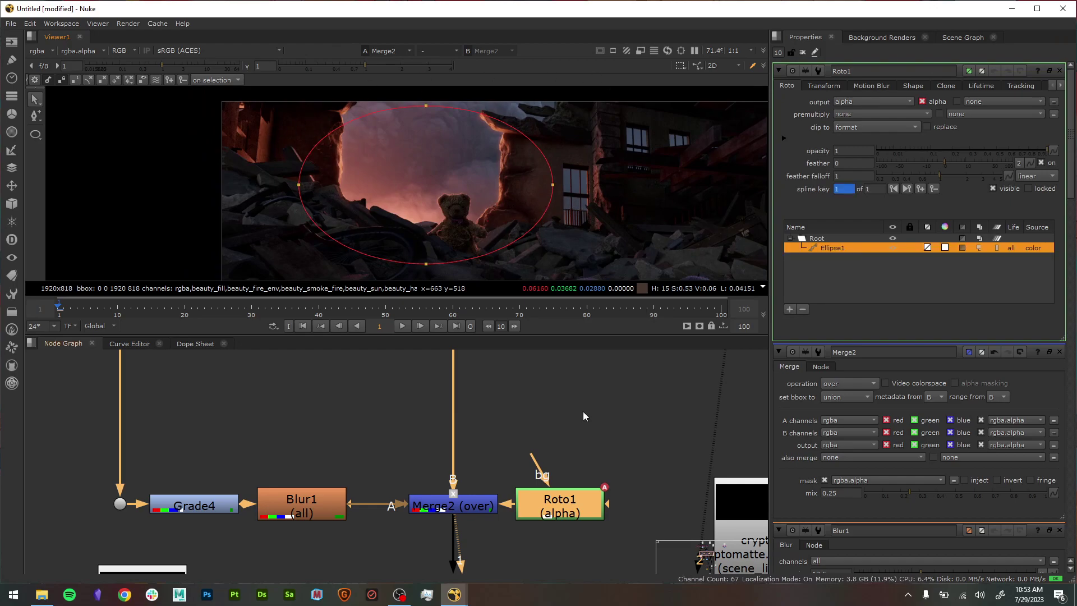
- Inspect the masked glow with the viewer overlay hidden, toggling Merge2 for comparison, and show Roto1's overlay again
key("o")
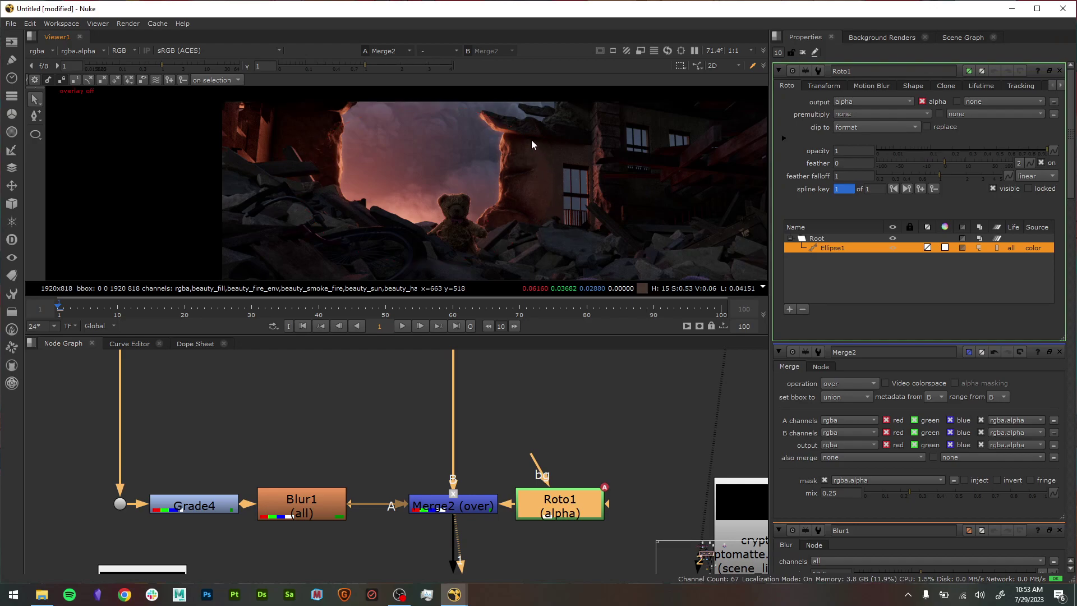
scroll(573, 232, "down", 2)
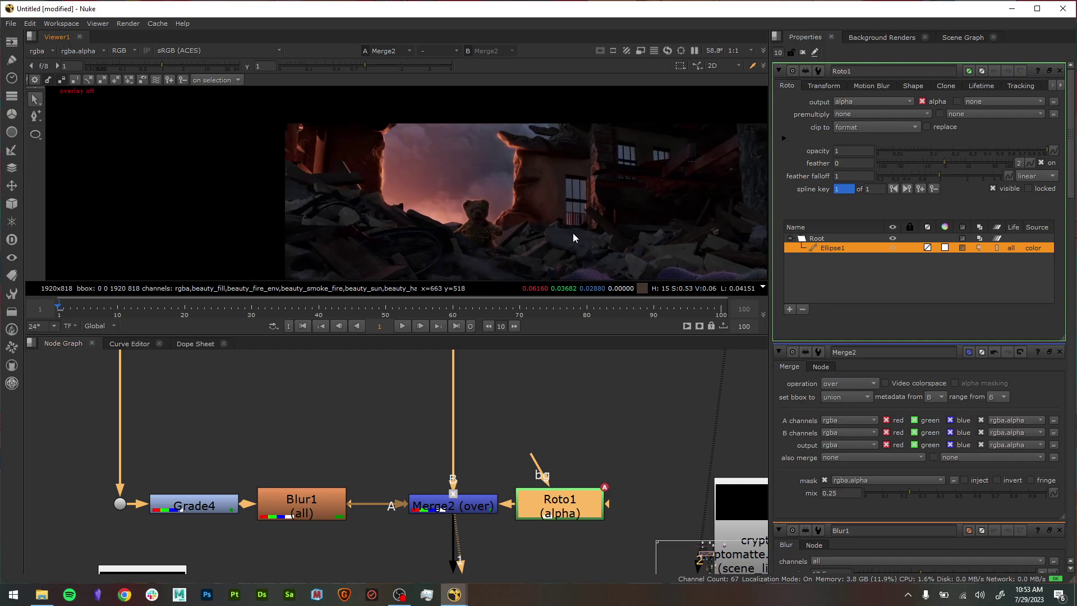
left_click(480, 507)
key("d")
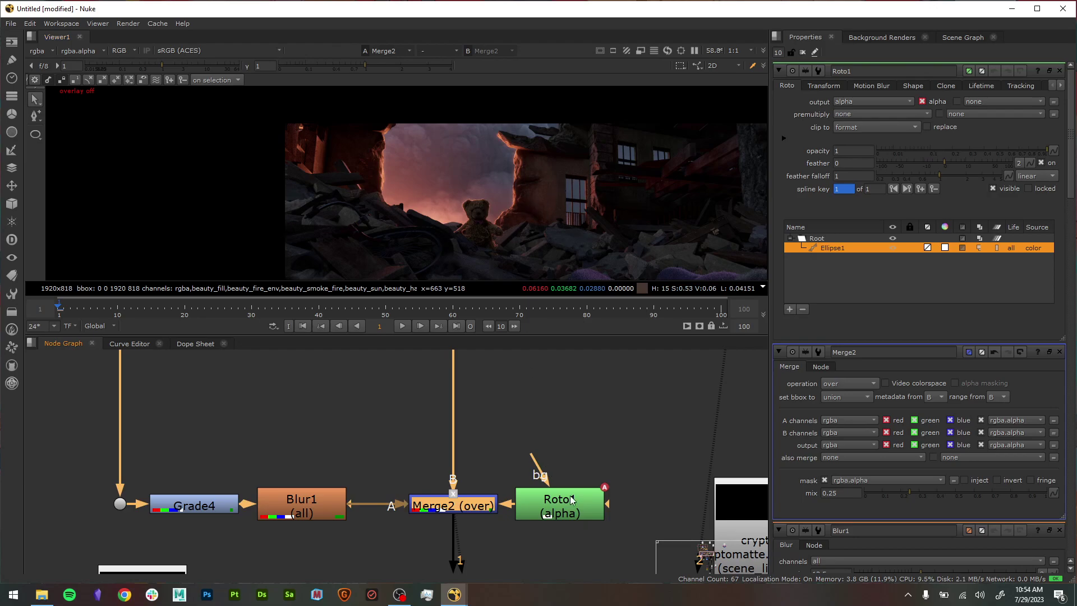
left_click(579, 518)
key("o")
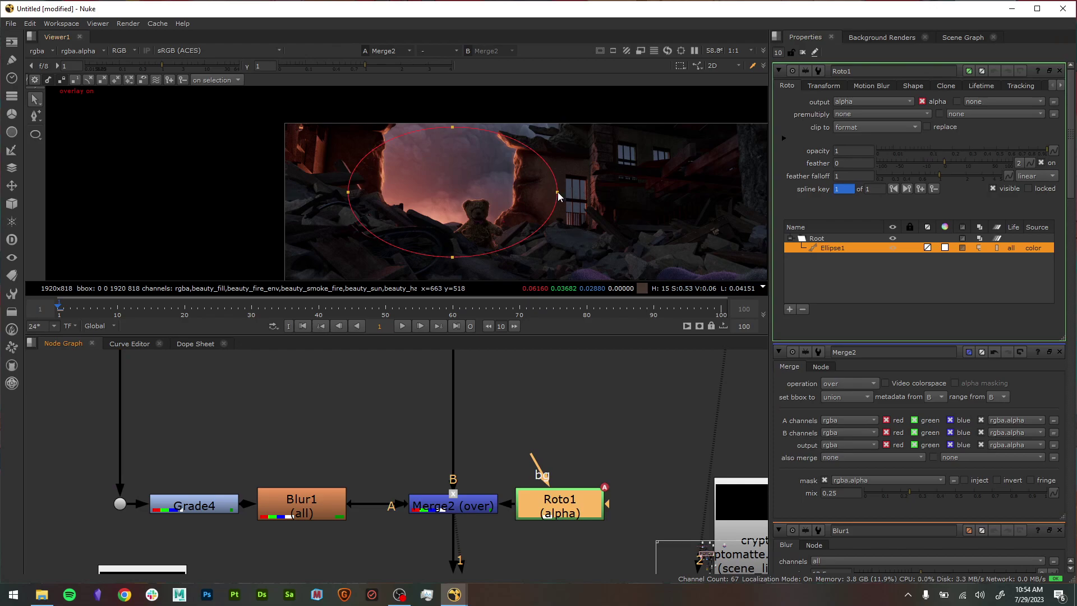
- Try positive and negative feather amounts on the ellipse, such as 11 and -11, ending at -0.8
mouse_move(947, 167)
left_mouse_down()
mouse_move(968, 167)
mouse_move(949, 164)
left_mouse_up()
key("o")
scroll(558, 186, "up", 5)
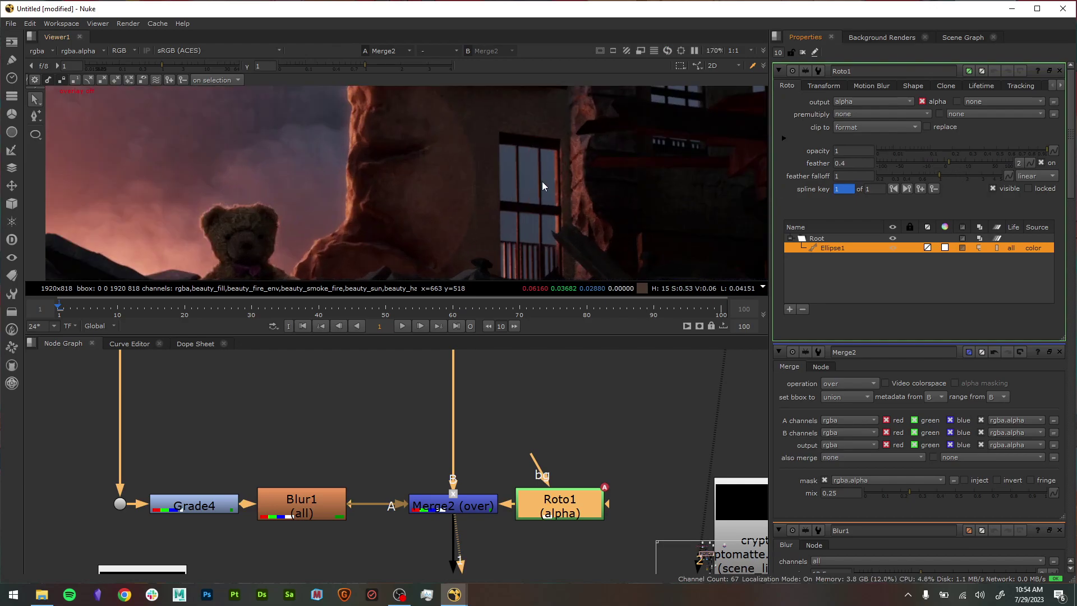
left_click_drag(950, 163, 864, 170)
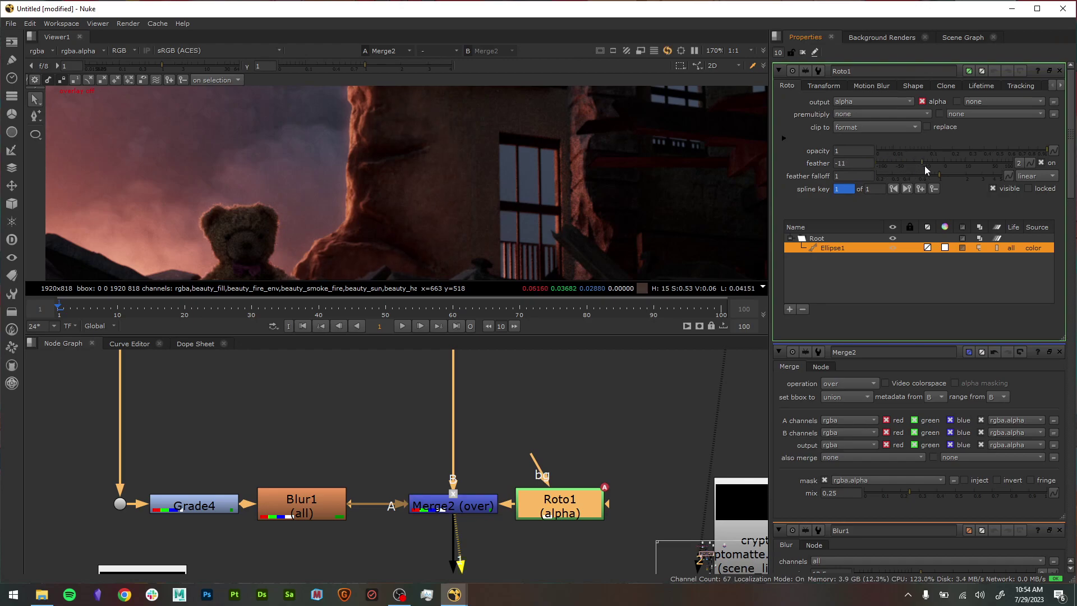
left_click(966, 168)
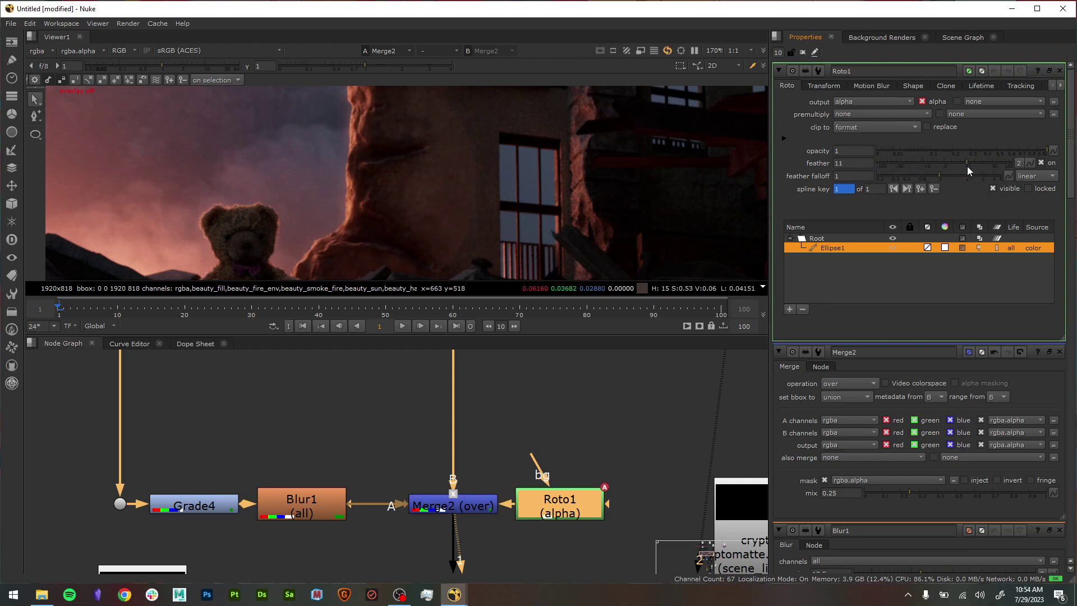
left_click_drag(993, 168, 879, 168)
scroll(522, 179, "down", 3)
left_click(910, 163)
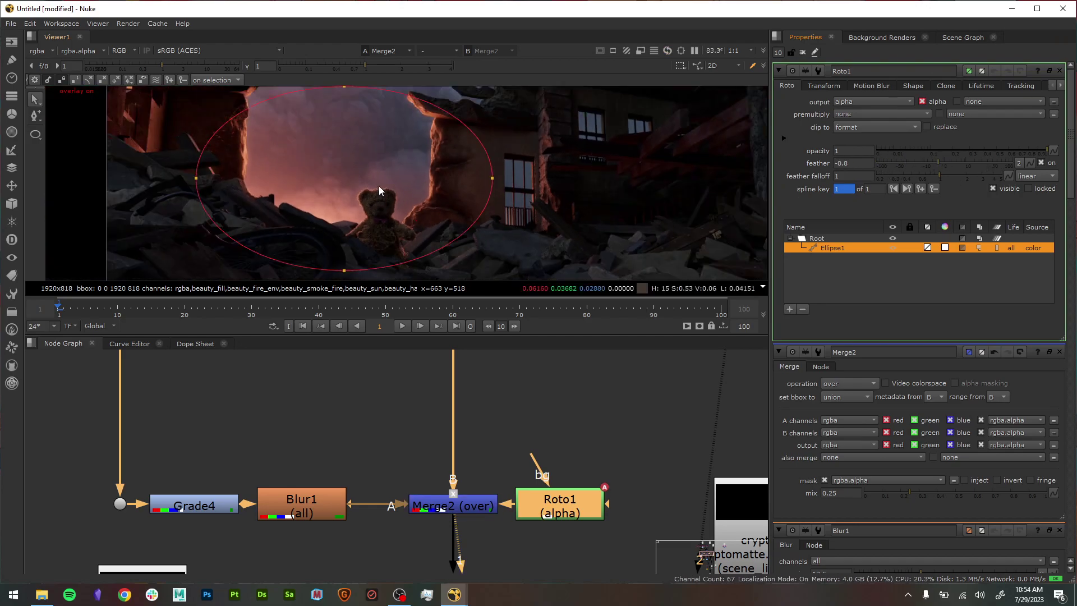
- Shrink the ellipse to a small shape on the wall between the glowing opening and the window
left_click(220, 88)
scroll(207, 141, "down", 2)
left_click_drag(390, 89, 158, 230)
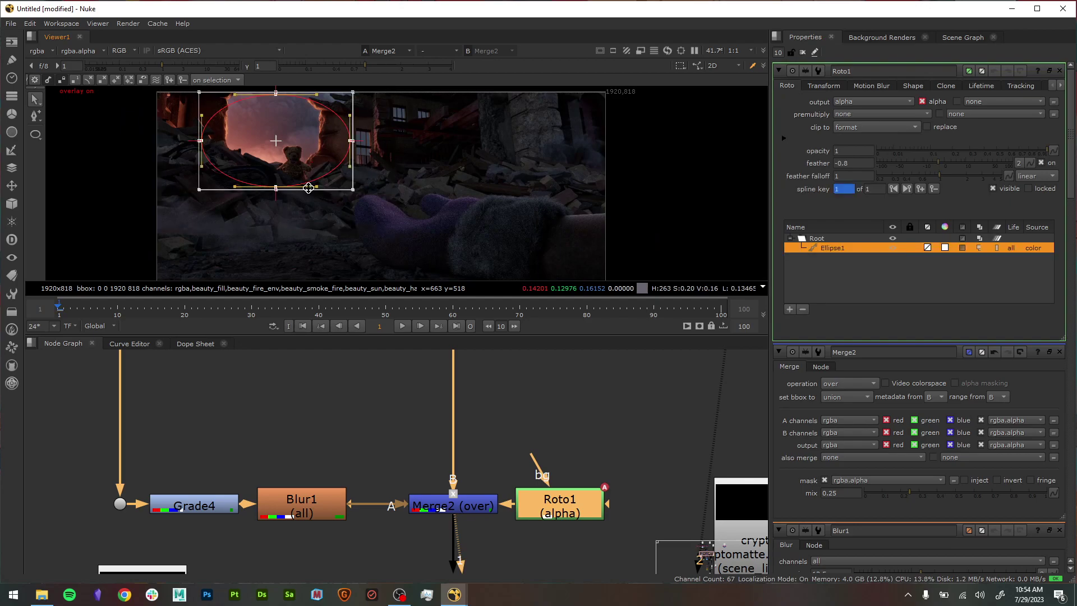
left_click_drag(199, 189, 345, 140)
scroll(344, 141, "up", 6)
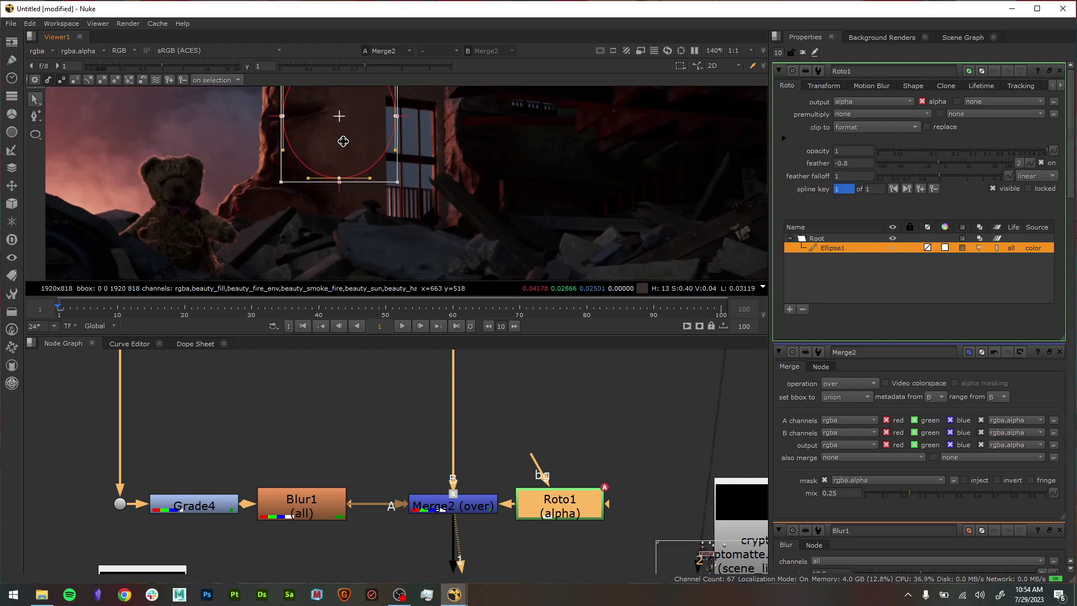
middle_click_drag(561, 118, 596, 223)
scroll(596, 224, "down", 1)
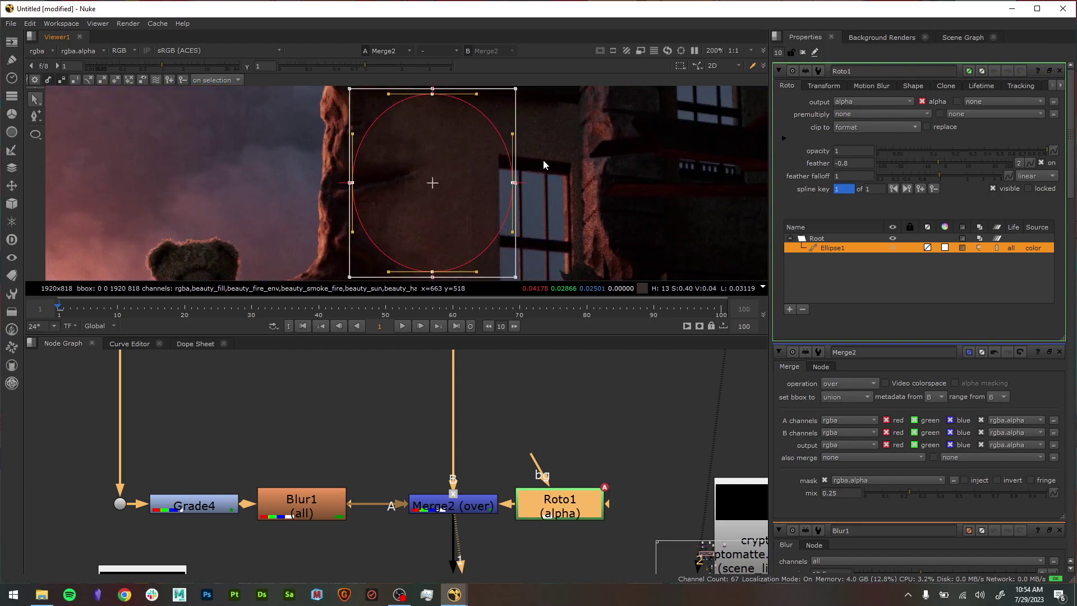
- Pull the feather outward over the window from the ellipse's right point and move its left point inward
left_click(583, 157)
left_click(511, 182)
left_click_drag(519, 186, 660, 186)
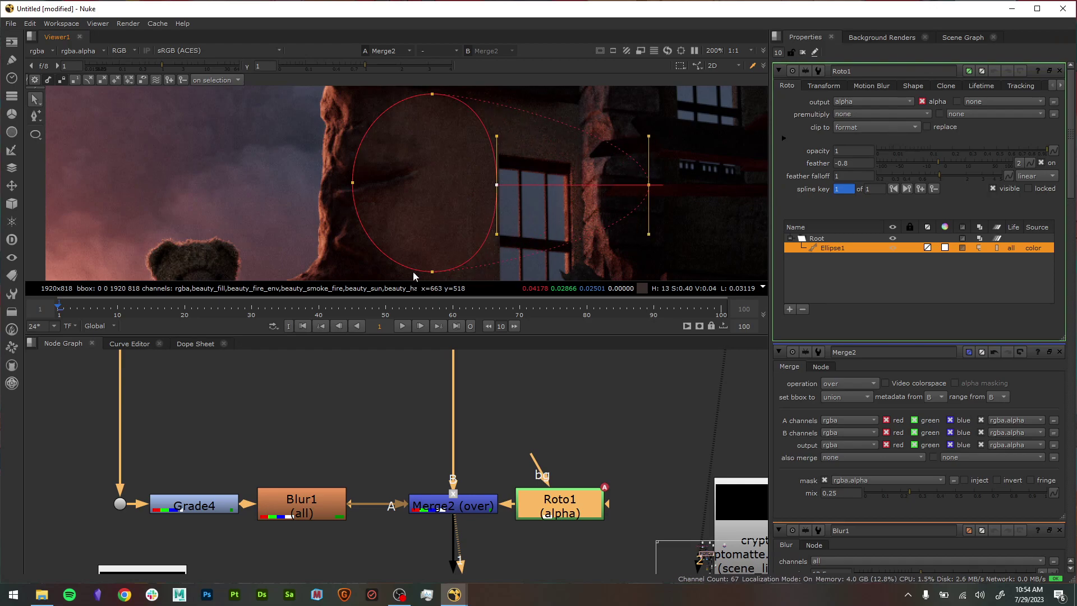
left_click(372, 205)
left_click(352, 182)
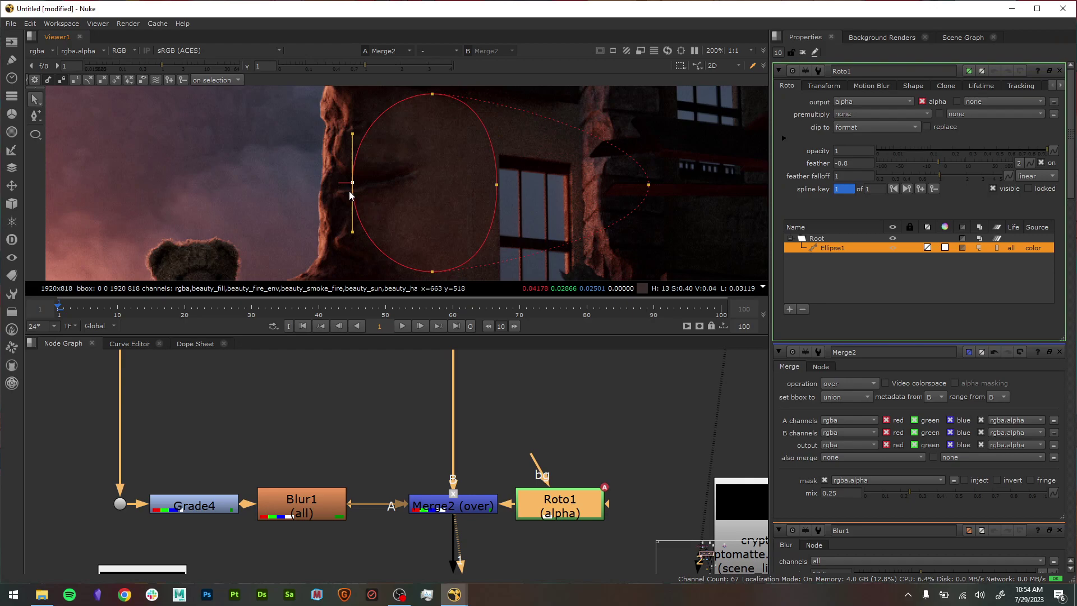
left_click_drag(352, 182, 409, 182)
- Examine the feathered edge on the wall with the overlay hidden, and show the roto shape again
key("o")
scroll(393, 179, "up", 5)
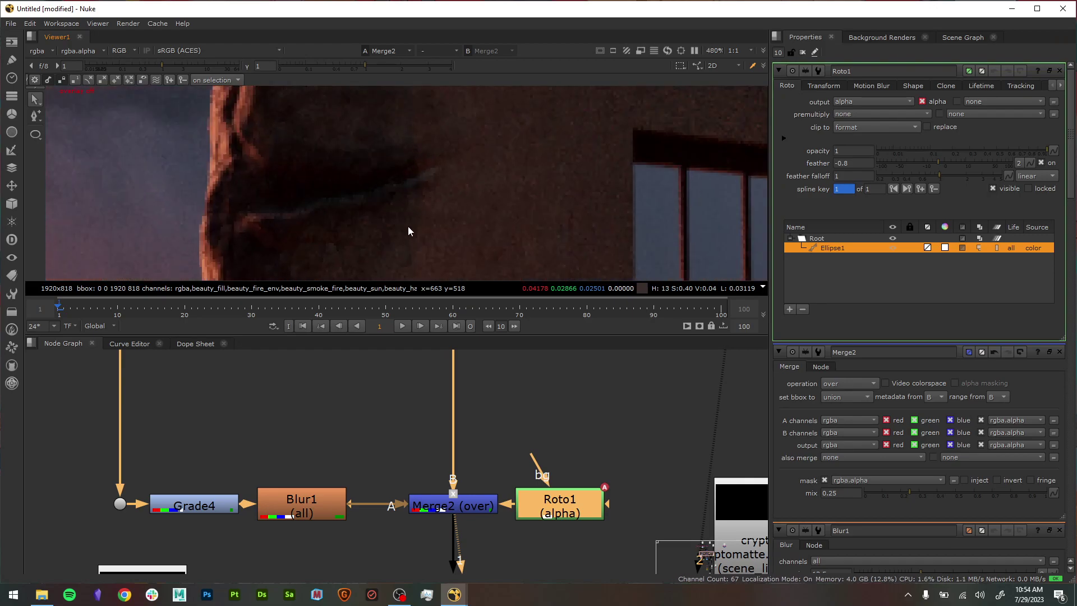
scroll(408, 219, "down", 5)
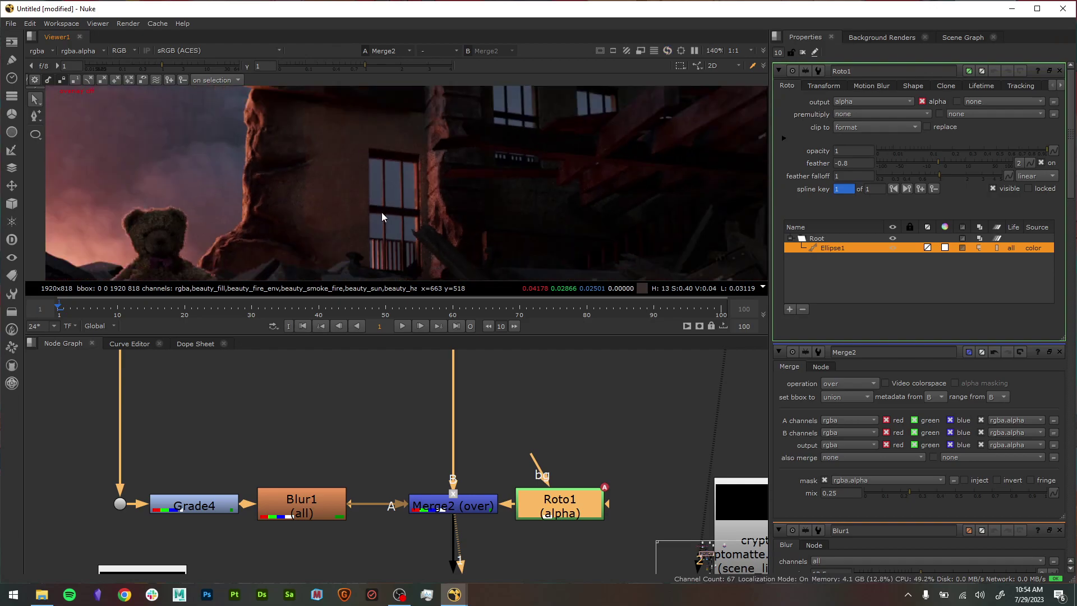
scroll(400, 214, "up", 3)
scroll(393, 213, "down", 2)
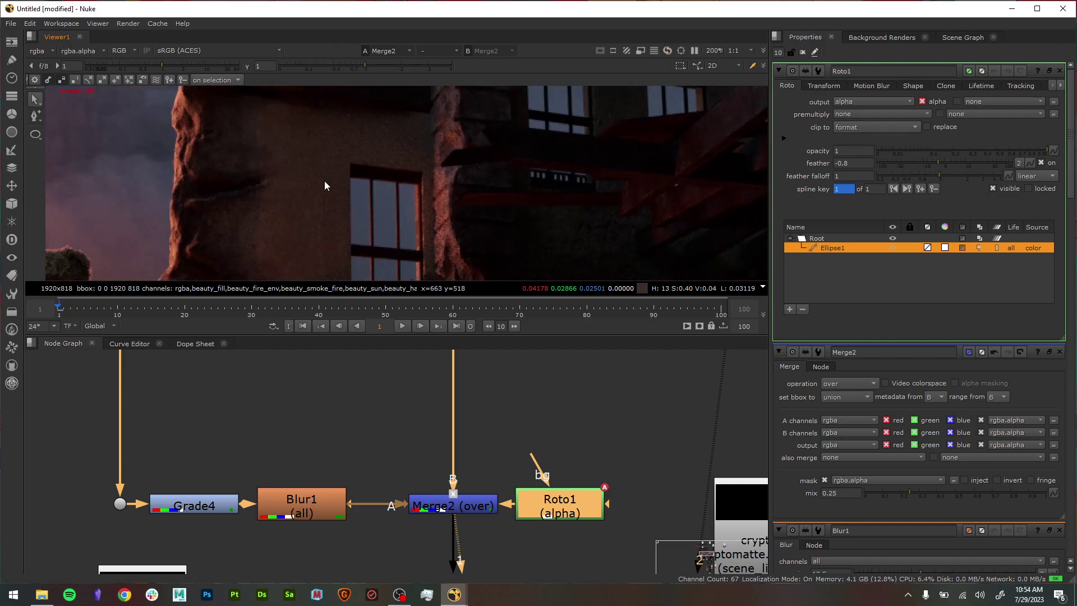
middle_click_drag(320, 186, 409, 162)
scroll(418, 182, "down", 2)
key("o")
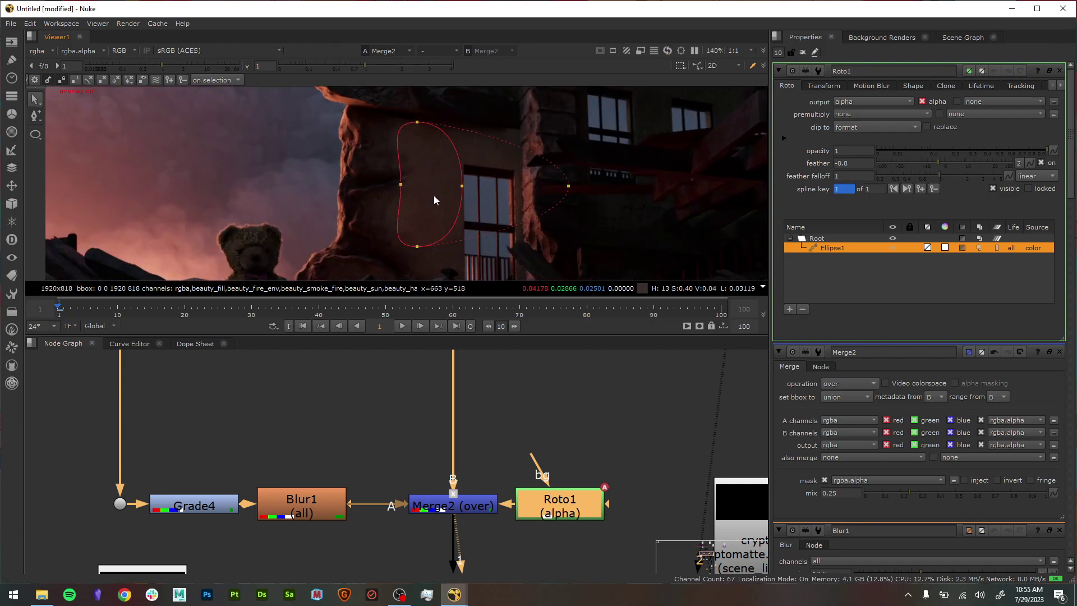
- Undo the point, feather-handle and size edits to restore the large ellipse around the glowing opening
left_click(464, 208)
left_click_drag(372, 245, 48, 264)
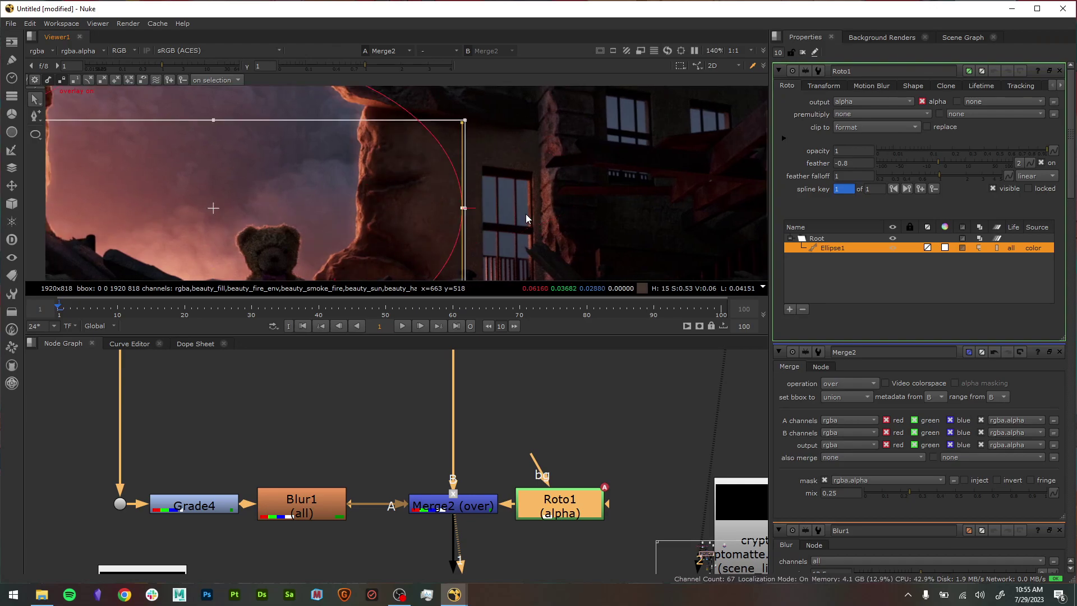
scroll(365, 219, "down", 3)
middle_click_drag(534, 210, 639, 218)
left_click(626, 213)
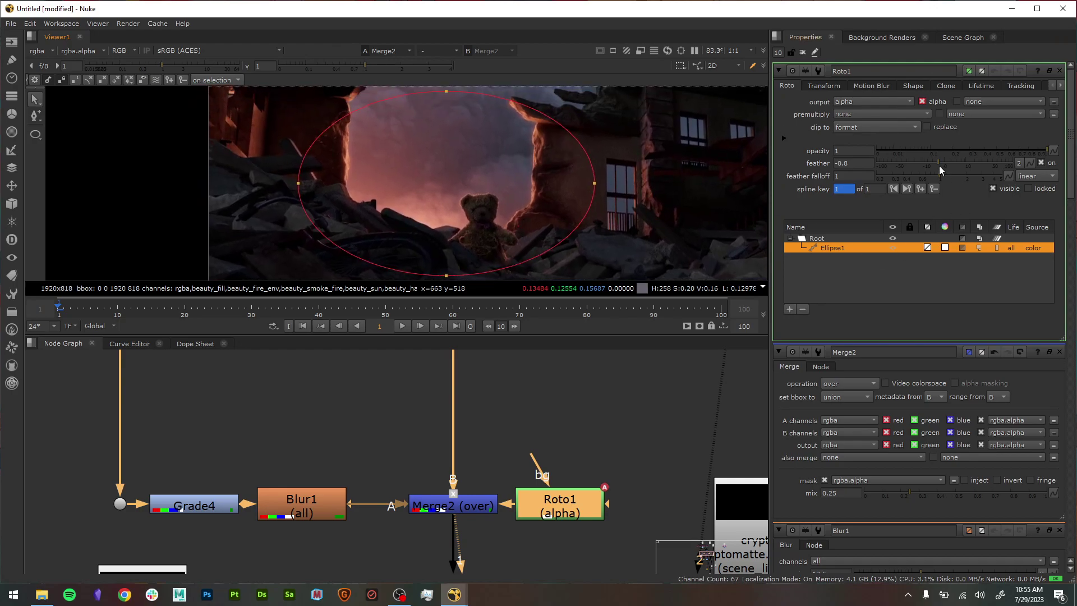
- Set the ellipse's feather to about -82 and close Roto1's properties
left_click_drag(935, 165, 885, 167)
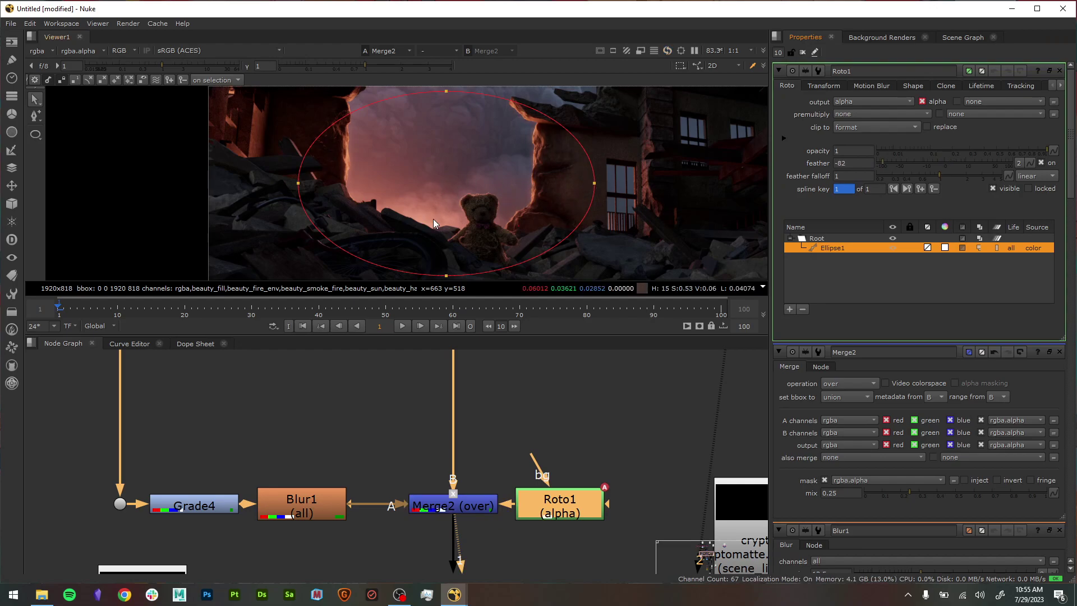
left_click(1060, 71)
middle_click_drag(581, 376, 574, 428)
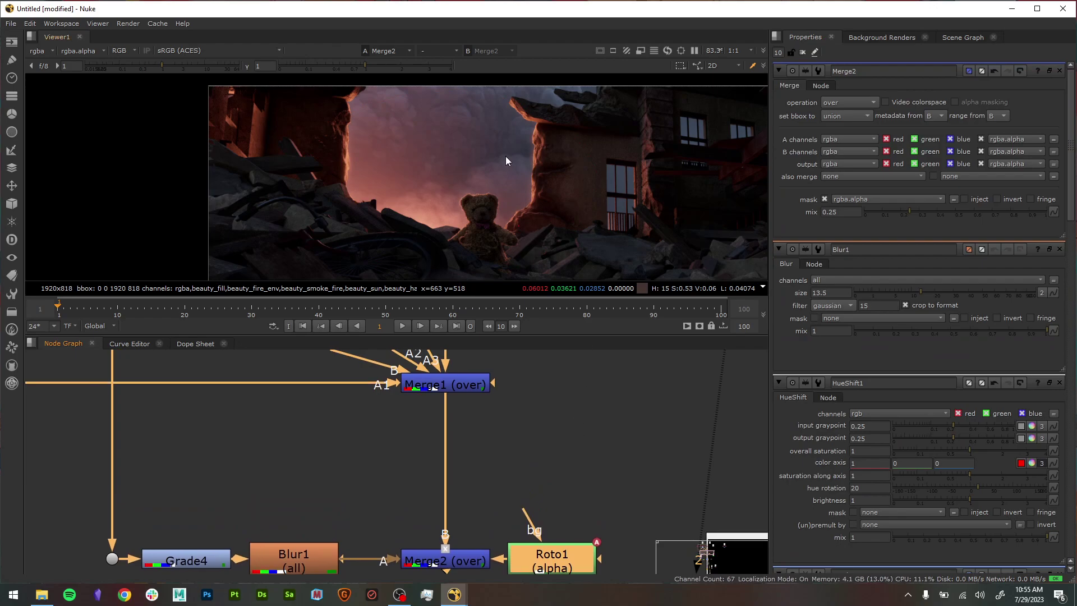
- View the output of the HueShift2 node below Merge2
left_click(478, 566)
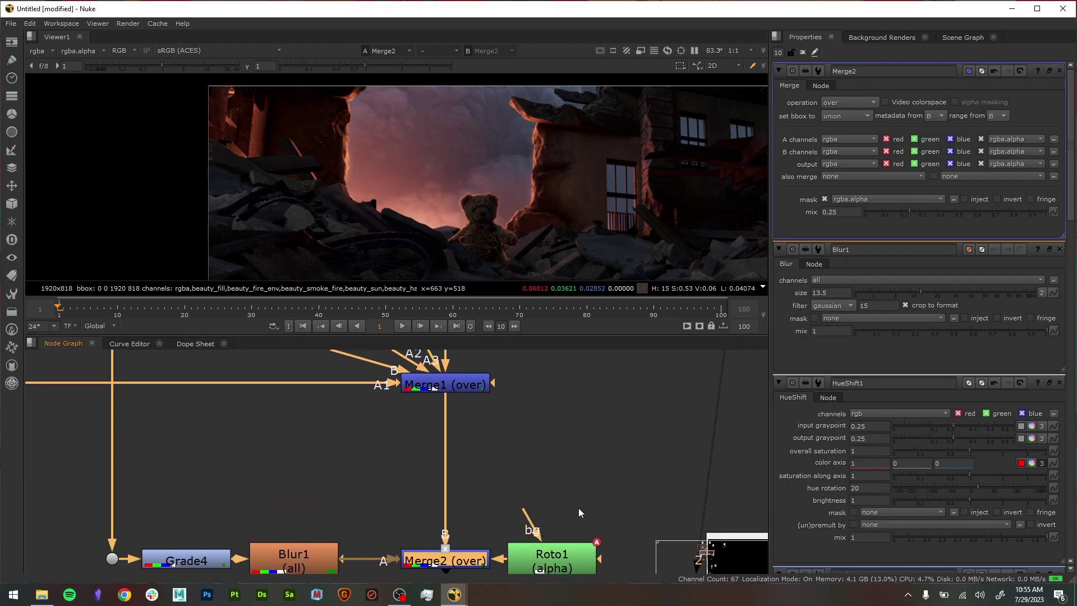
scroll(577, 507, "down", 3)
middle_click_drag(567, 502, 596, 381)
scroll(567, 419, "down", 3)
scroll(566, 418, "up", 3)
middle_click_drag(537, 456, 530, 448)
scroll(601, 167, "down", 5)
middle_click_drag(601, 168, 538, 179)
scroll(542, 185, "up", 3)
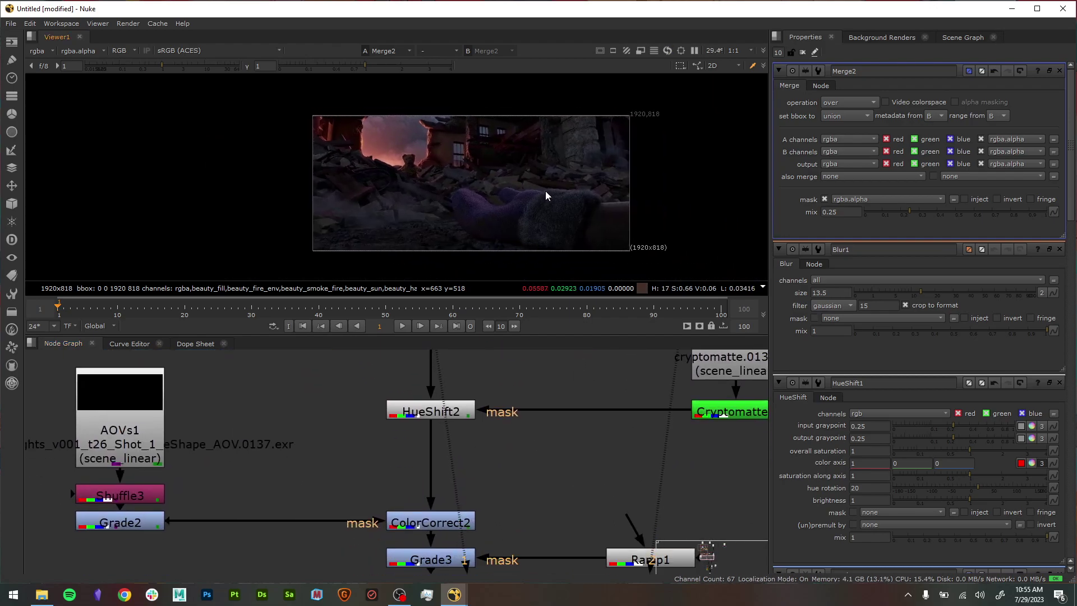
left_click(443, 411)
middle_click_drag(570, 459, 551, 493)
key("1")
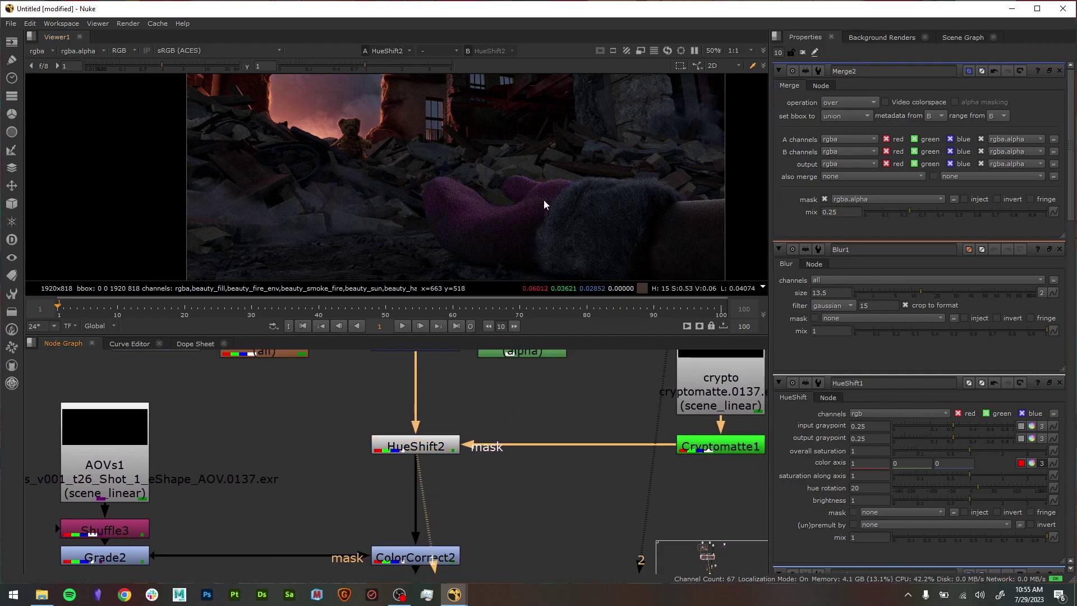
- Disconnect the Cryptomatte1 mask from HueShift2 and examine the hue shift across the whole image
left_click(436, 448)
left_click(426, 456)
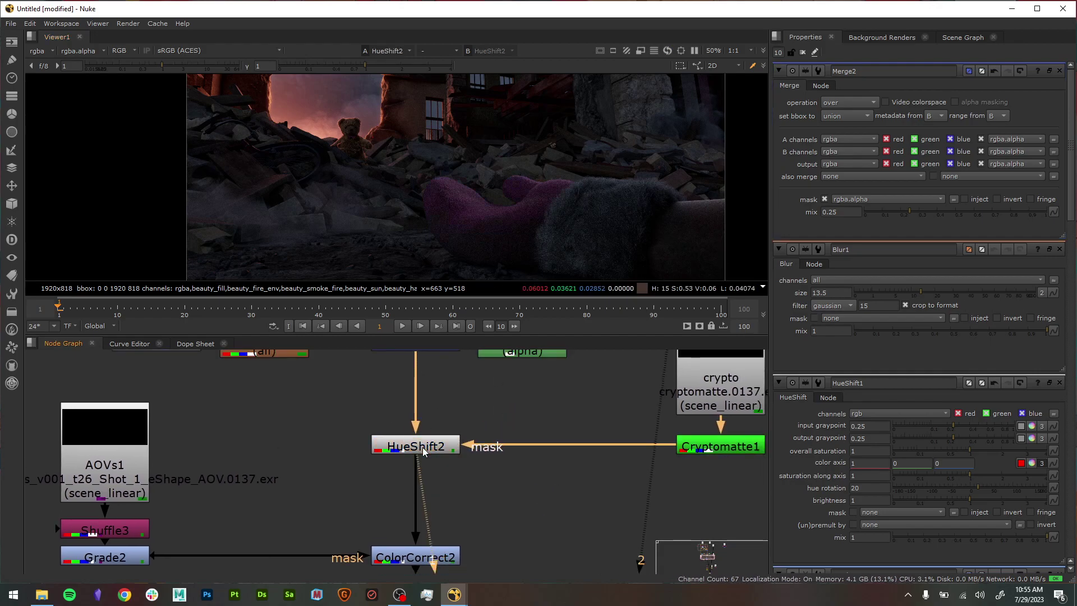
mouse_move(426, 405)
middle_mouse_down()
mouse_move(428, 480)
mouse_move(432, 414)
middle_mouse_up()
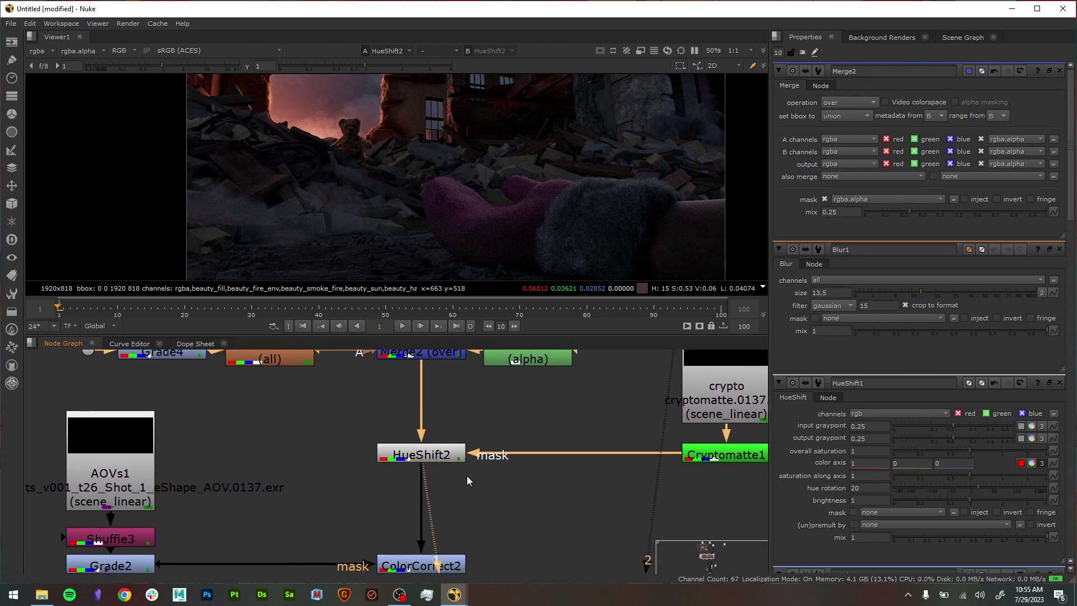
middle_click_drag(359, 426, 304, 433)
middle_click_drag(463, 494, 394, 530)
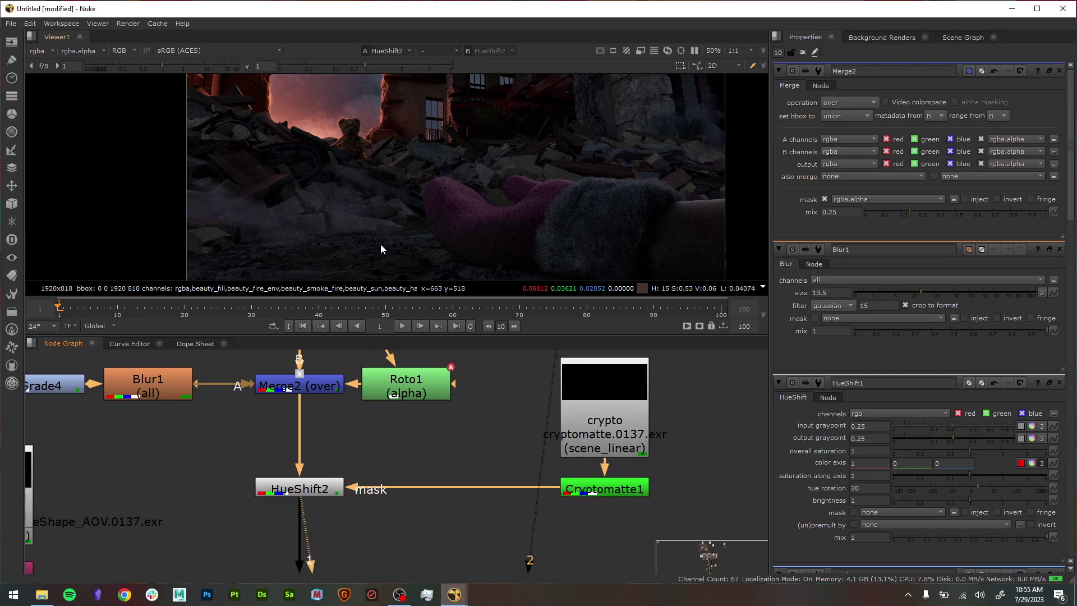
left_click_drag(526, 489, 472, 404)
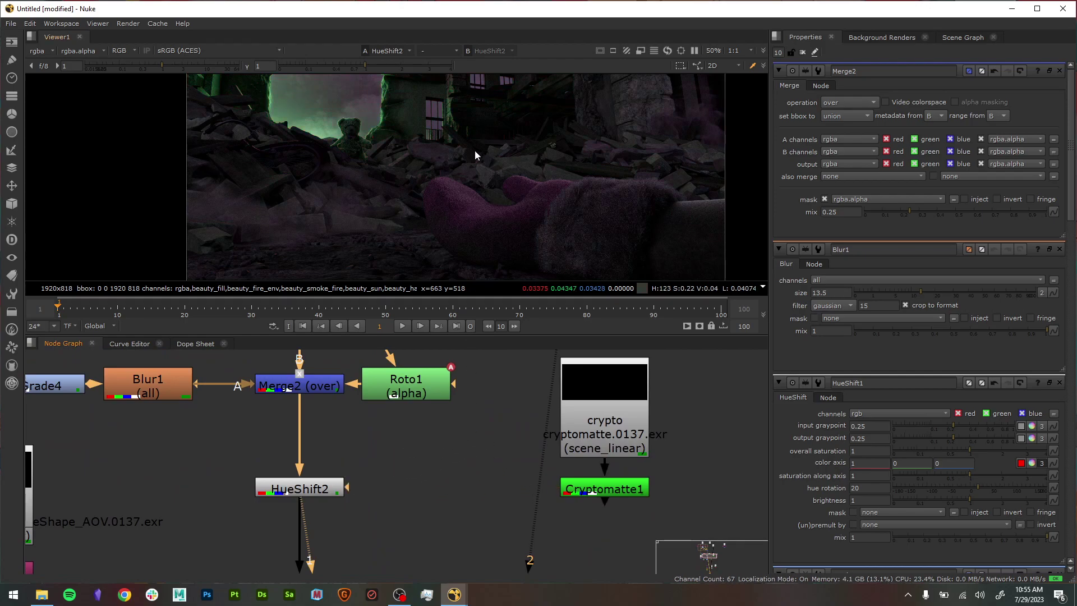
scroll(474, 151, "down", 2)
scroll(473, 149, "up", 1)
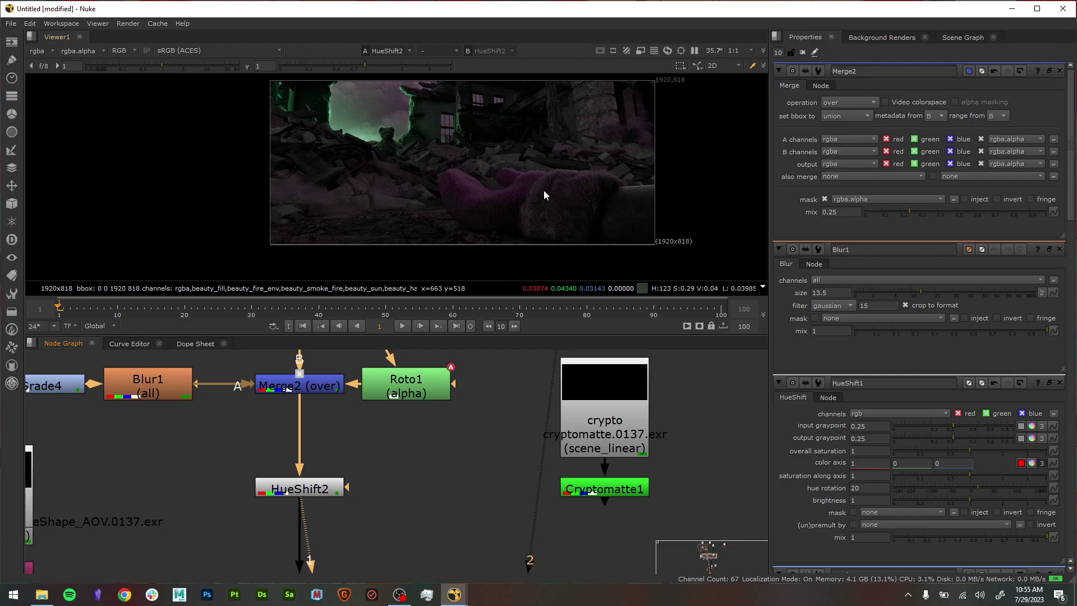
- Reconnect HueShift2's mask input to Cryptomatte1
left_click_drag(371, 486, 577, 486)
middle_click_drag(483, 456, 459, 509)
scroll(459, 509, "up", 2)
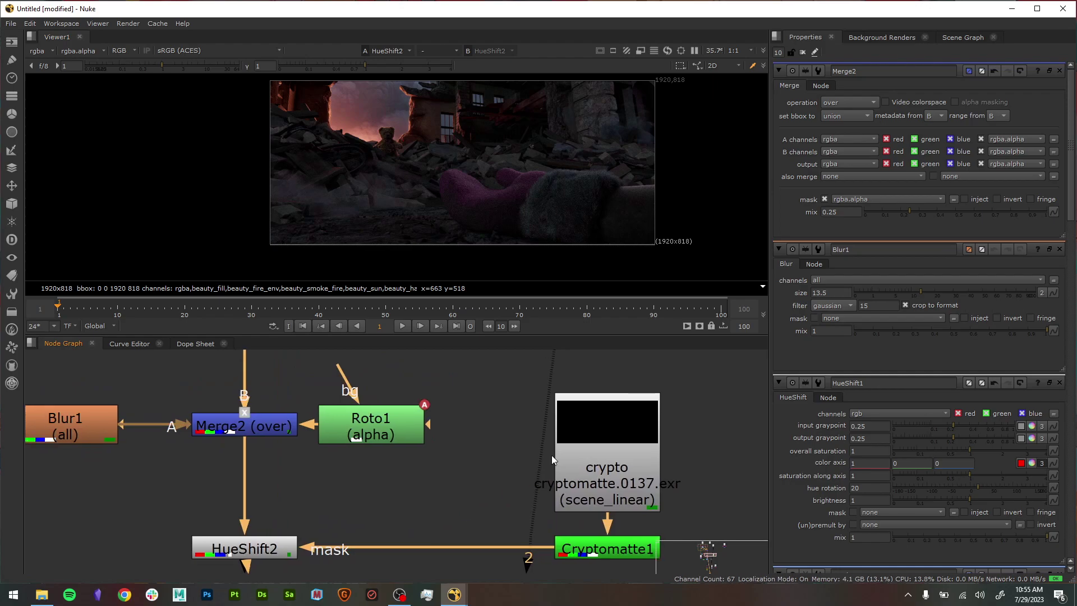
- Examine the crypto EXR read node feeding Cryptomatte1 and compare it with the separate beauty EXR read node
middle_click_drag(460, 467, 301, 450)
left_click(473, 533)
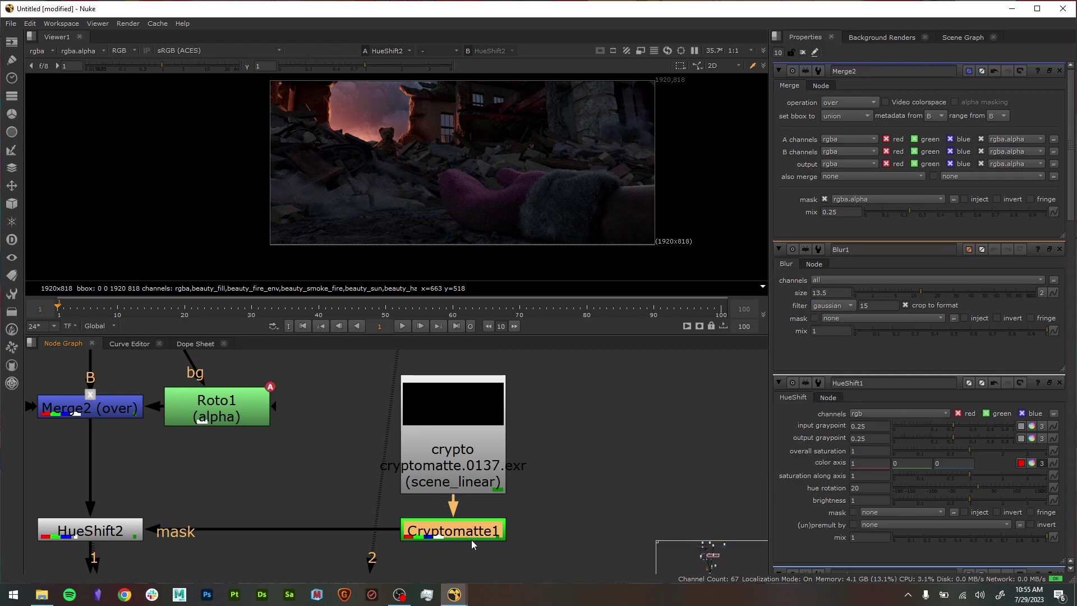
left_click_drag(452, 426, 452, 423)
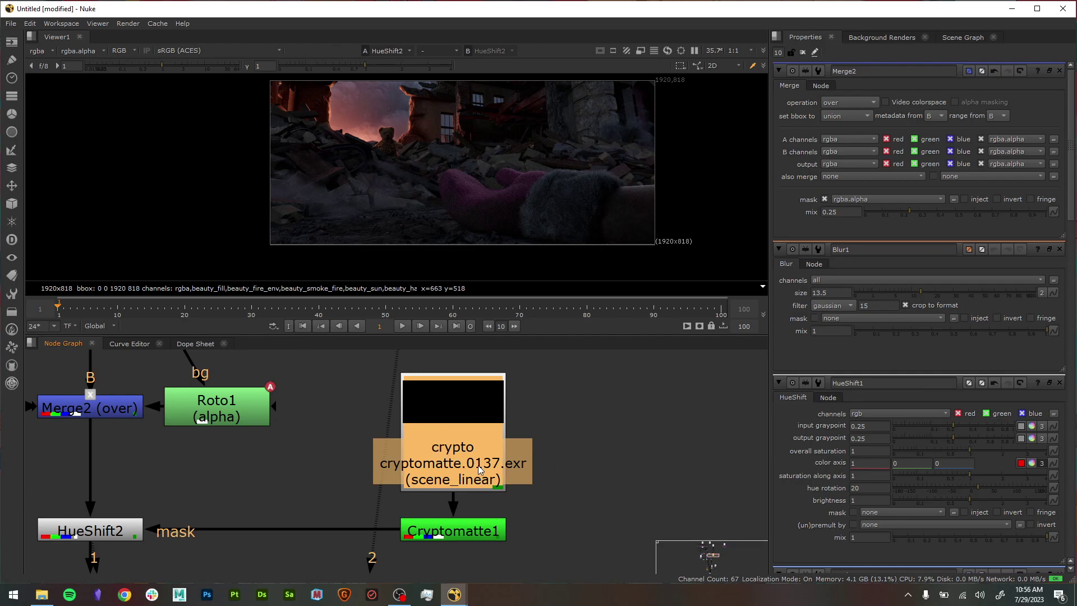
scroll(476, 473, "up", 3)
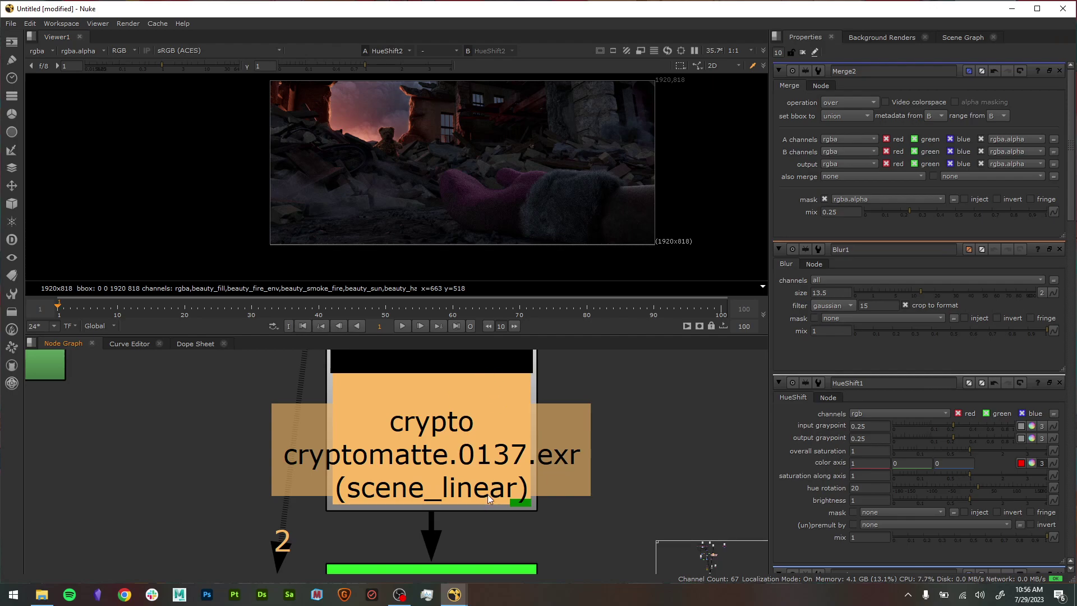
scroll(196, 452, "down", 3)
middle_click_drag(290, 397, 467, 422)
middle_click_drag(500, 457, 475, 502)
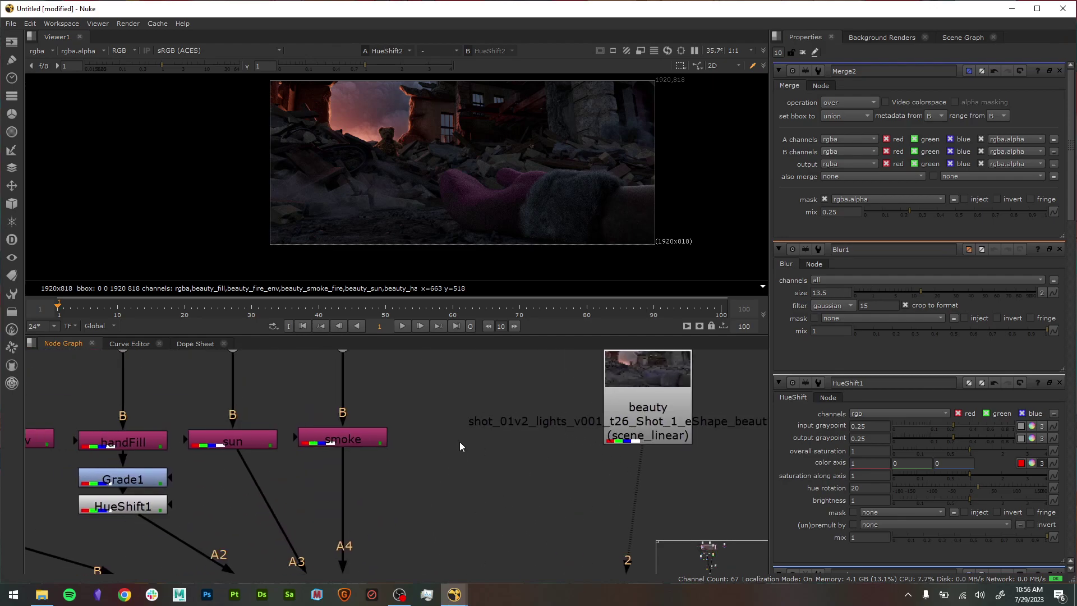
middle_click_drag(548, 412, 374, 409)
scroll(541, 443, "up", 3)
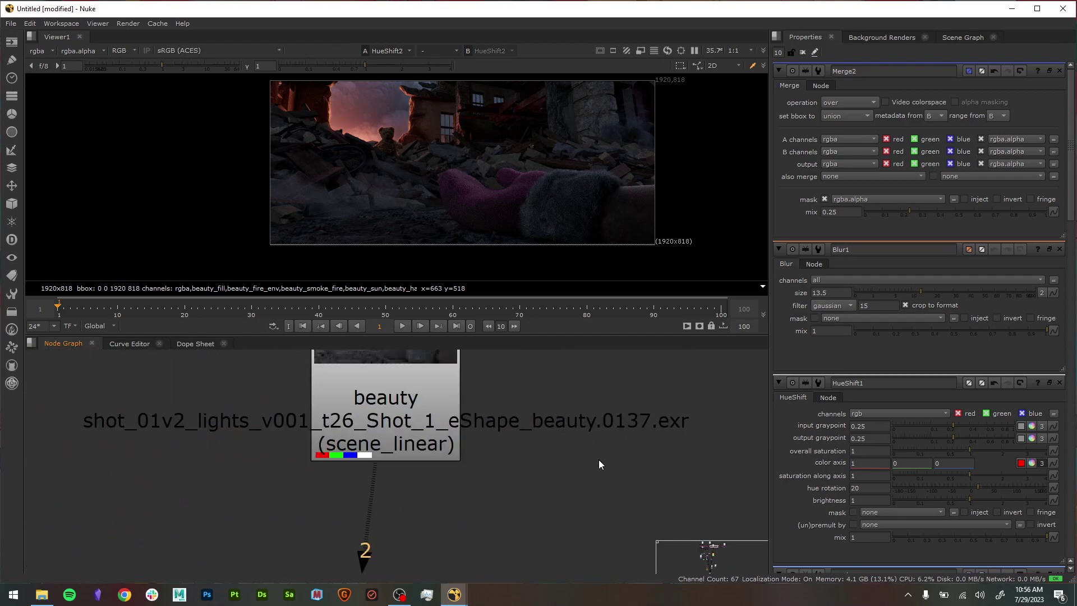
scroll(608, 445, "up", 3)
scroll(547, 480, "down", 5)
scroll(550, 521, "up", 5)
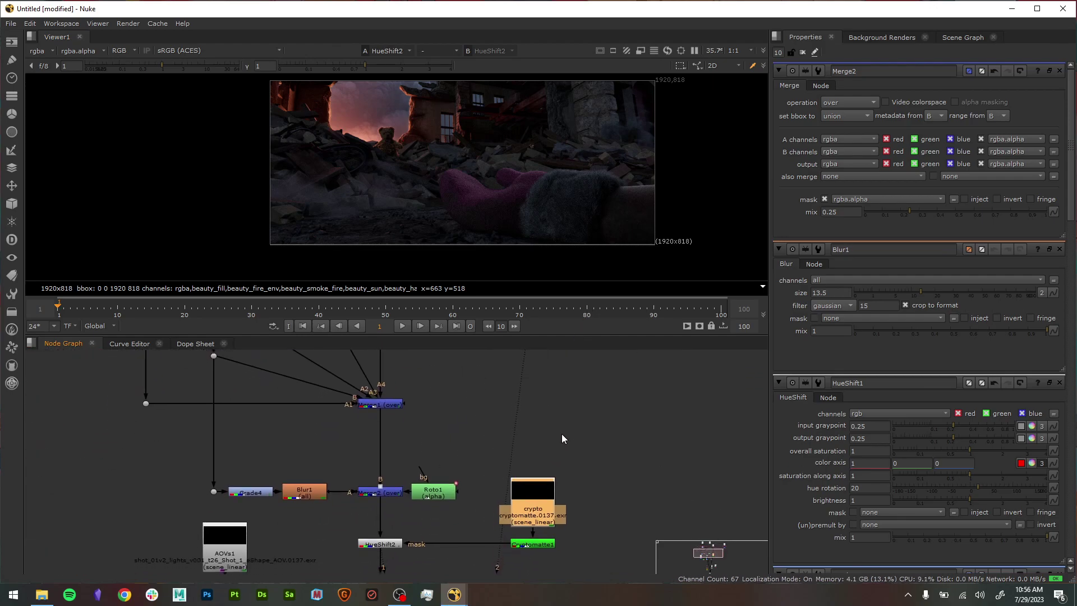
- View the raw output of the crypto read node above Cryptomatte1
scroll(616, 535, "up", 3)
middle_click_drag(617, 534, 654, 433)
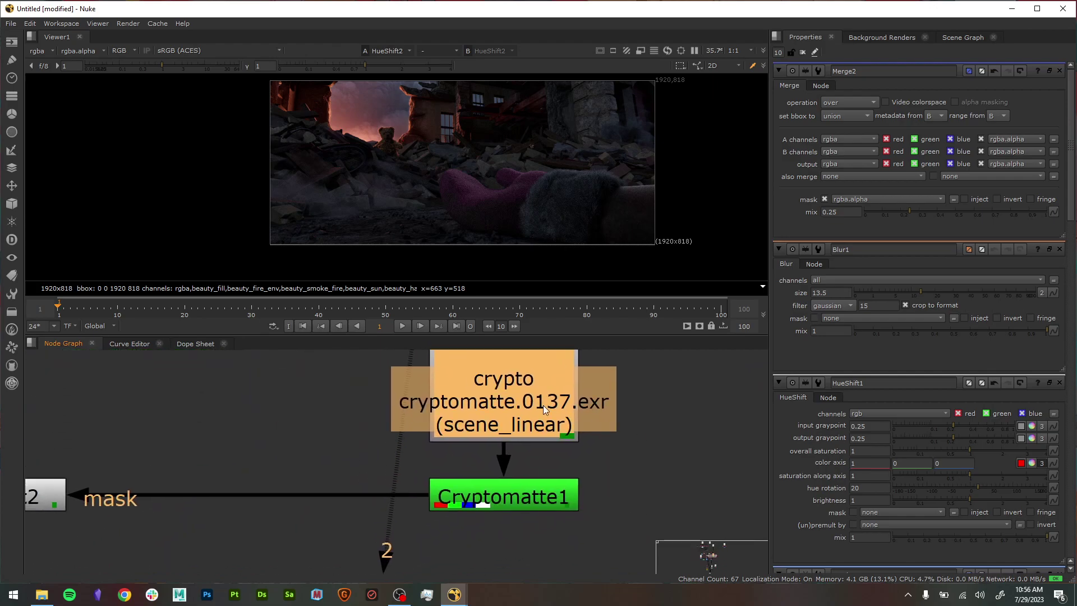
key("1")
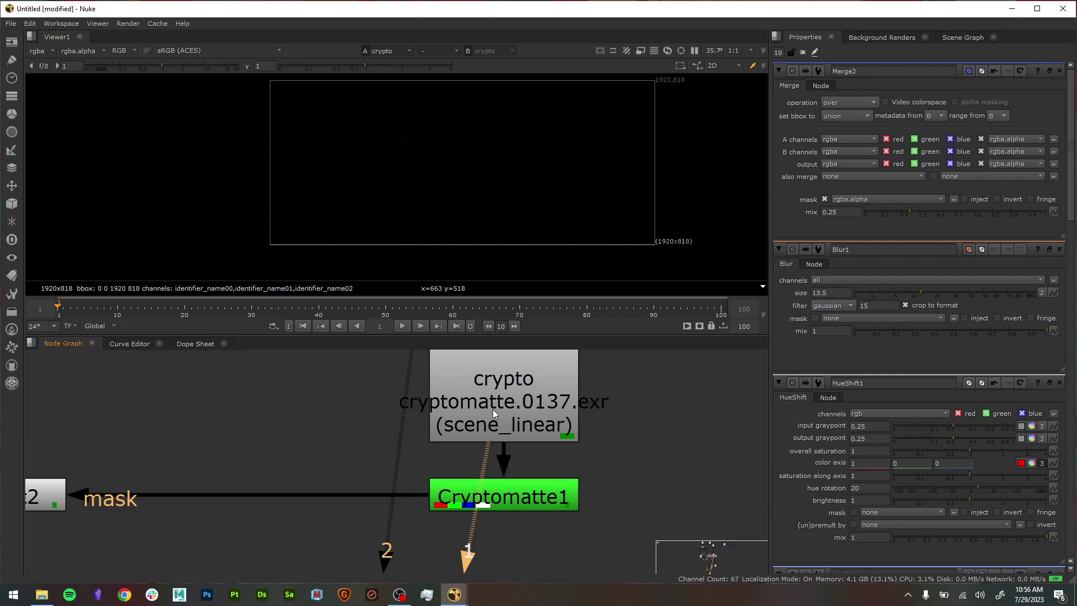
scroll(557, 539, "down", 2)
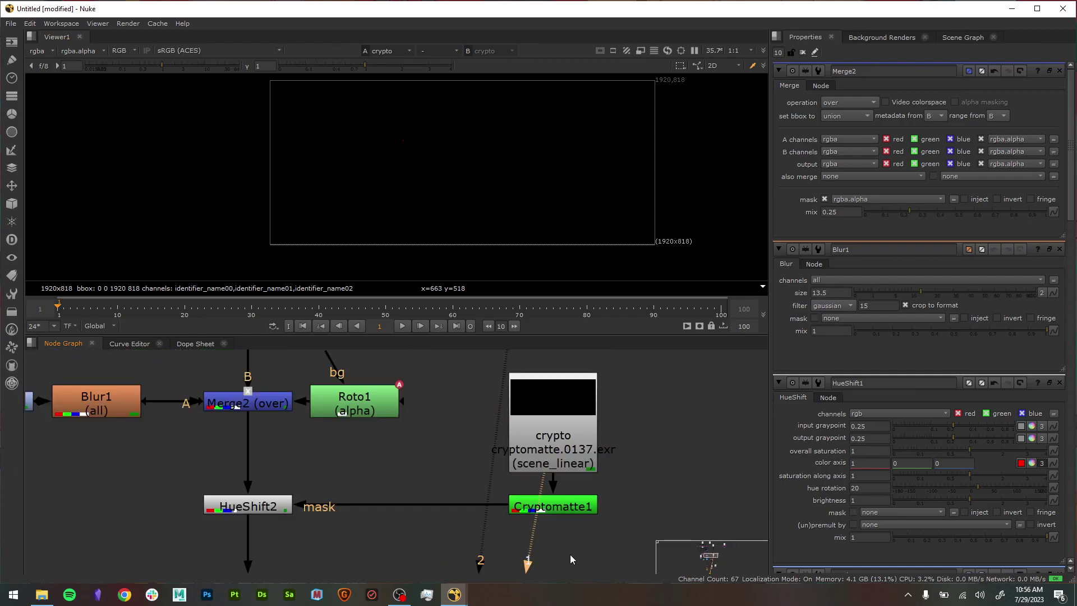
left_click(582, 508)
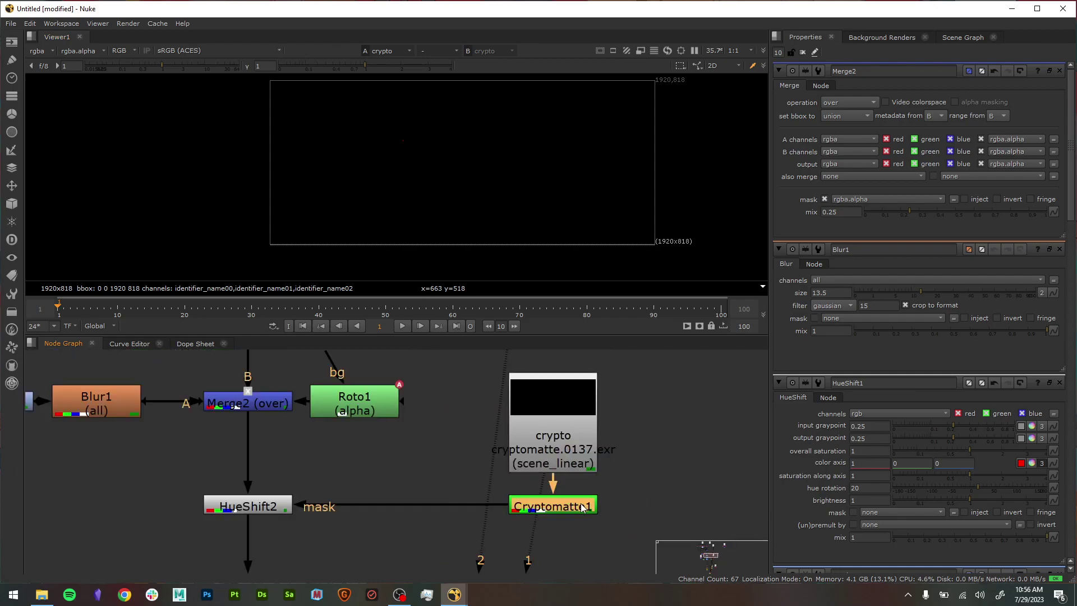
middle_click_drag(620, 495, 602, 427)
left_click(687, 493)
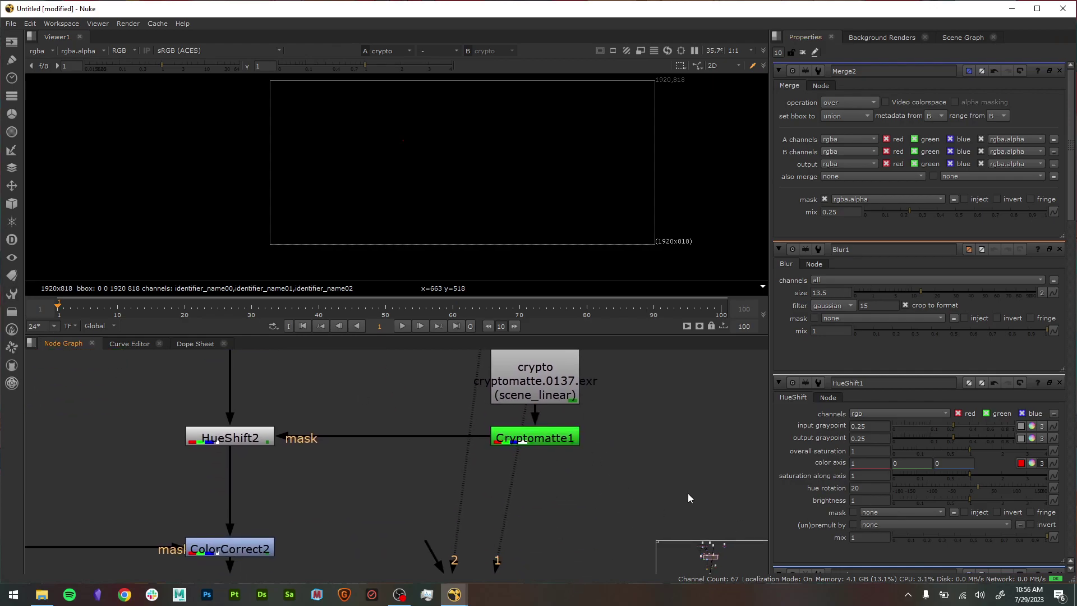
key("Tab")
type("cryp")
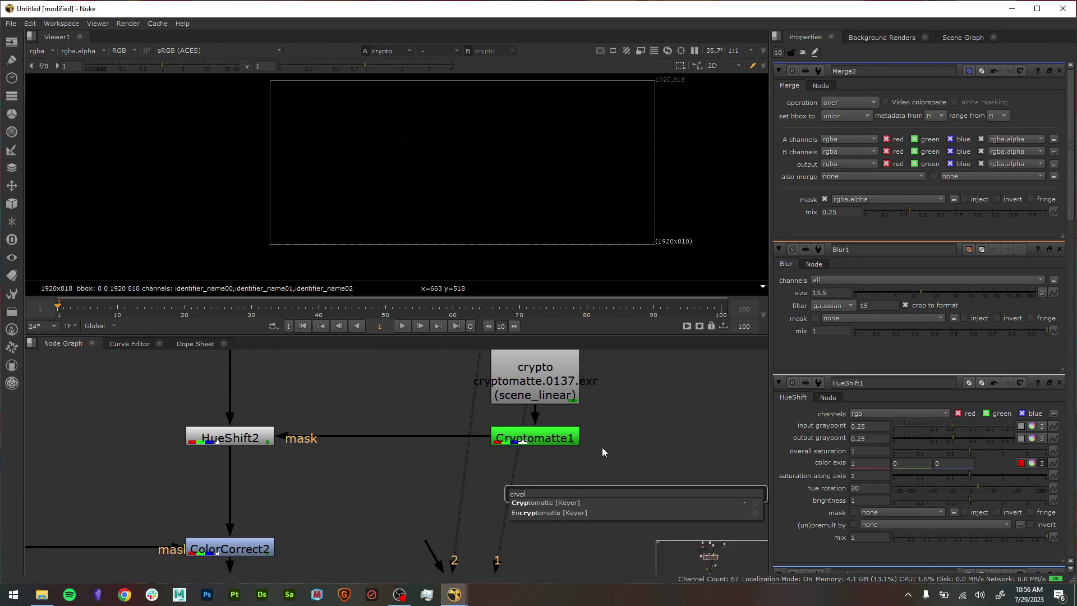
key("Escape")
- View Cryptomatte1's output in an enlarged viewer and examine the coloured object mattes around the mitten
key("1")
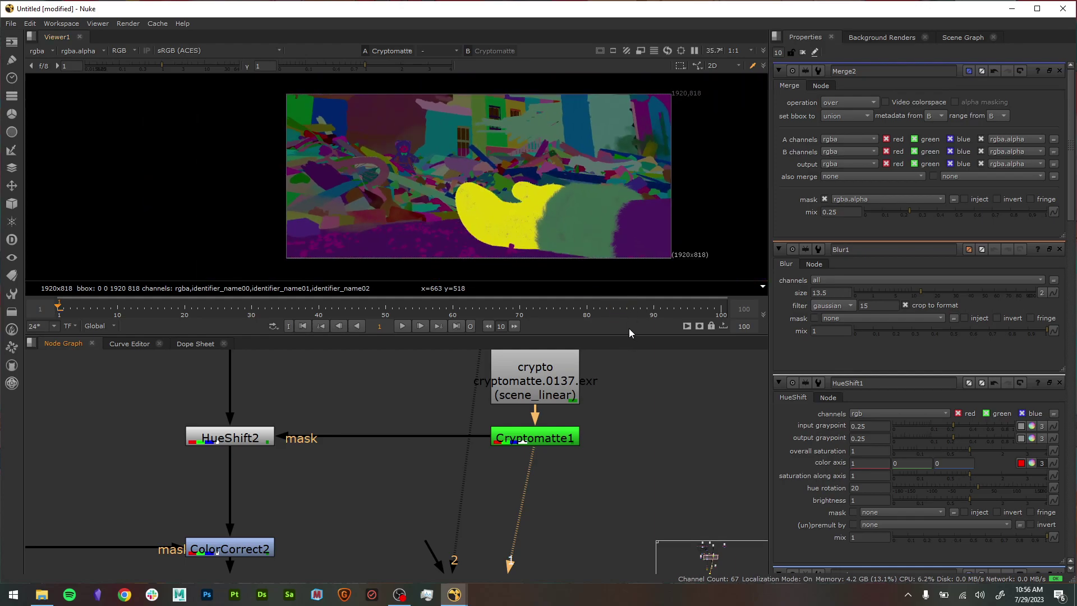
left_click_drag(629, 335, 629, 471)
scroll(664, 331, "up", 3)
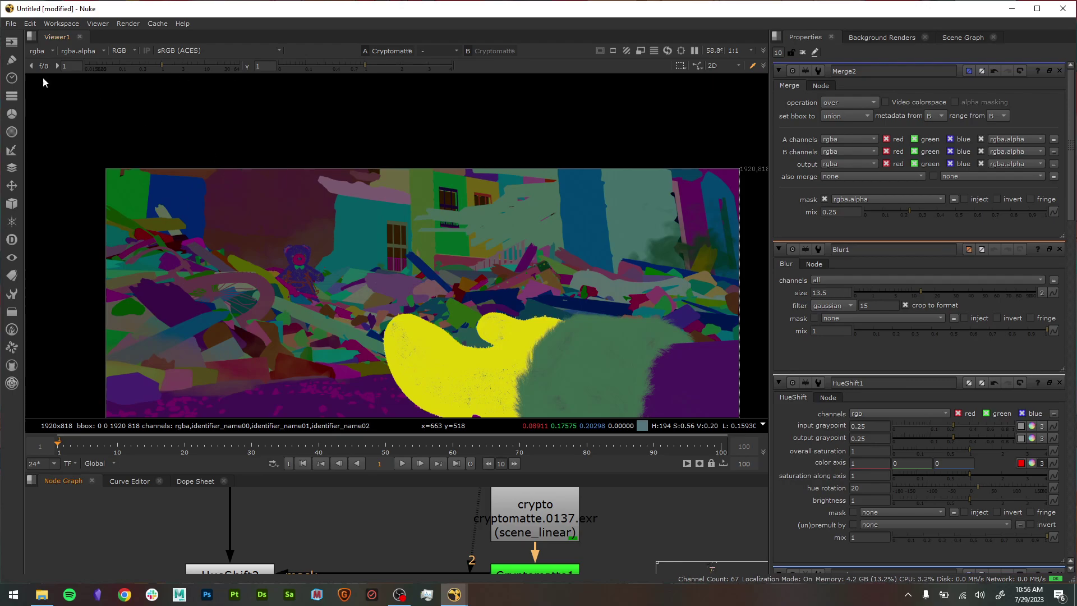
middle_click_drag(411, 254, 405, 198)
scroll(439, 231, "up", 2)
middle_click_drag(440, 271, 438, 257)
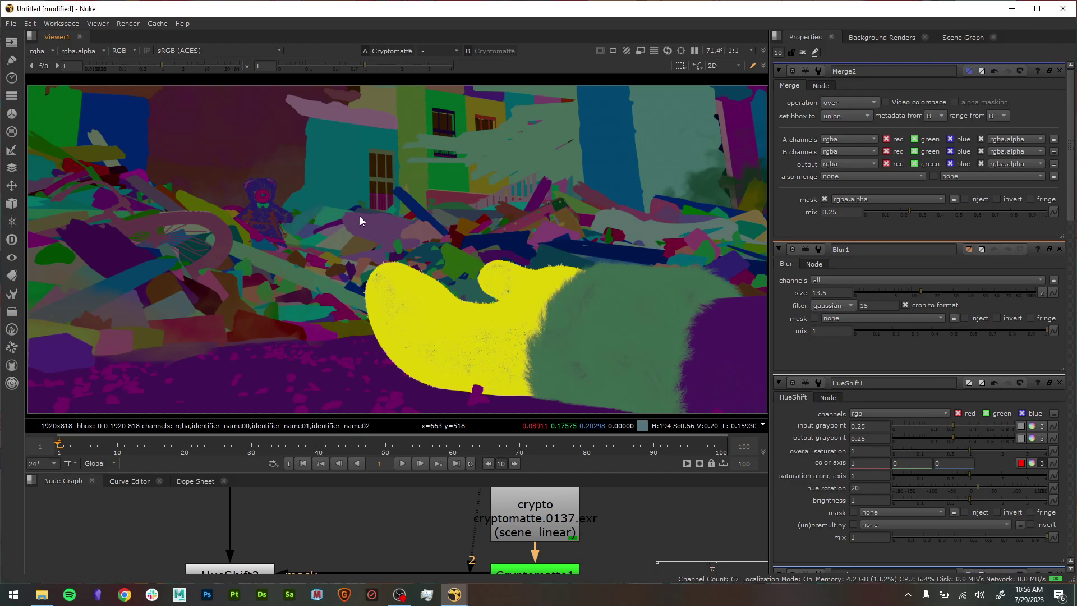
- Close all open node properties, open Cryptomatte1's properties and clear its matte list
left_click(803, 52)
double_click(558, 570)
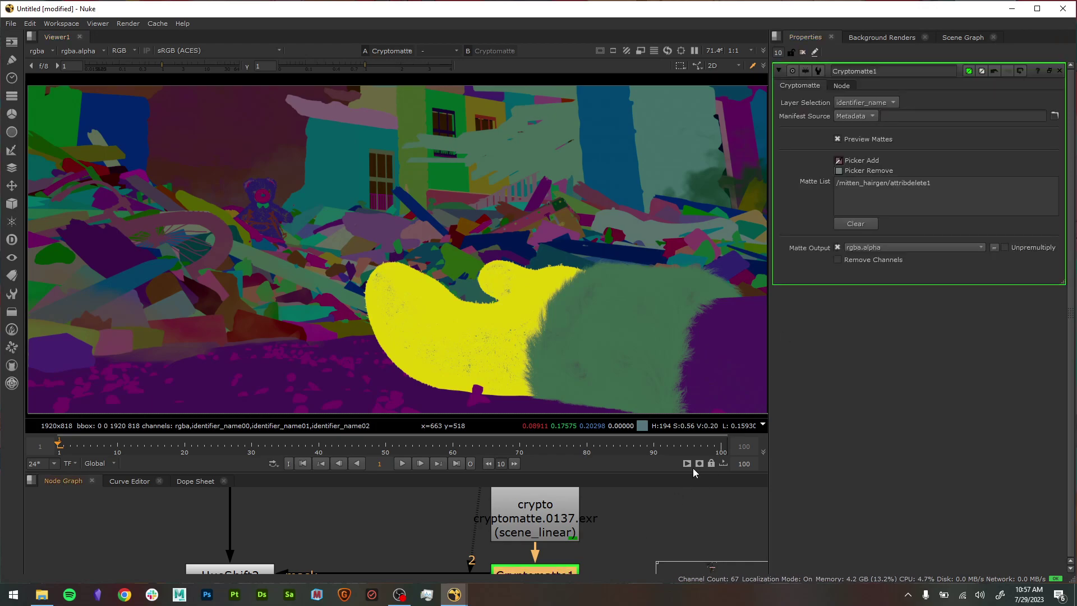
left_click(858, 224)
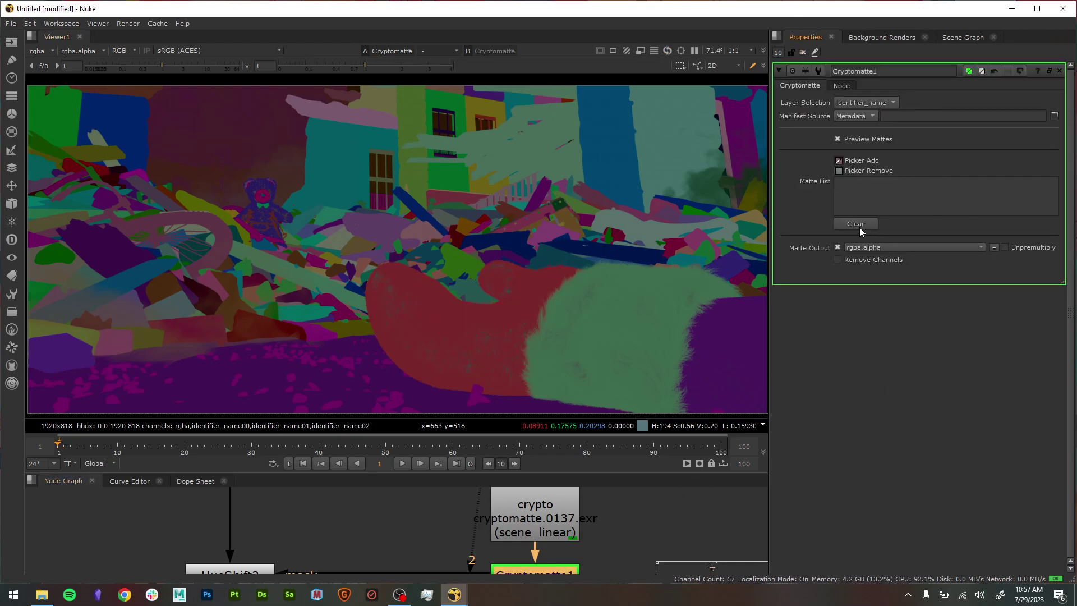
- Pick the mitten in the viewer to add /mitten_hairgen/attribdelete1 to Cryptomatte1's matte list
middle_click_drag(602, 513, 601, 446)
left_click(527, 502)
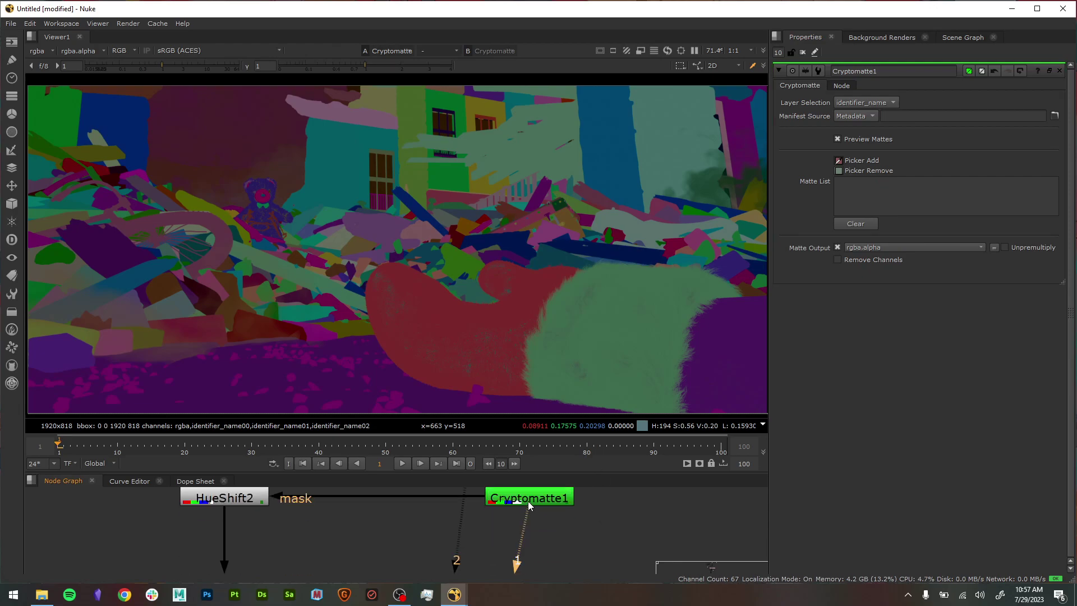
middle_click_drag(627, 516, 675, 556)
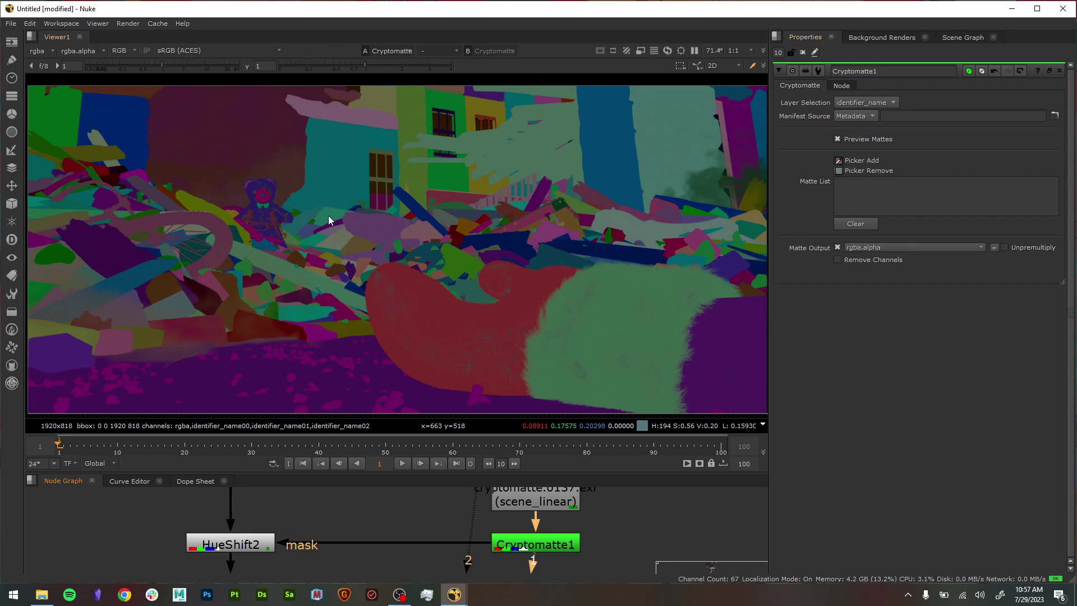
left_click(430, 308)
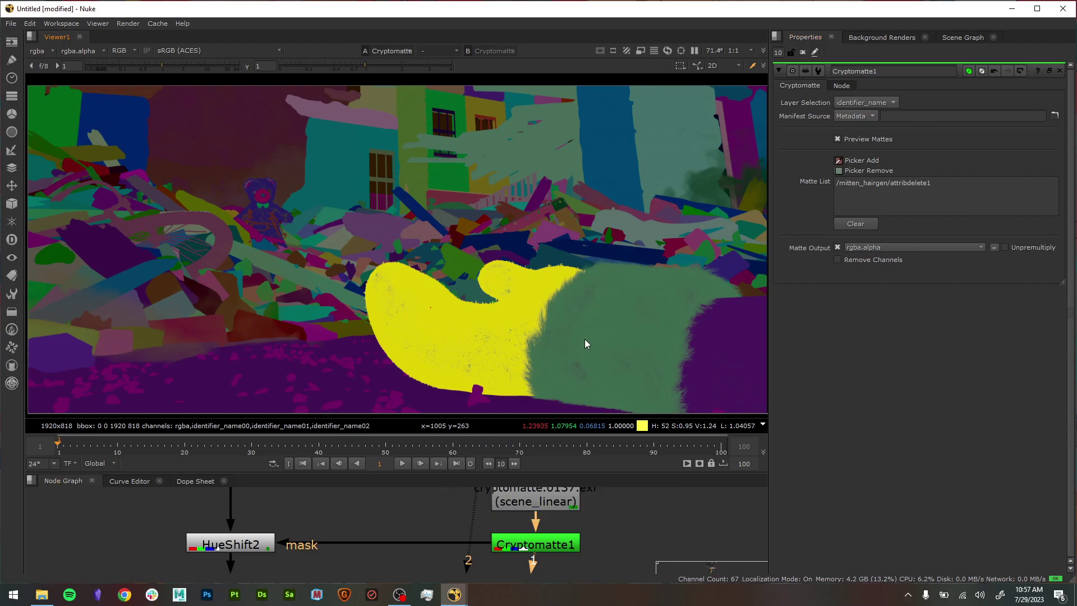
- Add the back wall behind the teddy bear to the matte, remove it with Picker Remove and reactivate Picker Add
left_click(348, 159)
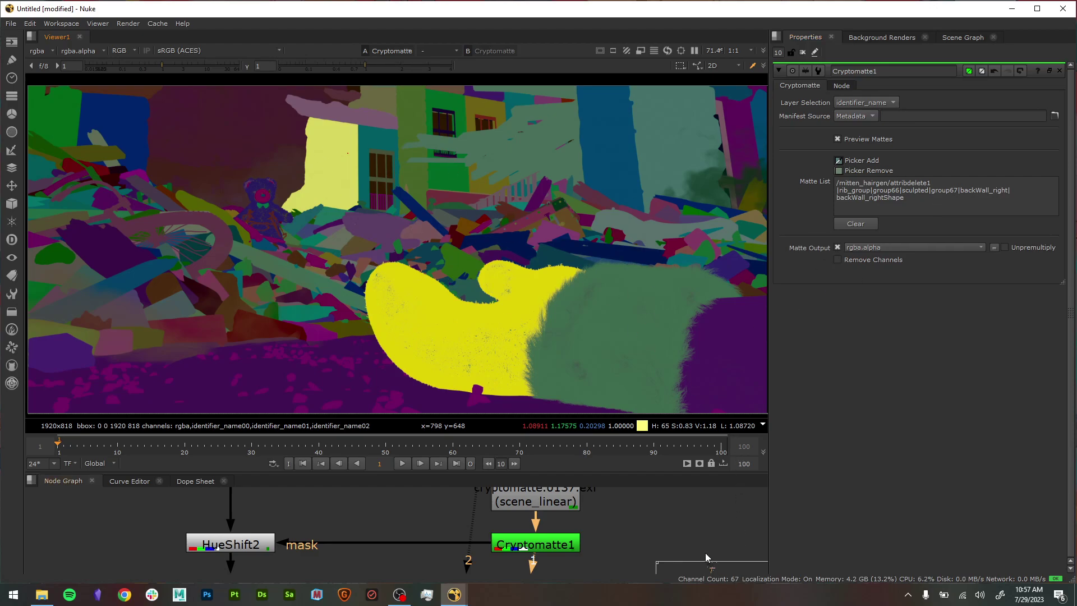
key("ctrl")
left_click(839, 171)
left_click(337, 168, "ctrl")
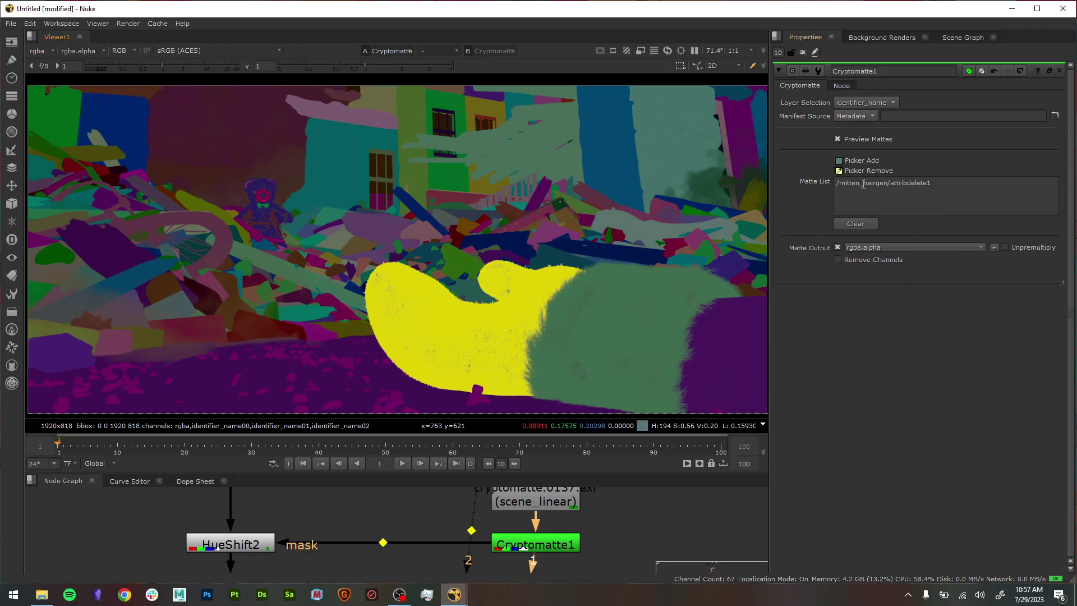
left_click(839, 160)
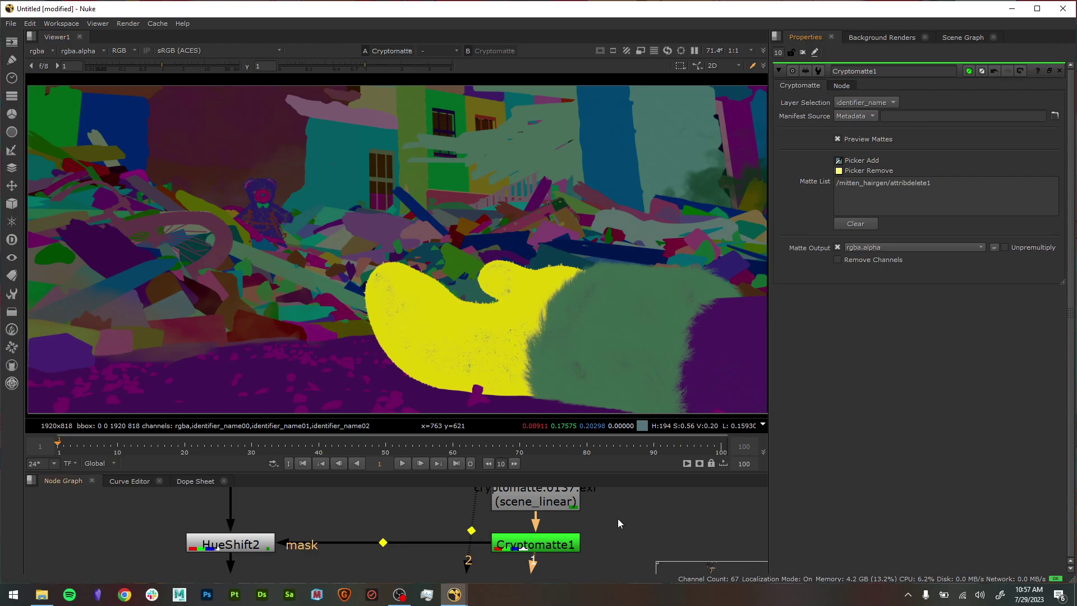
- Inspect Cryptomatte1's mitten matte in the alpha channel, then return the viewer to rgba
middle_click_drag(553, 560, 581, 523)
left_click(574, 506)
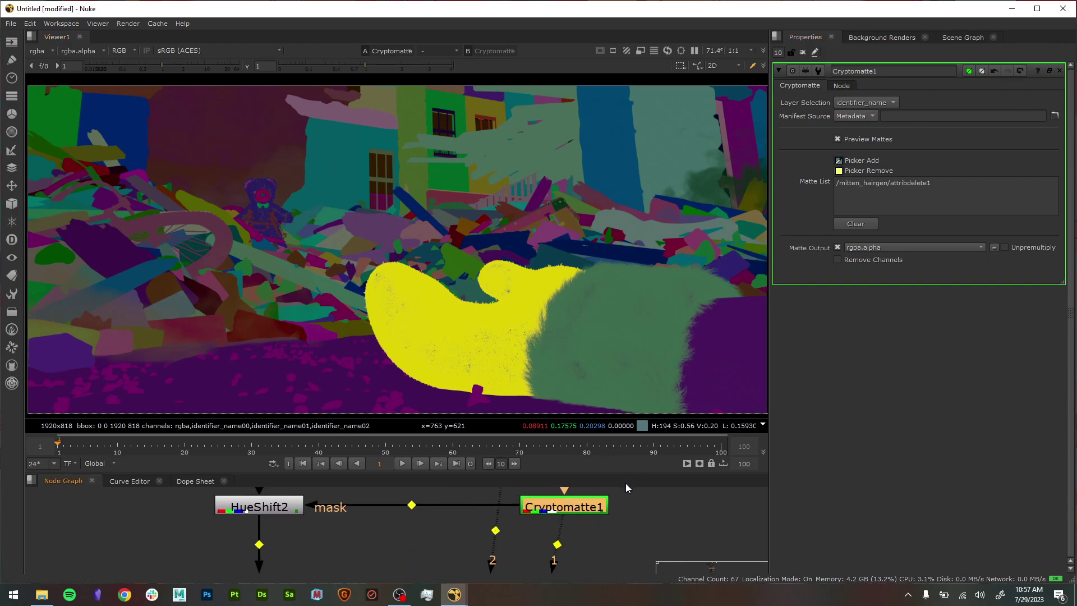
left_click_drag(627, 473, 622, 345)
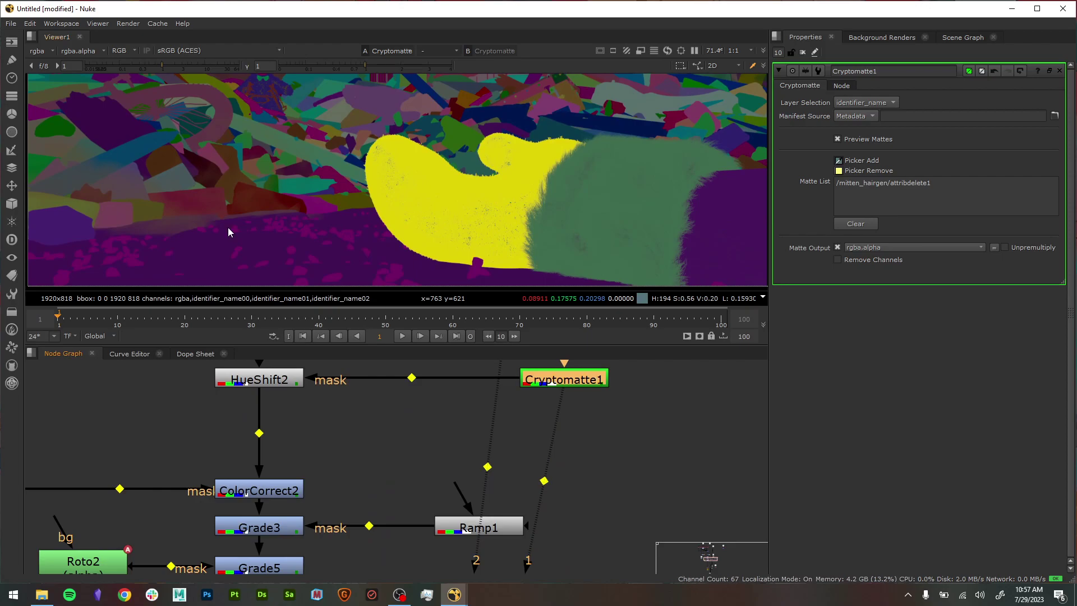
left_click(38, 51)
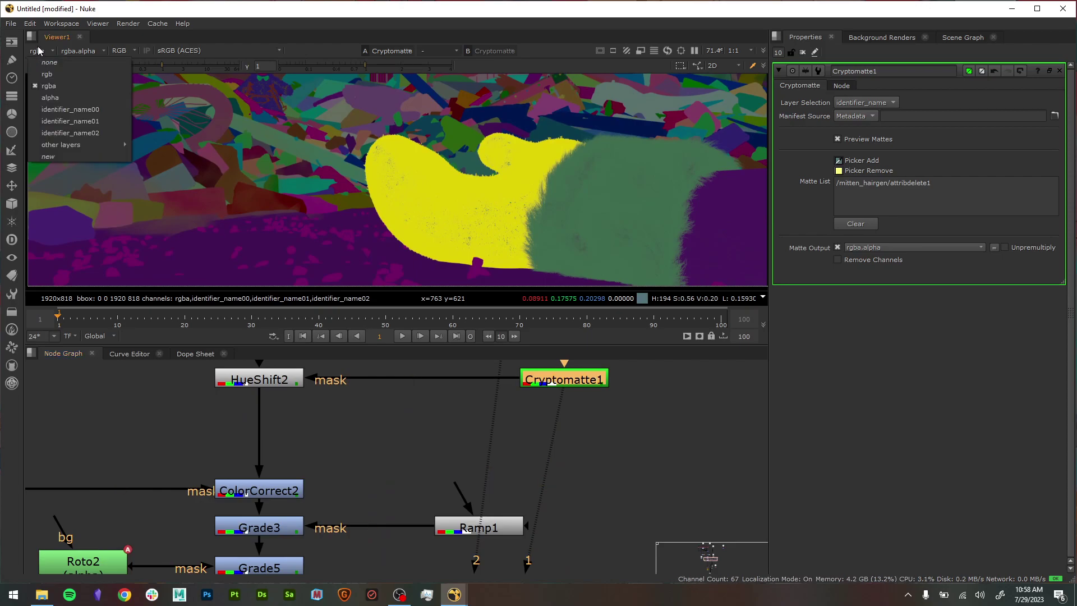
left_click(58, 99)
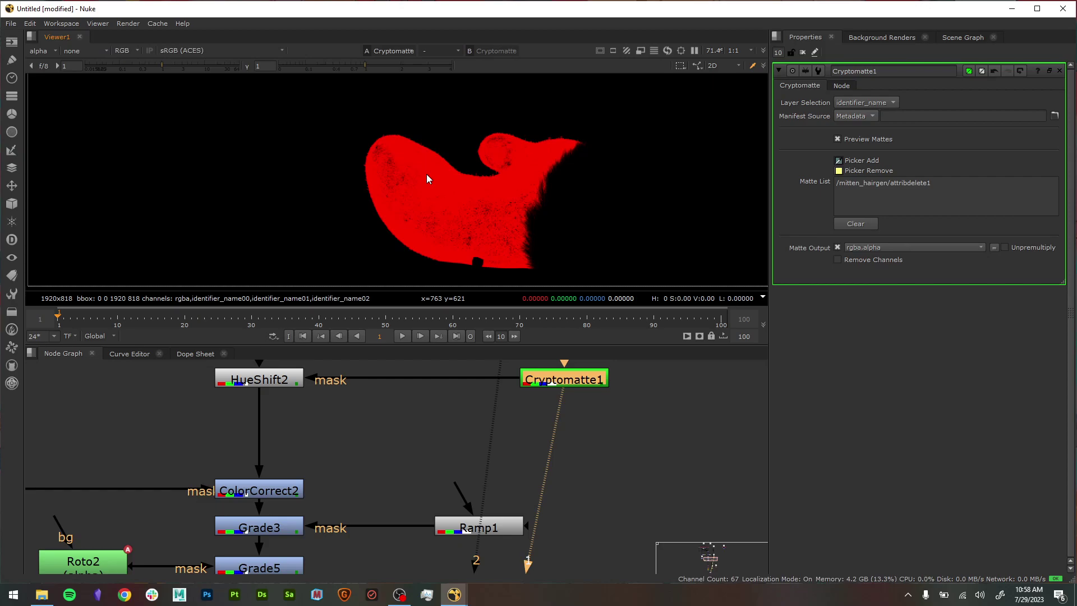
left_click(43, 51)
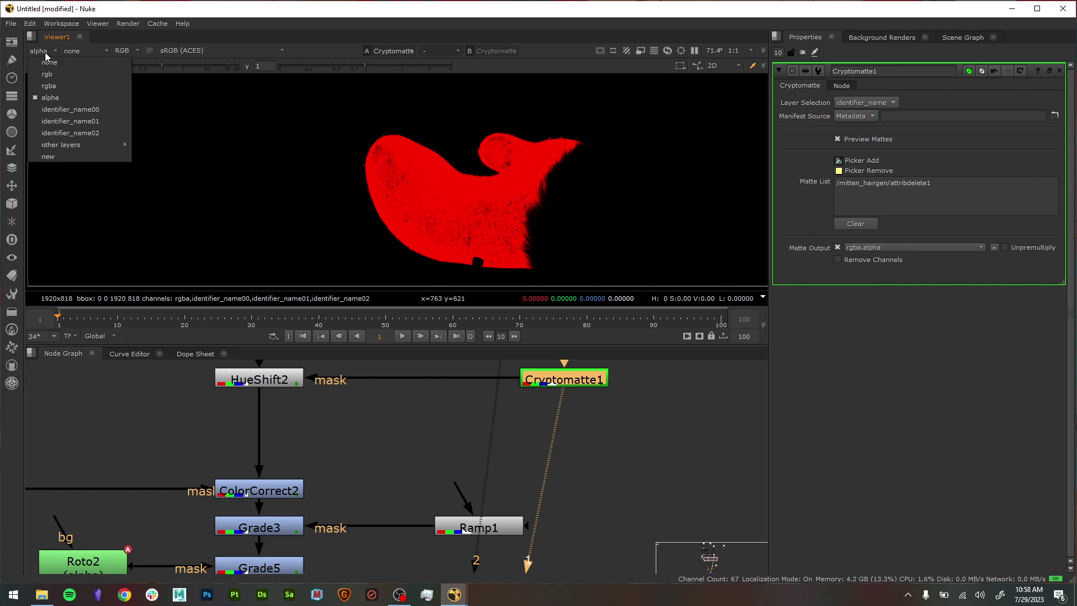
left_click(57, 89)
- View HueShift2's output and examine the hue shift on the masked mitten
scroll(633, 438, "down", 5)
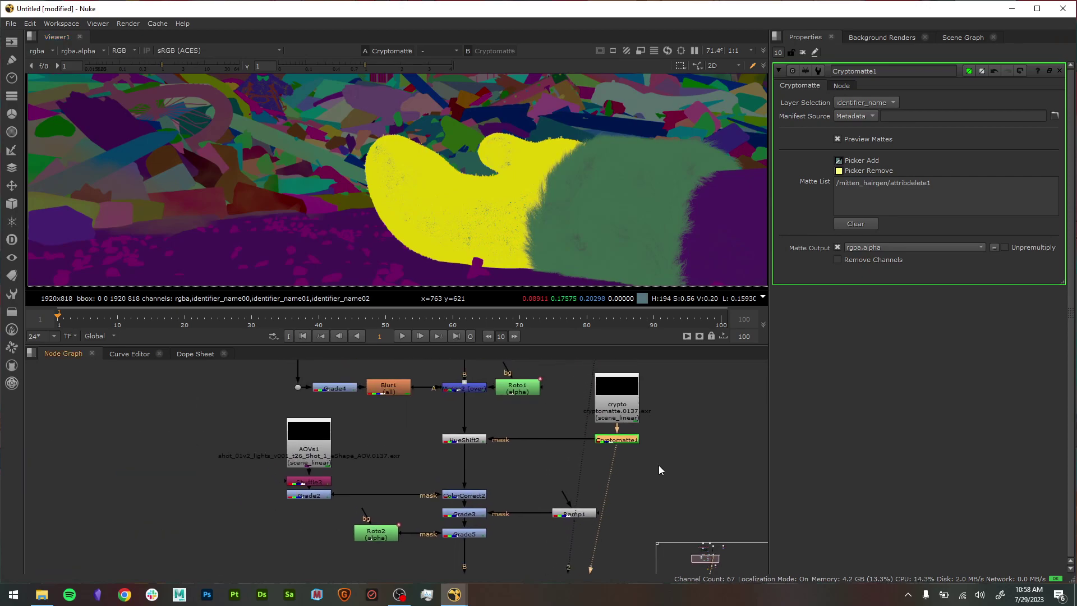
left_click(482, 463)
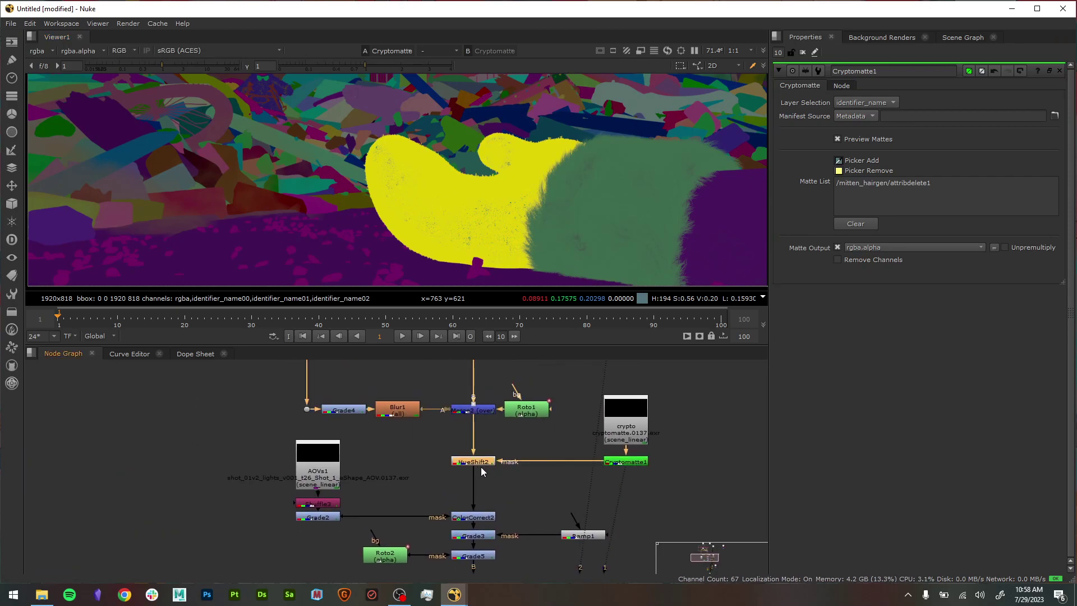
key("1")
scroll(476, 210, "down", 5)
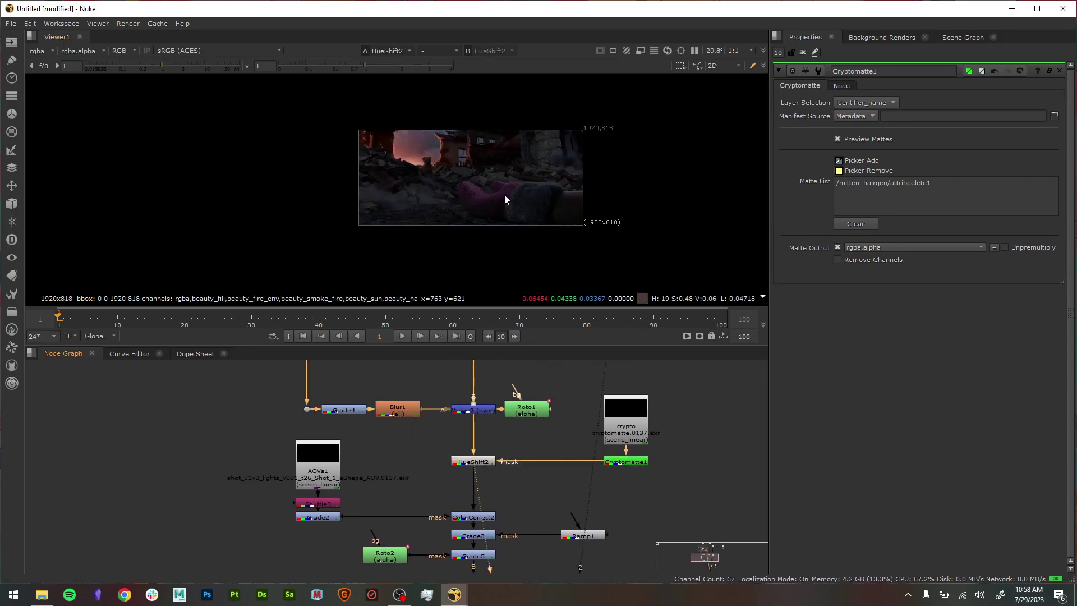
scroll(504, 190, "up", 4)
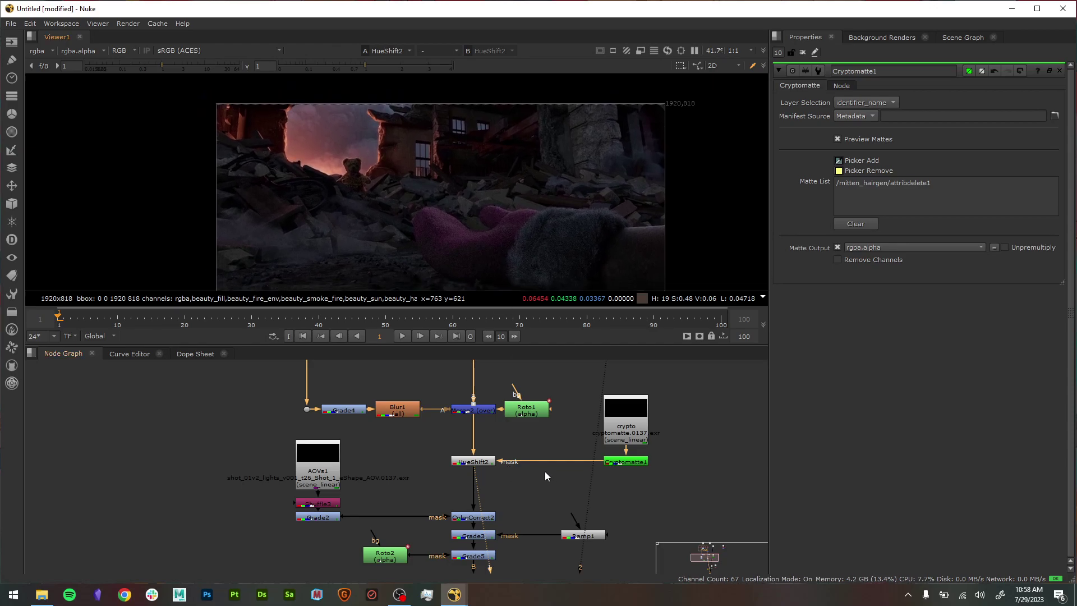
left_click(486, 466)
scroll(463, 227, "up", 1)
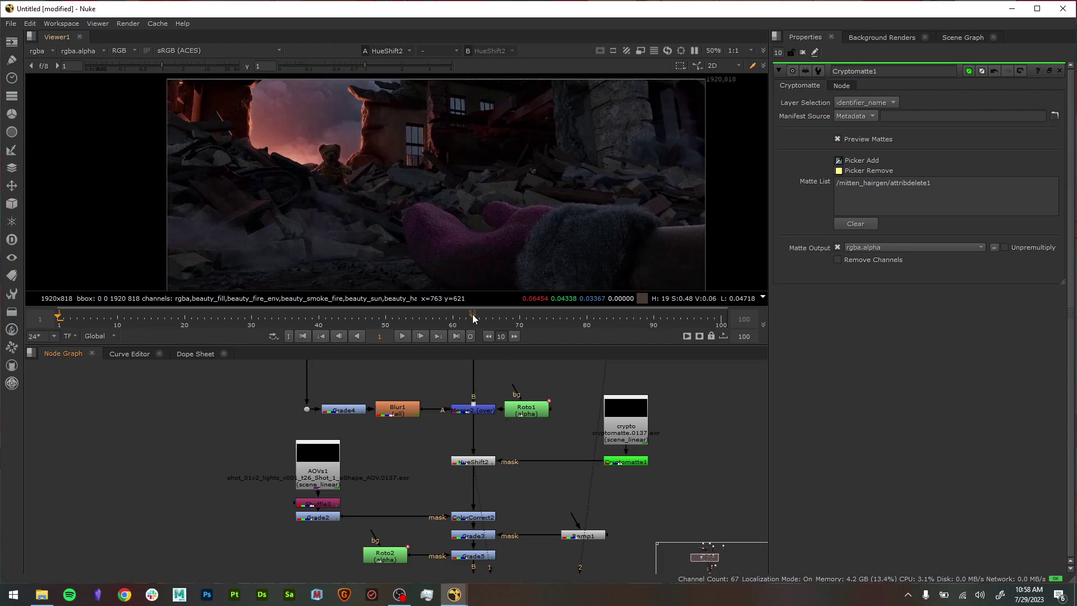
left_click(489, 461)
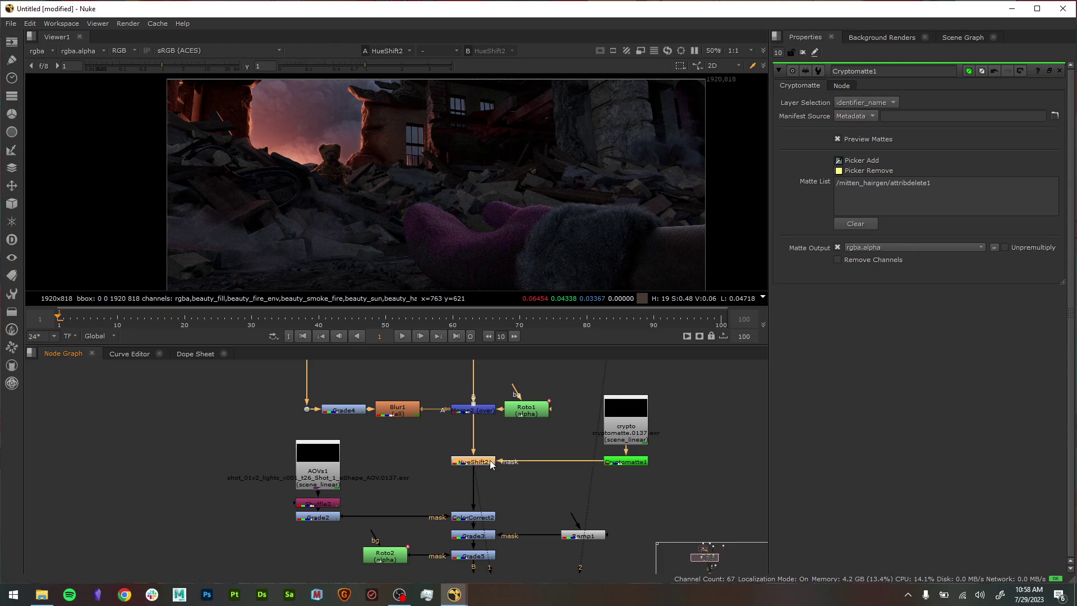
middle_click_drag(530, 507, 549, 466)
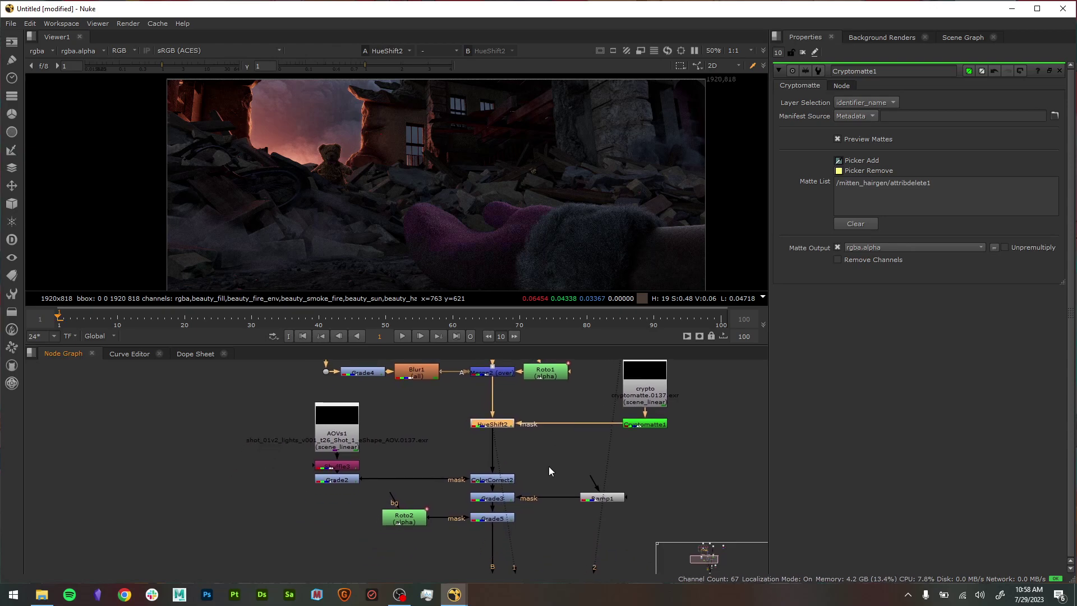
- View ColorCorrect2's output to inspect the color correction on the whole ruins shot
left_click(481, 480)
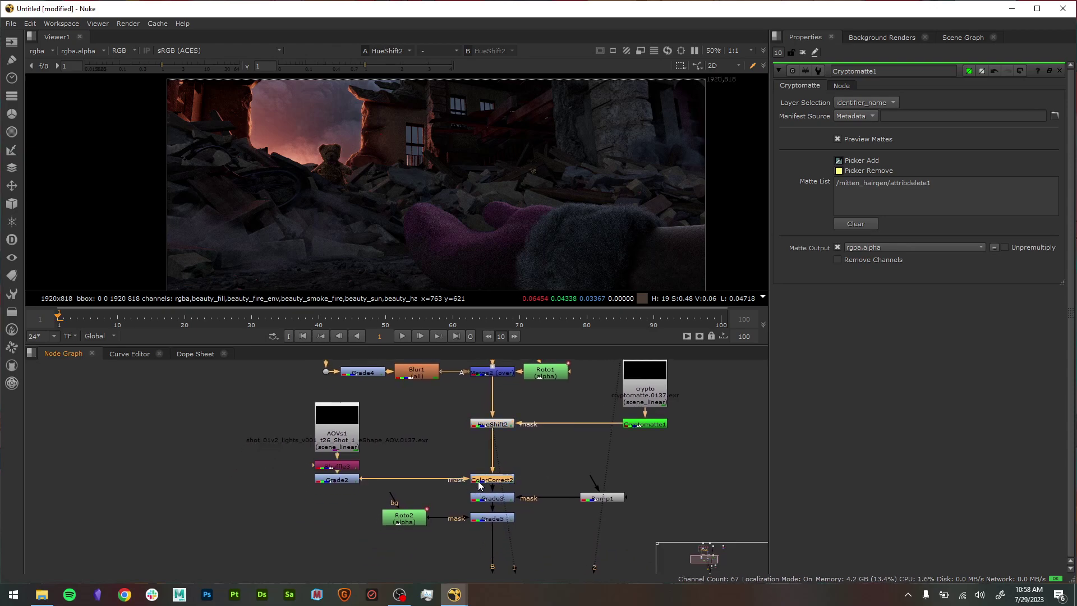
key("1")
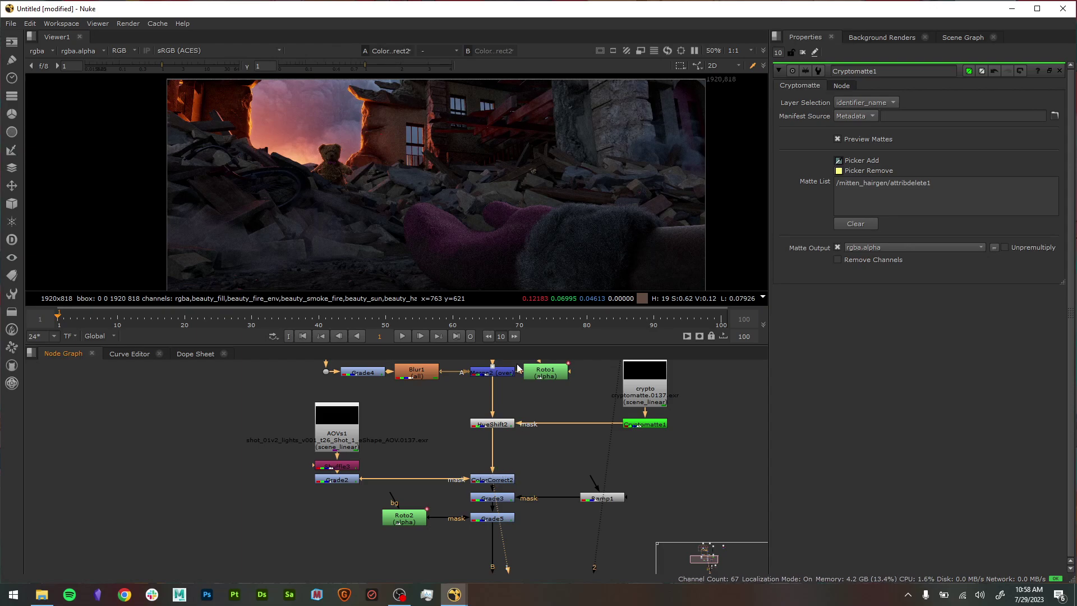
scroll(469, 232, "down", 2)
scroll(512, 251, "up", 1)
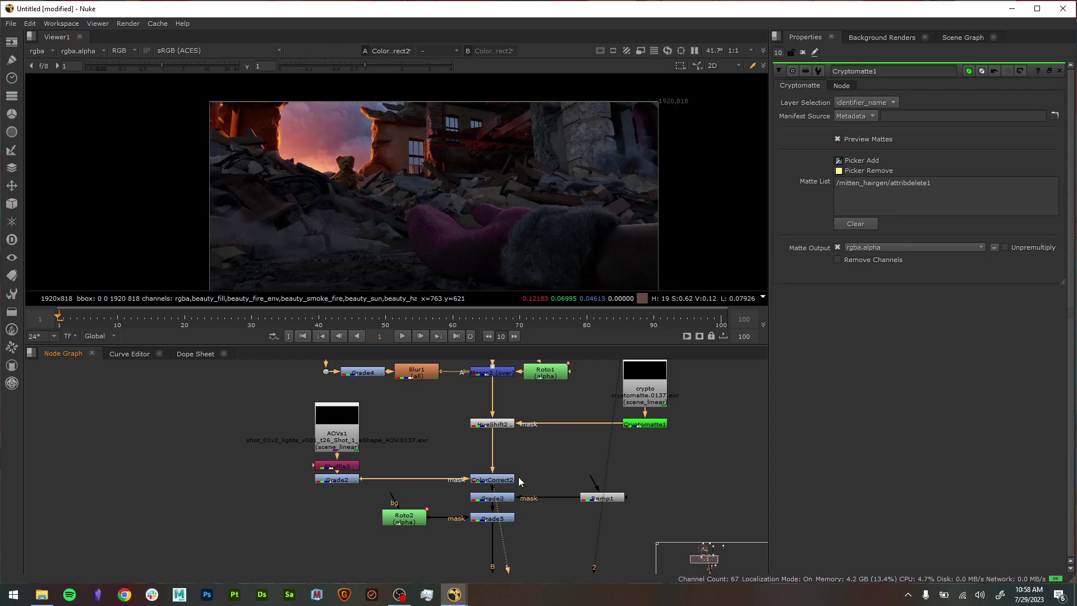
- Toggle ColorCorrect2 off and on repeatedly to compare the background and mitten with and without it, leaving it enabled
left_click(504, 484)
key("d")
key("d")
key("d")
key("d")
key("d")
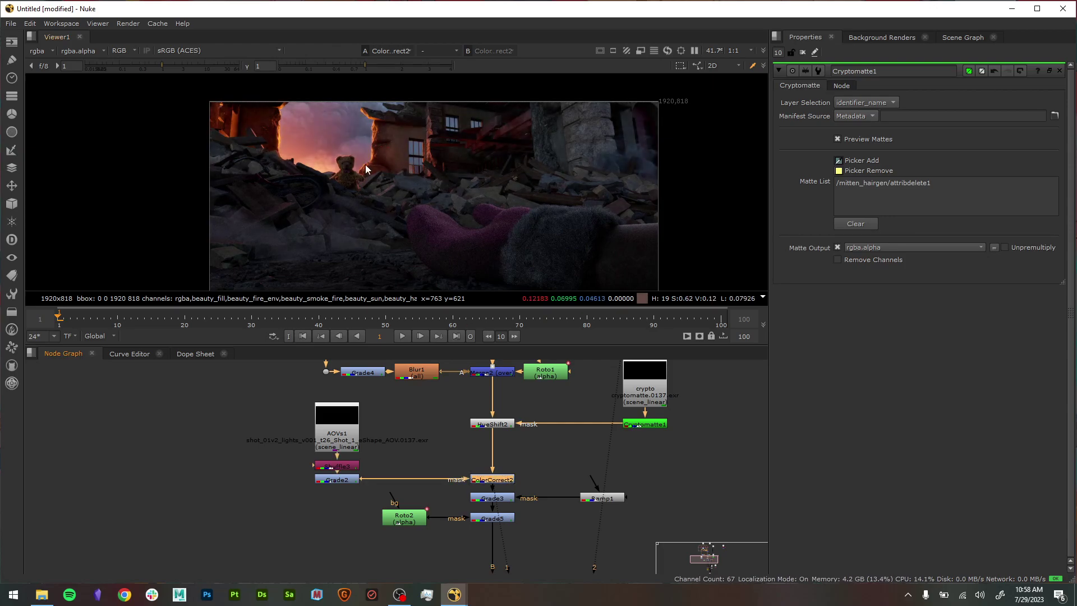
key("d")
key("d")
key("d")
key("d")
key("d")
key("d")
key("d")
key("d")
key("d")
key("d")
key("d")
key("d")
key("d")
key("d")
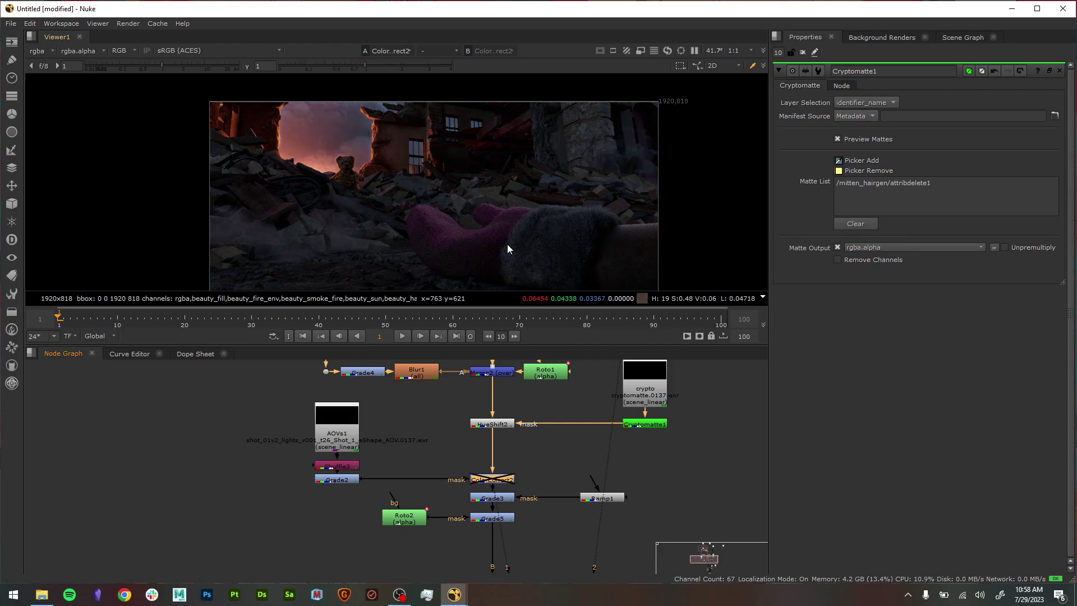
key("d")
key("d")
key("d")
key("d")
key("d")
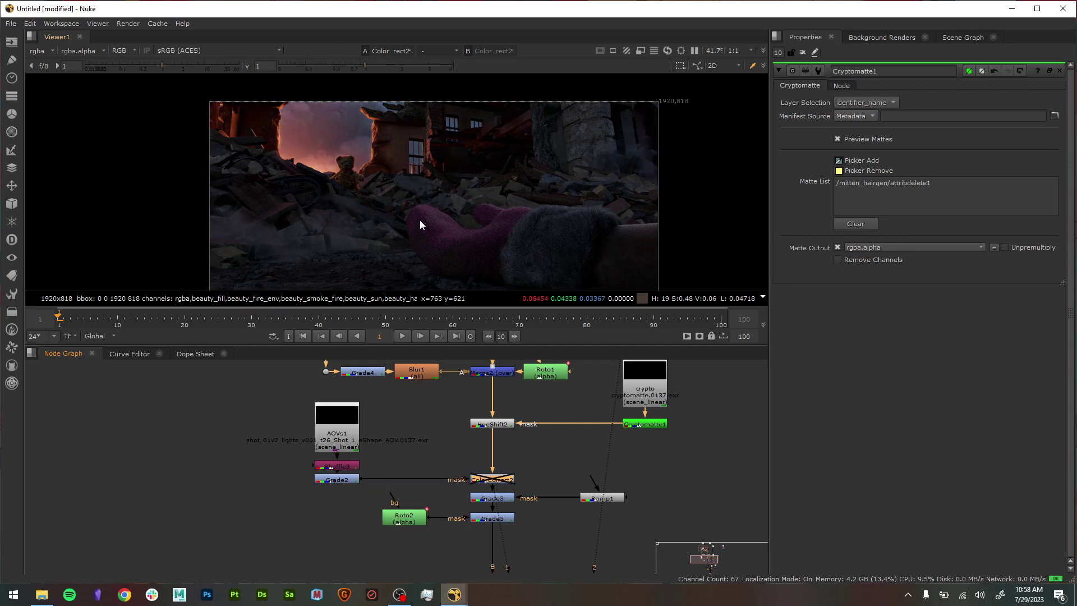
key("d")
key("d")
key("d")
key("d")
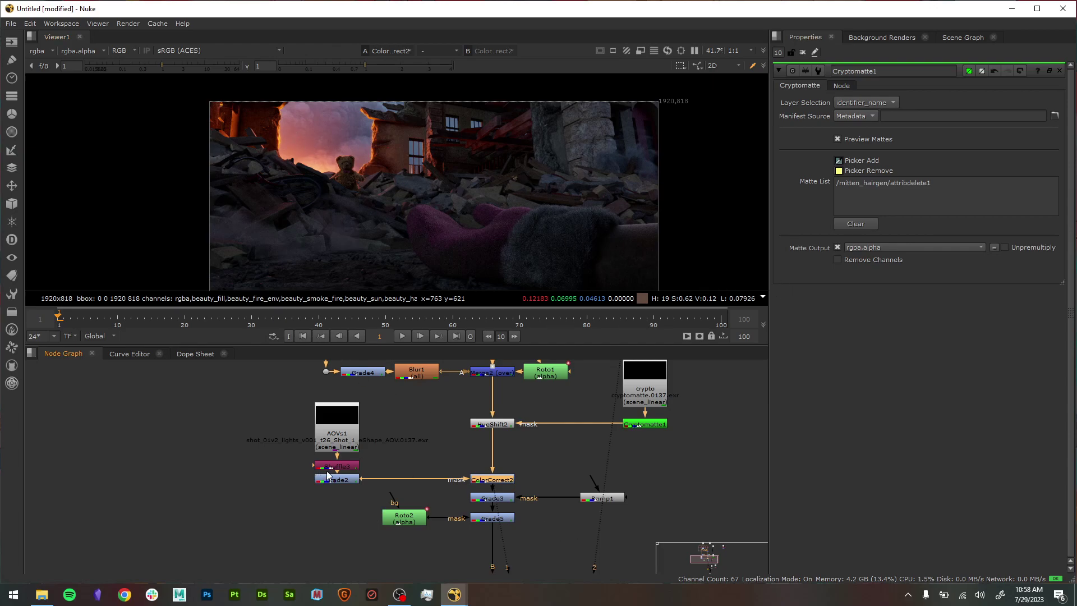
- View the AOVs1 read node's output and look through the layers it offers
left_click(348, 442)
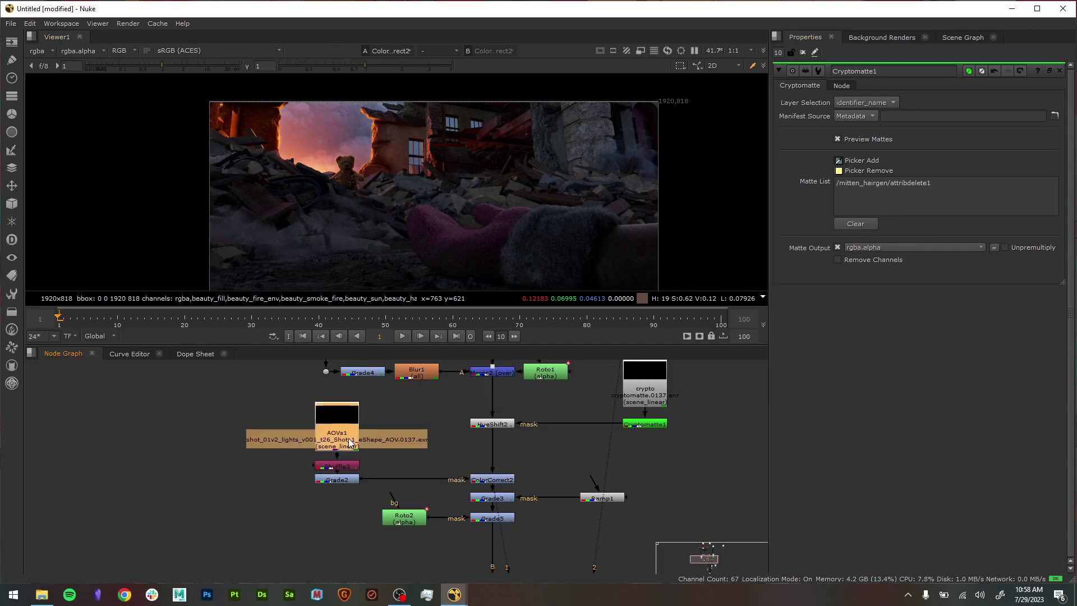
key("1")
scroll(386, 442, "up", 5)
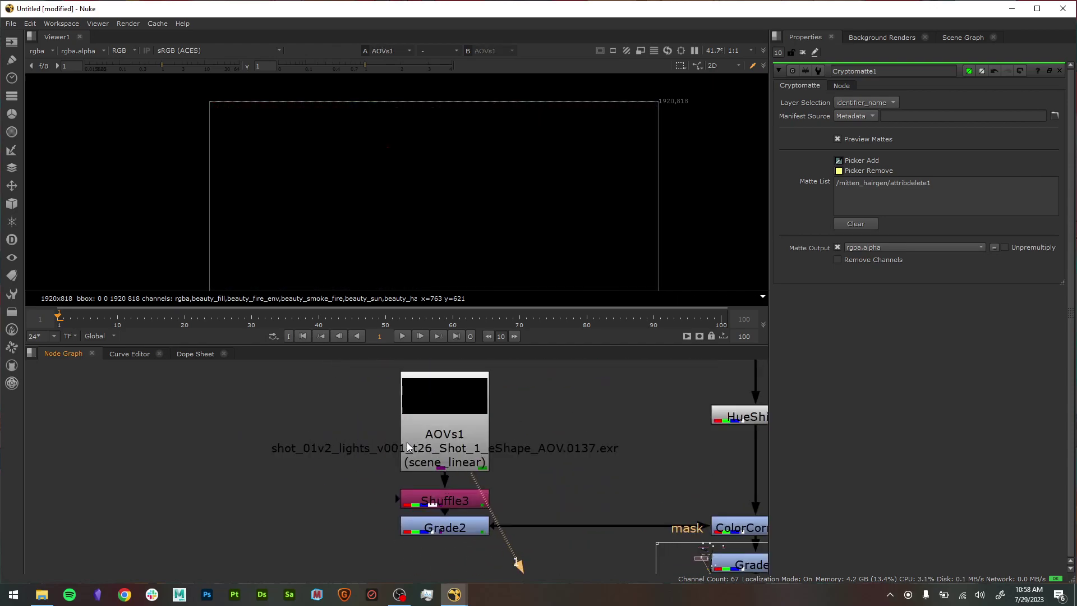
left_click_drag(438, 441, 439, 420)
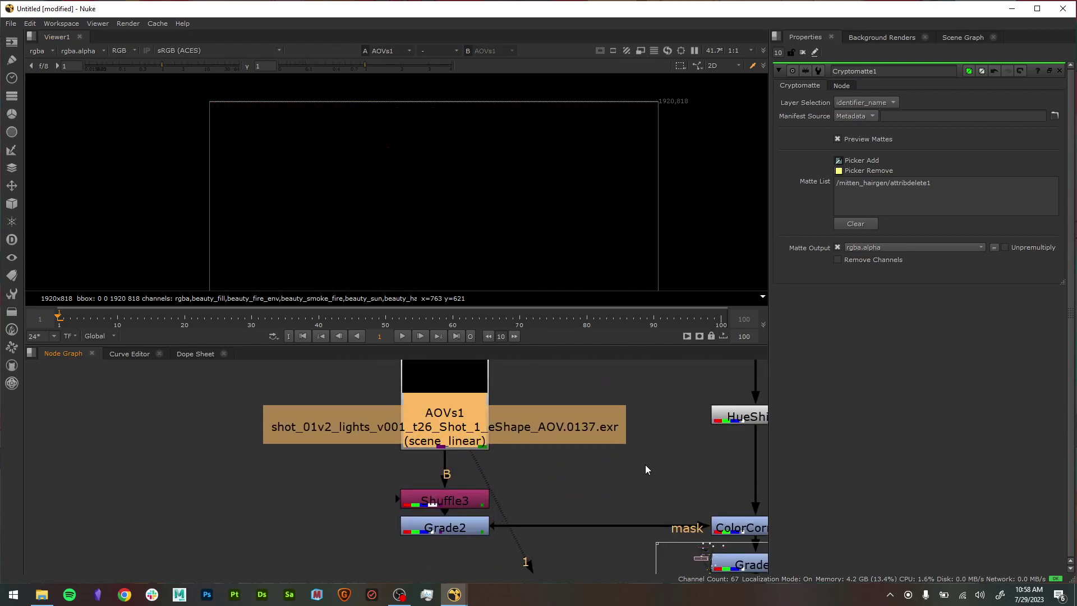
left_click(533, 488)
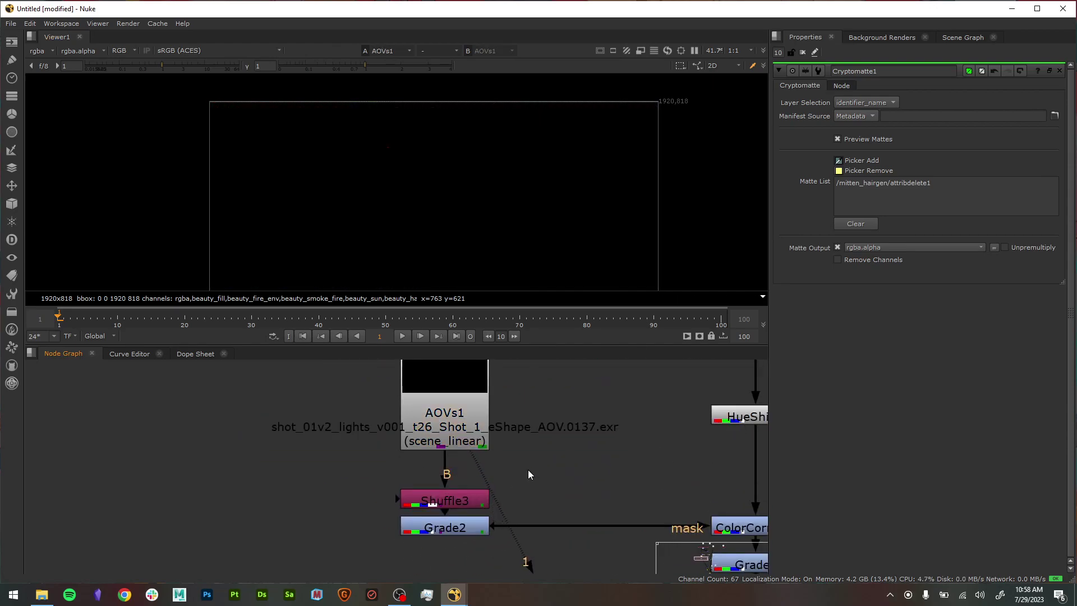
left_click(457, 424)
left_click(190, 446)
left_click(41, 49)
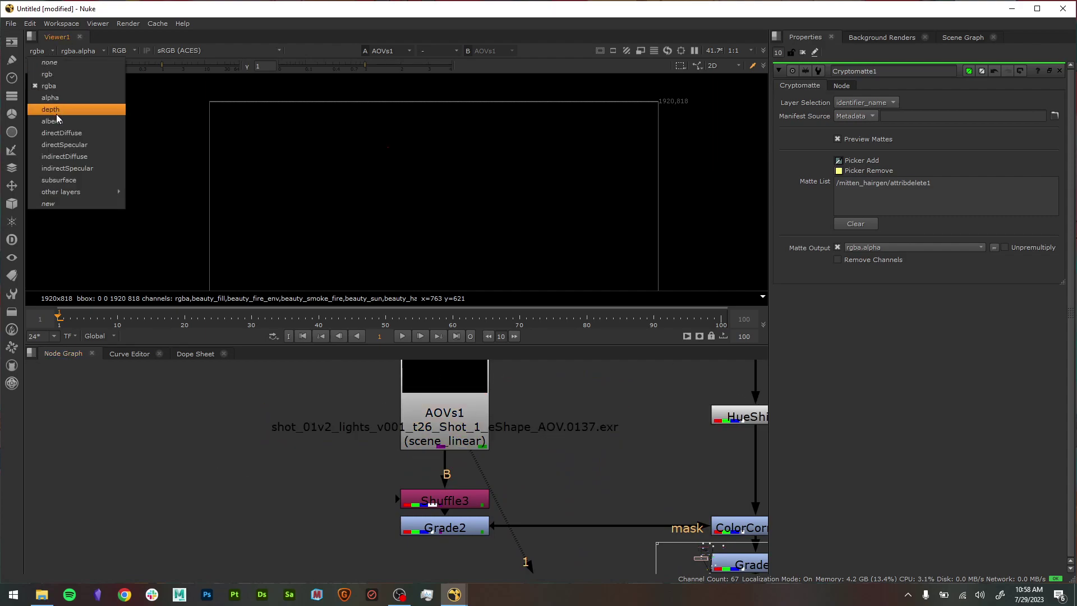
mouse_move(63, 191)
left_click(321, 452)
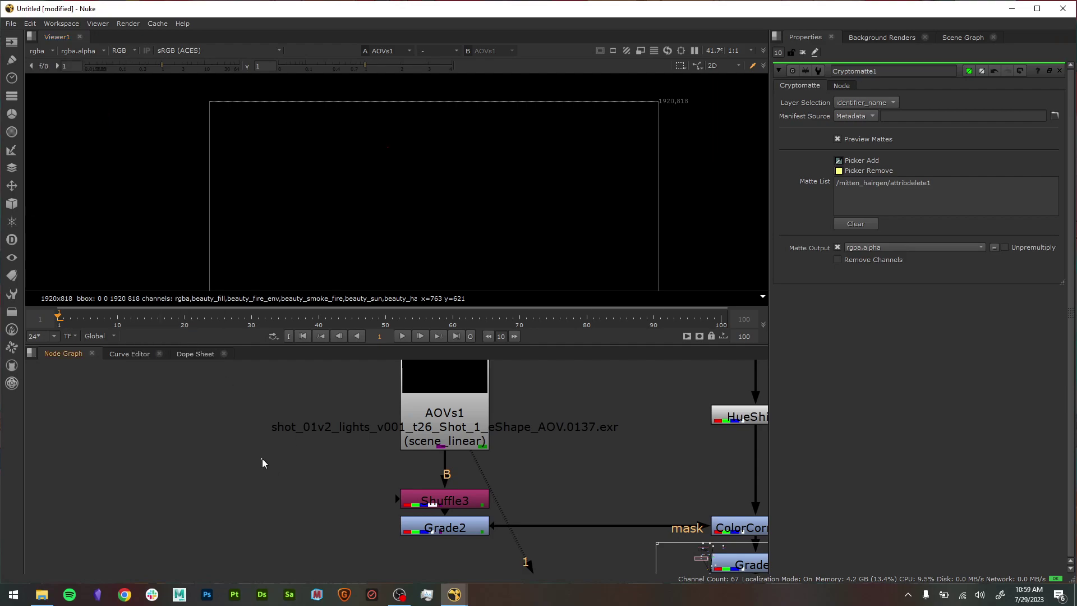
- Add a LayerContactSheet node, connect its input to AOVs1 and view its output
scroll(413, 128, "down", 2)
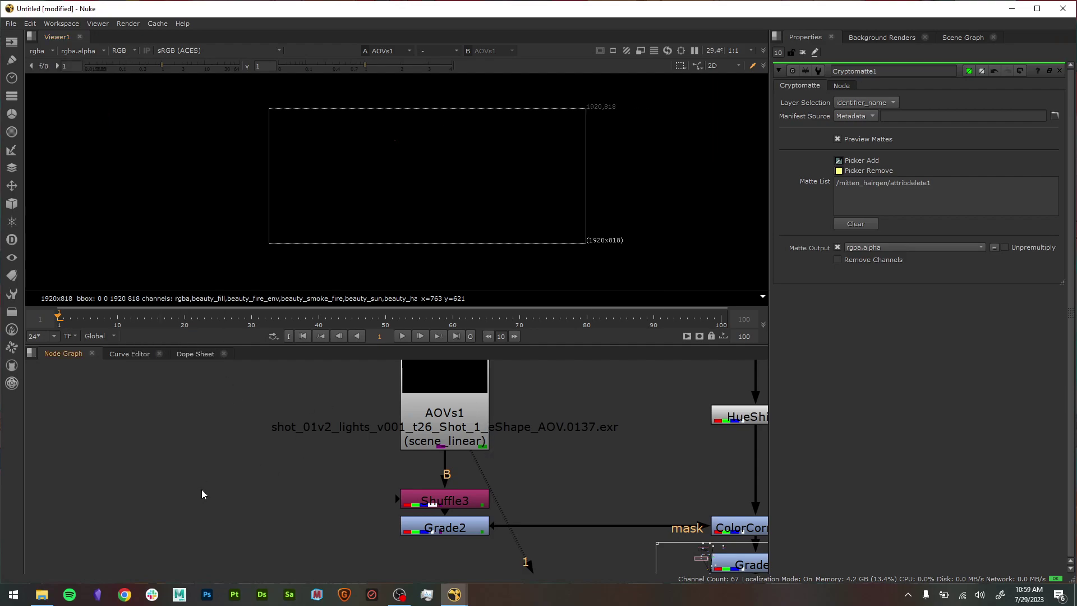
key("Tab")
type("c")
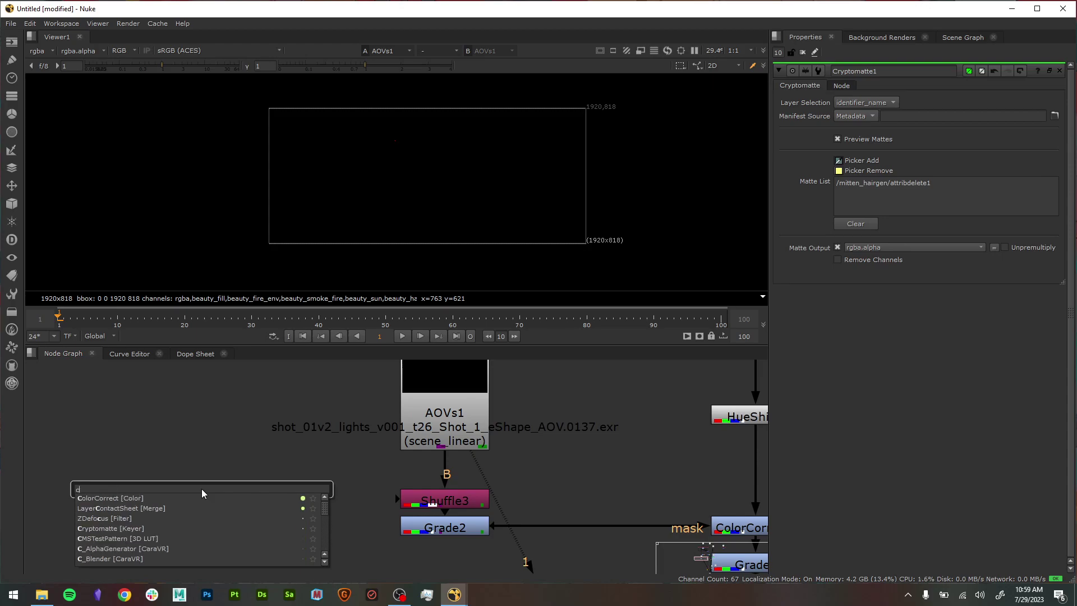
type("ontrac")
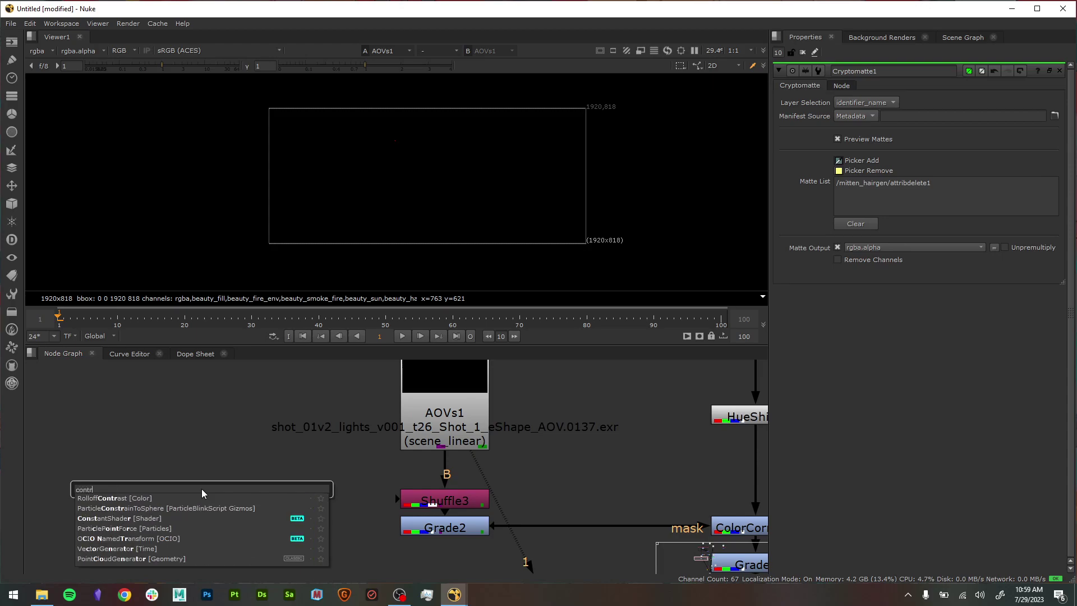
key("BackSpace")
key("BackSpace")
key("BackSpace")
type("act")
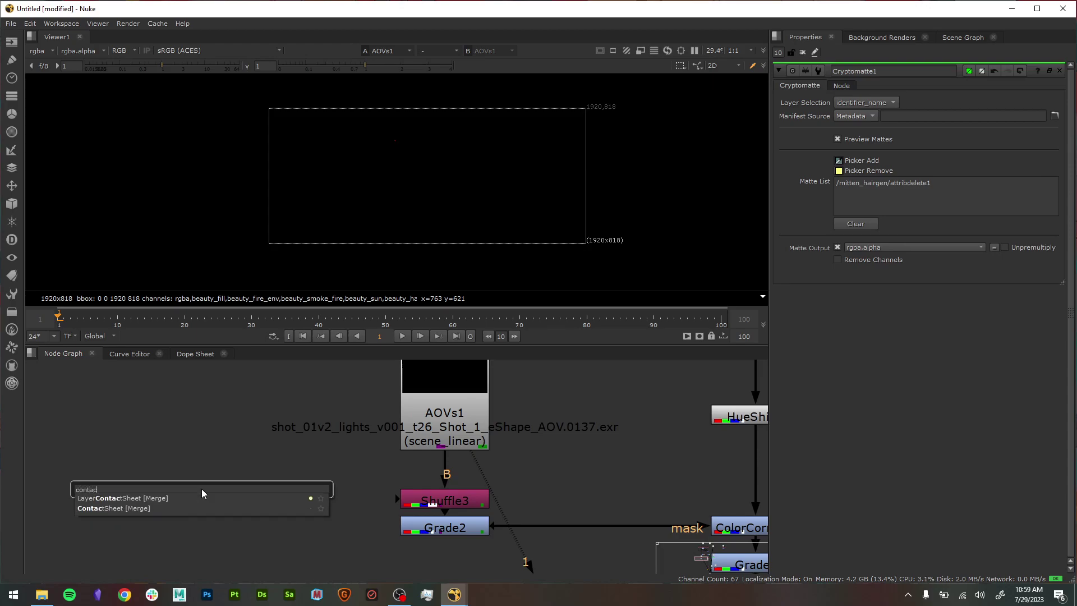
left_click(126, 497)
left_click_drag(194, 482, 416, 410)
key("1")
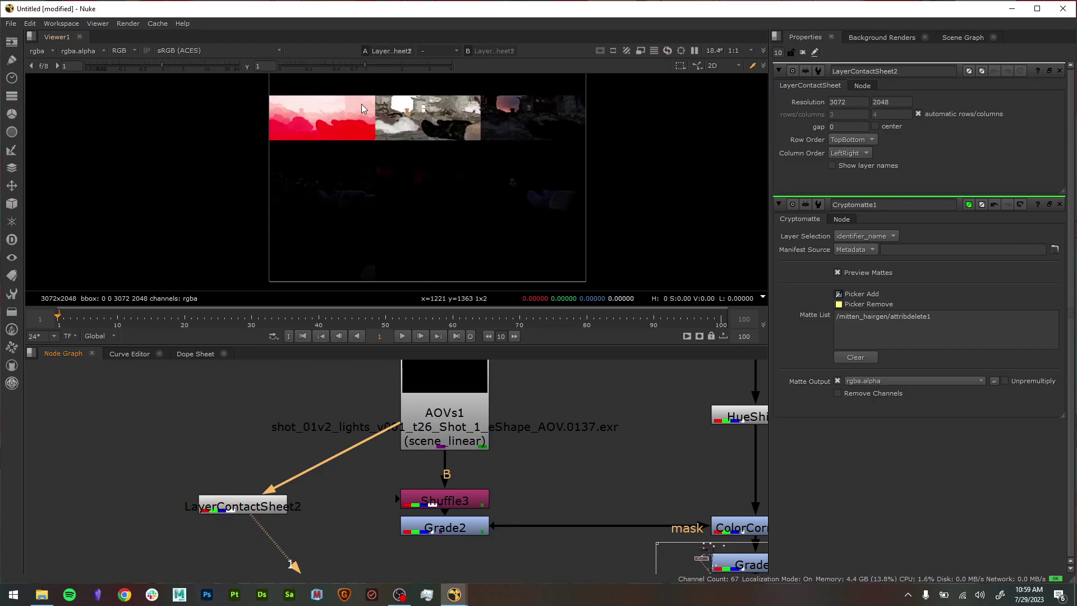
- Look over the contact sheet's passes and turn on Show layer names for it
scroll(379, 100, "up", 5)
scroll(467, 163, "down", 2)
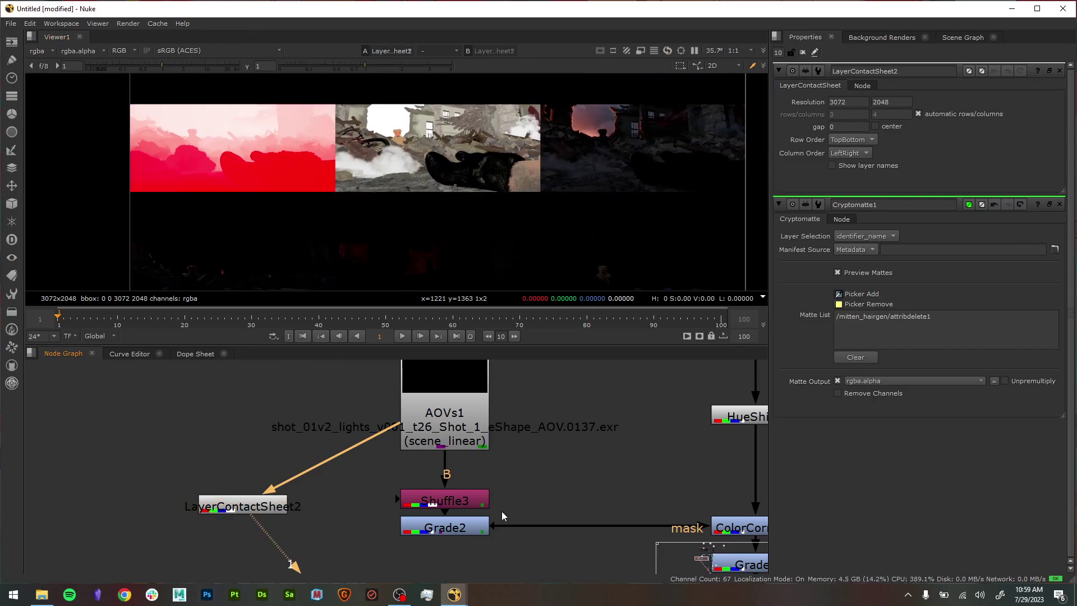
left_click_drag(439, 398, 444, 420)
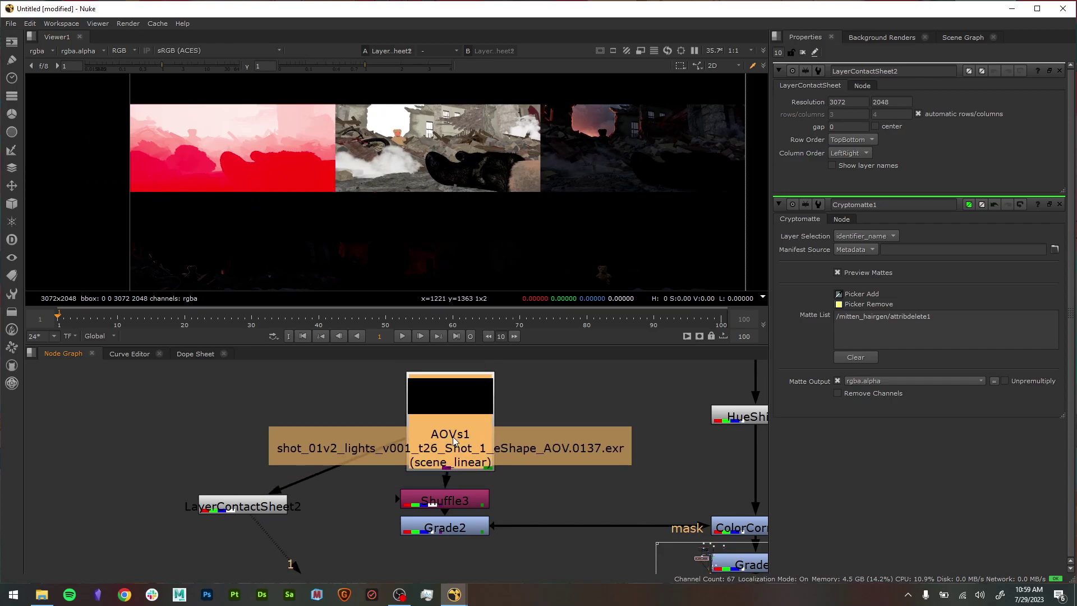
middle_click_drag(519, 186, 502, 80)
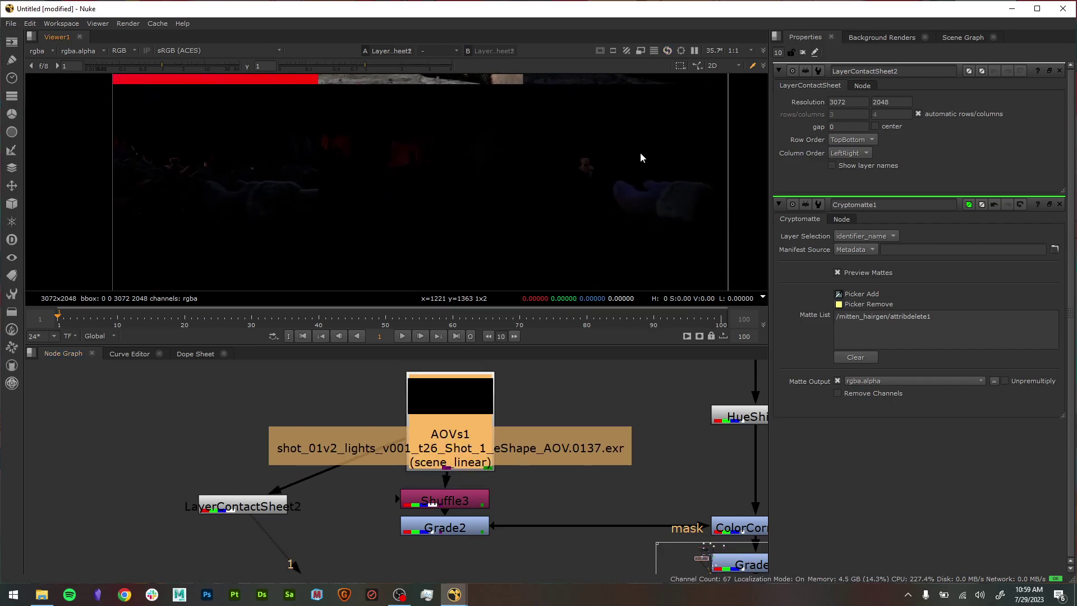
middle_click_drag(433, 123, 430, 239)
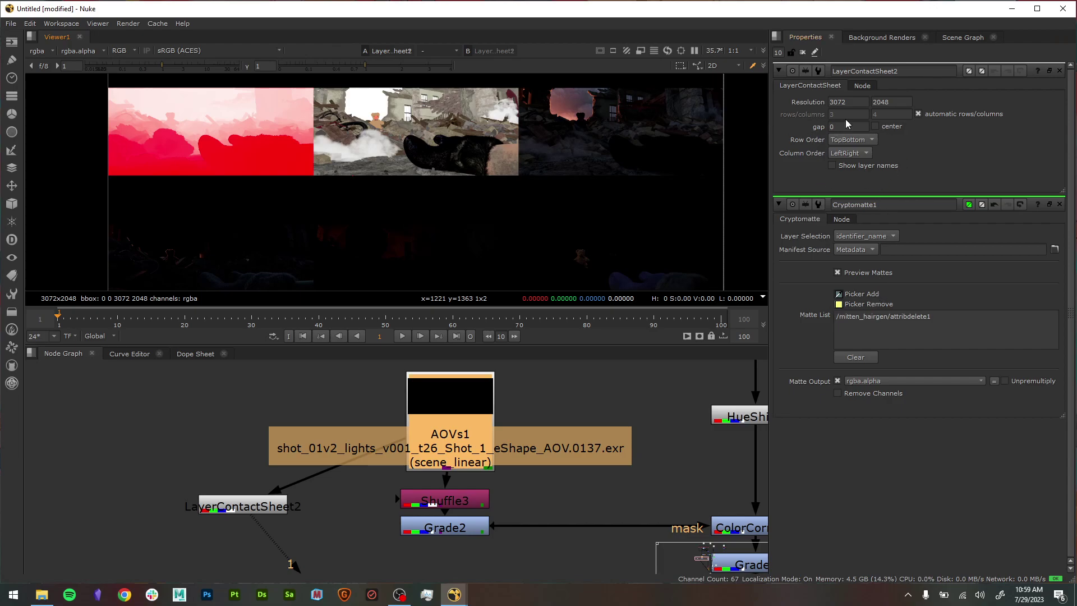
left_click(832, 165)
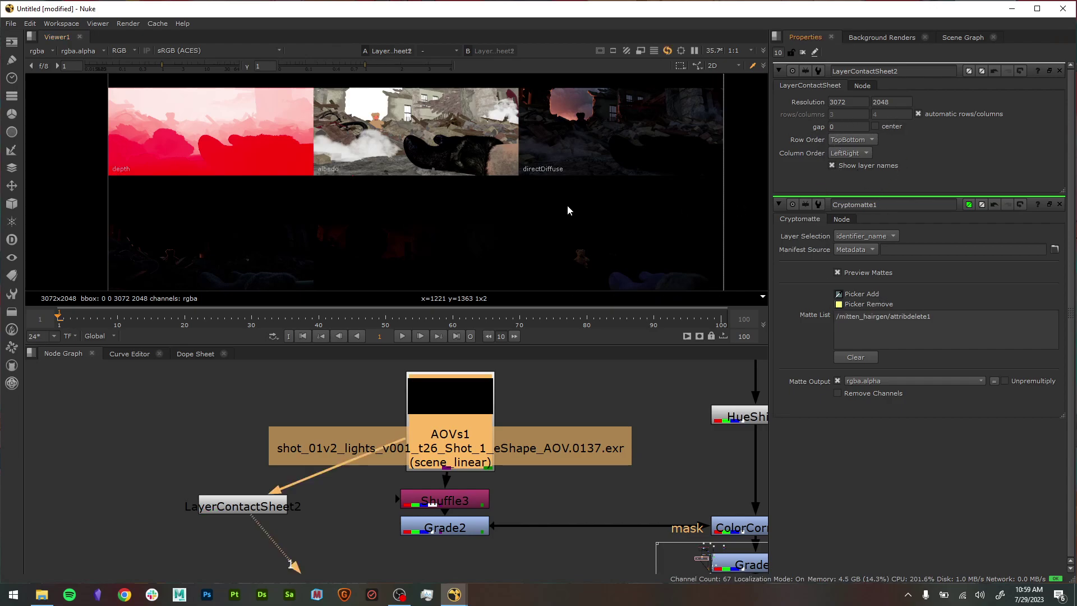
- Examine the labelled depth, albedo, directDiffuse and remaining AOV passes on the contact sheet up close
scroll(227, 159, "up", 2)
scroll(406, 244, "up", 1)
middle_click_drag(301, 143, 453, 197)
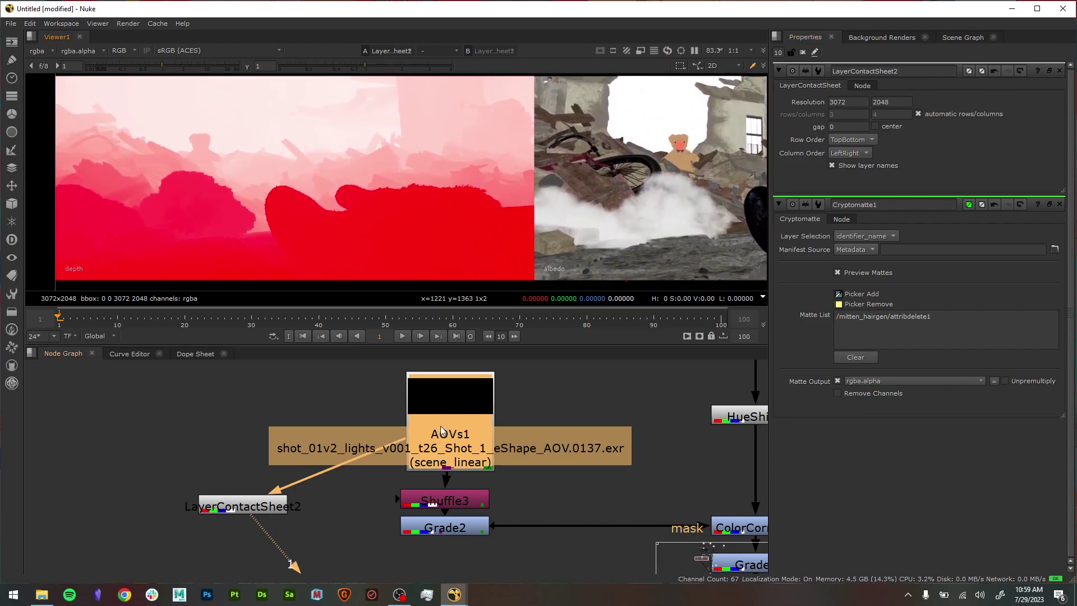
middle_click_drag(381, 200, 76, 190)
middle_click_drag(431, 203, 301, 238)
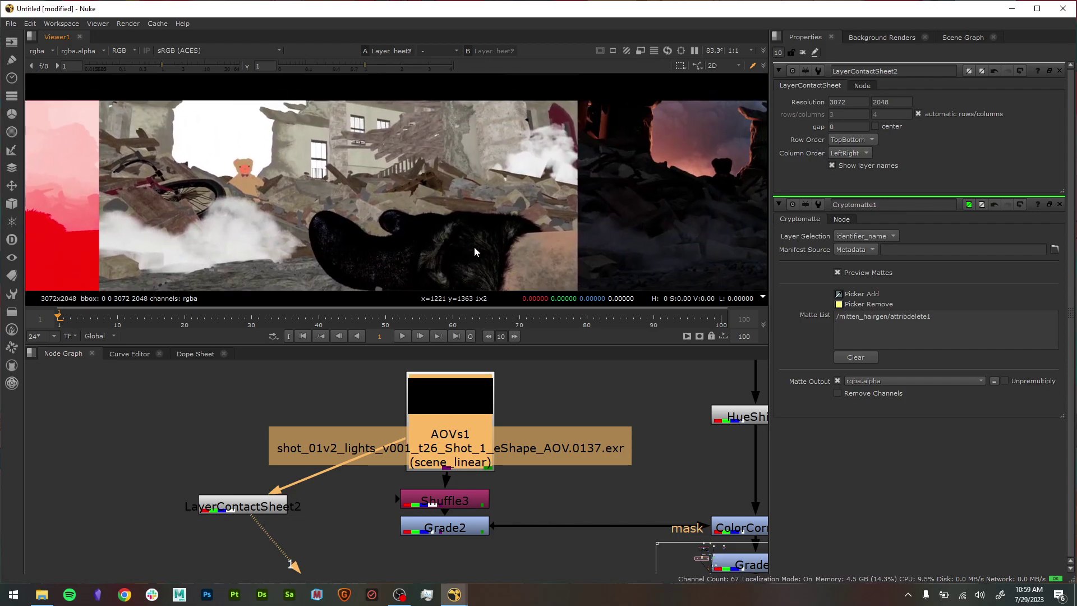
middle_click_drag(218, 221, 130, 190)
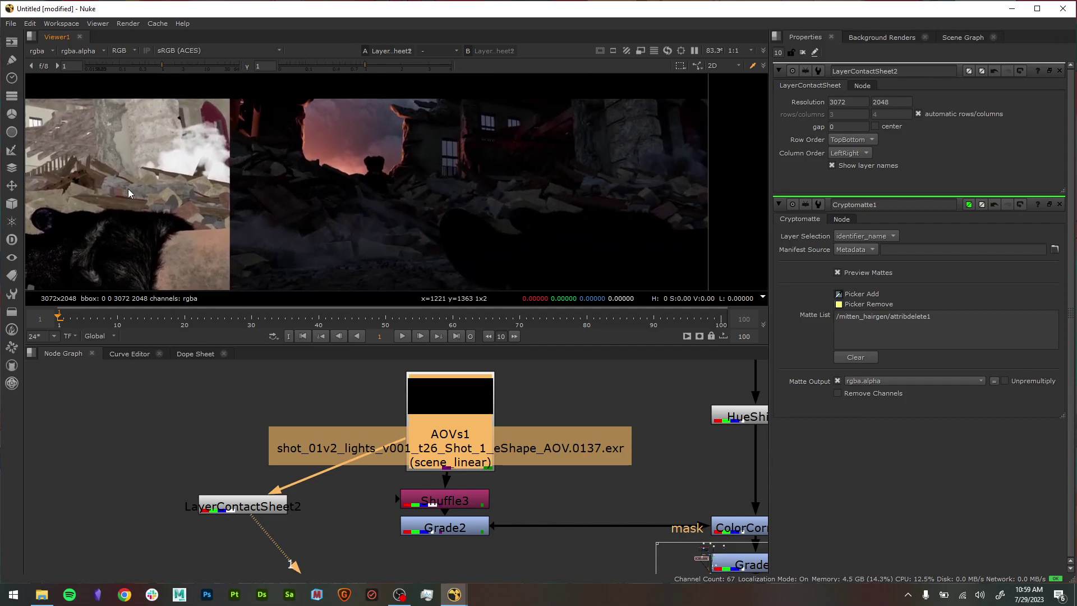
scroll(467, 174, "down", 1)
middle_click_drag(344, 251, 378, 190)
scroll(402, 100, "down", 3)
scroll(376, 144, "up", 2)
middle_click_drag(375, 144, 335, 199)
scroll(506, 155, "down", 1)
middle_click_drag(505, 155, 269, 137)
scroll(270, 137, "down", 3)
scroll(350, 150, "up", 2)
middle_click_drag(351, 149, 314, 359)
middle_click_drag(281, 232, 214, 271)
scroll(214, 271, "down", 1)
middle_click_drag(620, 129, 565, 281)
middle_click_drag(247, 219, 125, 212)
scroll(375, 208, "up", 1)
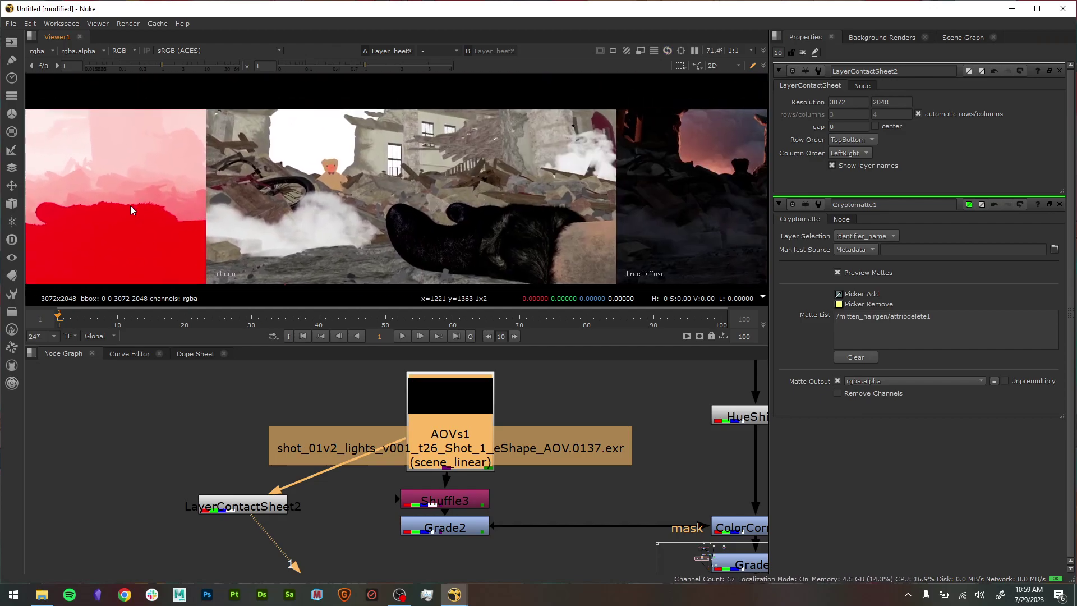
scroll(353, 210, "down", 2)
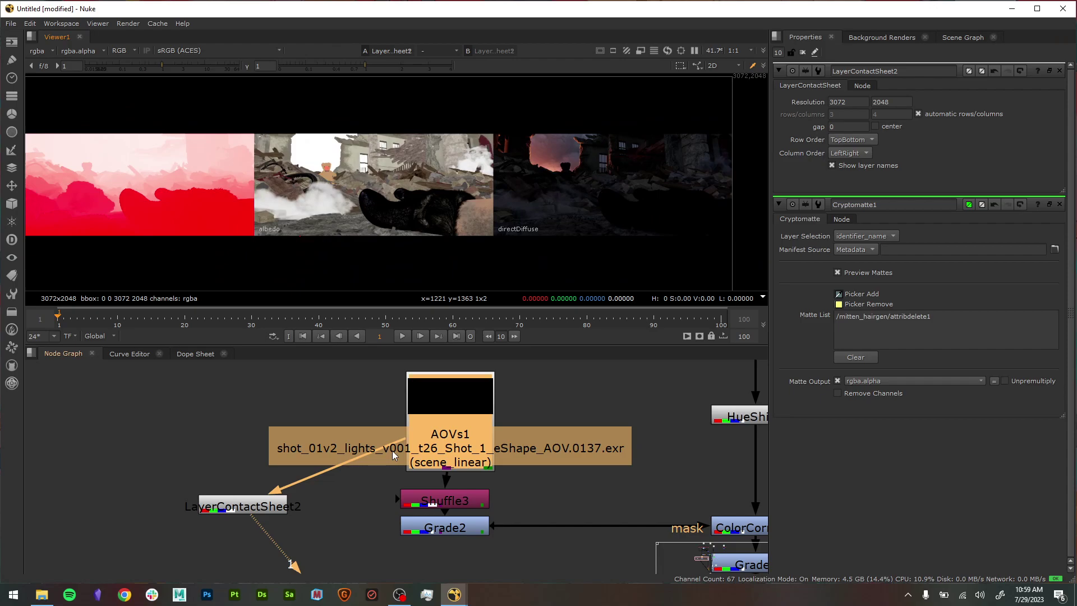
- Delete the LayerContactSheet node attached to AOVs1
scroll(417, 539, "down", 3)
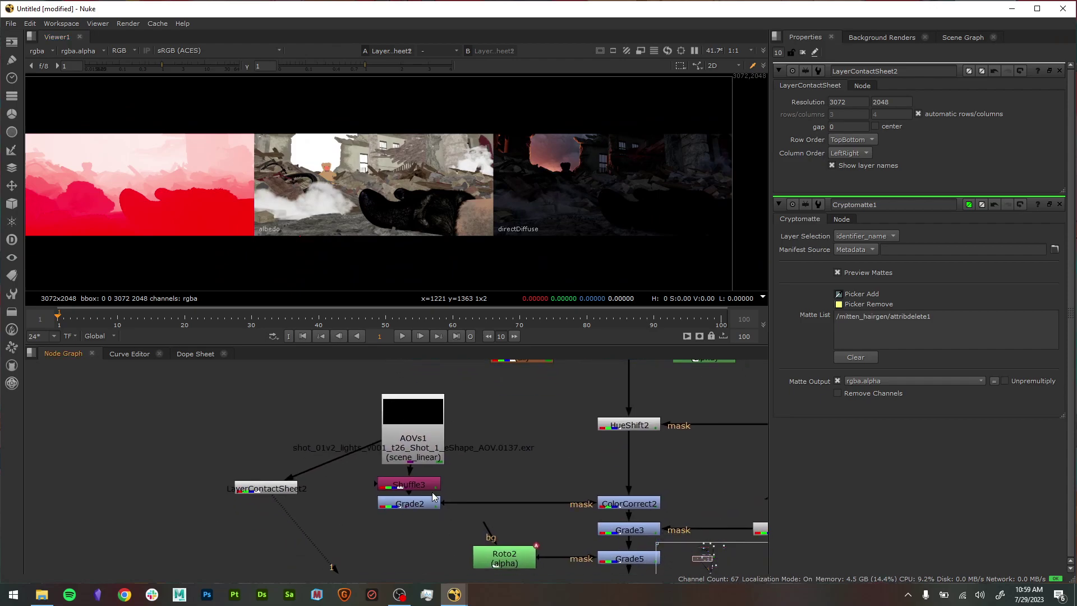
left_click(280, 488)
key("Delete")
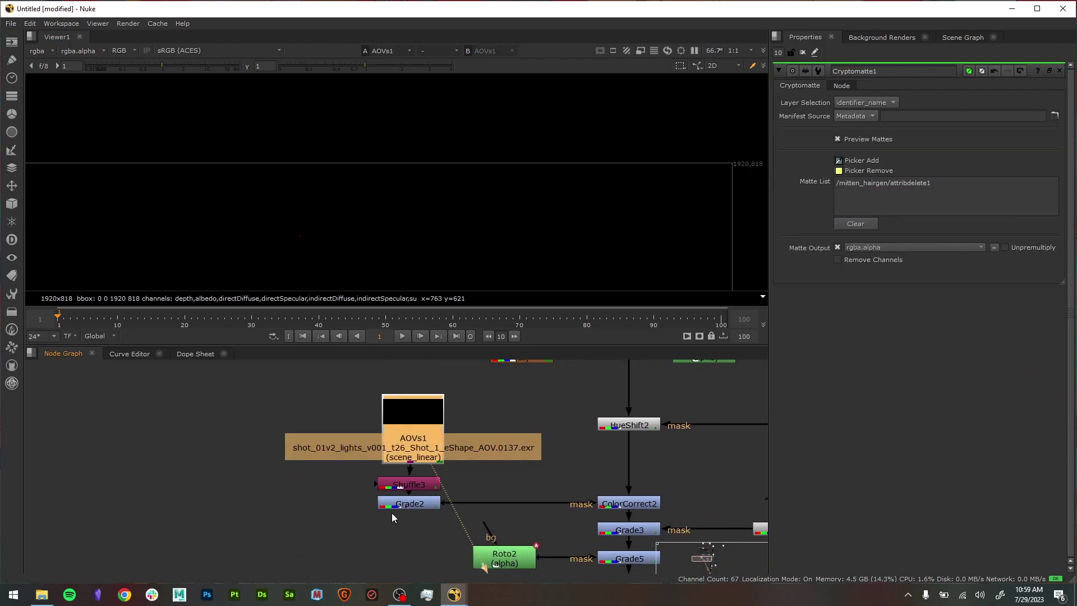
- View Shuffle3's output and open its properties to examine the layers available for its depth input
scroll(415, 501, "down", 3)
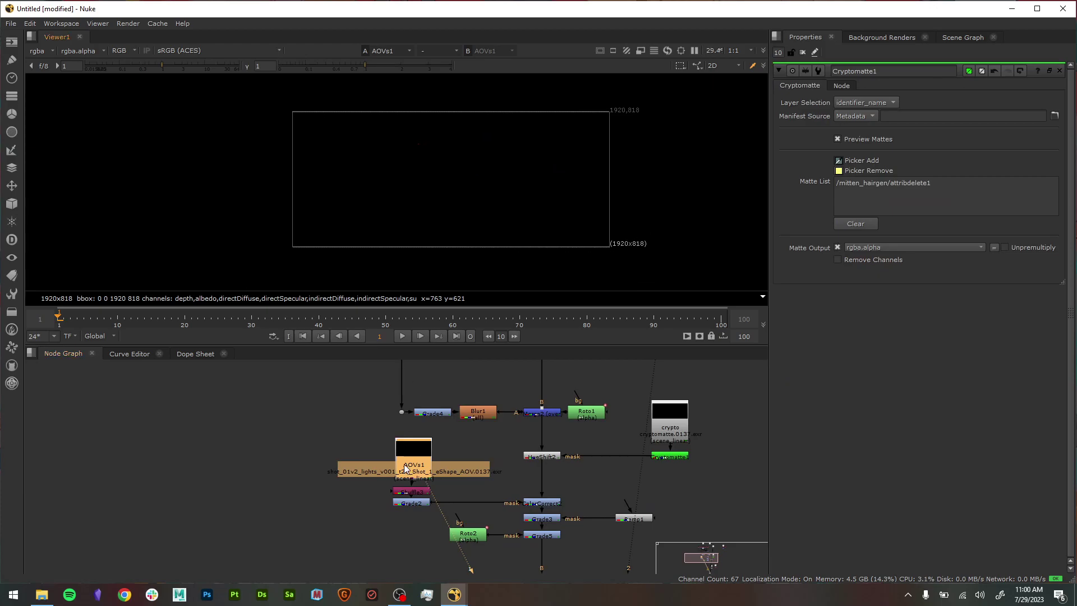
scroll(426, 485, "up", 3)
left_click(418, 508)
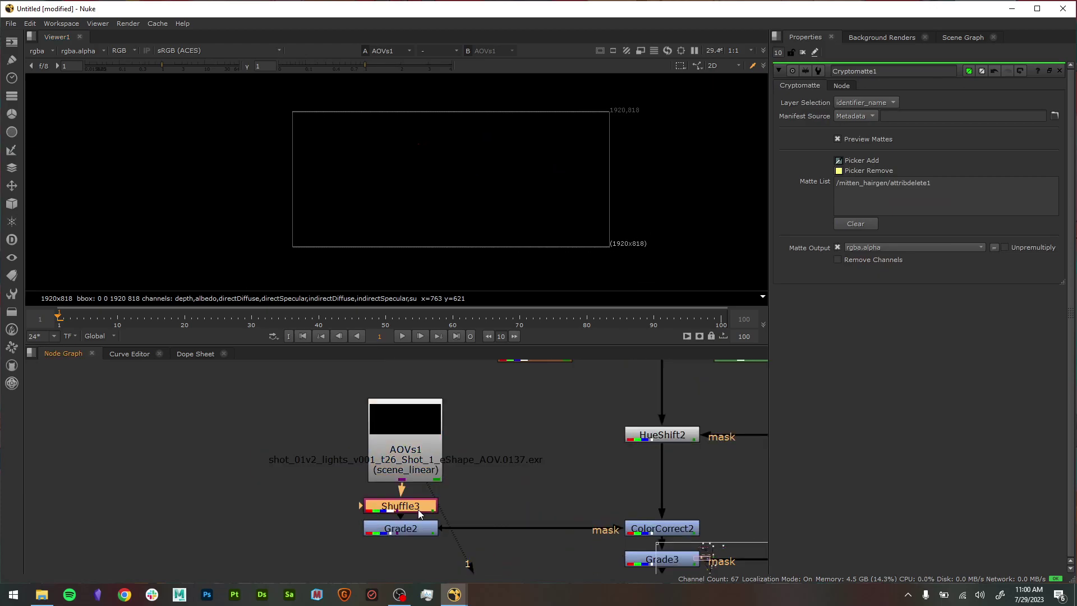
key("1")
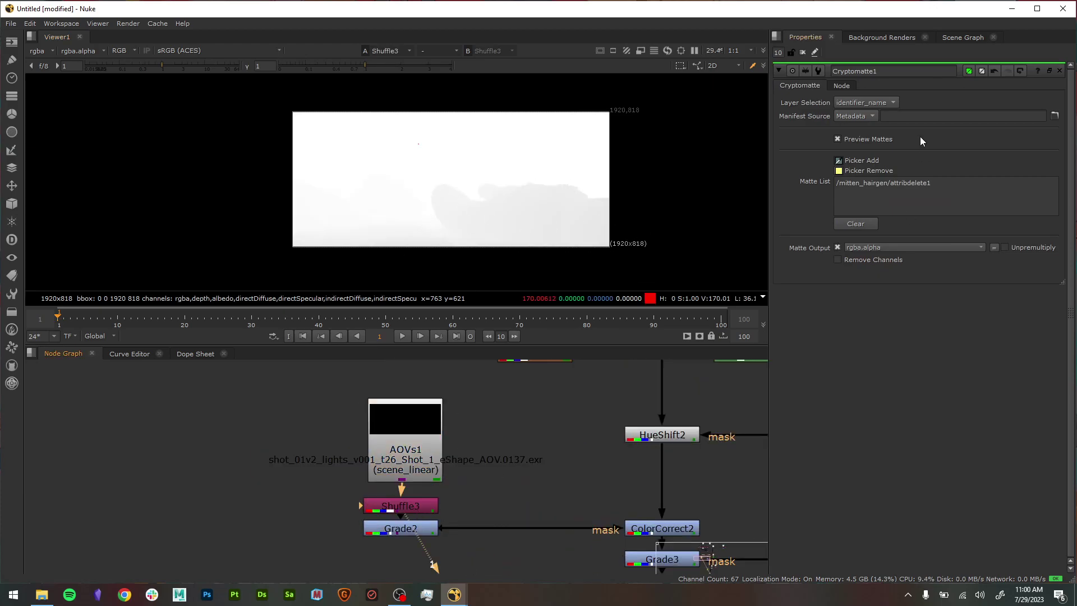
double_click(417, 508)
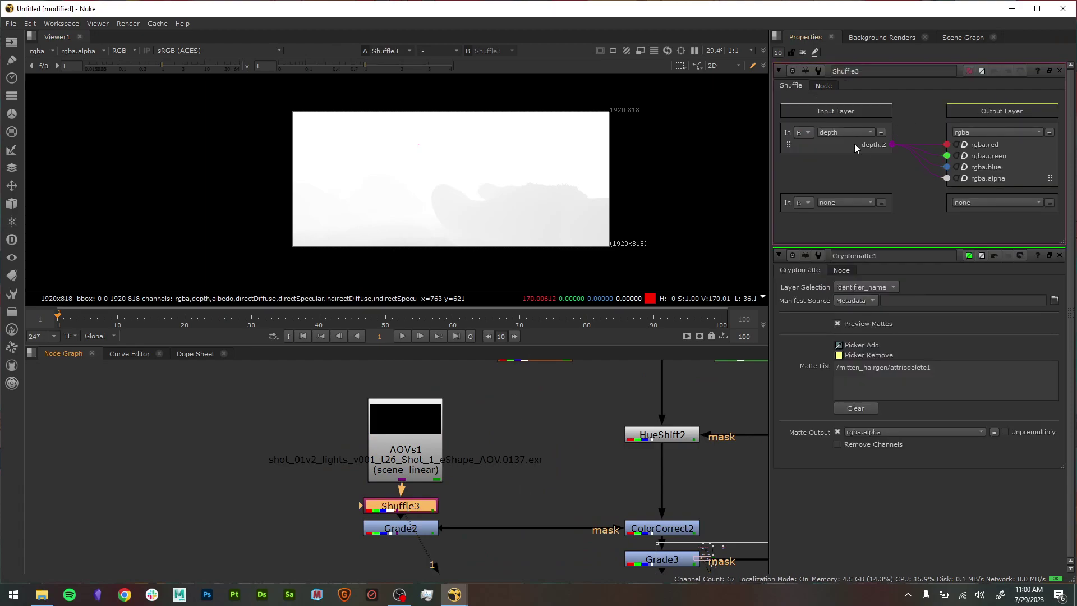
left_click(857, 133)
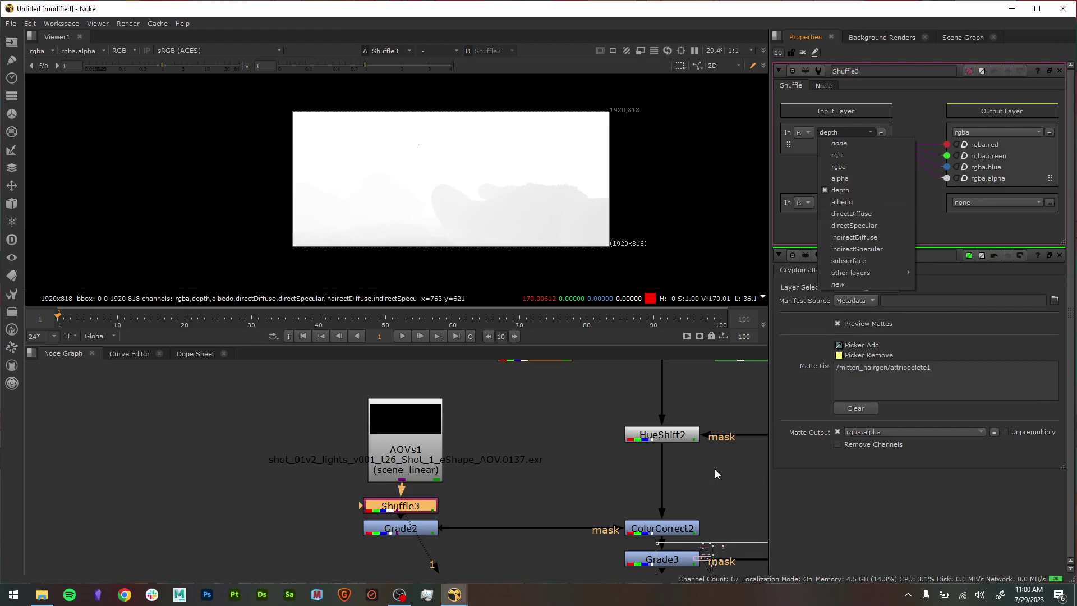
left_click(521, 448)
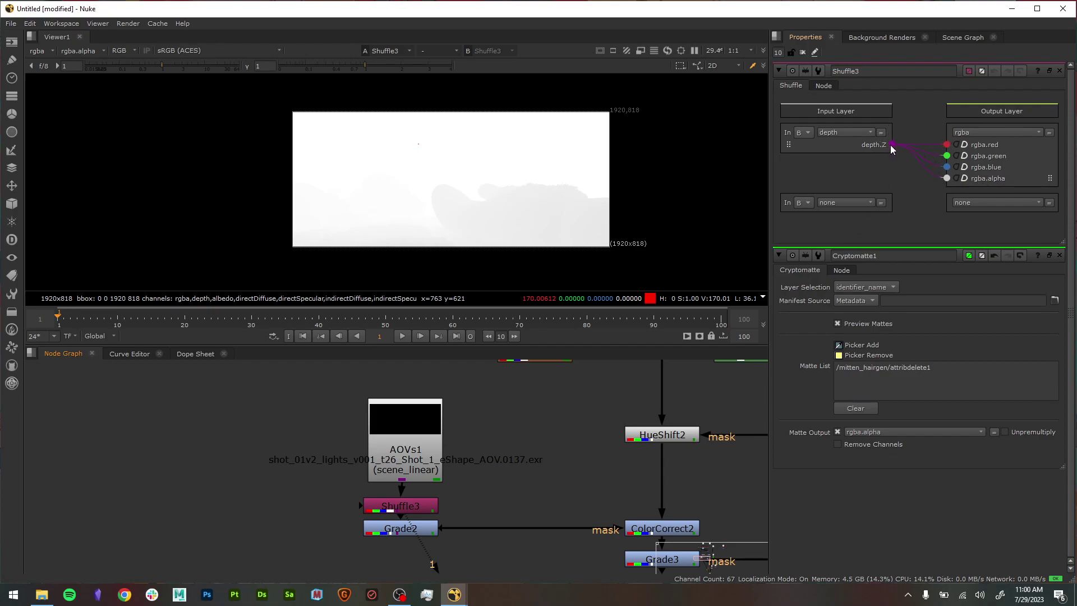
- Add a LayerContactSheet node beside AOVs1, connect its input to AOVs1 and view its depth pass up close
middle_click_drag(464, 510, 413, 467)
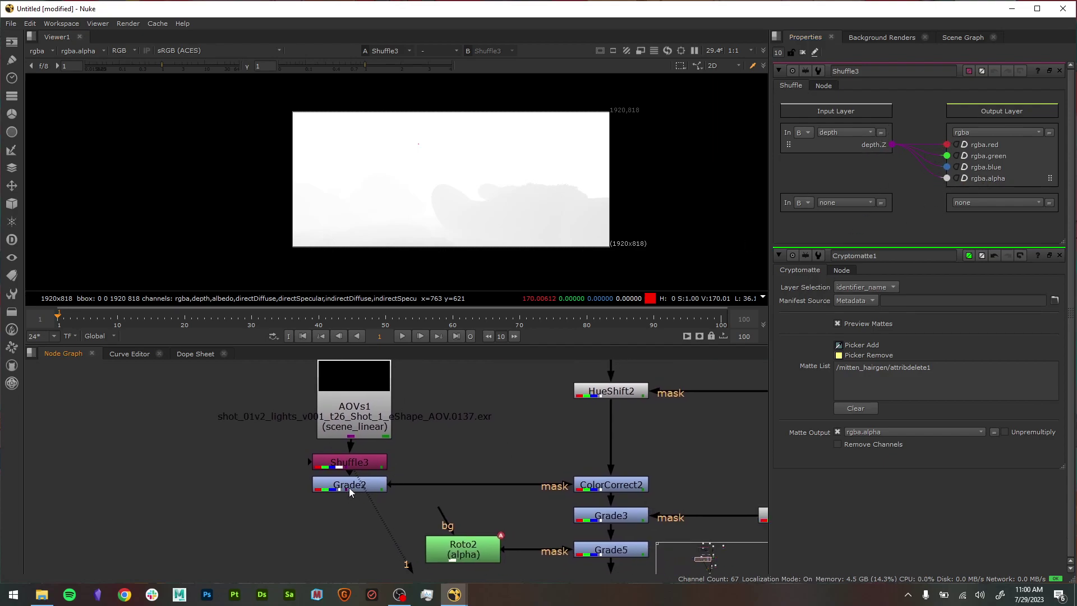
middle_click_drag(212, 436, 298, 454)
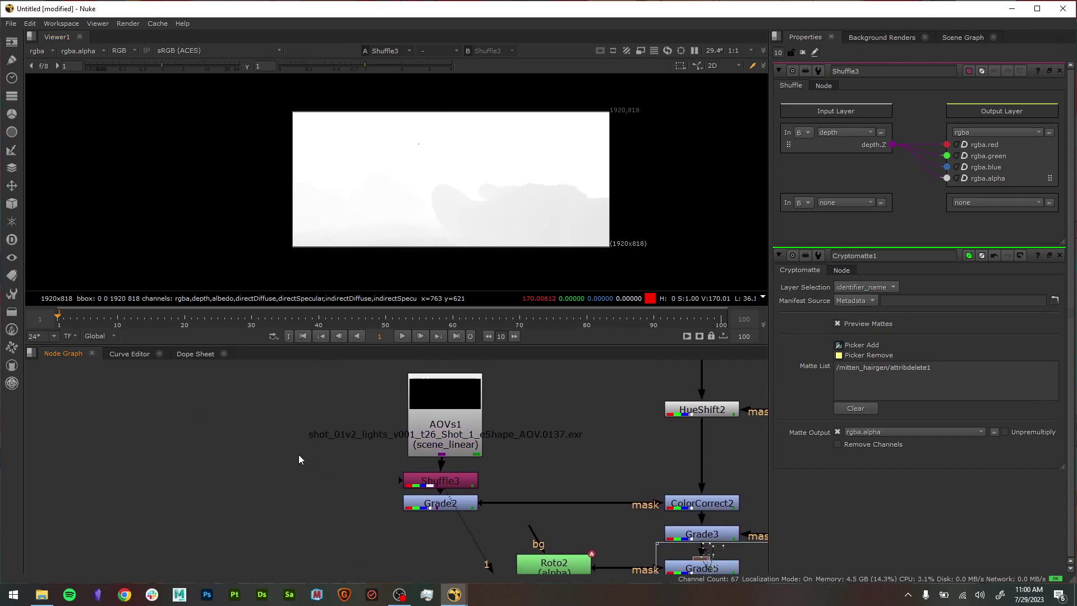
key("Tab")
type("contact")
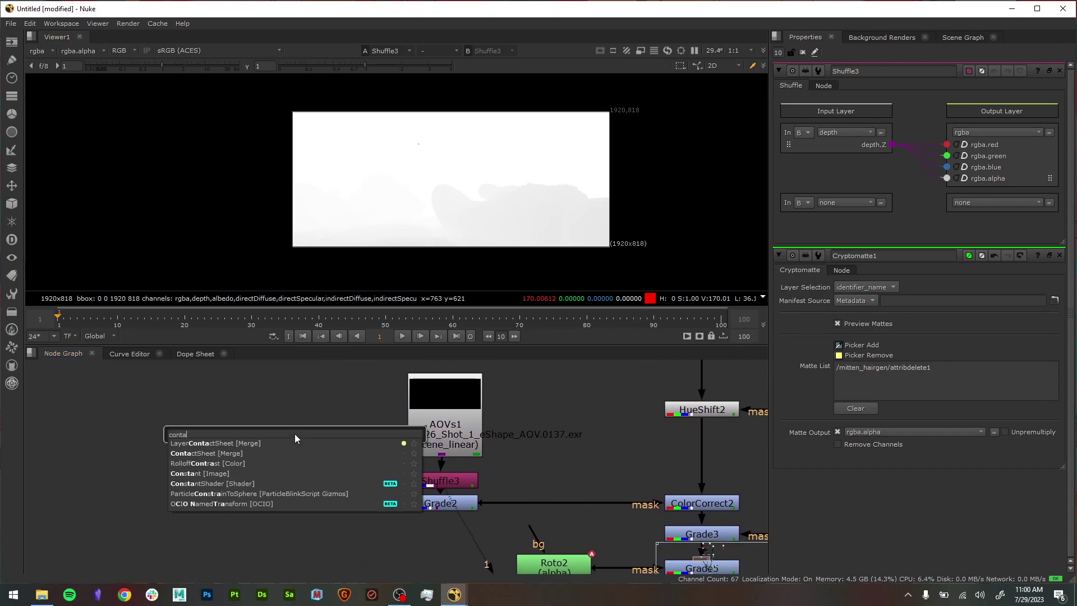
key("Return")
left_click_drag(272, 397, 423, 414)
left_click(291, 431)
key("1")
scroll(401, 159, "up", 3)
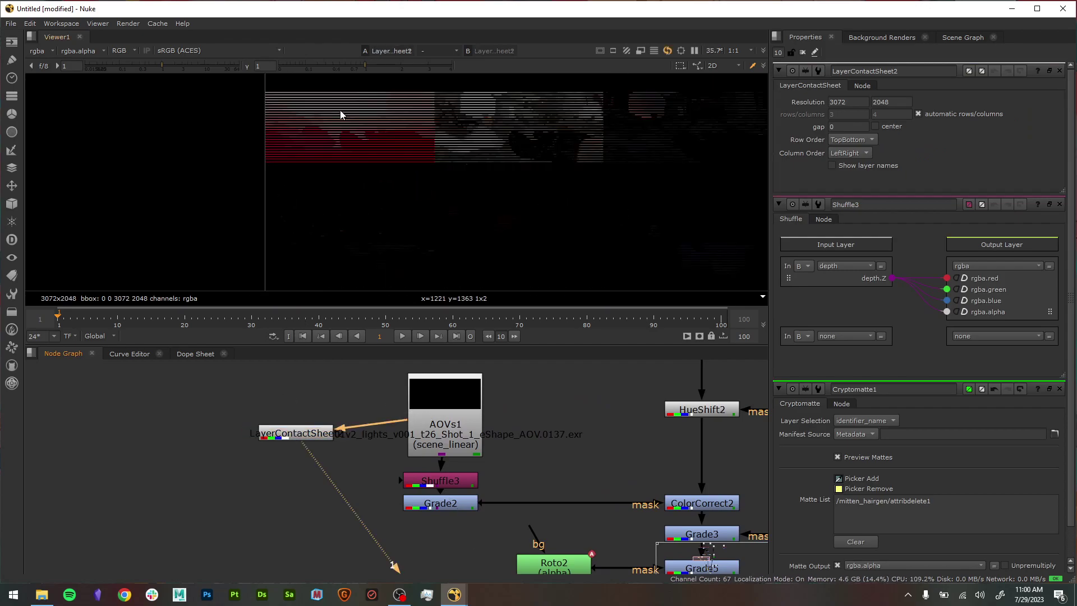
scroll(427, 171, "up", 3)
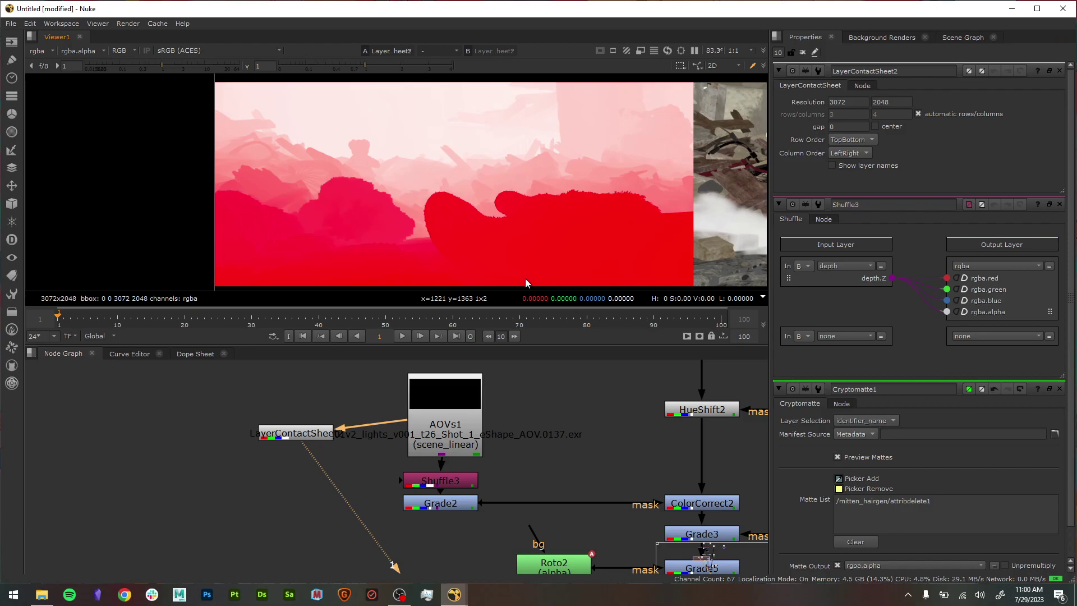
- Sample the depth values at several points of the contact sheet's depth pass
left_click(504, 264, "ctrl")
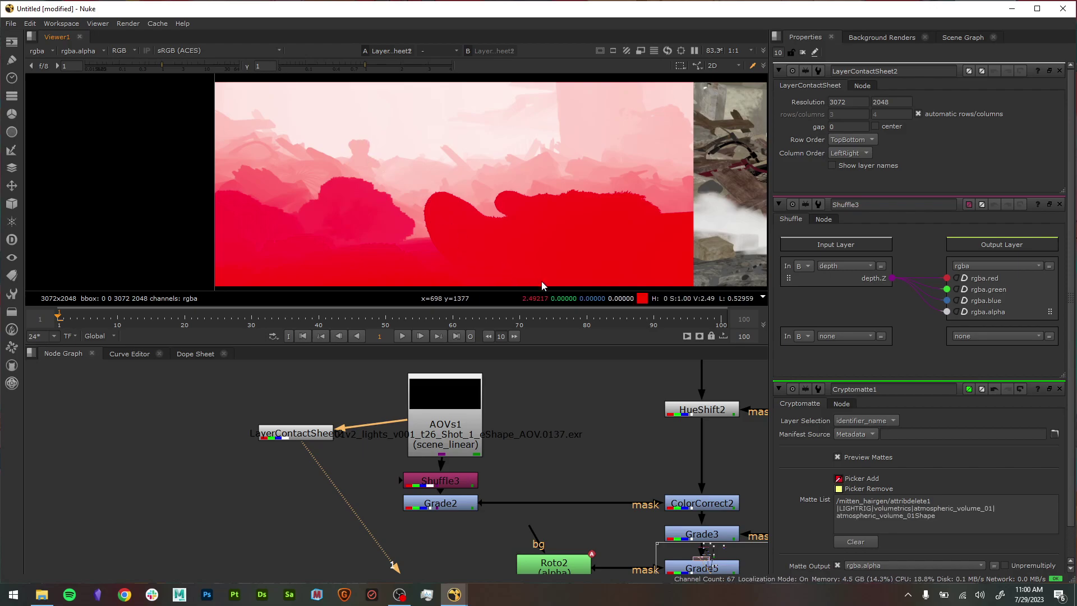
left_click(456, 234, "ctrl")
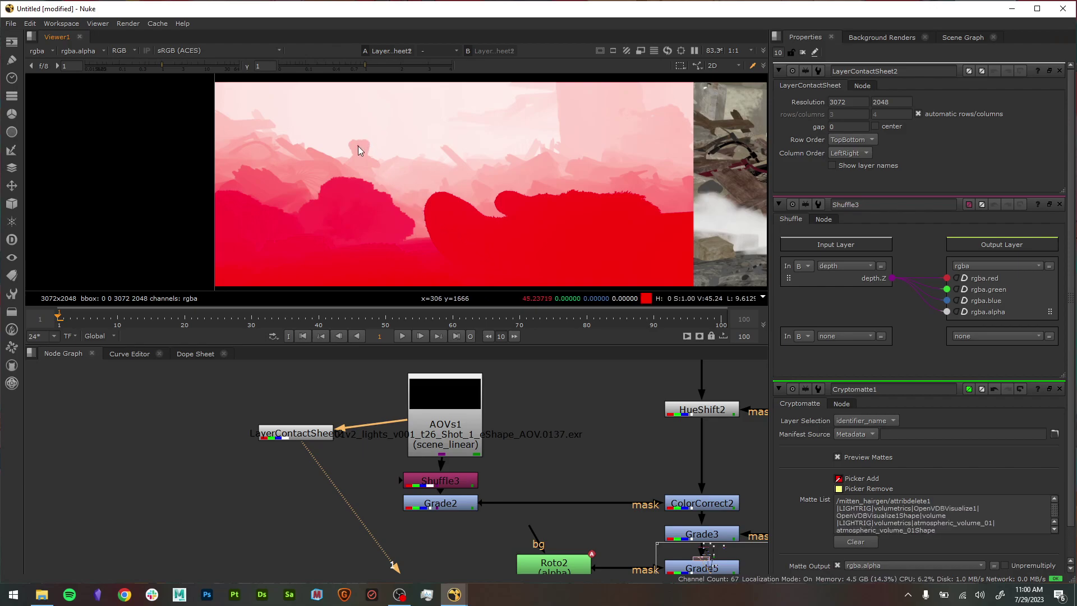
left_click(411, 176, "ctrl")
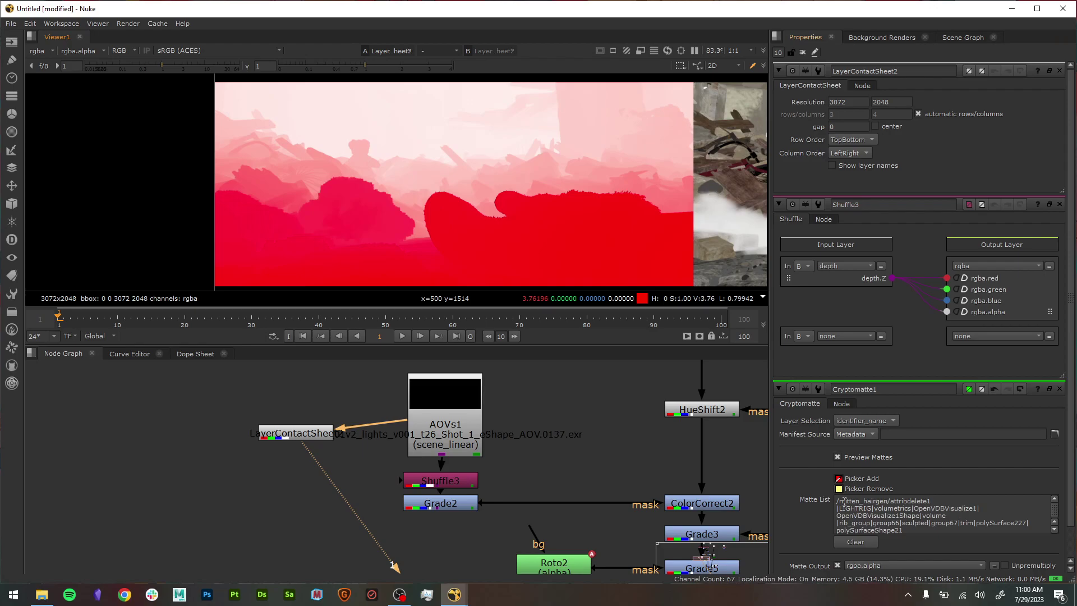
- Remove the backWall_rightShape entry from Cryptomatte1's matte list, toggle Picker Add and close the node's properties
left_click(593, 413)
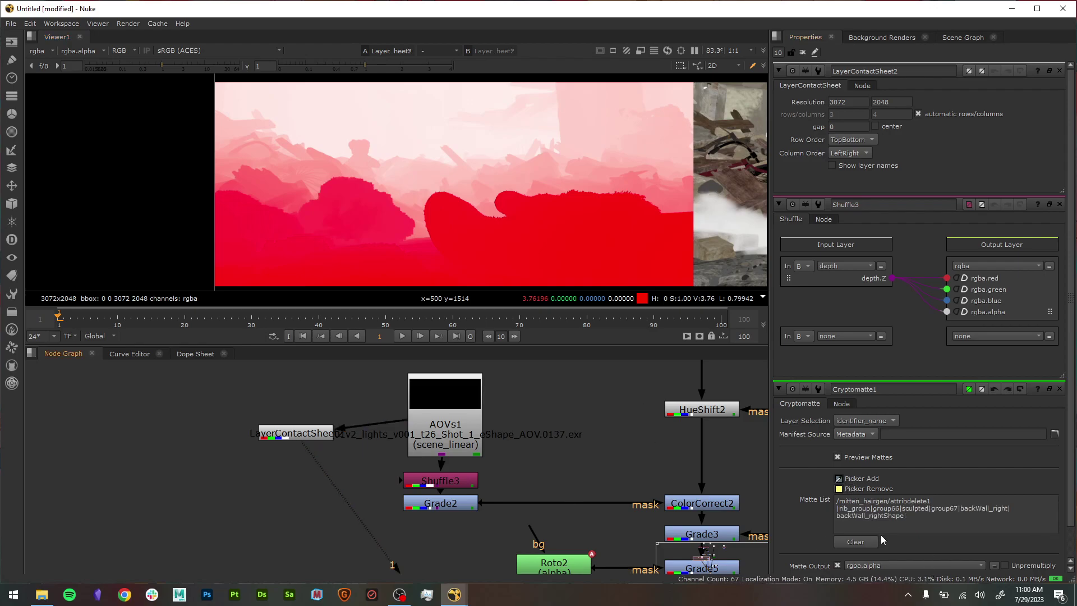
key("ctrl+d")
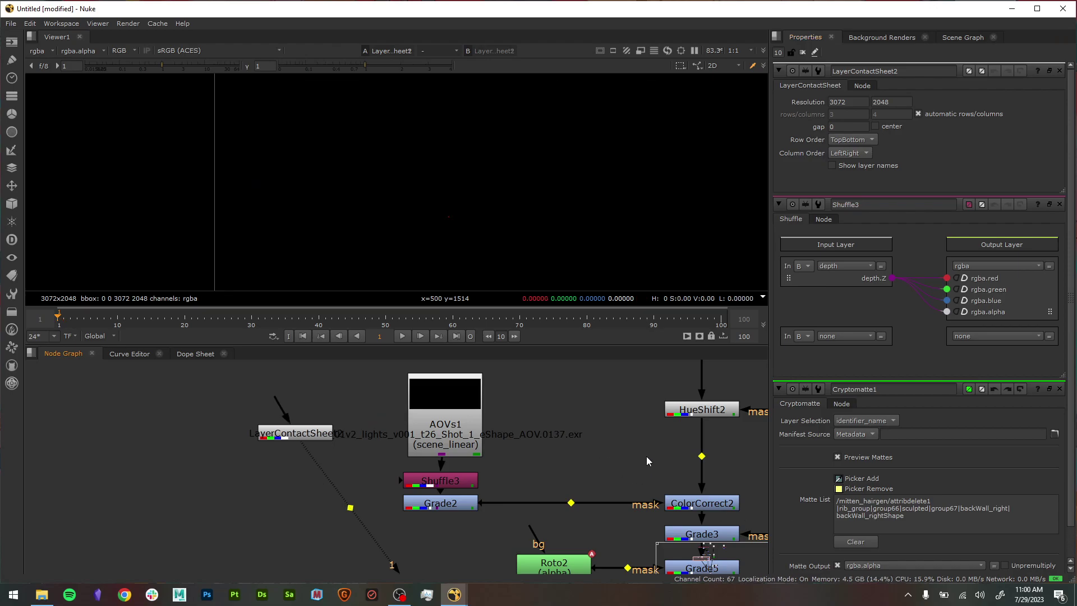
left_click(911, 517)
left_click_drag(911, 517, 826, 510)
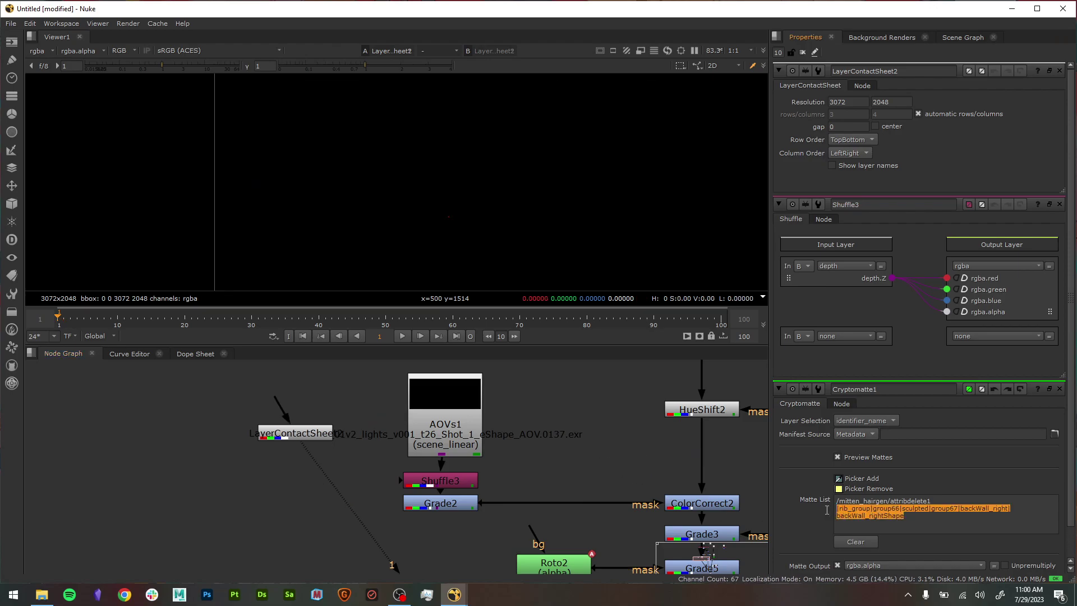
key("BackSpace")
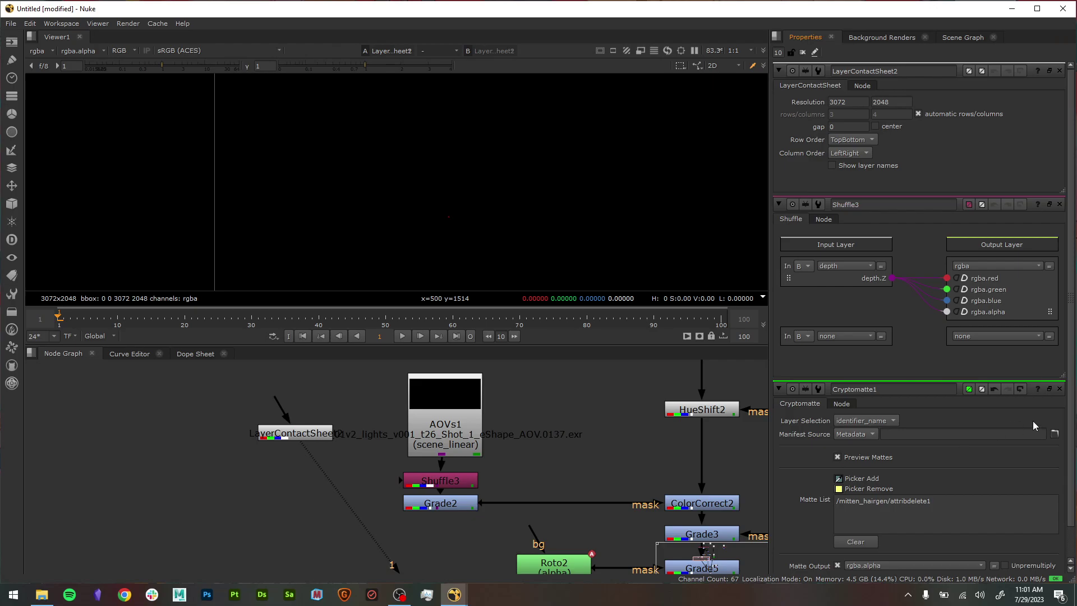
left_click(838, 479)
left_click(1059, 389)
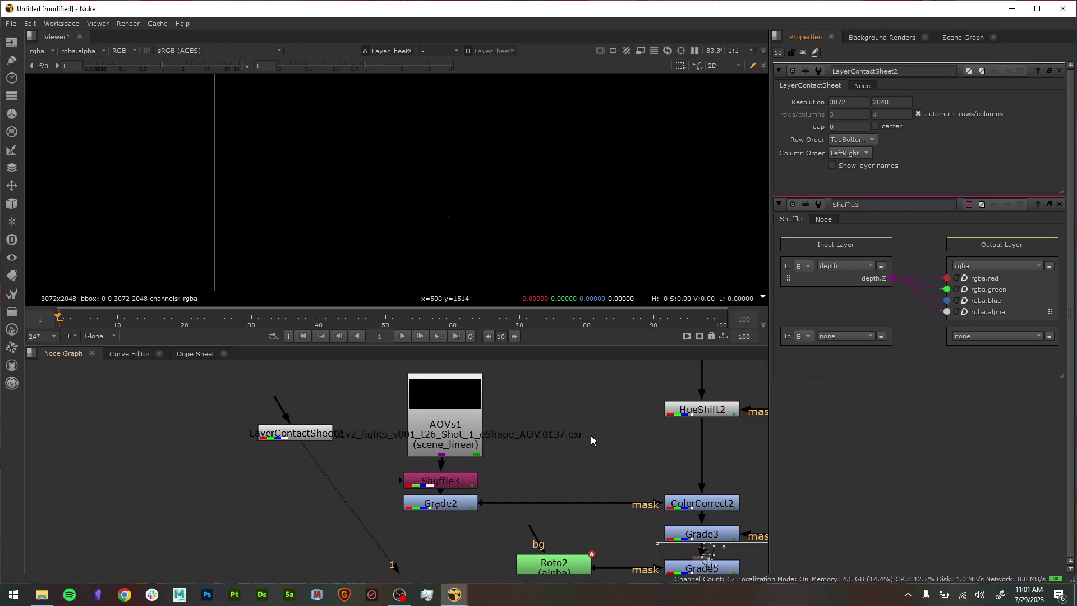
- Reconnect the LayerContactSheet node's input to AOVs1
left_click(305, 432)
left_click(355, 445)
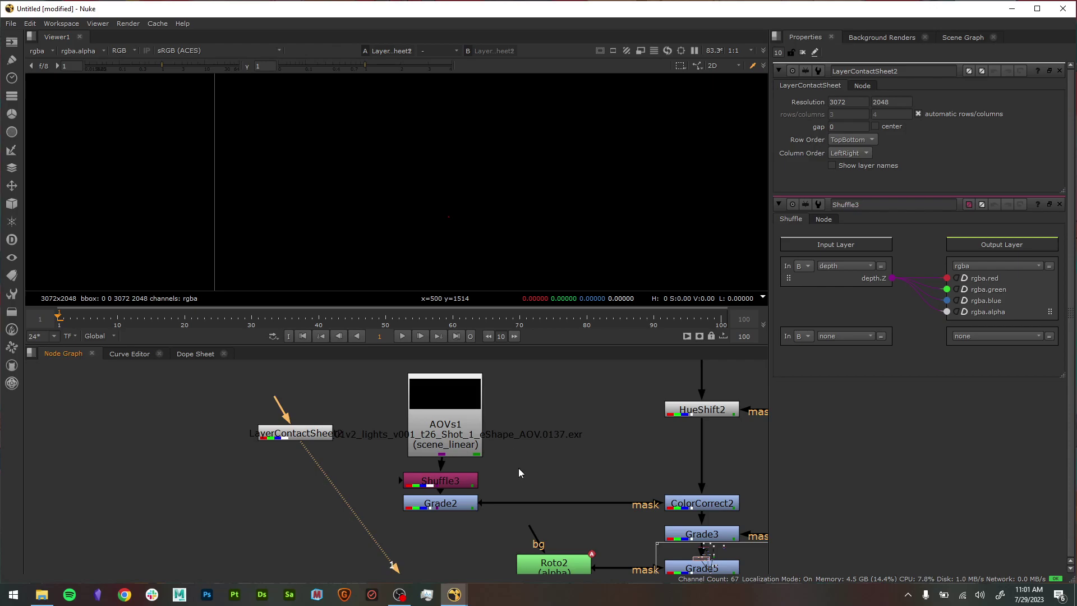
left_click_drag(281, 407, 443, 418)
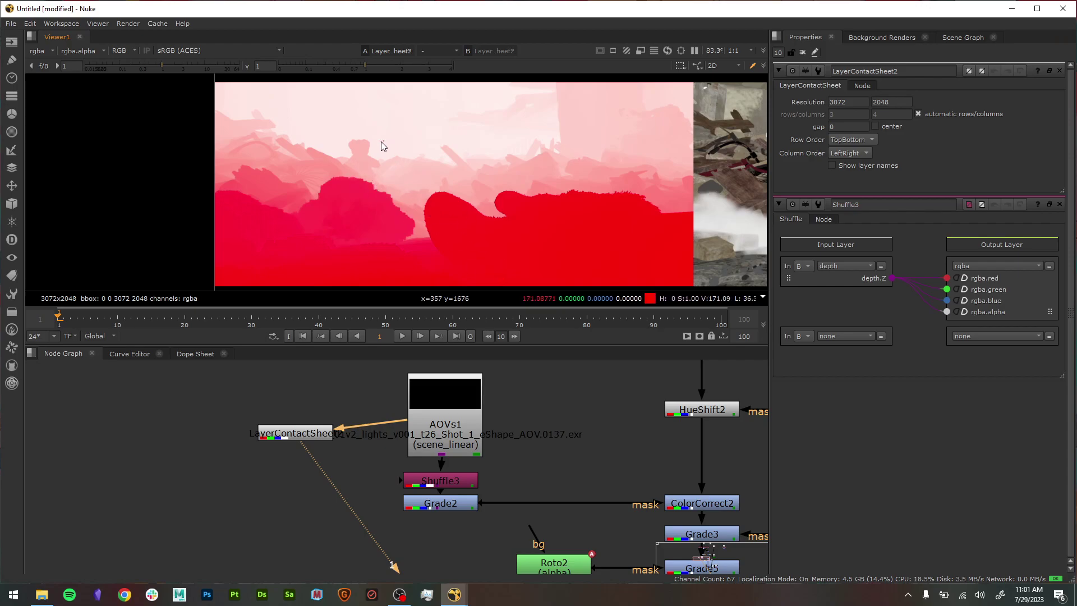
- View Grade2's output and compare it with the ungraded depth output of Shuffle3
scroll(586, 435, "down", 2)
middle_click_drag(585, 436, 409, 446)
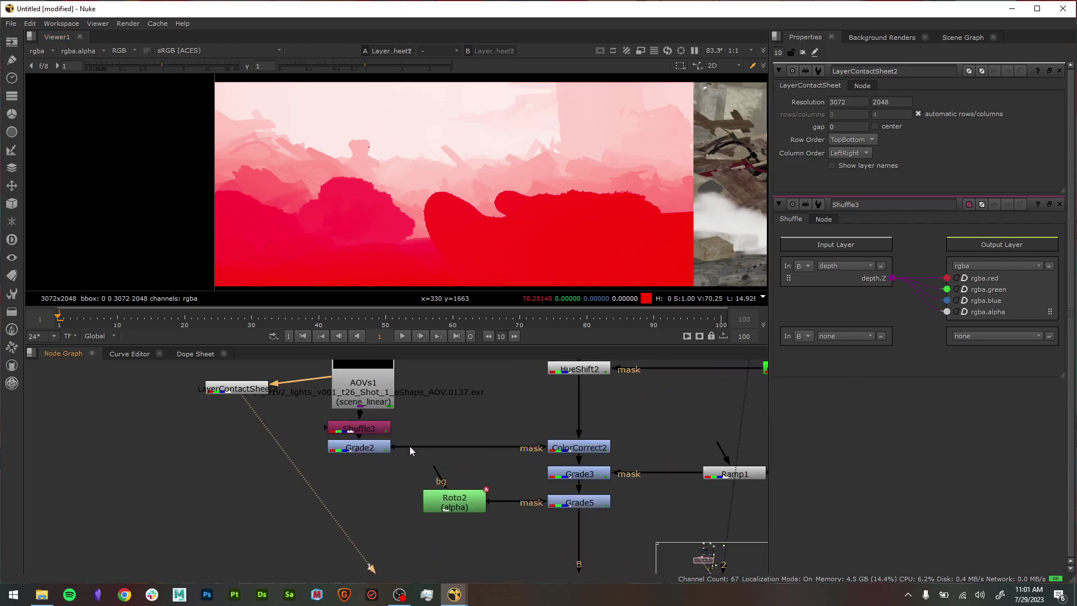
left_click(386, 456)
left_click(379, 444)
key("1")
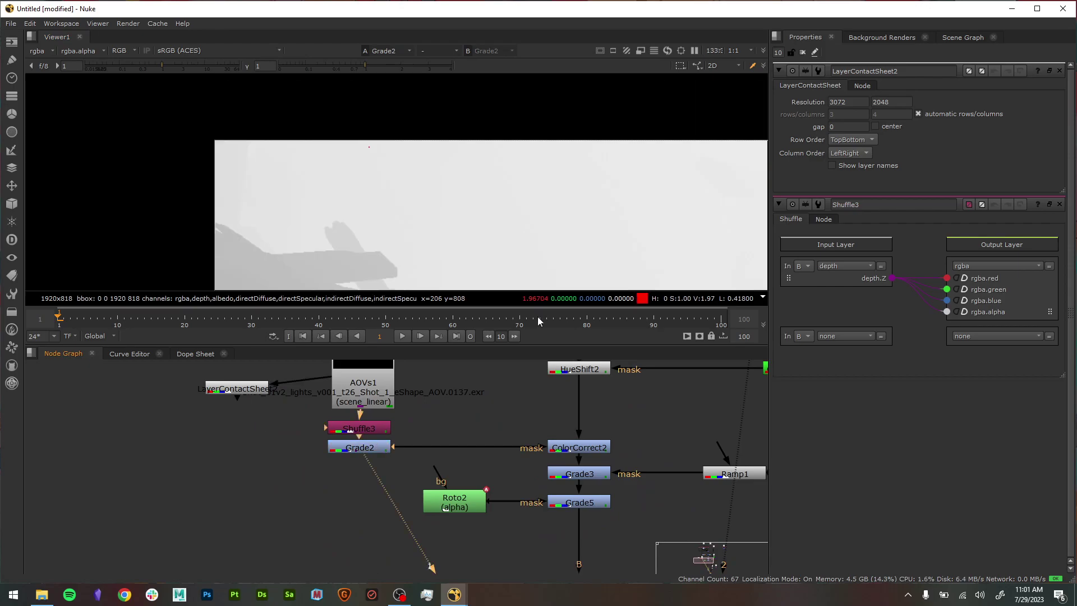
left_click(386, 429)
key("1")
scroll(519, 159, "down", 3)
scroll(548, 180, "up", 2)
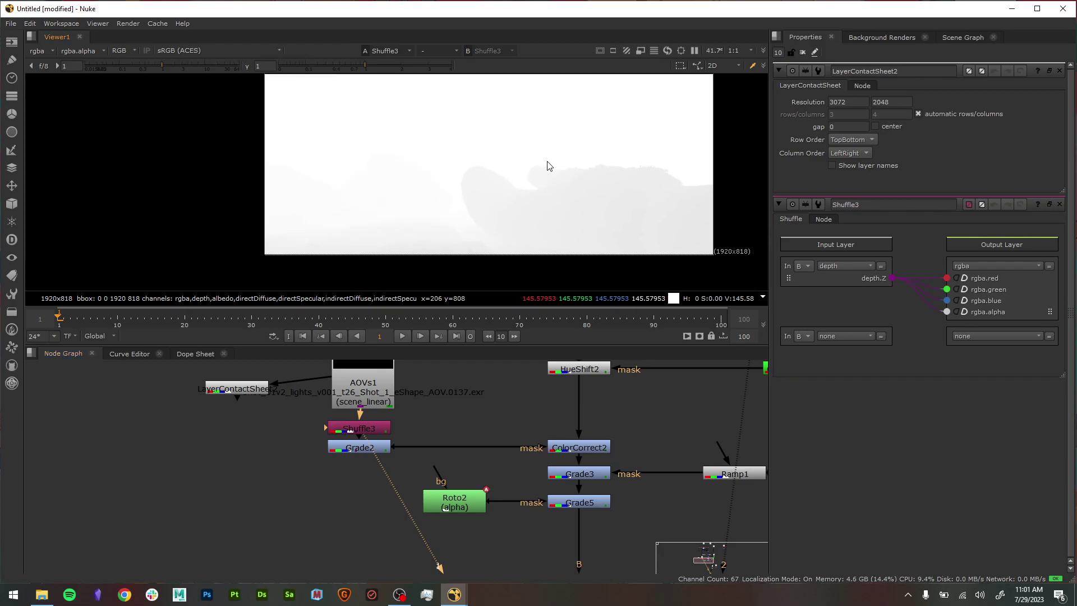
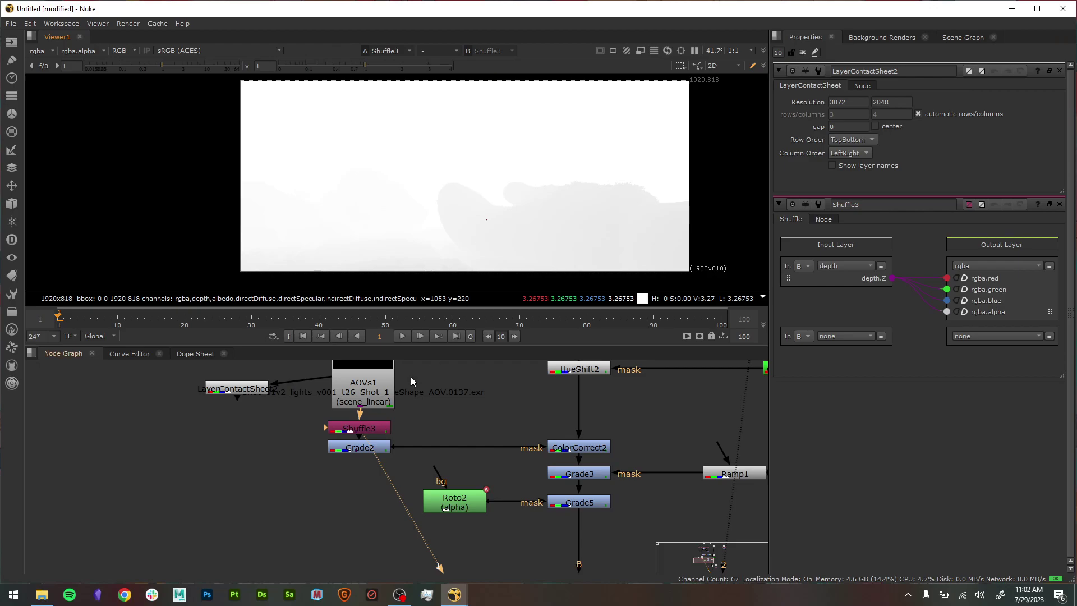
- Trace the AOVs1 branch to ColorCorrect2's mask input and view Grade2's output with its properties open
scroll(415, 393, "up", 3)
left_click(454, 412)
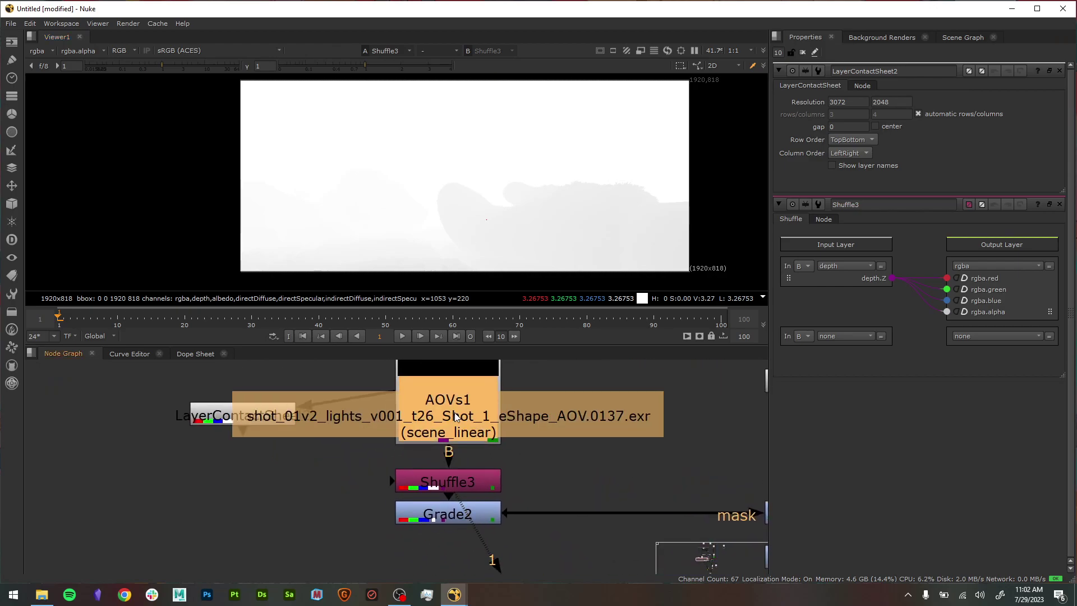
left_click(487, 517)
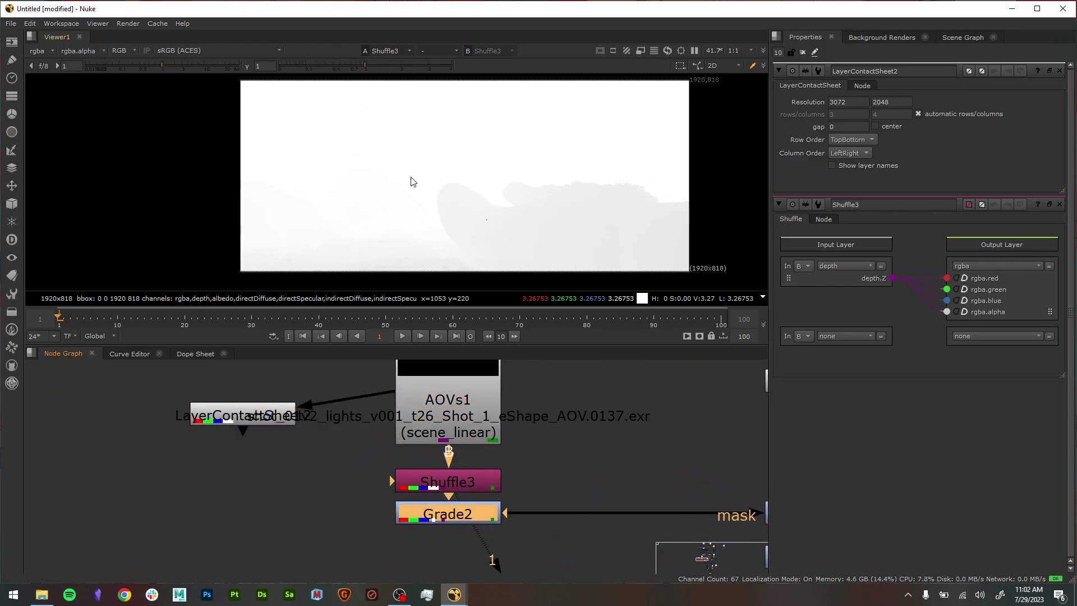
middle_click_drag(637, 436, 342, 436)
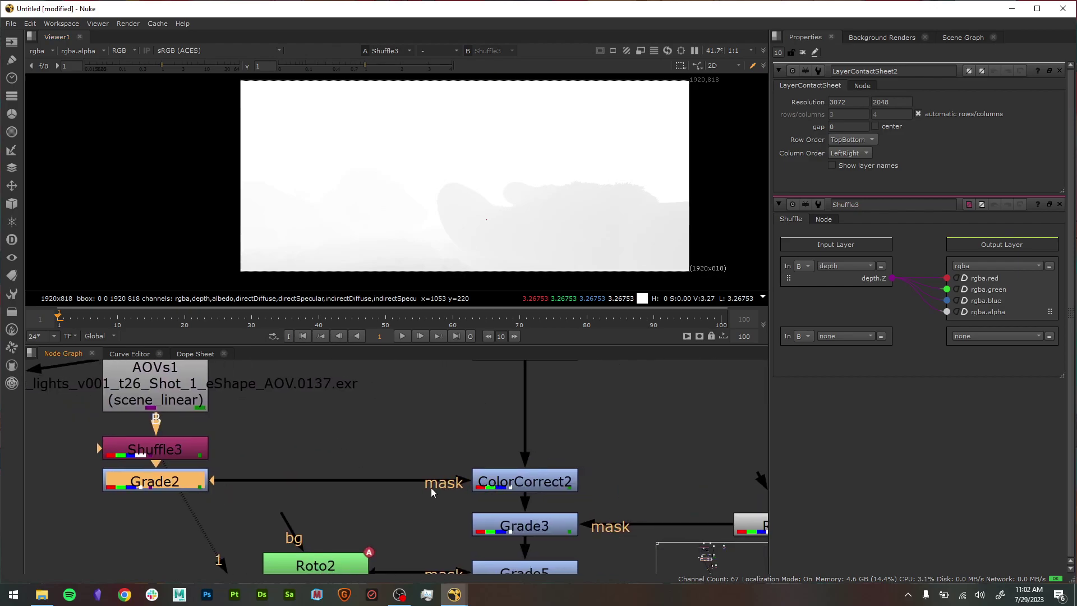
middle_click_drag(392, 412, 554, 425)
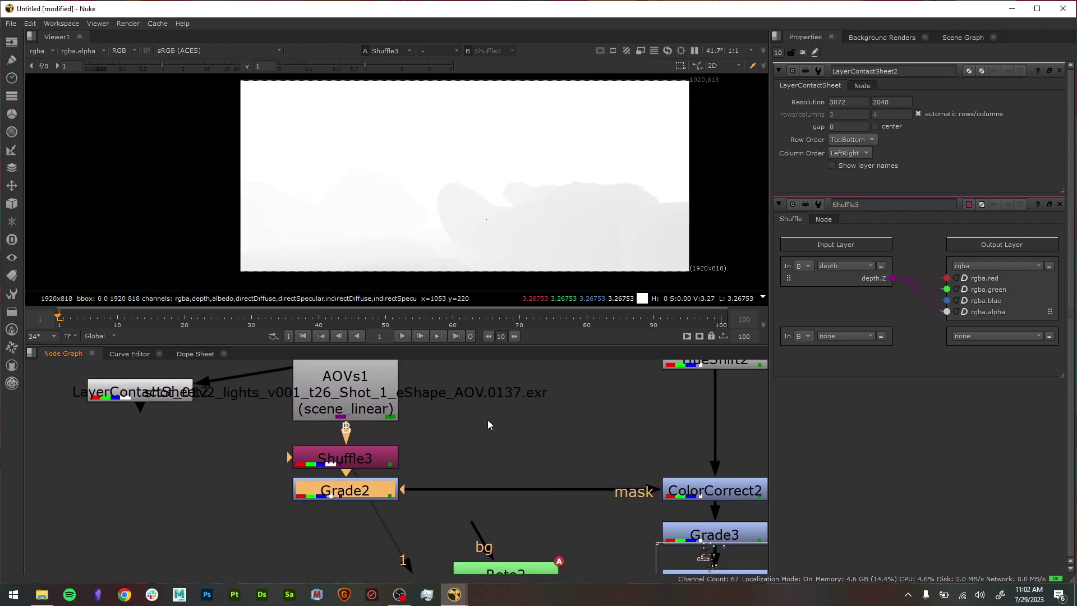
middle_click_drag(234, 443, 276, 467)
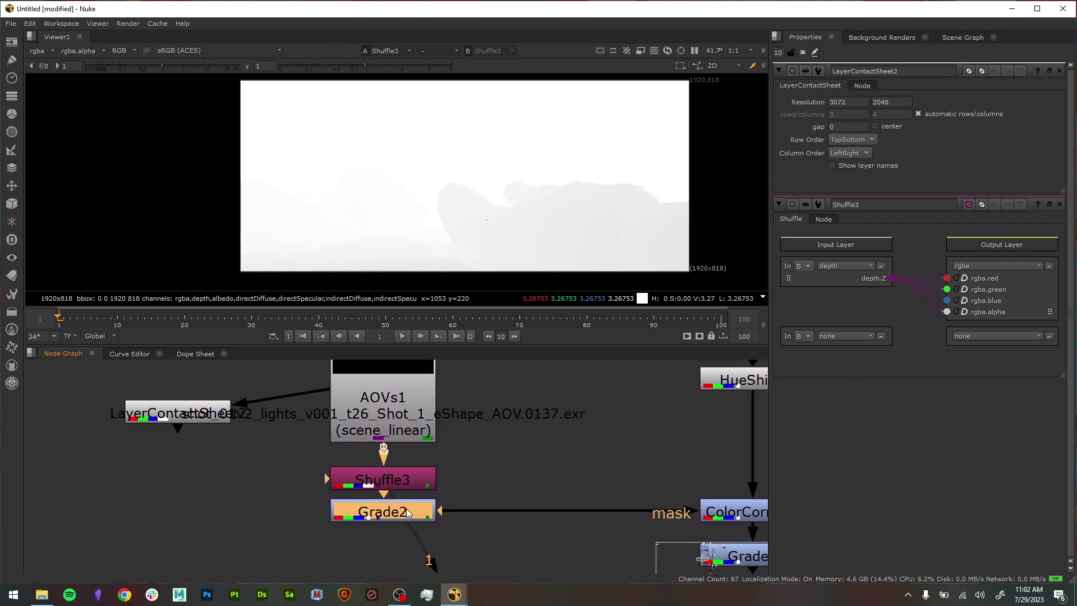
double_click(408, 512)
key("1")
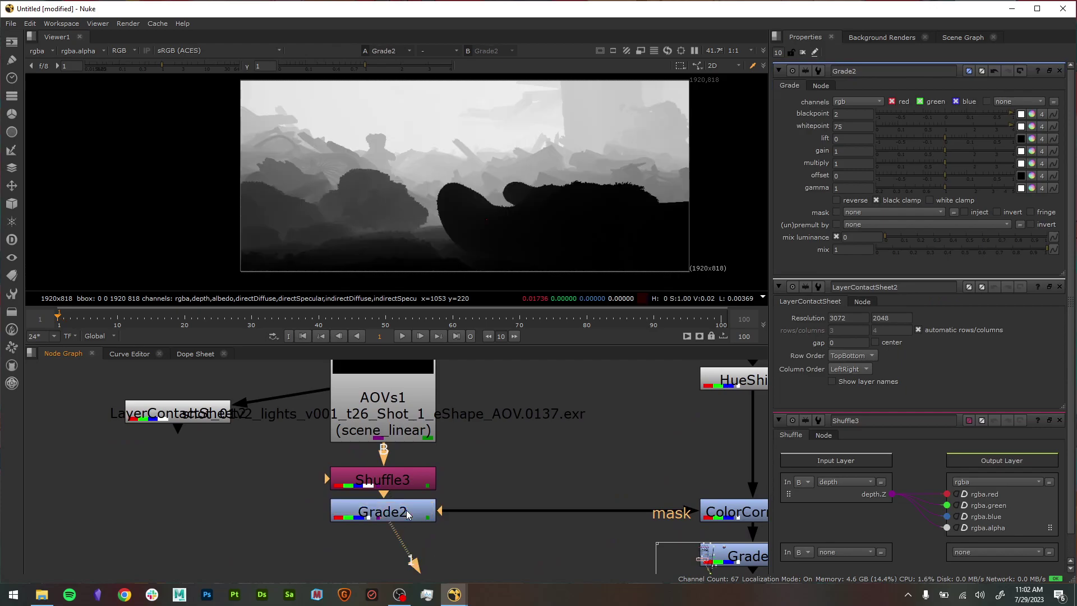
- Examine Grade2's blackpoint and whitepoint settings against the graded depth matte
left_click(842, 114)
left_click(856, 127)
left_click(847, 113)
left_click(855, 127)
key("shift+Tab")
left_click(418, 510)
left_click(493, 465)
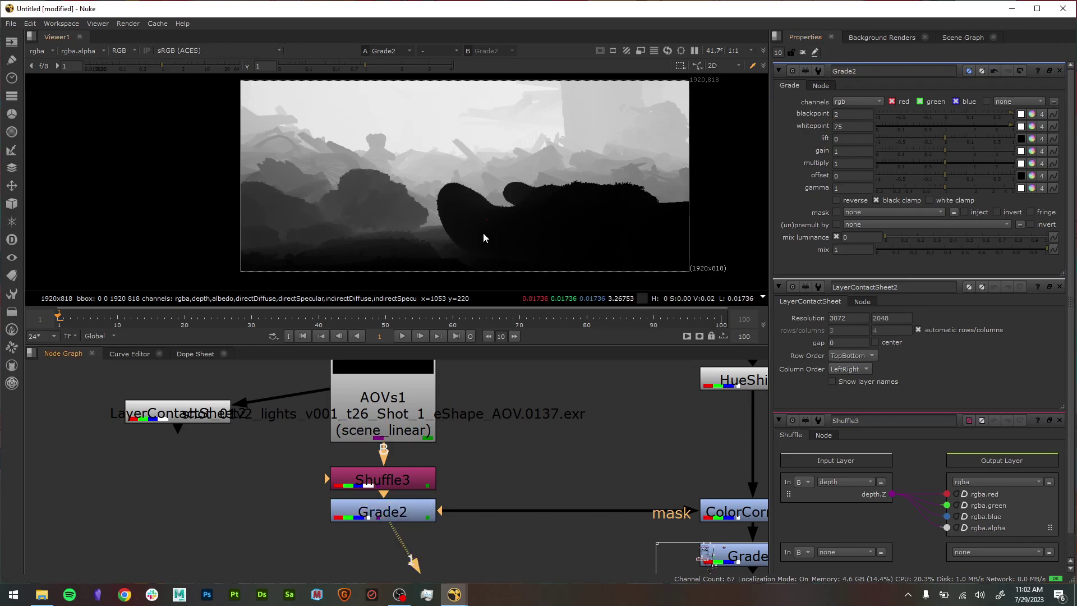
- Set Grade2's whitepoint to 120
left_click(860, 116)
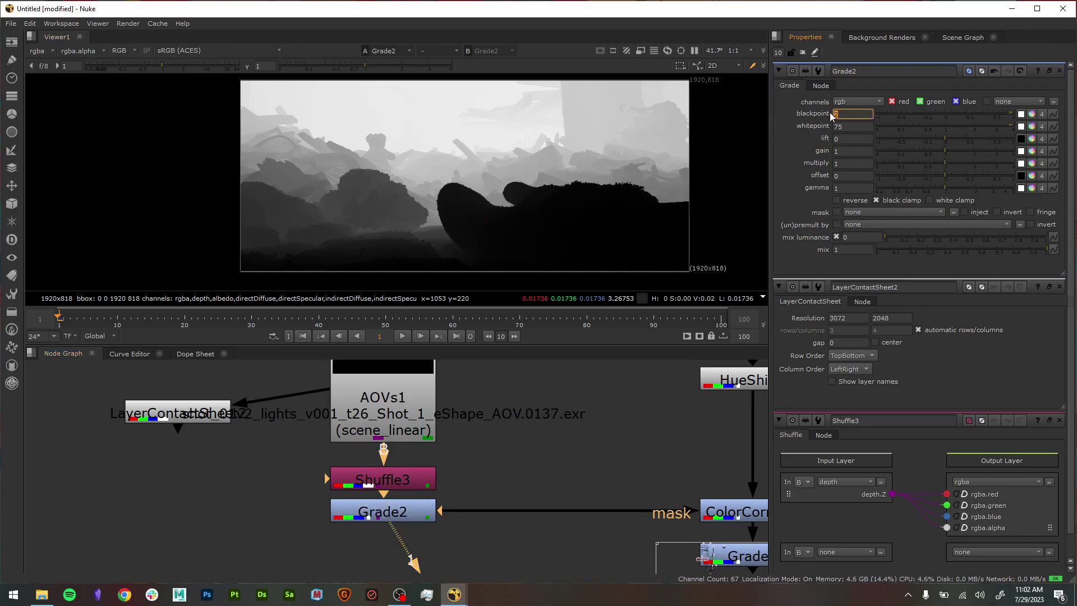
left_click(862, 127)
type("120")
key("Return")
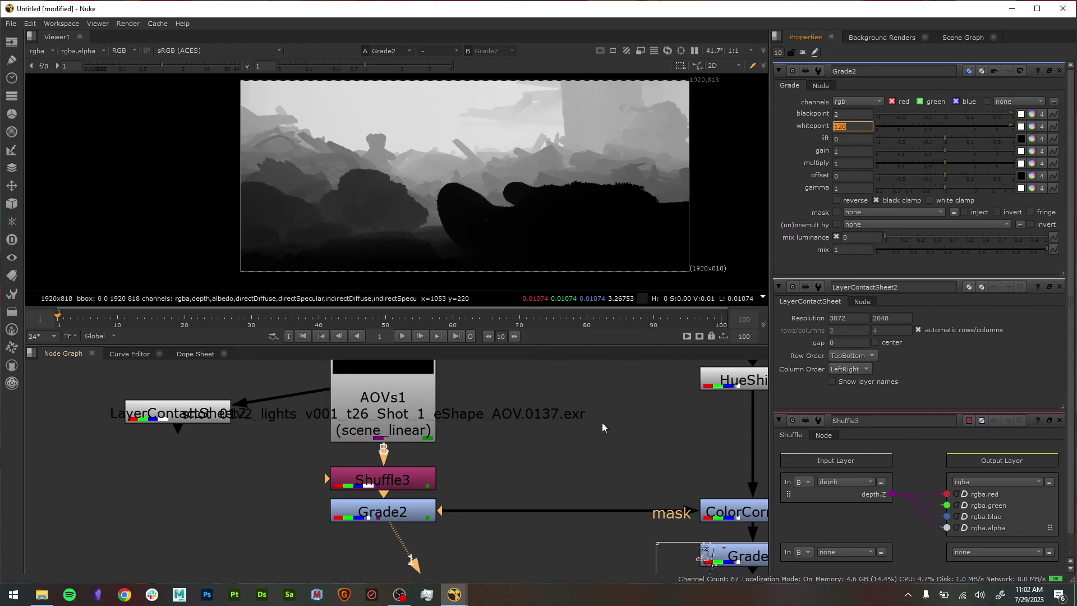
middle_click_drag(617, 417, 557, 424)
left_click(844, 139)
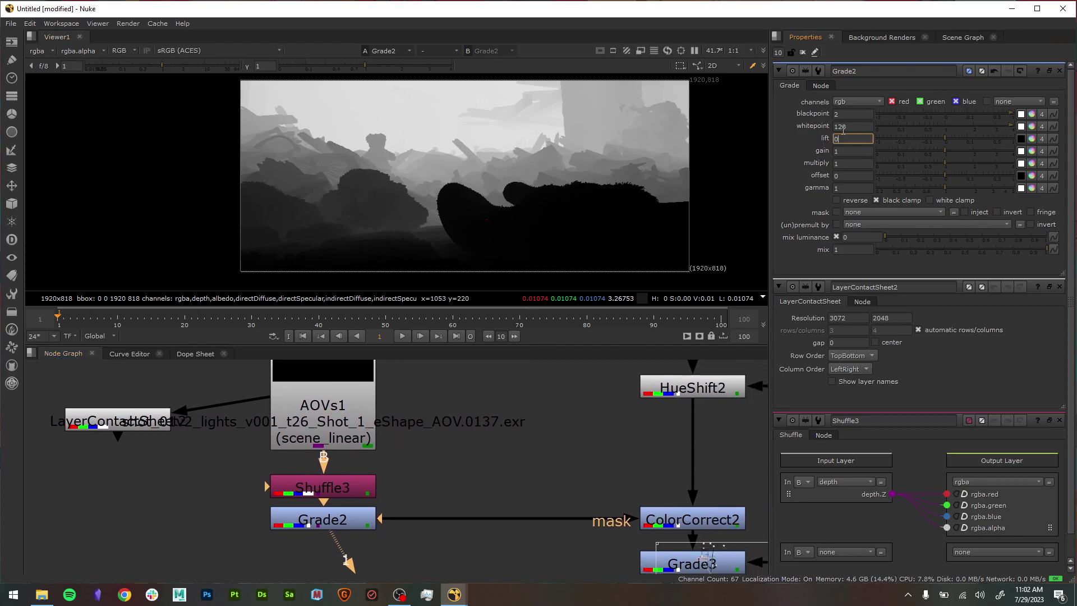
- Set Grade2's whitepoint to 168
double_click(844, 126)
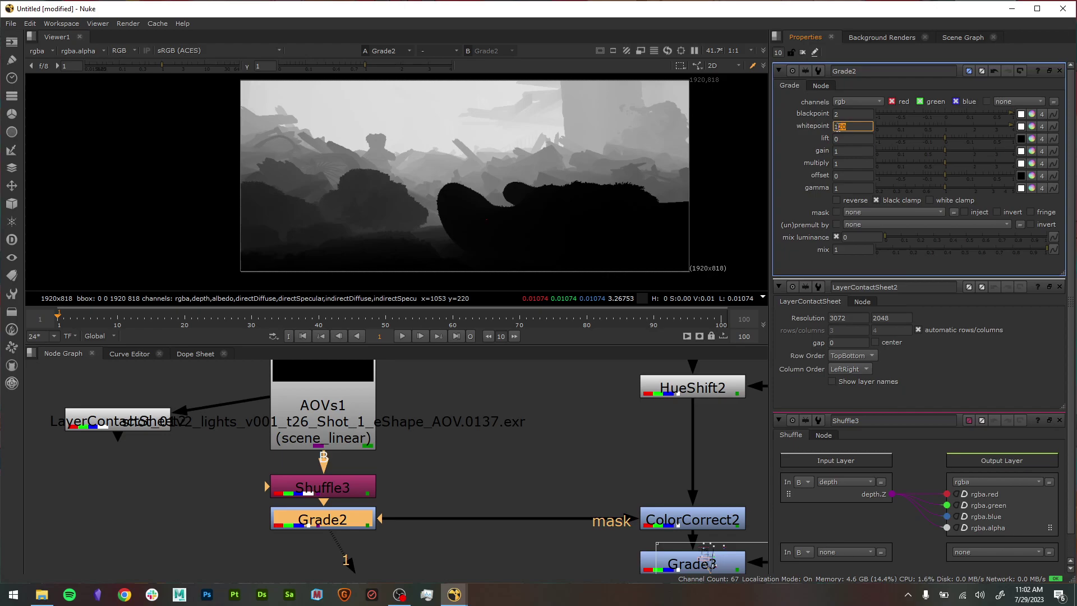
type("168")
key("Return")
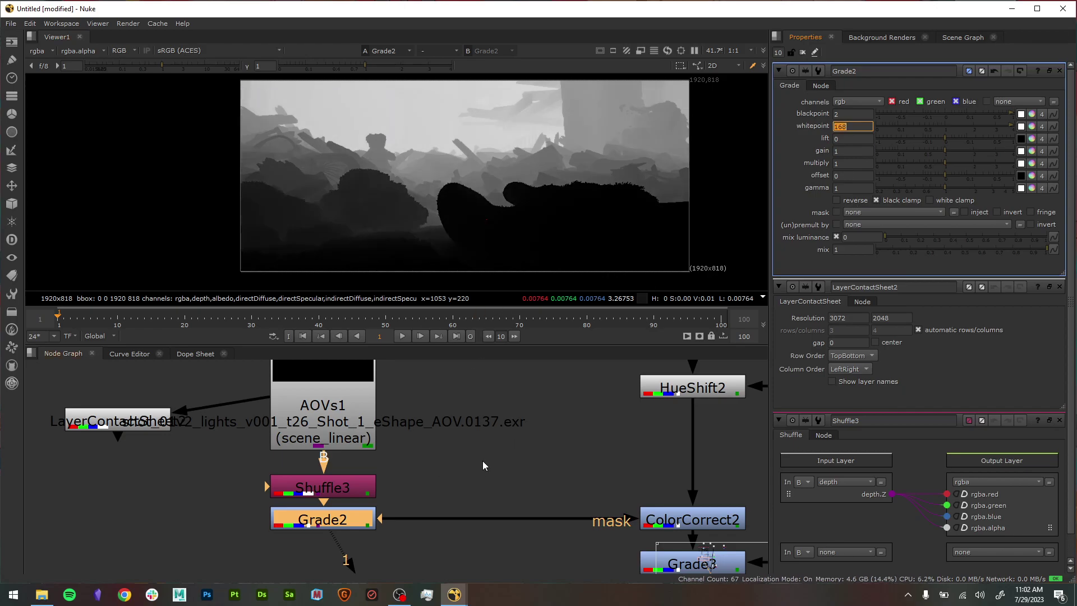
- Set Grade2's whitepoint to 190
middle_click_drag(481, 463, 438, 478)
double_click(843, 127)
type("190")
key("Return")
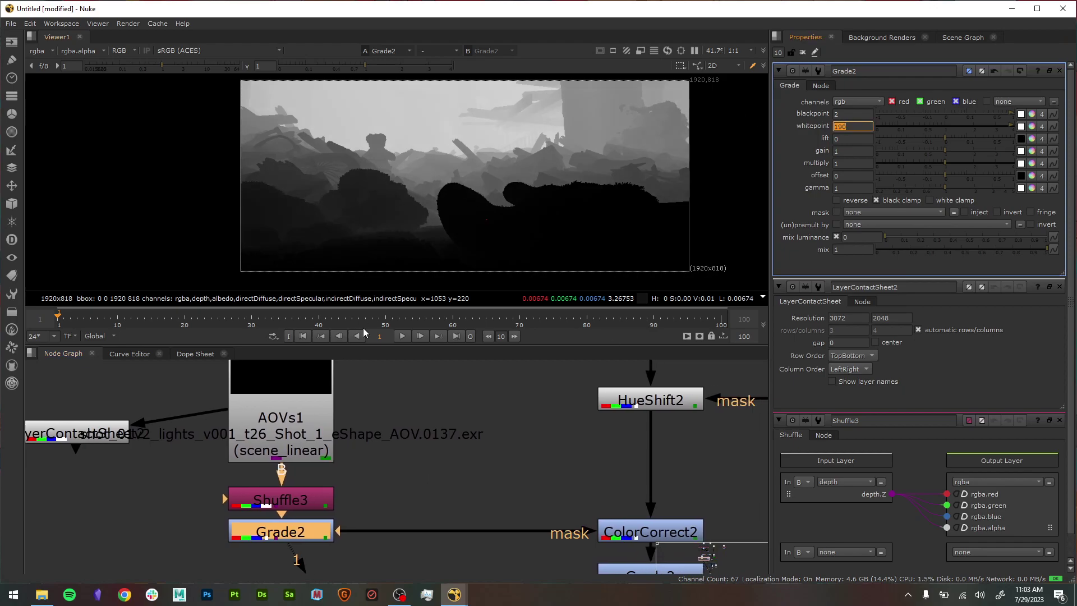
- Compare Shuffle3's ungraded depth output with Grade2's graded matte in the viewer
middle_click_drag(537, 467, 525, 434)
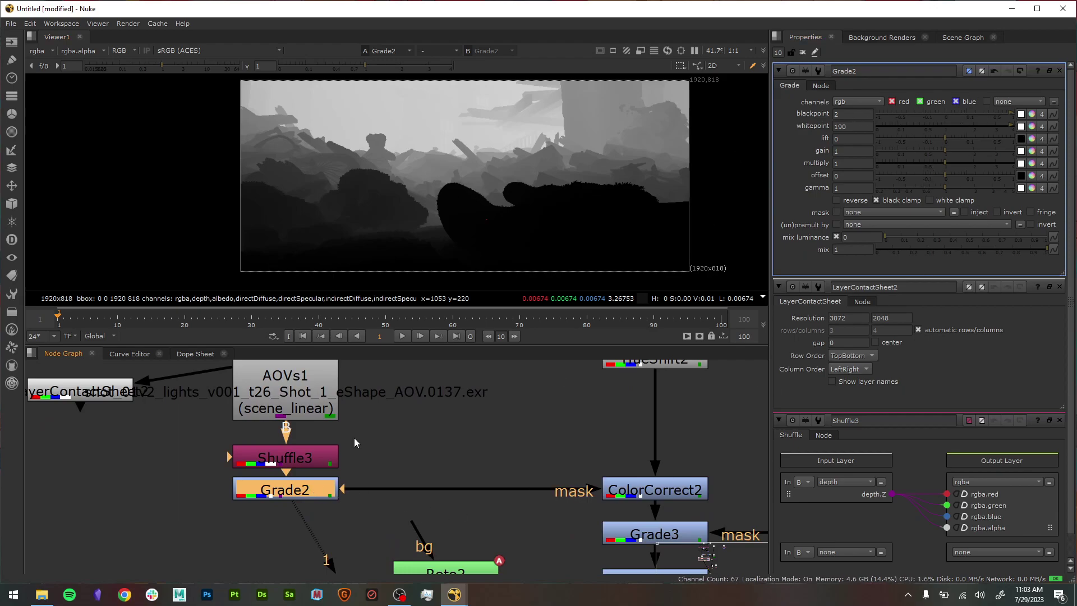
left_click(314, 462)
key("d")
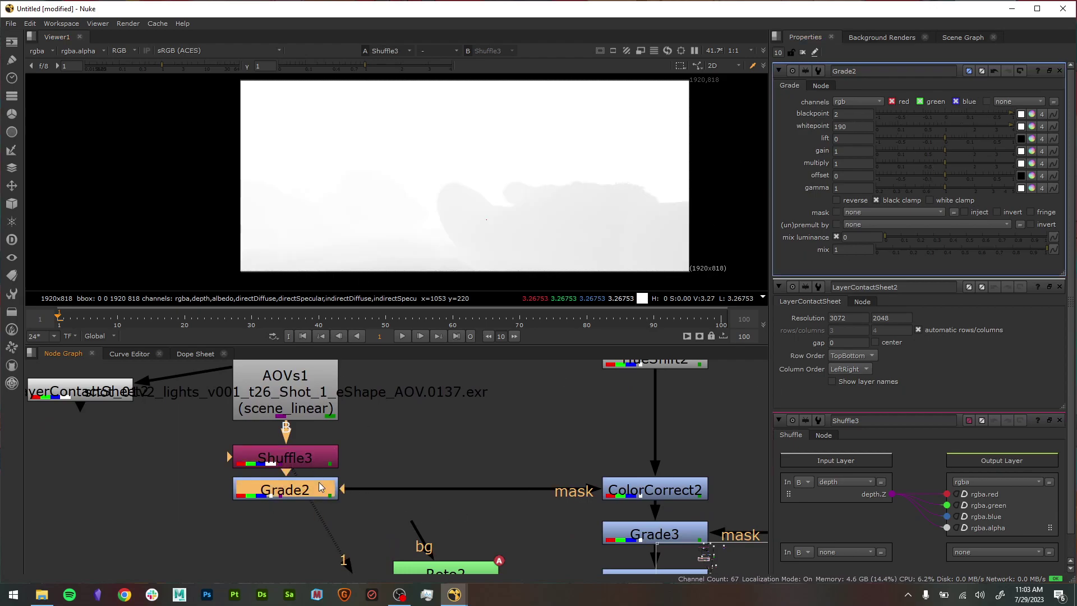
key("d")
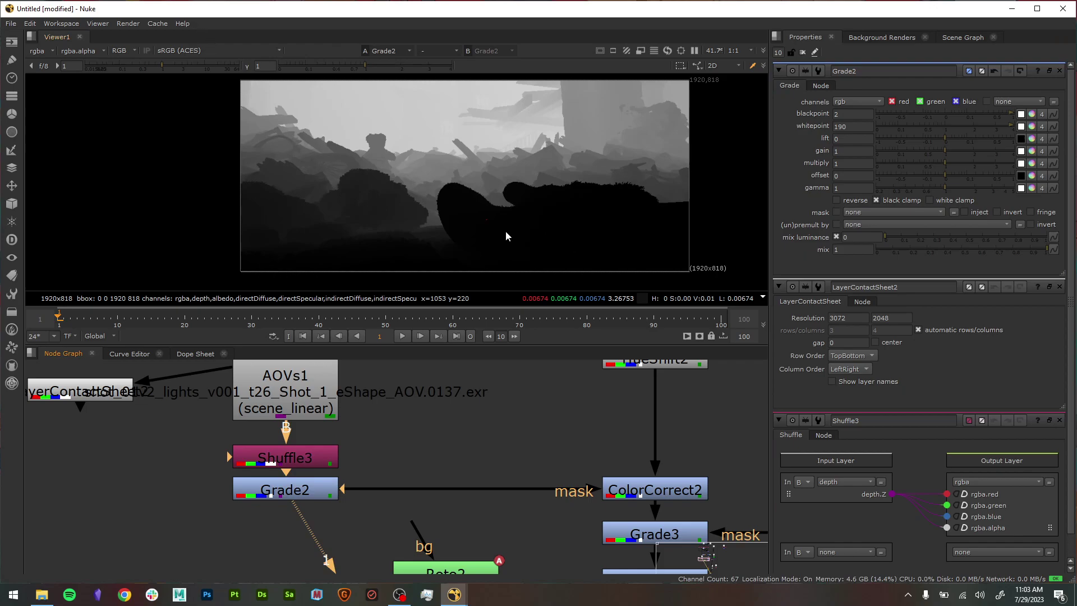
- View HueShift2's output and compare it with ColorCorrect2's output, with ColorCorrect2's properties open
middle_click_drag(483, 475, 369, 463)
left_click(566, 479)
middle_click_drag(567, 479, 553, 412)
key("1")
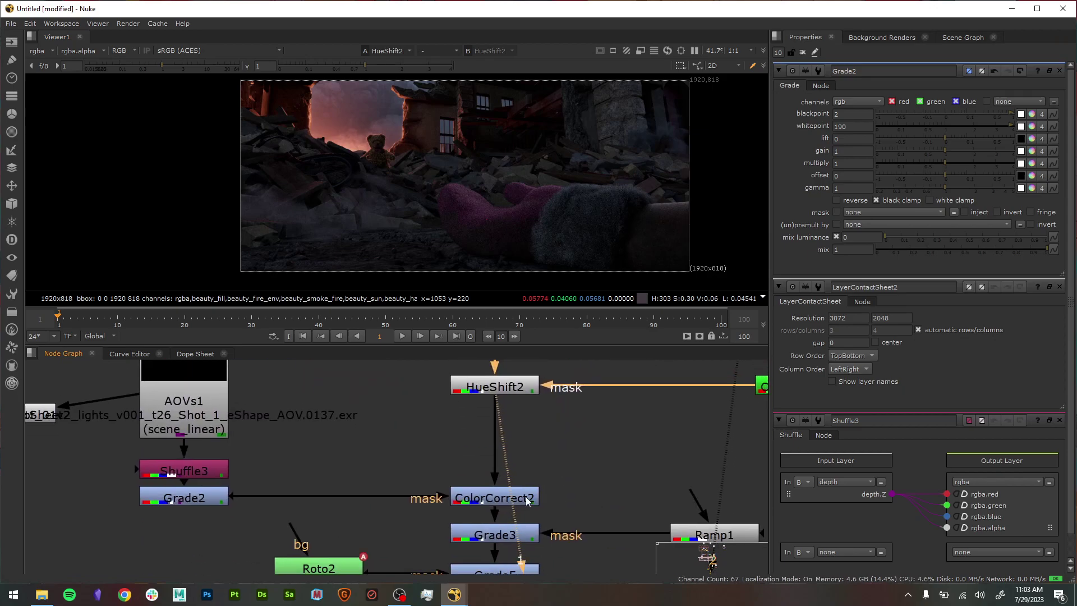
double_click(524, 499)
key("1")
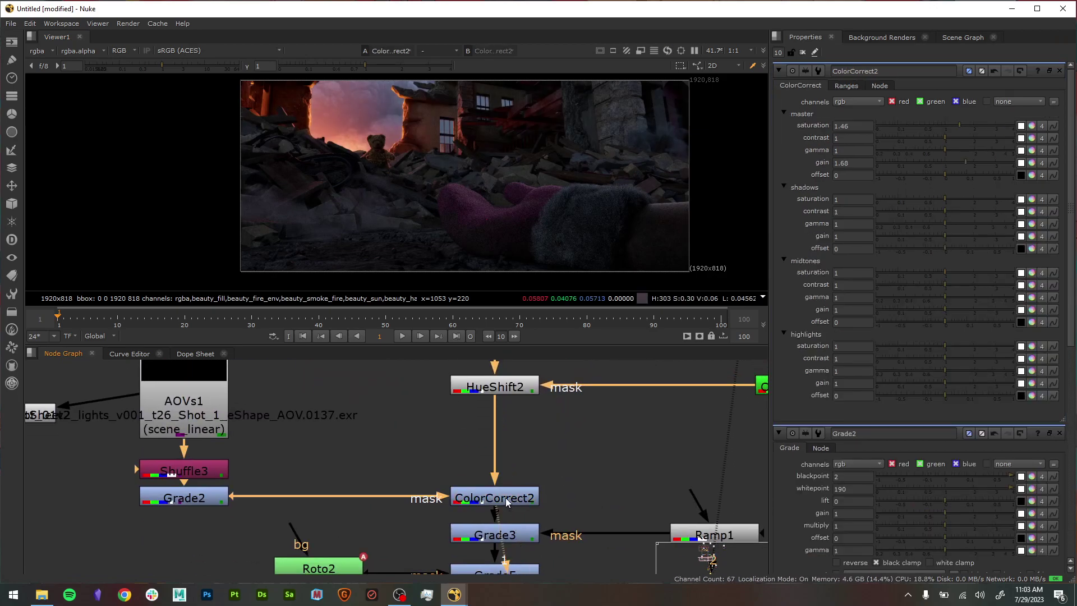
left_click(508, 500)
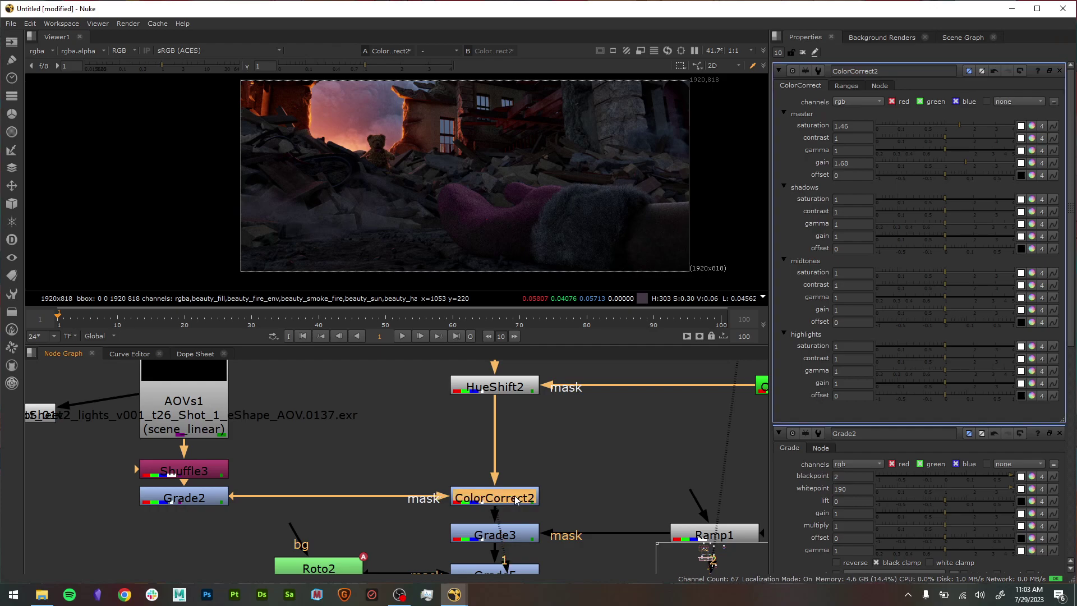
- Reduce ColorCorrect2's master gain to 1.52 and its master saturation to 1.2
scroll(559, 479, "up", 3)
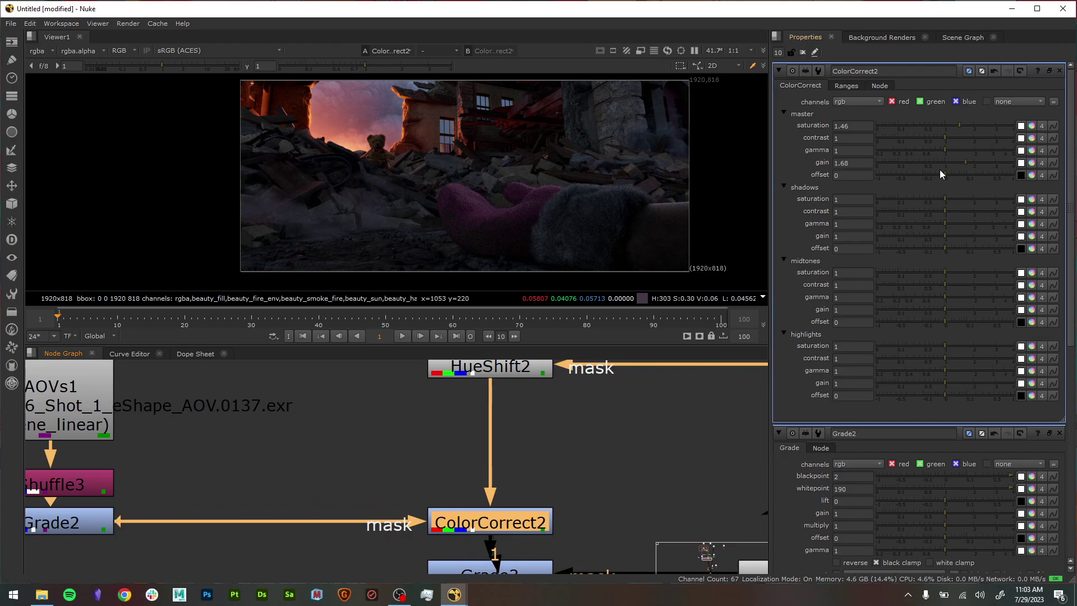
scroll(327, 152, "up", 2)
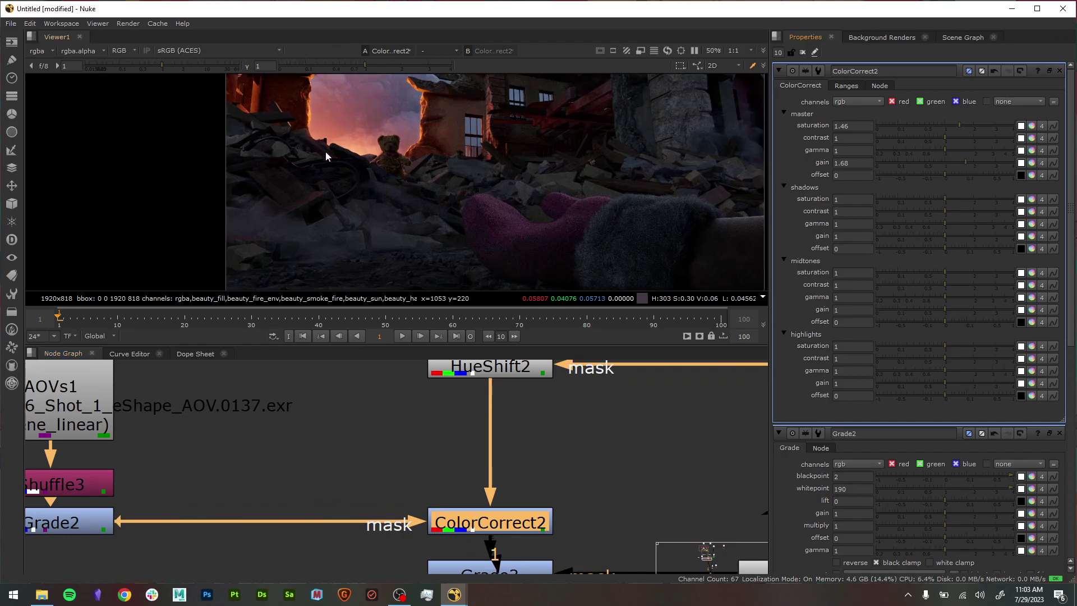
left_click(964, 162)
mouse_move(963, 163)
left_mouse_down()
mouse_move(940, 159)
mouse_move(961, 162)
left_mouse_up()
mouse_move(950, 123)
left_mouse_down()
mouse_move(941, 123)
mouse_move(951, 123)
left_mouse_up()
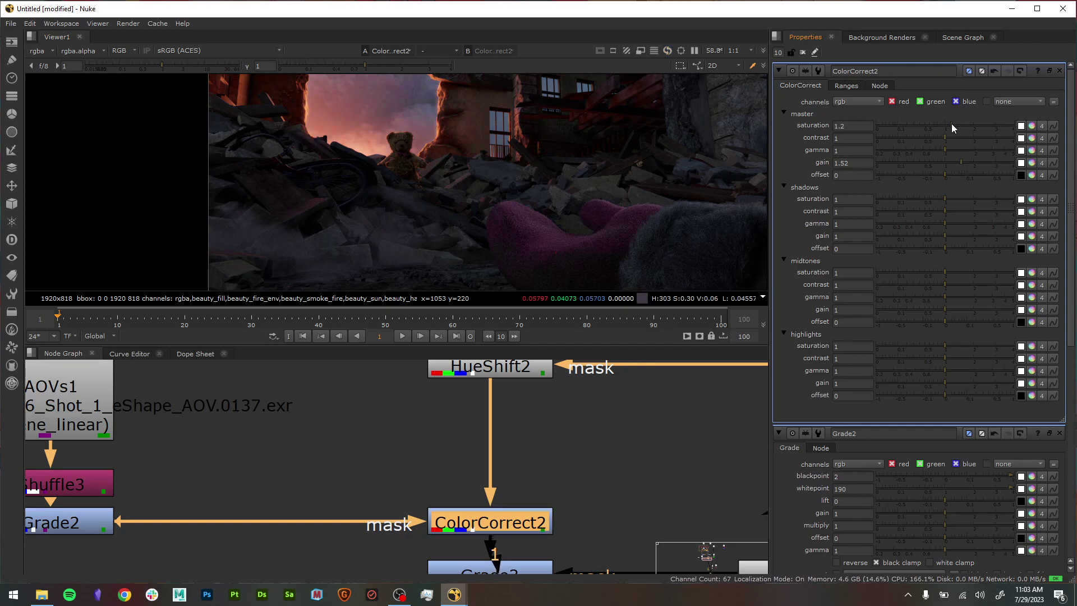
- View Grade2's depth matte and compare it with the color-corrected output of ColorCorrect2
scroll(606, 486, "down", 2)
middle_click_drag(581, 485, 536, 472)
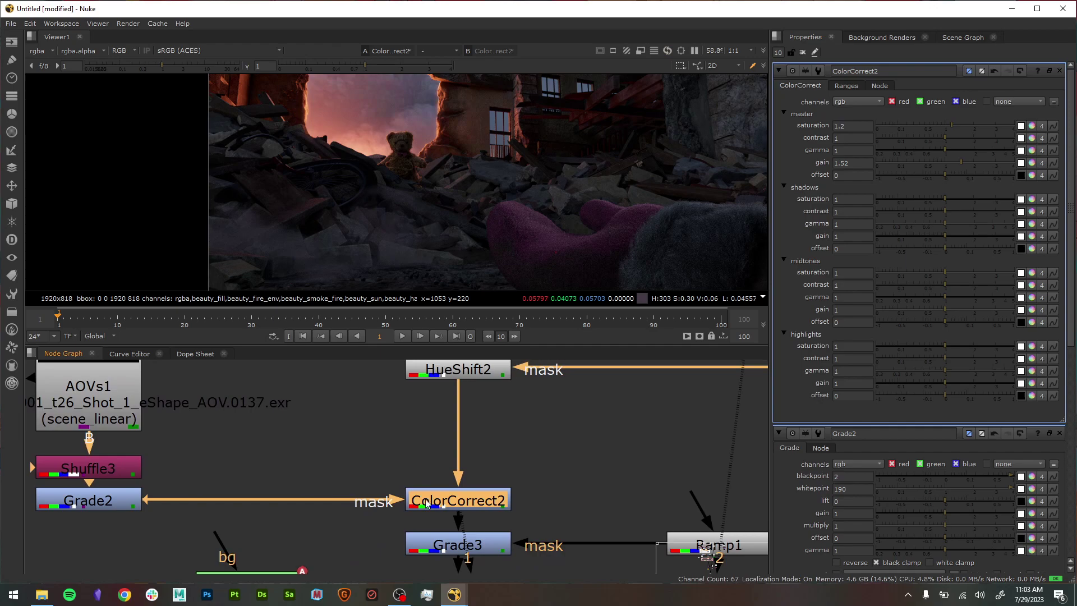
scroll(603, 194, "down", 2)
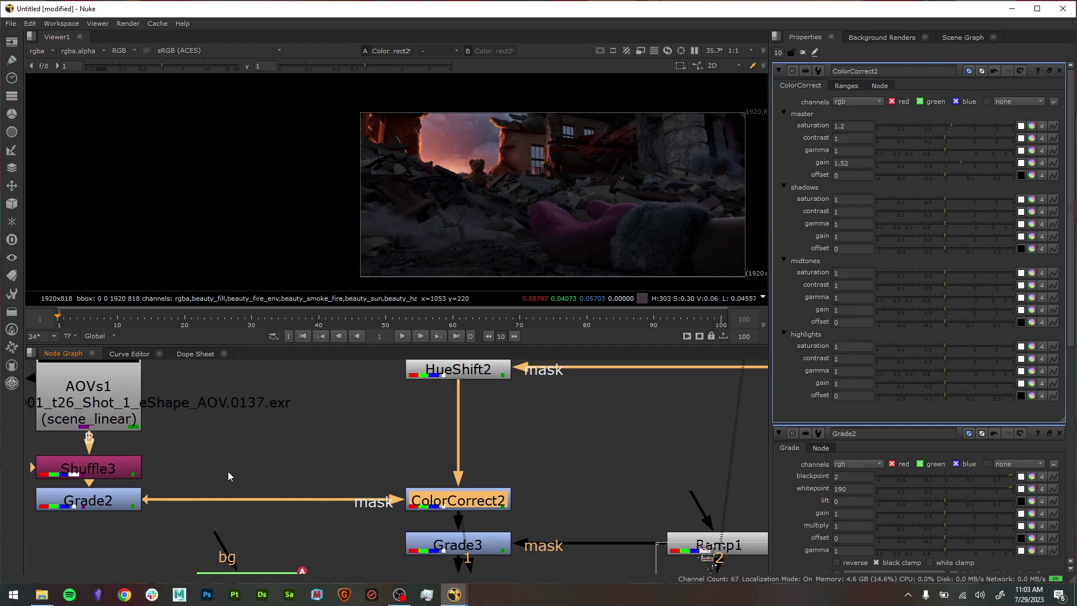
left_click(130, 502)
key("1")
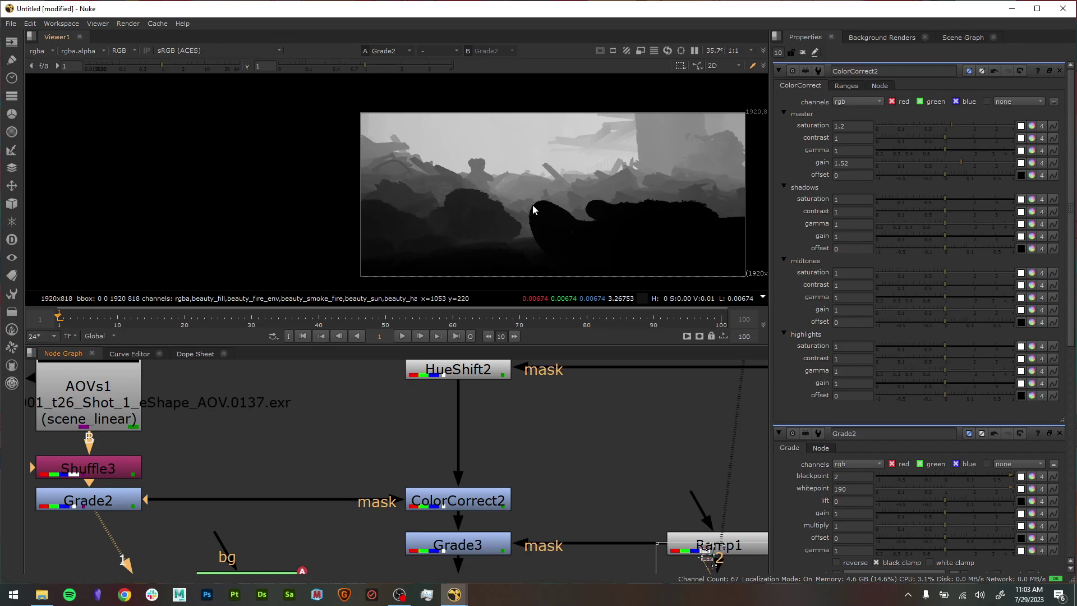
left_click(485, 496)
key("1")
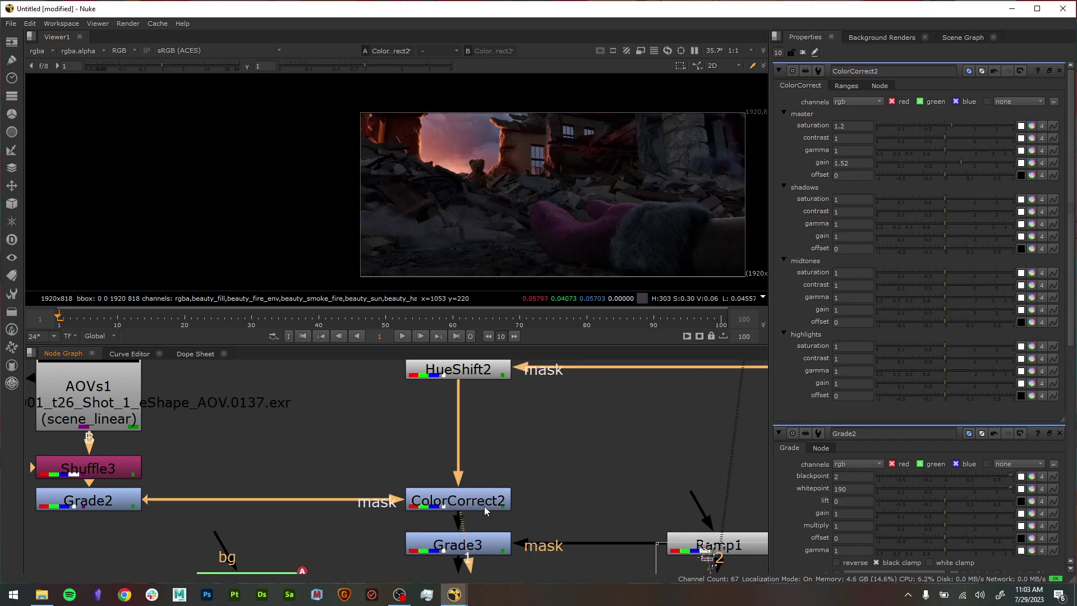
- Toggle ColorCorrect2 off and on repeatedly to compare its effect on the distant teddy bear and the foreground hand
scroll(523, 204, "up", 4)
key("d")
key("d")
key("d")
key("d")
key("d")
key("d")
key("d")
key("d")
key("d")
key("d")
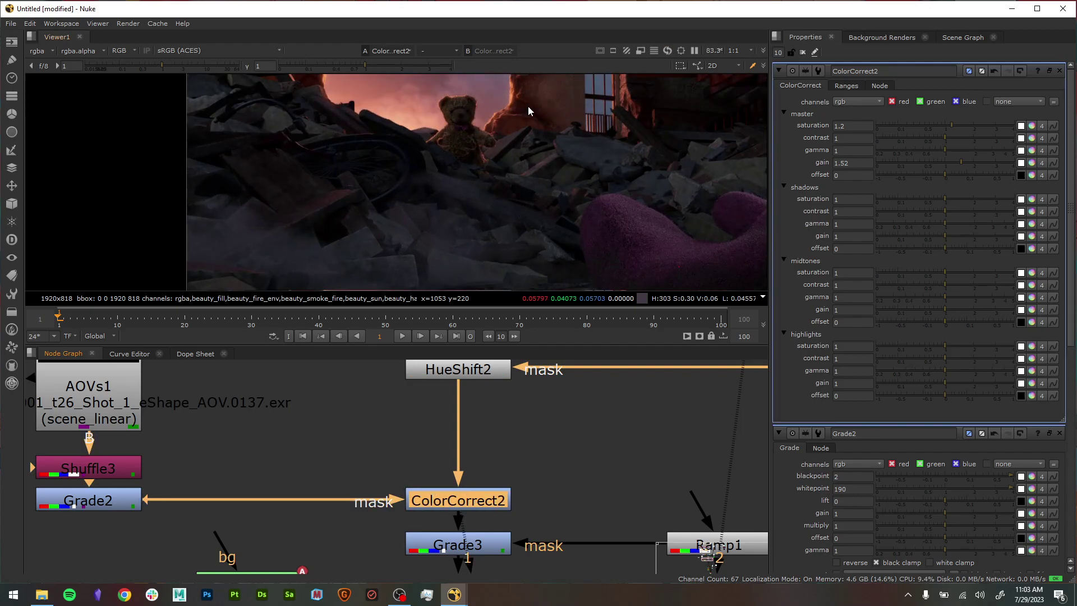
key("d")
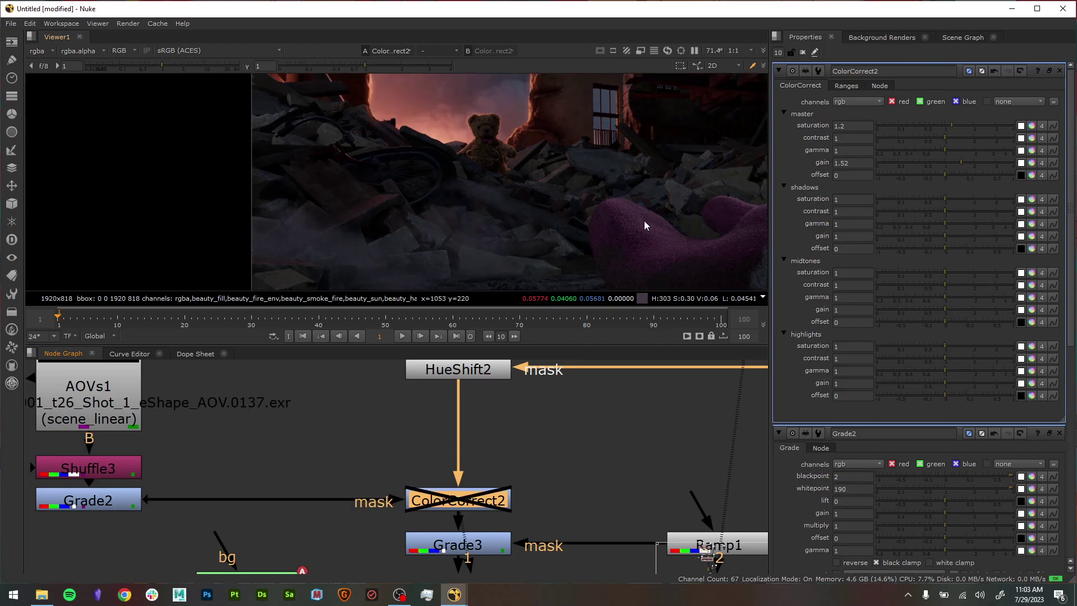
scroll(644, 220, "up", 2)
key("d")
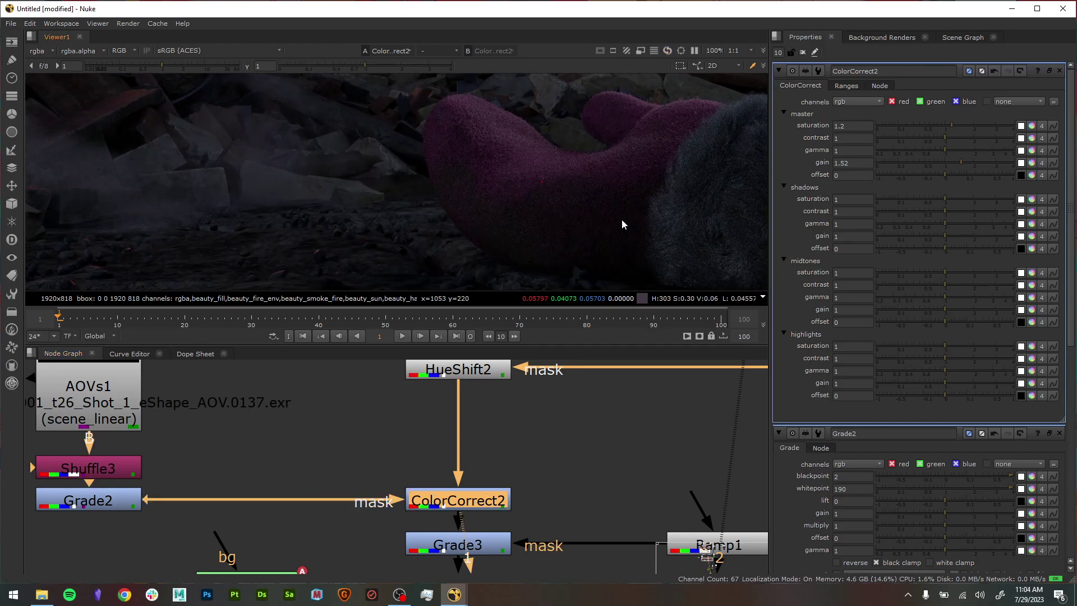
- View Merge2's output up close around the teddy bear and open Merge2's properties
scroll(621, 219, "down", 5)
middle_click_drag(575, 483, 510, 496)
scroll(511, 458, "down", 1)
scroll(511, 458, "down", 3)
middle_click_drag(517, 403, 510, 506)
scroll(473, 486, "up", 3)
left_click(474, 440)
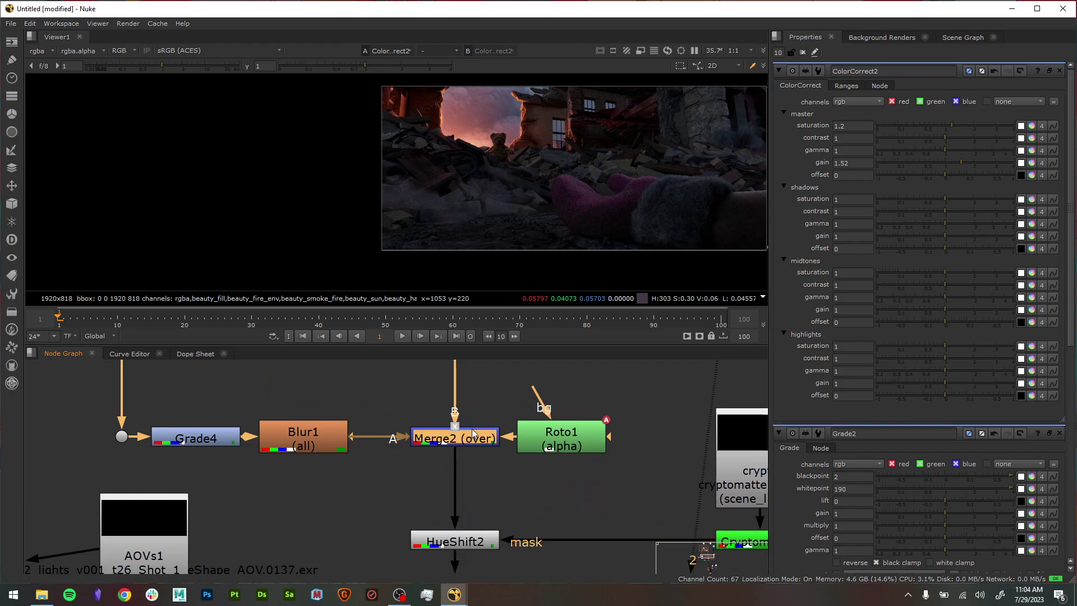
key("1")
middle_click_drag(495, 396, 496, 438)
scroll(513, 183, "up", 3)
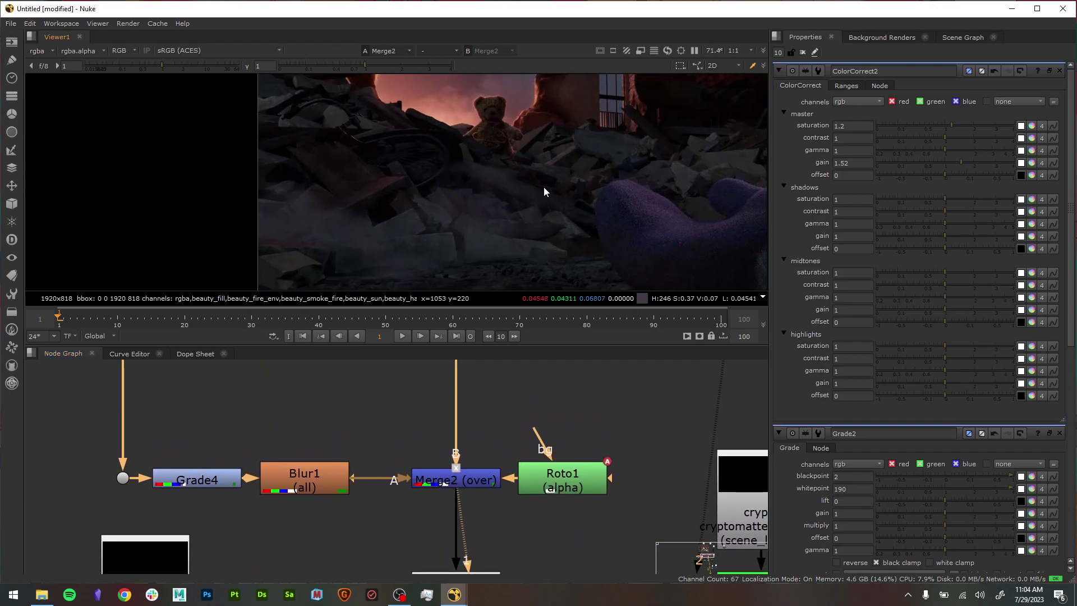
middle_click_drag(548, 168, 541, 248)
scroll(540, 247, "up", 3)
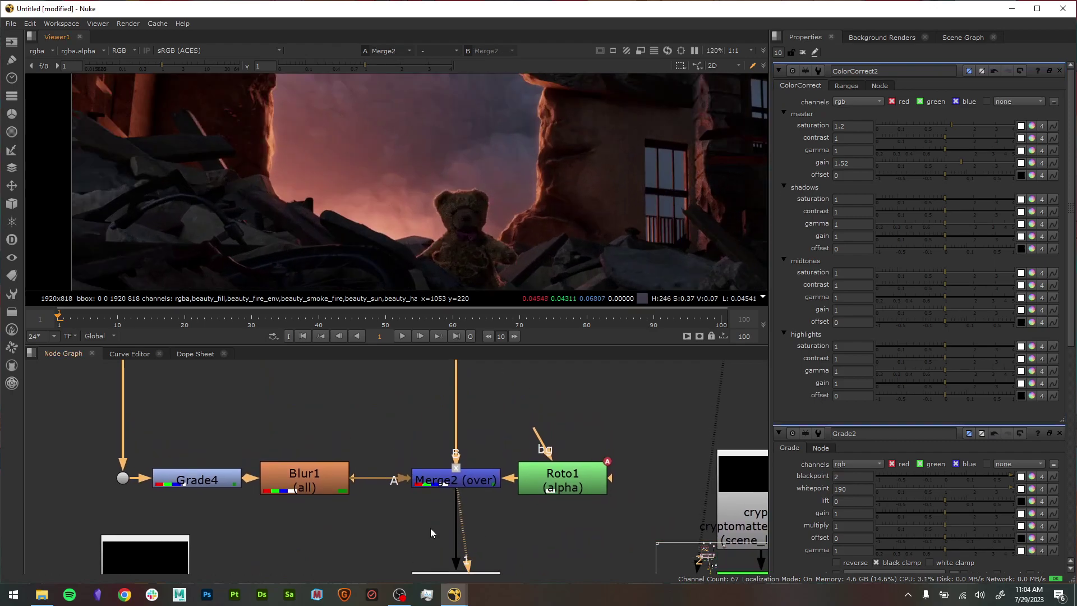
left_click(476, 485)
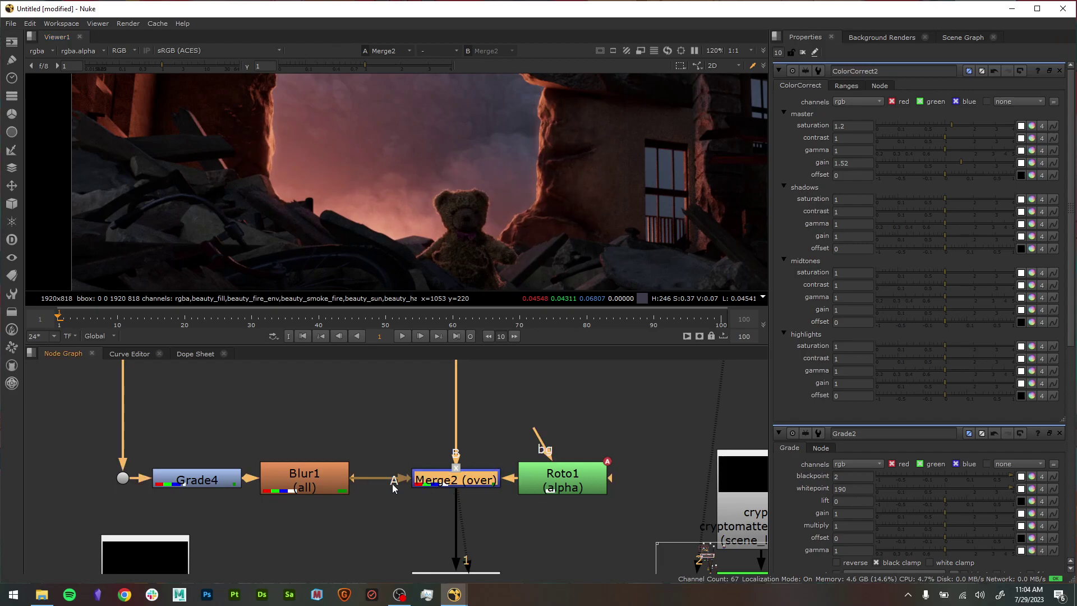
double_click(461, 481)
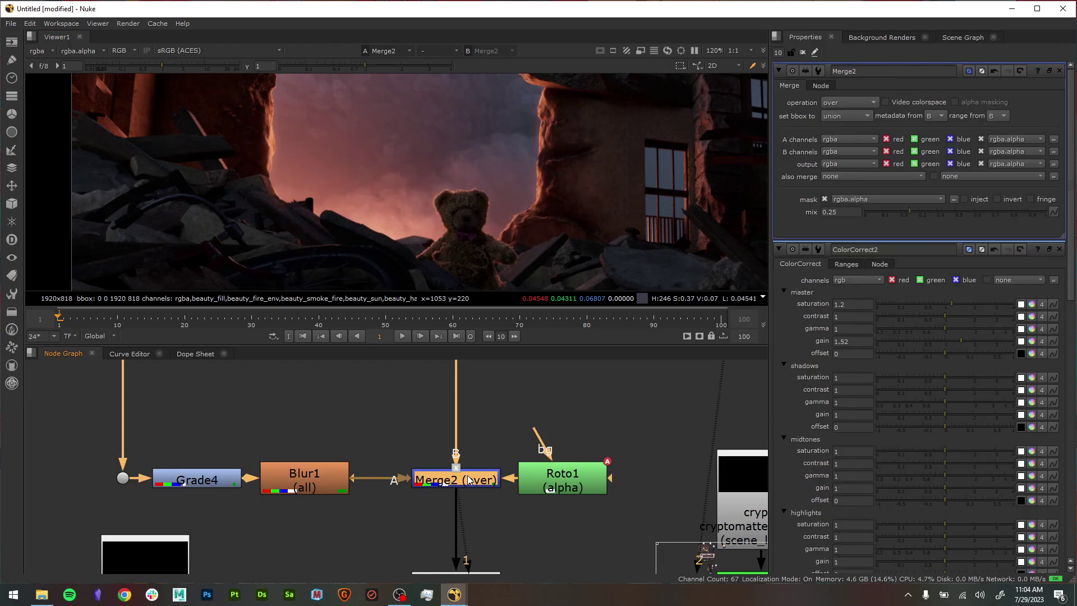
- Set Merge2's mix to 1 and inspect the glow along the ruin edges
left_click(840, 211)
type("1")
key("Return")
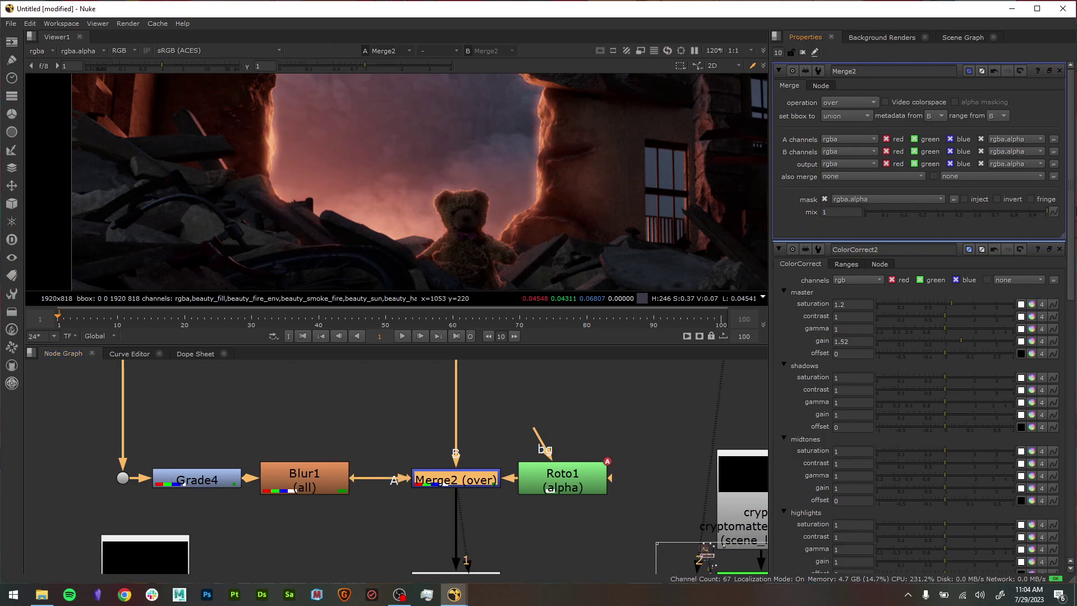
scroll(603, 388, "down", 2)
scroll(582, 181, "down", 3)
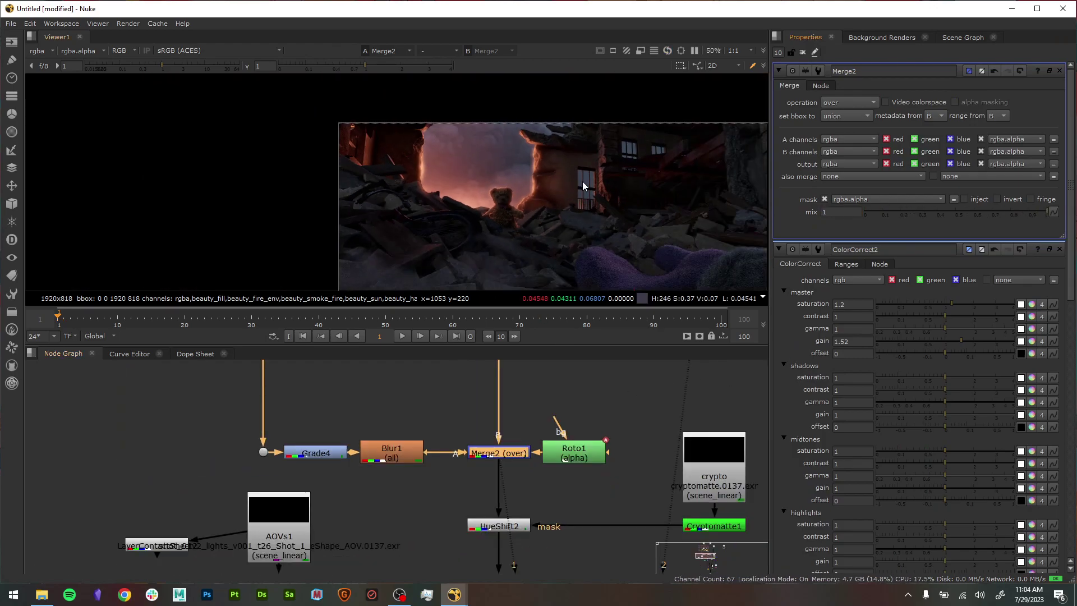
middle_click_drag(579, 459, 498, 453)
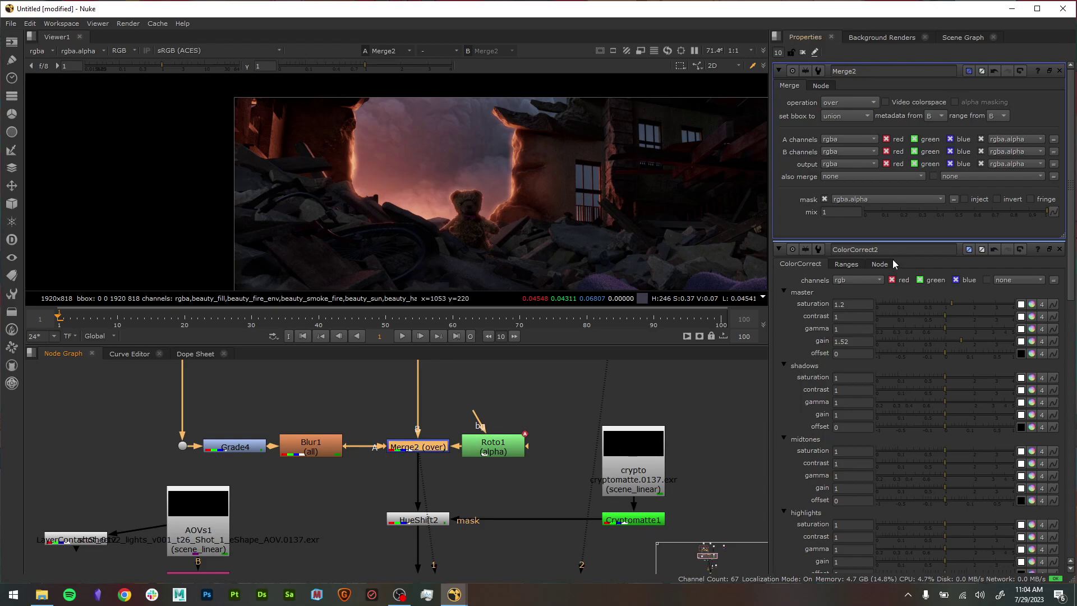
- Compare the shot with Merge2 disabled and enabled, and reduce its mix to 0.27
scroll(435, 471, "up", 5)
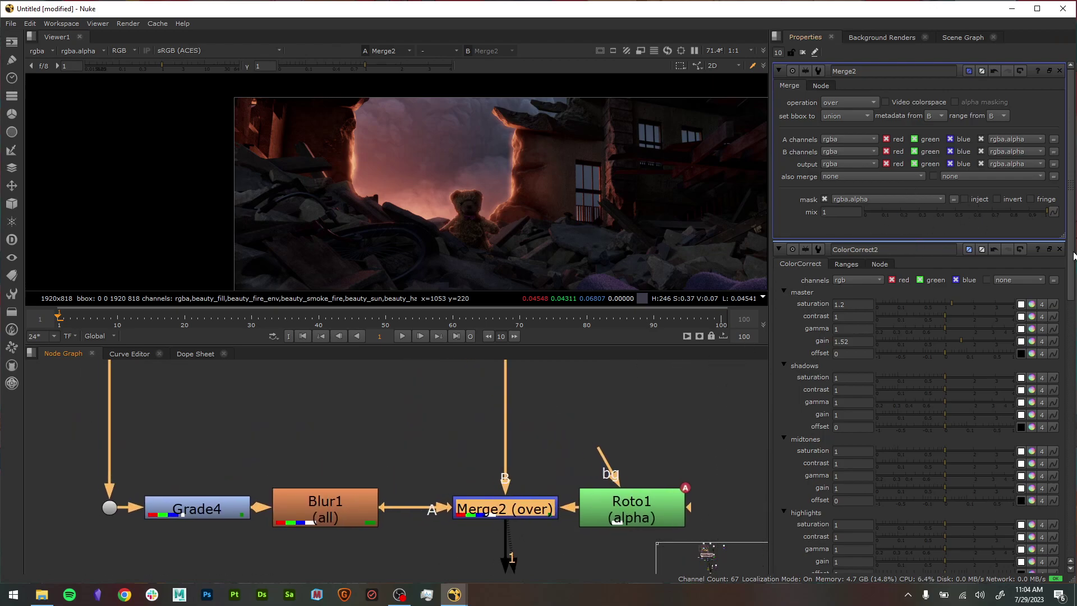
left_click(477, 525)
left_click(510, 515)
key("d")
key("d")
key("d")
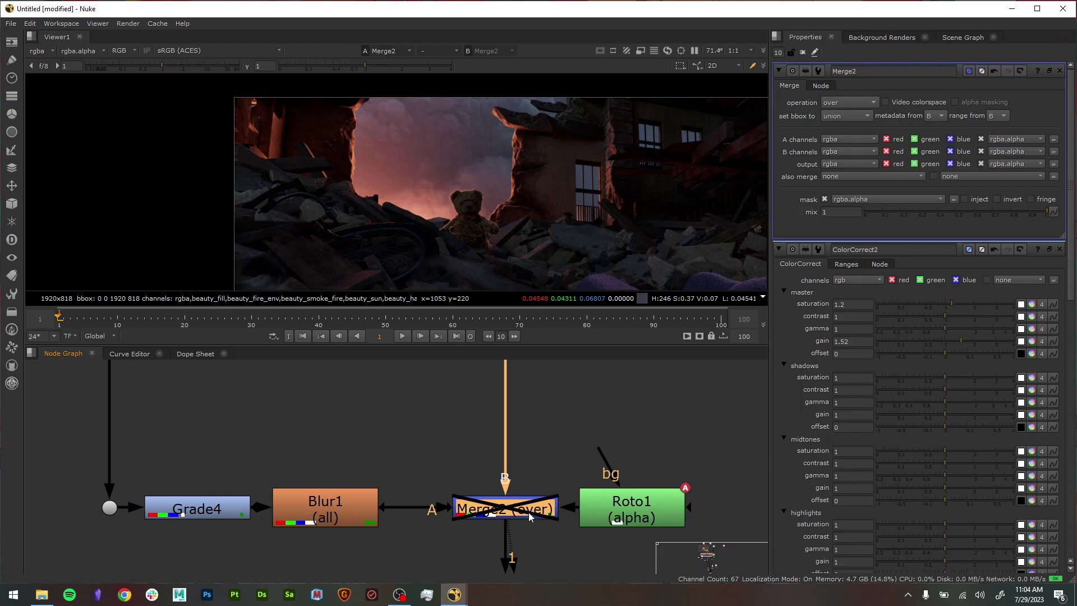
key("d")
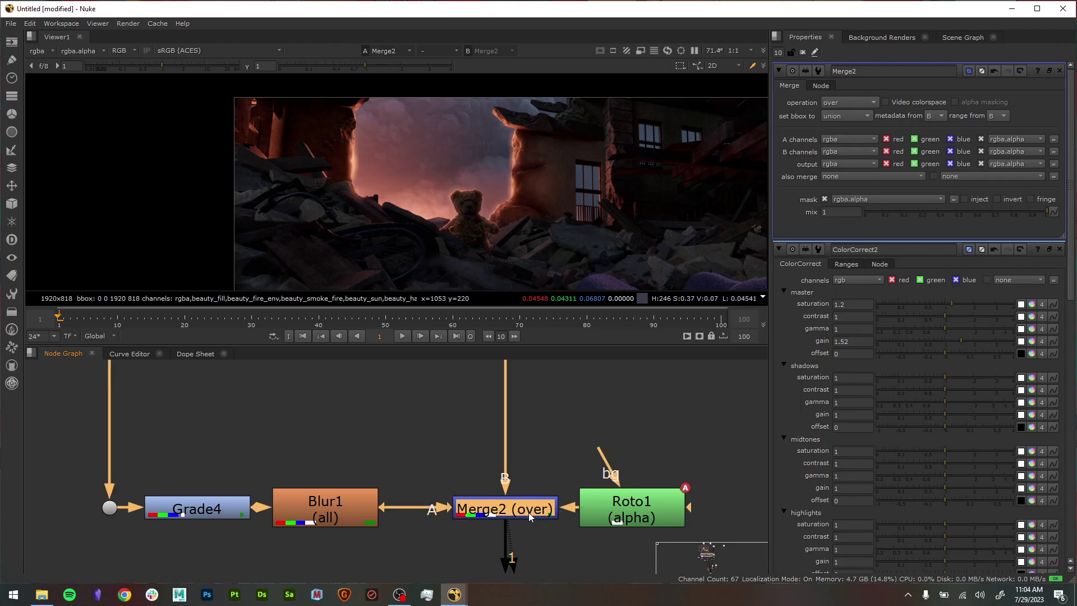
left_click(1042, 212)
left_click_drag(1032, 210, 913, 218)
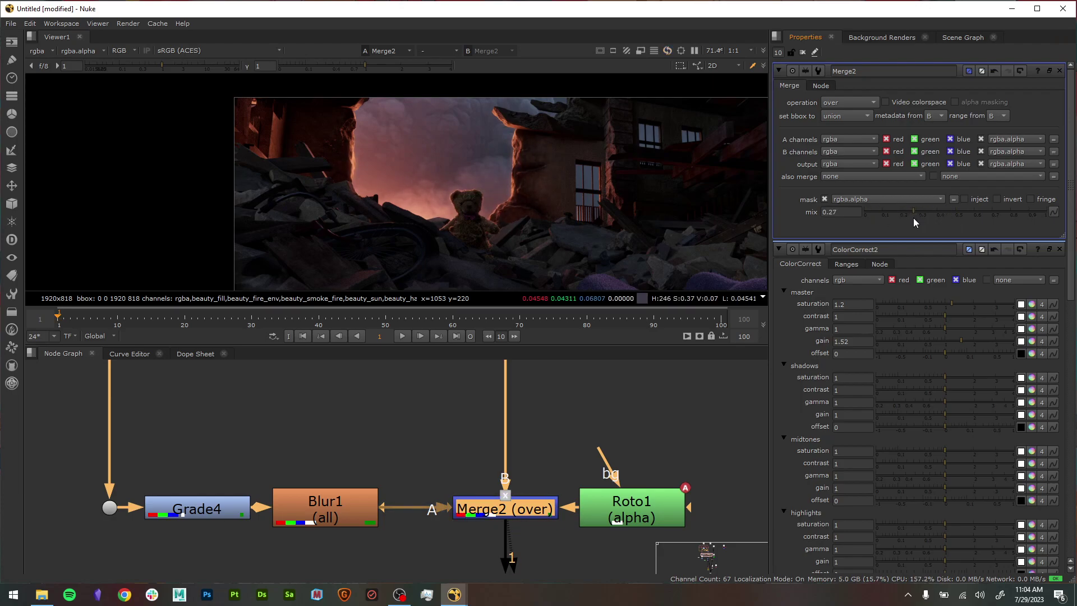
- View ColorCorrect2's output again and bring up its properties
scroll(561, 465, "down", 3)
middle_click_drag(555, 466, 545, 520)
left_click(520, 440)
double_click(522, 440)
key("1")
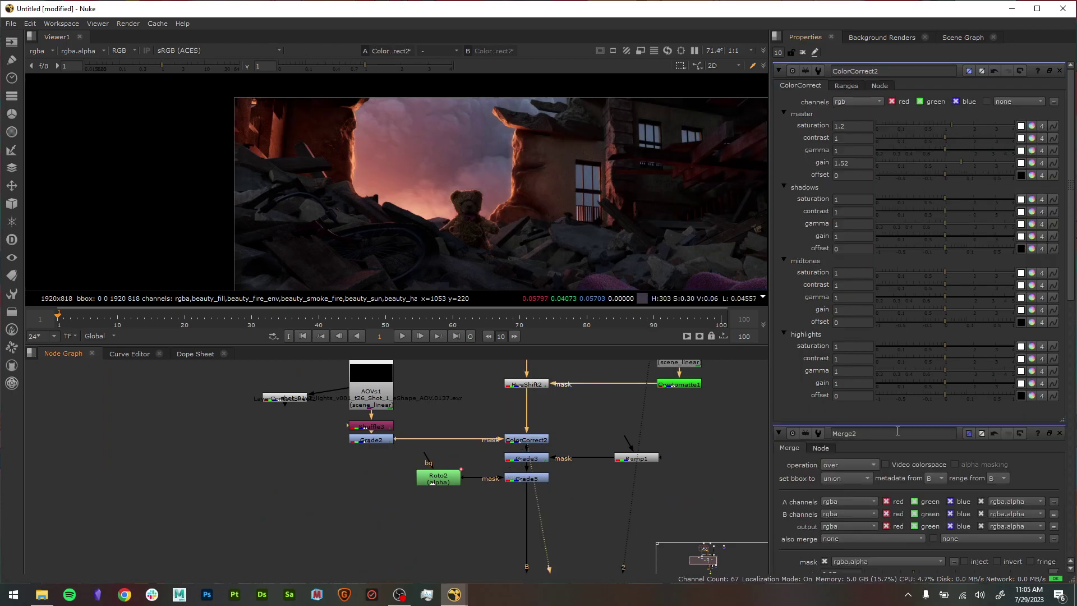
- Look through ColorCorrect2's range and node settings and lower its mix to 0.585
left_click(846, 86)
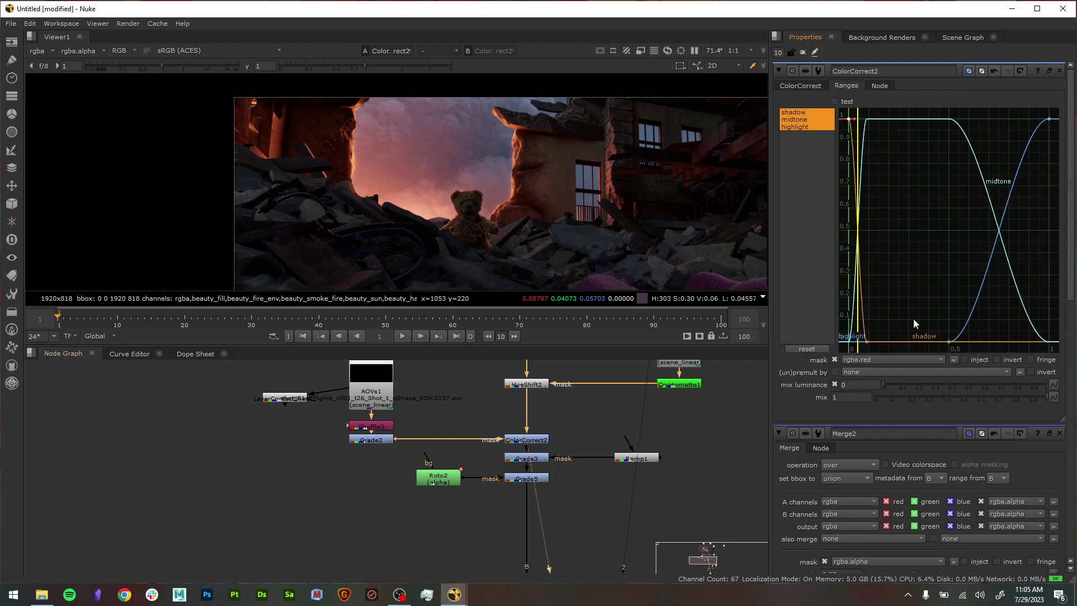
left_click(813, 87)
left_click(846, 85)
left_click(878, 86)
left_click(816, 85)
left_click(848, 86)
left_click_drag(1038, 398, 975, 399)
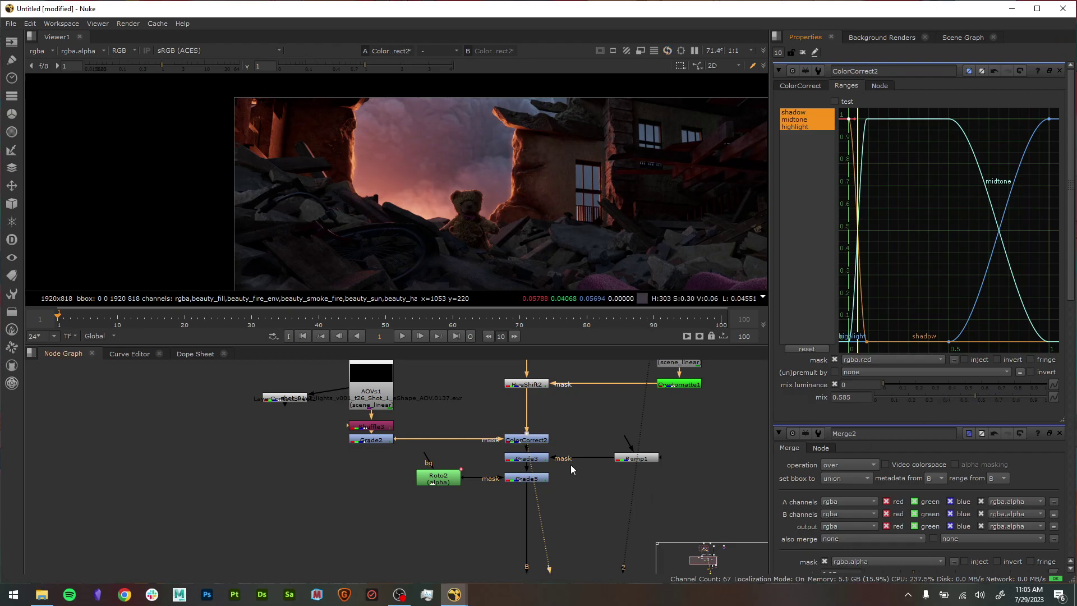
scroll(583, 469, "up", 4)
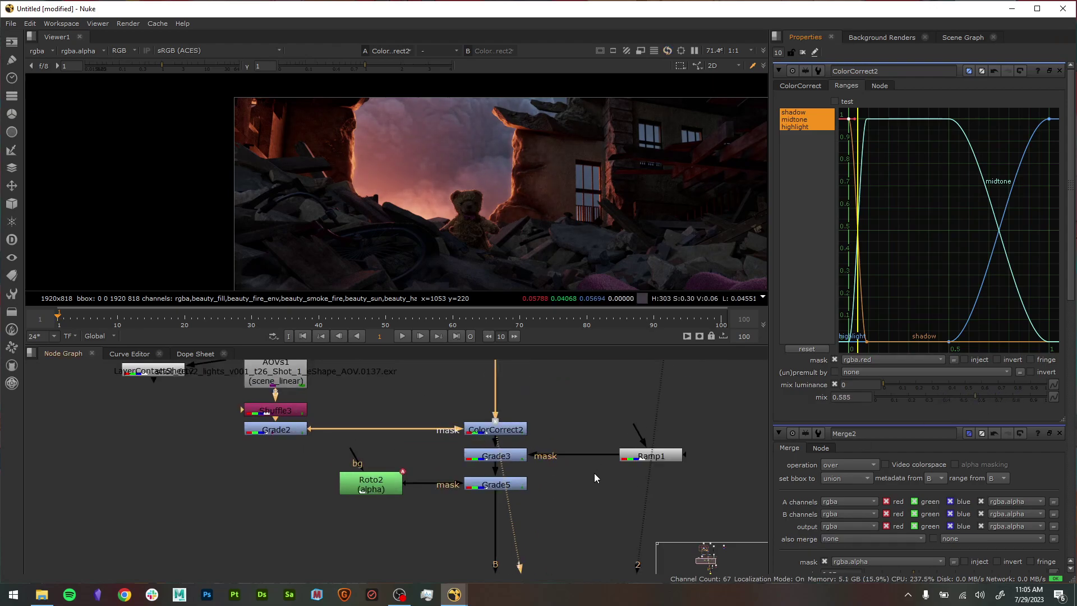
- Switch ColorCorrect2's mask channel to rgba.alpha and look over the whole frame
left_click(868, 360)
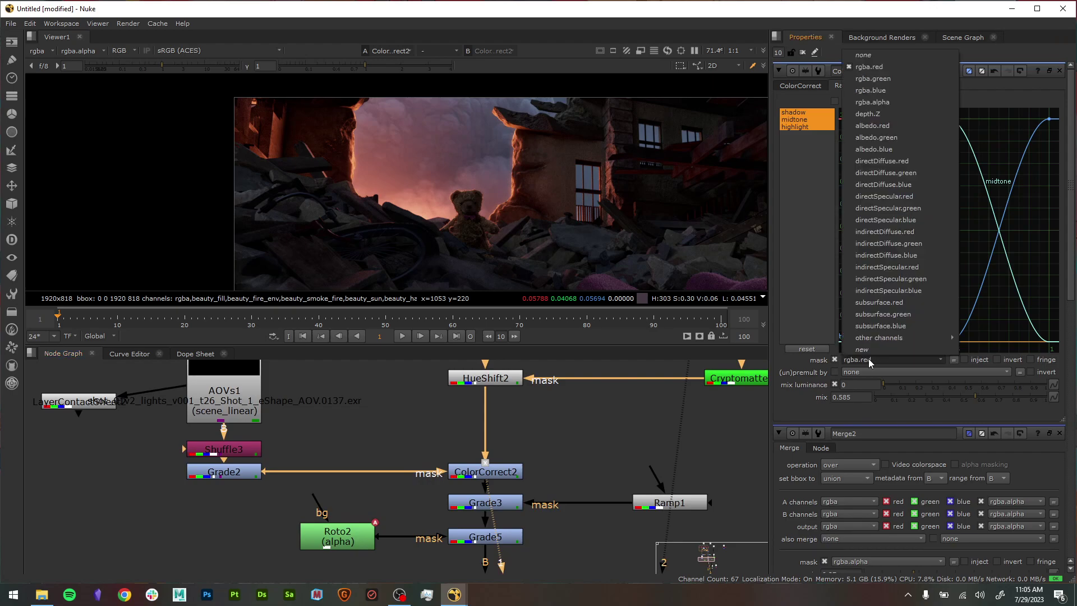
left_click(895, 101)
scroll(629, 244, "down", 3)
scroll(583, 226, "up", 2)
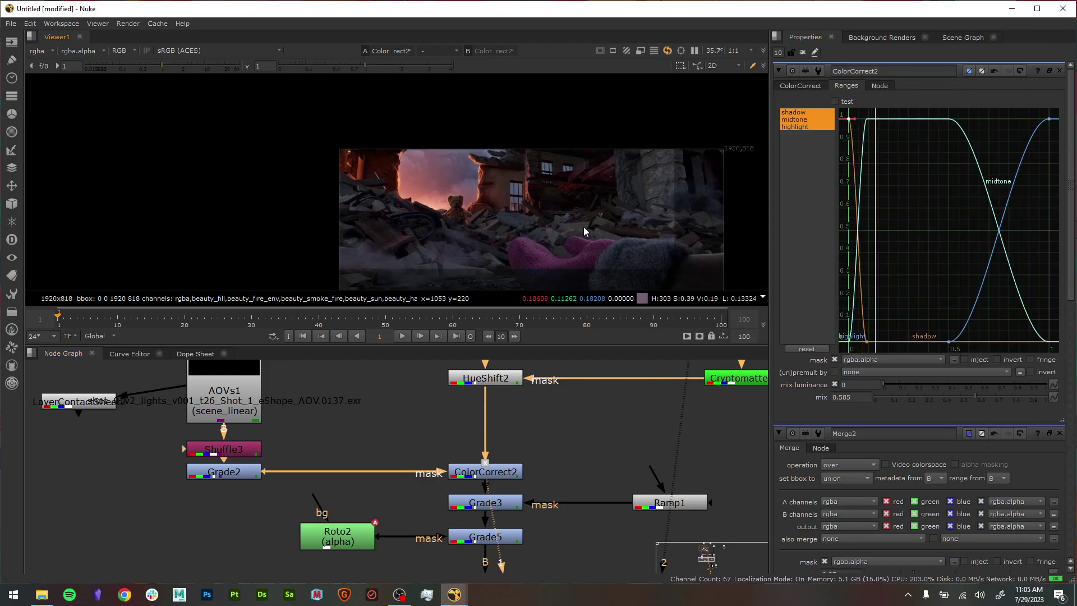
middle_click_drag(595, 227, 585, 197)
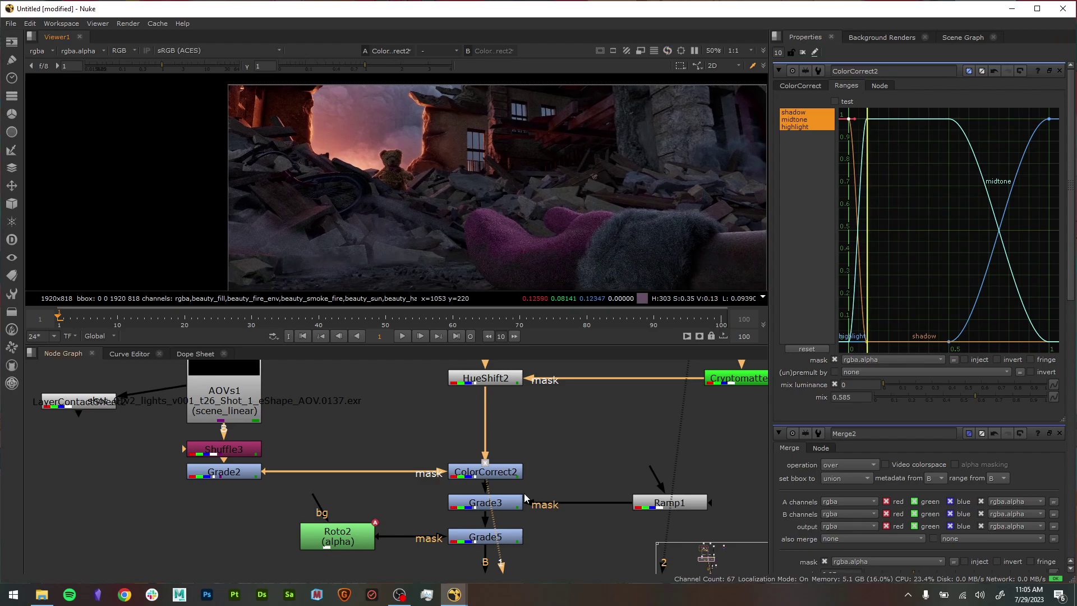
- Toggle ColorCorrect2 off and on repeatedly to compare the shot with and without the correction
left_click(508, 474)
middle_click_drag(557, 451, 571, 401)
key("d")
key("d")
key("d")
key("d")
key("d")
key("d")
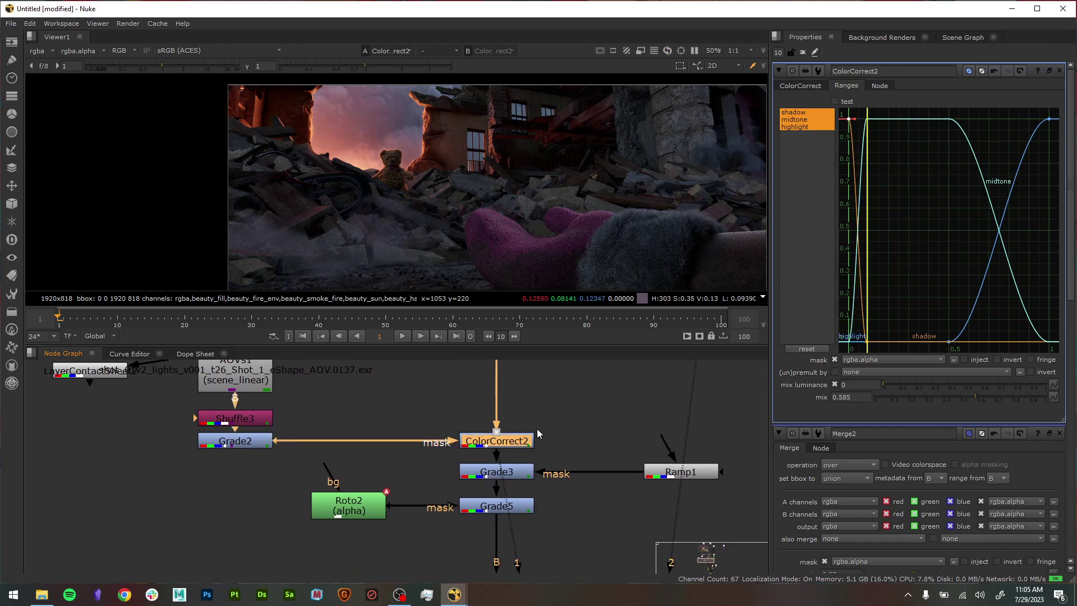
- Alternate the viewer between Grade2's depth matte and ColorCorrect2's output to compare them
left_click(247, 442)
key("1")
left_click(516, 442)
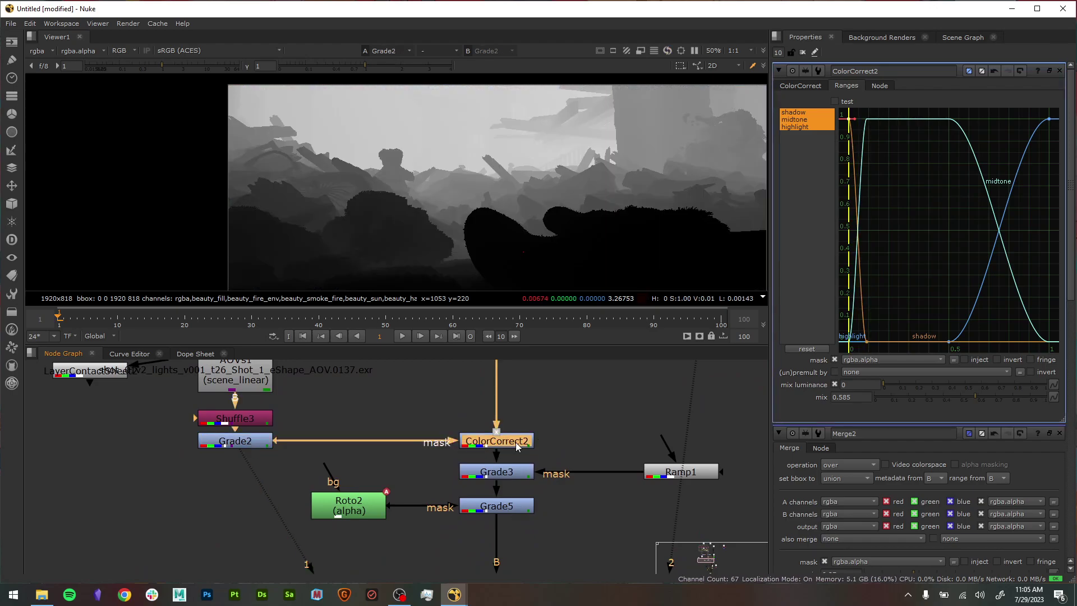
key("1")
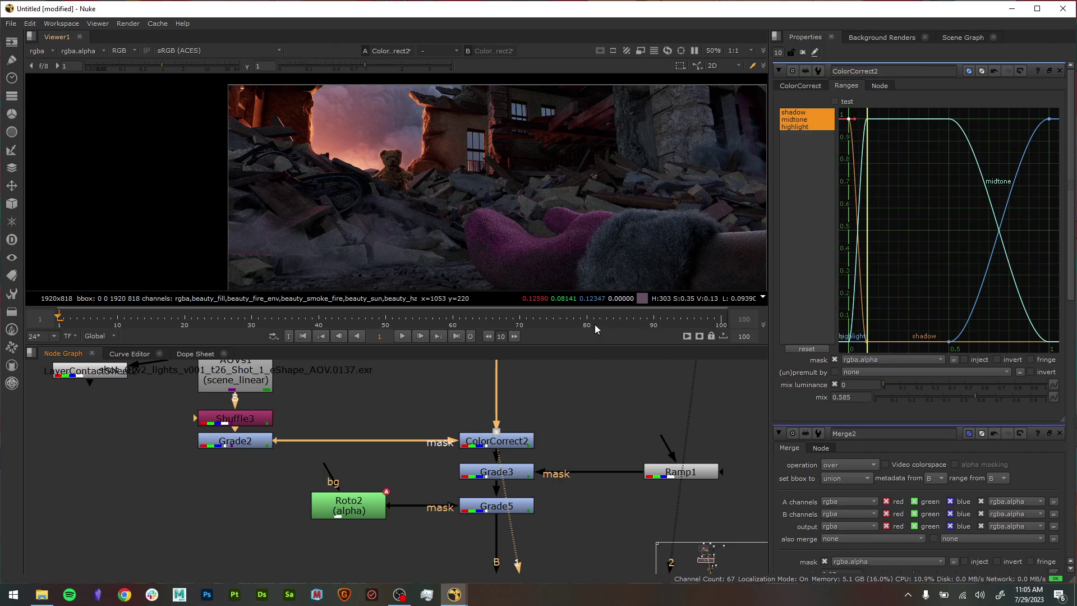
left_click(252, 442)
key("1")
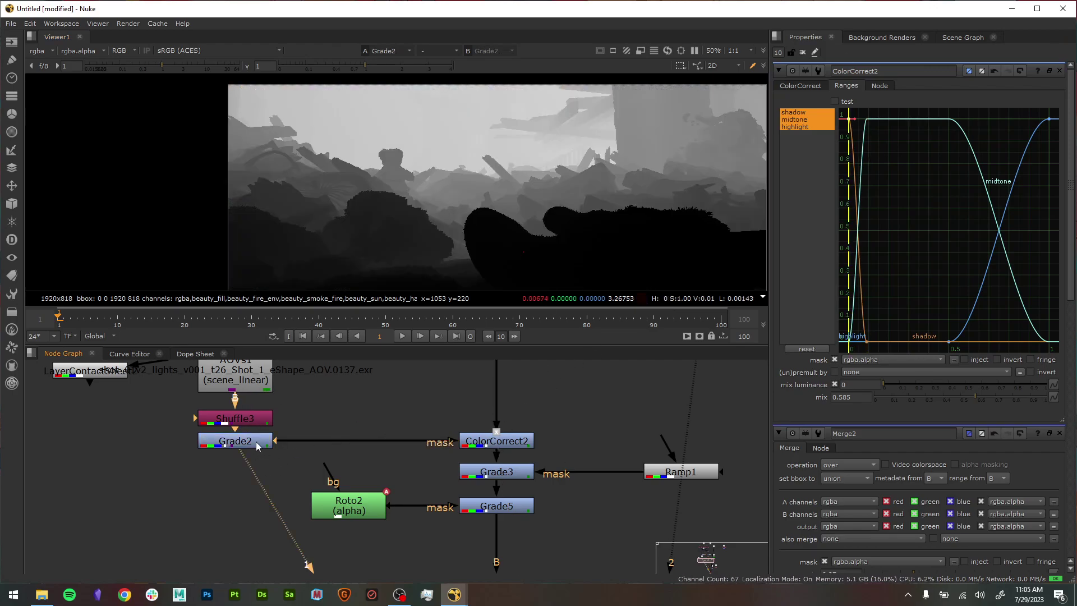
- Inspect the Shuffle3 and Grade2 nodes feeding the mask, and recheck ColorCorrect2's output against Grade2's matte
middle_click_drag(265, 380, 351, 424)
left_click(342, 465)
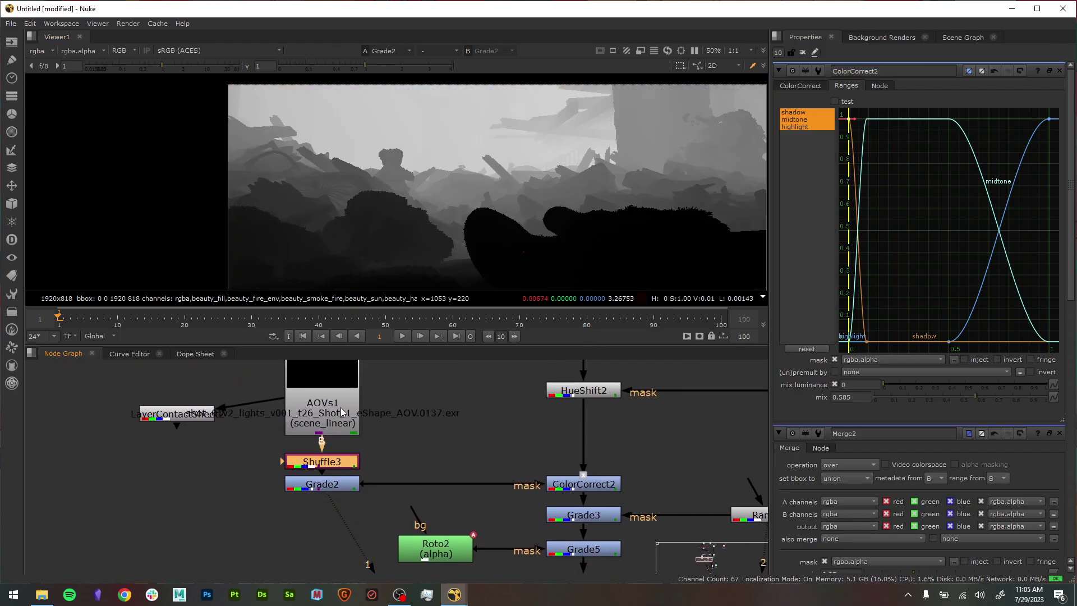
left_click(335, 492)
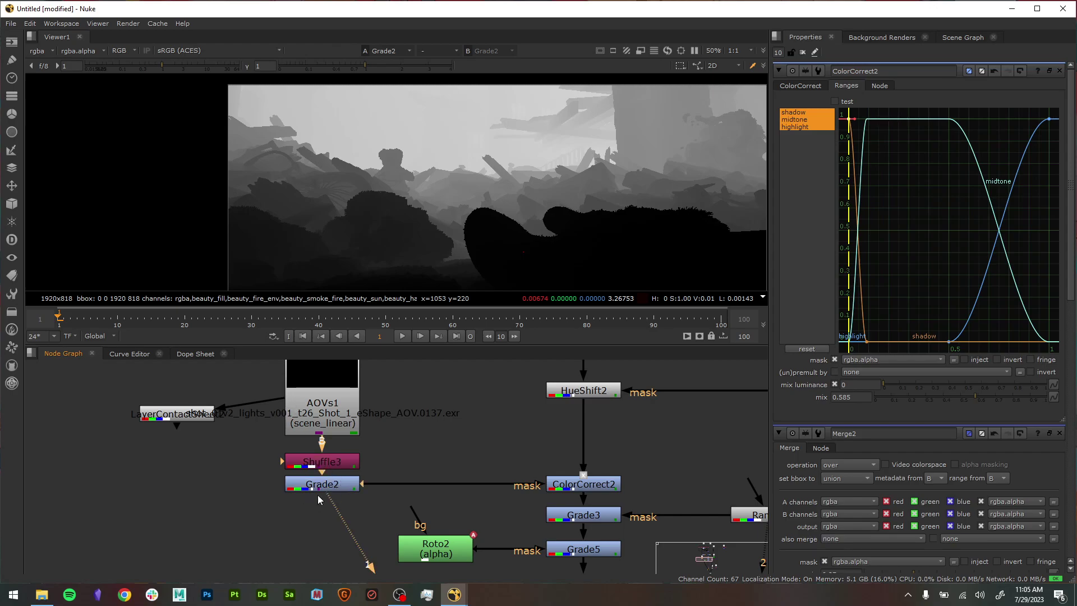
left_click(340, 484)
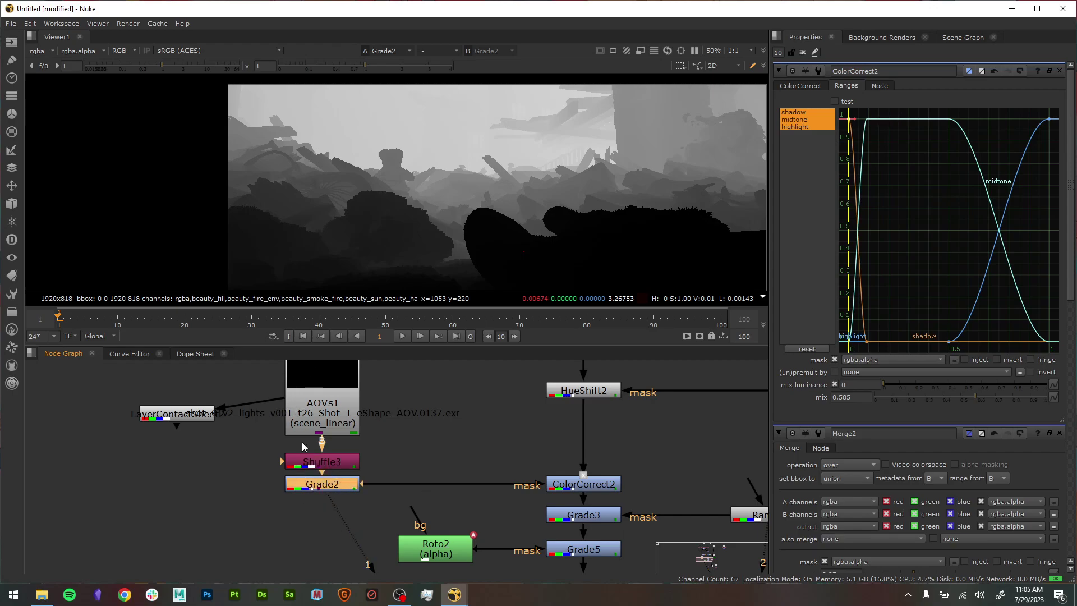
middle_click_drag(380, 507, 245, 486)
scroll(244, 486, "up", 1)
left_click(477, 463)
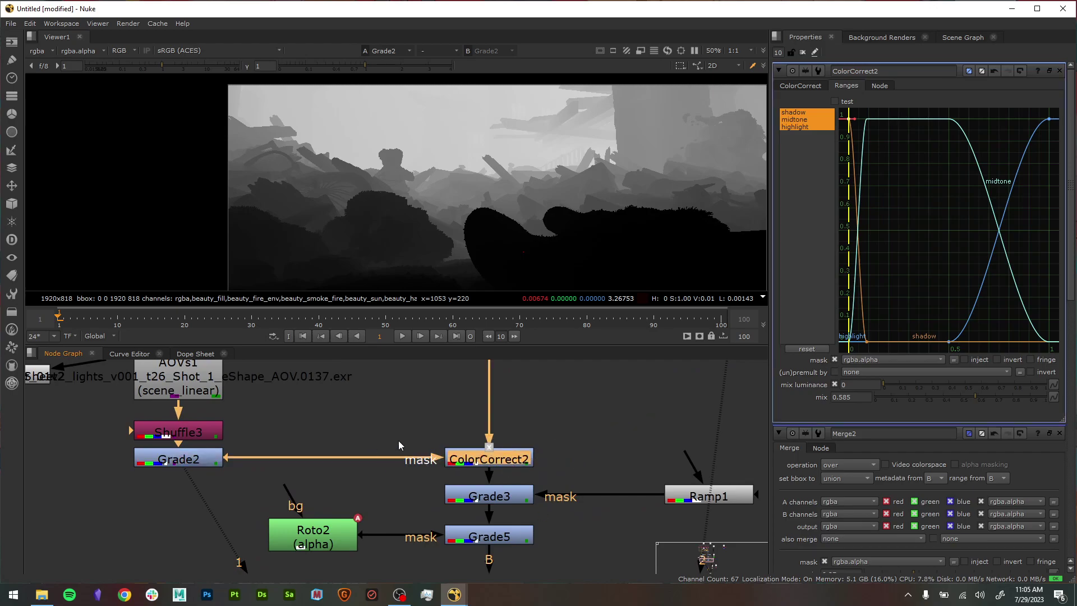
key("1")
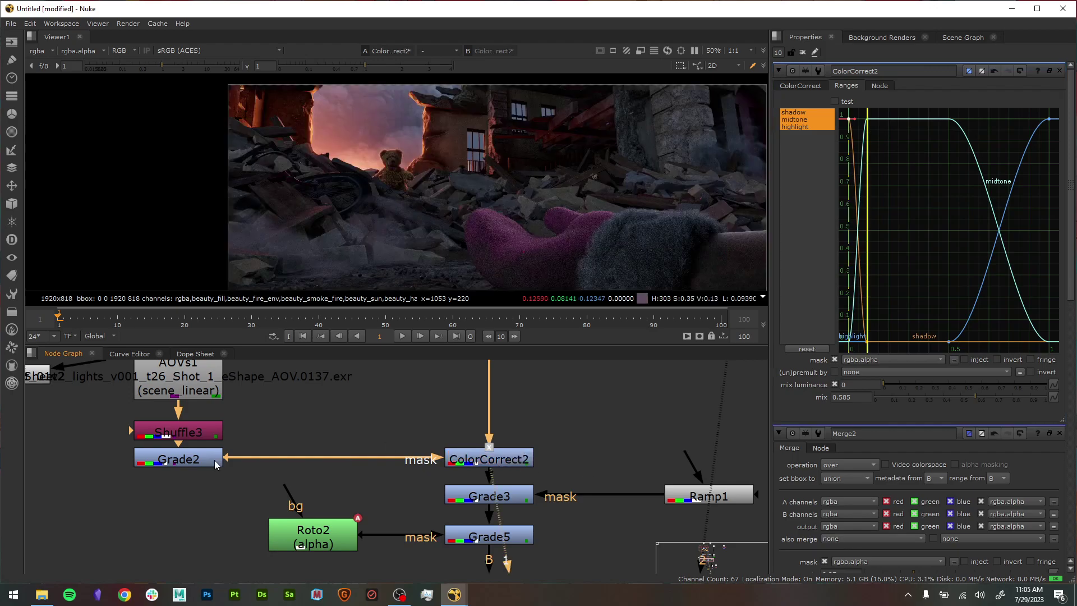
key("ctrl+z")
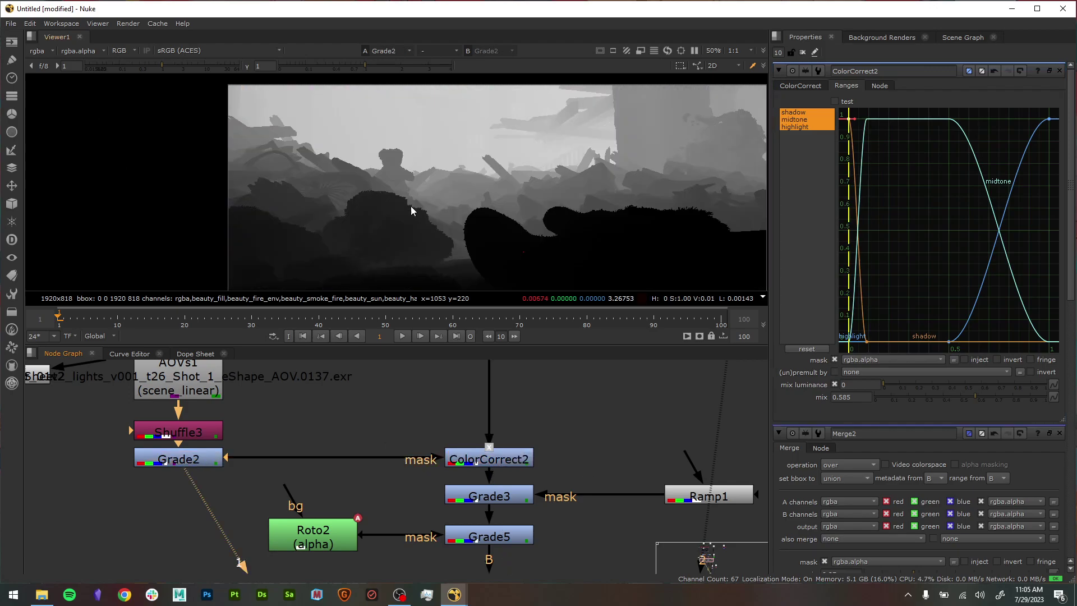
- Examine Grade2's alpha layer in the viewer and return the display to rgba
left_click(35, 52)
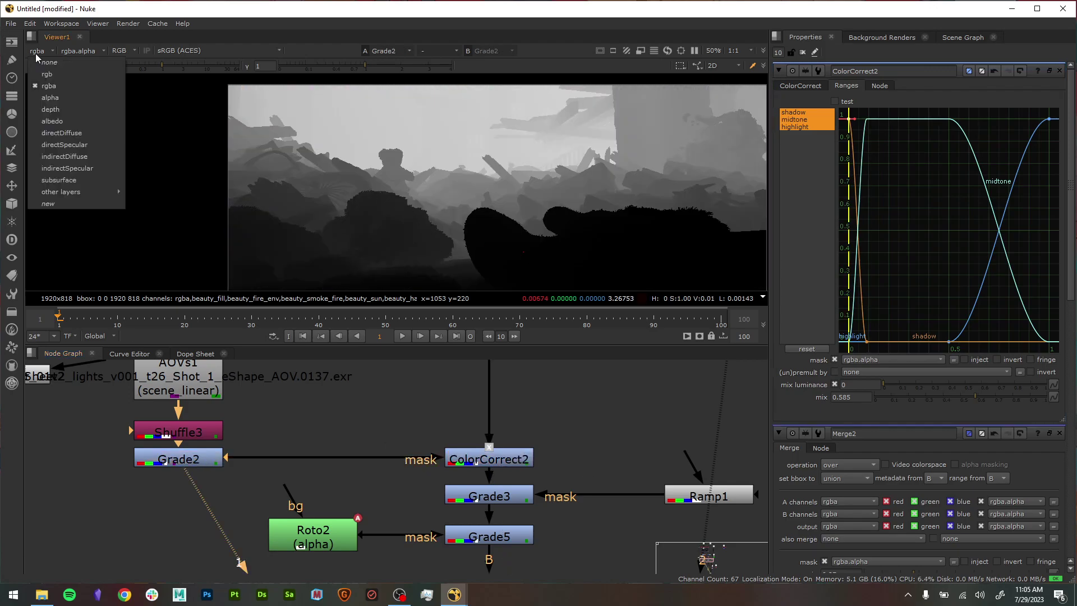
left_click(62, 96)
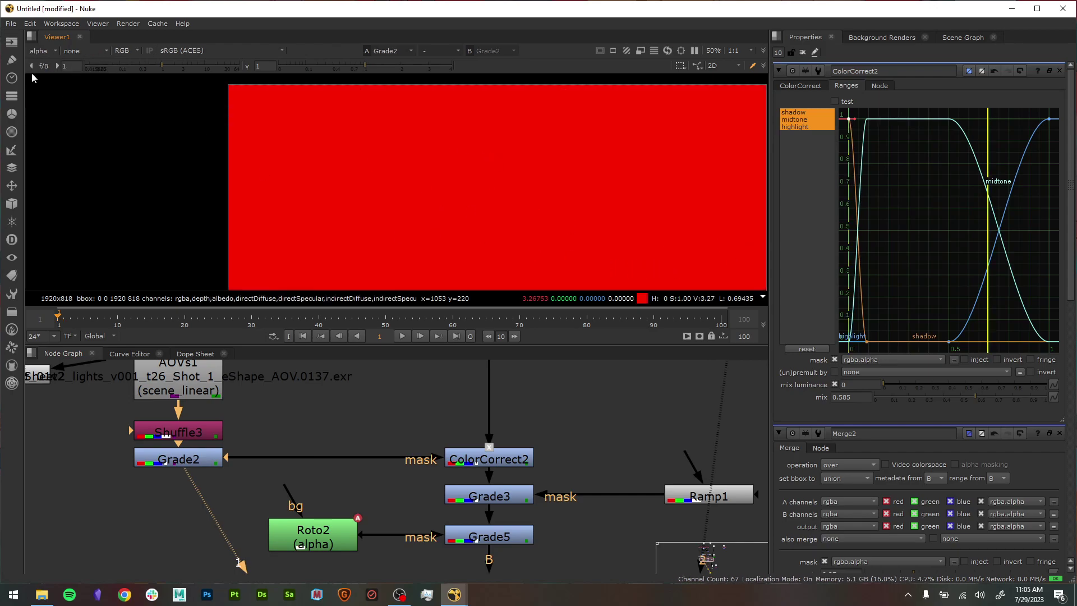
left_click(45, 51)
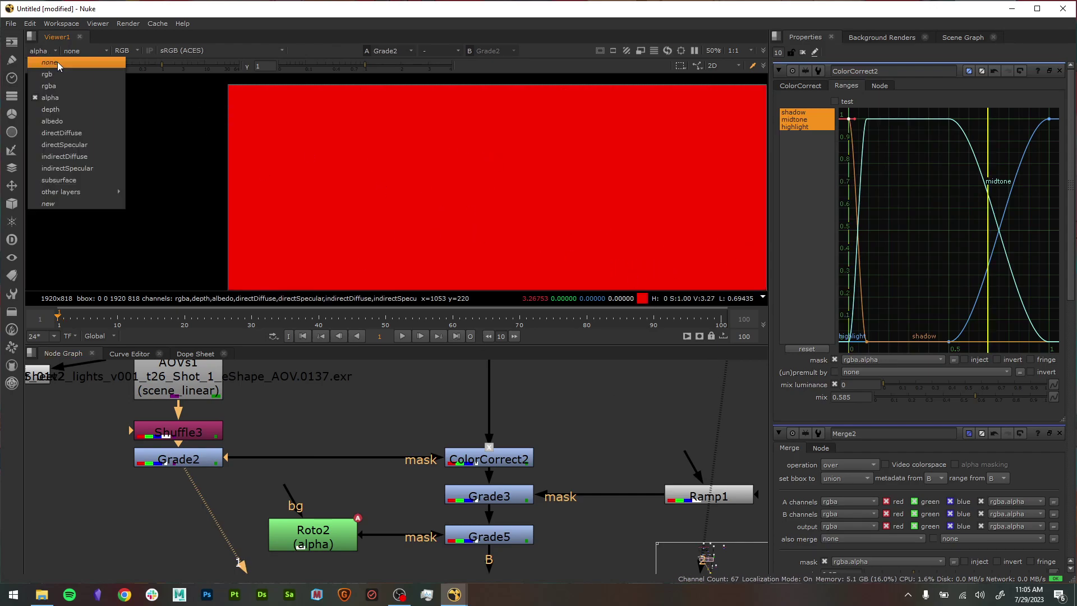
left_click(49, 86)
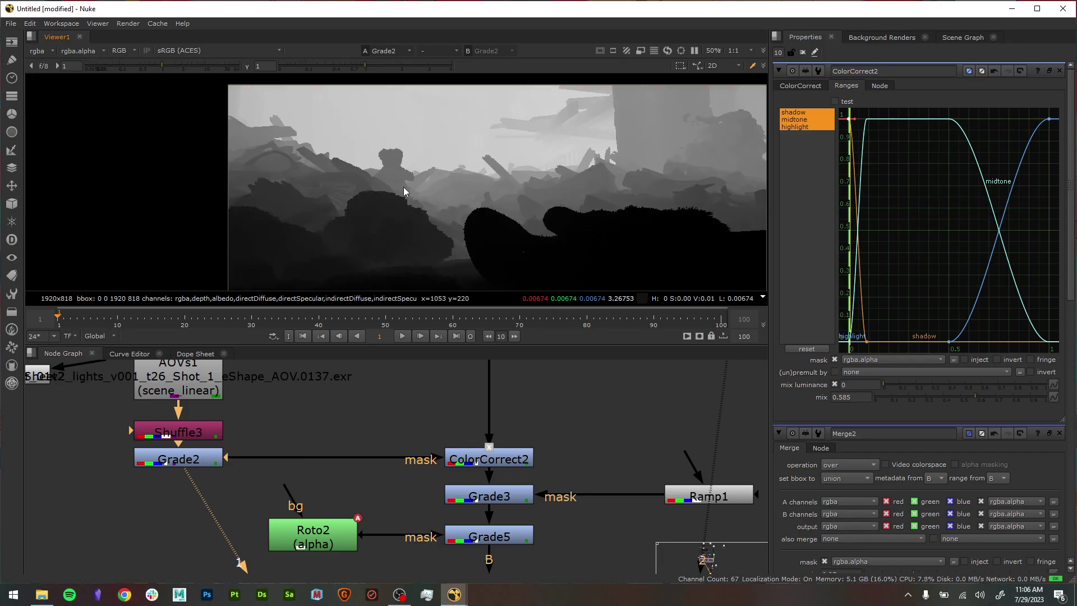
- View ColorCorrect2's output and look through its color correction and range settings
left_click(483, 454)
key("1")
middle_click_drag(612, 409, 554, 407)
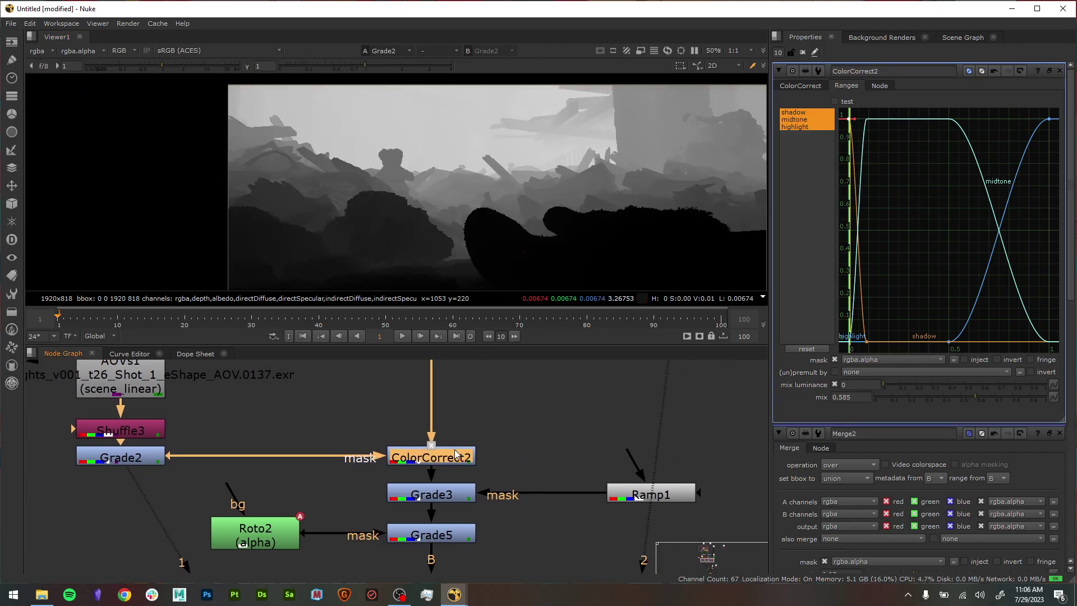
middle_click_drag(509, 443, 450, 455)
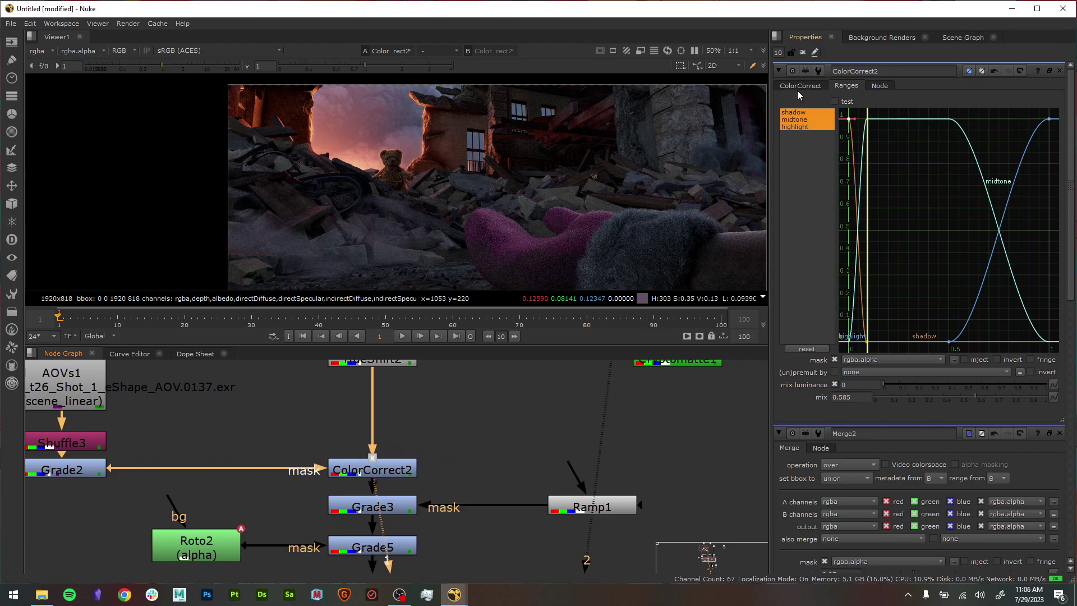
left_click(797, 87)
left_click(840, 87)
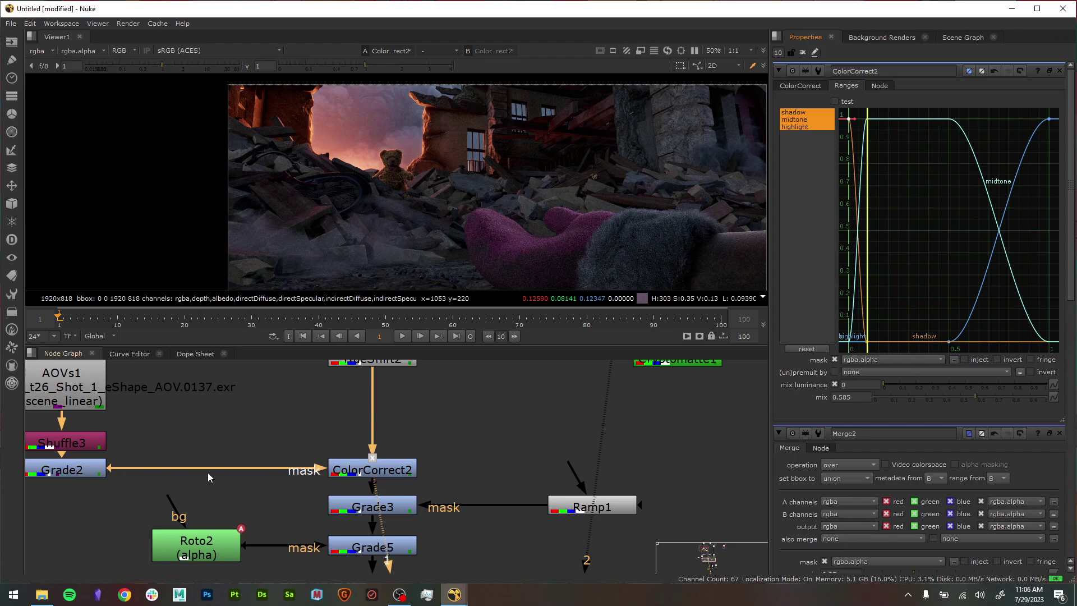
- Set ColorCorrect2's mask channel to rgba.red and check the output against Grade2's depth matte
left_click(911, 359)
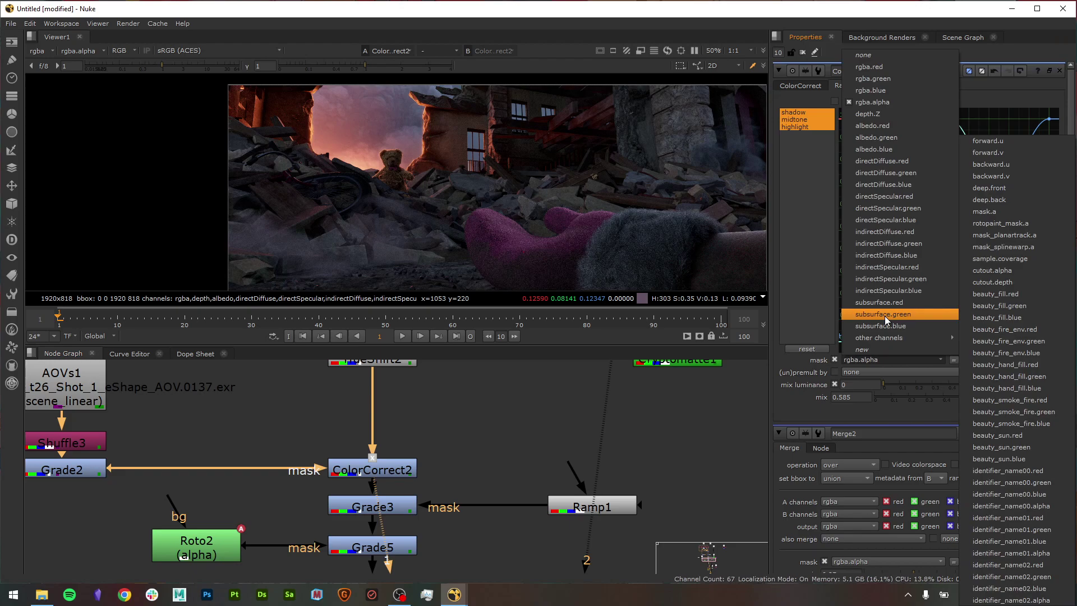
left_click(889, 67)
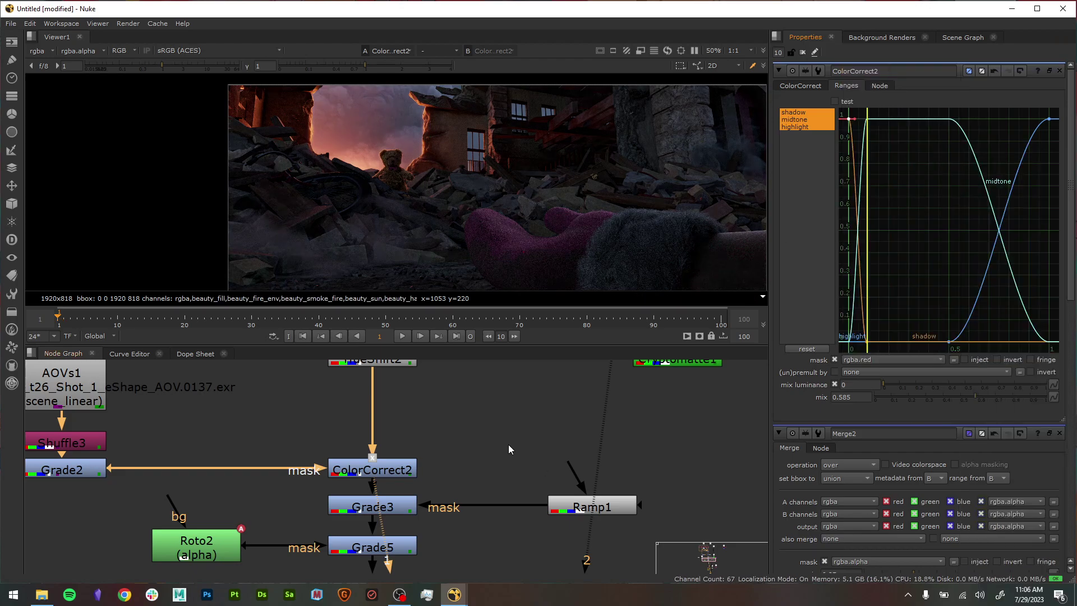
left_click(89, 474)
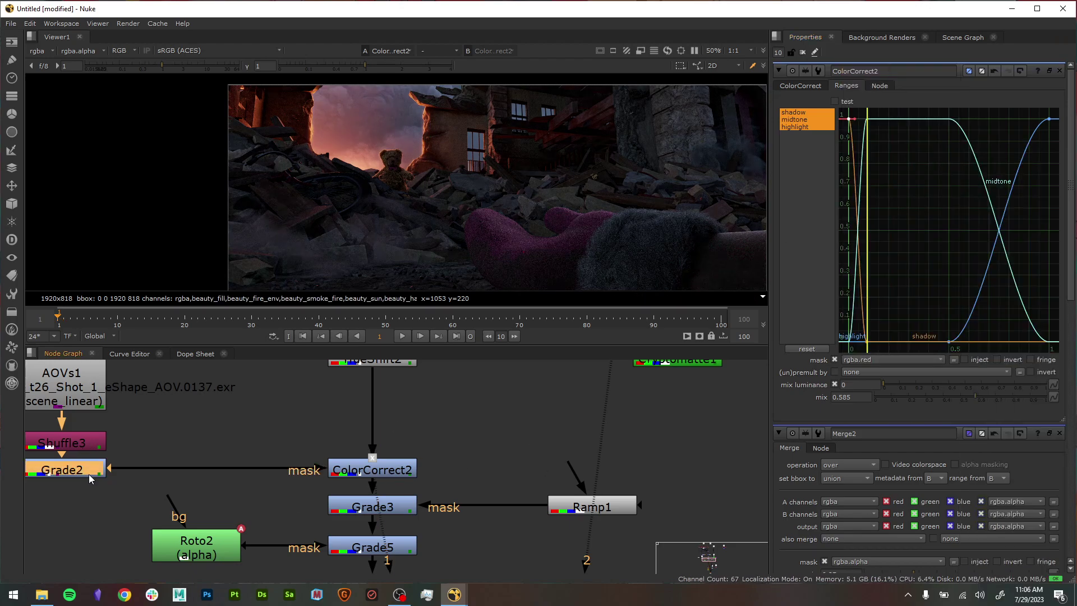
key("1")
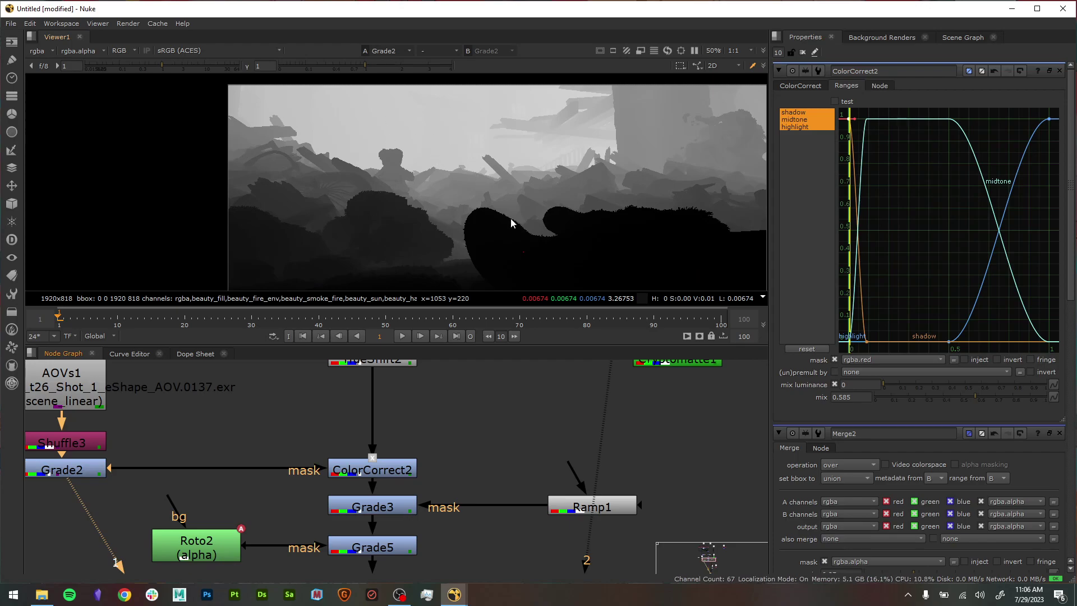
left_click(372, 474)
key("1")
scroll(405, 506, "down", 2)
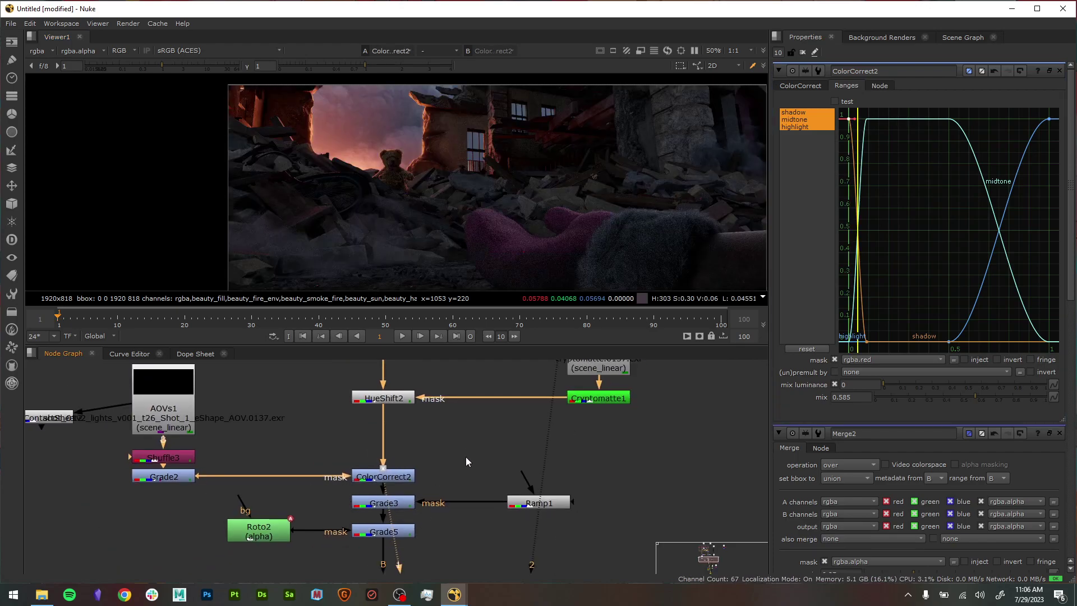
- Lower Grade3's mix to 0.265 and compare its output with the node disabled and enabled
middle_click_drag(466, 464, 464, 436)
left_click(402, 480)
scroll(462, 239, "down", 3)
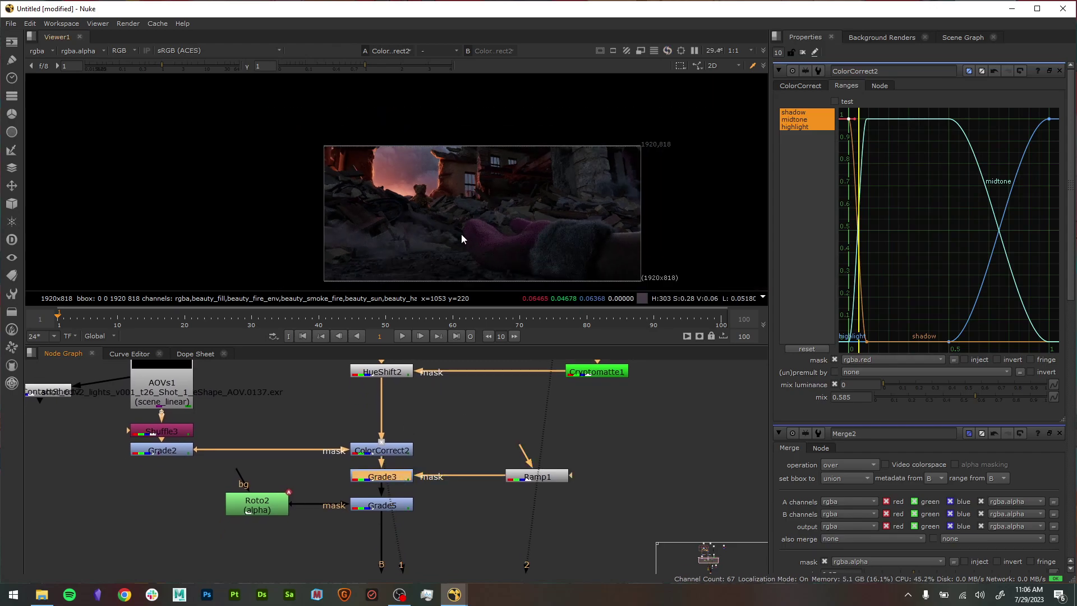
scroll(453, 235, "up", 1)
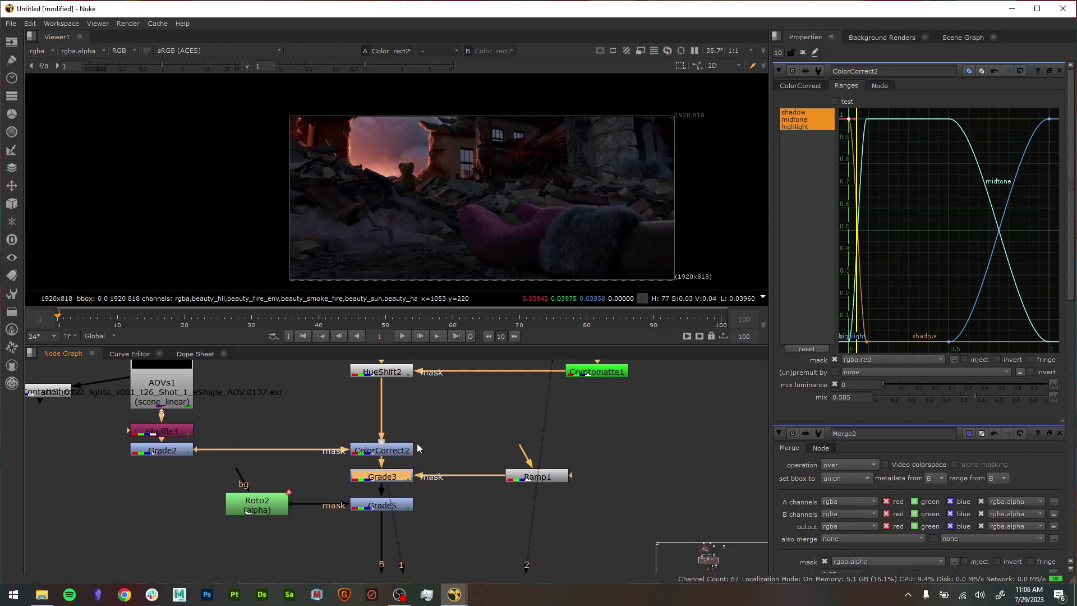
key("1")
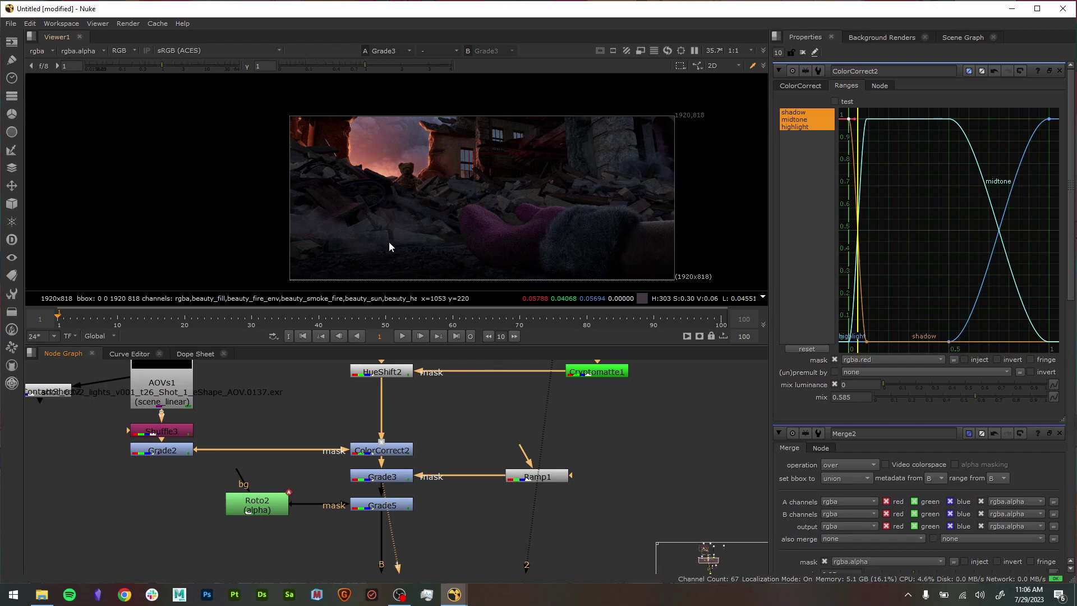
double_click(392, 476)
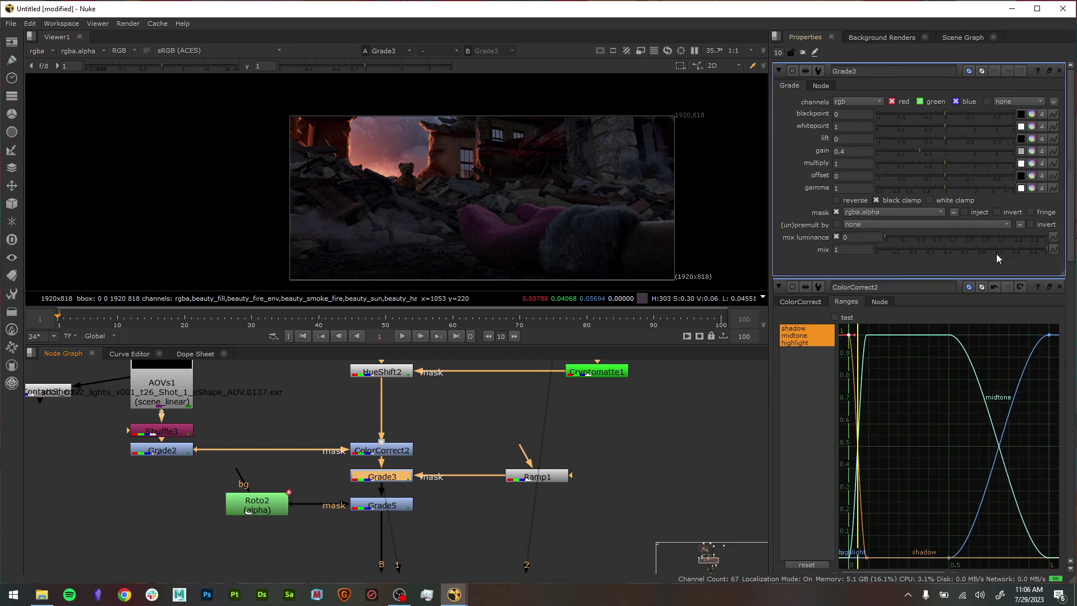
left_click_drag(1006, 250, 924, 251)
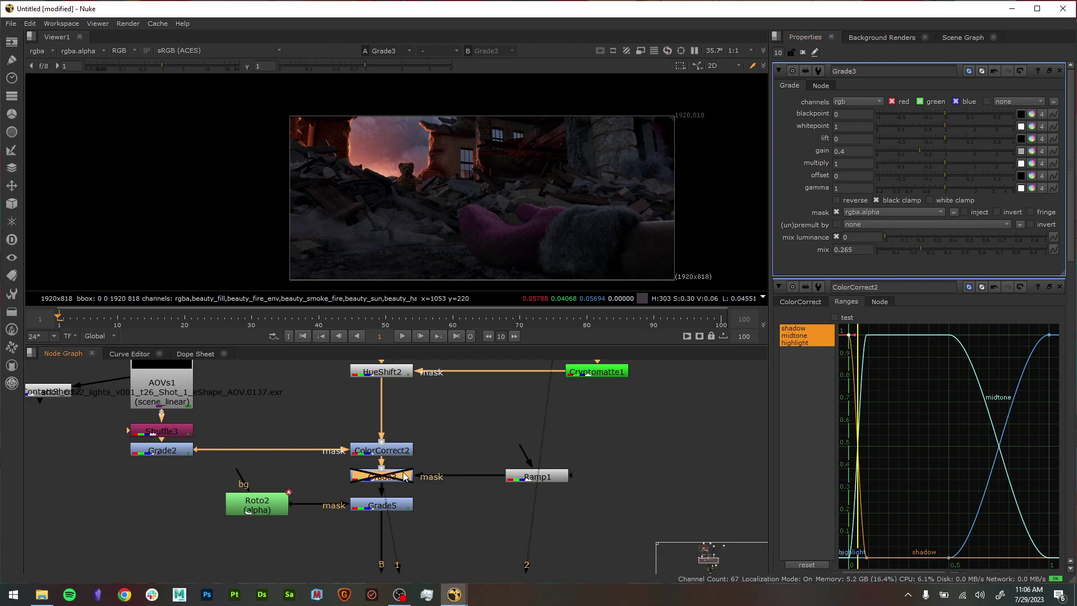
scroll(502, 278, "up", 3)
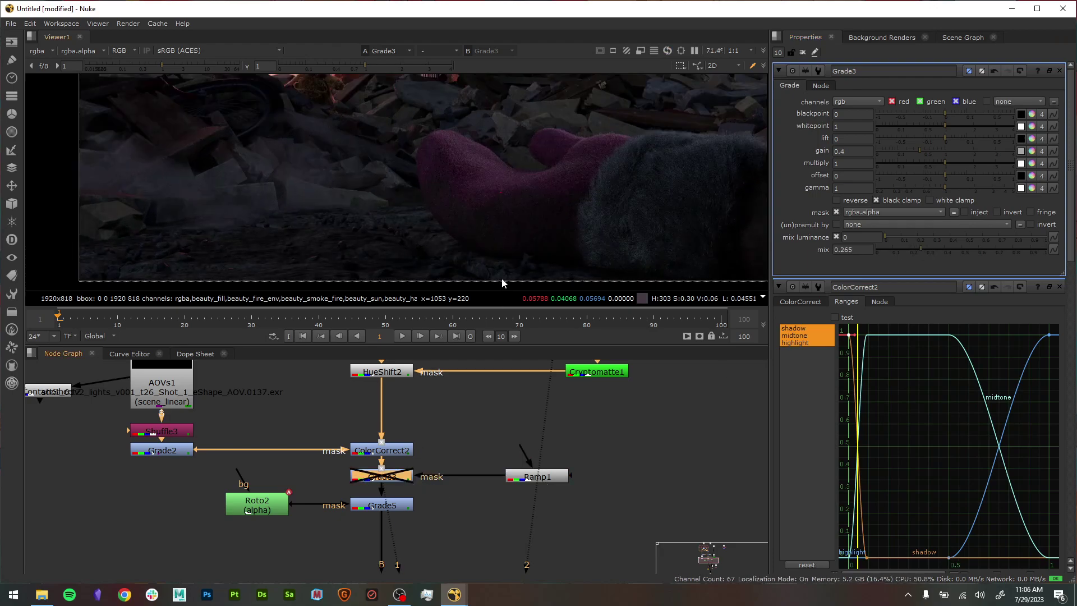
key("minus")
- View Ramp1's gradient mask and move the node farther away from Grade3
left_click(558, 476)
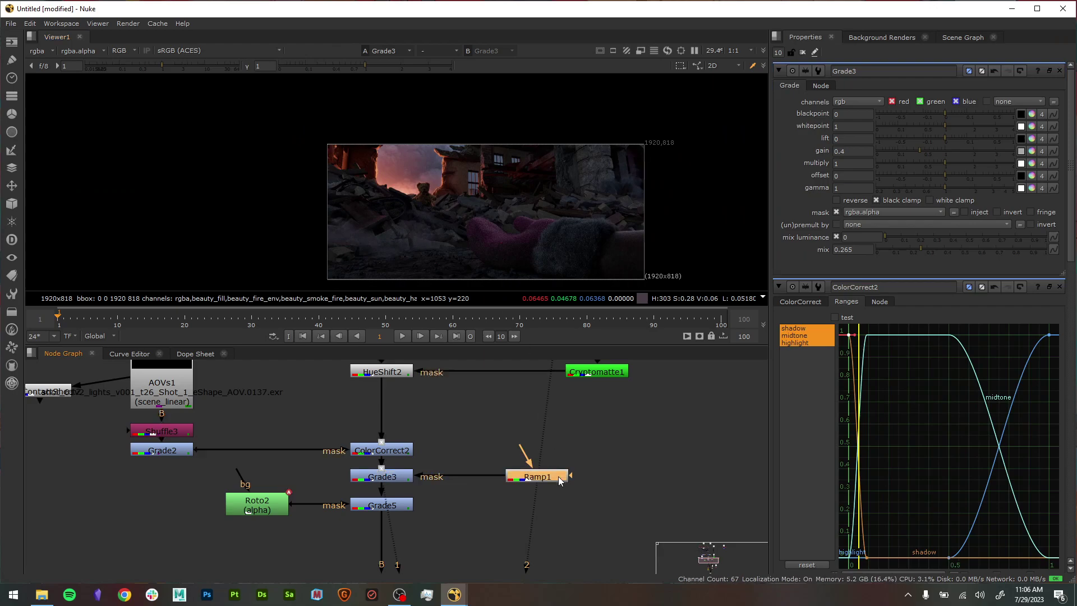
key("1")
left_click_drag(555, 476, 598, 471)
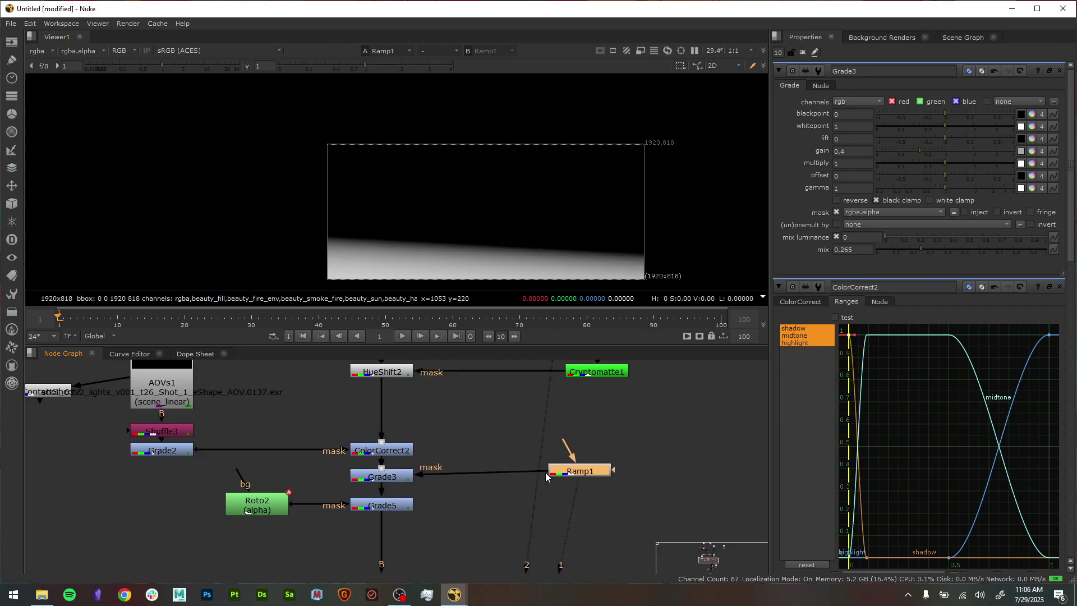
- Add a Radial node, connect it as Grade3's mask in place of Ramp1, and view its output
key("Tab")
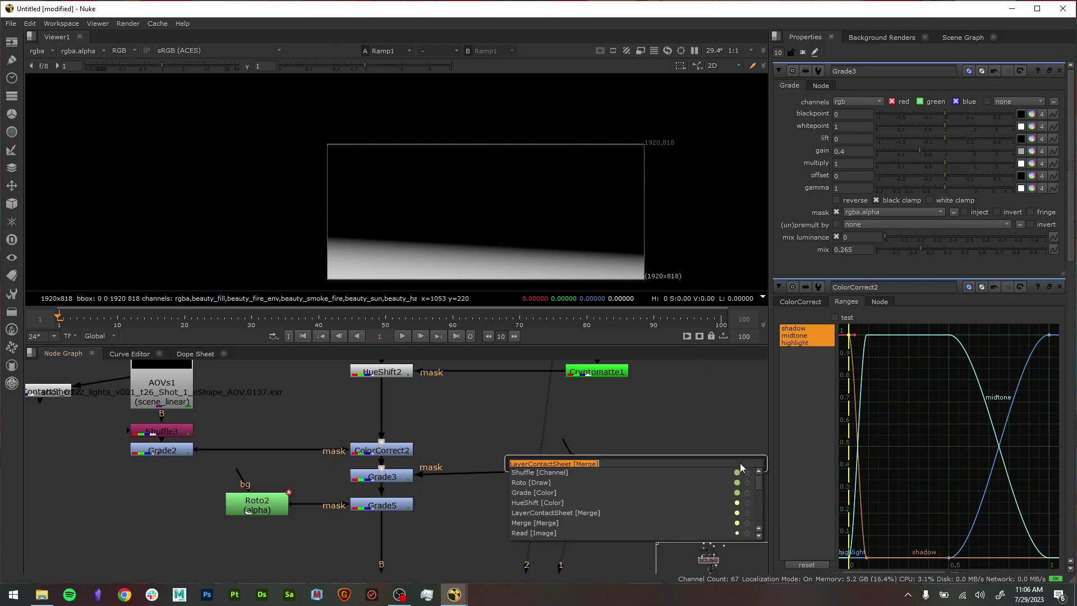
key("BackSpace")
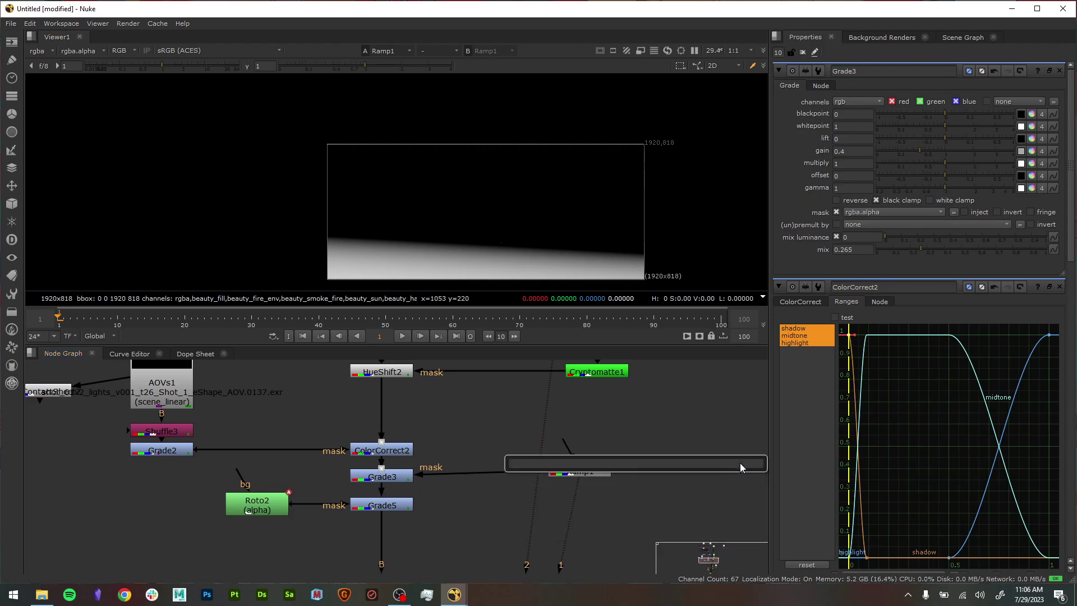
type("rad")
key("Down")
key("Down")
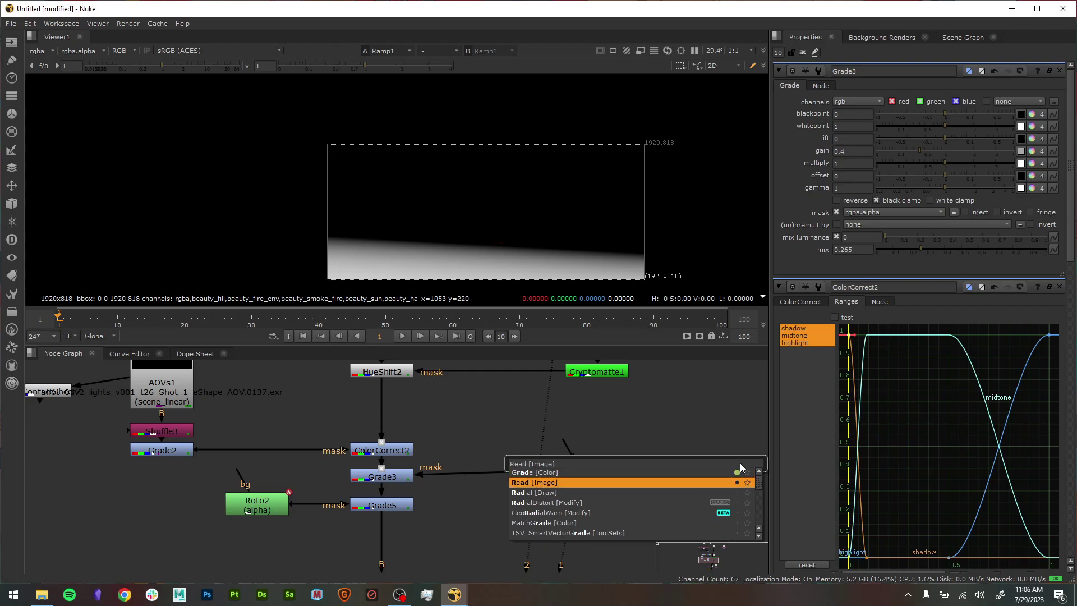
key("Return")
left_click_drag(574, 467, 500, 445)
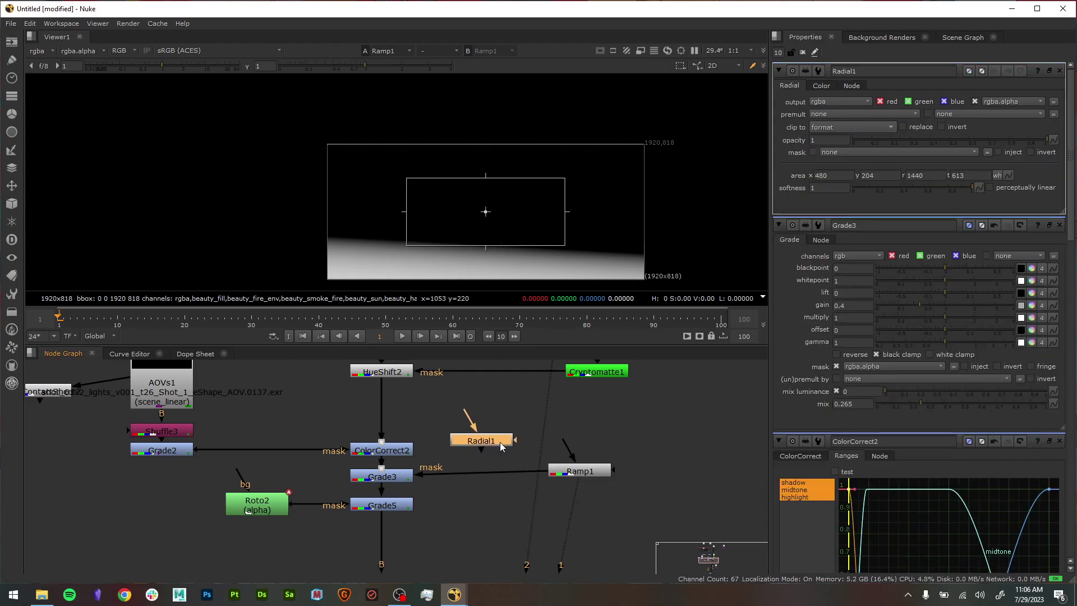
left_click_drag(522, 479, 481, 442)
key("1")
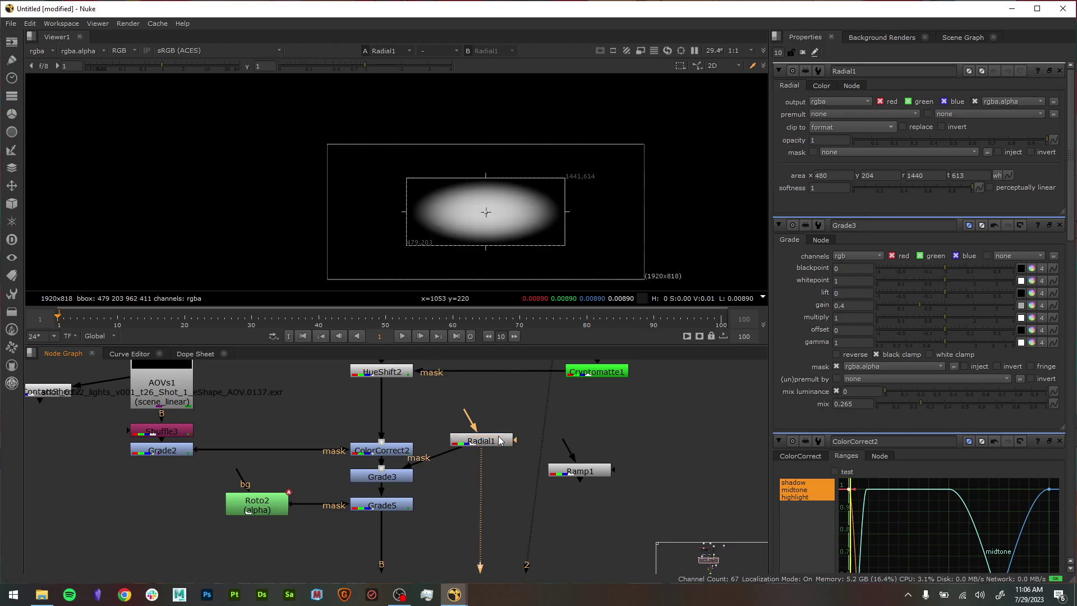
- Examine Radial1's soft ellipse in the frame and look through the node's settings
scroll(524, 174, "down", 1)
scroll(590, 210, "up", 3)
middle_click_drag(589, 211, 614, 109)
scroll(627, 147, "down", 3)
scroll(583, 170, "up", 2)
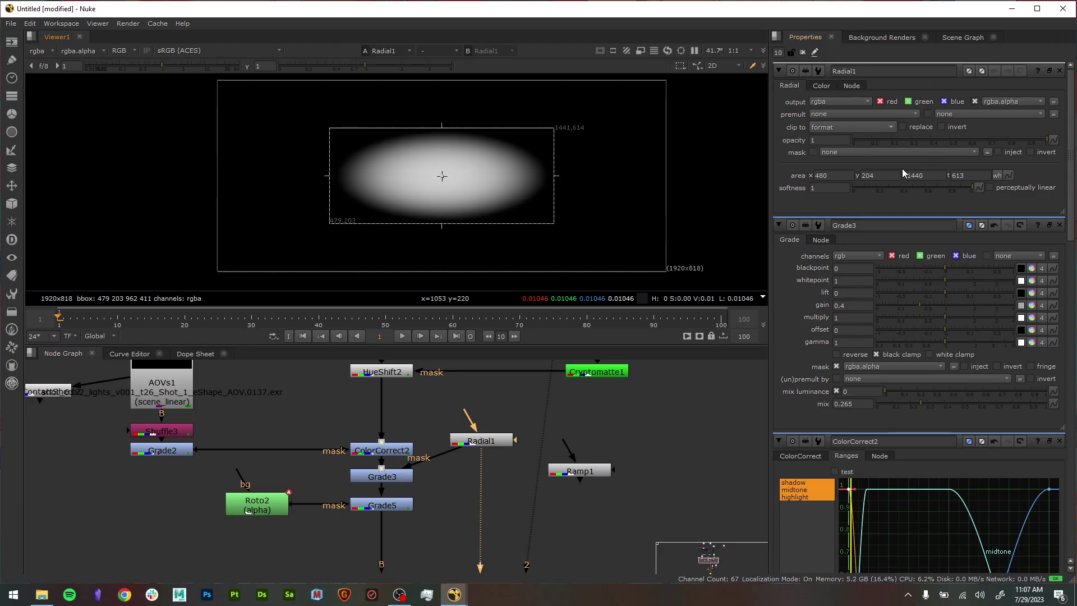
left_click(828, 86)
left_click(845, 87)
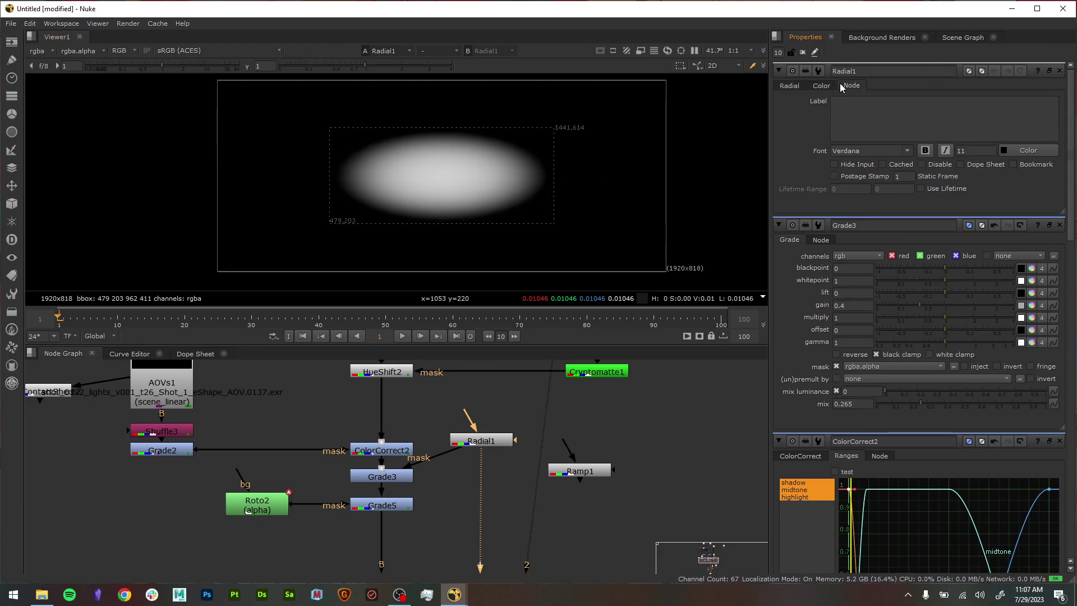
left_click(794, 86)
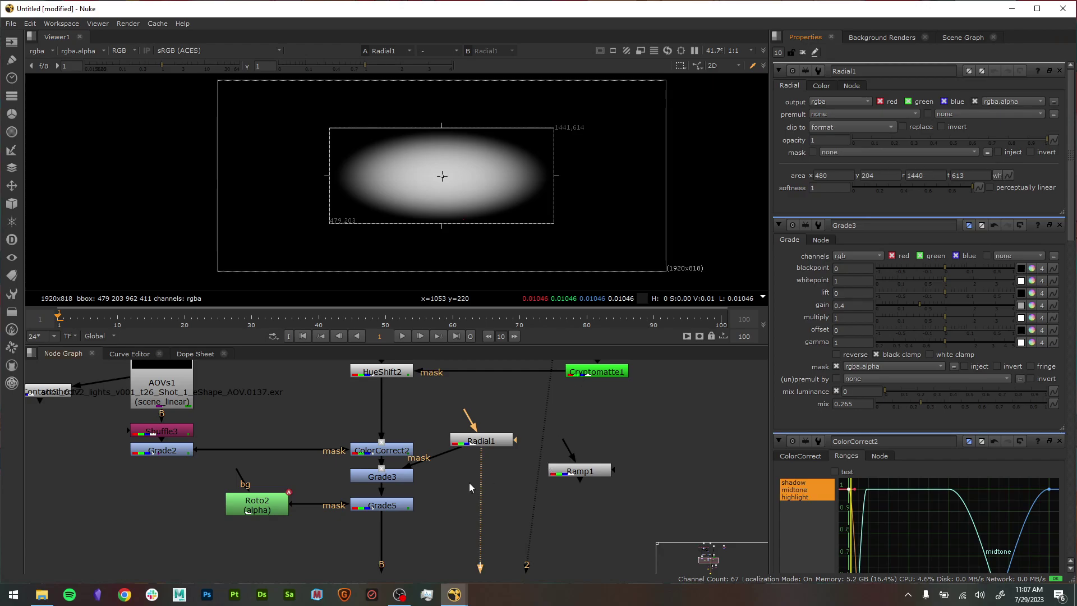
- Add a Reformat node after Radial1, with type to format and output format 1920x818
left_click(489, 440)
key("Tab")
type("re")
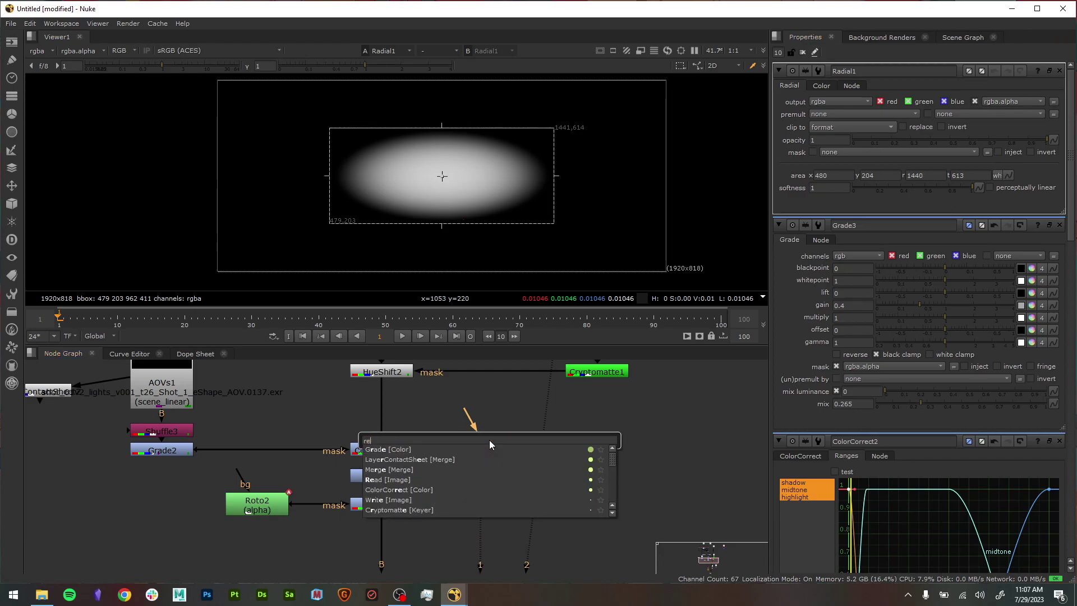
type("format [Transform")
key("Return")
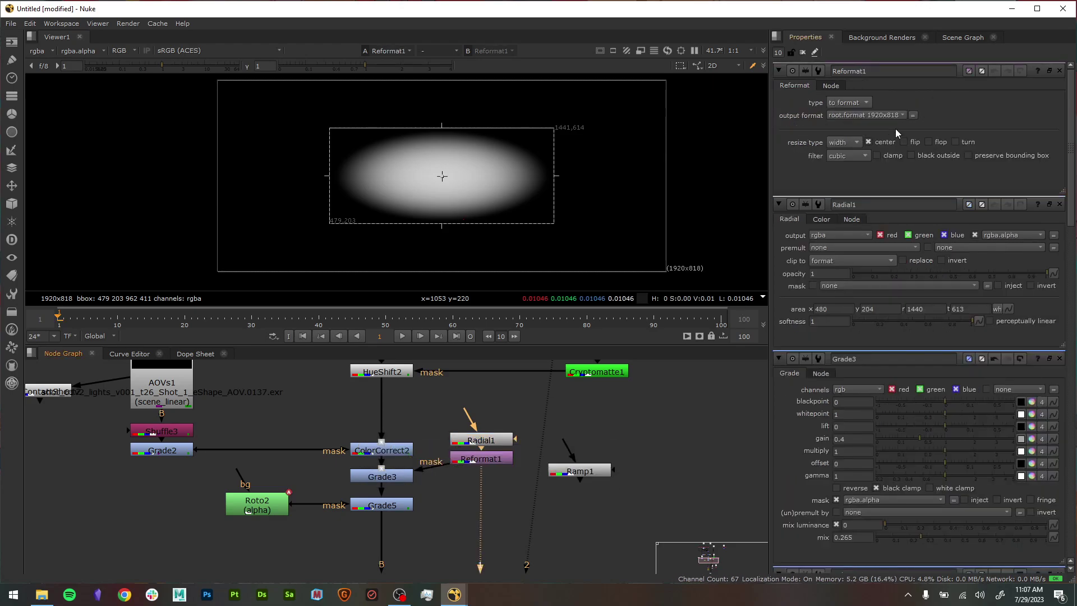
left_click(878, 116)
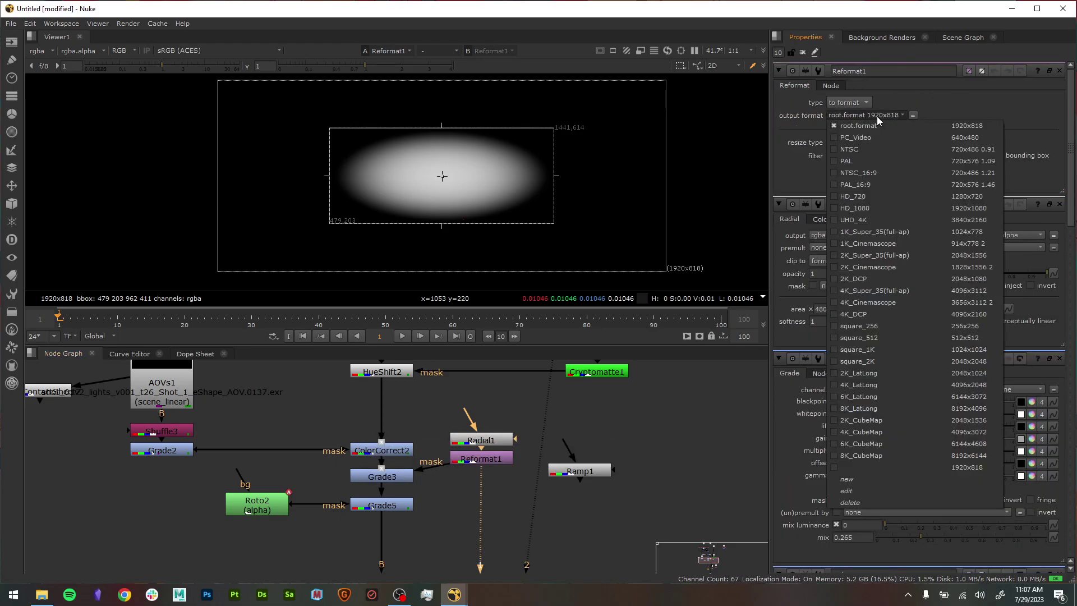
left_click(887, 469)
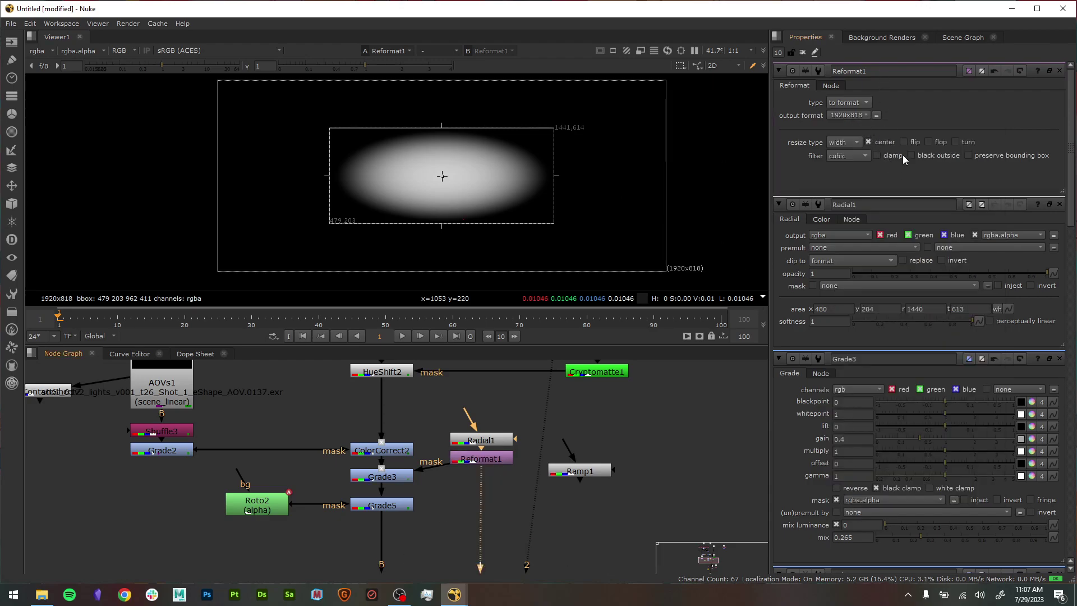
left_click(851, 103)
left_click(861, 104)
- Delete the Reformat1 and Radial1 nodes from Grade3's mask input
left_click(487, 461)
key("Delete")
left_click(500, 443)
key("Delete")
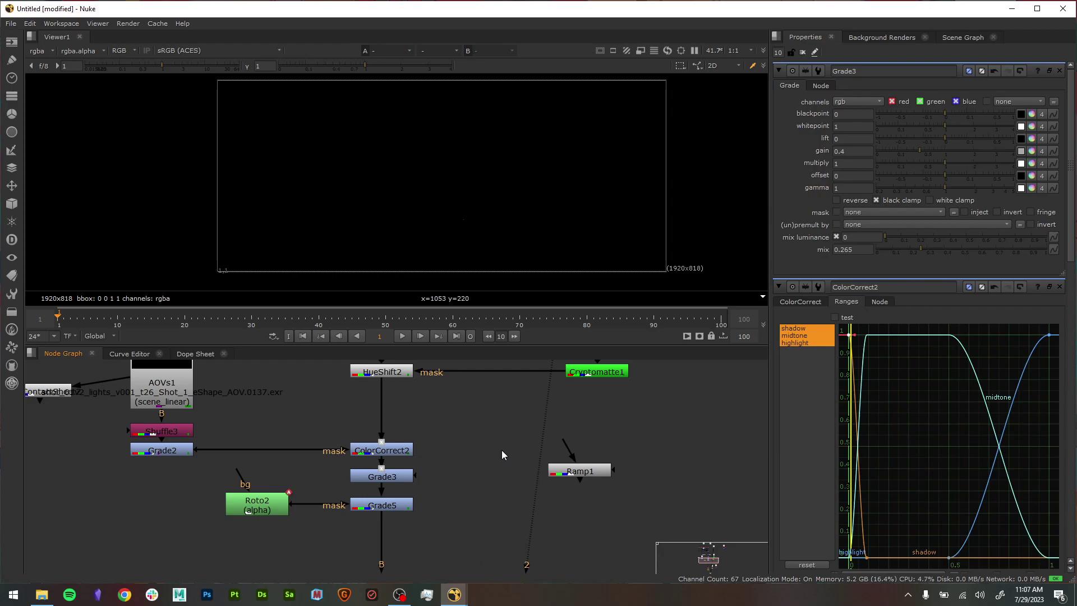
- Move Ramp1 closer to Grade3, connect it as Grade3's mask, and view the gradient
left_click_drag(599, 476, 500, 455)
left_click_drag(415, 476, 506, 473)
key("1")
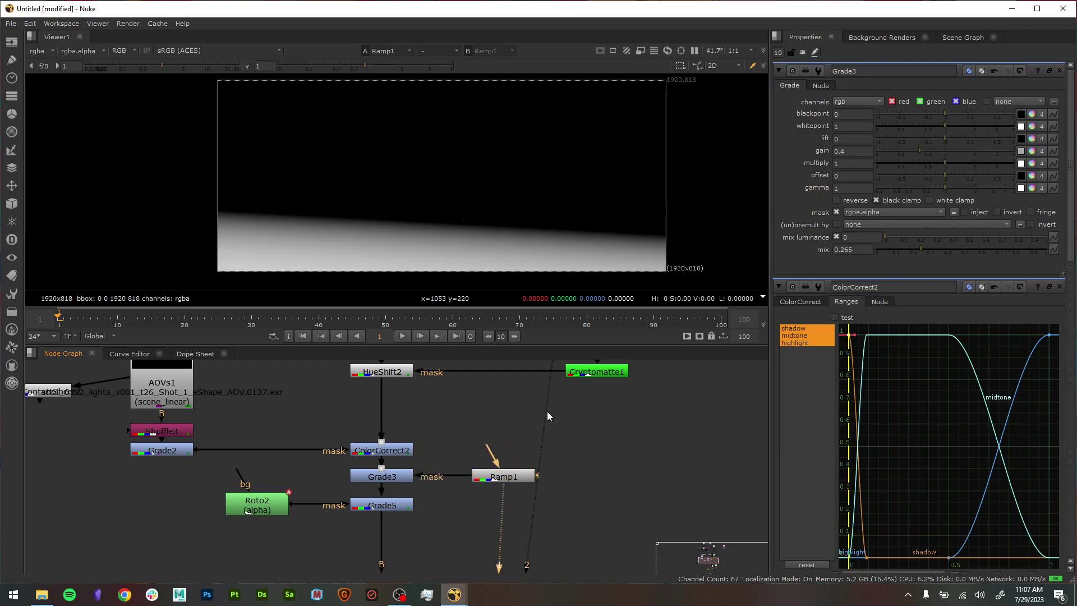
left_click(495, 477)
left_click(479, 440)
key("Tab")
type("reformat")
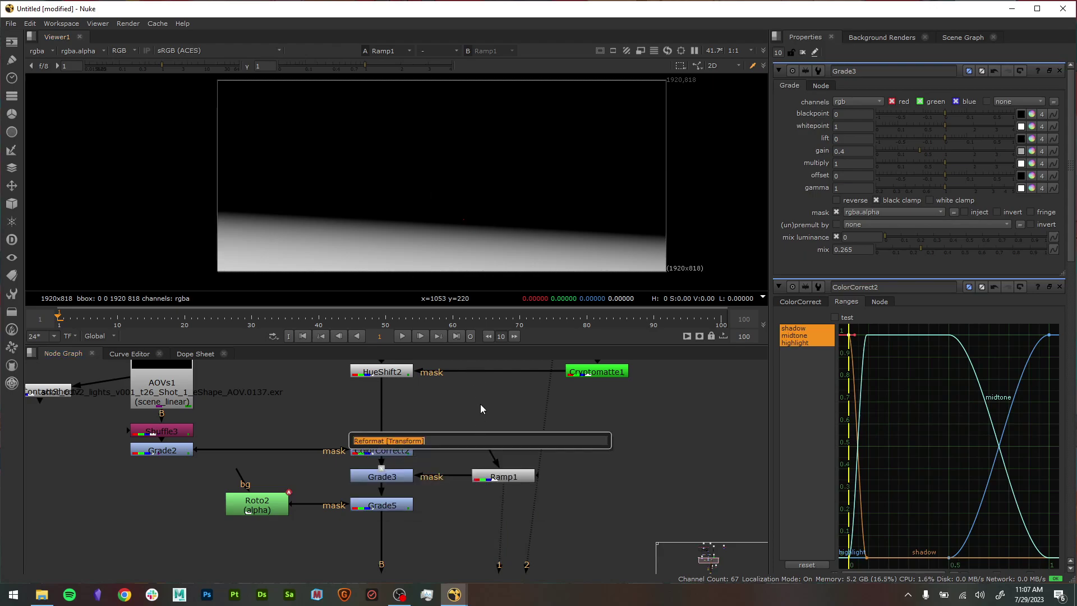
key("Escape")
- Undo the Ramp1 changes and the node deletions, and try to enlarge Radial1's ellipse toward the frame's lower-right corner
key("ctrl+z")
key("ctrl+z")
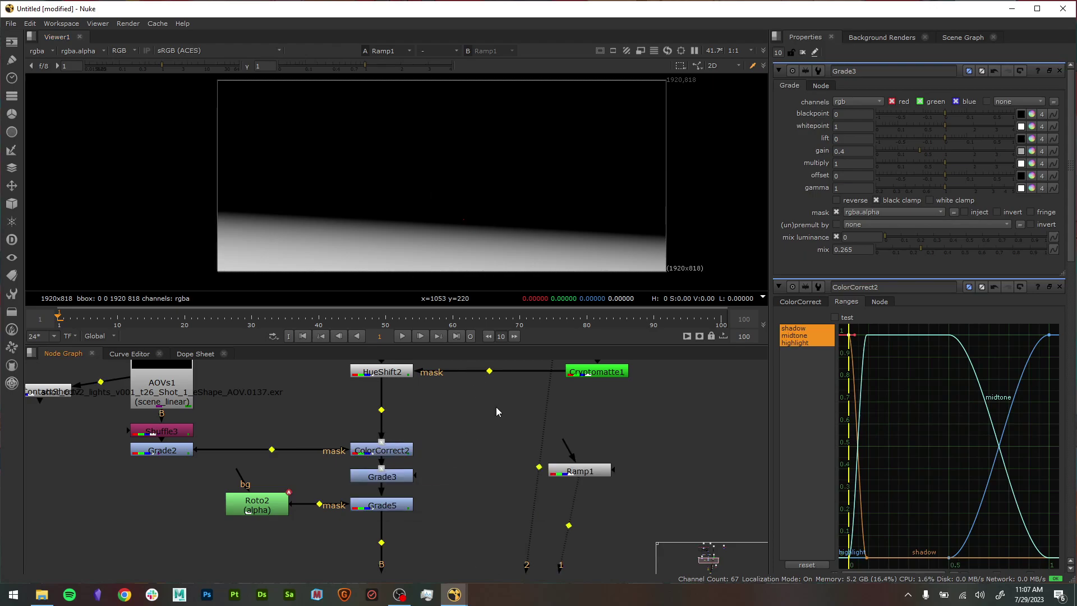
key("ctrl+z")
double_click(493, 440)
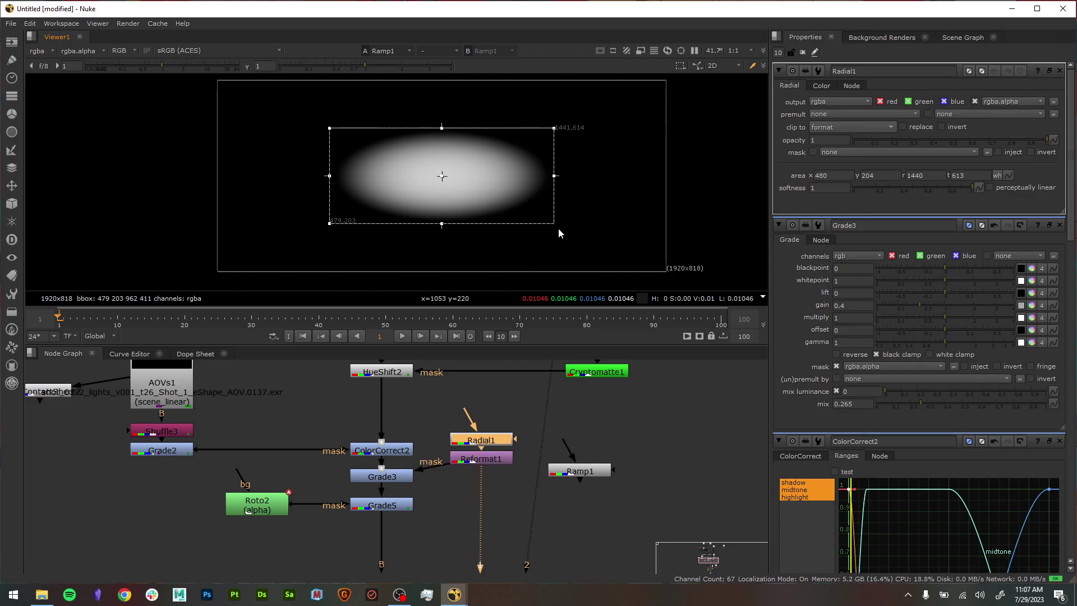
left_click_drag(554, 225, 631, 261)
key("Tab")
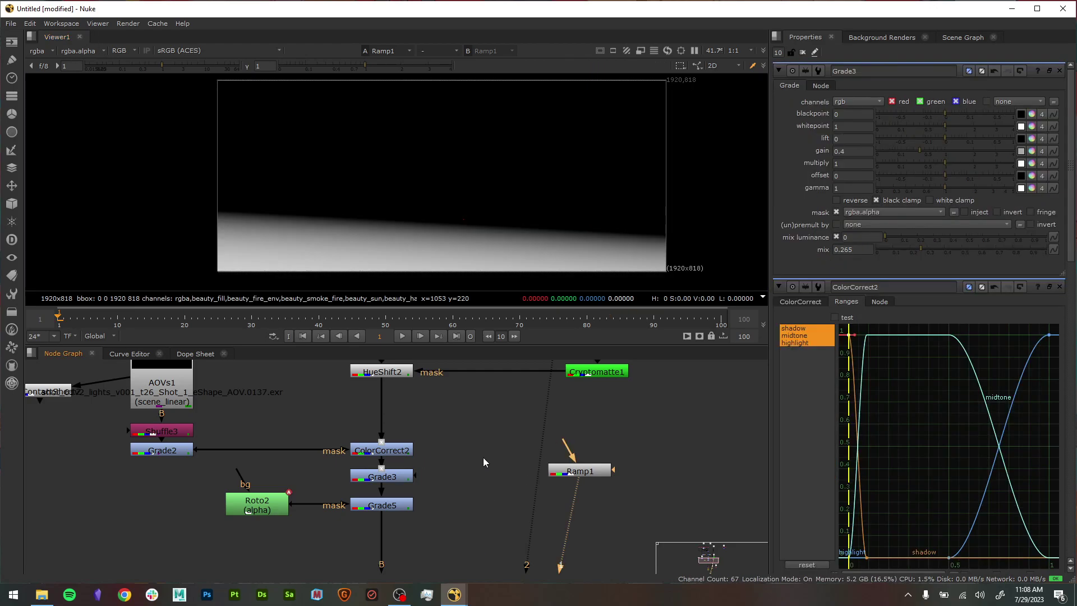
- View HueShift2's output to check the image ahead of the color correction
middle_click_drag(483, 462, 446, 487)
left_click(370, 397)
key("1")
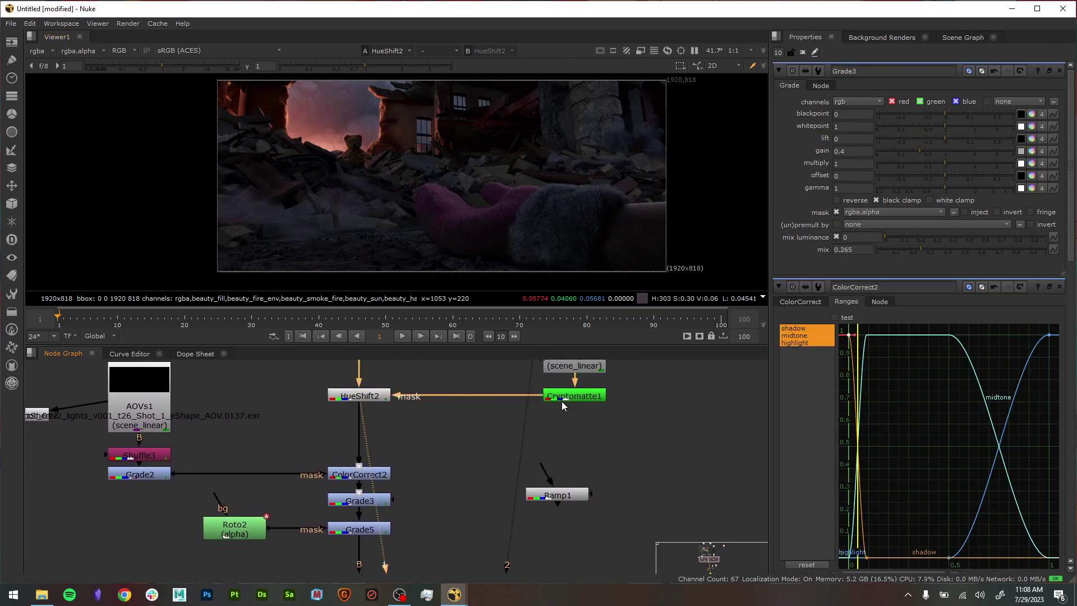
- View Ramp1, move it beside Grade3, and raise its point 0 to x 120, y 302
middle_click_drag(492, 496, 487, 439)
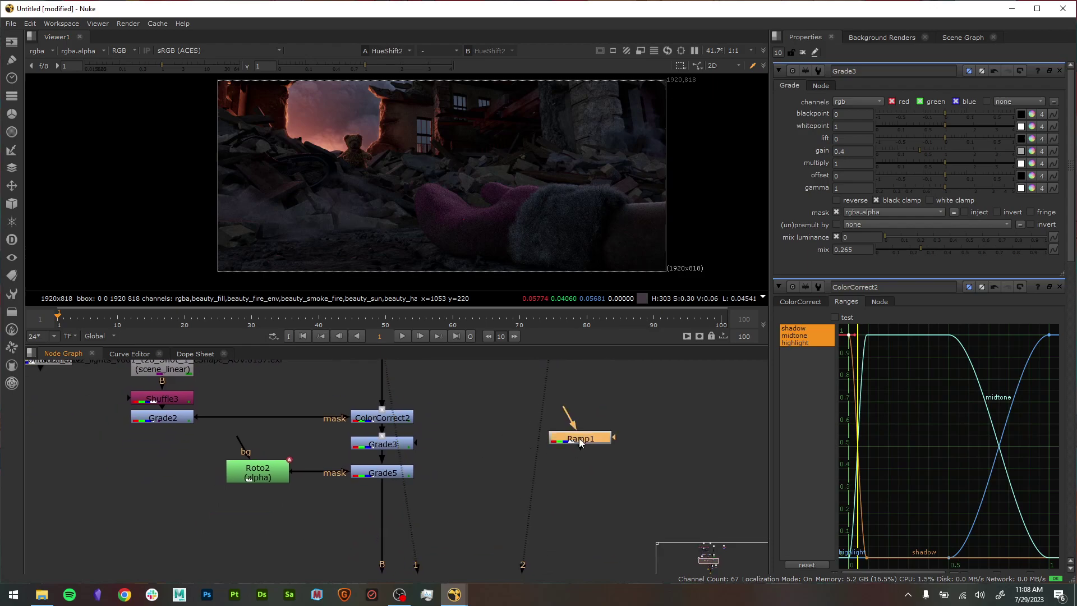
left_click(581, 438)
key("1")
left_click_drag(586, 438, 498, 451)
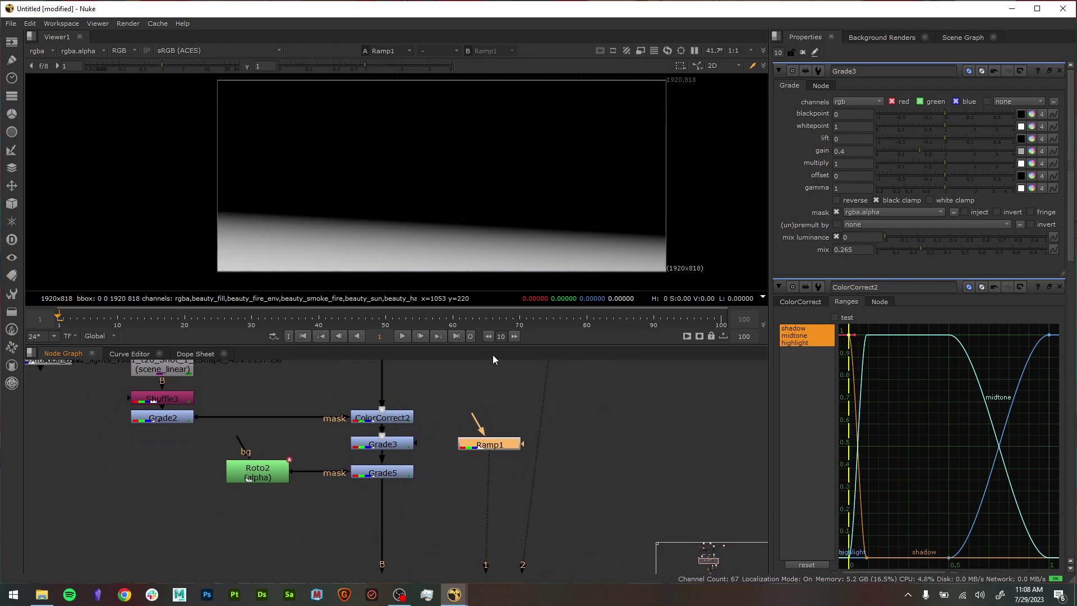
double_click(499, 448)
mouse_move(246, 213)
left_mouse_down()
mouse_move(318, 164)
mouse_move(271, 209)
mouse_move(248, 198)
left_mouse_up()
- View Grade3's output, close Ramp1's properties, and connect Grade3's mask input to Ramp1
left_click(398, 444)
key("1")
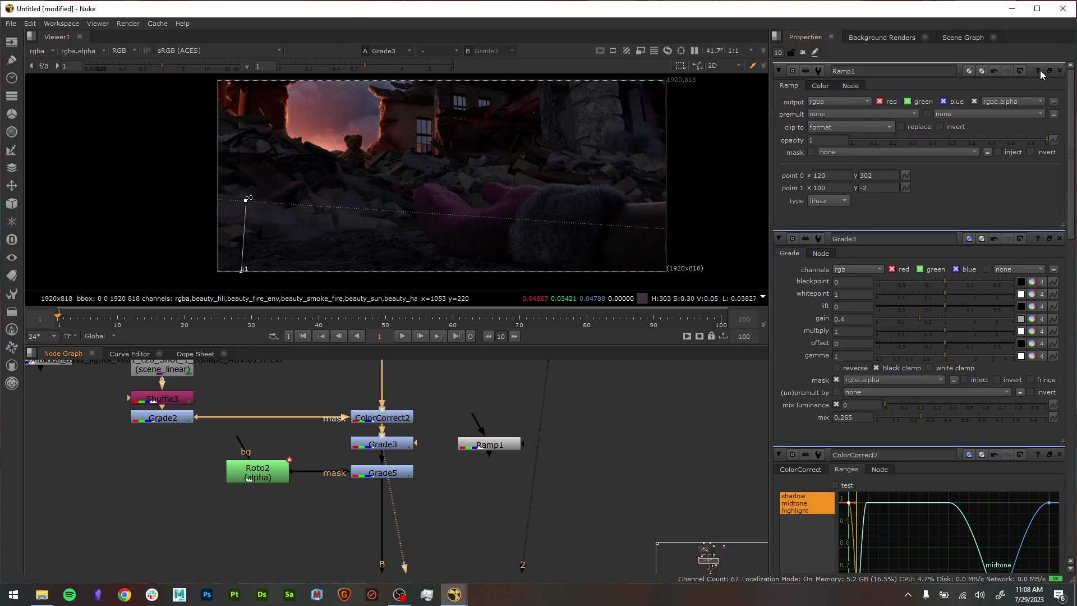
left_click(1058, 71)
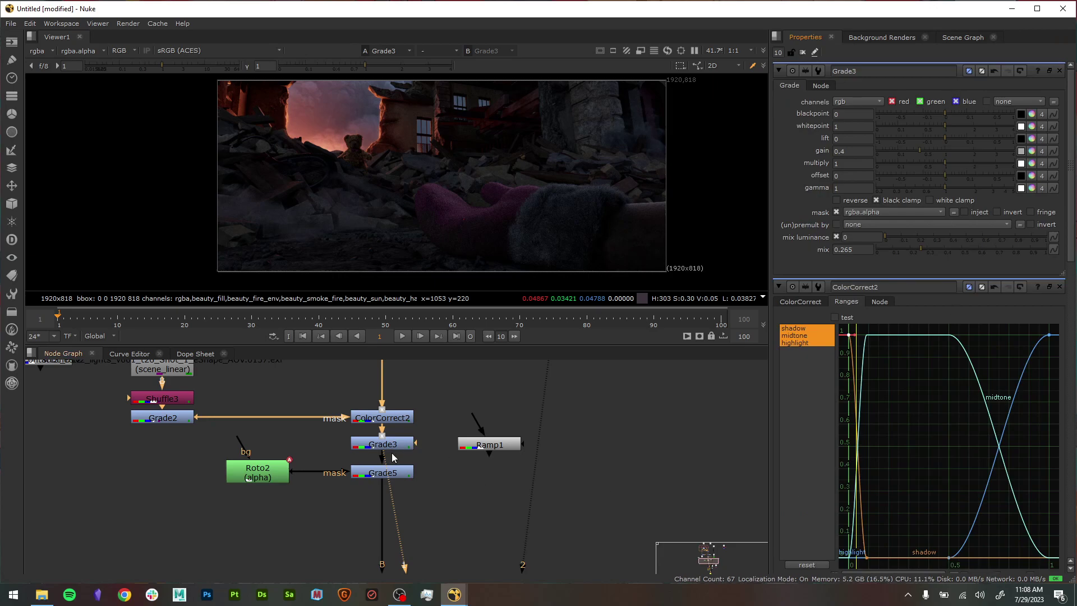
left_click_drag(415, 445, 477, 446)
left_click(489, 445)
- Compare the image with Grade3 repeatedly disabled and enabled
left_click(382, 446)
key("d")
key("d")
key("d")
key("d")
key("d")
key("d")
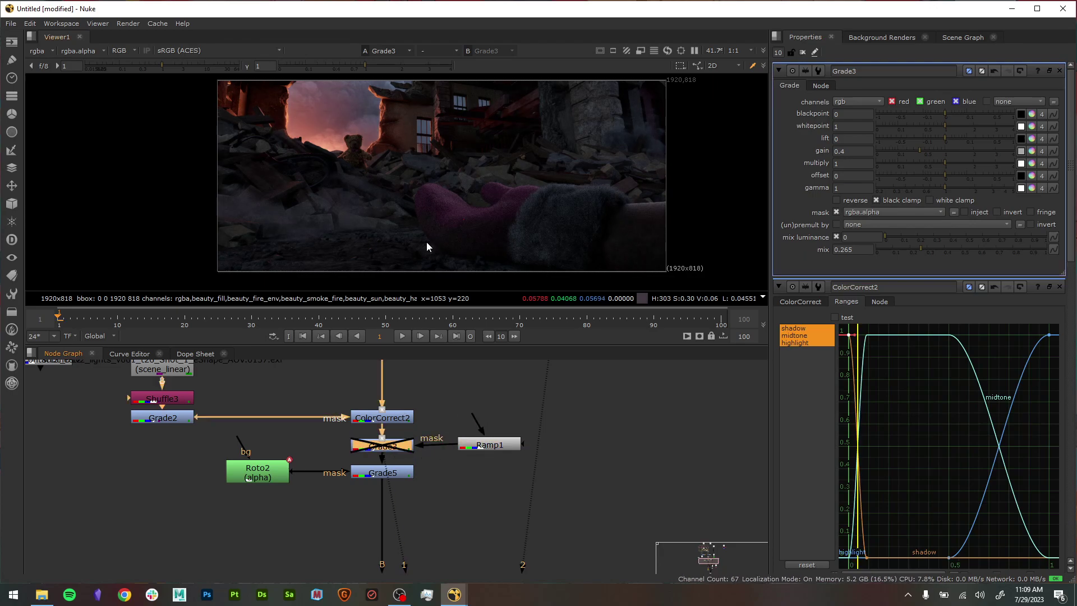
- Check Ramp1's raised gradient mask against Grade3's graded output
left_click(504, 444)
key("1")
left_click(410, 448)
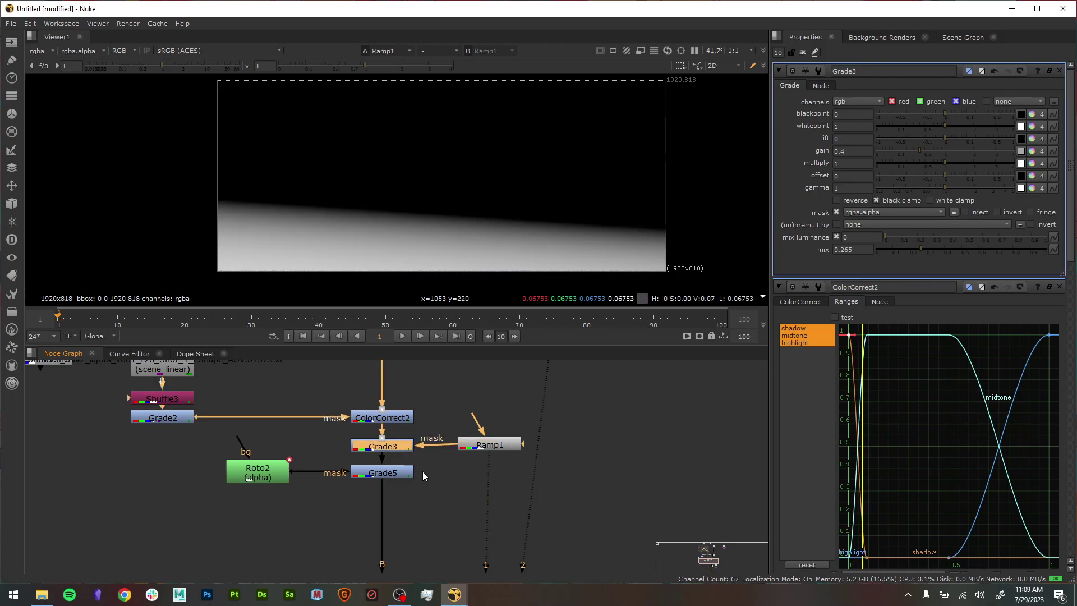
key("1")
- View Grade5's output, open its grade settings, and examine the image up close
left_click(403, 474)
key("1")
scroll(463, 170, "down", 1)
scroll(462, 170, "up", 1)
middle_click_drag(463, 170, 483, 200)
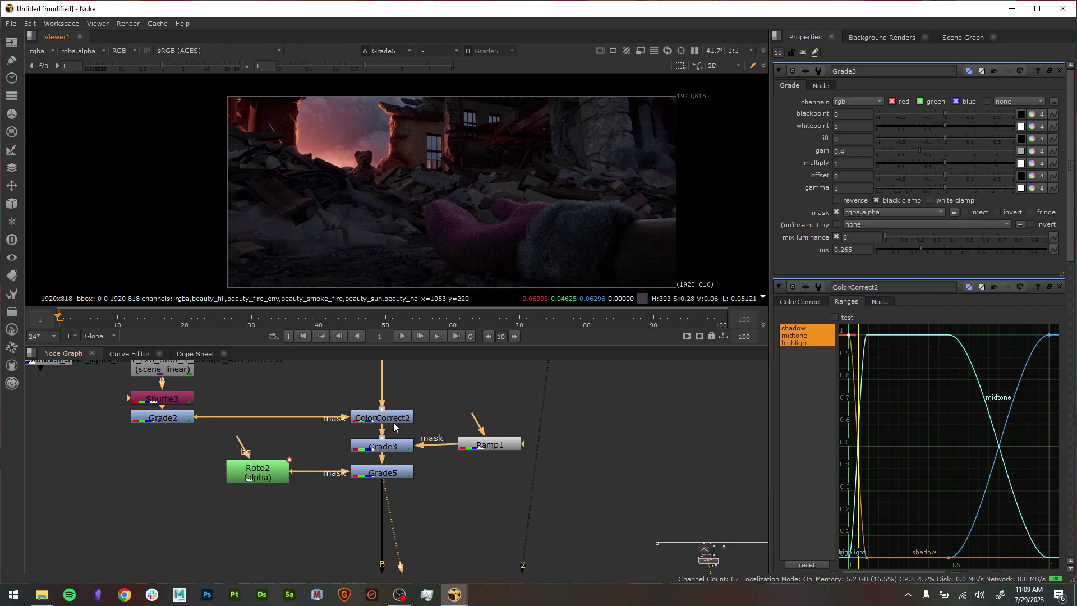
double_click(399, 473)
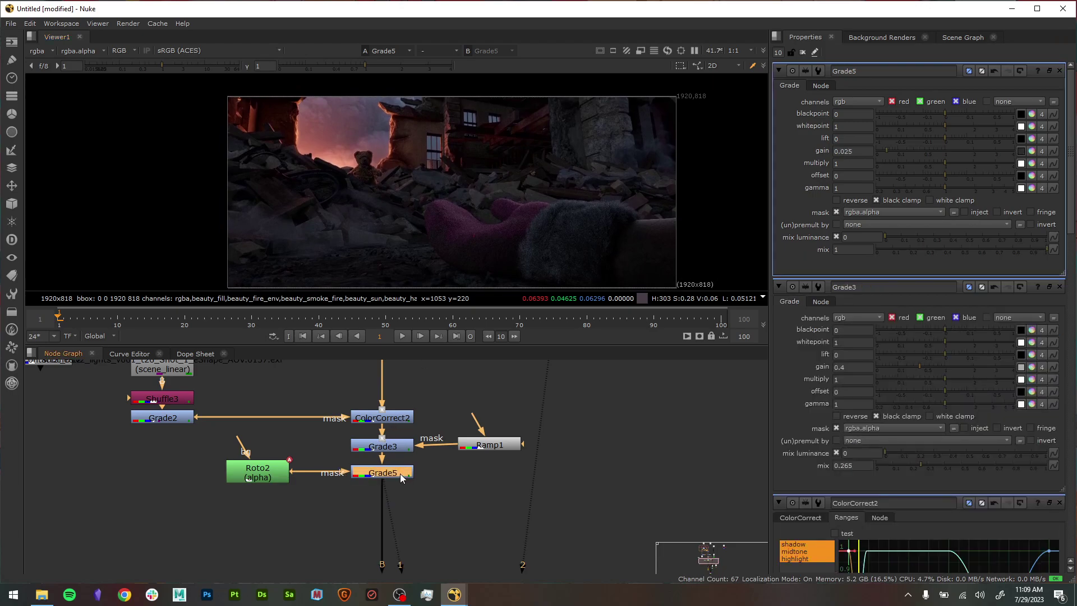
scroll(631, 123, "up", 2)
middle_click_drag(631, 123, 549, 139)
scroll(584, 191, "down", 2)
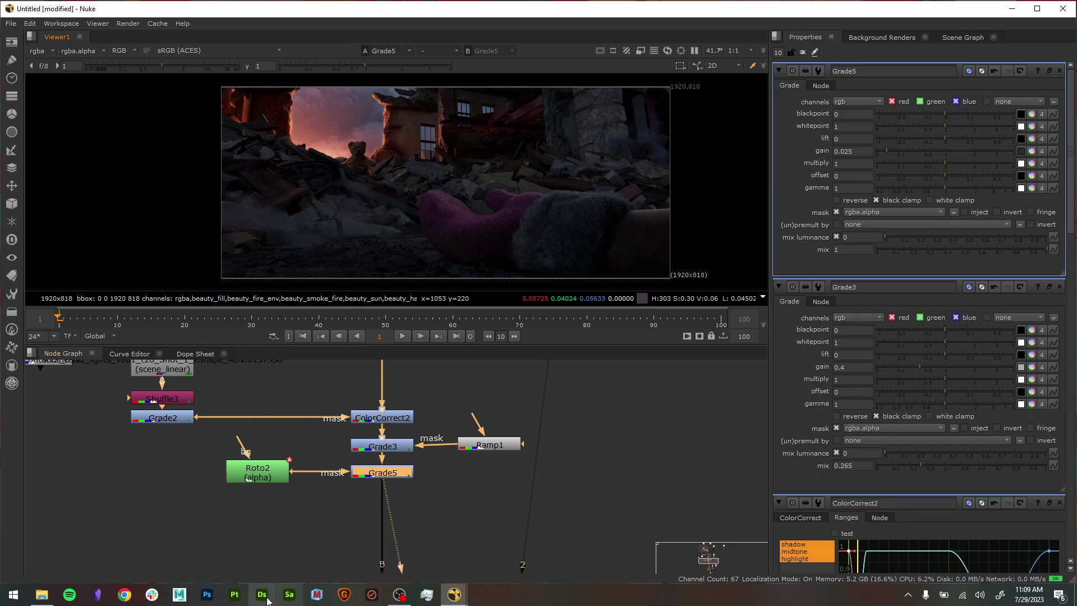
- Compare the image with Roto2 and Grade5 toggled off and on, and raise Grade5's gain to 0.065
left_click(262, 480)
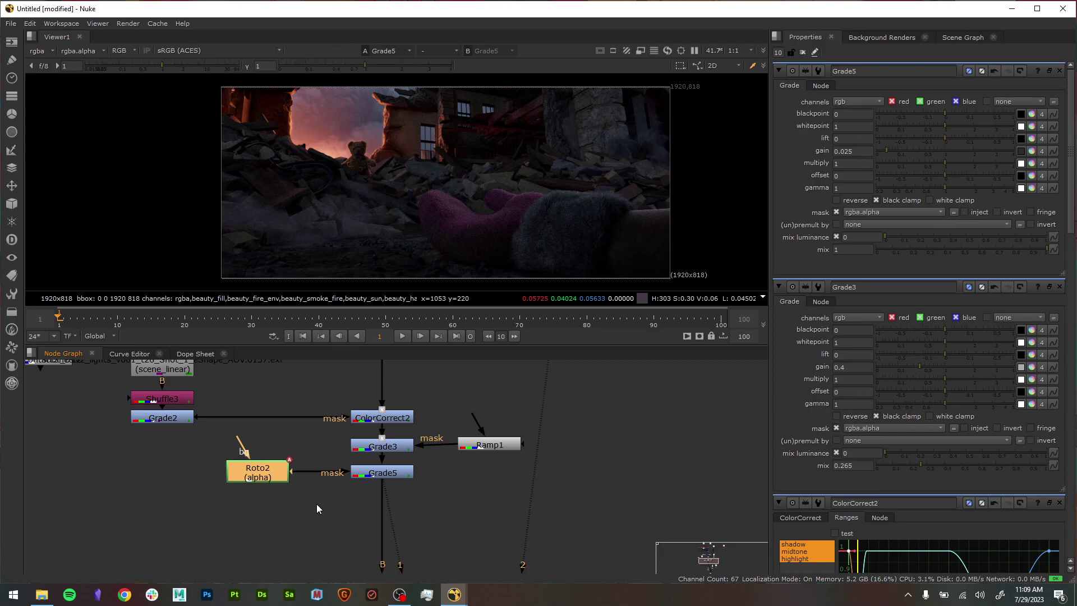
key("d")
key("d")
left_click(400, 473)
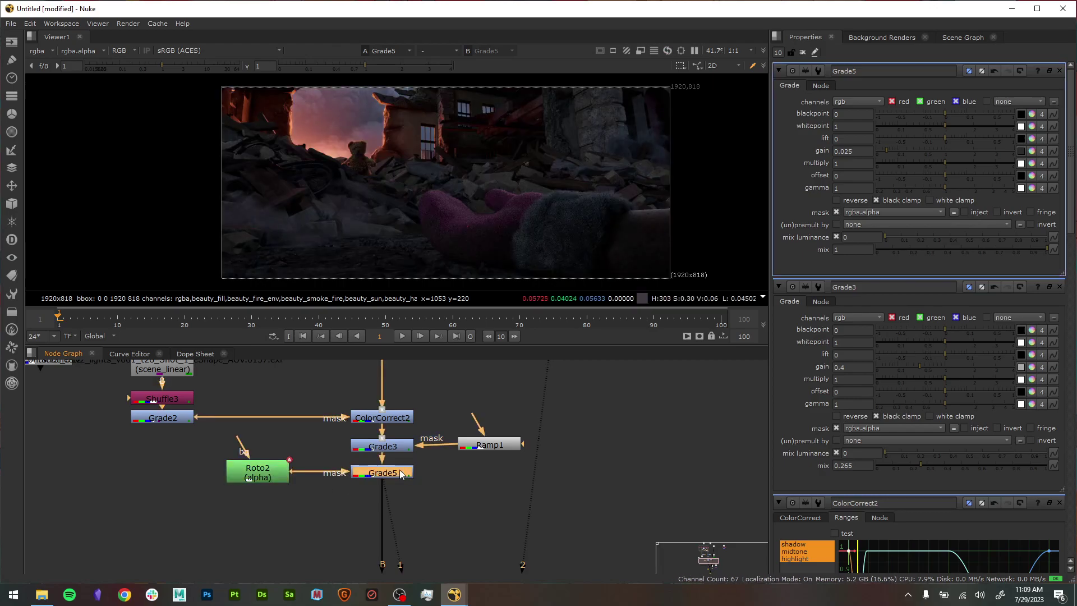
key("d")
key("d")
mouse_move(887, 151)
left_mouse_down()
mouse_move(944, 151)
mouse_move(879, 154)
mouse_move(892, 152)
left_mouse_up()
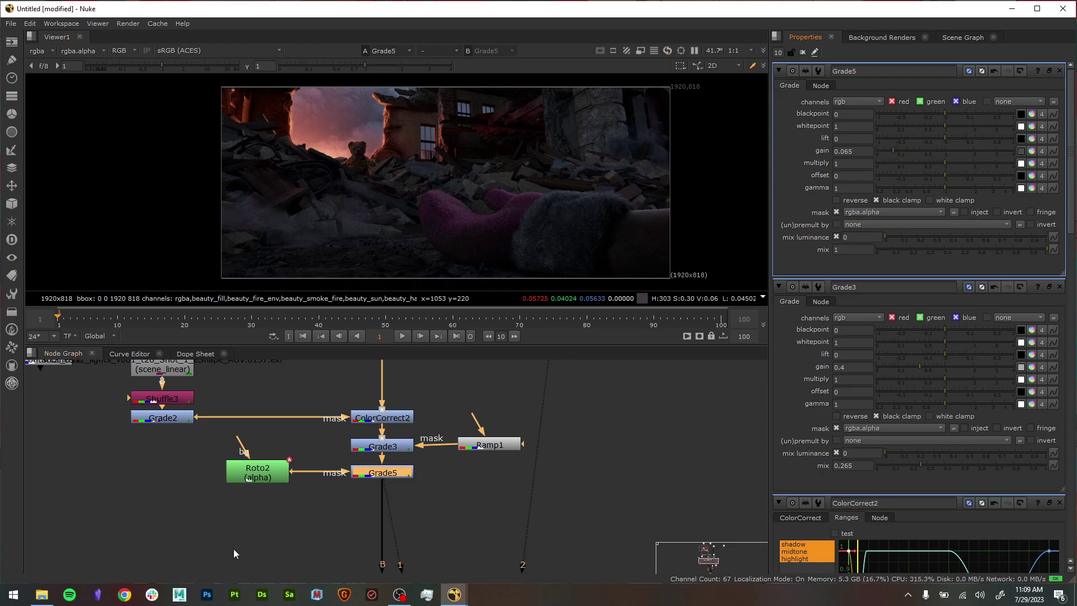
- View Roto2, open its properties to show the ellipse shape, and display its alpha channel
left_click(264, 476)
key("1")
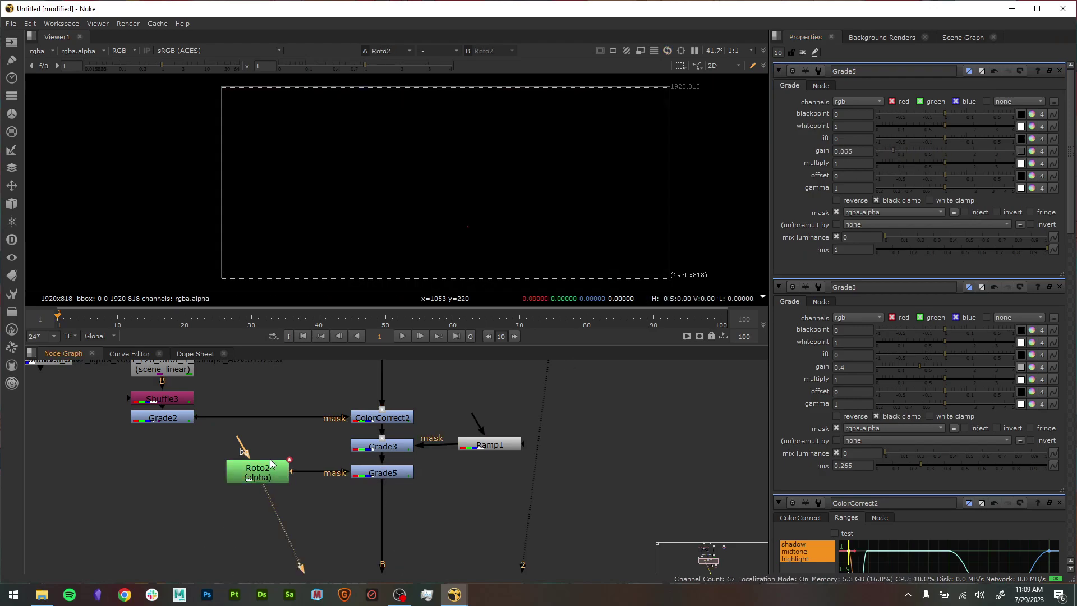
left_click(267, 467)
double_click(267, 466)
left_click(588, 177)
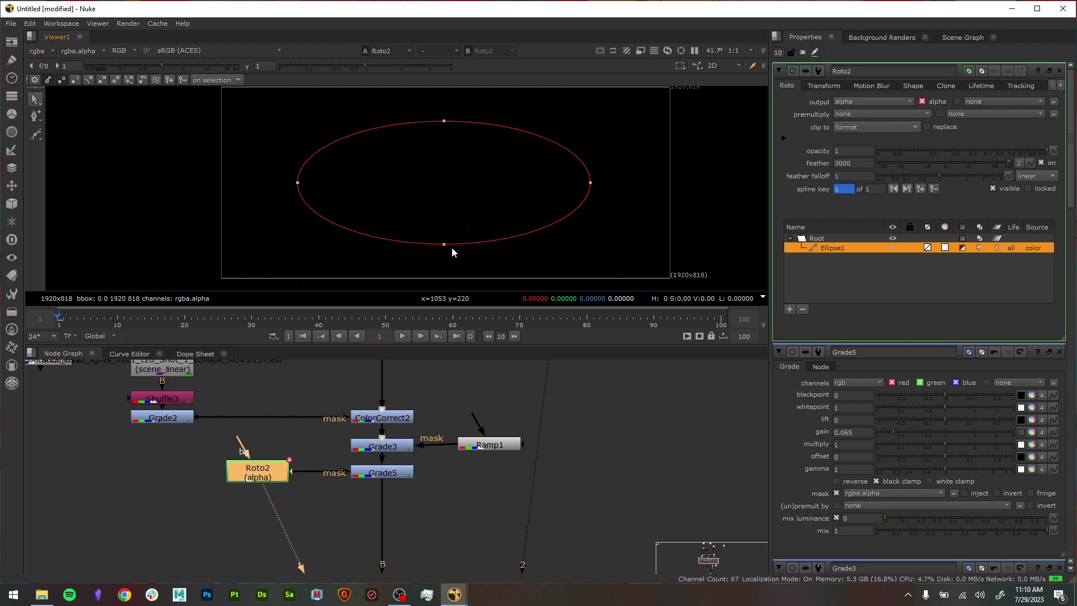
left_click(36, 51)
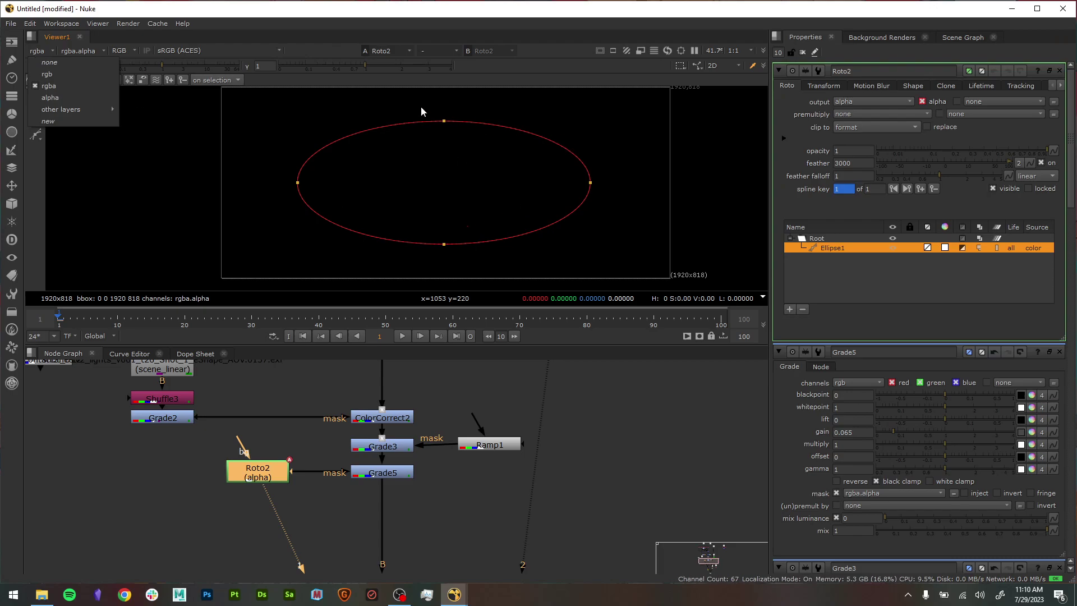
left_click(76, 97)
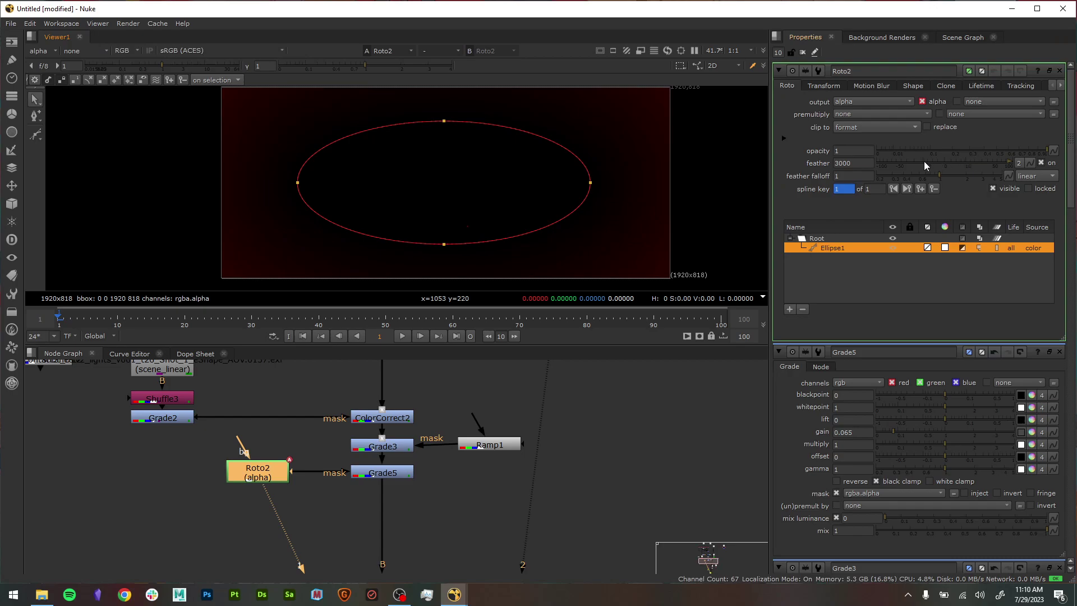
- Set Ellipse1's feather to 0 in Roto2 and toggle its inversion repeatedly to compare the two hard-edged masks
left_click(944, 163)
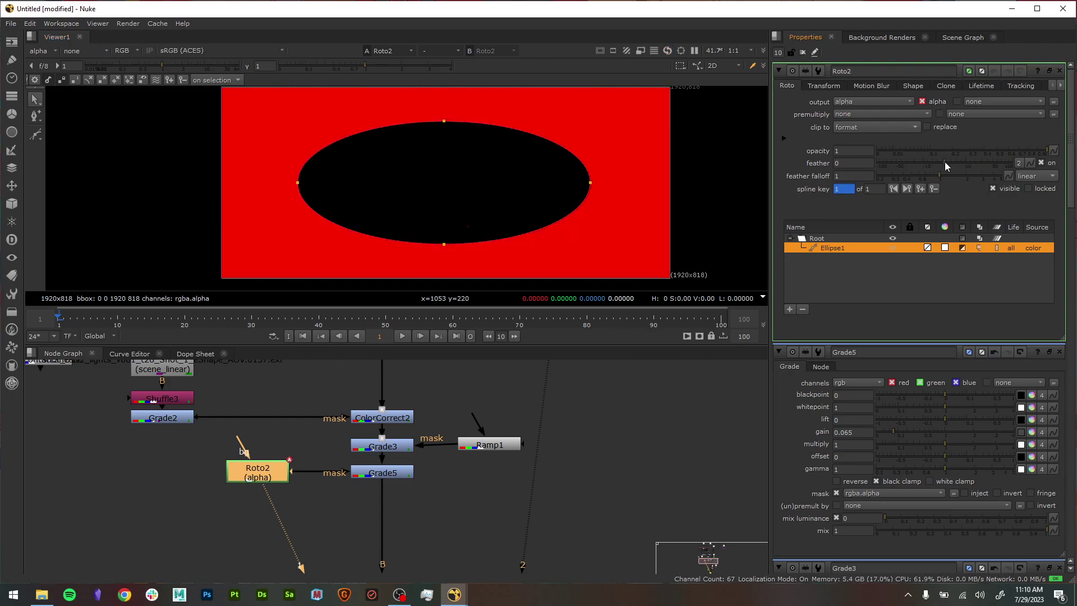
left_click(962, 247)
left_click(962, 247)
left_click(962, 247)
left_click(962, 248)
left_click(962, 247)
left_click(962, 247)
left_click(963, 247)
left_click(962, 247)
left_click(963, 247)
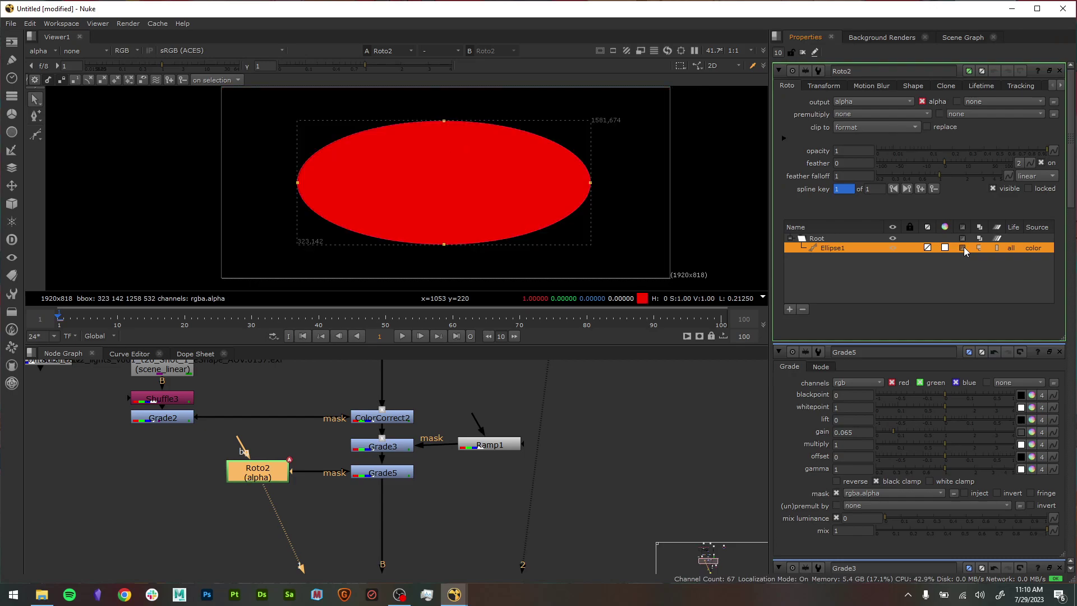
left_click(962, 247)
left_click(963, 247)
left_click(963, 248)
left_click(963, 248)
left_click(963, 248)
left_click(963, 247)
left_click(963, 247)
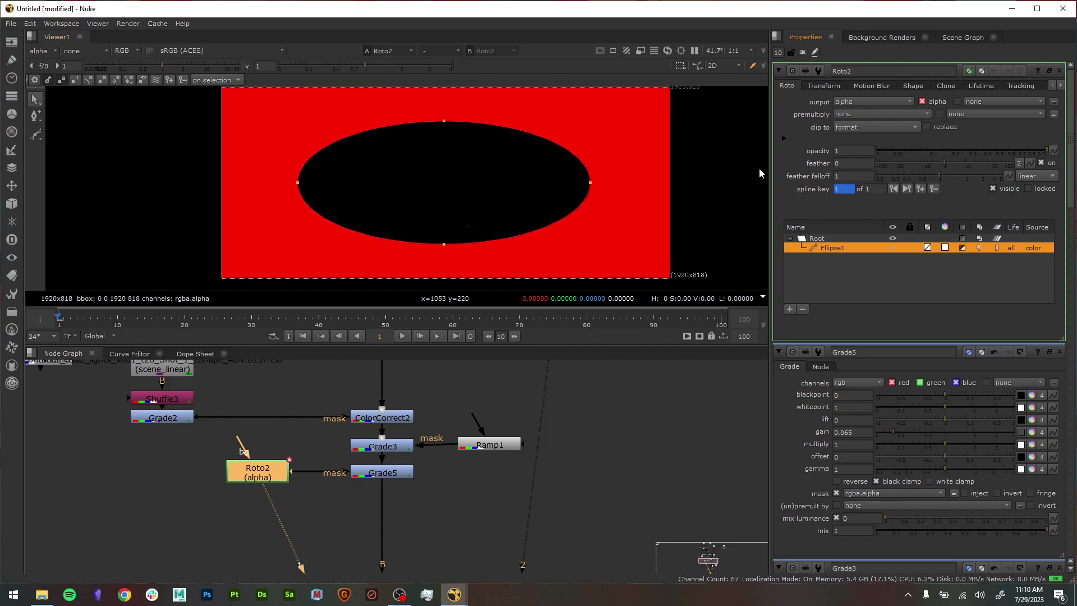
- Restore Ellipse1's feather to 3000
left_click_drag(959, 165, 1005, 167)
left_click(863, 163)
type("3000")
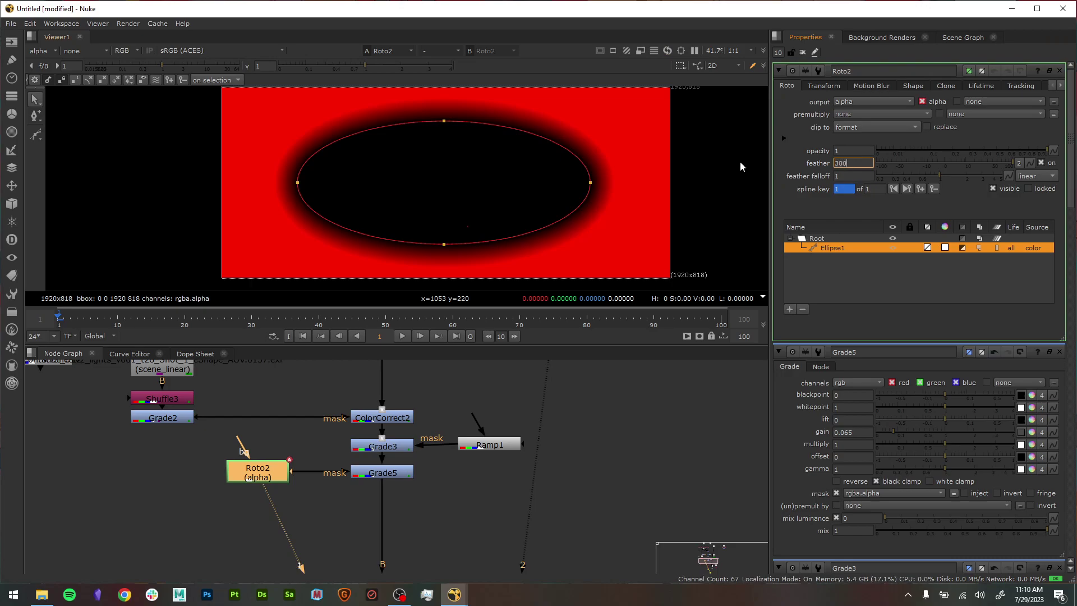
key("Return")
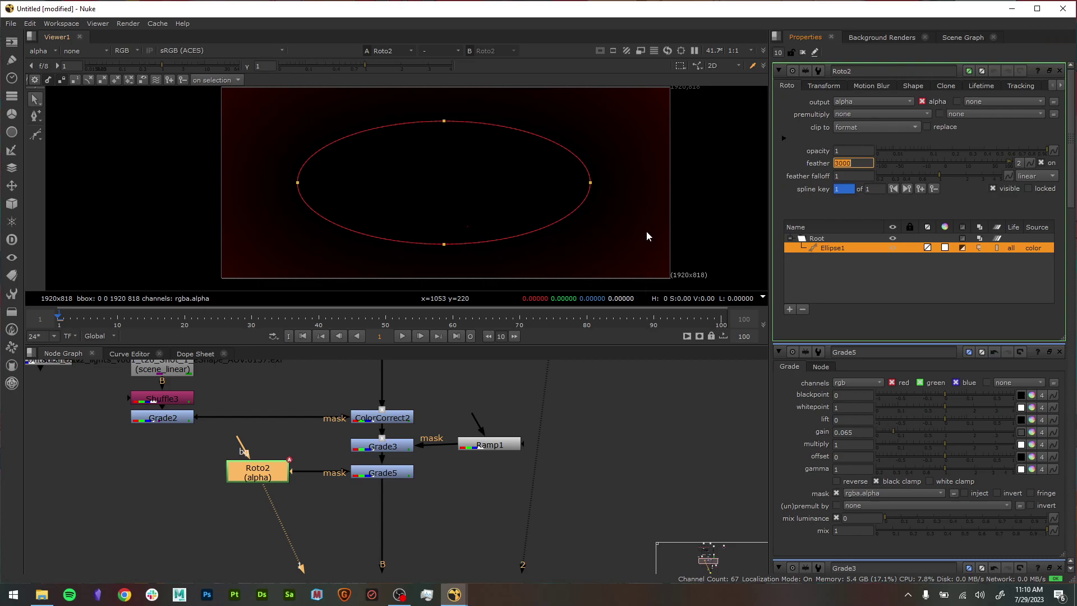
- Scale the Roto2 ellipse down around its centre, and view Grade5's rgba output with Roto2's properties closed
left_click_drag(284, 125, 577, 262)
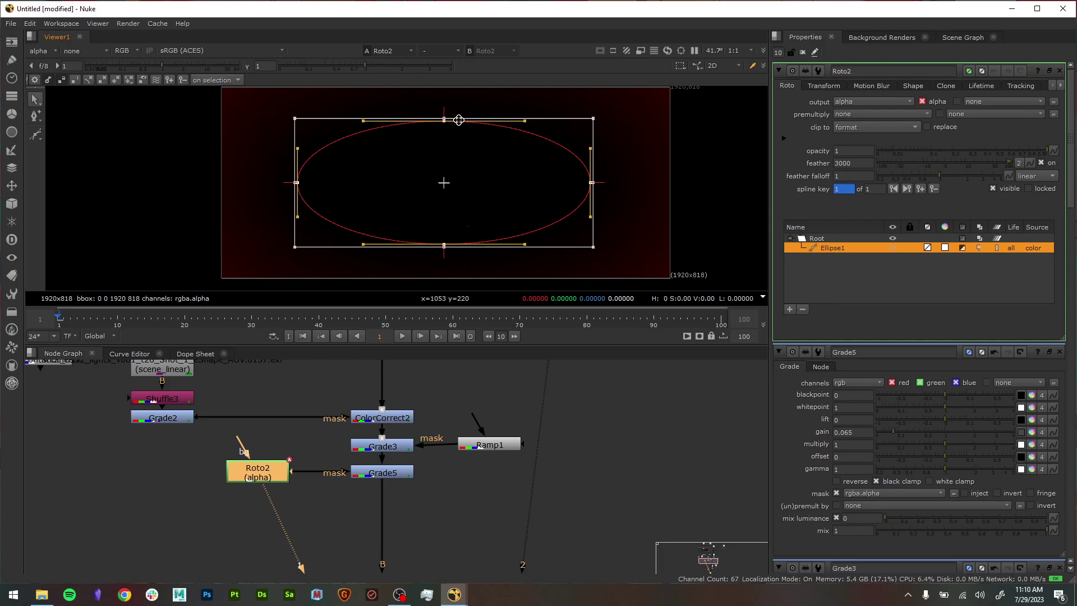
left_click_drag(595, 122, 568, 130)
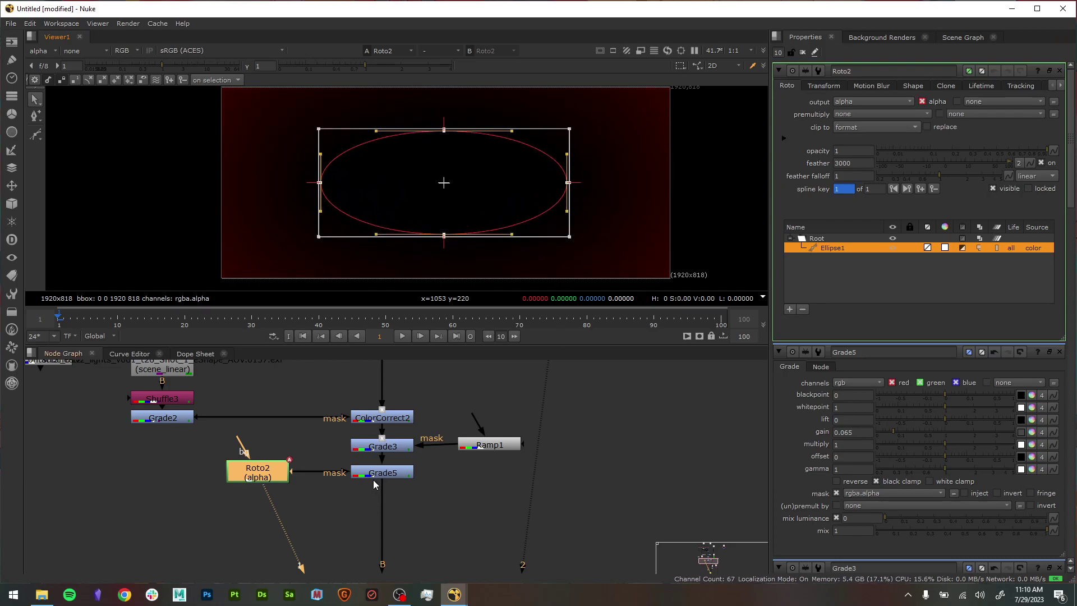
left_click(381, 474)
left_click(47, 50)
left_click(53, 82)
key("1")
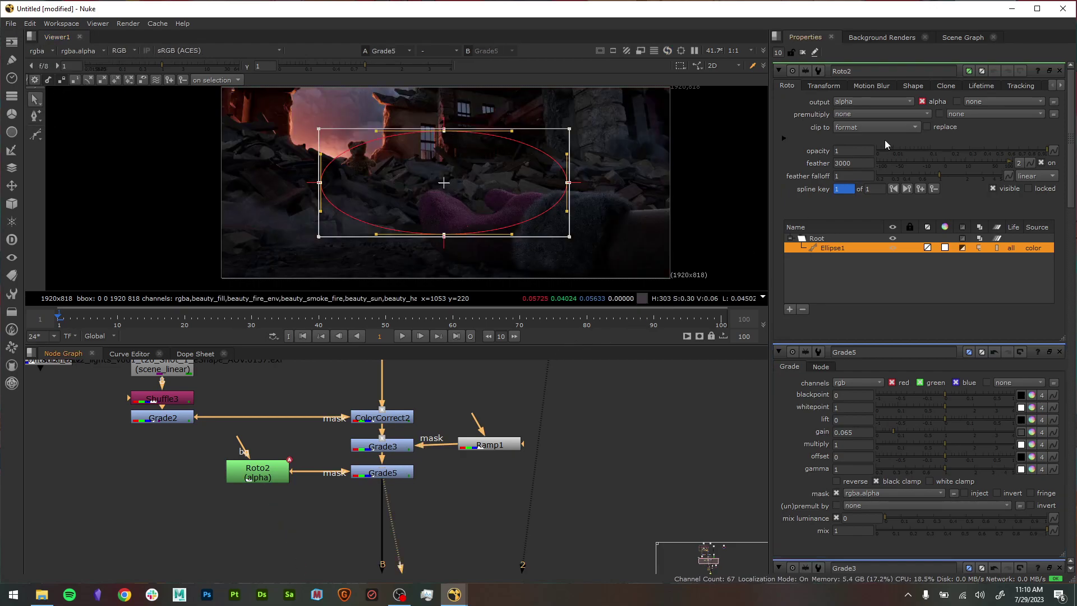
left_click(1059, 71)
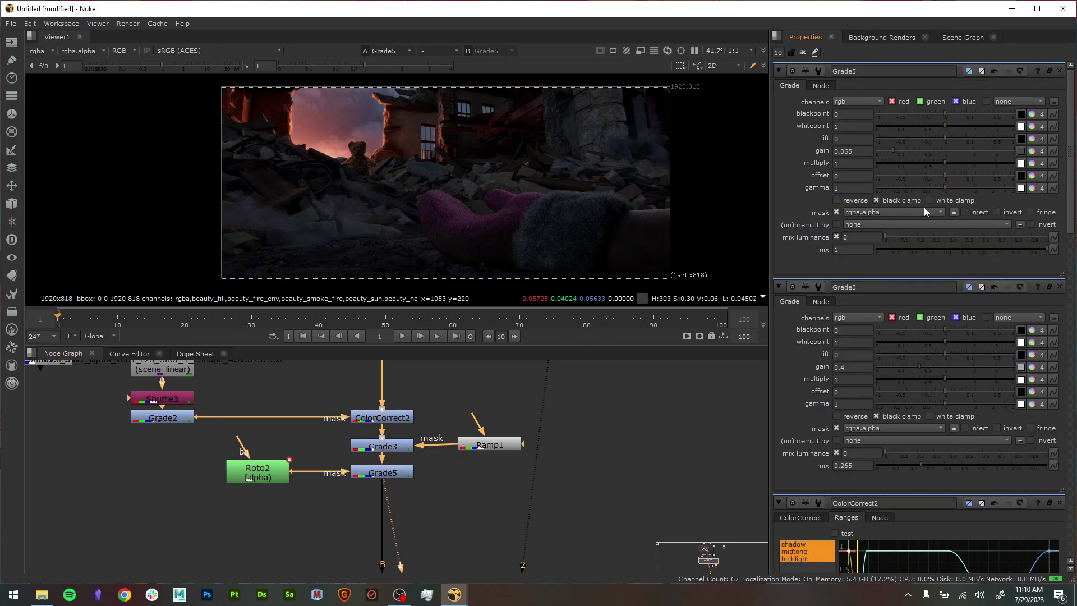
- Locate Shuffle2 downstream of the grades and view its output
scroll(604, 435, "down", 3)
middle_click_drag(604, 460, 530, 398)
scroll(500, 493, "up", 3)
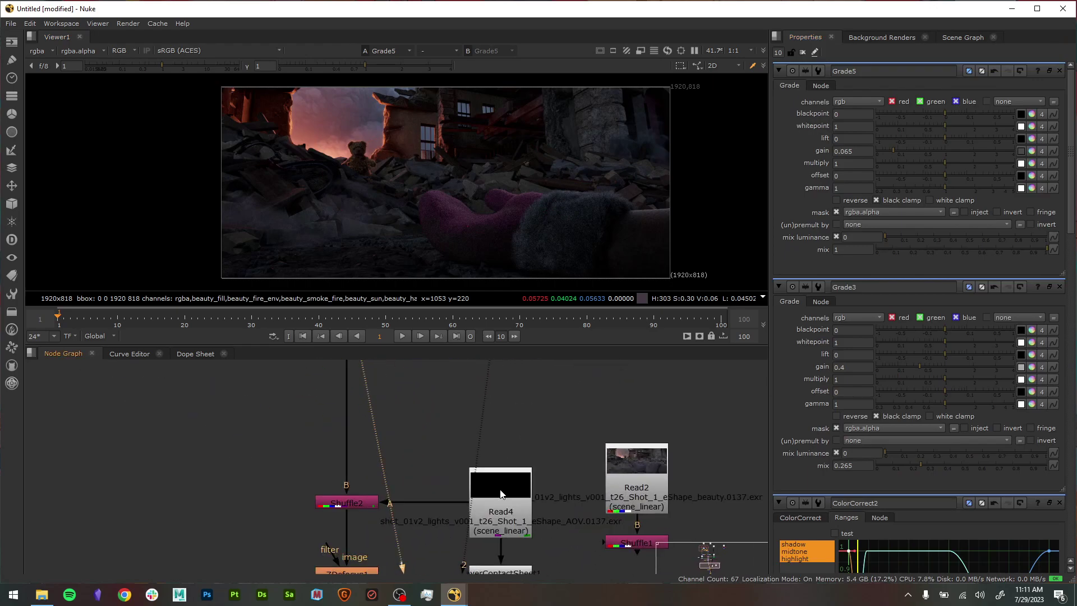
middle_click_drag(474, 433, 493, 389)
left_click(368, 459)
key("1")
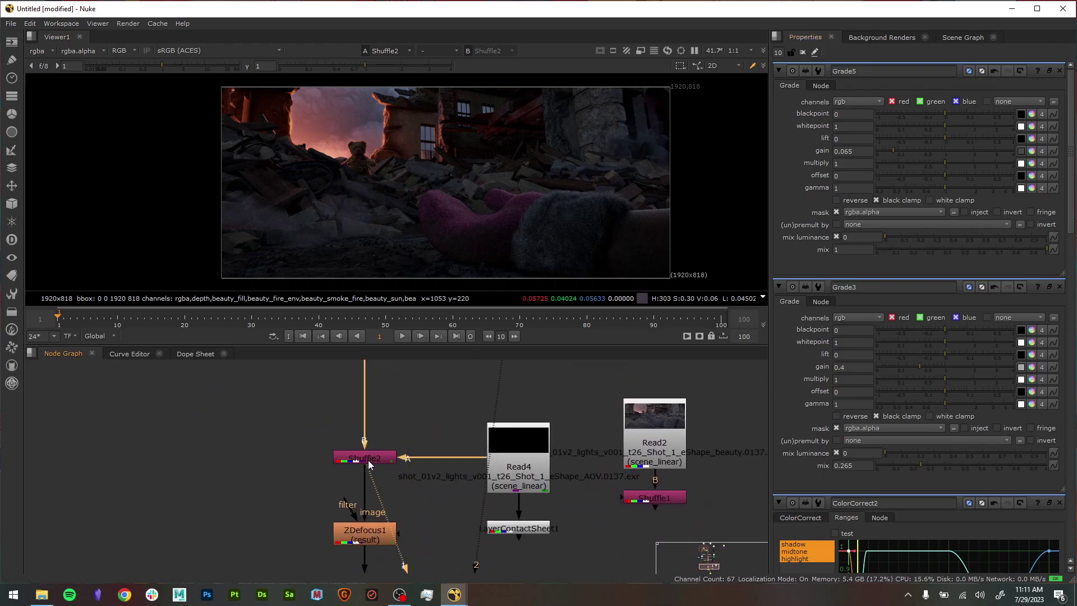
left_click(371, 458)
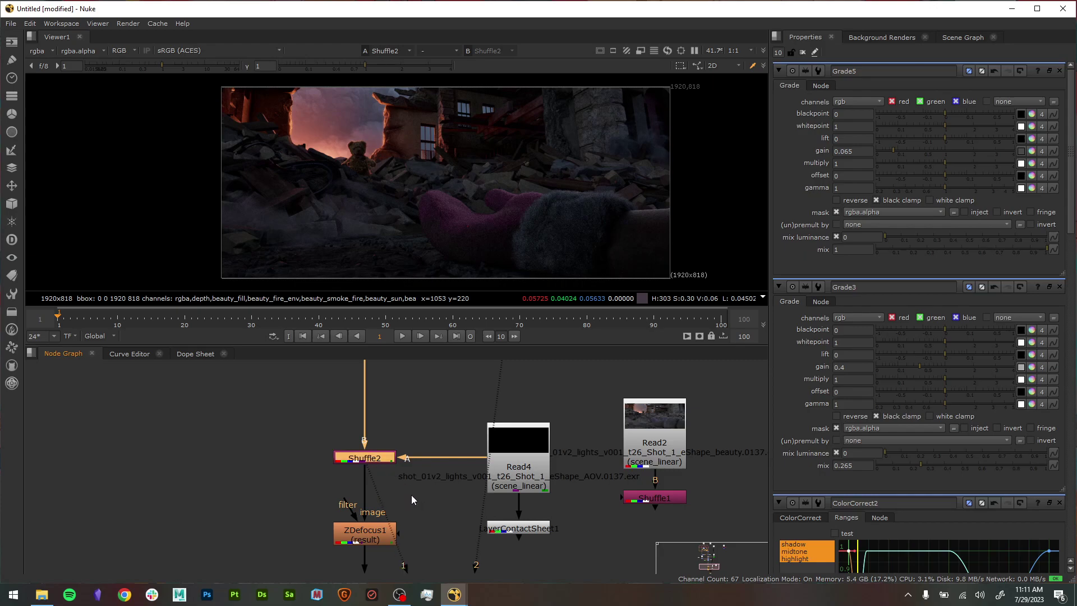
middle_click_drag(412, 494, 441, 446)
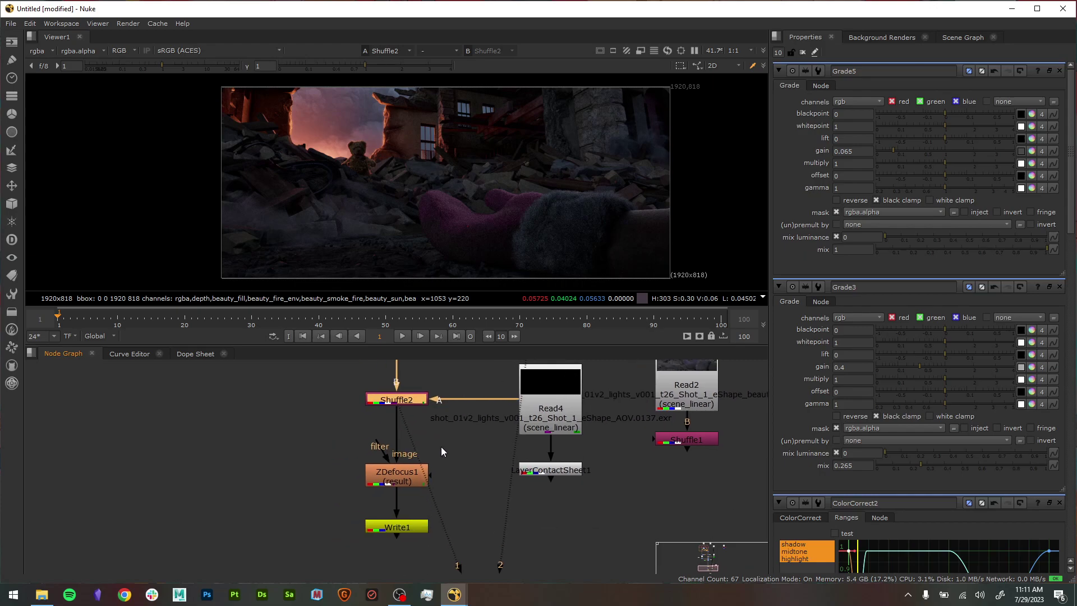
- Move ZDefocus1 up closer to Shuffle2 and enlarge the viewer area to frame the full image
left_click(399, 477)
middle_click_drag(398, 477, 378, 504)
scroll(474, 238, "up", 2)
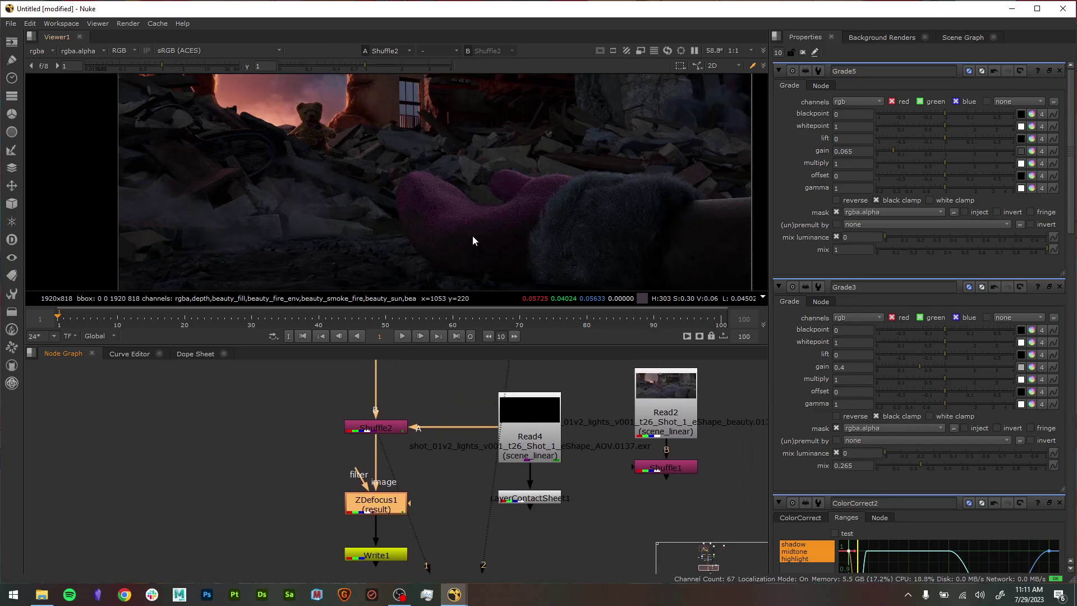
left_click_drag(533, 346, 533, 393)
left_click_drag(386, 556, 386, 519)
mouse_move(459, 444)
middle_mouse_down()
mouse_move(469, 491)
mouse_move(468, 442)
middle_mouse_up()
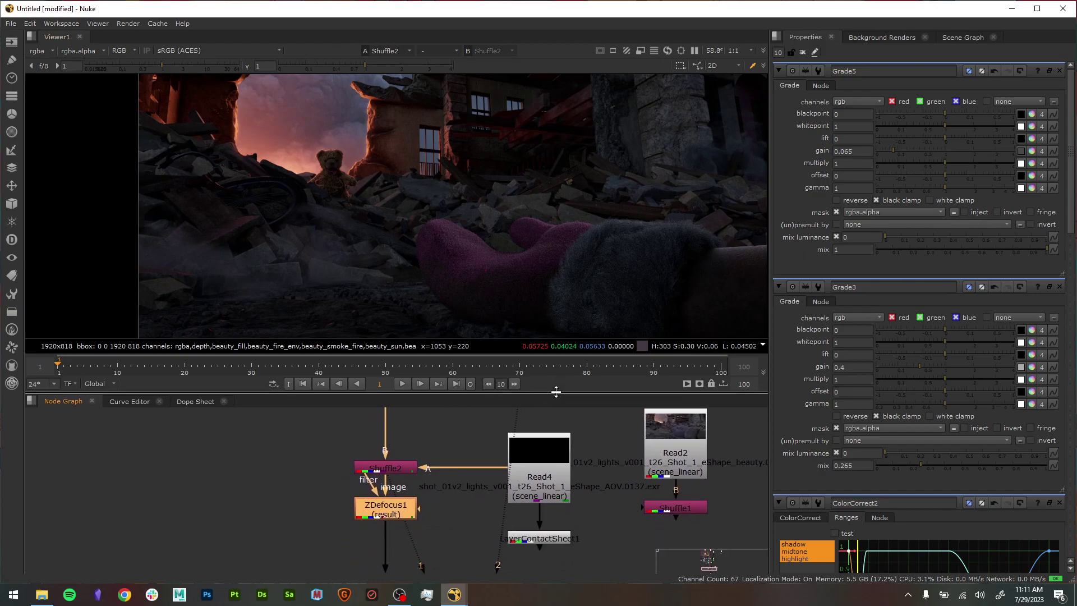
left_click_drag(556, 392, 555, 417)
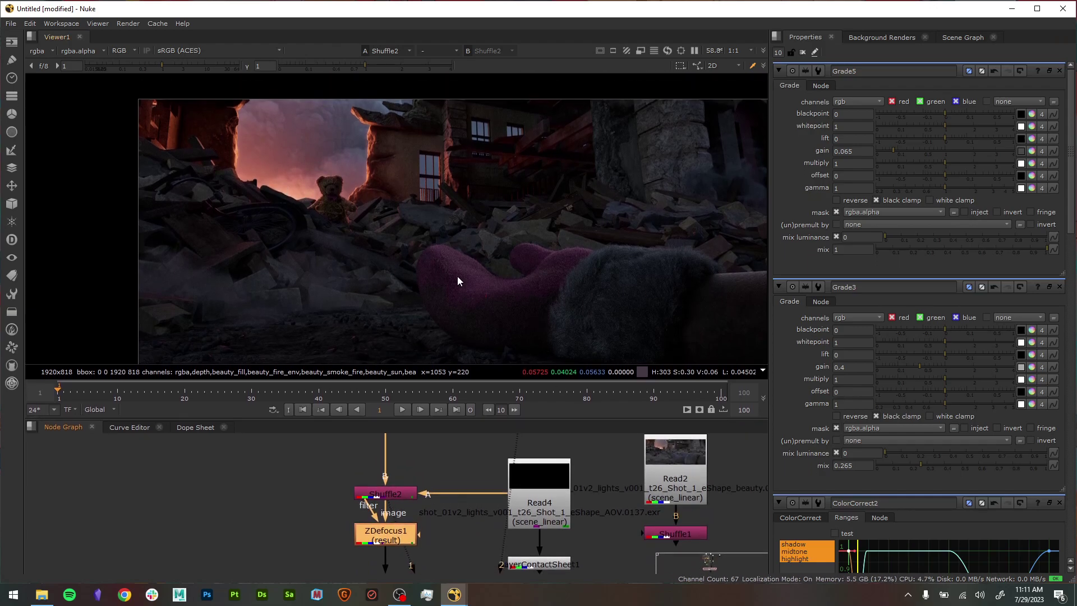
middle_click_drag(558, 250, 600, 258)
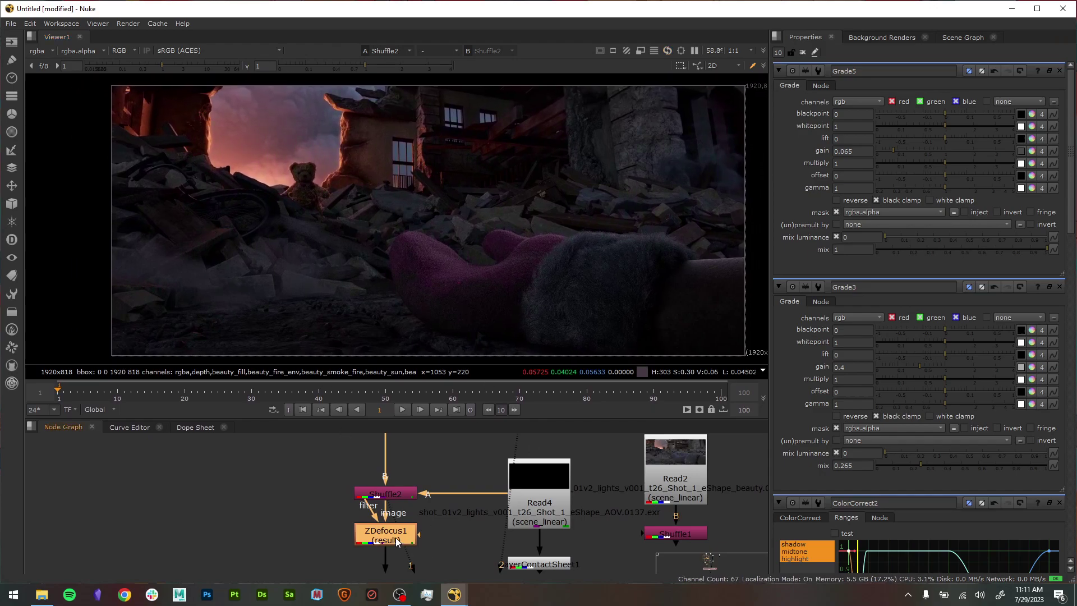
- View ZDefocus1's output with the overlay off, and compare the image with the node disabled and enabled
key("1")
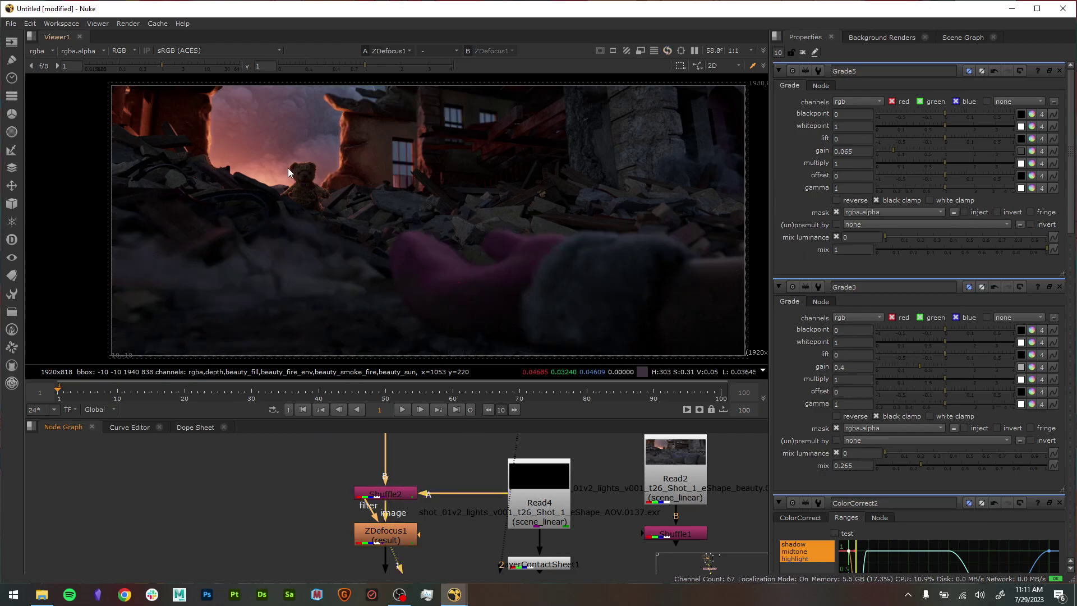
key("o")
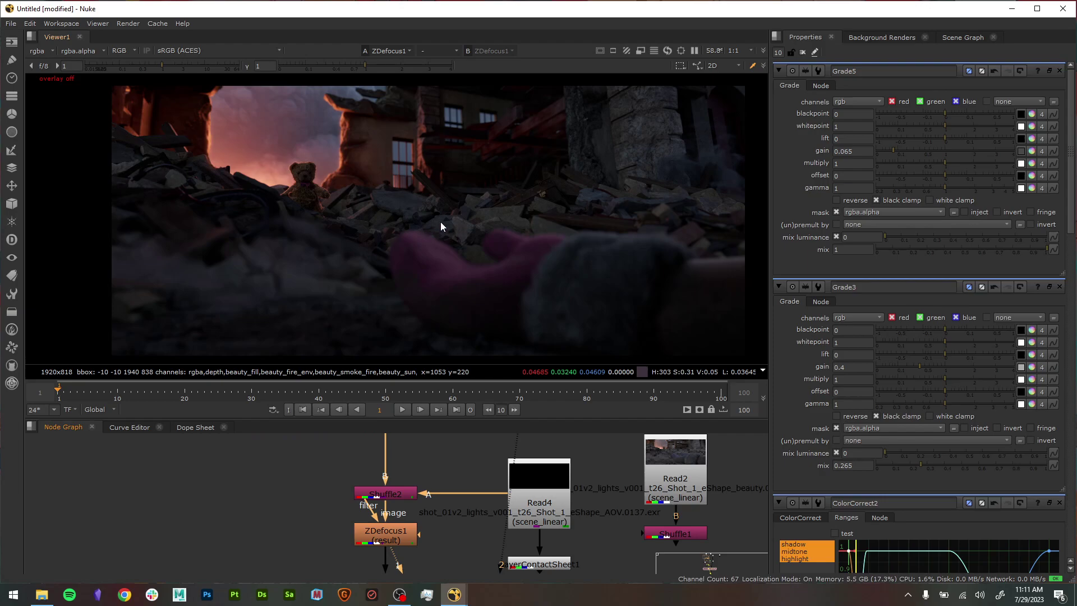
left_click(391, 530)
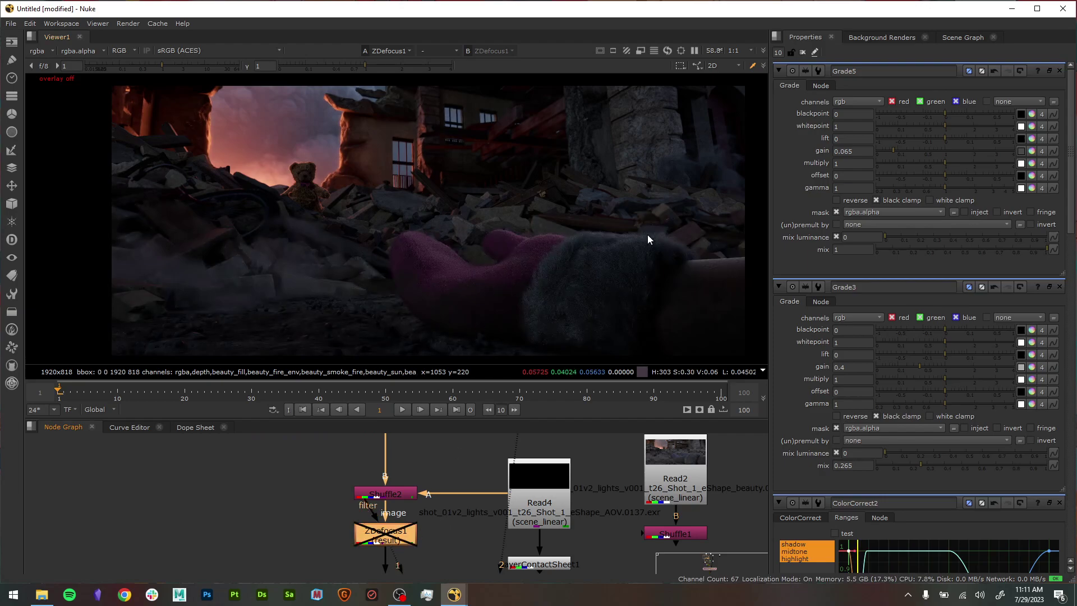
key("d")
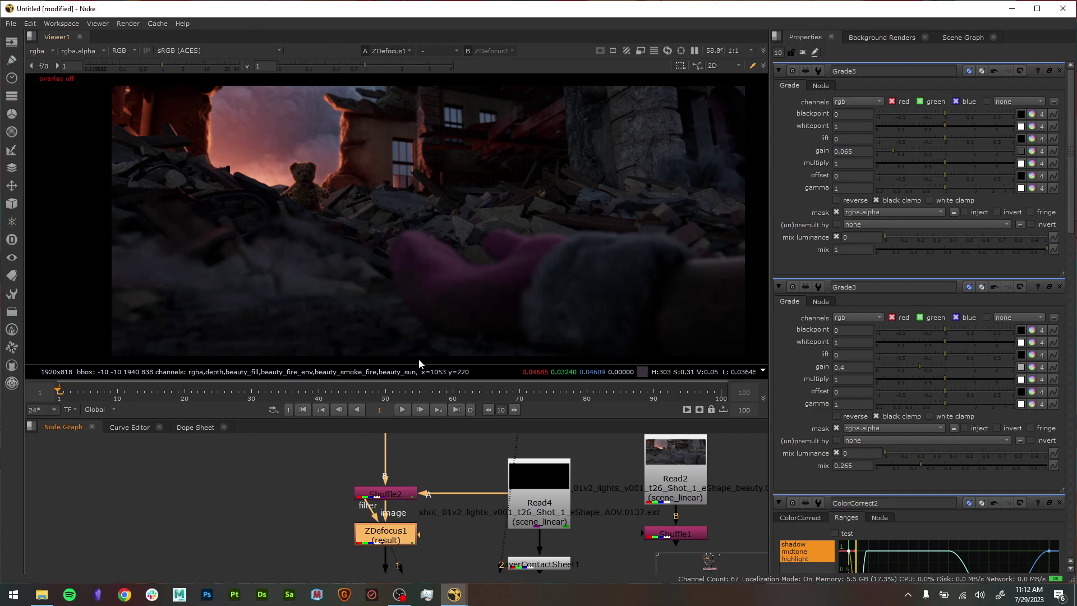
- Check the passes in LayerContactSheet1, and return to ZDefocus1's output with its properties and focal point overlay shown
left_click(547, 567)
key("2")
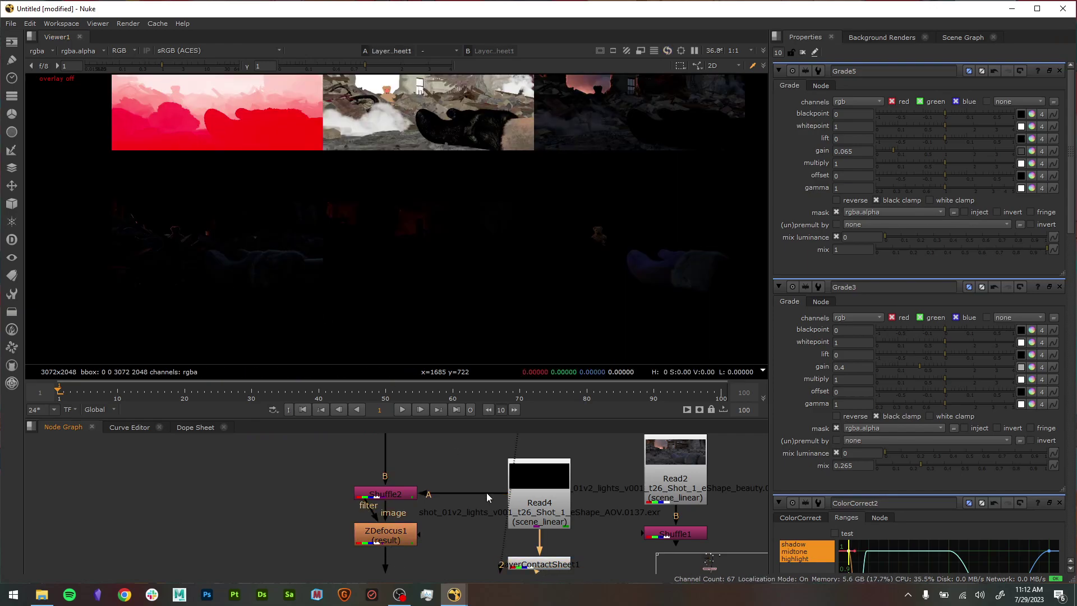
left_click(389, 534)
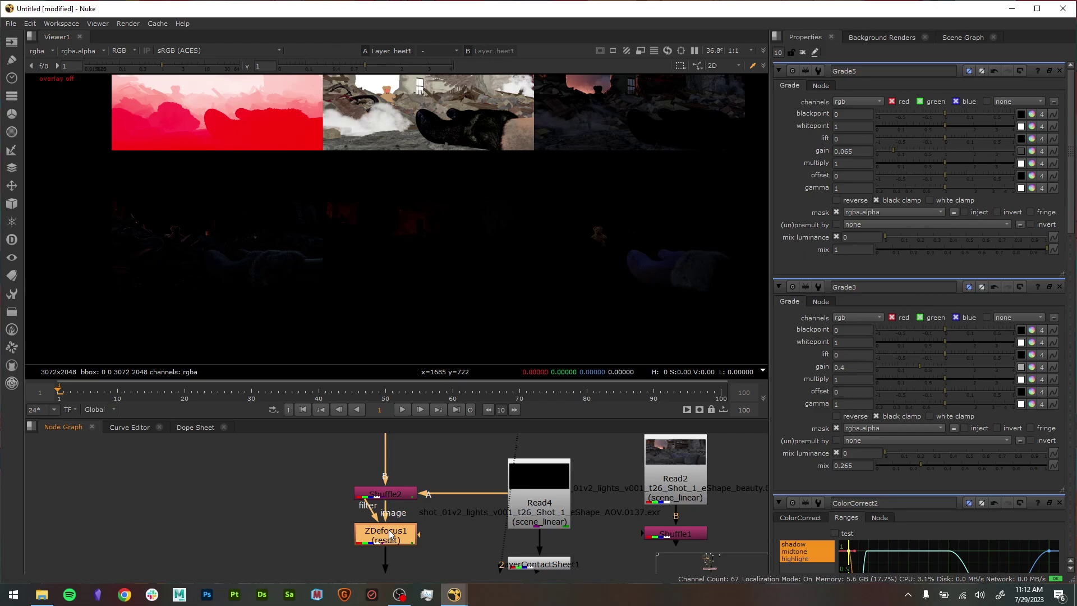
double_click(389, 535)
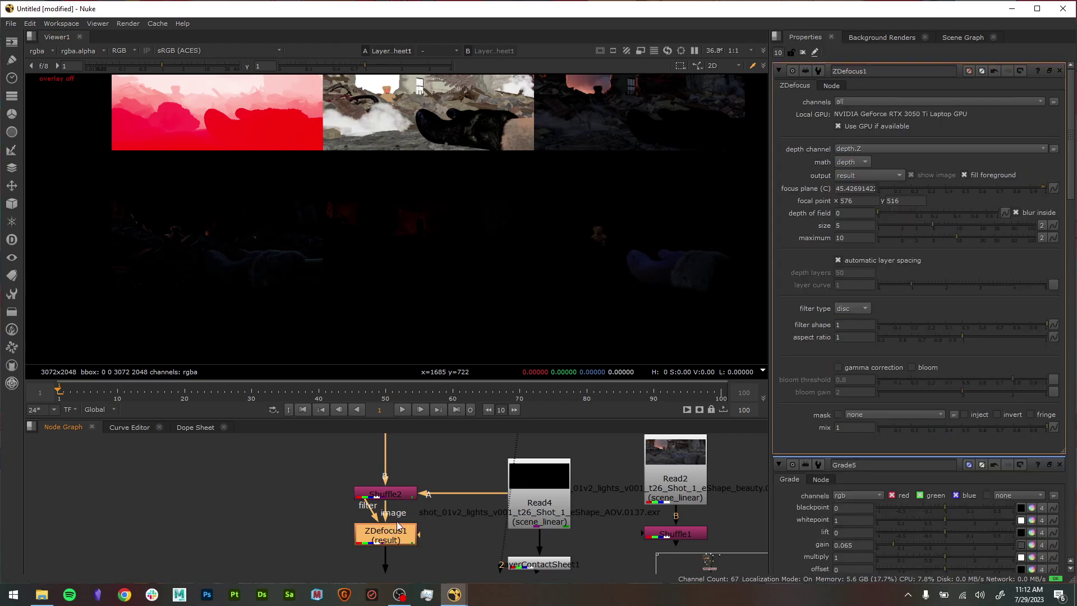
key("1")
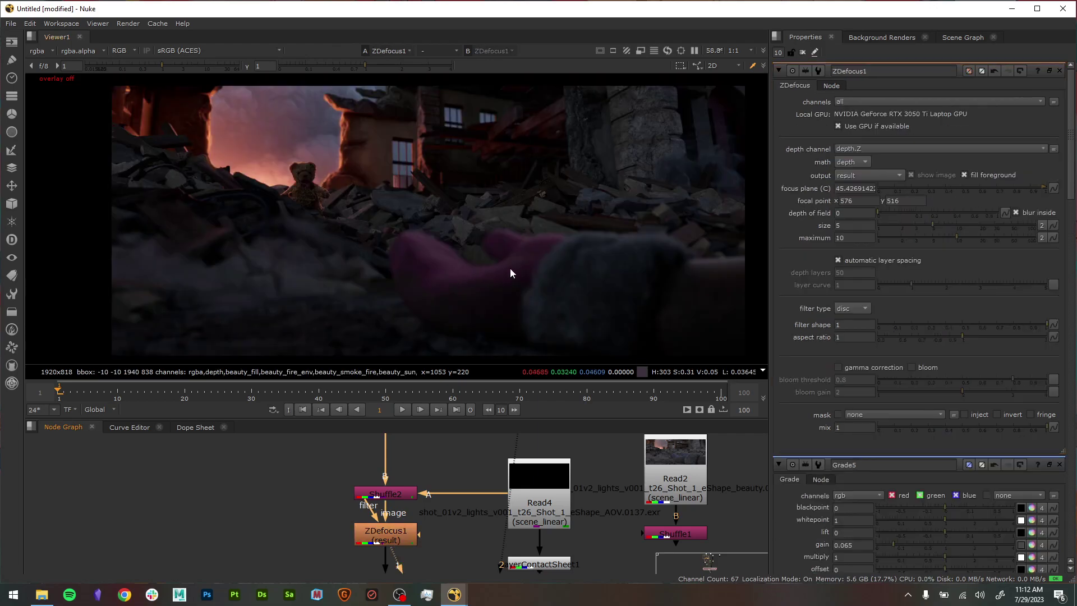
key("o")
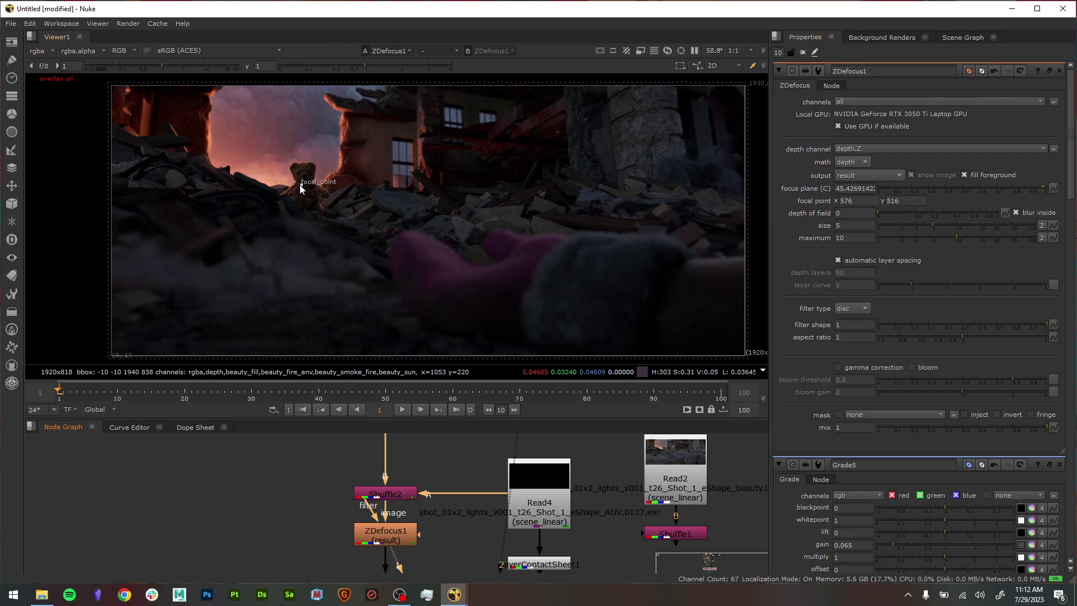
- Move ZDefocus1's focal point onto the pink glove at about x 1009, y 235, and examine the background blur
left_click_drag(299, 184, 443, 277)
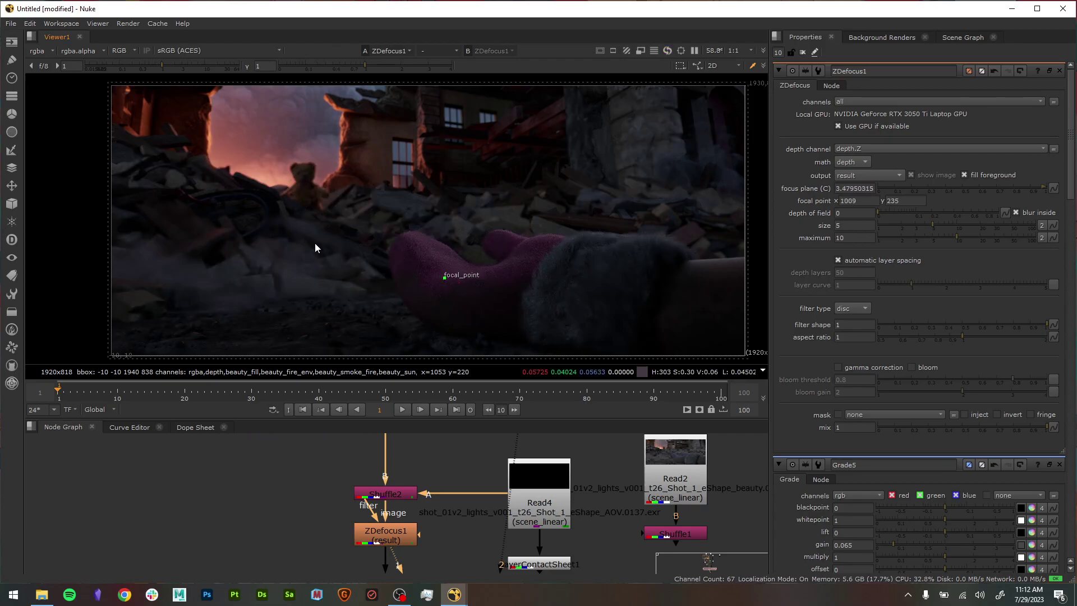
scroll(499, 297, "up", 4)
scroll(271, 156, "down", 1)
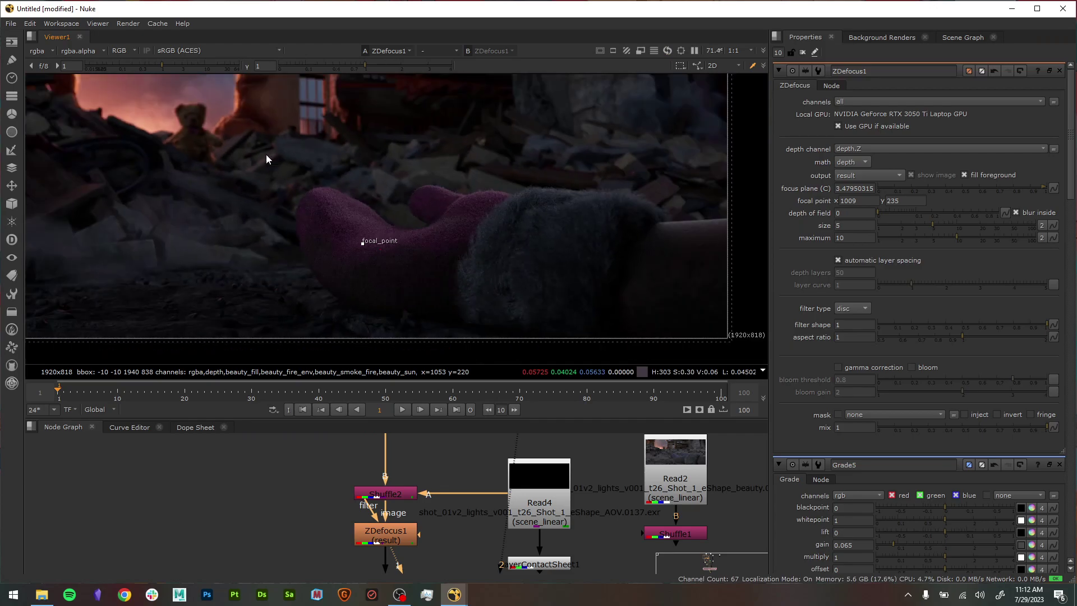
scroll(188, 125, "up", 3)
scroll(220, 159, "down", 6)
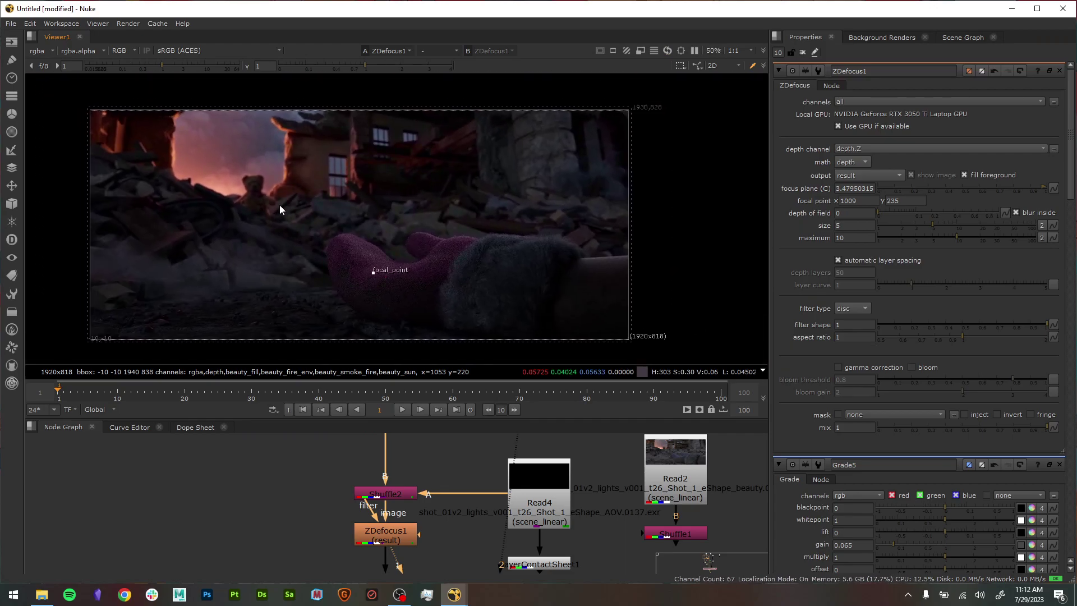
middle_click_drag(368, 251, 413, 227)
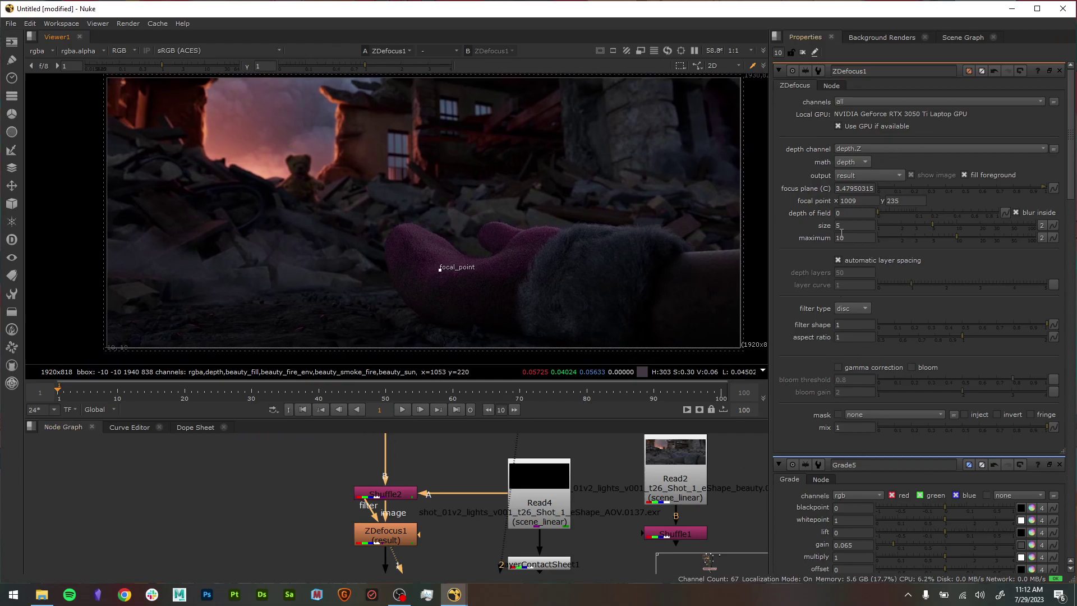
right_click(830, 203)
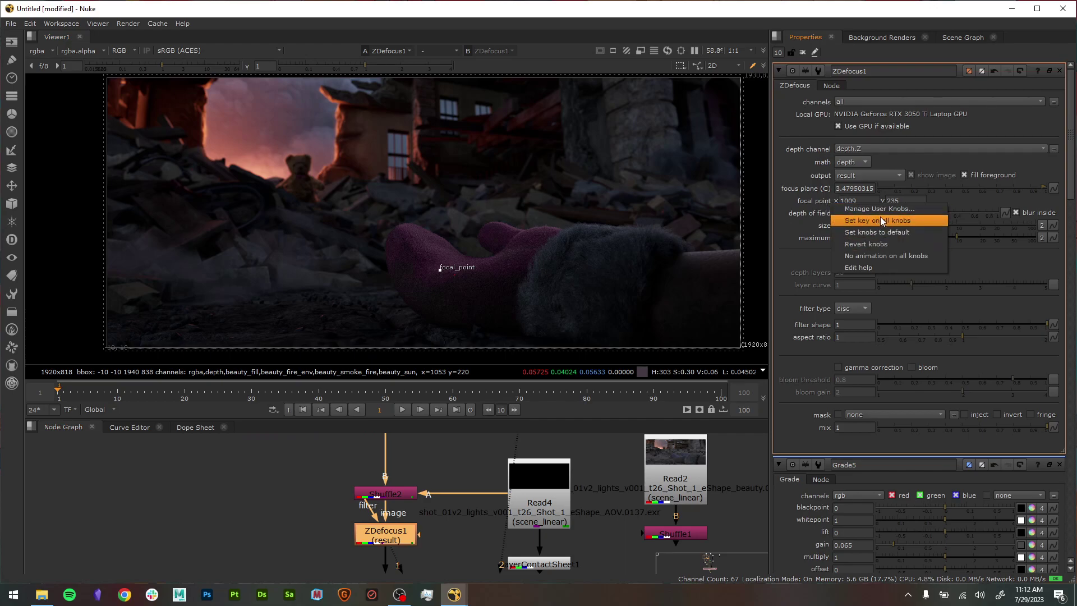
left_click(406, 508)
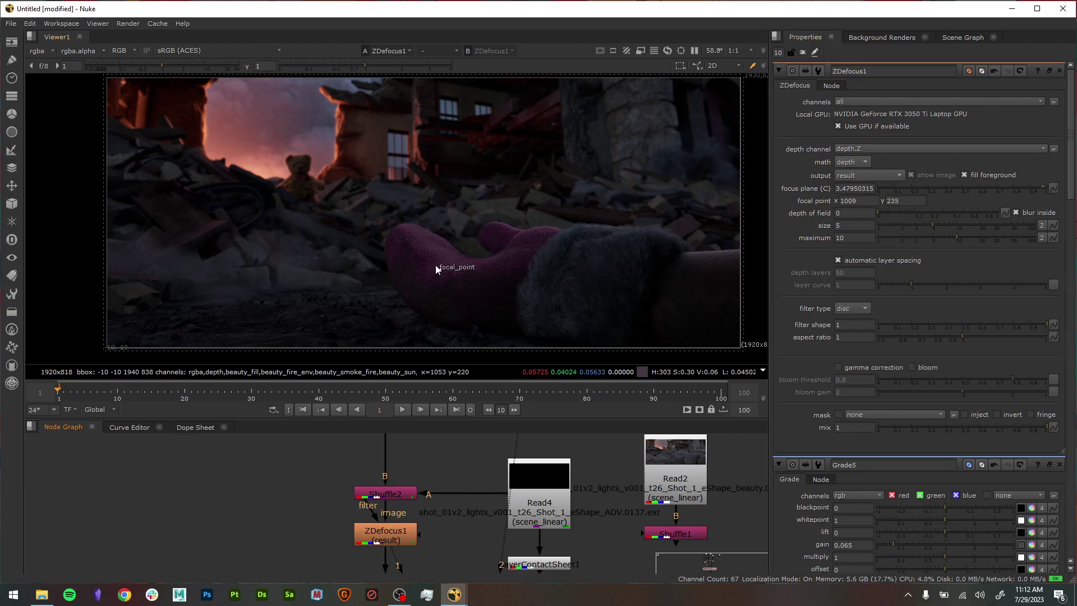
- Move ZDefocus1's focal point onto the teddy bear at about x 601, y 521
left_click_drag(437, 269, 307, 179)
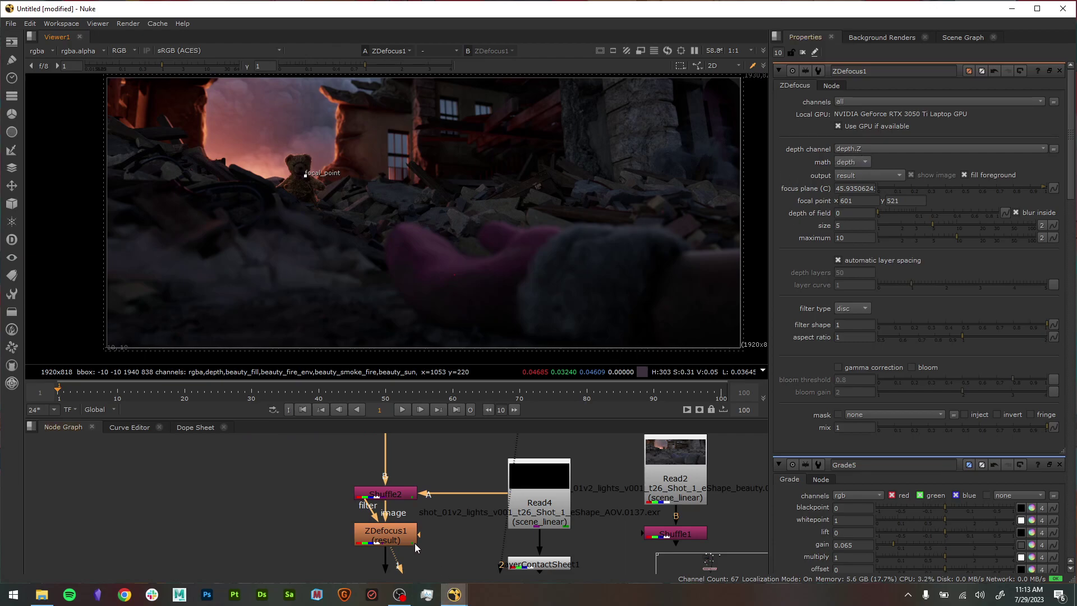
left_click(396, 536)
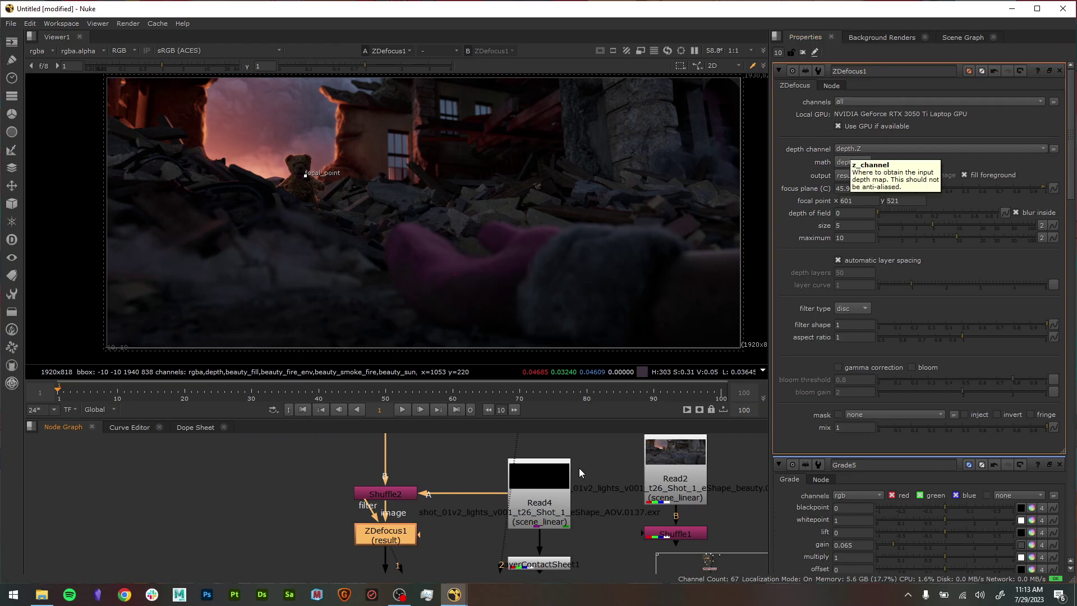
- Try the far=0 math option in ZDefocus1, check the bear up close, and return the math to depth
left_click(852, 162)
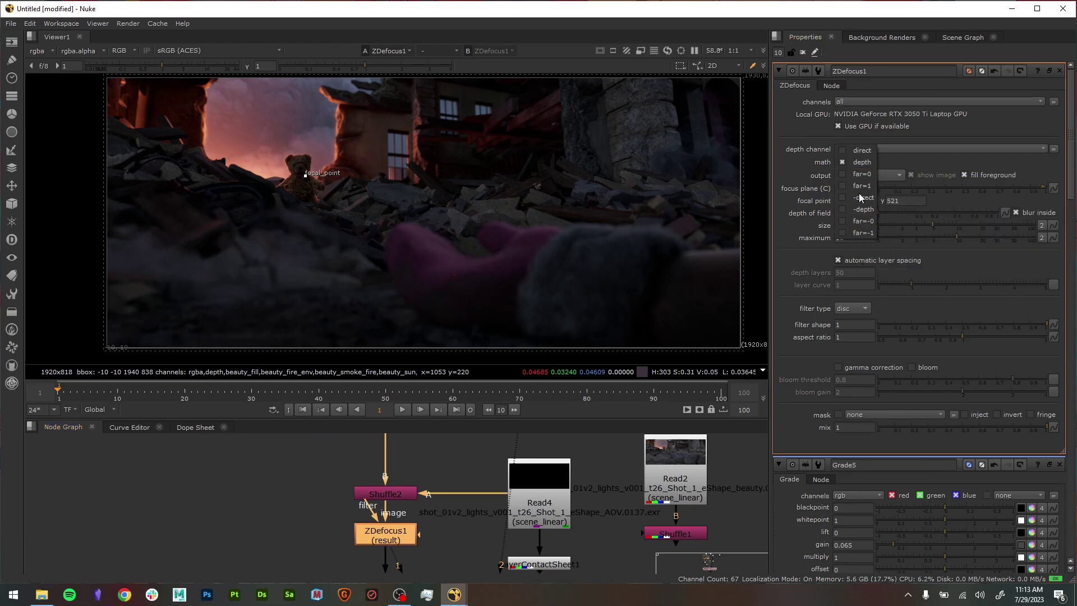
left_click(859, 173)
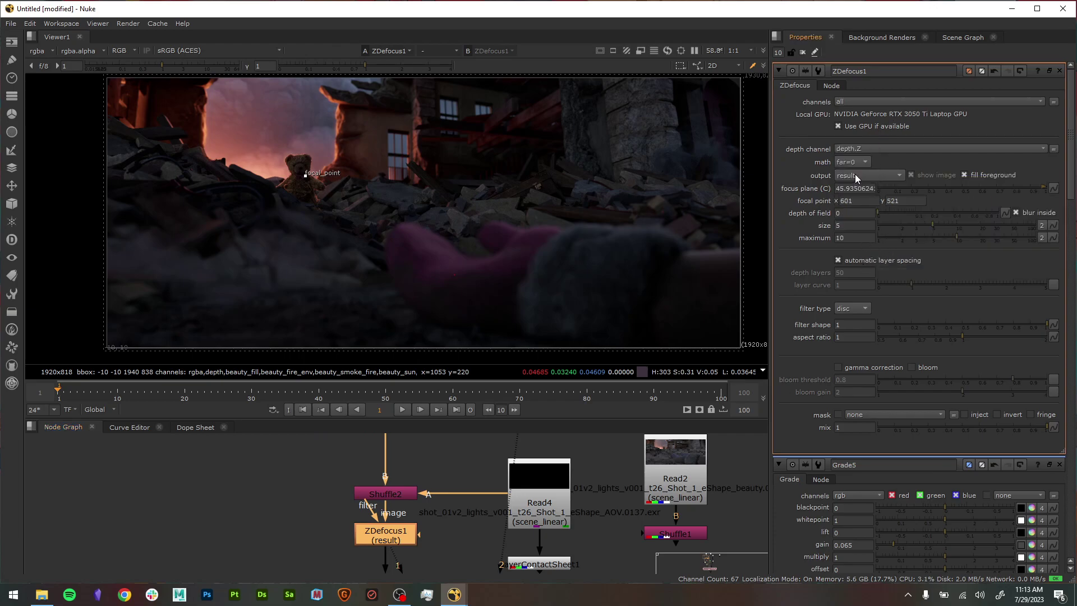
scroll(252, 177, "up", 5)
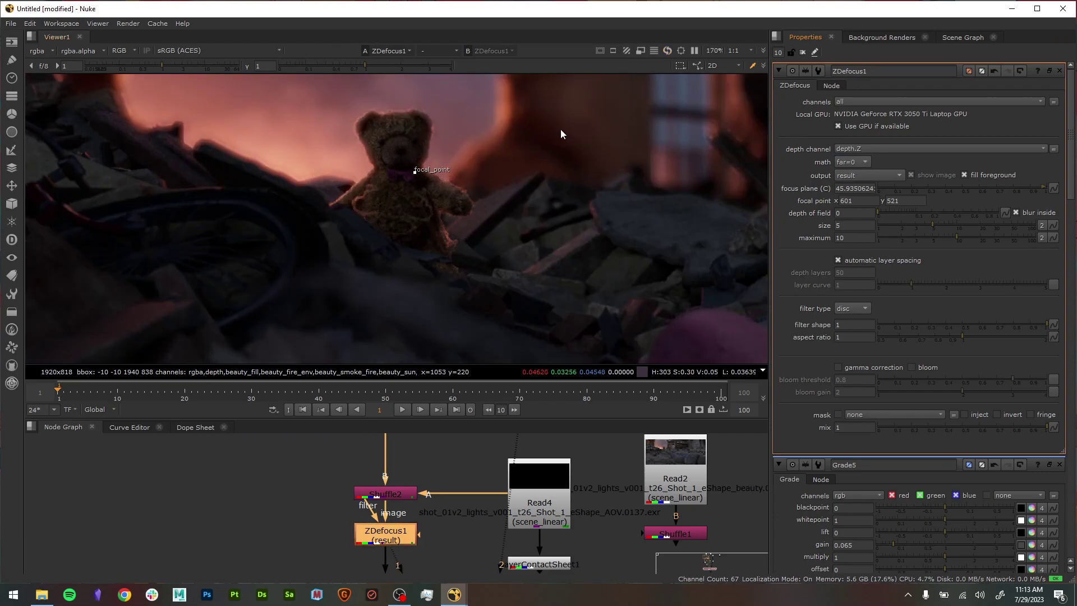
left_click(856, 168)
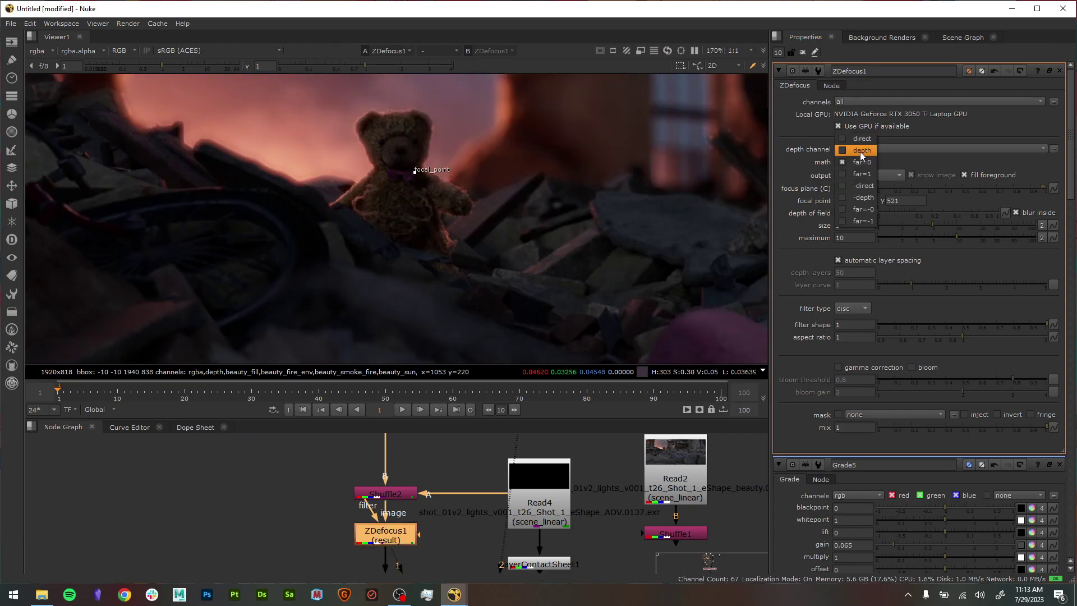
left_click(860, 151)
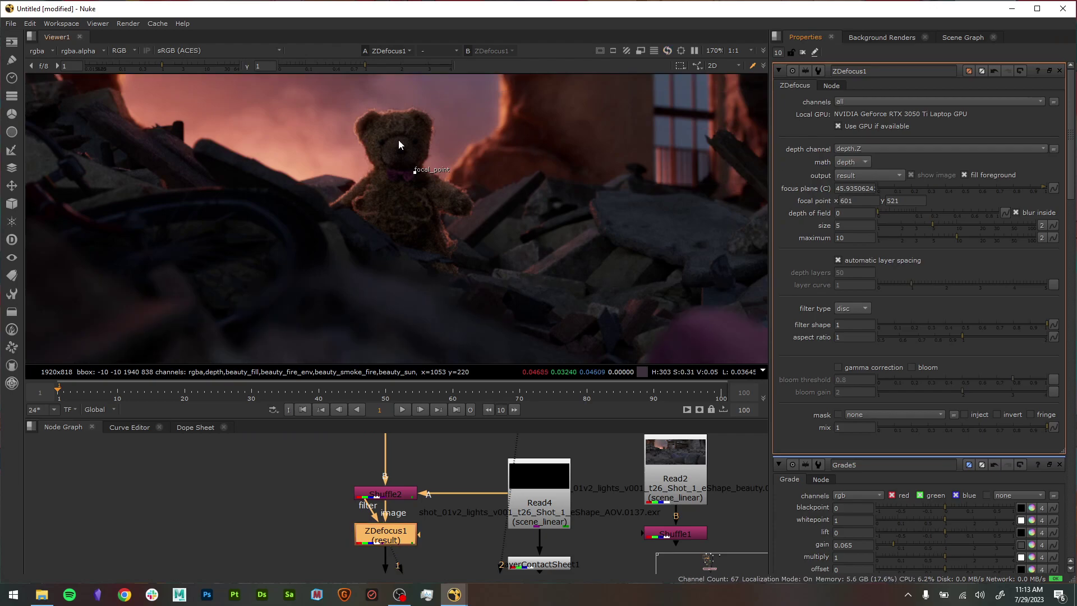
scroll(469, 190, "down", 4)
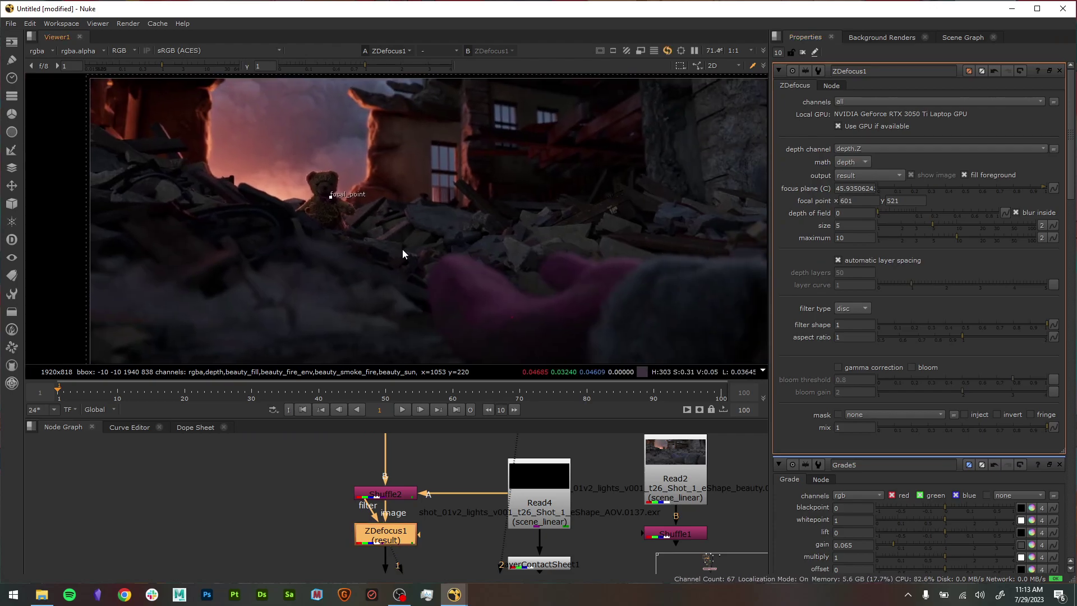
middle_click_drag(404, 250, 418, 247)
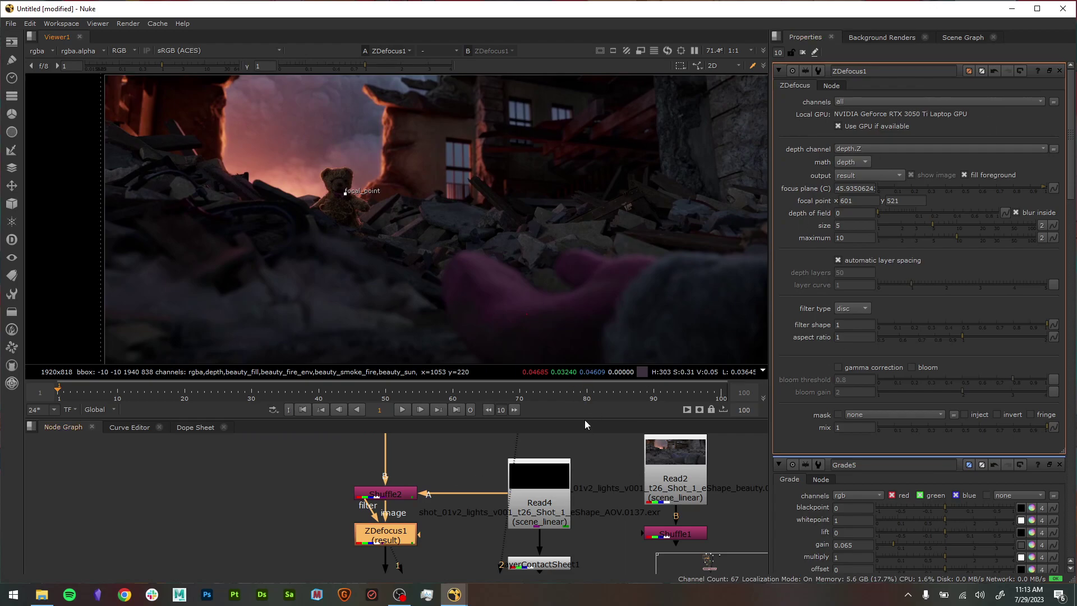
- Enlarge the node graph area and view Grade5's output
left_click_drag(583, 418, 584, 309)
middle_click_drag(446, 403, 452, 571)
scroll(452, 571, "down", 4)
left_click(422, 412)
key("1")
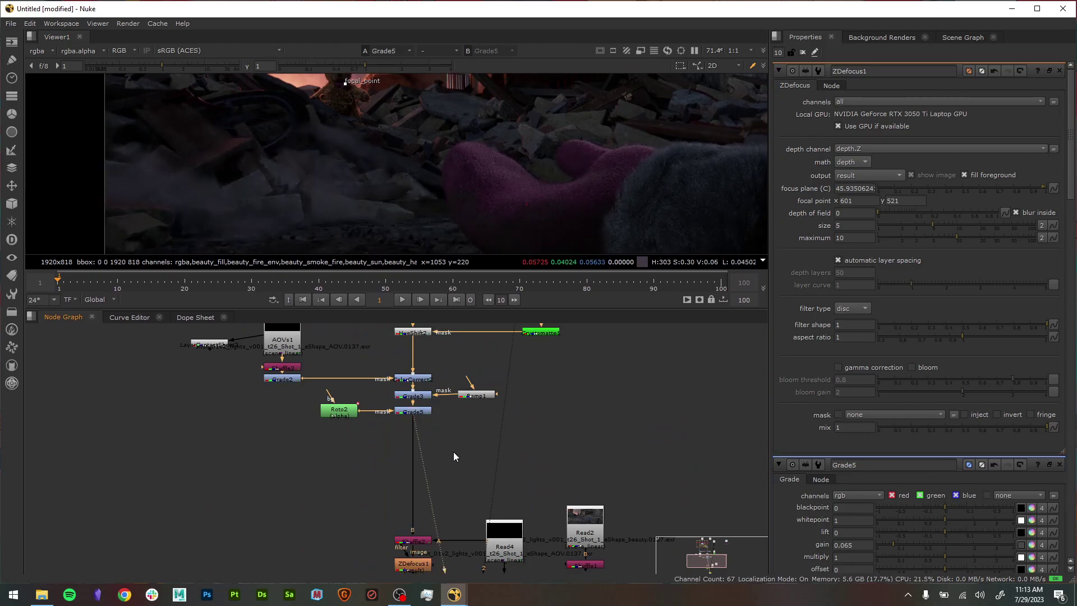
middle_click_drag(474, 442, 493, 509)
scroll(514, 162, "down", 3)
scroll(513, 163, "up", 1)
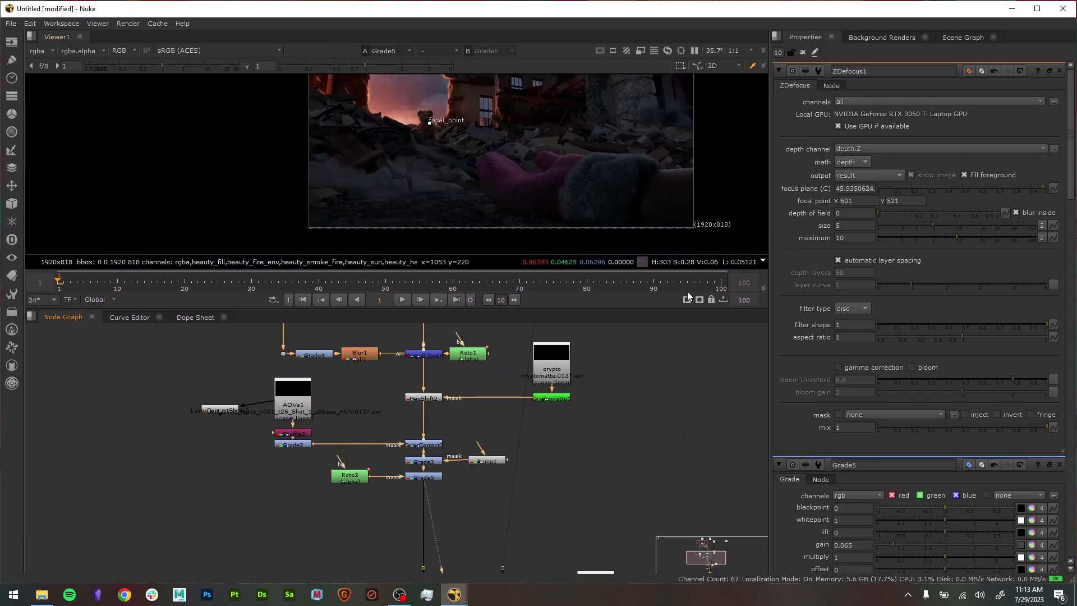
- Close all open node properties and frame the Grade5 image in the viewer
left_click(802, 52)
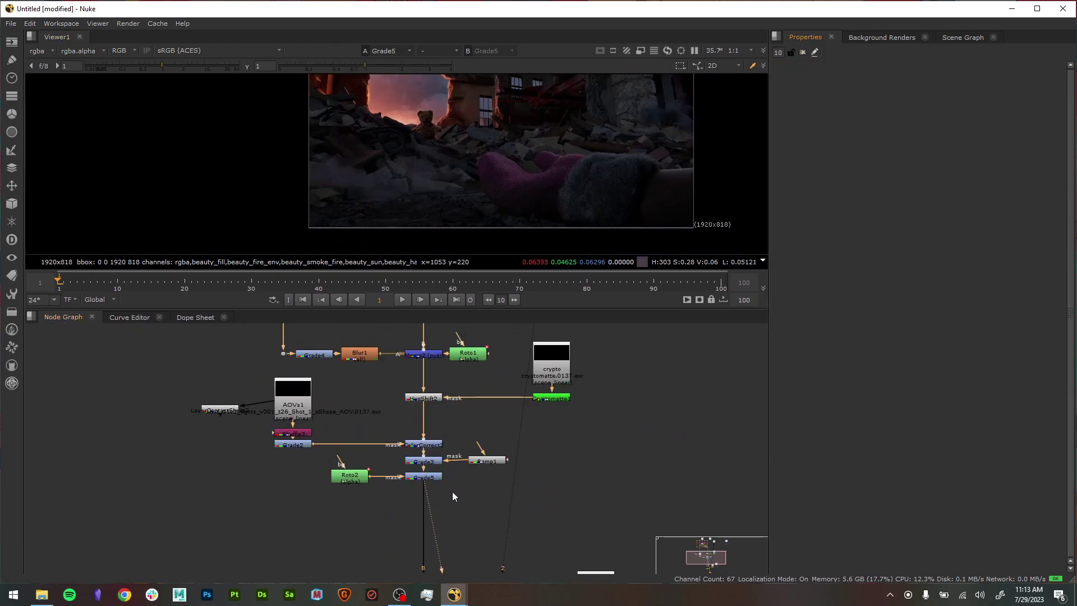
middle_click_drag(479, 510, 485, 533)
scroll(614, 157, "down", 1)
scroll(591, 165, "up", 1)
middle_click_drag(574, 155, 580, 170)
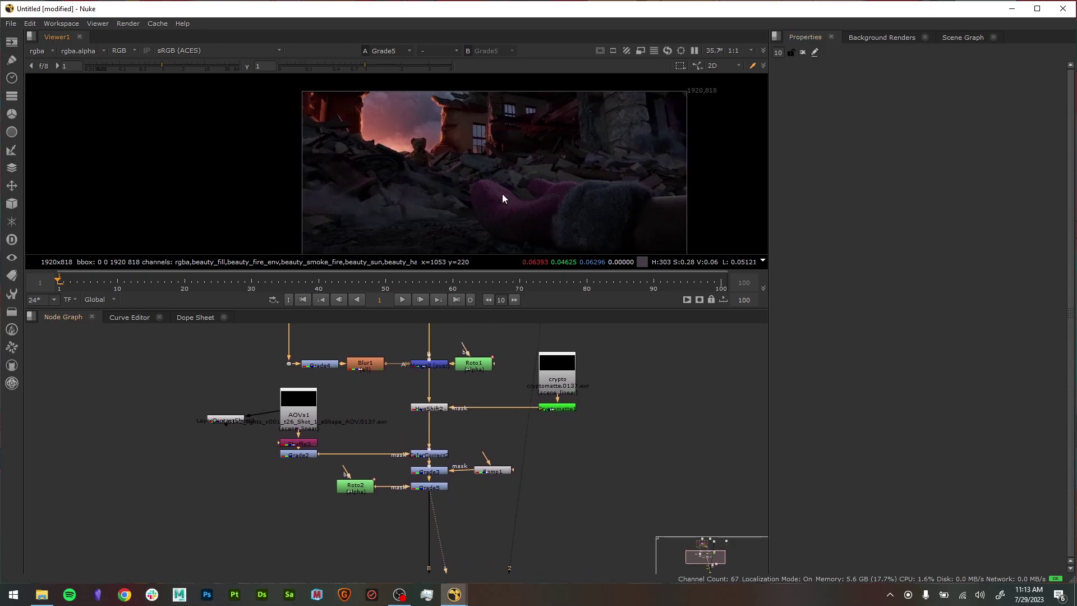
scroll(443, 219, "down", 1)
scroll(432, 264, "up", 1)
middle_click_drag(430, 207, 431, 251)
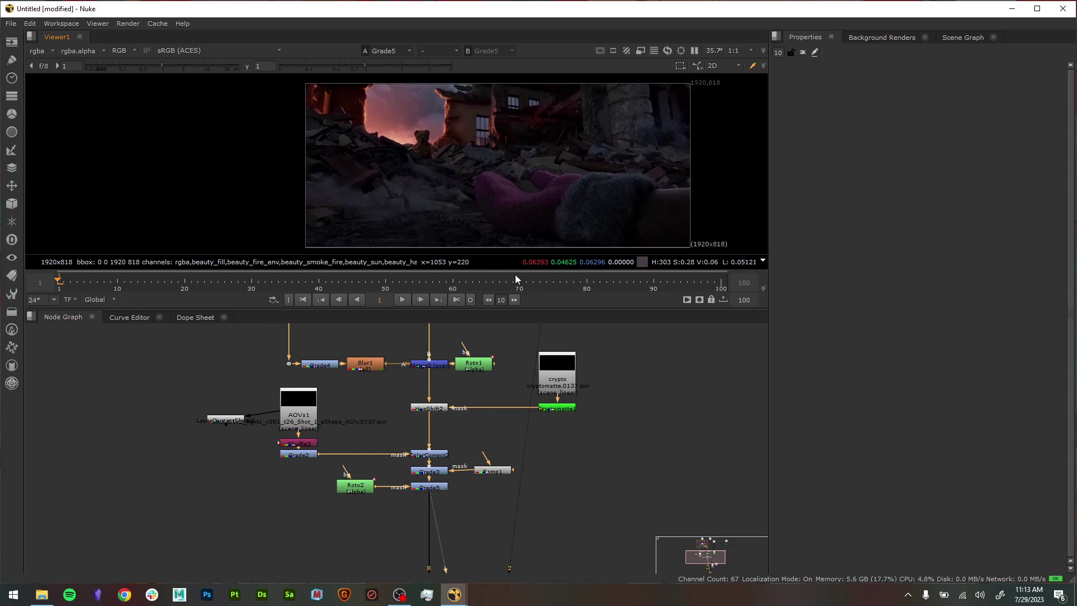
scroll(415, 162, "up", 1)
- Add a LayerContactSheet node below Grade5, feed it from Grade5's output, and view it
left_click(442, 490)
left_click(454, 507)
key("Tab")
type("lay")
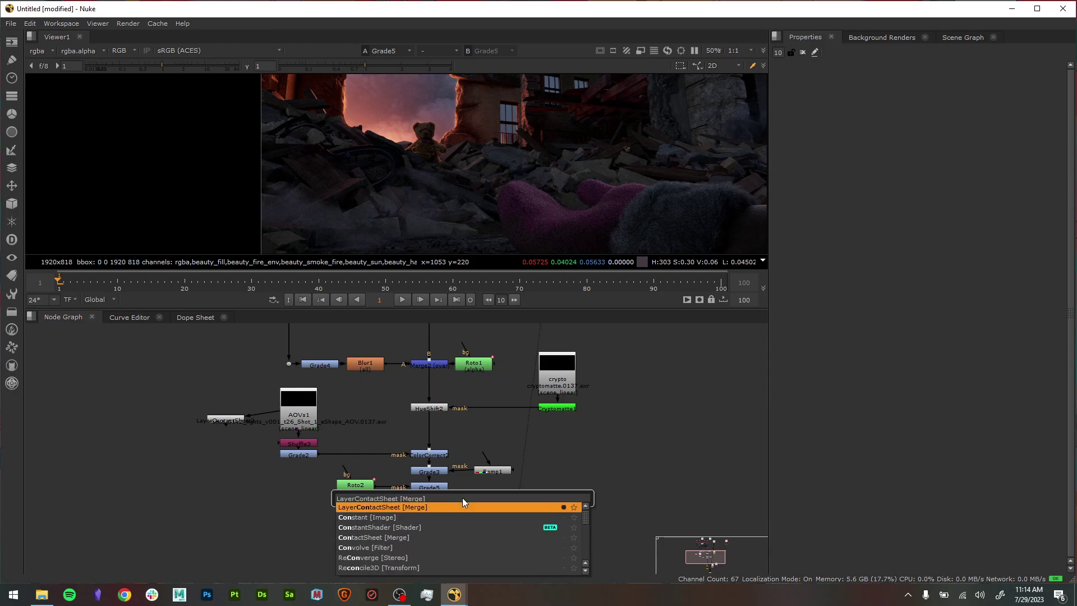
key("Return")
left_click_drag(463, 502, 458, 525)
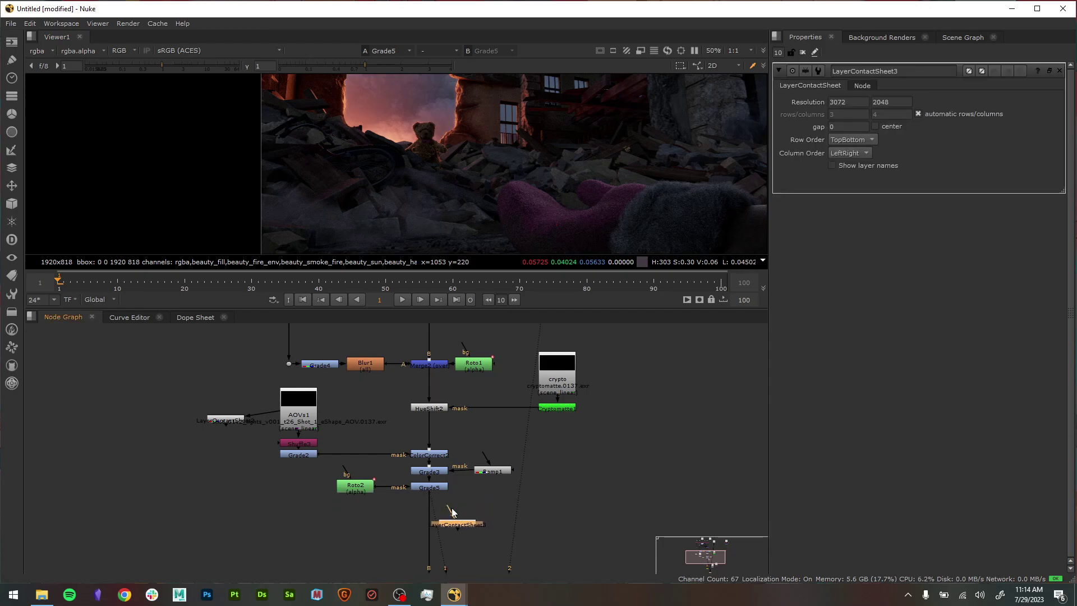
key("1")
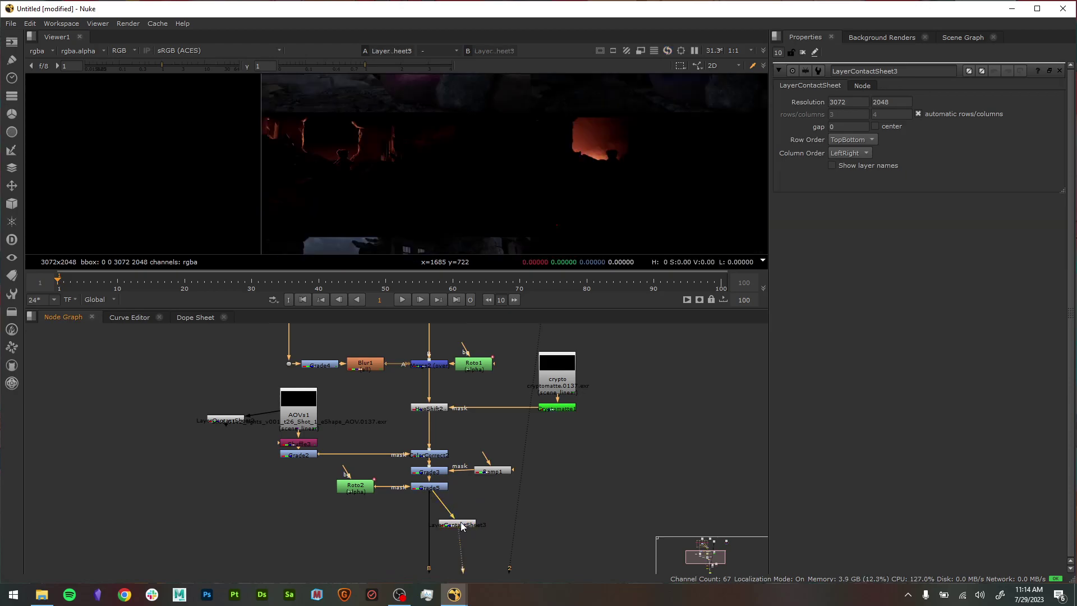
- Show layer names on LayerContactSheet3 and examine the layers carried by the Grade5 stream
scroll(521, 176, "down", 3)
scroll(524, 174, "up", 5)
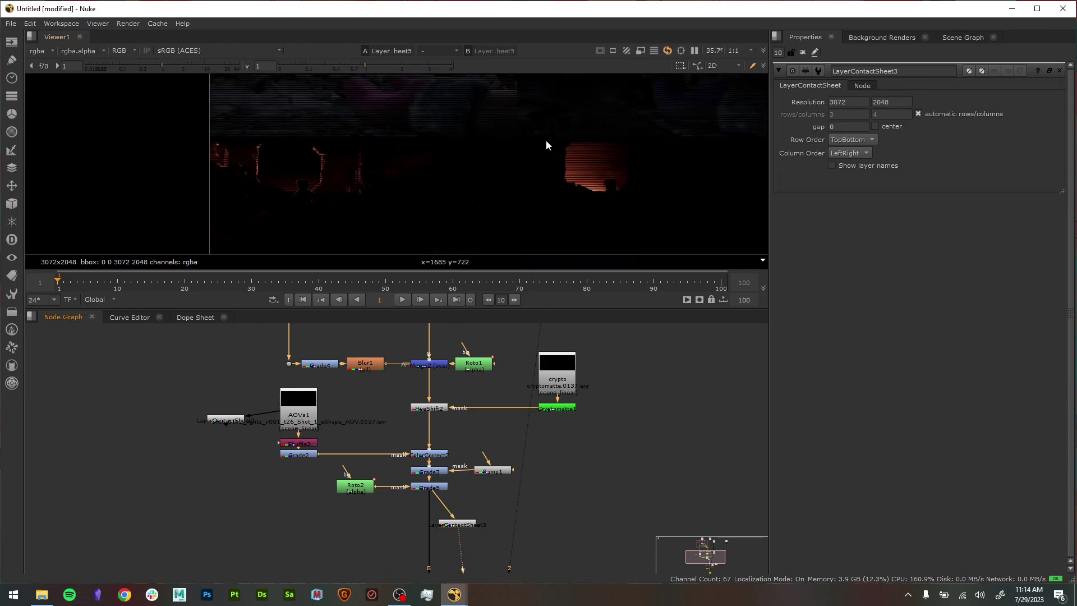
left_click(869, 164)
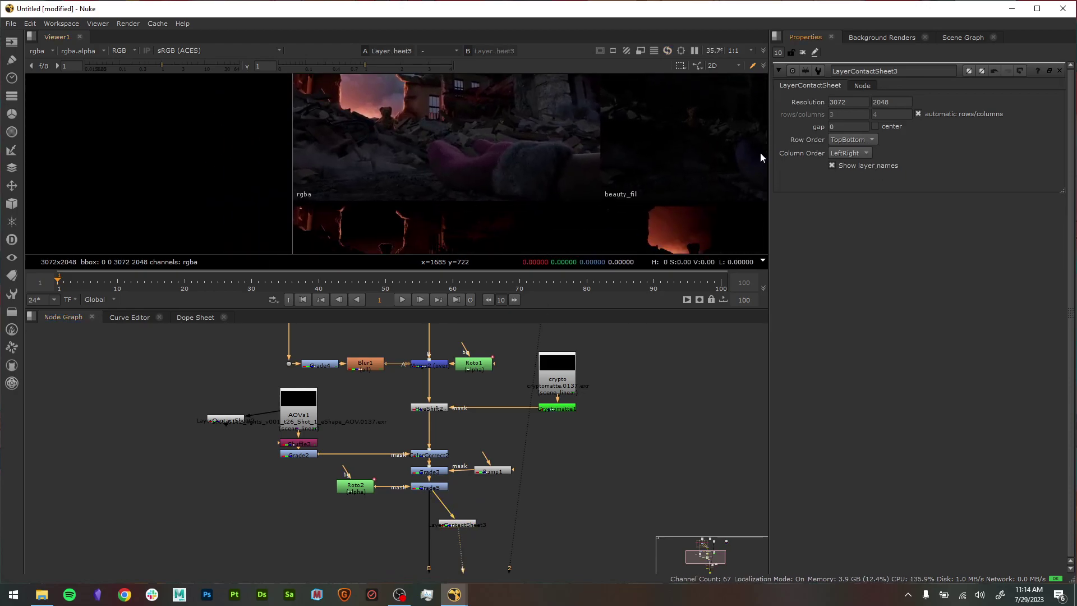
middle_click_drag(659, 176, 455, 166)
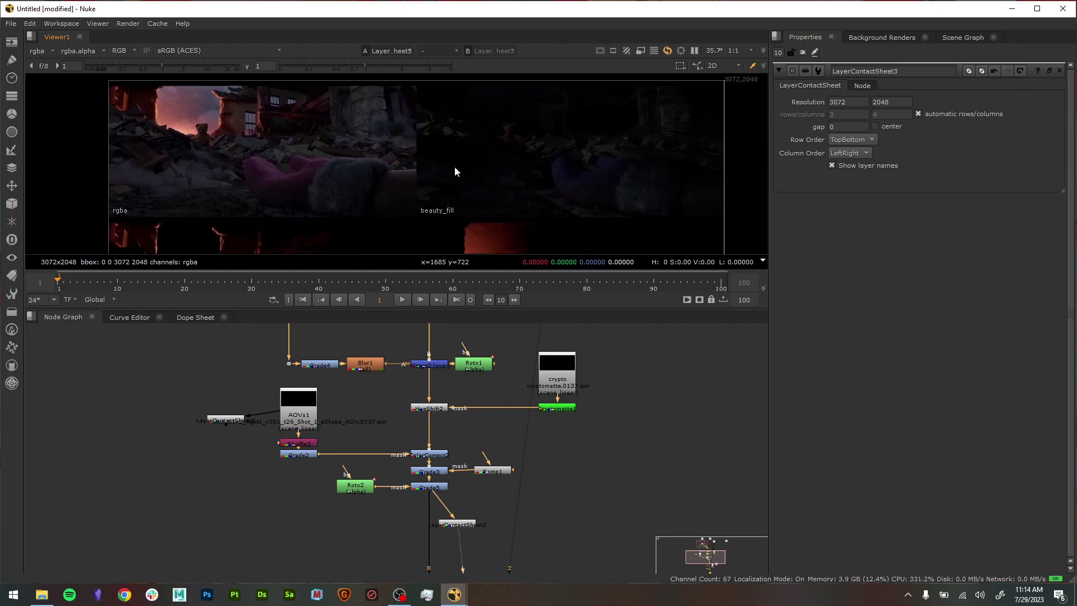
middle_click_drag(636, 150, 553, 123)
middle_click_drag(385, 218, 456, 182)
scroll(457, 176, "down", 3)
middle_click_drag(403, 242, 518, 267)
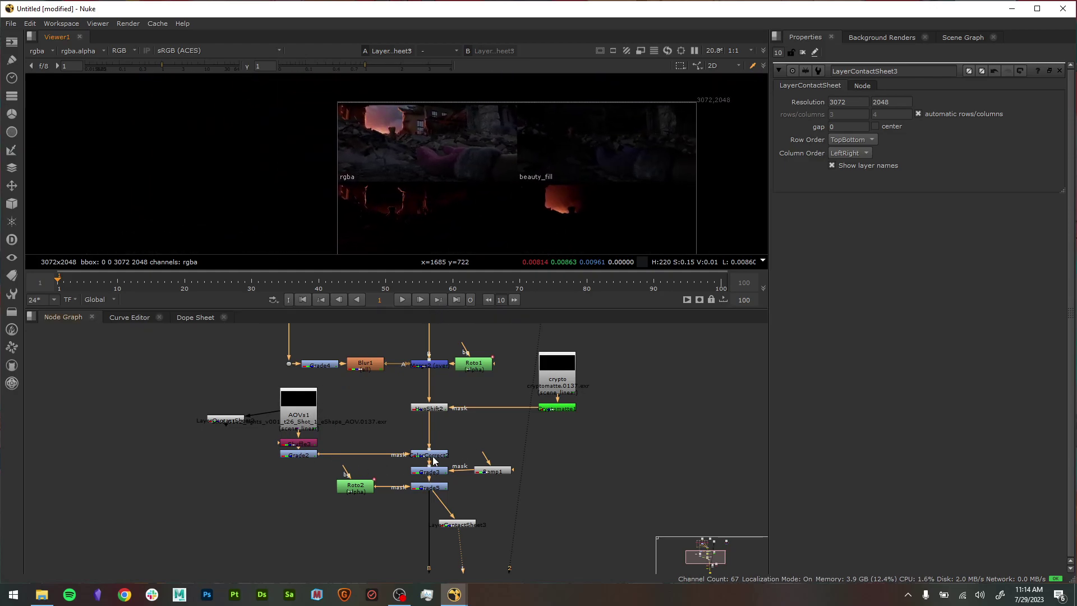
middle_click_drag(524, 155, 521, 79)
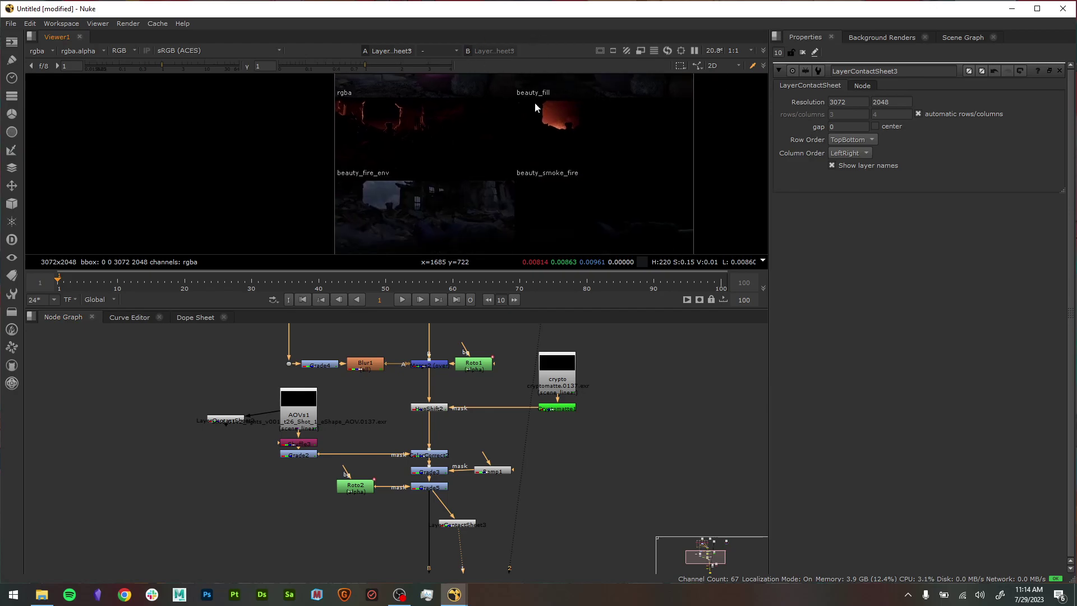
- View Grade5's output and follow its connection down to Shuffle2 and ZDefocus1
left_click(429, 487)
key("1")
scroll(429, 486, "up", 4)
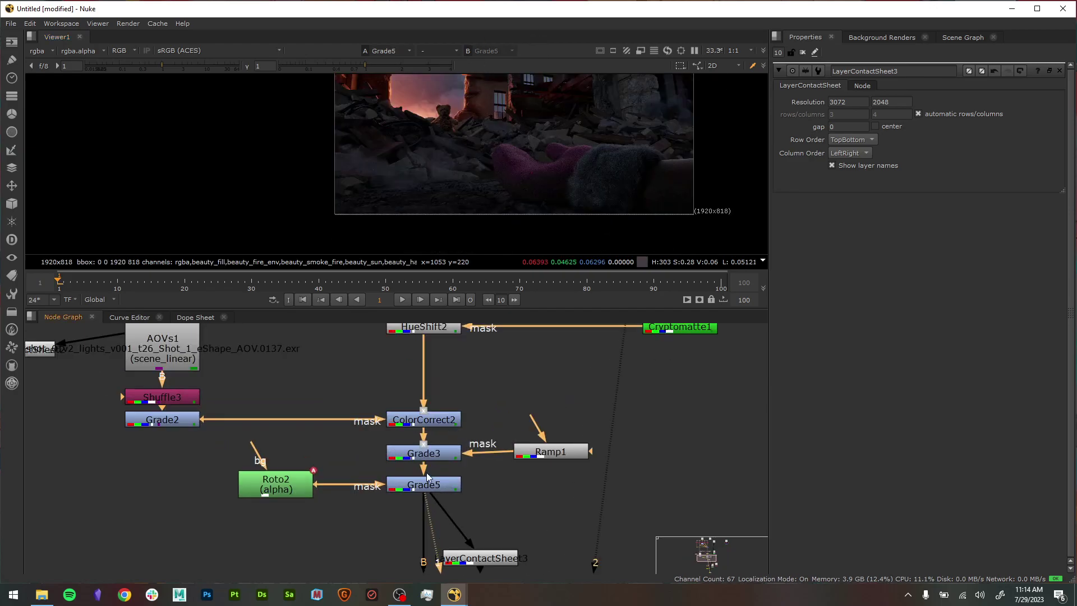
scroll(425, 493, "down", 3)
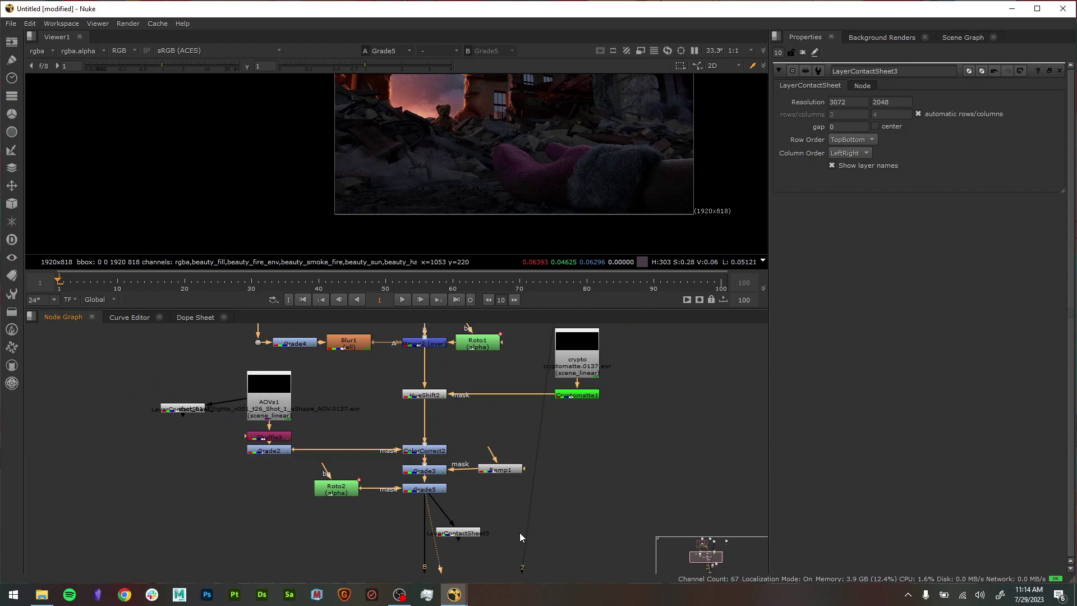
scroll(519, 533, "up", 1)
middle_click_drag(519, 533, 540, 433)
middle_click_drag(441, 379, 459, 346)
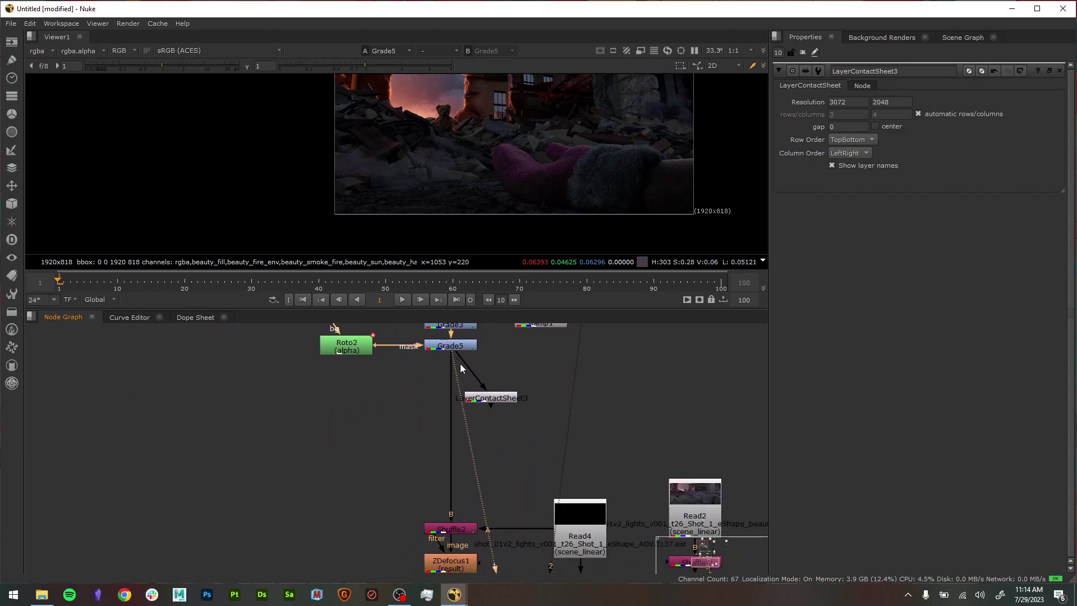
- View ZDefocus1's output and open its properties to check the depth channel
left_click(463, 562)
key("1")
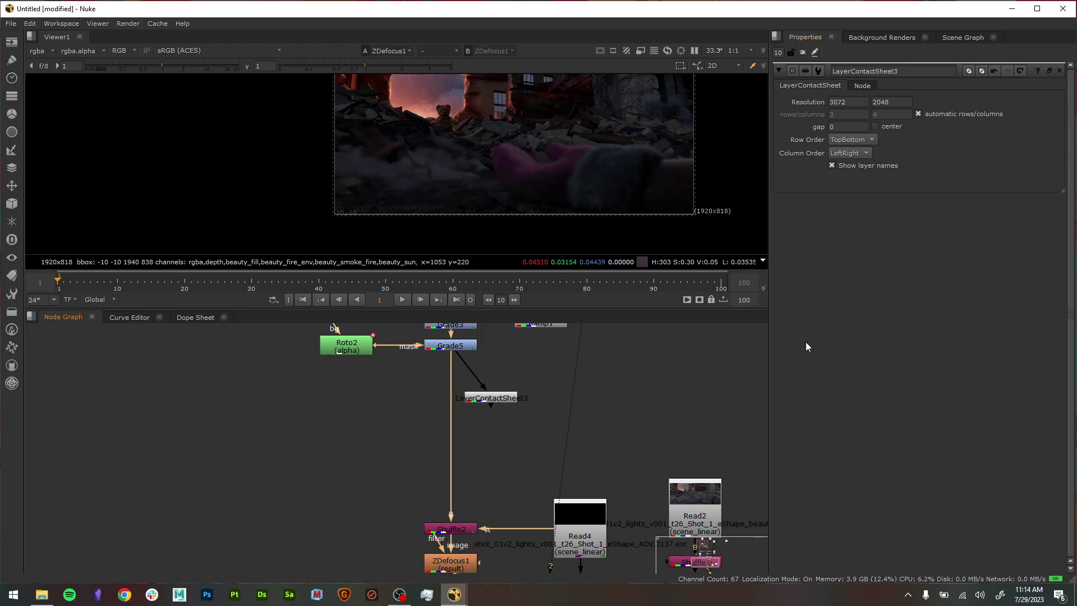
double_click(475, 562)
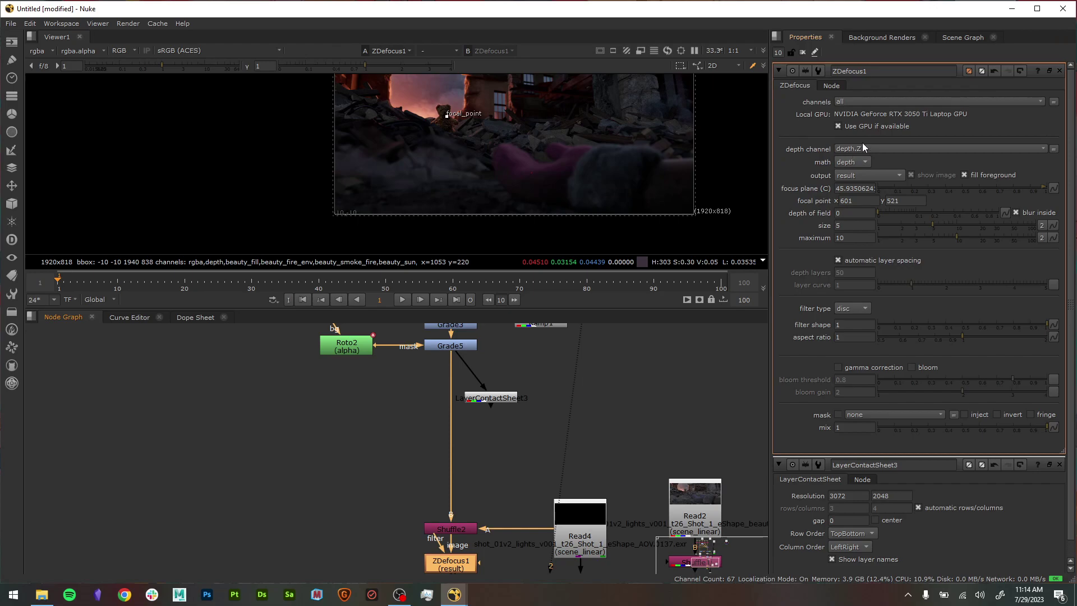
- Open Shuffle2's properties to examine its rgba and depth routing, and view its output
middle_click_drag(611, 466, 431, 539)
scroll(429, 534, "up", 5)
double_click(402, 478)
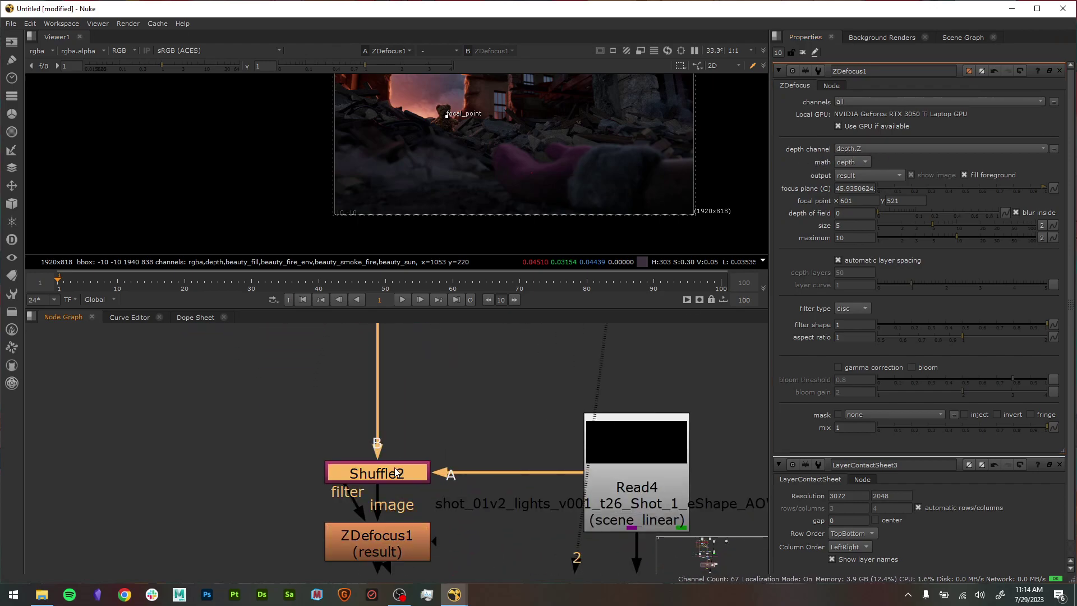
middle_click_drag(423, 422, 444, 450)
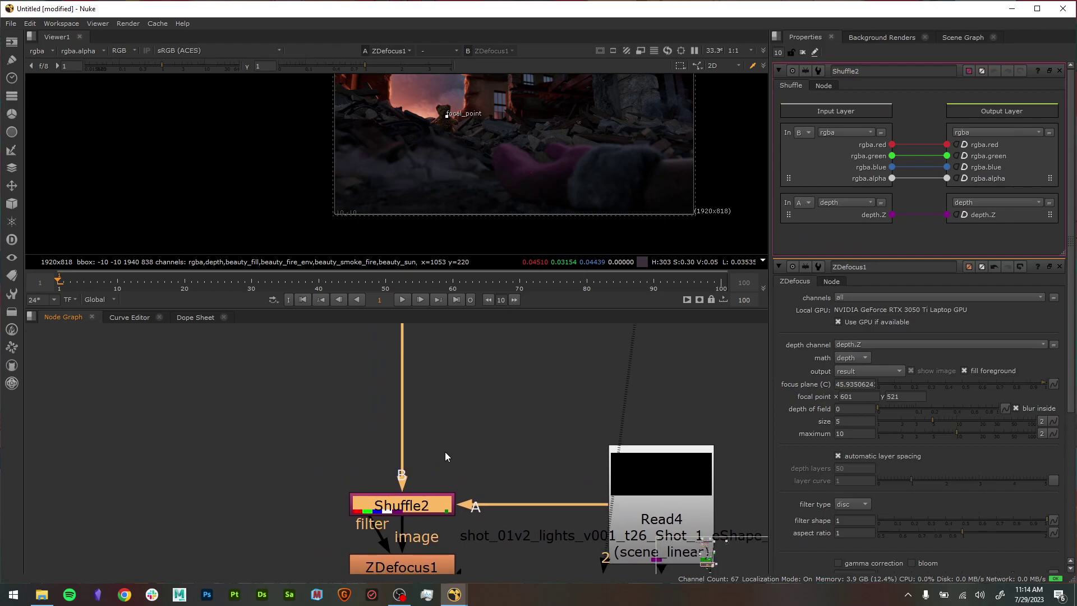
key("1")
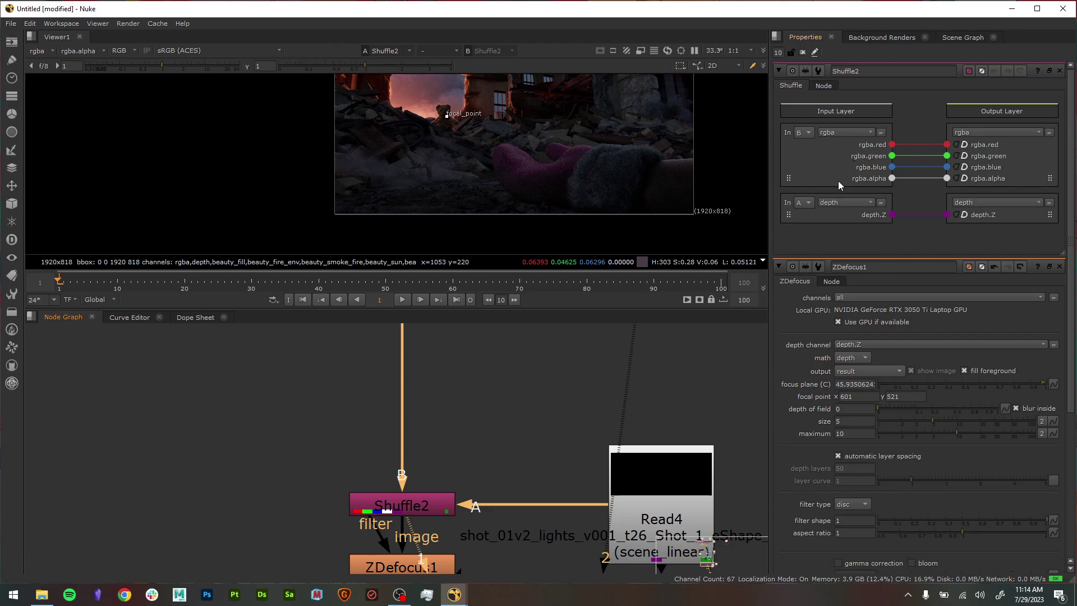
middle_click_drag(518, 449, 485, 382)
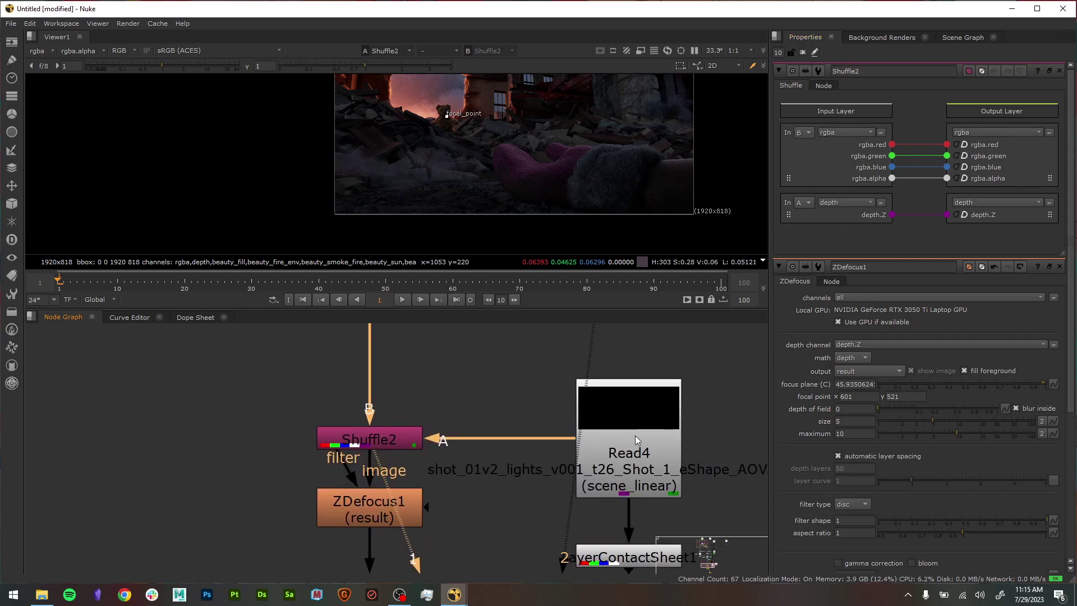
- Move Read4 closer to Shuffle2, up and toward the main branch, and rename it AOV
left_click_drag(633, 435, 551, 377)
middle_click_drag(542, 405, 552, 477)
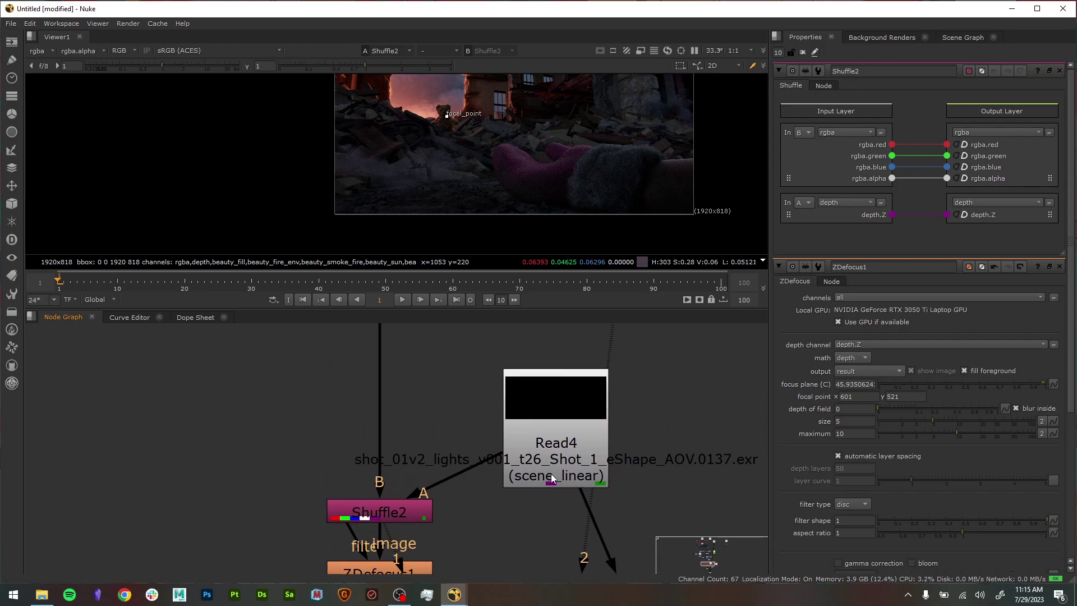
double_click(552, 477)
double_click(842, 71)
type("AOV")
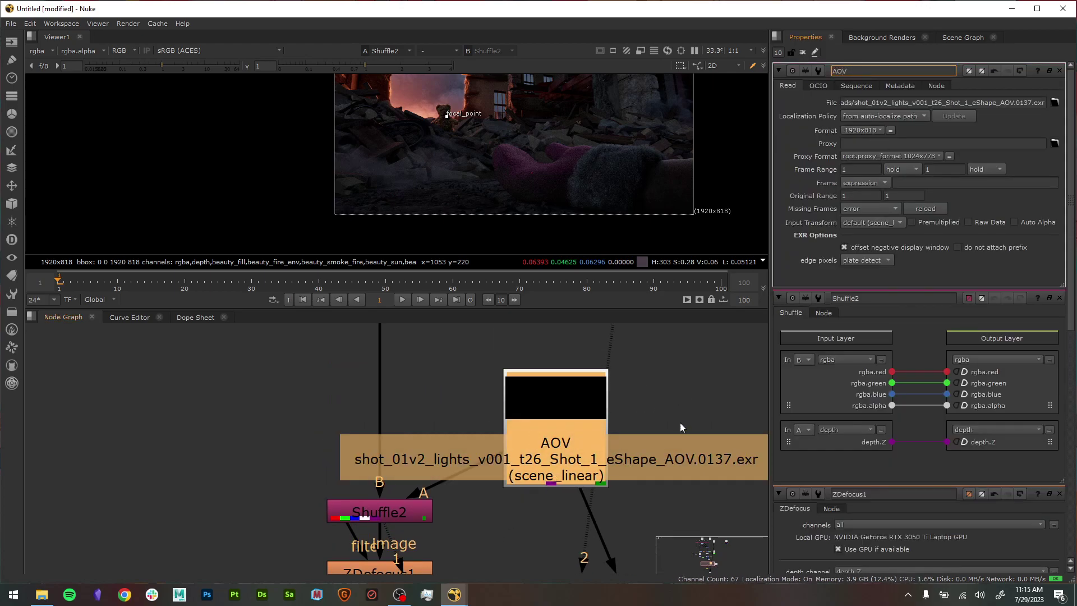
- Move LayerContactSheet1 directly below the AOV node and view its passes
key("Tab")
type("LayerContactSheet")
key("Return")
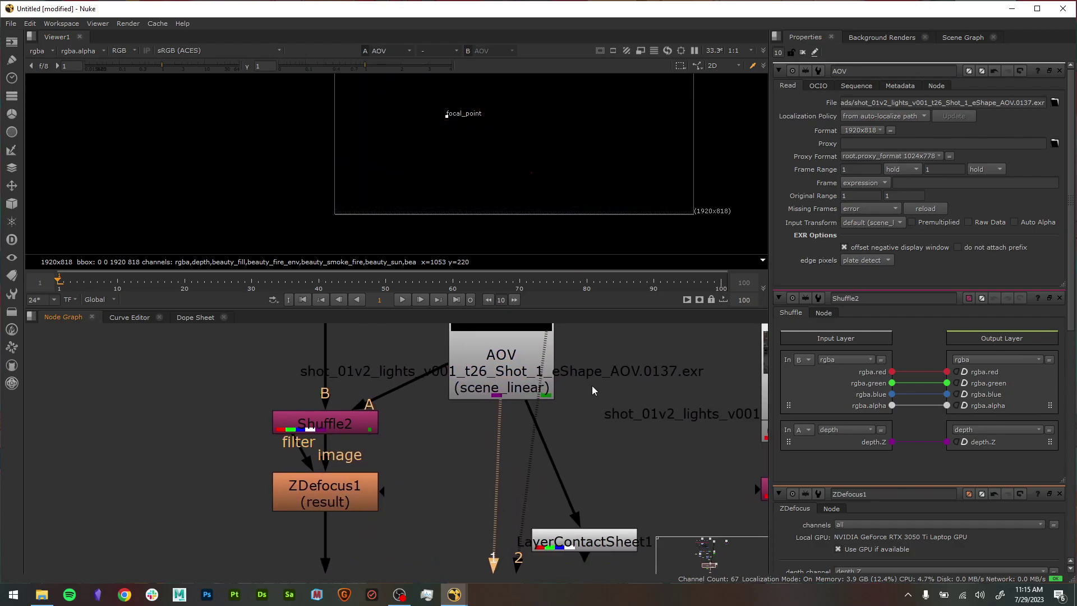
left_click_drag(594, 547, 521, 456)
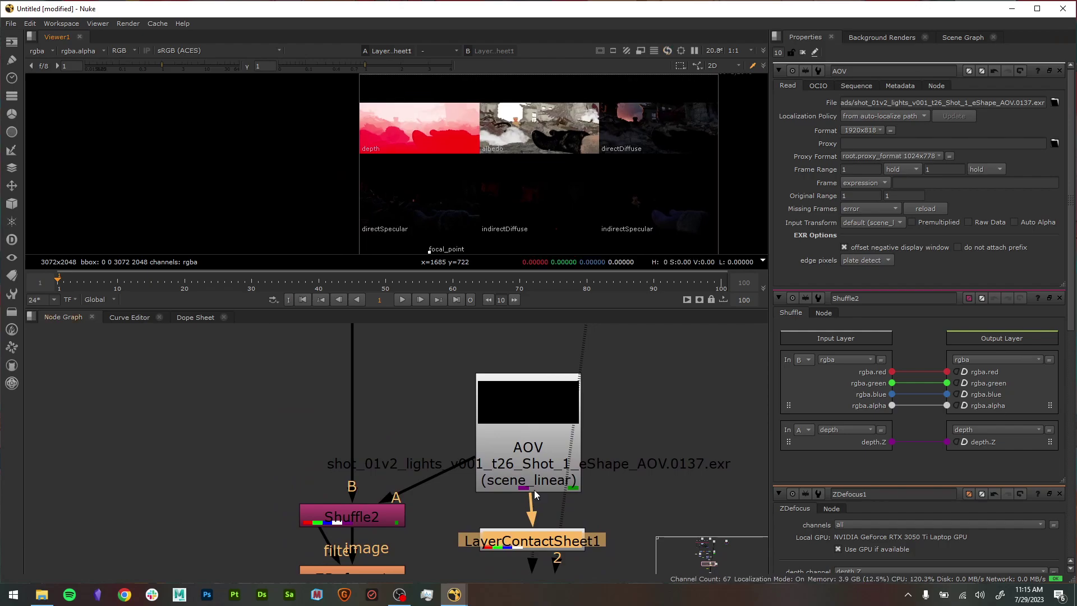
- View the AOV node's output directly instead of its layer contact sheet
left_click(529, 457)
key("1")
middle_click_drag(426, 524, 484, 442)
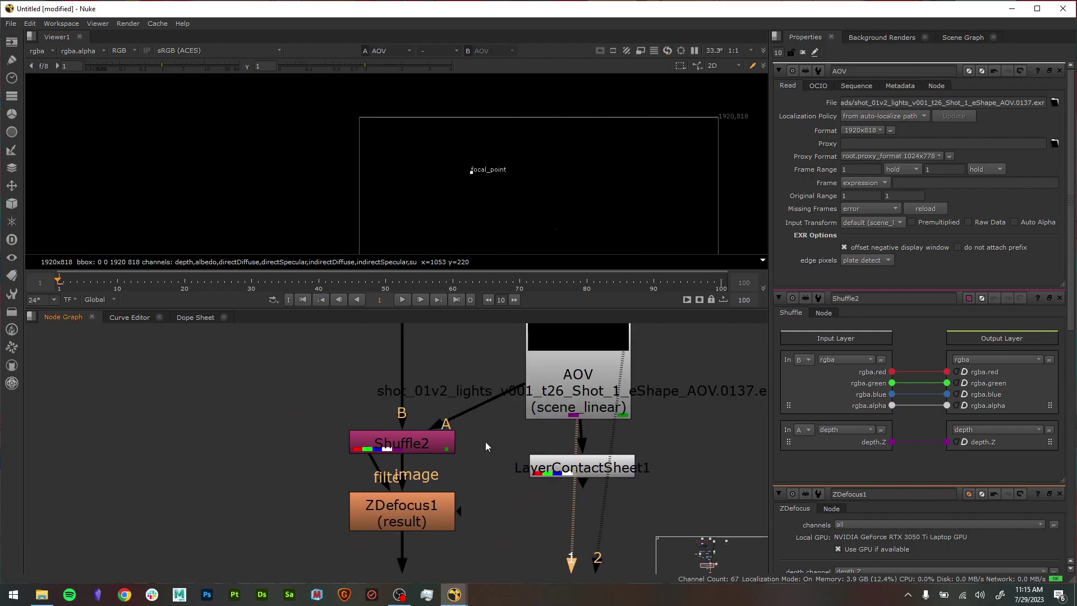
middle_click_drag(527, 387, 552, 418)
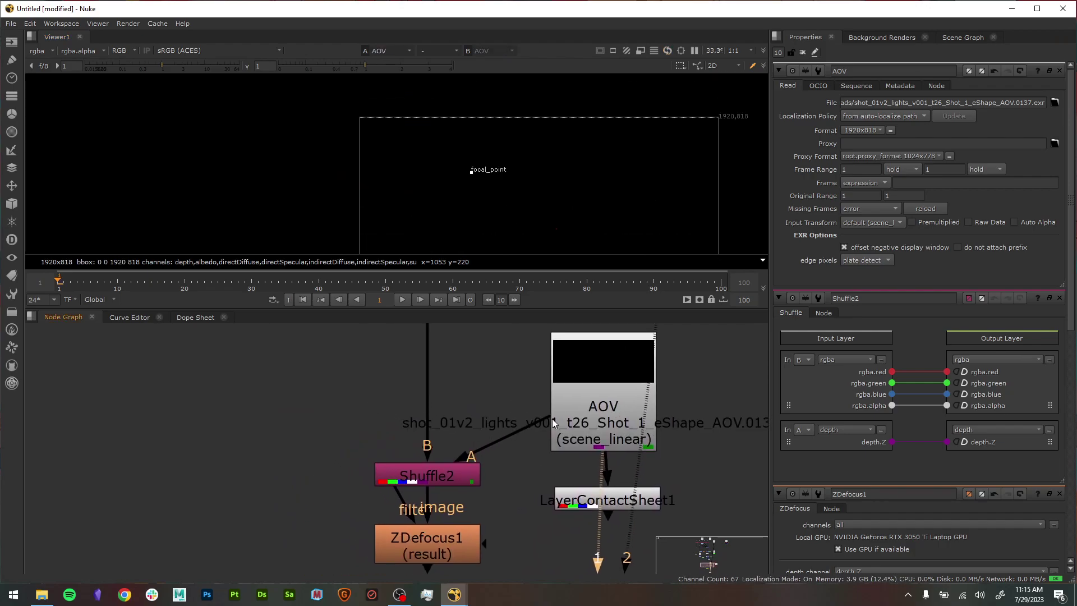
- Open Shuffle2's properties and trace its B input up the main branch
double_click(435, 474)
middle_click_drag(424, 325, 432, 459)
middle_click_drag(430, 359, 430, 491)
middle_click_drag(429, 369, 474, 489)
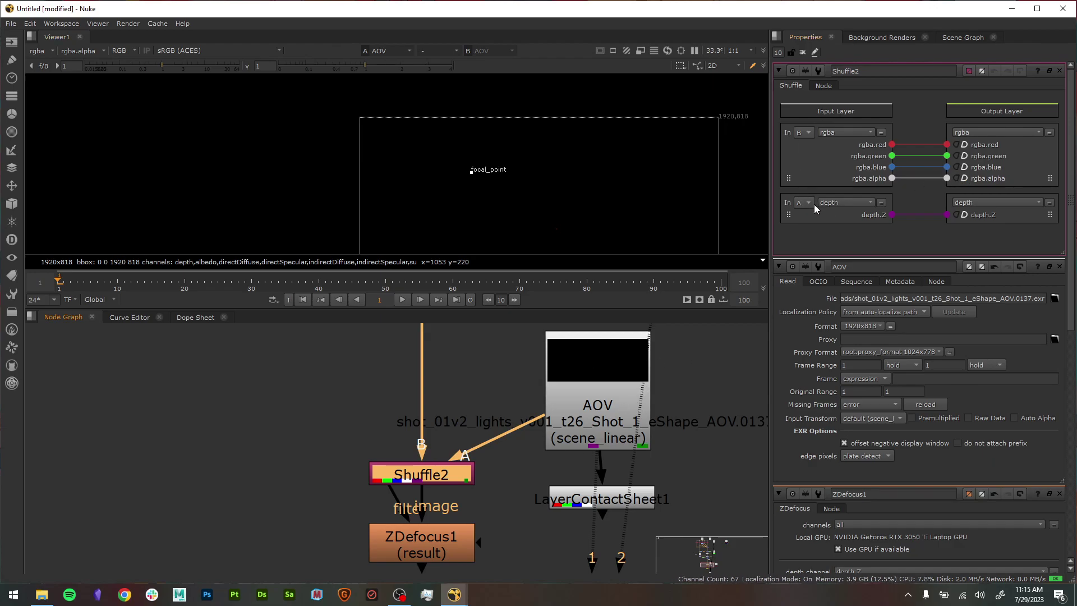
- Reconnect the AOV node to Shuffle2's A input and check the routing of depth from A to the depth output layer
left_click_drag(573, 447, 593, 426)
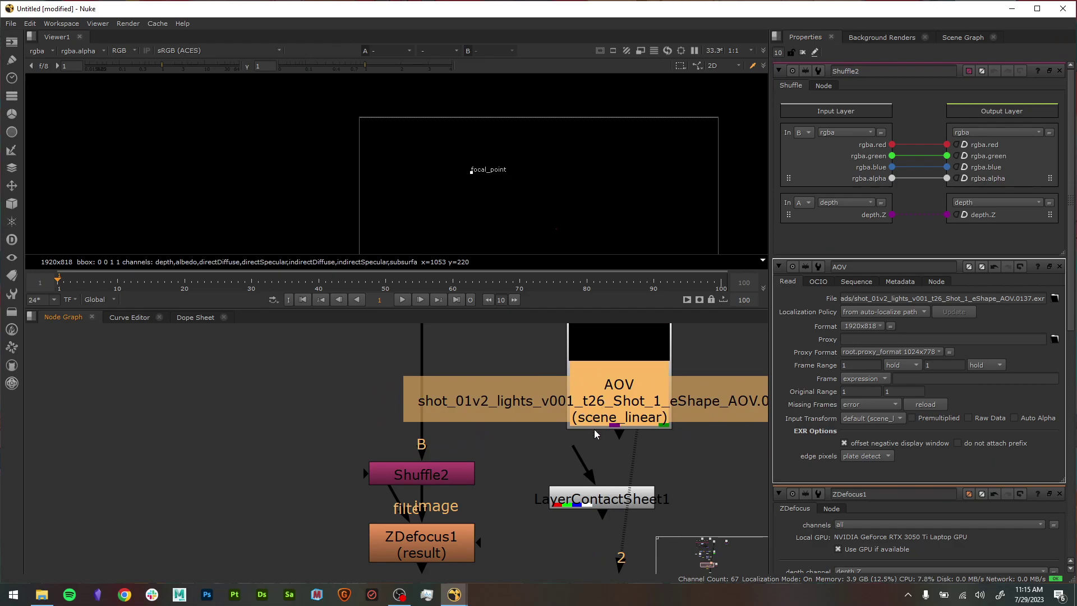
left_click_drag(618, 433, 440, 475)
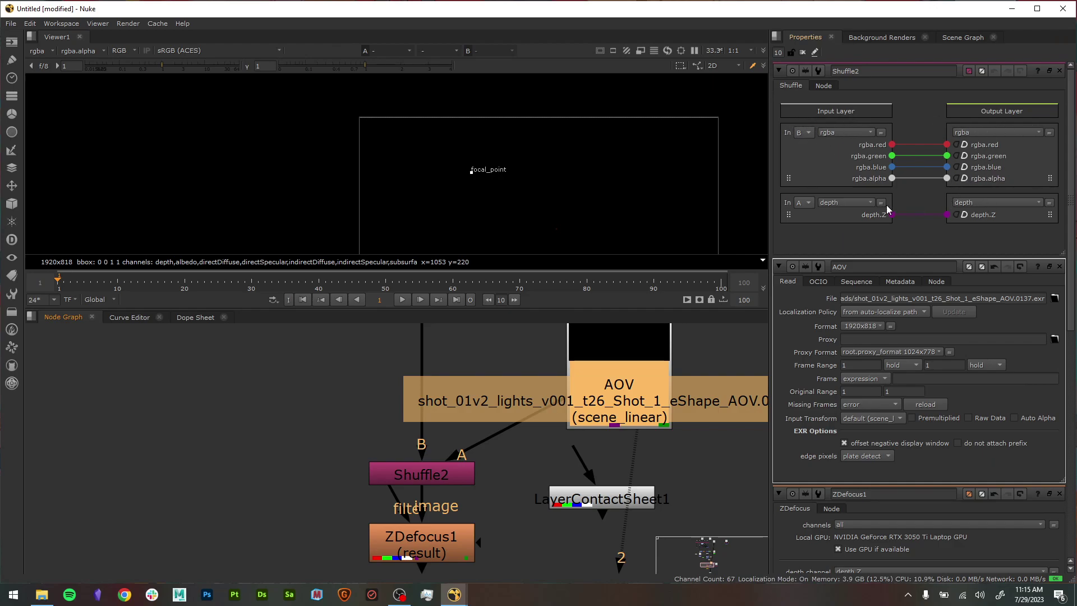
left_click(827, 200)
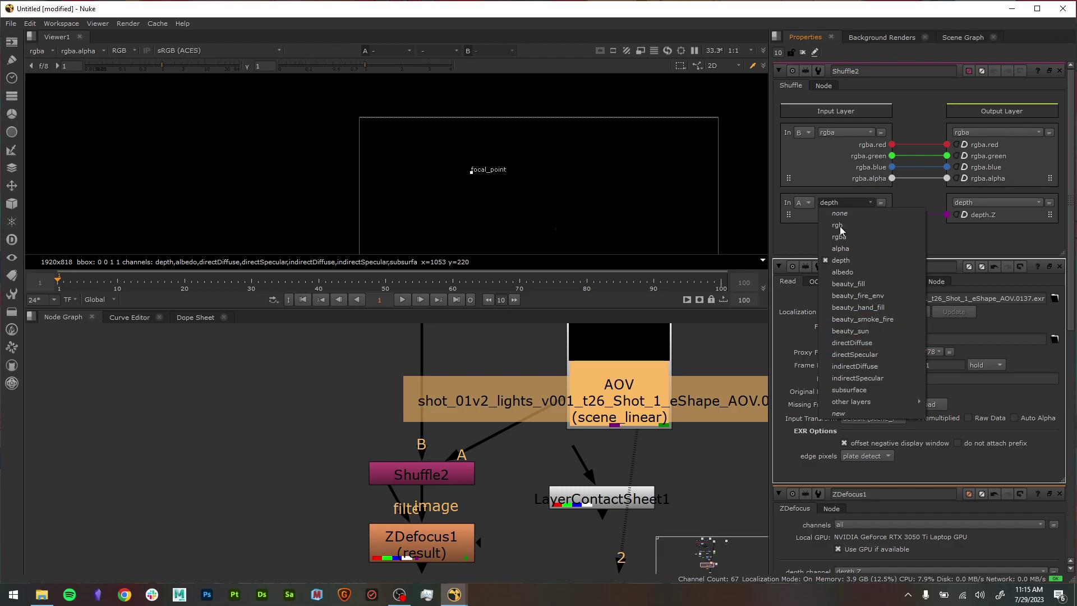
left_click(805, 235)
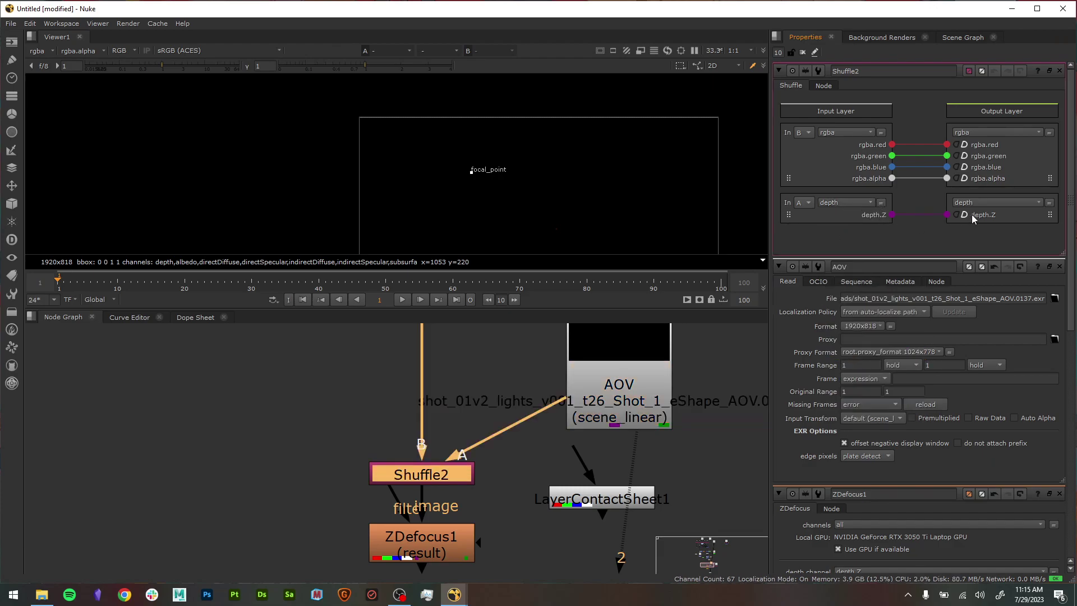
left_click(982, 200)
left_click(956, 213)
- View ZDefocus1's result with its properties open and inspect the nodes below it
left_click(456, 541)
double_click(456, 540)
key("1")
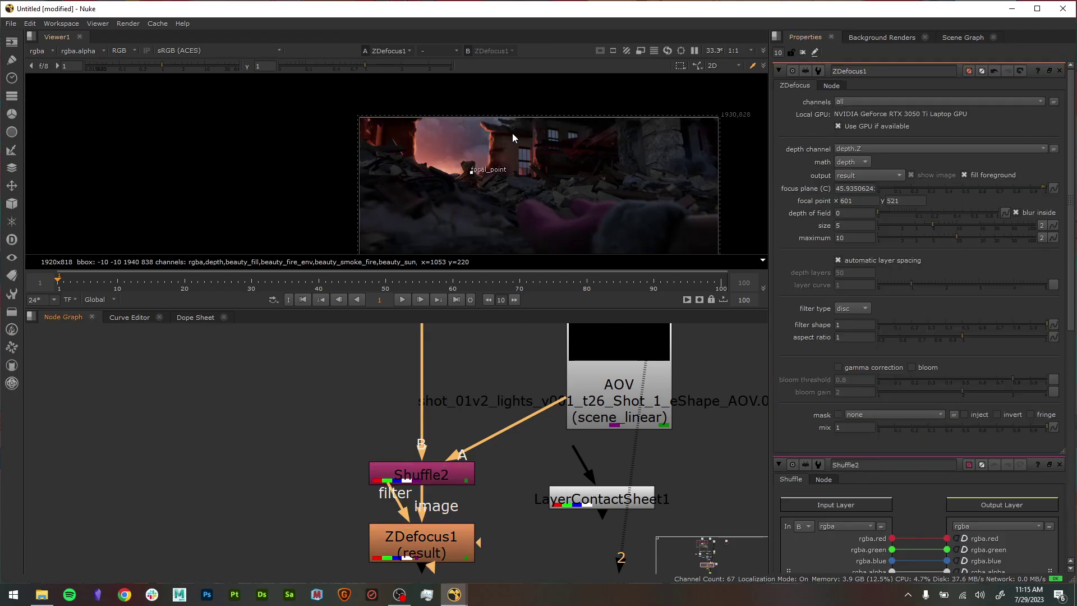
scroll(513, 457, "down", 4)
middle_click_drag(513, 458, 502, 411)
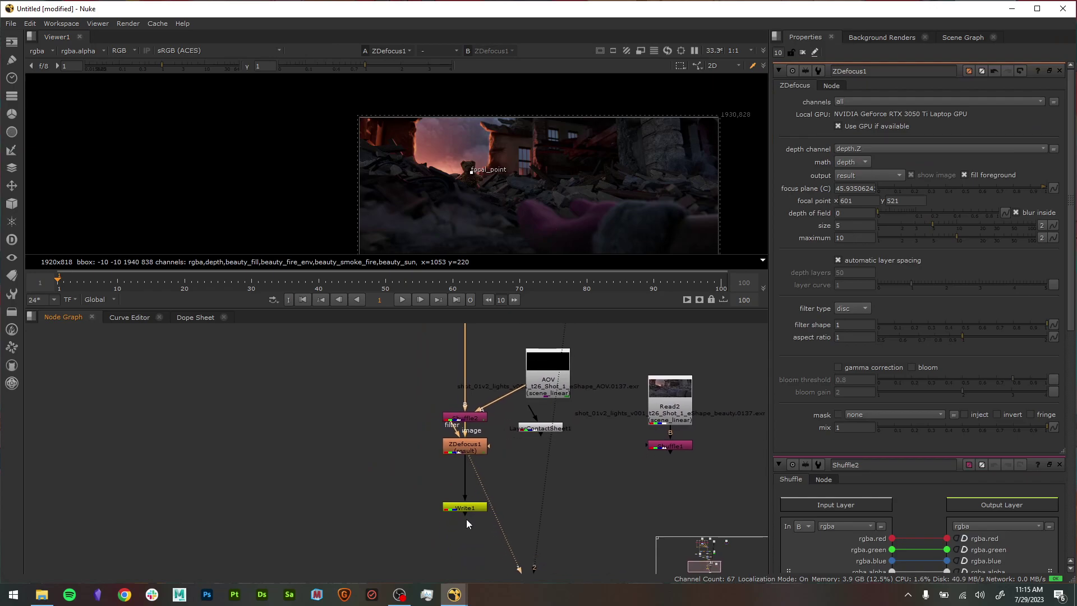
- View Write1's output enlarged on the bear and open the Write1 properties
left_click(474, 509)
key("1")
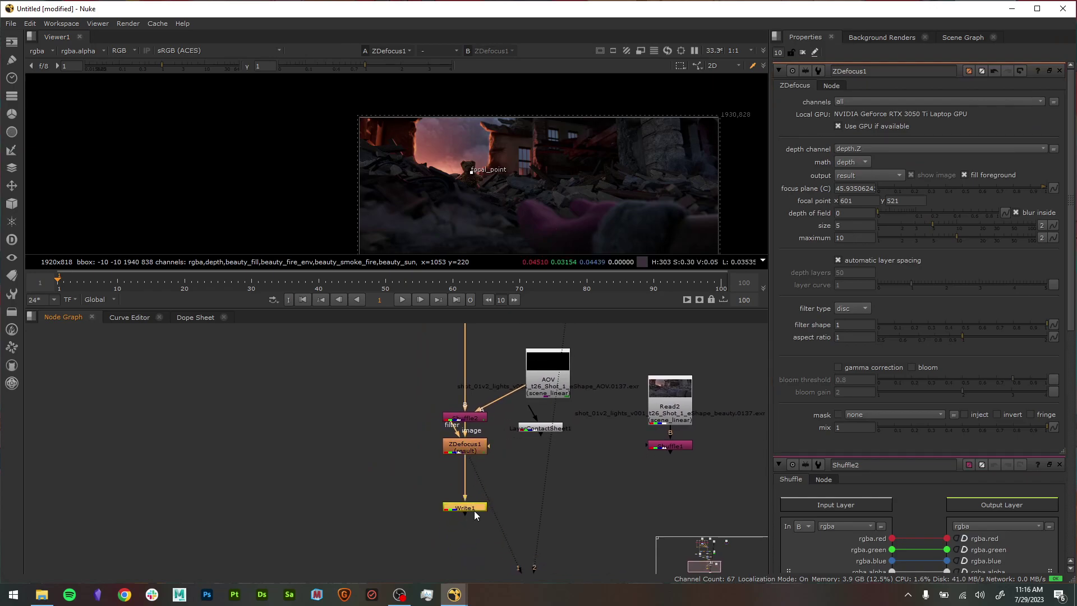
middle_click_drag(600, 156, 539, 153)
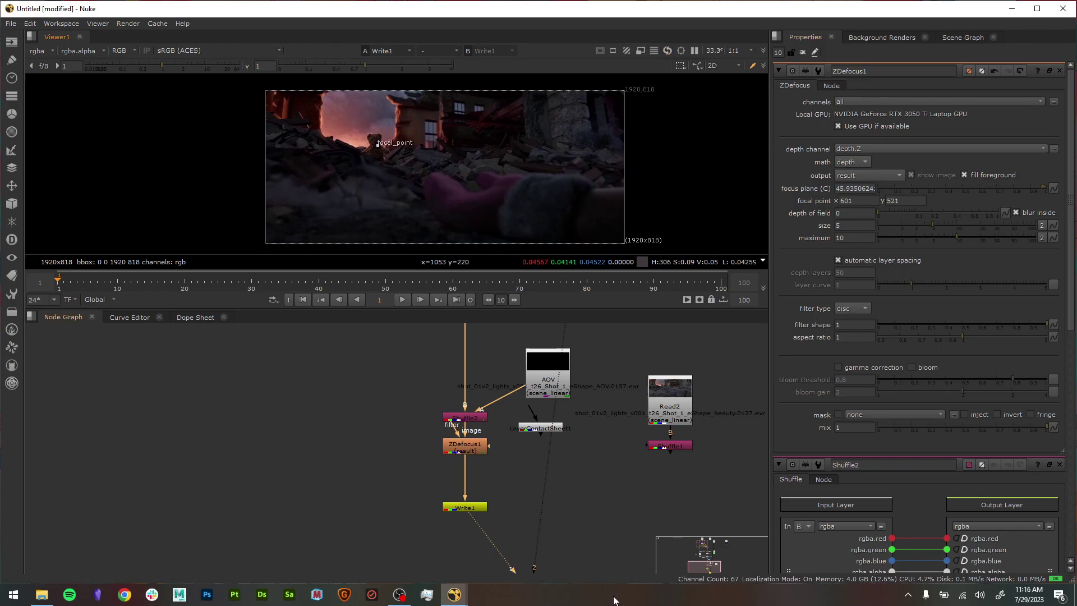
double_click(476, 505)
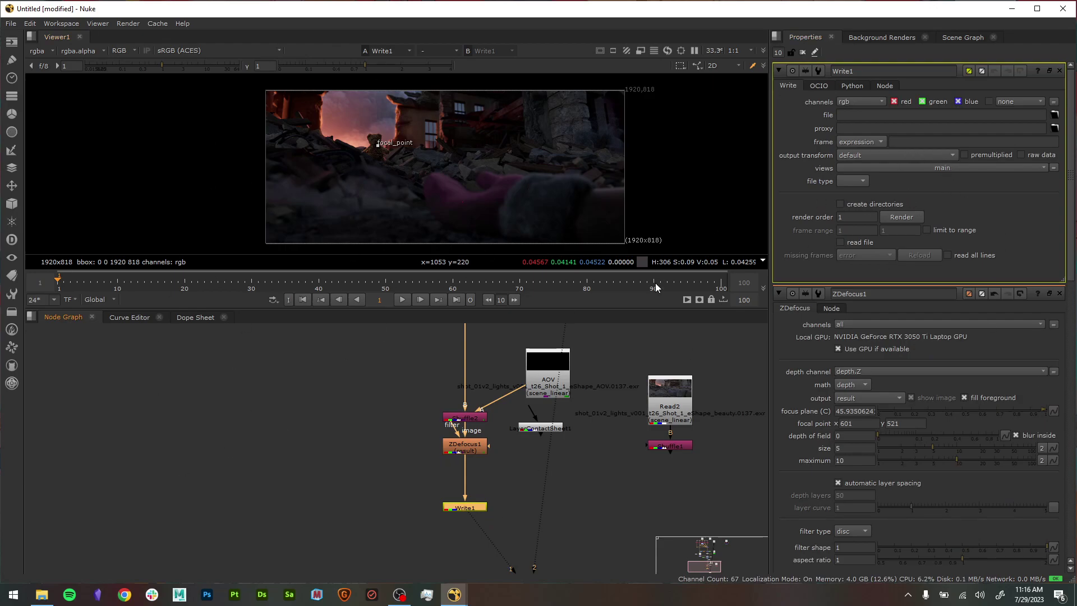
key("plus")
middle_click_drag(772, 162, 761, 149)
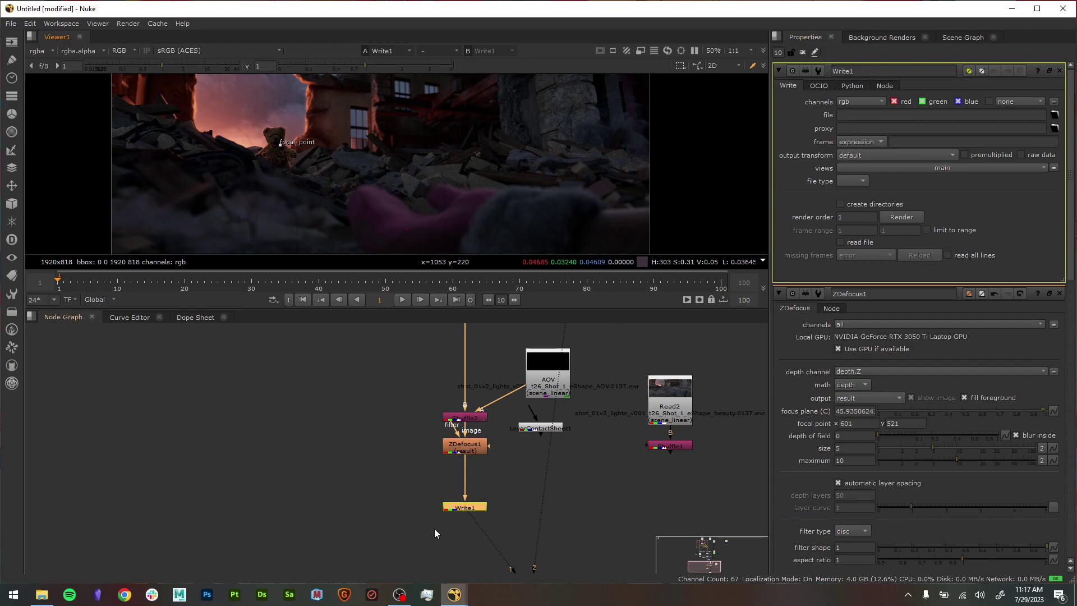
- Set Write1's file type to tiff and its output file to image.####.tiff in the Downloads folder
left_click(857, 181)
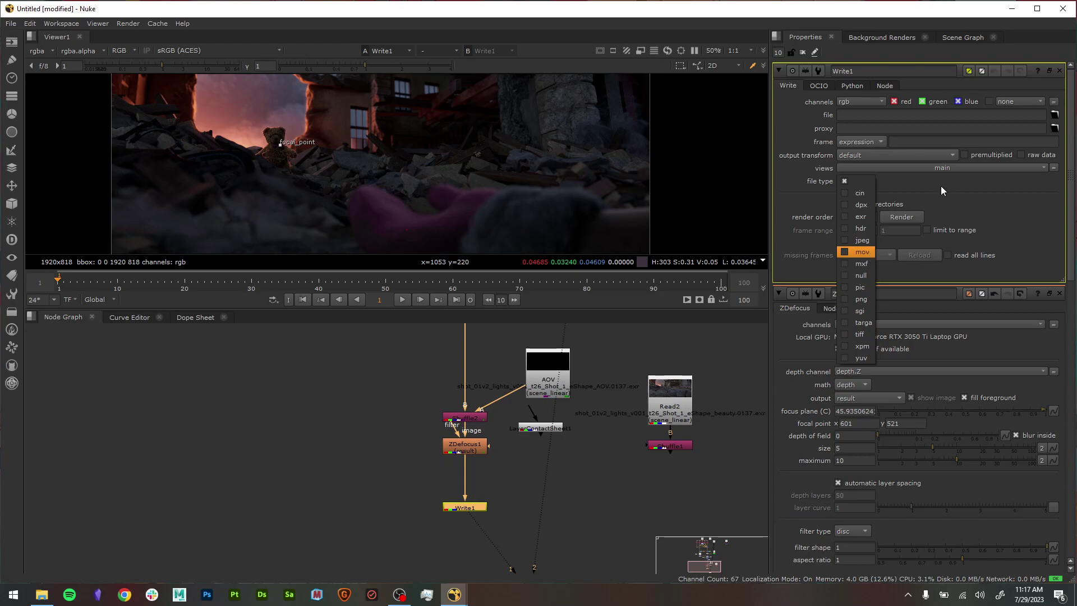
left_click(863, 337)
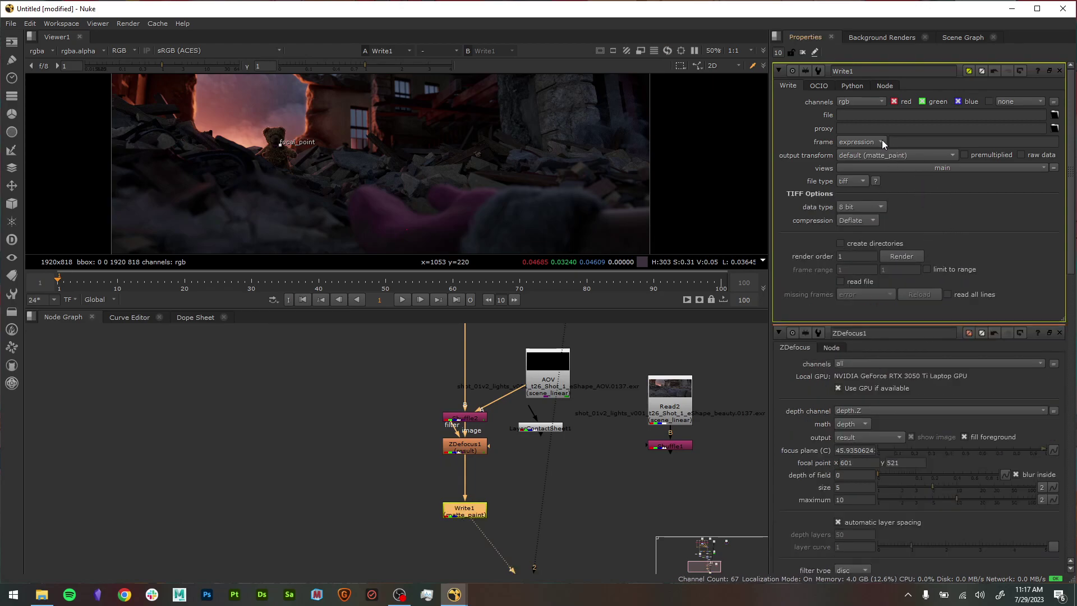
left_click(1054, 114)
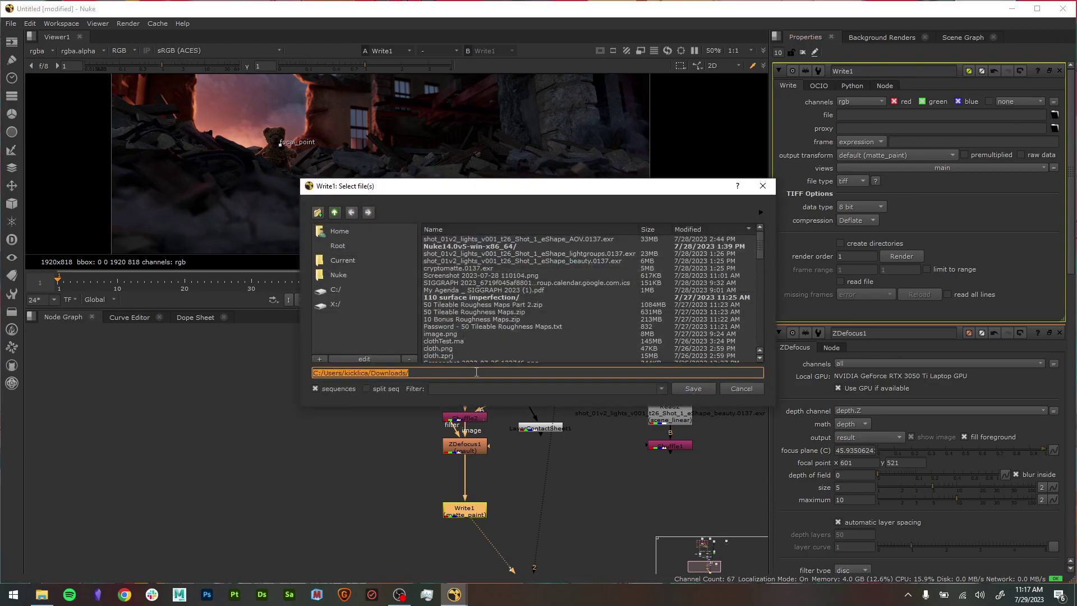
left_click(471, 374)
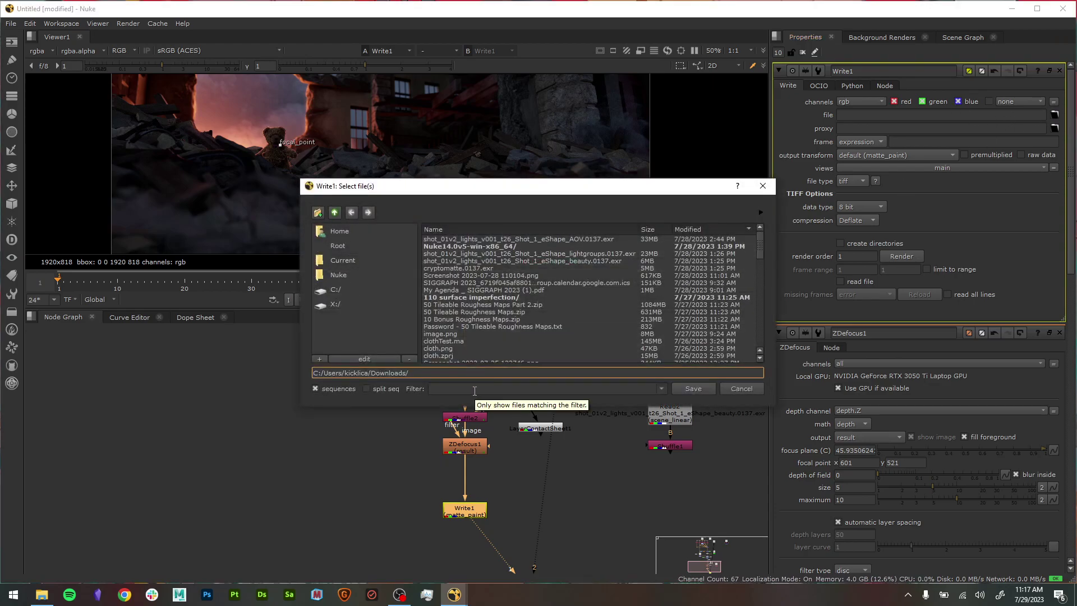
type("image")
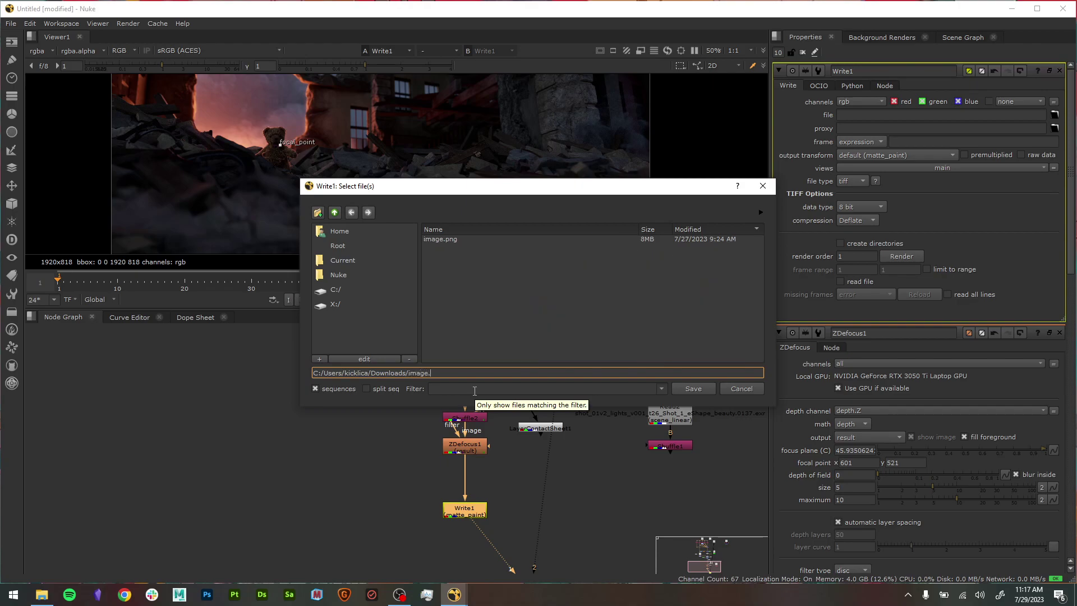
type(".####.")
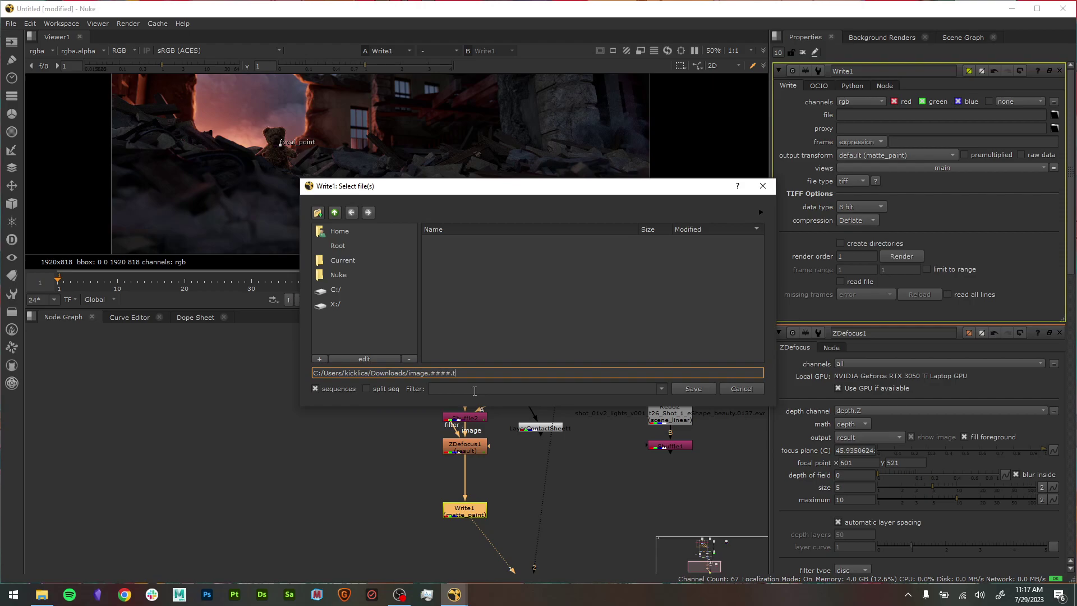
type("tiff")
left_click(682, 388)
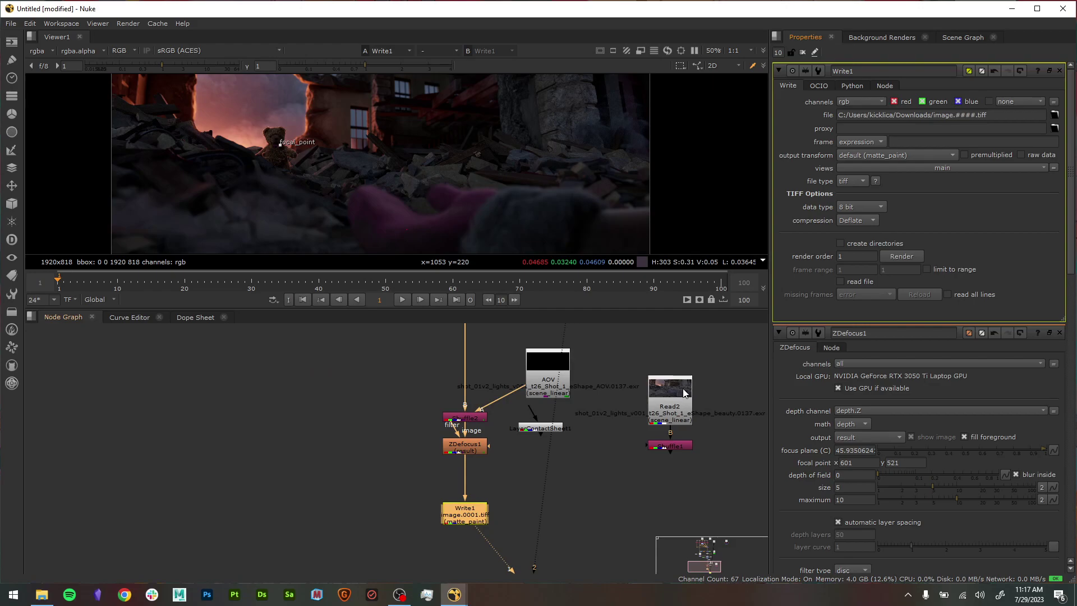
- Render Write1 for frame range 1-1 with the default (matte_paint) output transform
left_click(897, 255)
left_click(571, 266)
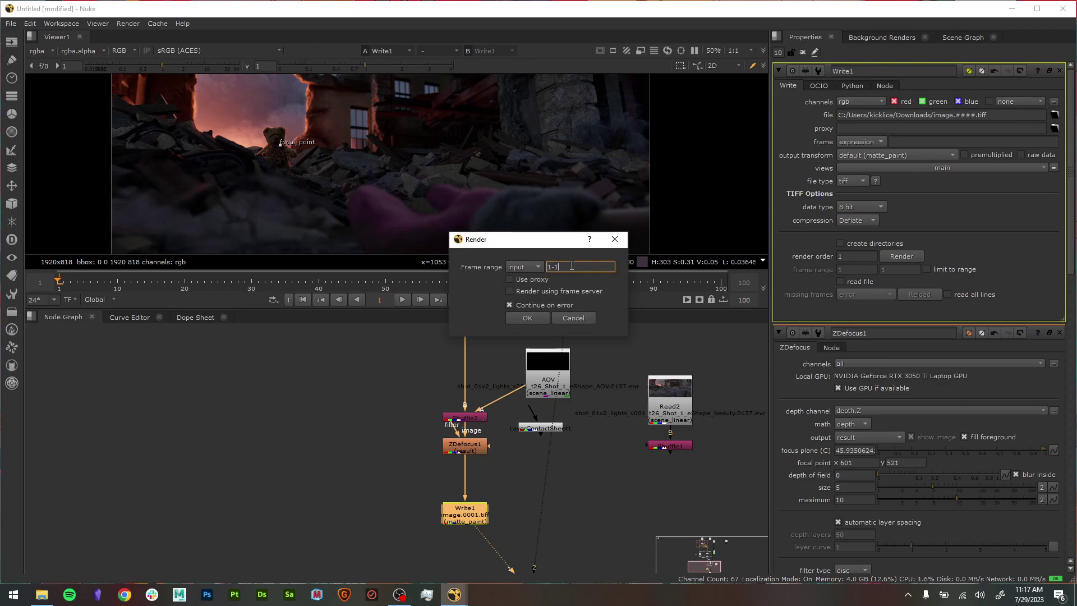
left_click(530, 320)
- Switch to File Explorer, open image.0001.tiff from Downloads in Photos to check its colors, and return to Nuke
left_click(41, 594)
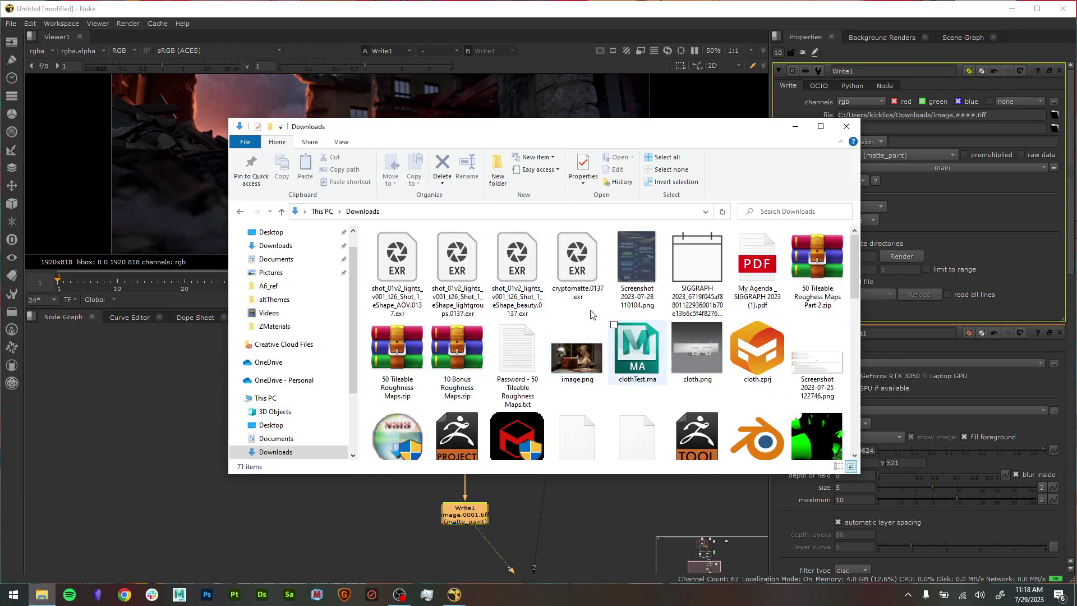
scroll(538, 326, "up", 10)
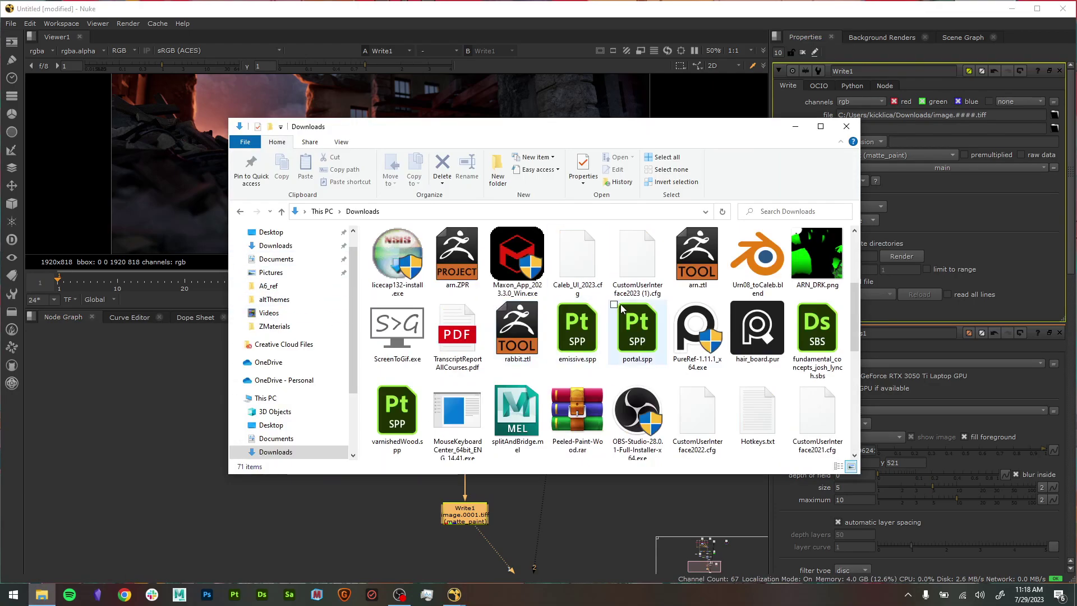
scroll(560, 334, "down", 10)
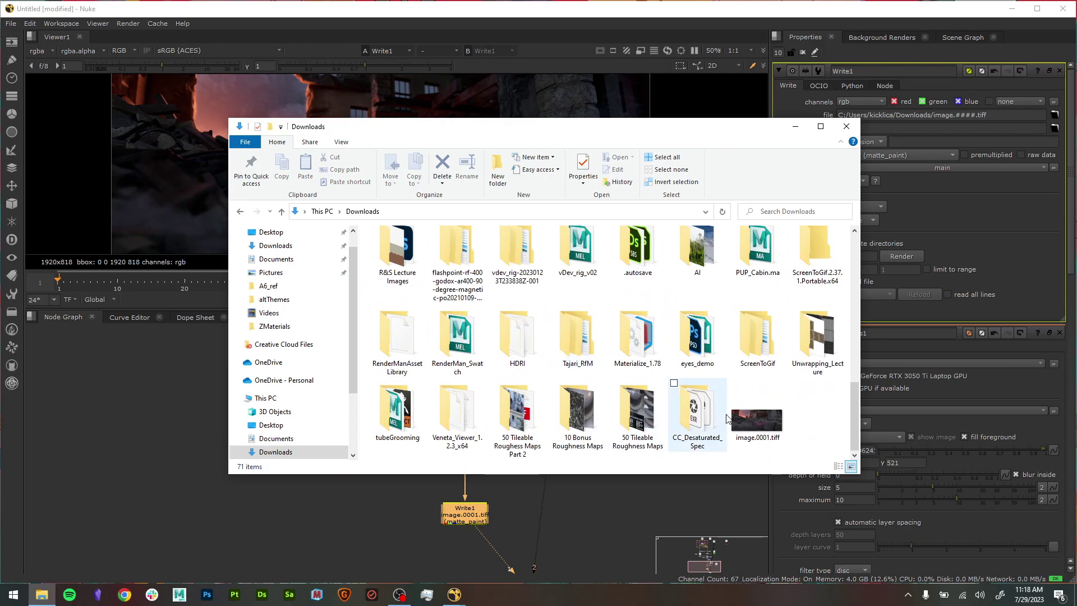
double_click(748, 414)
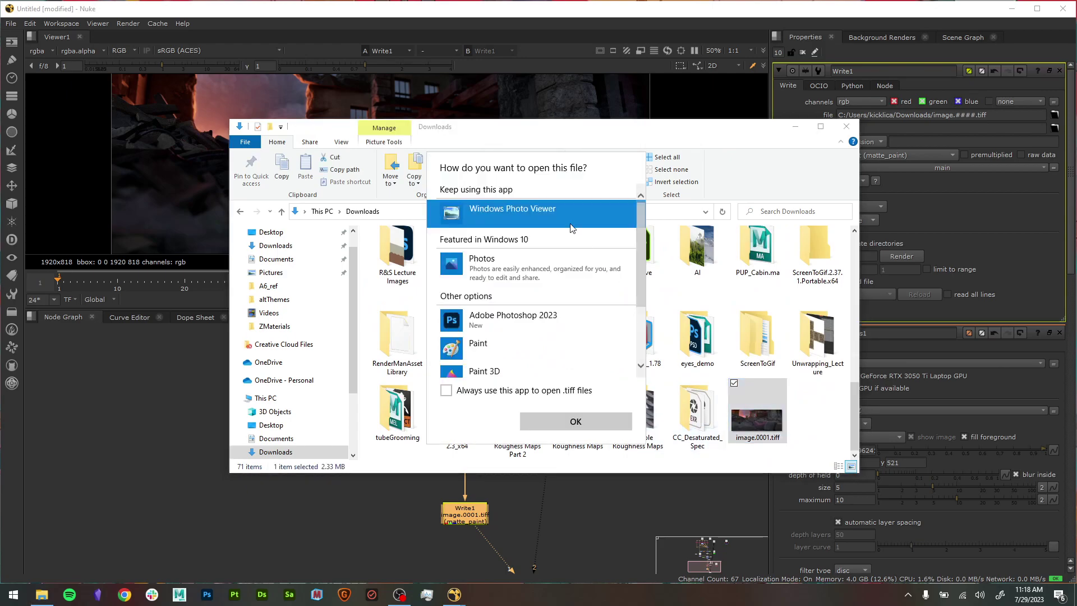
left_click(498, 275)
left_click(596, 421)
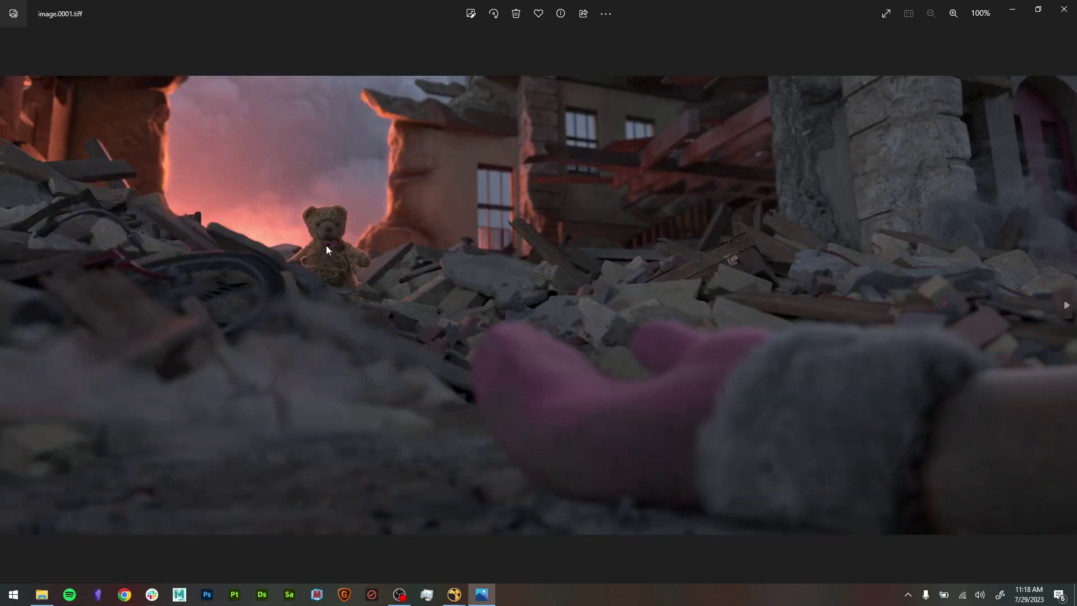
left_click(1064, 8)
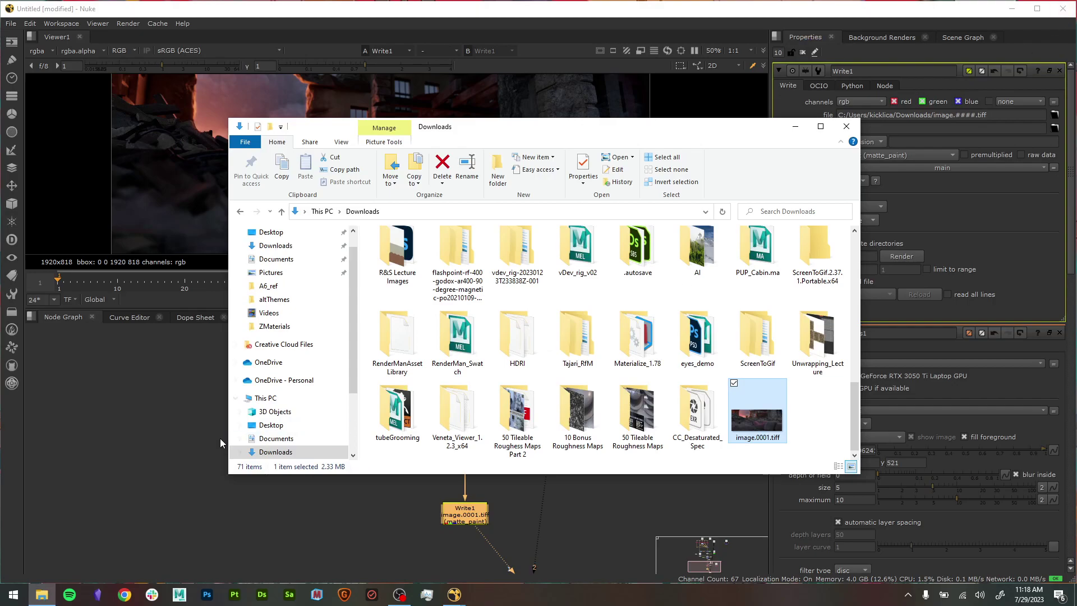
left_click(796, 128)
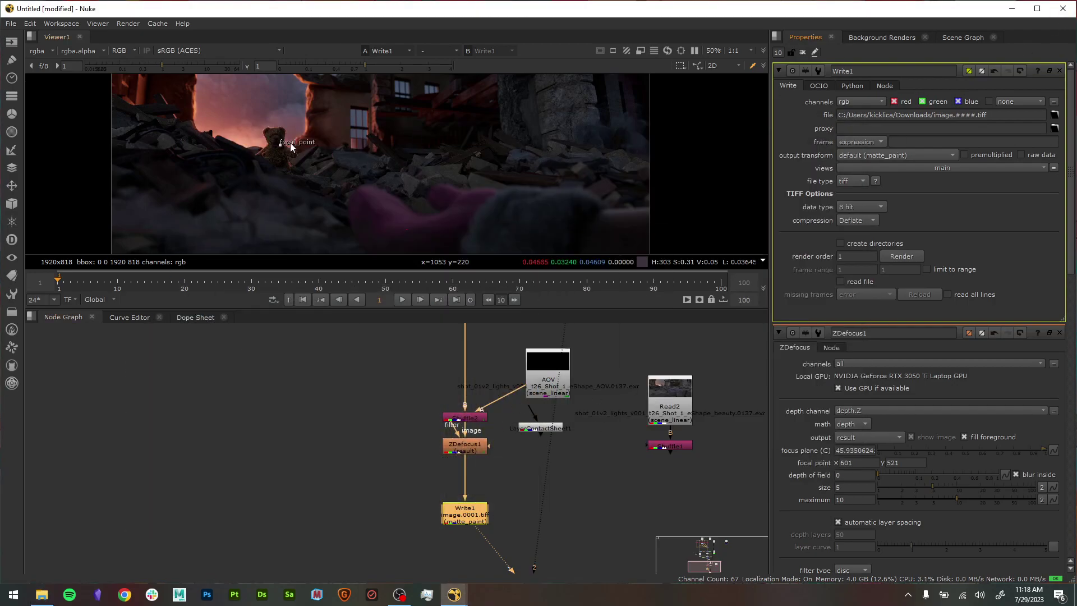
- Set Write1's output transform to color_picking (Output - sRGB) and render frame range 1-1 again
middle_click_drag(558, 483, 543, 377)
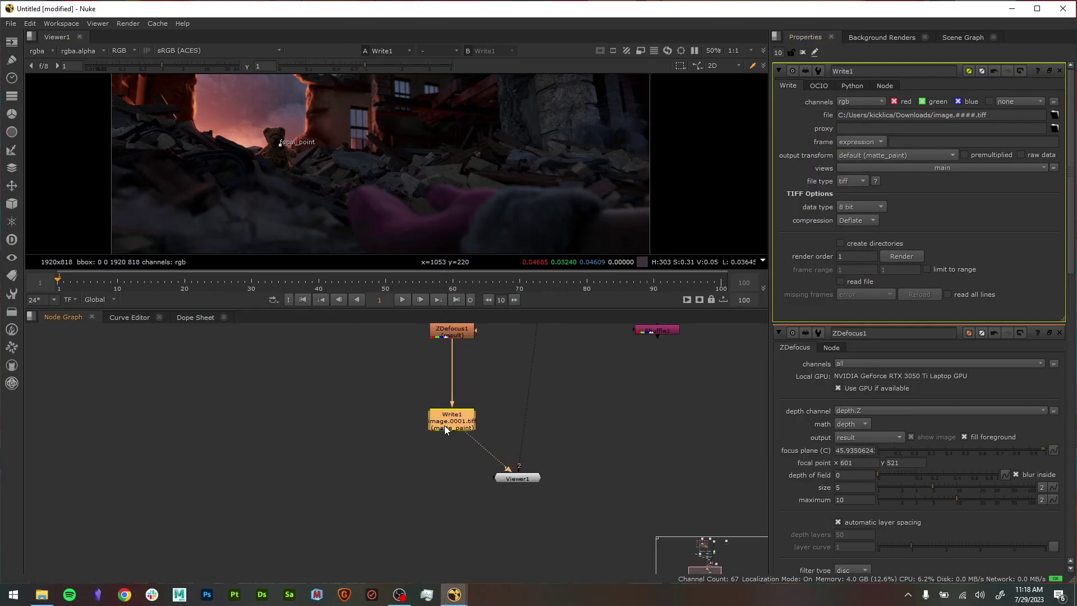
left_click(879, 157)
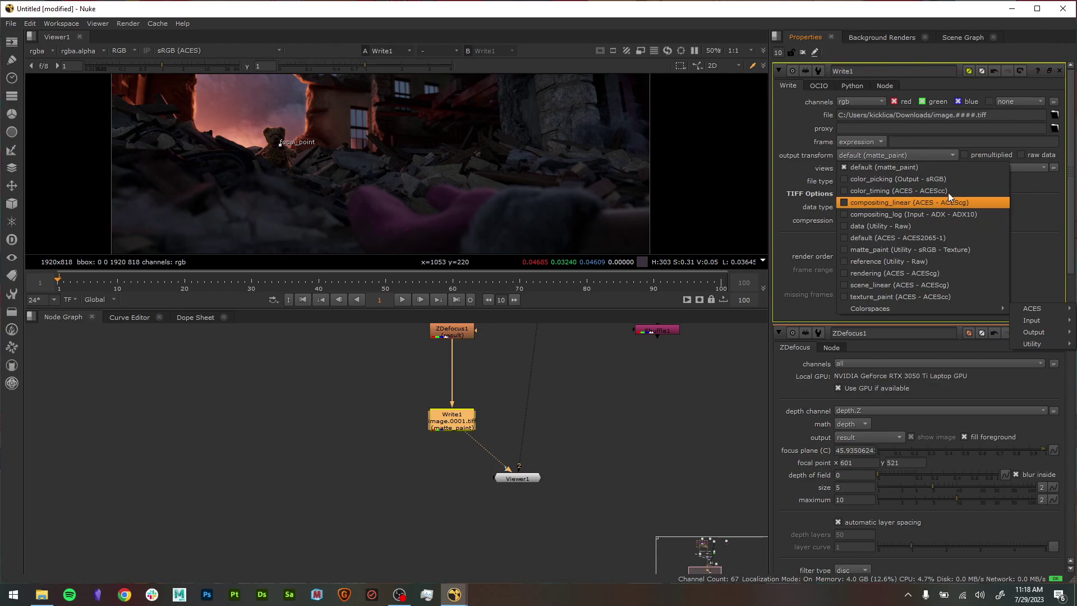
left_click(954, 179)
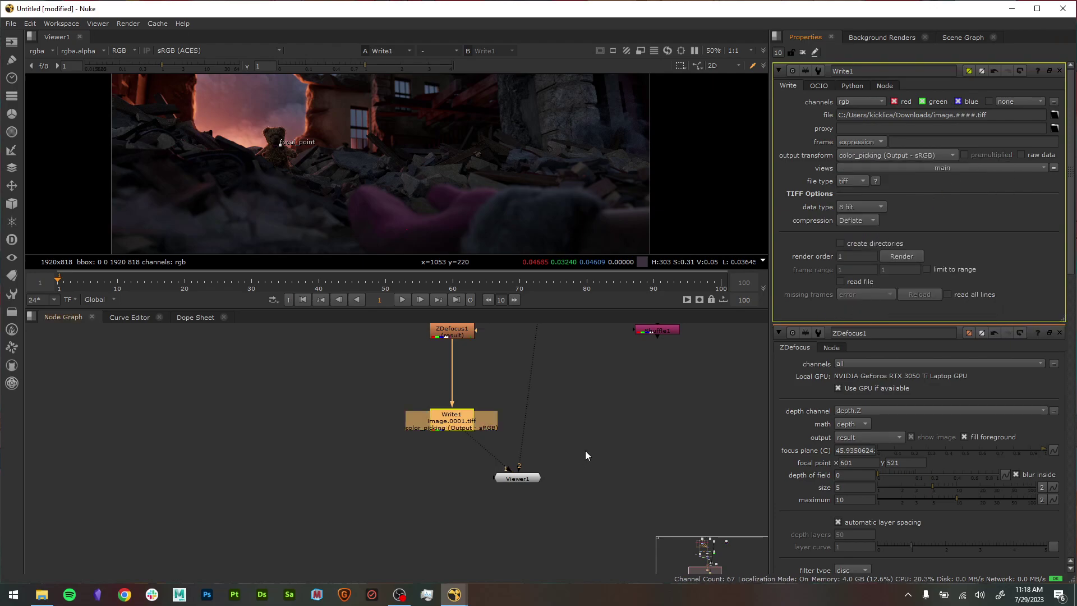
left_click(904, 256)
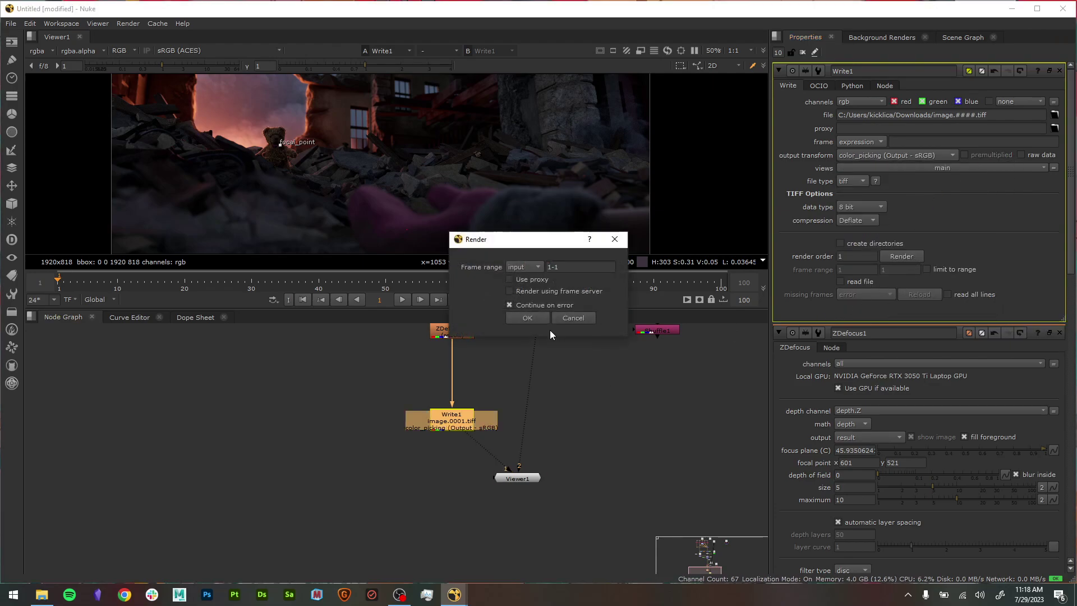
left_click(528, 318)
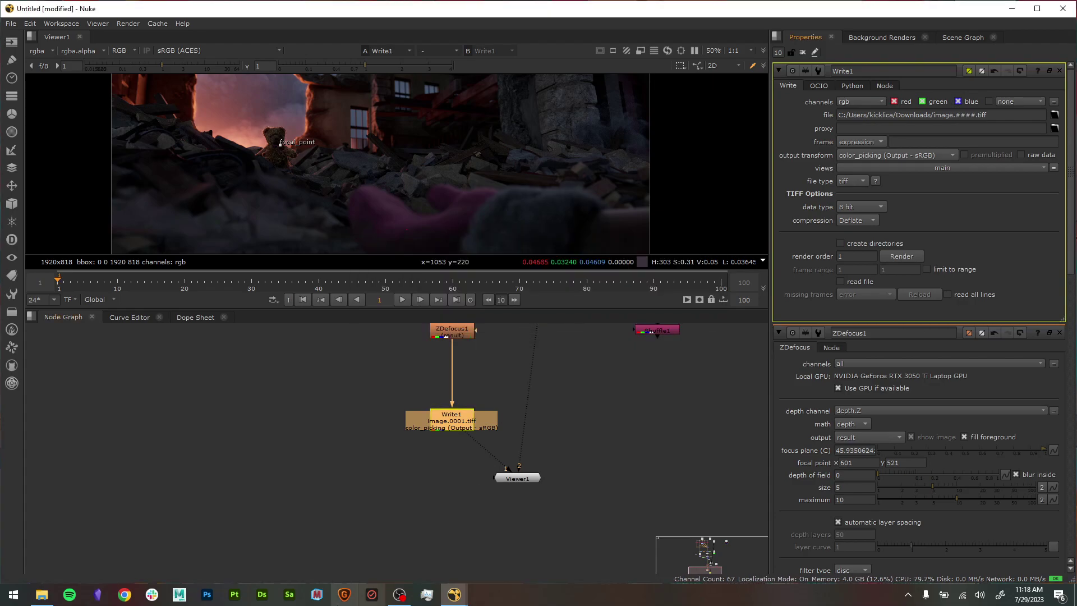
- Open the re-rendered image.0001.tiff from the Downloads folder to check its colors, and close the image
left_click(42, 594)
double_click(759, 413)
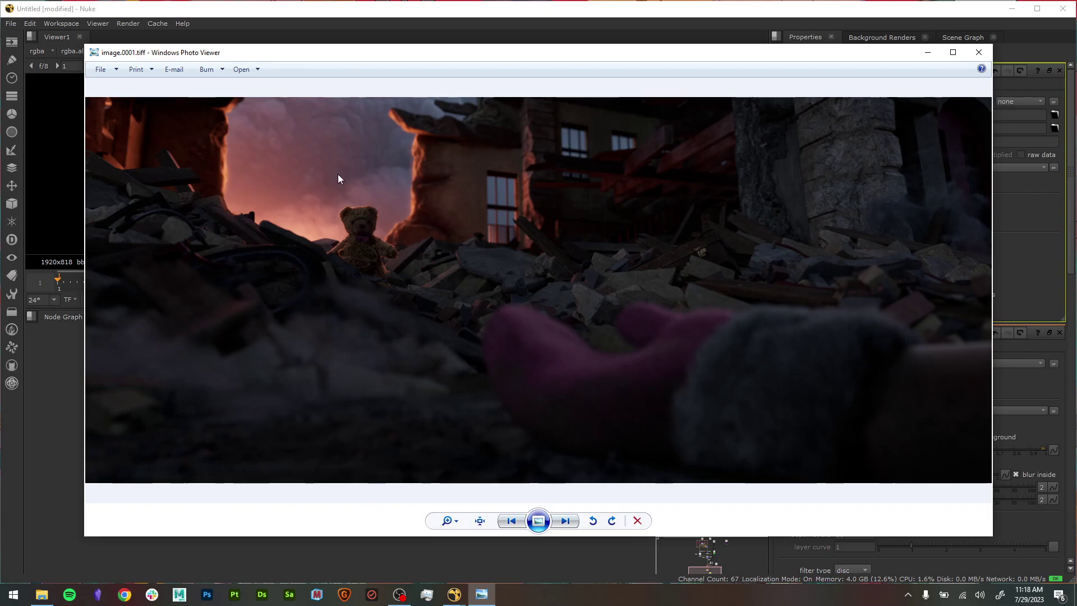
left_click(968, 57)
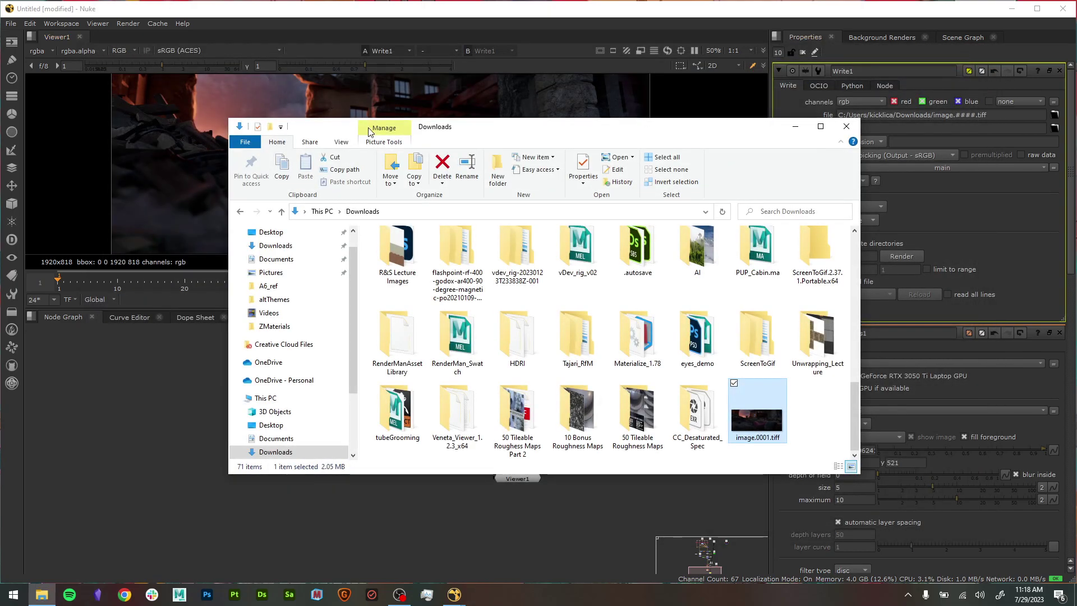
- Return to Nuke from File Explorer and review the output transform and file type options of Write1
left_click_drag(320, 129, 201, 171)
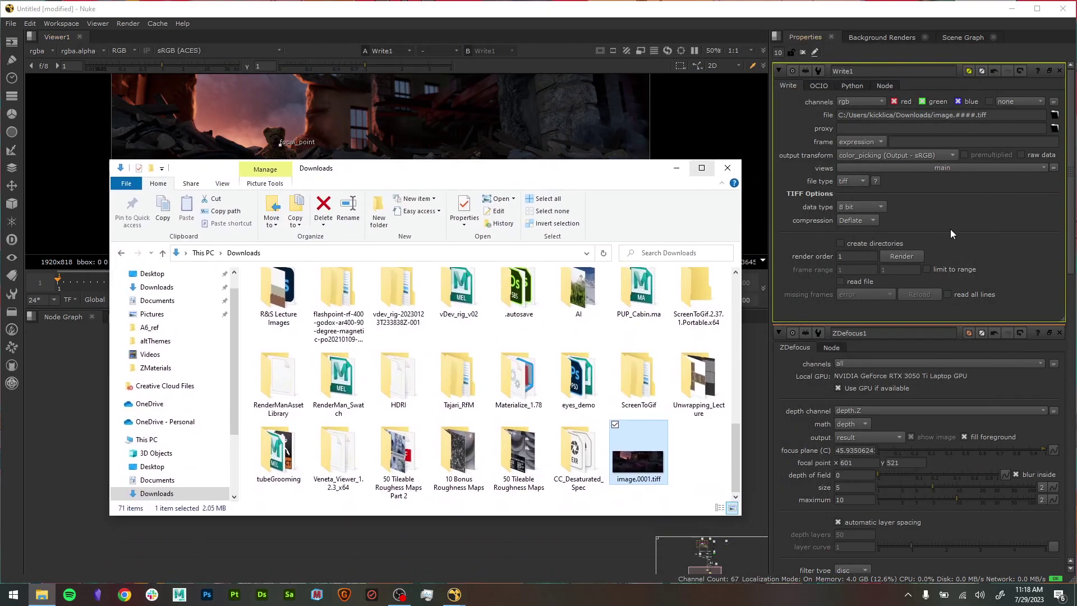
left_click(895, 155)
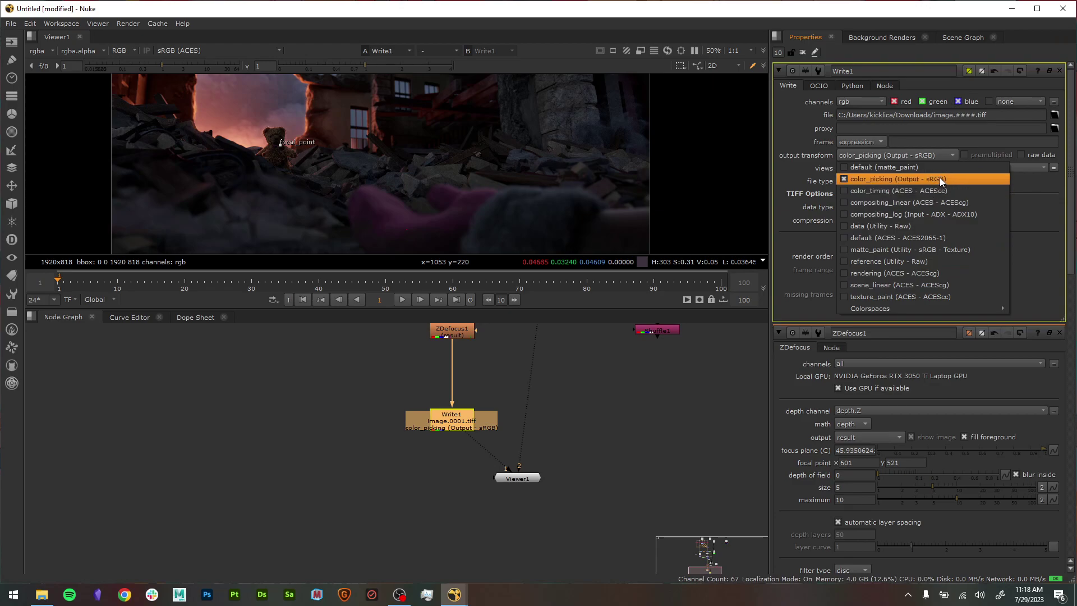
left_click(798, 242)
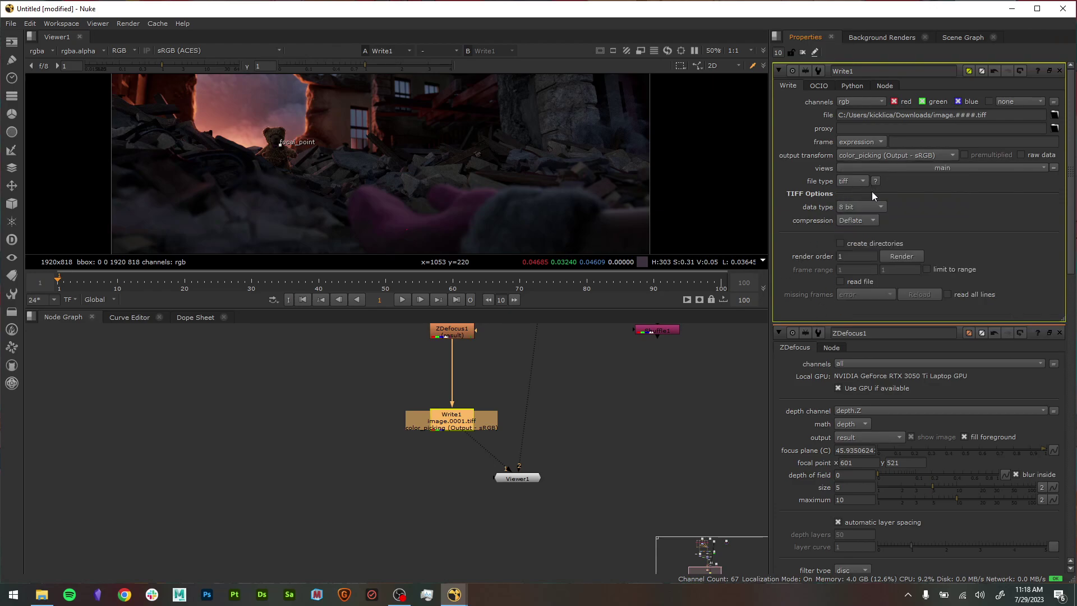
left_click(863, 181)
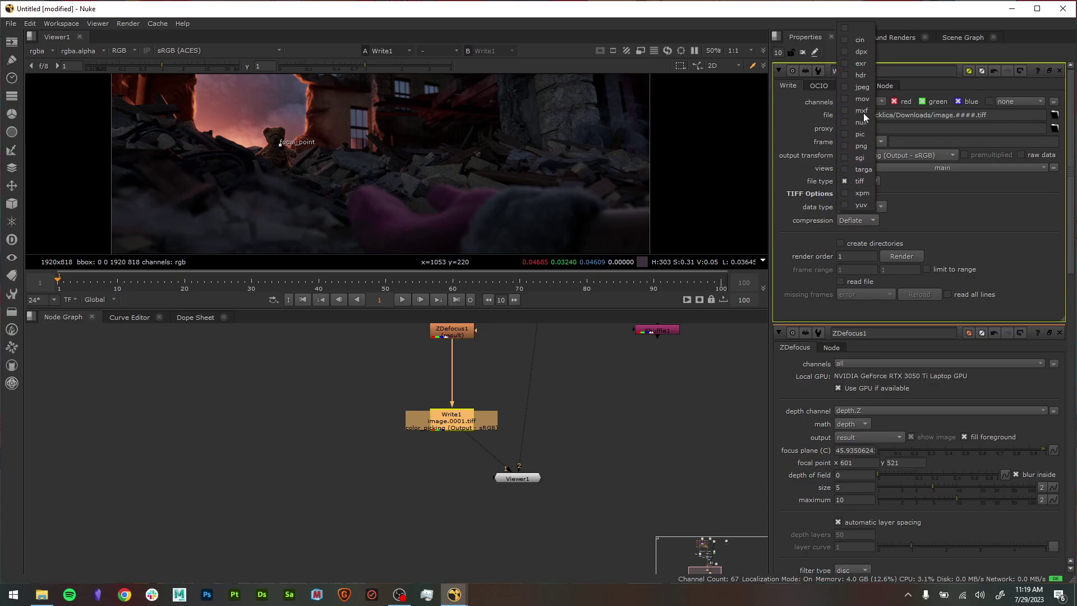
left_click(570, 446)
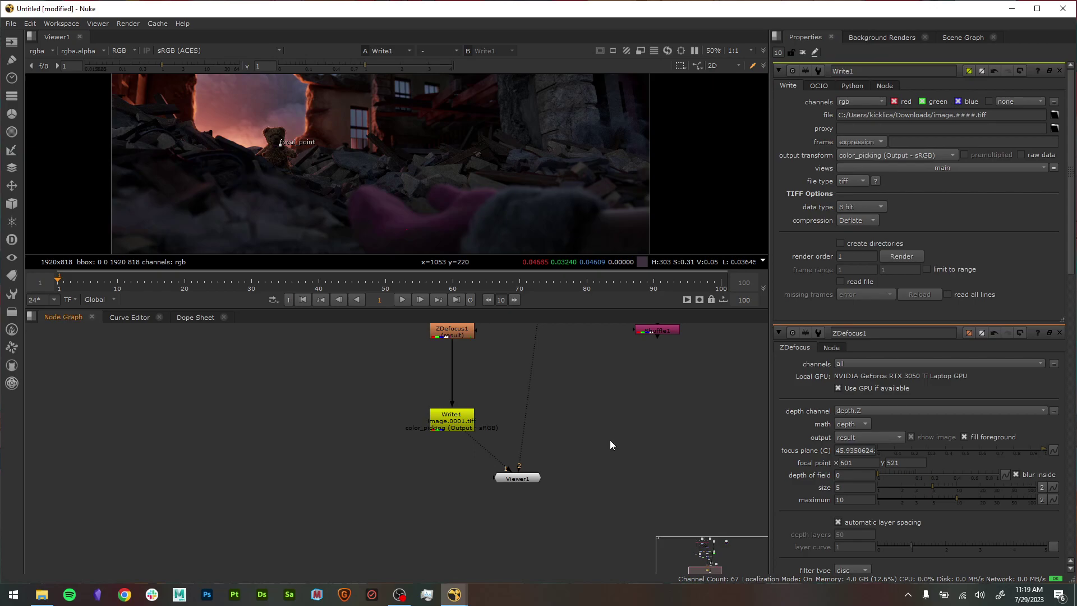
- Add a Backdrop node in the empty graph area beside the Light_Groups read node
scroll(626, 415, "down", 5)
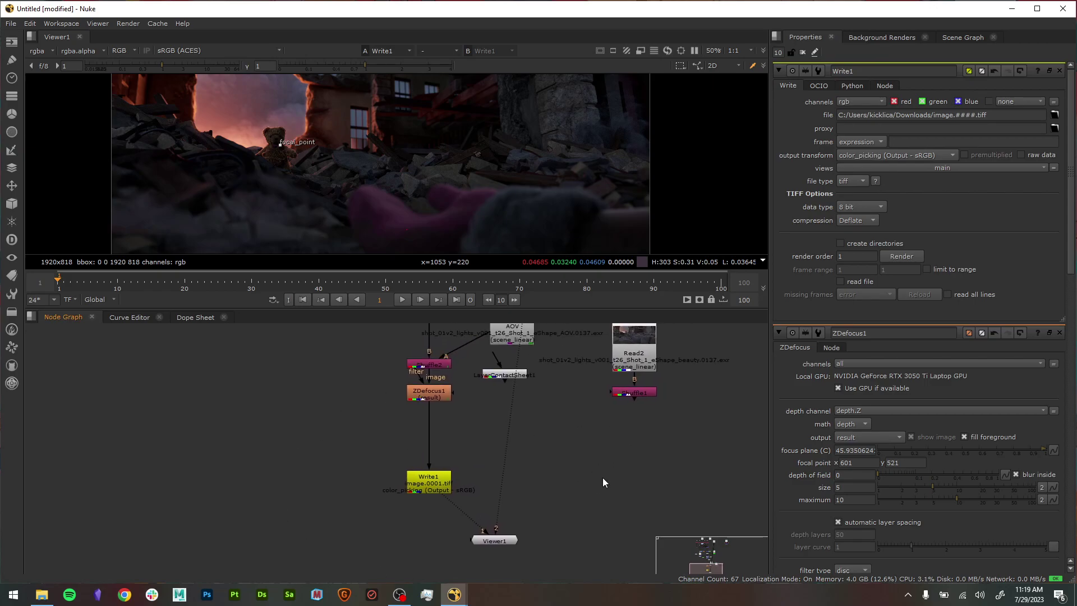
middle_click_drag(583, 398, 581, 497)
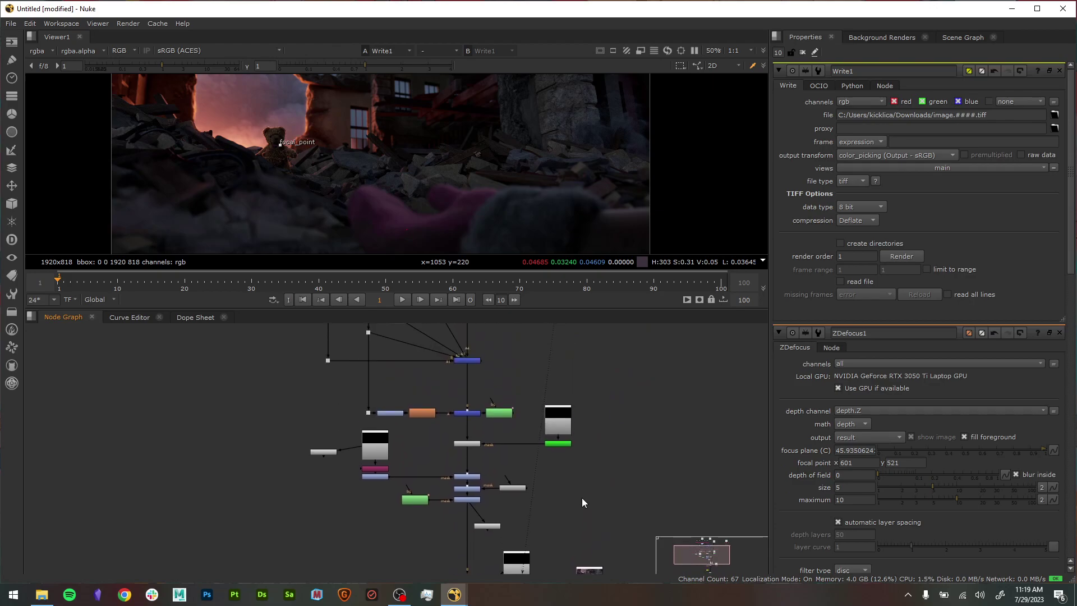
middle_click_drag(548, 376, 542, 465)
scroll(505, 425, "up", 2)
key("Tab")
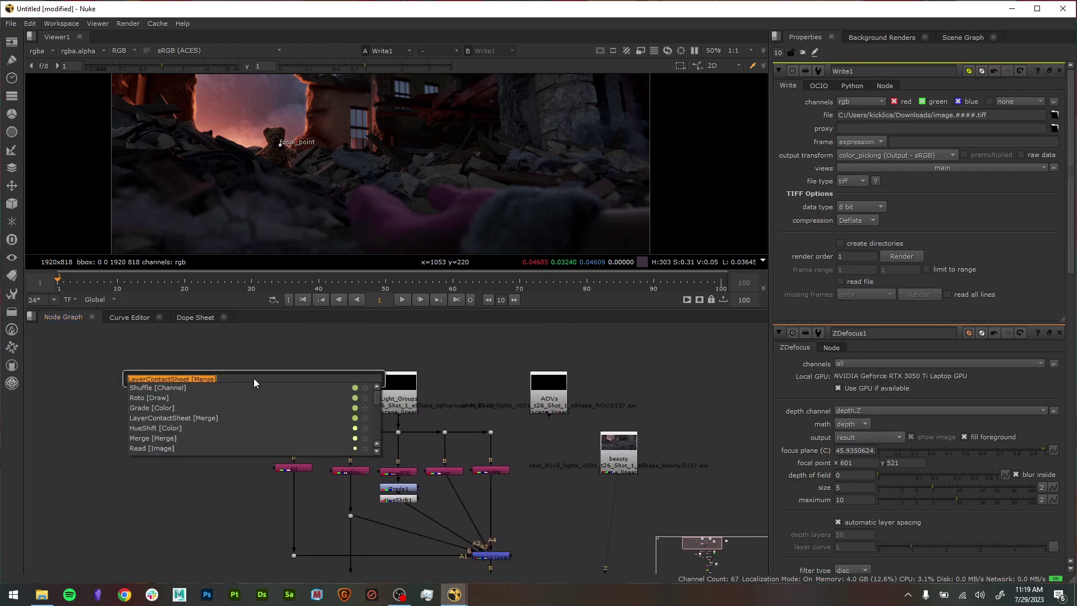
type("back")
key("Return")
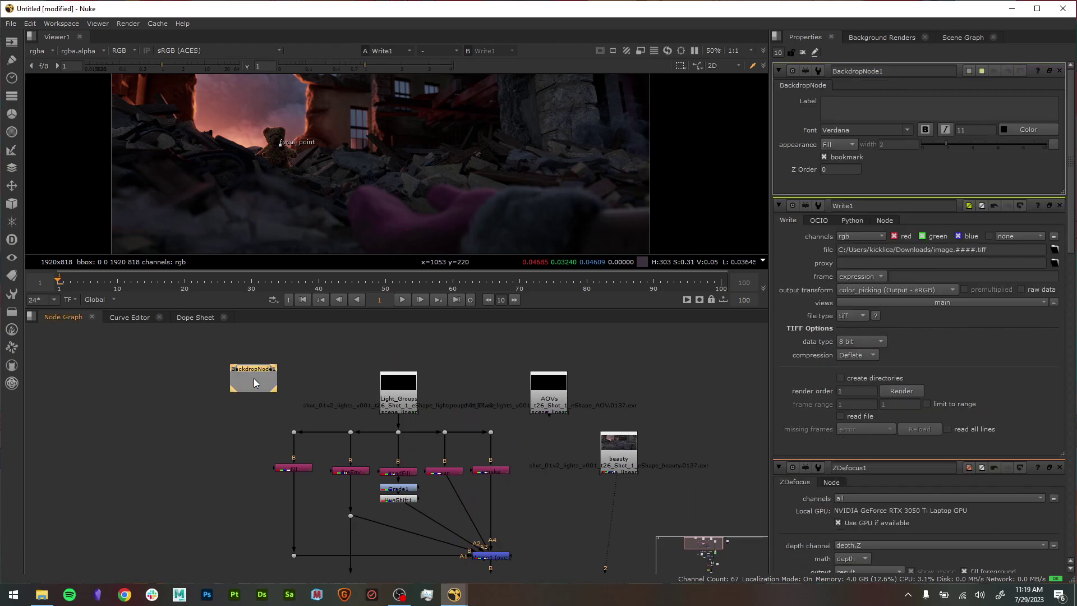
- Resize the backdrop to enclose Light_Groups and its shuffle nodes, and move it down together with its contents
left_click_drag(273, 386, 525, 498)
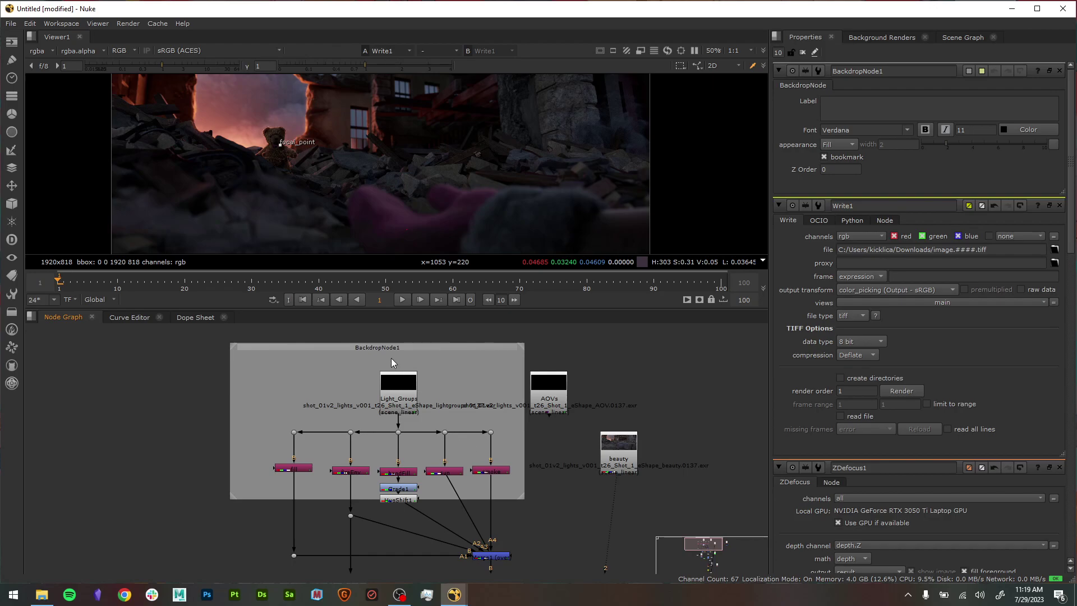
left_click_drag(230, 349, 261, 351)
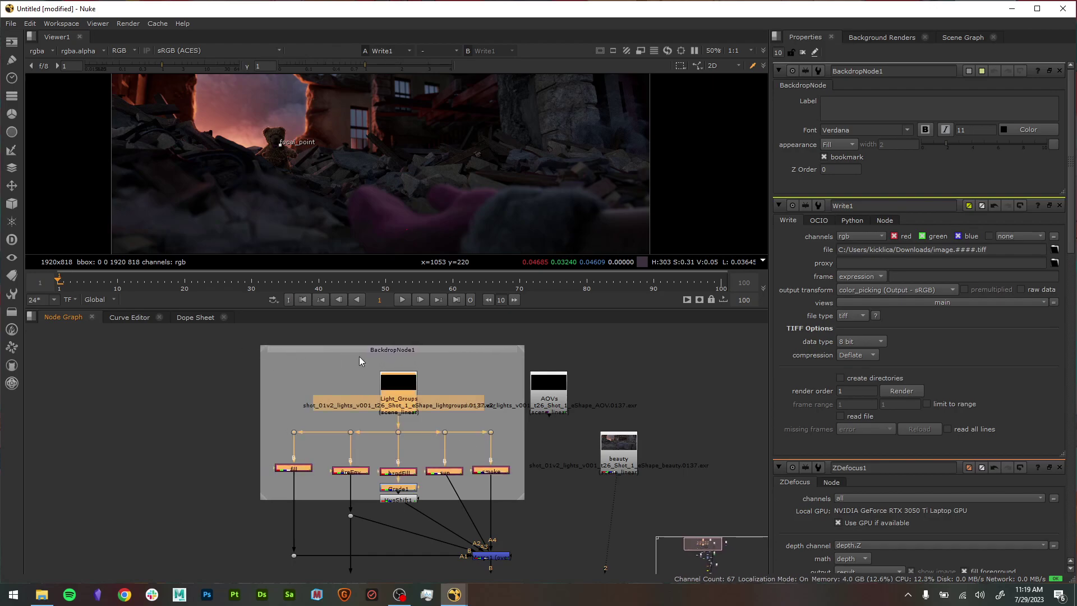
left_click(555, 340)
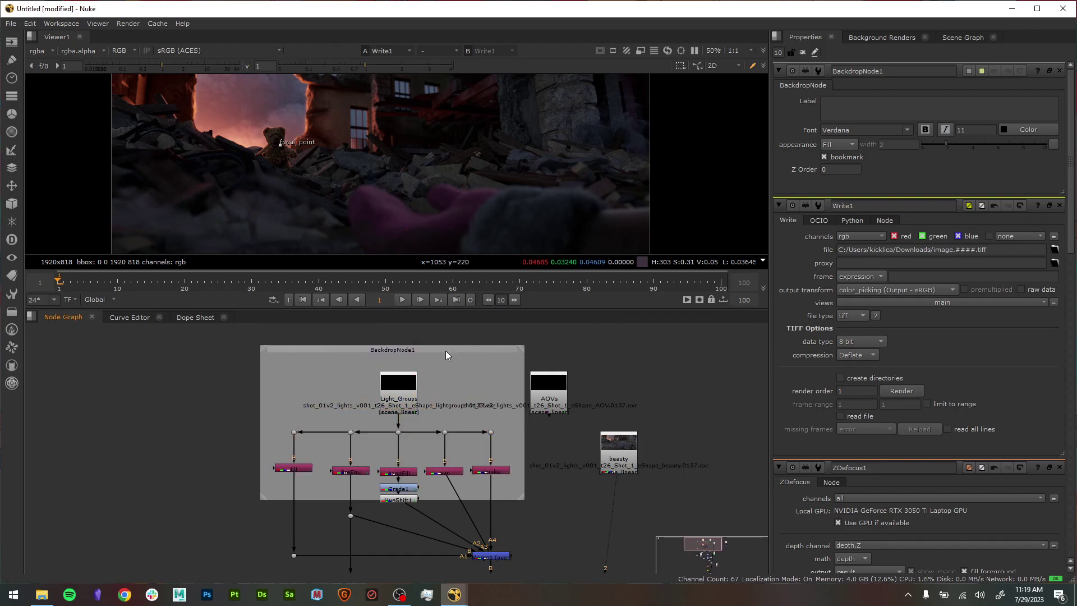
left_click_drag(445, 351, 445, 403)
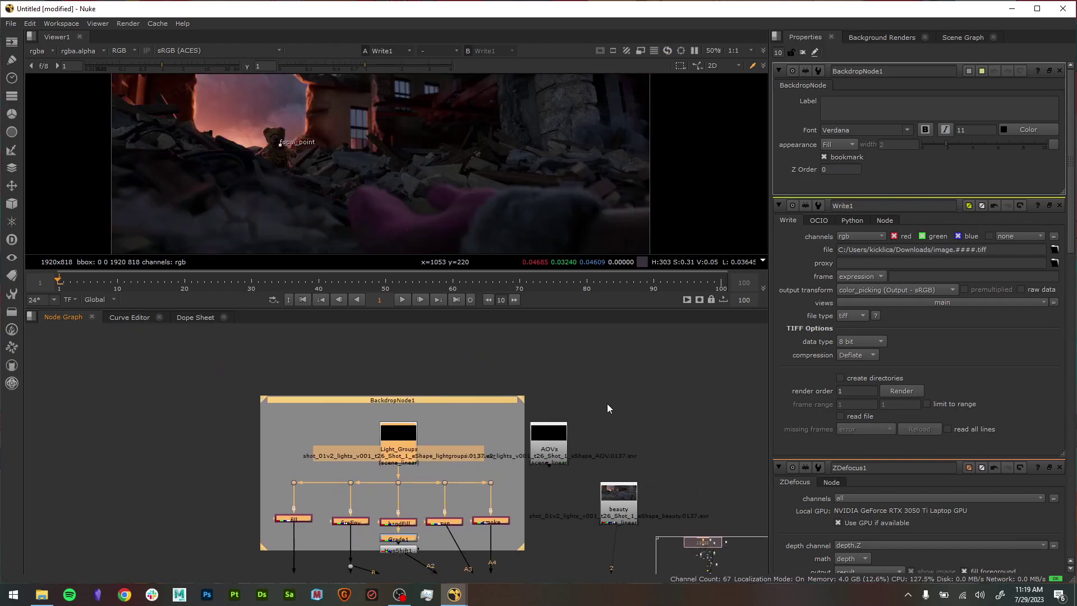
- Label the backdrop LIGHT GROUPS
middle_click_drag(607, 402, 661, 344)
left_click(855, 117)
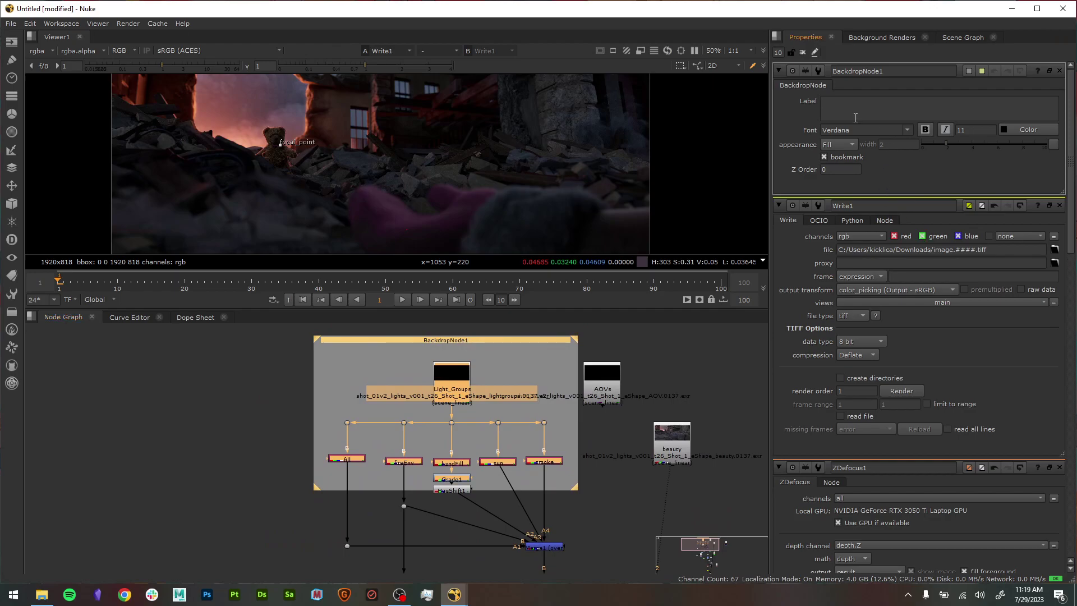
type("LIGHT GRO")
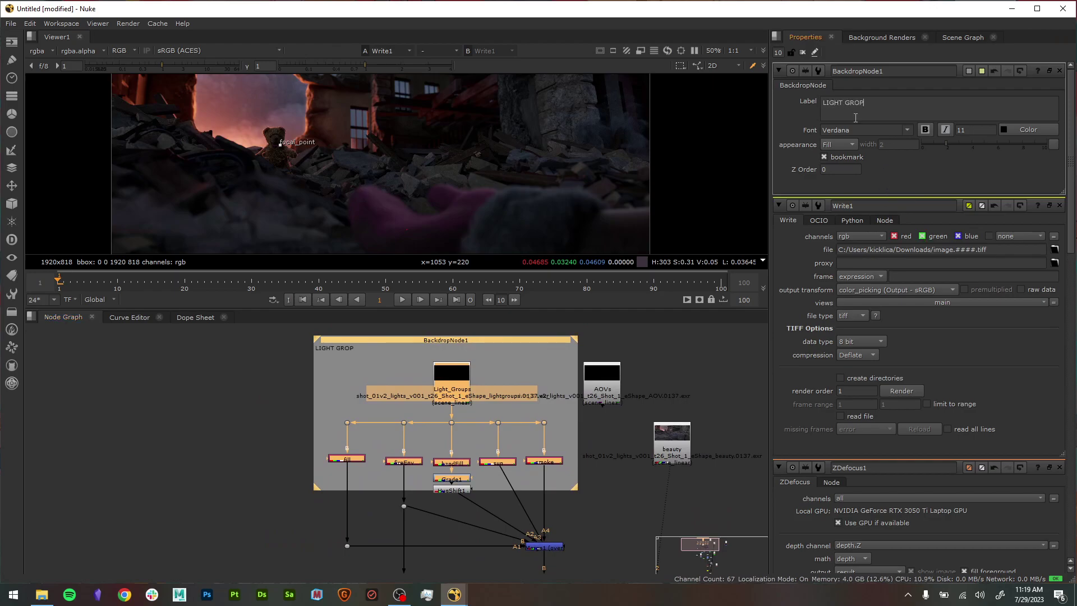
type("UPS")
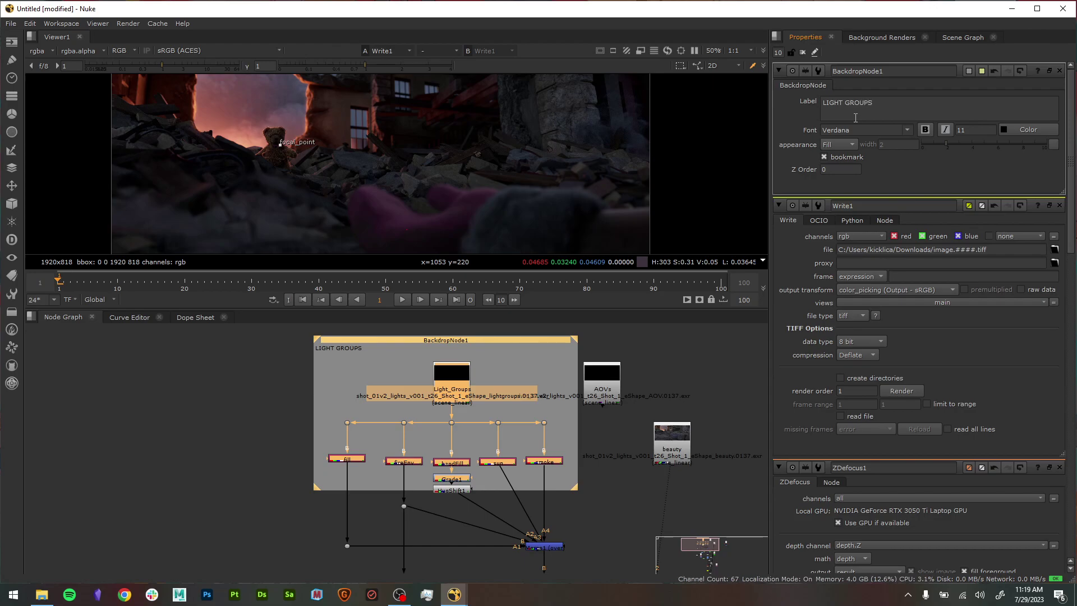
left_click(810, 114)
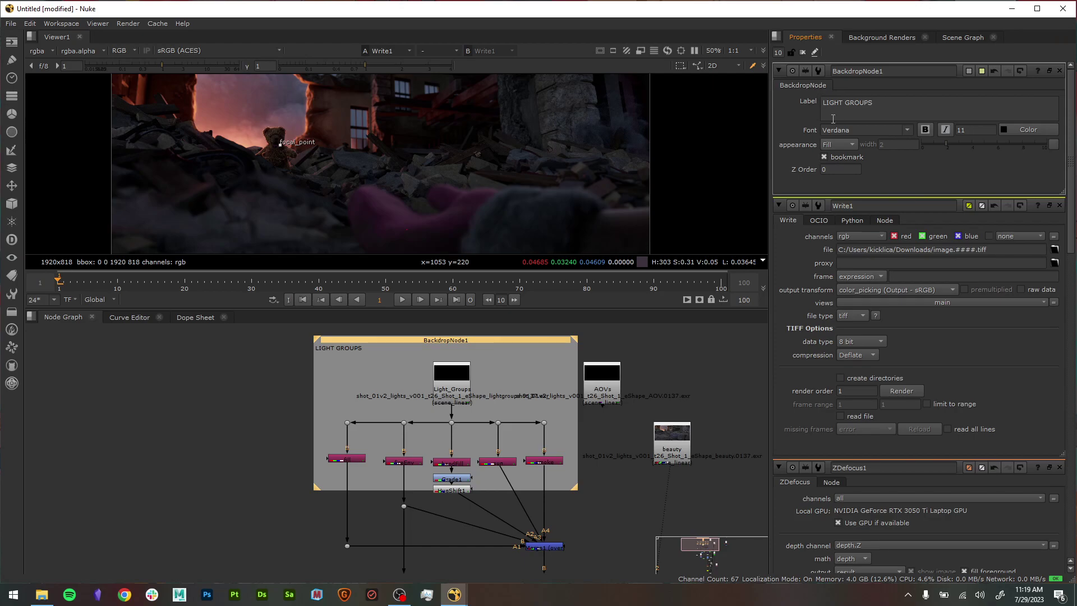
left_click(850, 144)
left_click(852, 156)
left_click(846, 146)
left_click(853, 133)
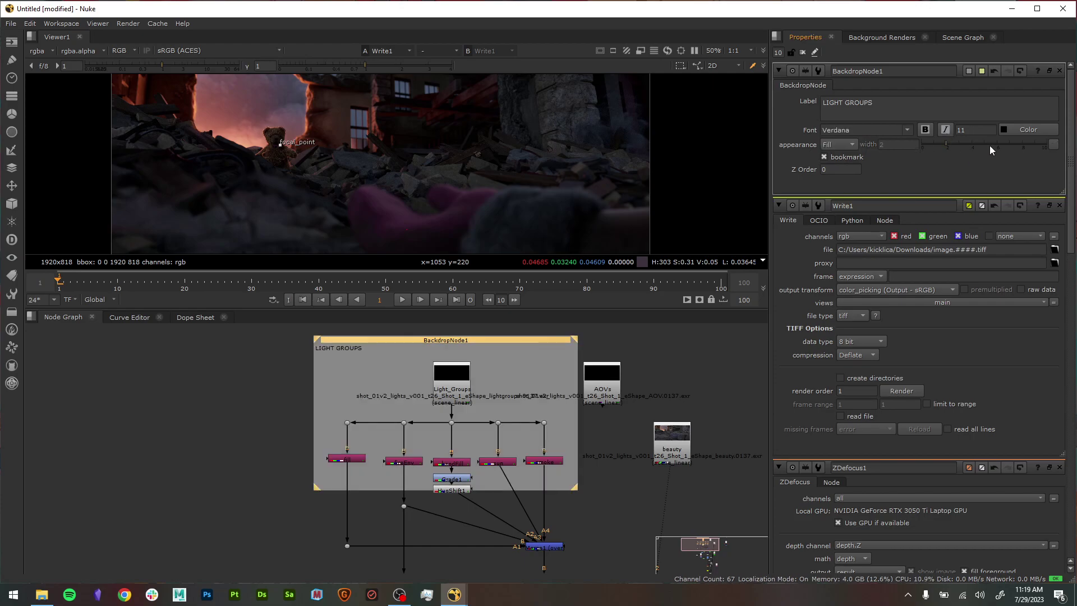
left_click(1012, 131)
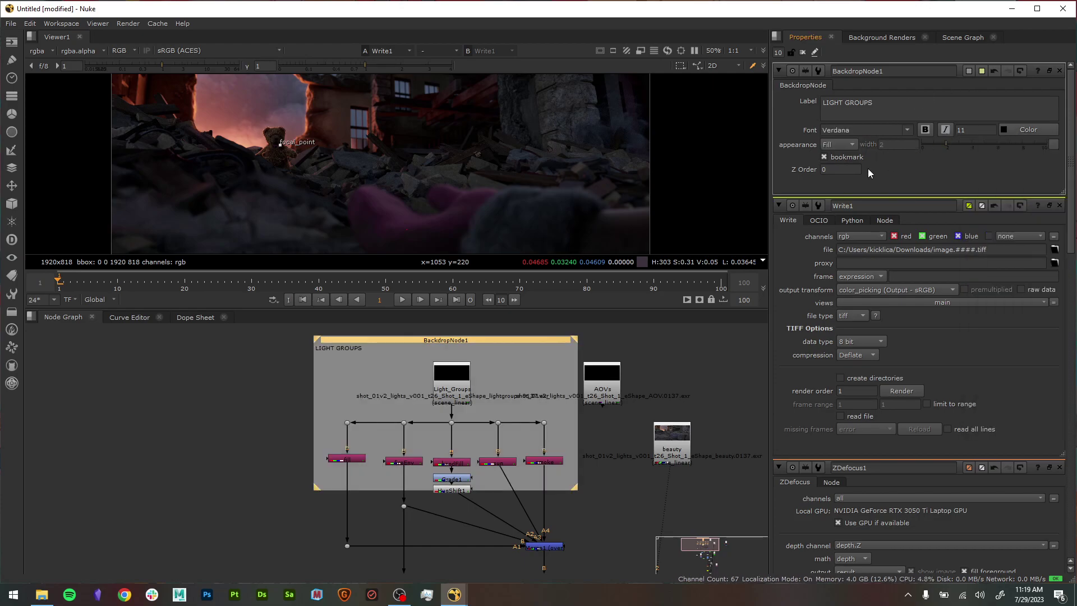
- Set the LIGHT GROUPS backdrop's tile color to pink and its gl color to a muted red
left_click(982, 71)
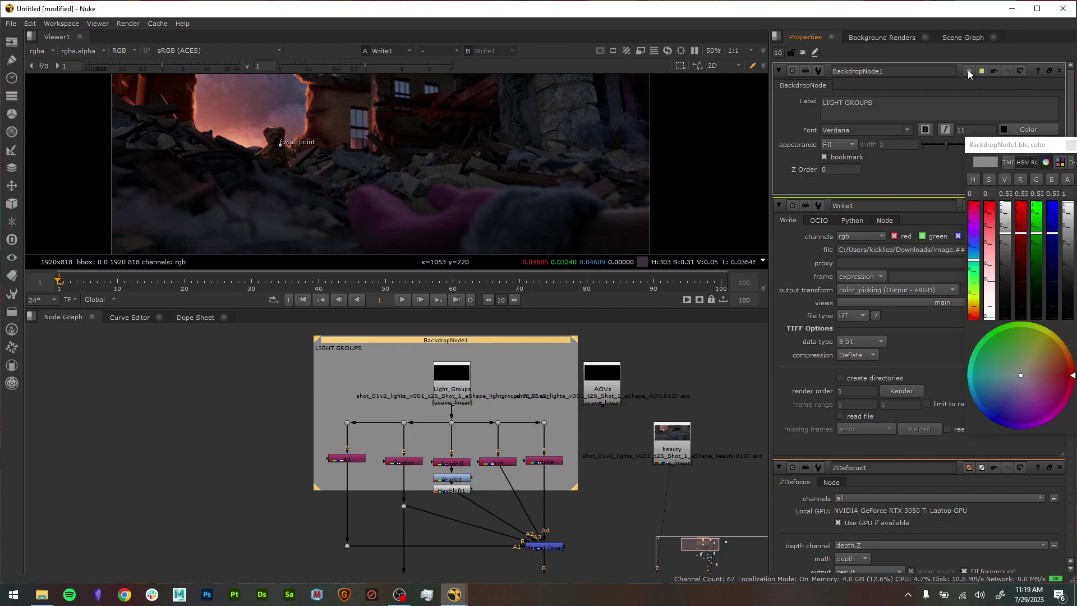
left_click(1023, 223)
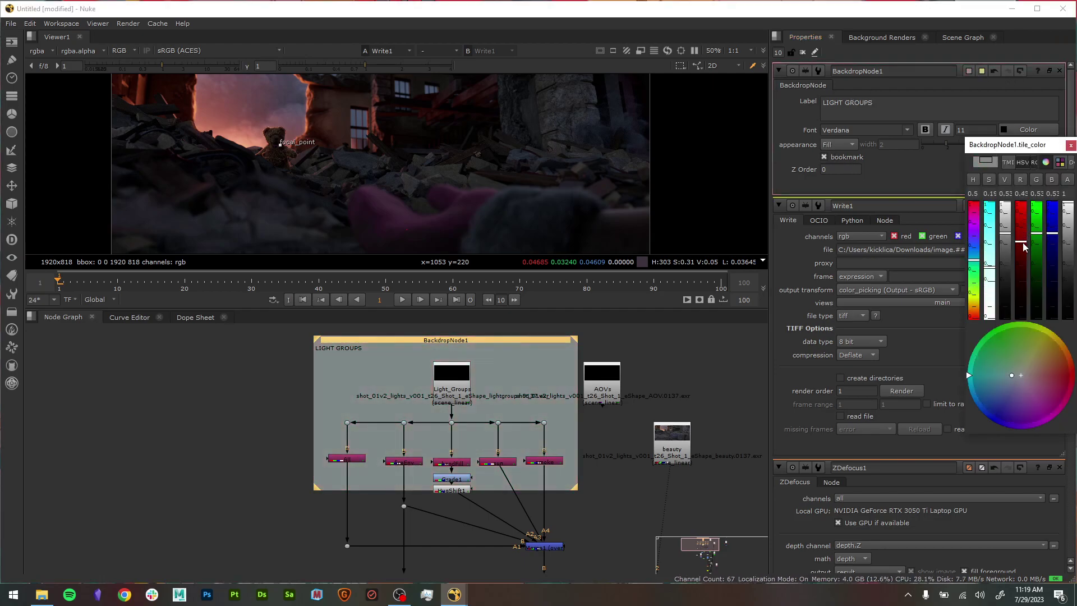
left_click(1021, 206)
left_click(981, 71)
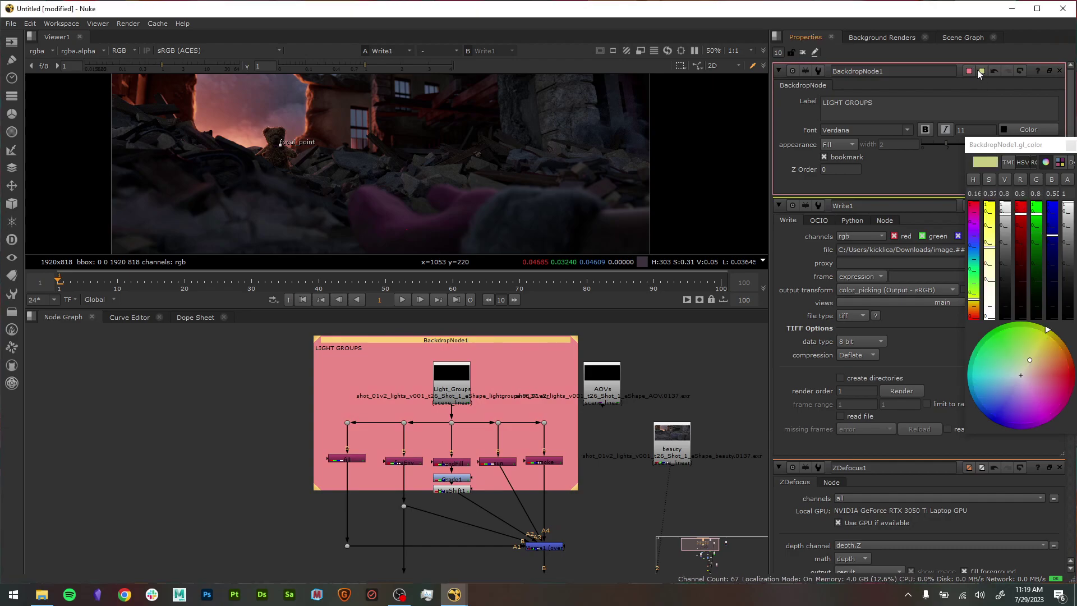
left_click(990, 316)
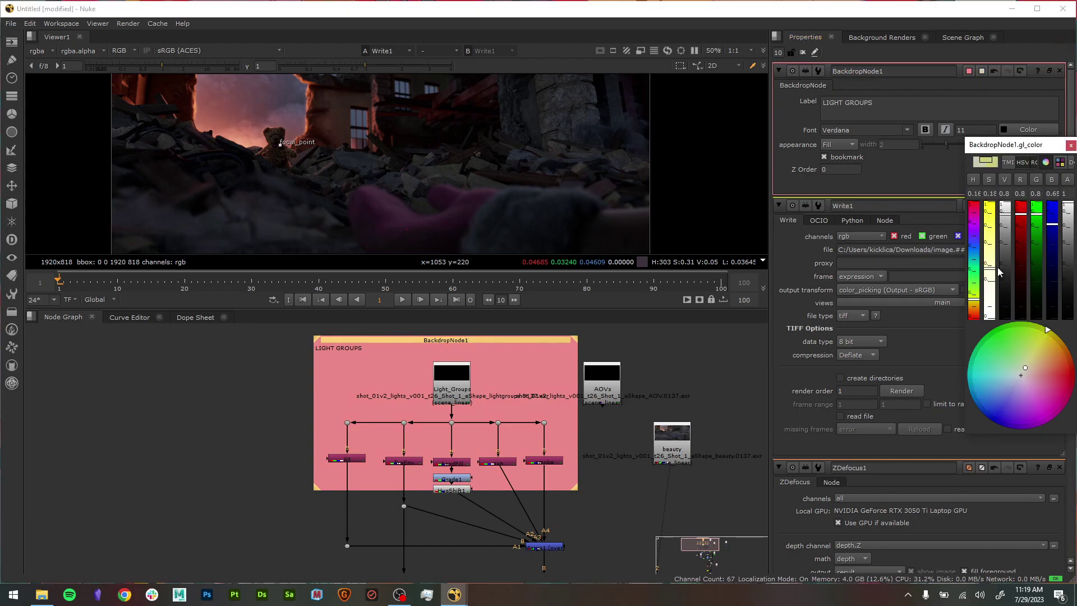
left_click_drag(1020, 274, 975, 316)
left_click(707, 409)
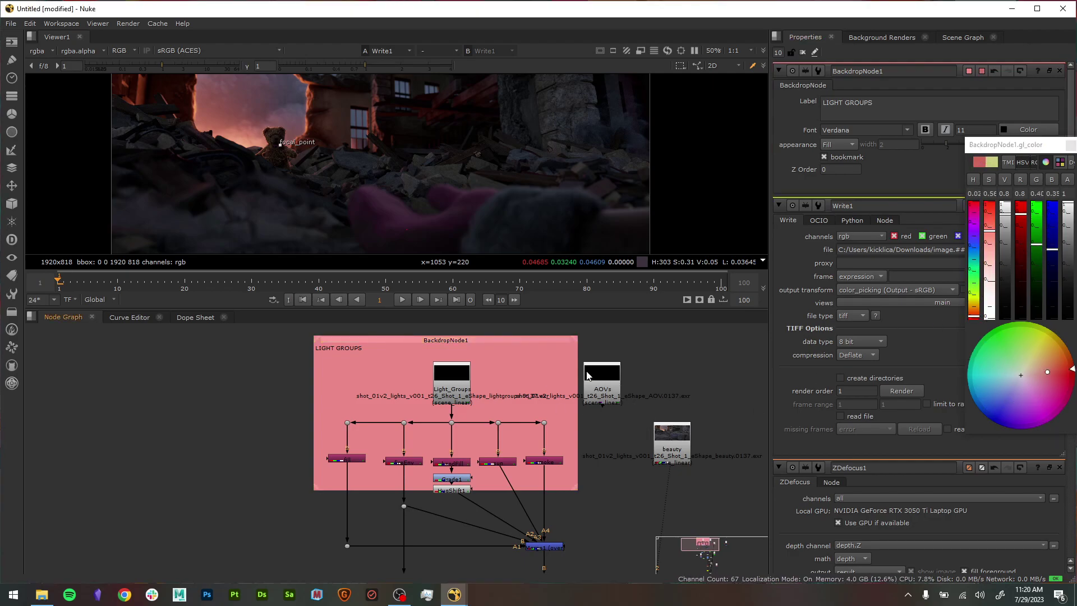
- Select the LIGHT GROUPS backdrop together with the nodes it contains
left_click(553, 342)
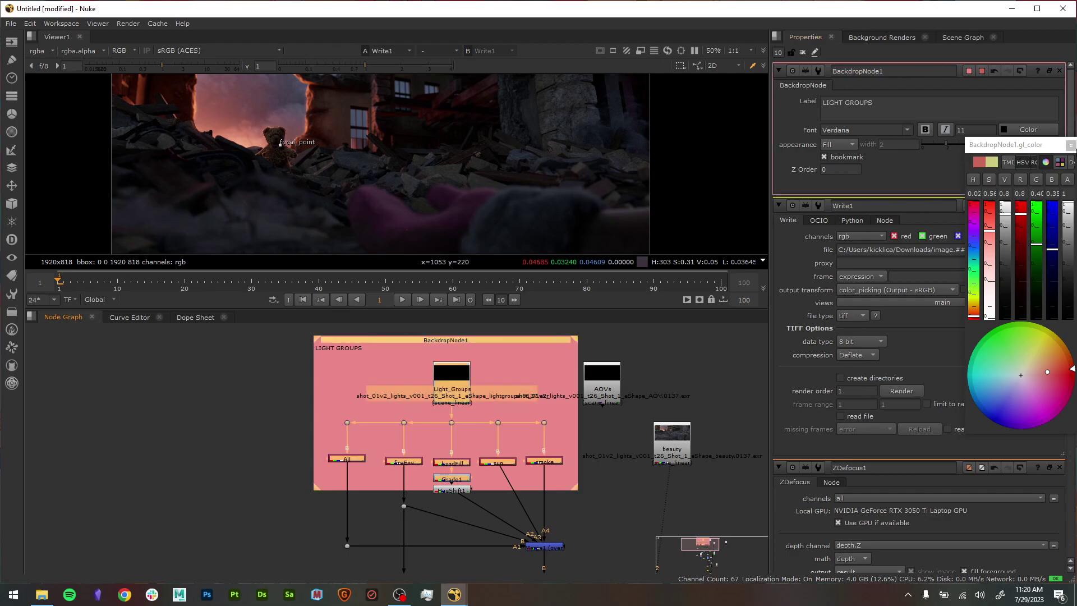
left_click(383, 349)
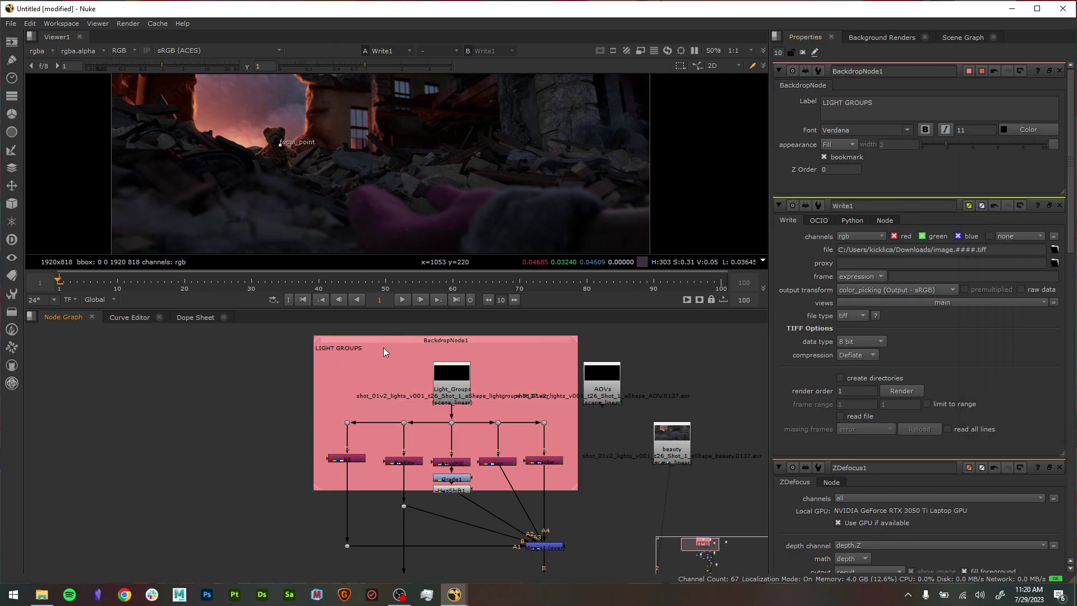
left_click(384, 346)
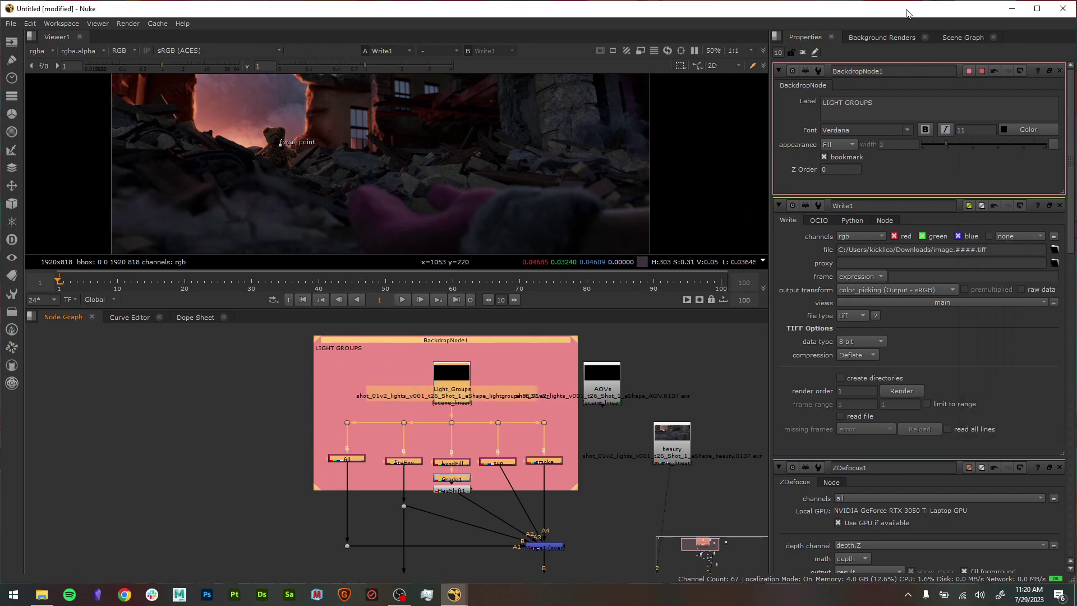
middle_click_drag(593, 530, 521, 444)
middle_click_drag(700, 462, 567, 453)
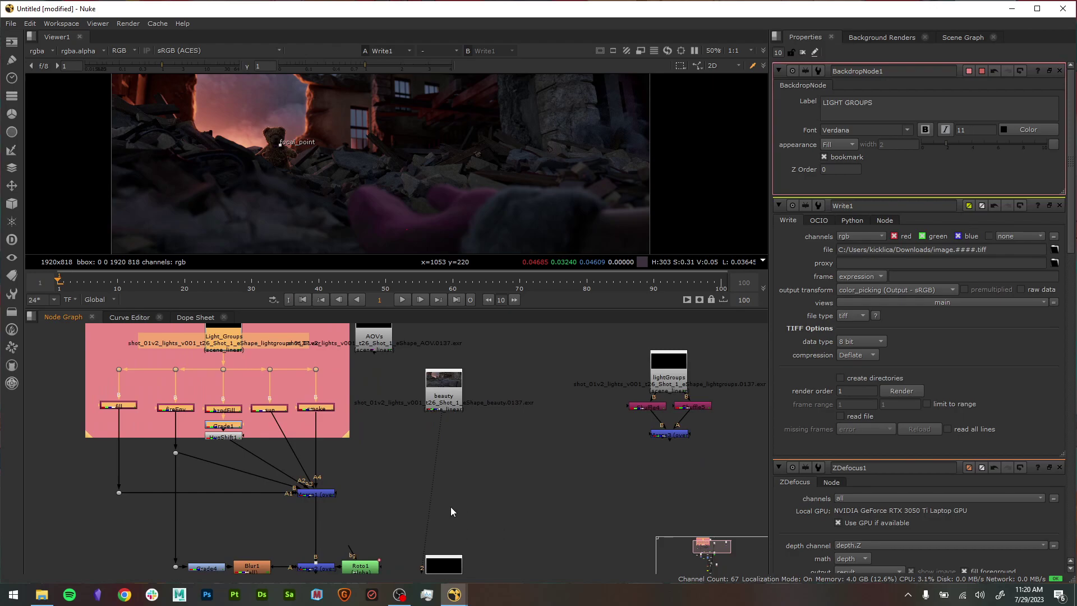
left_click(399, 595)
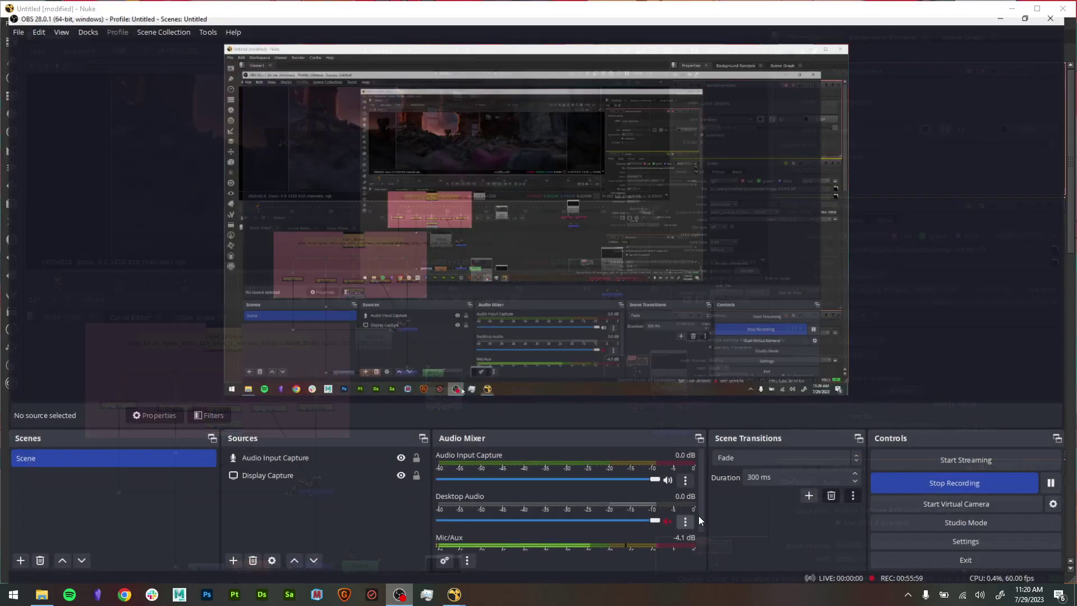